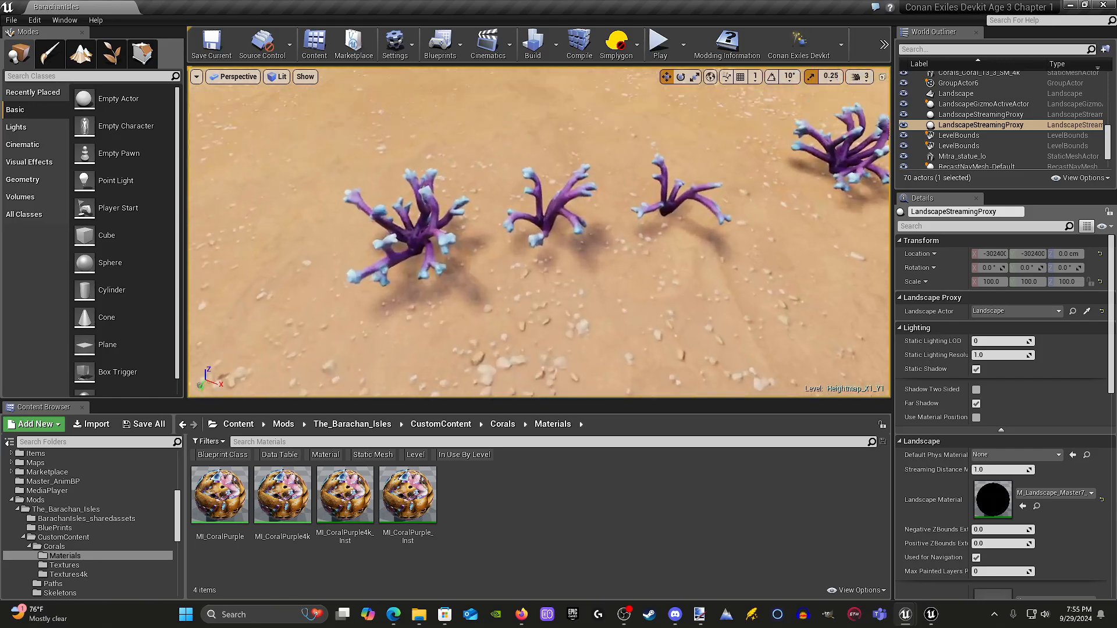
Examine the purple coral meshes on the sand up close and from several angles, checking their surface texture detail.
{"action": "key", "text": "w"}
{"action": "right_click_drag", "start_coordinate": [539, 232], "coordinate": [538, 186]}
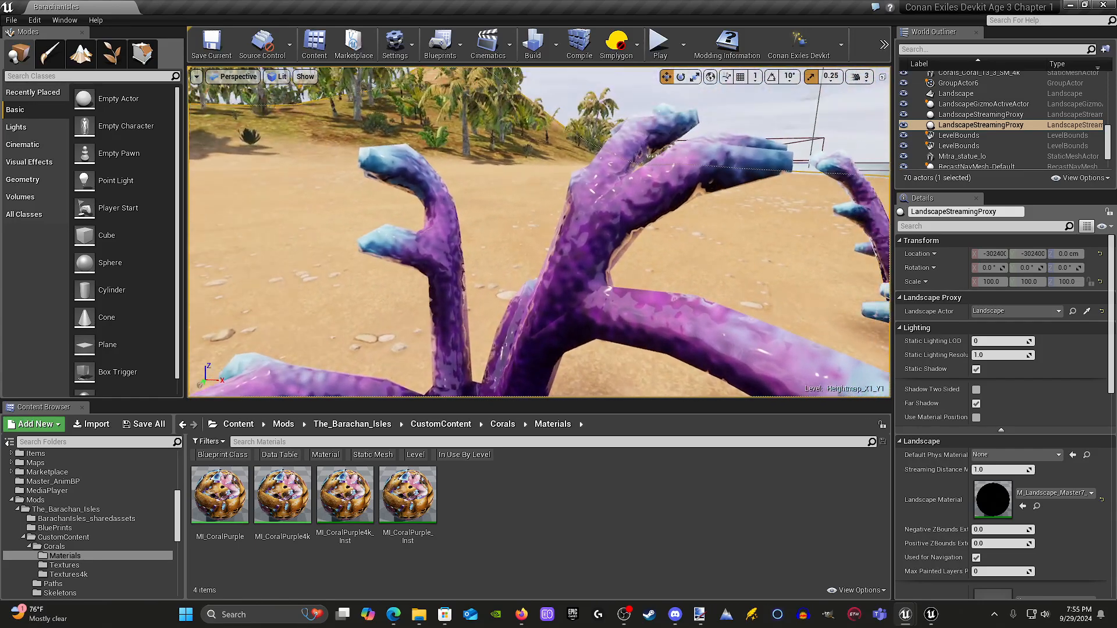
{"action": "right_click_drag", "start_coordinate": [538, 233], "coordinate": [539, 279]}
{"action": "key", "text": "s"}
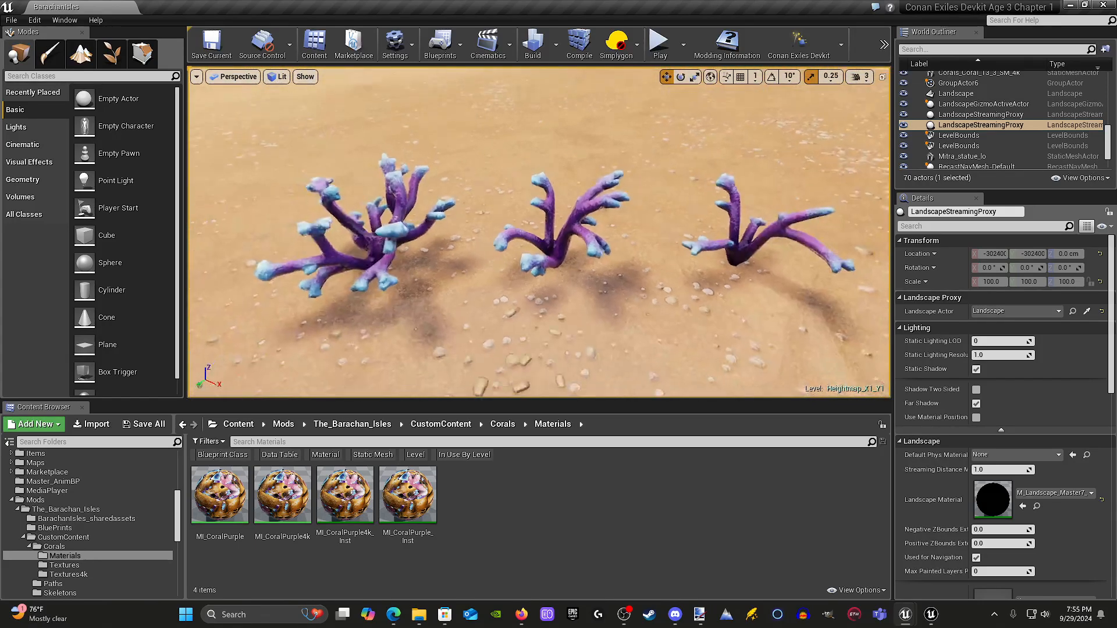
{"action": "right_click_drag", "start_coordinate": [538, 233], "coordinate": [551, 233]}
{"action": "key", "text": "s"}
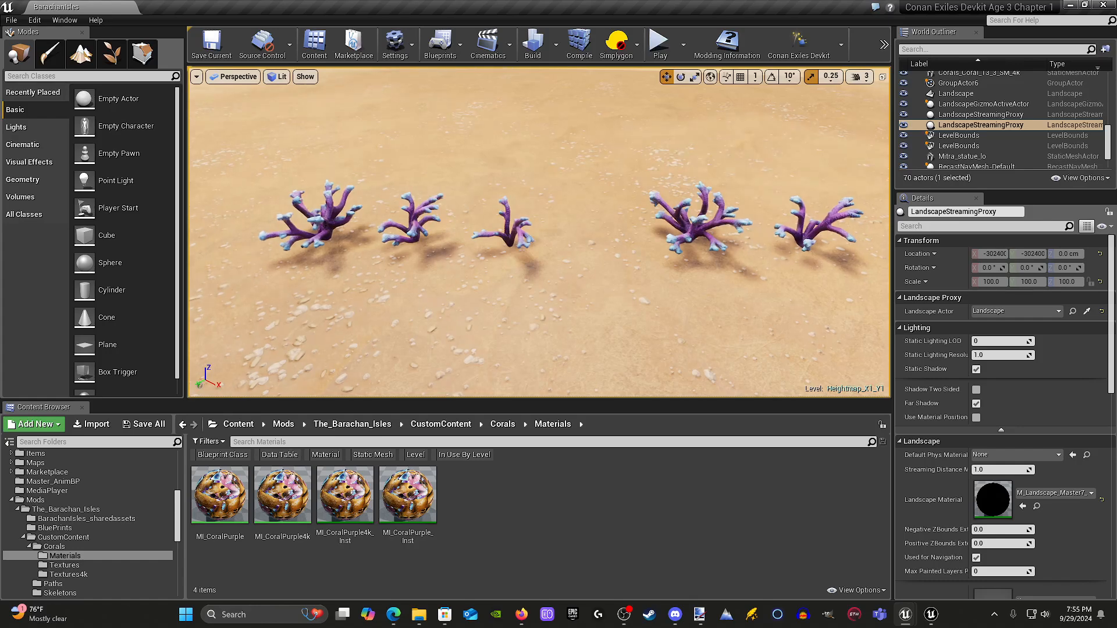
{"action": "key", "text": "w"}
{"action": "right_click_drag", "start_coordinate": [539, 232], "coordinate": [576, 237]}
{"action": "key", "text": "s"}
{"action": "key", "text": "w"}
{"action": "key", "text": "a"}
{"action": "key", "text": "s"}
{"action": "key", "text": "d"}
{"action": "key", "text": "a"}
{"action": "right_click_drag", "start_coordinate": [492, 240], "coordinate": [492, 240]}
{"action": "key", "text": "w"}
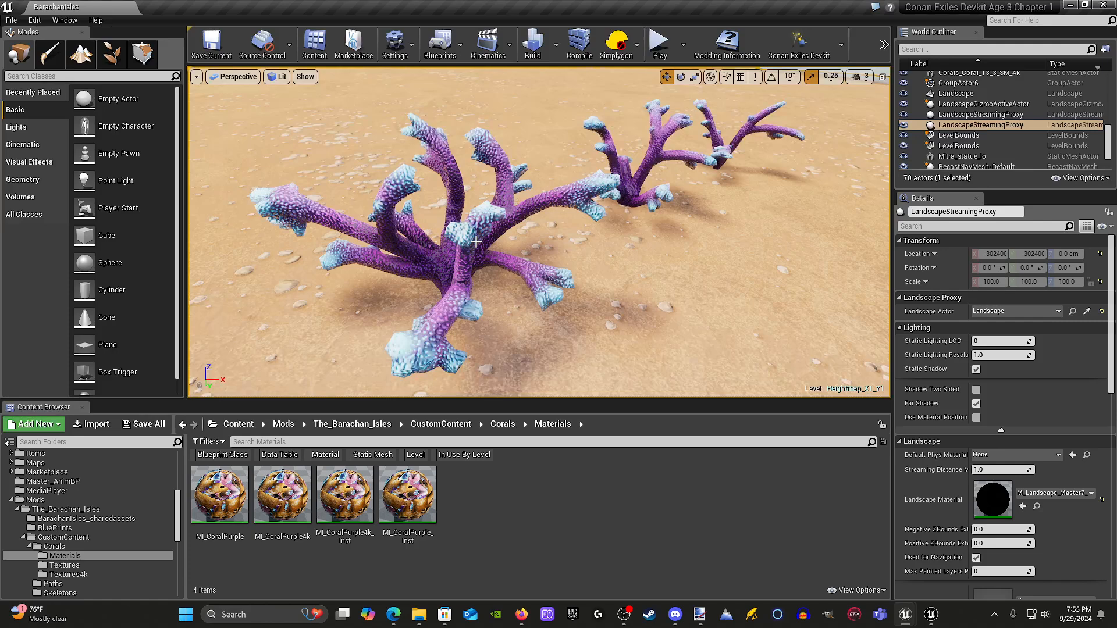
{"action": "right_click_drag", "start_coordinate": [492, 247], "coordinate": [495, 236]}
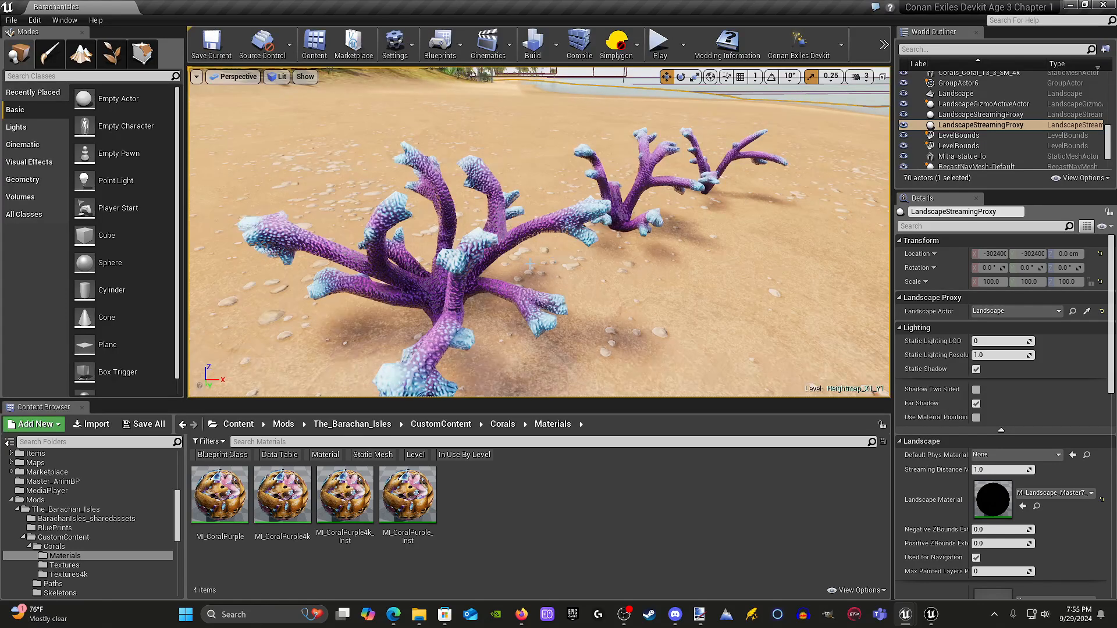
{"action": "key", "text": "d"}
{"action": "right_click_drag", "start_coordinate": [530, 265], "coordinate": [505, 264]}
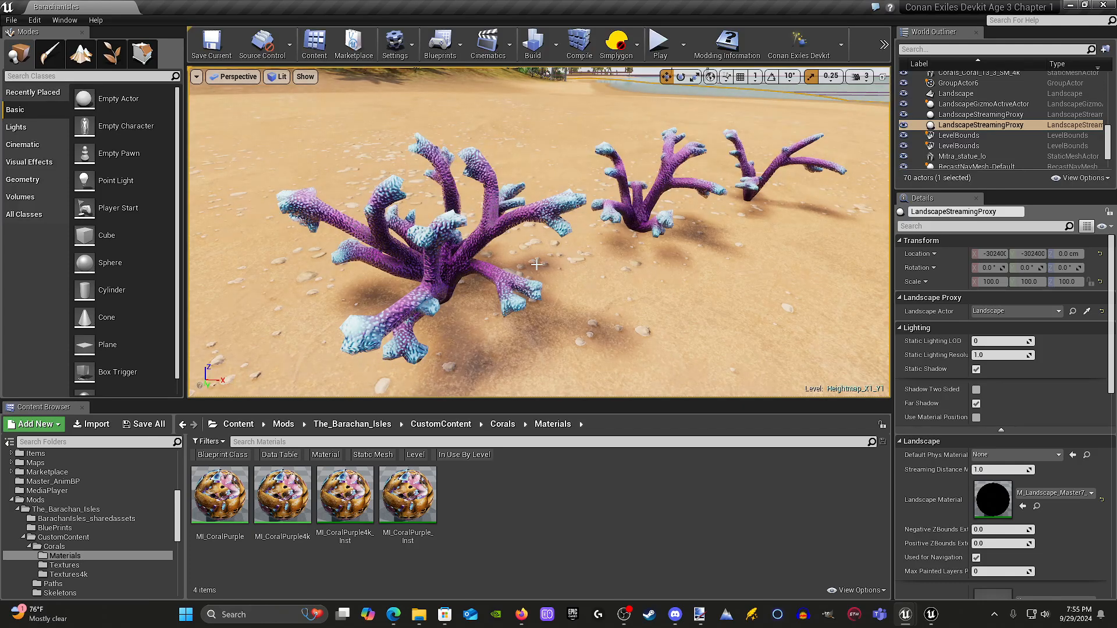
{"action": "right_click_drag", "start_coordinate": [536, 265], "coordinate": [532, 261]}
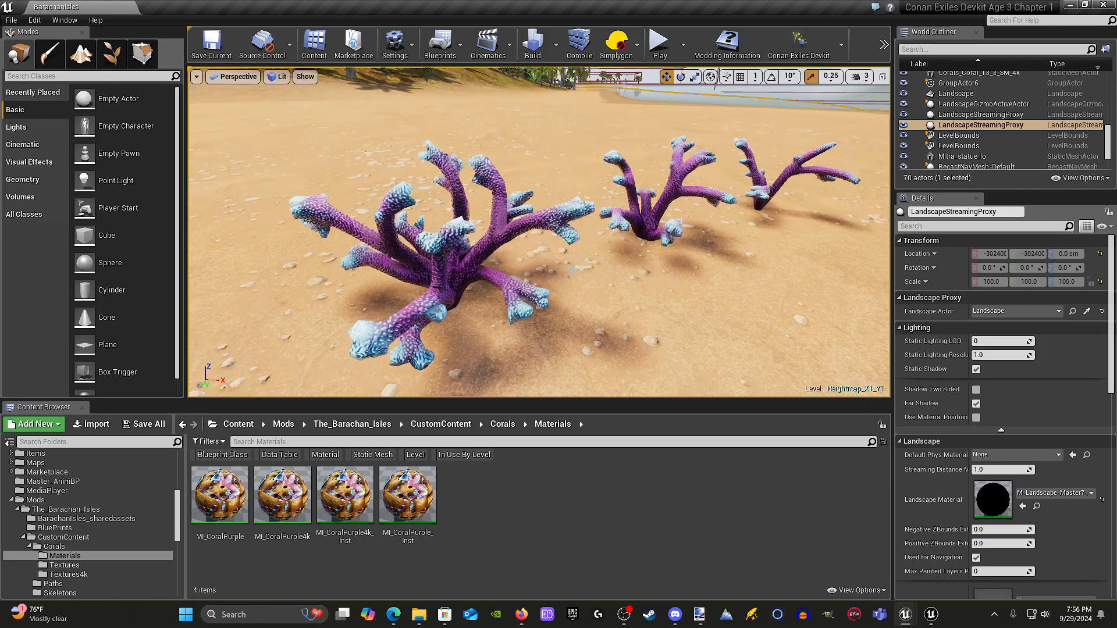
Compare the two rows of three corals from a distance, and examine one row again at close range.
{"action": "key", "text": "s"}
{"action": "right_click_drag", "start_coordinate": [539, 232], "coordinate": [499, 254]}
{"action": "key", "text": "d"}
{"action": "key", "text": "s"}
{"action": "key", "text": "s"}
{"action": "right_click_drag", "start_coordinate": [618, 269], "coordinate": [620, 269]}
{"action": "key", "text": "a"}
{"action": "key", "text": "d"}
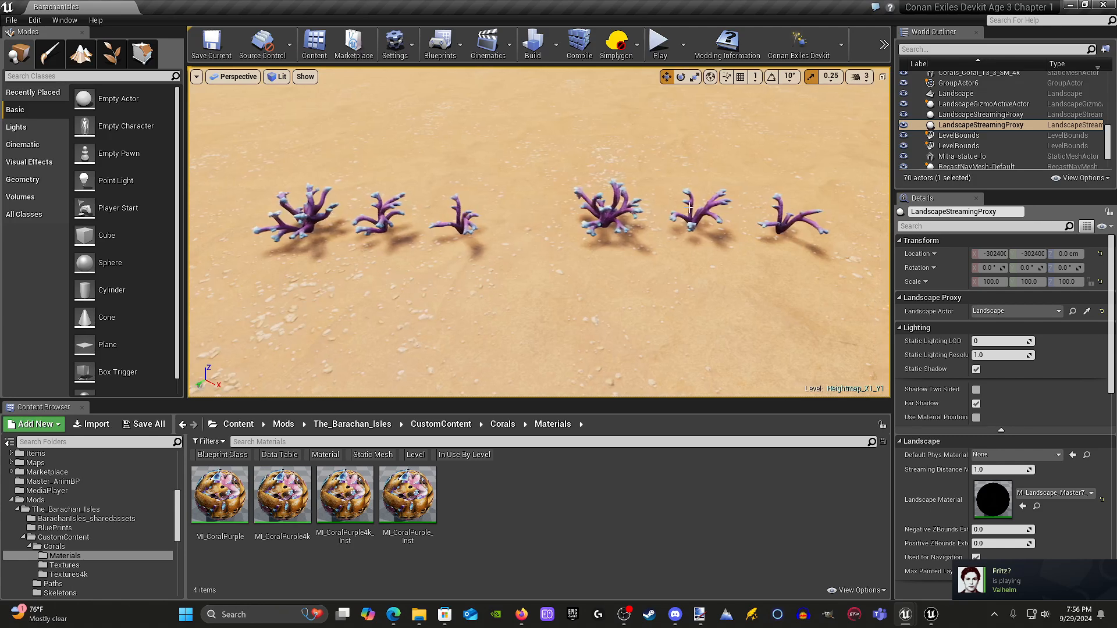
{"action": "right_click_drag", "start_coordinate": [604, 319], "coordinate": [726, 311]}
{"action": "key", "text": "a"}
{"action": "key", "text": "d"}
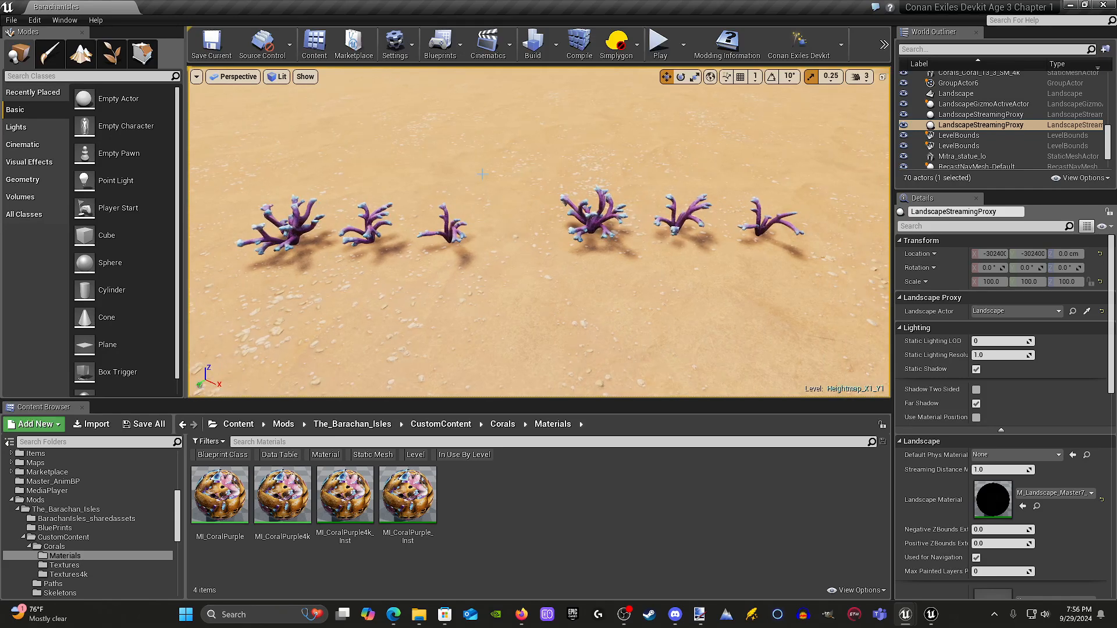
{"action": "key", "text": "a"}
{"action": "right_click_drag", "start_coordinate": [609, 290], "coordinate": [610, 290]}
{"action": "key", "text": "w"}
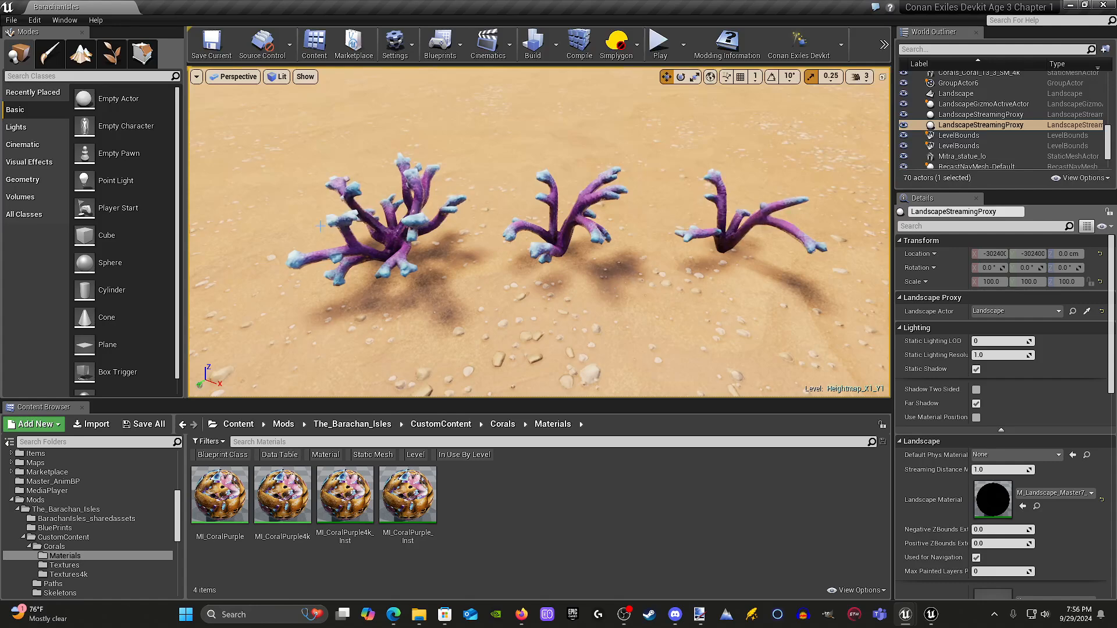
{"action": "key", "text": "a"}
{"action": "right_click_drag", "start_coordinate": [199, 275], "coordinate": [303, 275]}
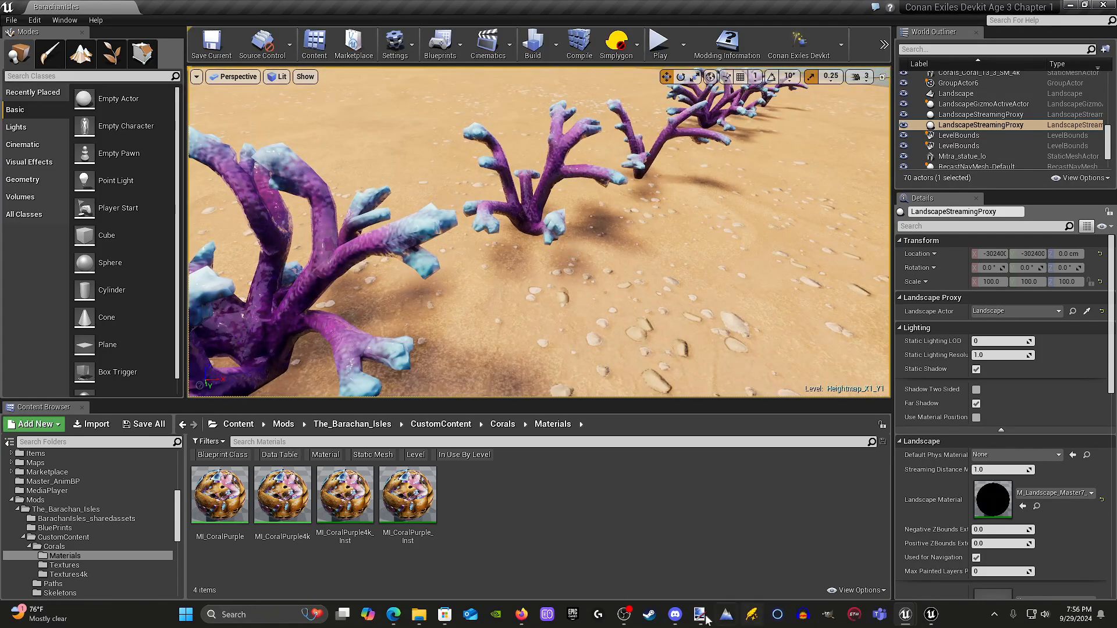
Switch to the Epic Games Launcher and look through the installed Unreal Engine versions and the games library with the Conan Exiles Dev Kit.
{"action": "left_click", "coordinate": [574, 616]}
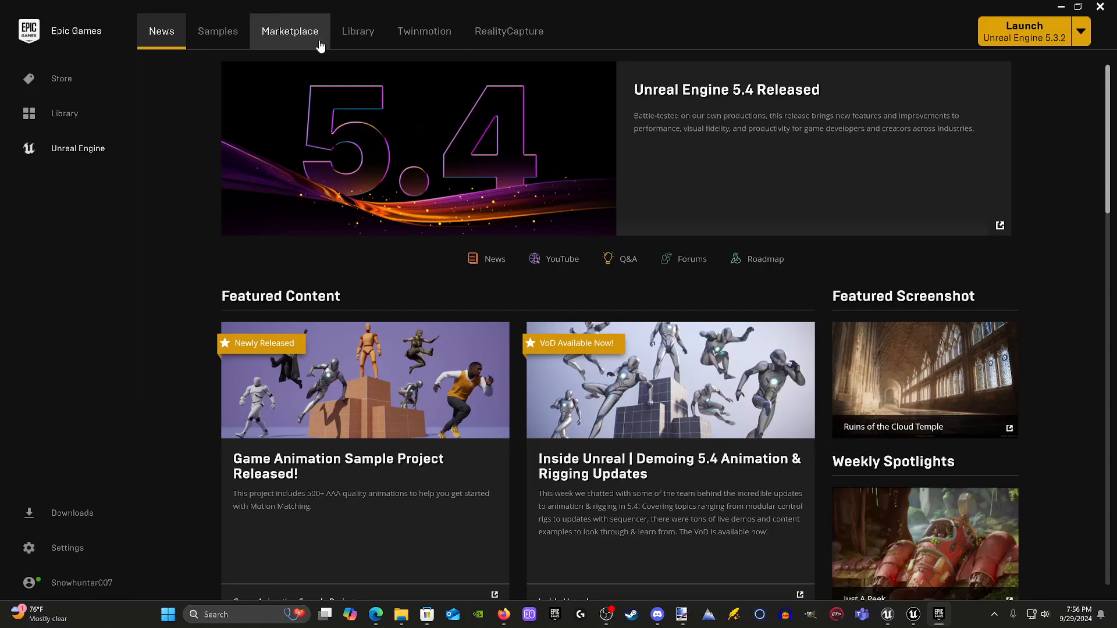
{"action": "left_click", "coordinate": [366, 38]}
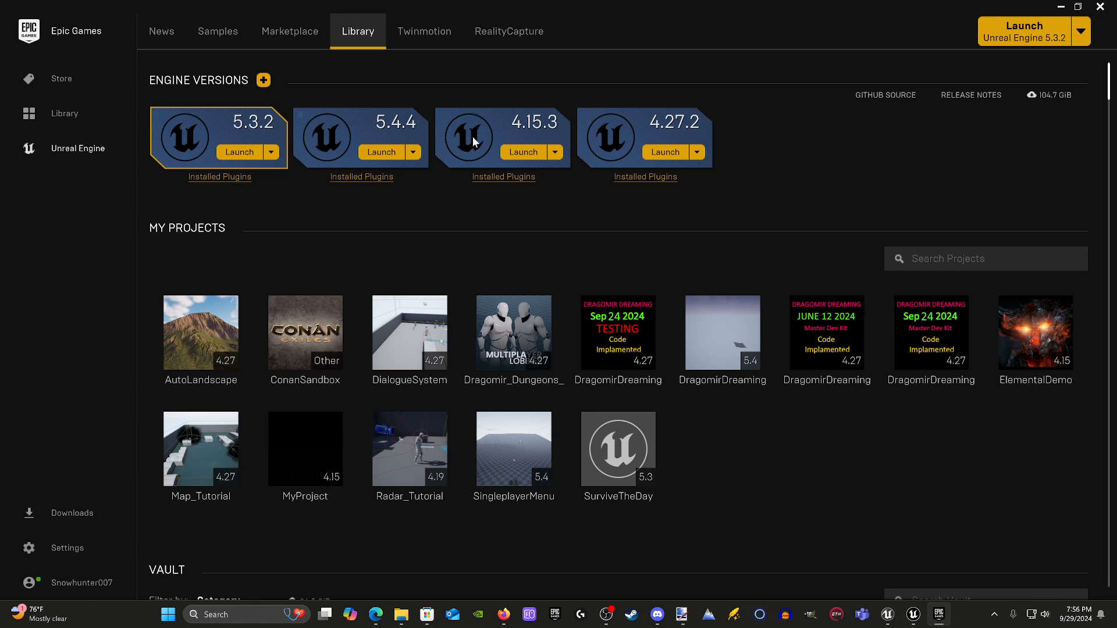
{"action": "left_click", "coordinate": [60, 115]}
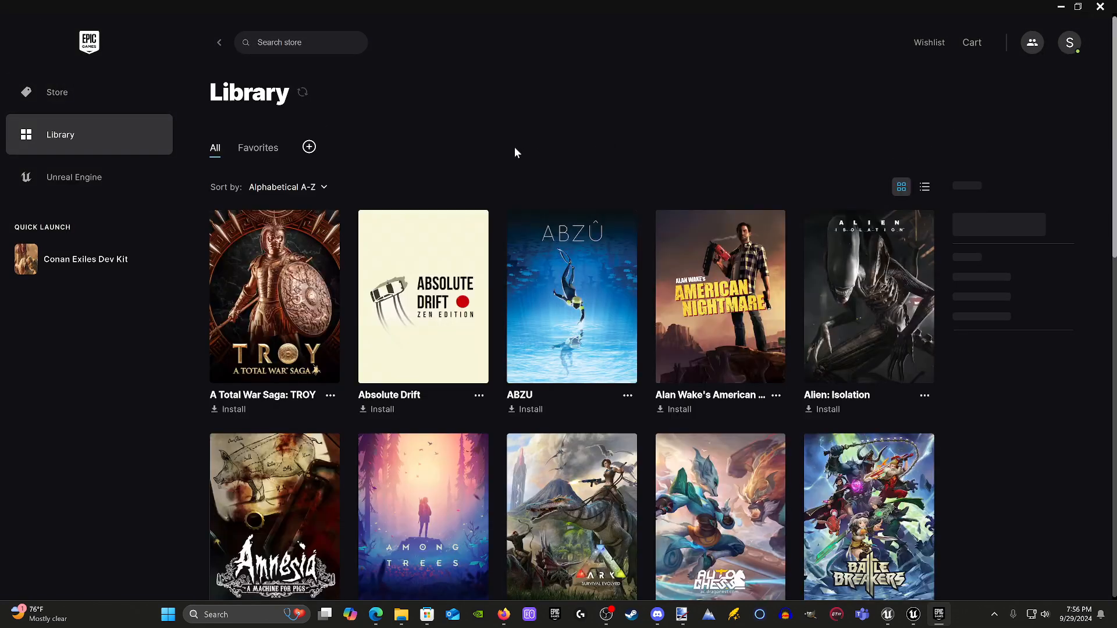
{"action": "scroll", "coordinate": [442, 166], "scroll_direction": "down", "scroll_amount": 5}
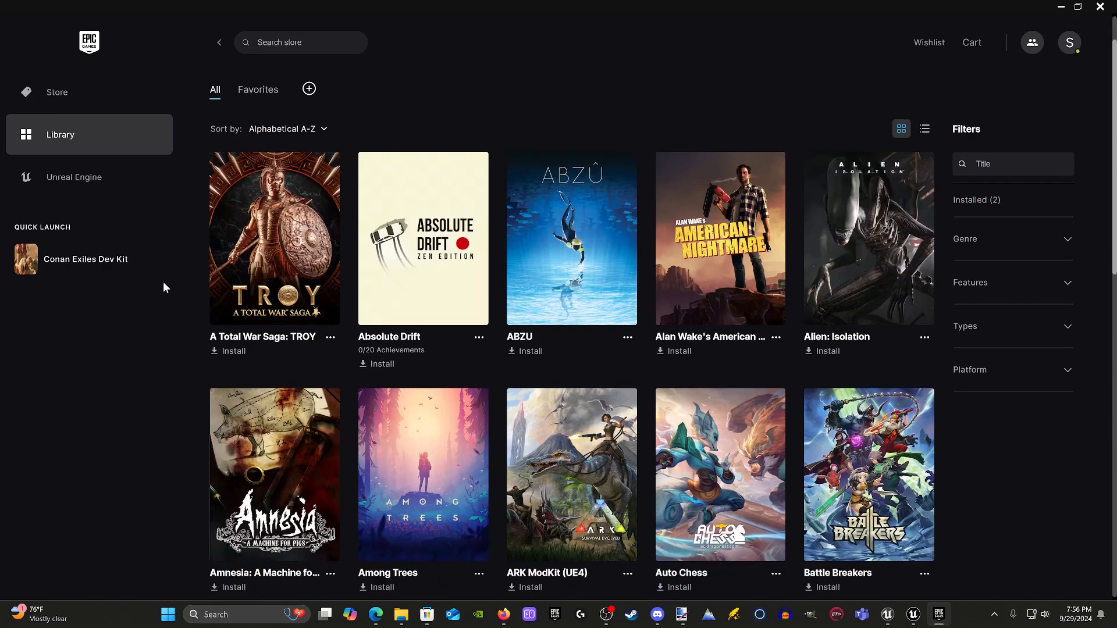
{"action": "mouse_move", "coordinate": [87, 284]}
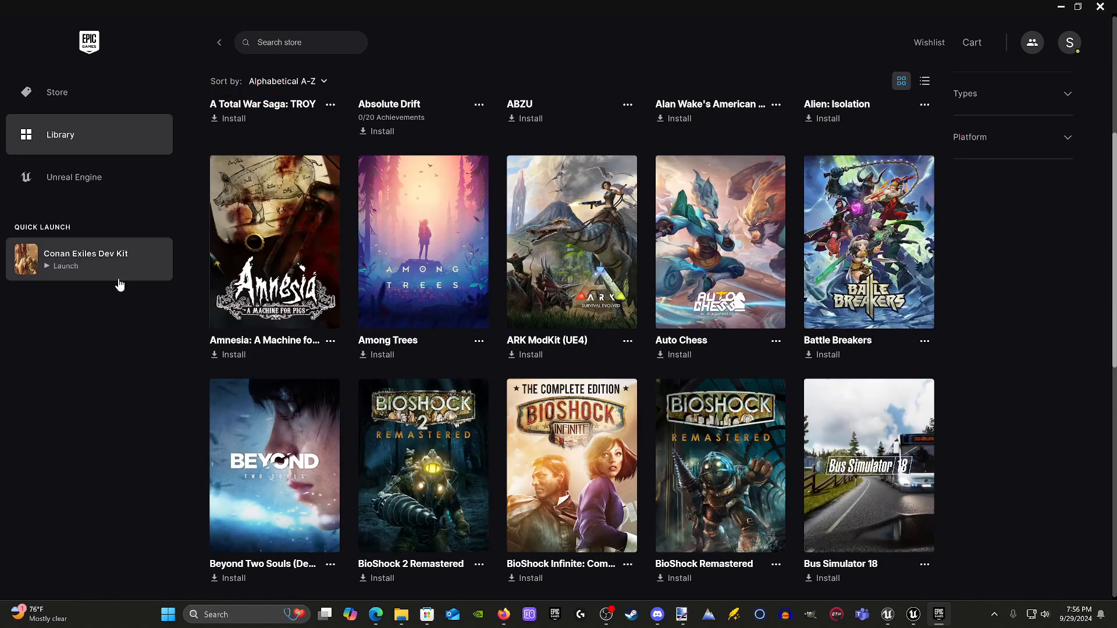
{"action": "scroll", "coordinate": [497, 317], "scroll_direction": "up", "scroll_amount": 3}
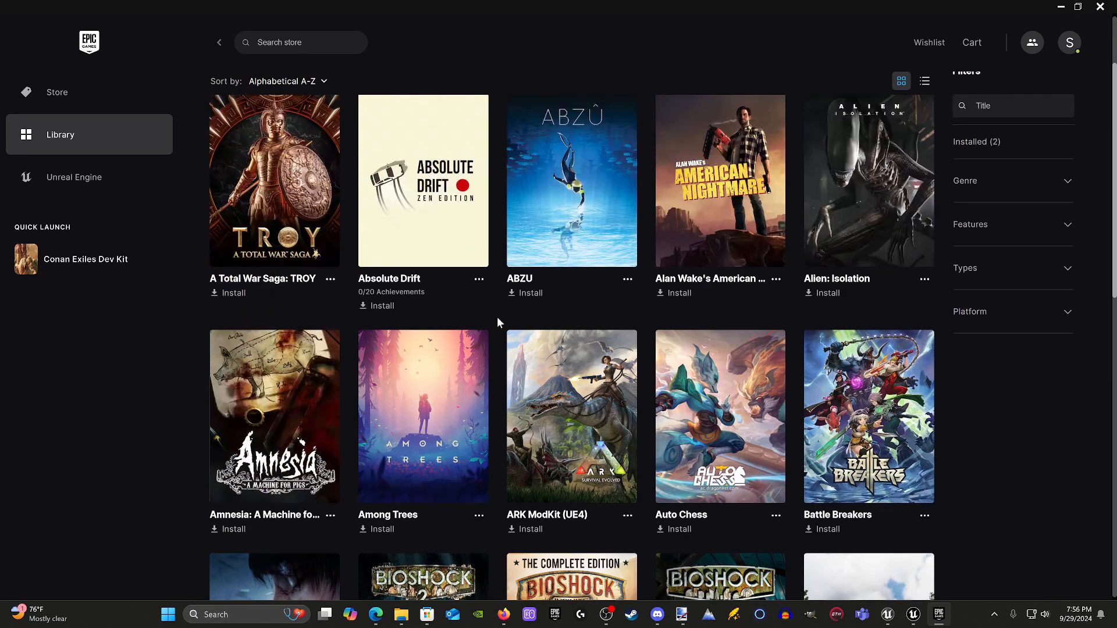
Return to the Unreal Engine section and search the Marketplace for "landscape".
{"action": "left_click", "coordinate": [77, 181]}
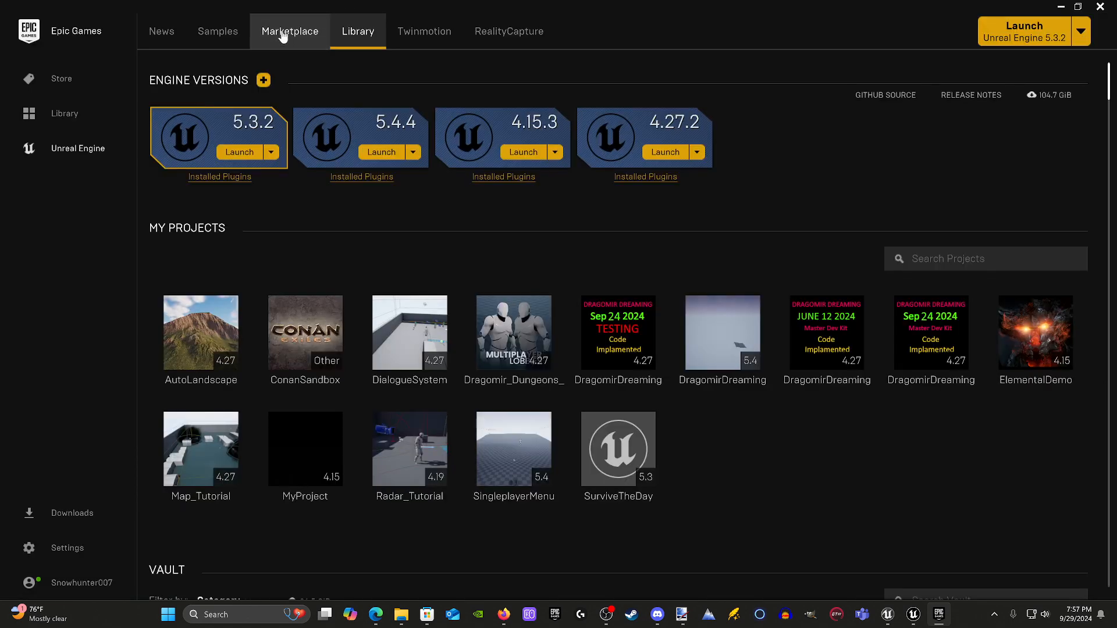
{"action": "left_click", "coordinate": [283, 37]}
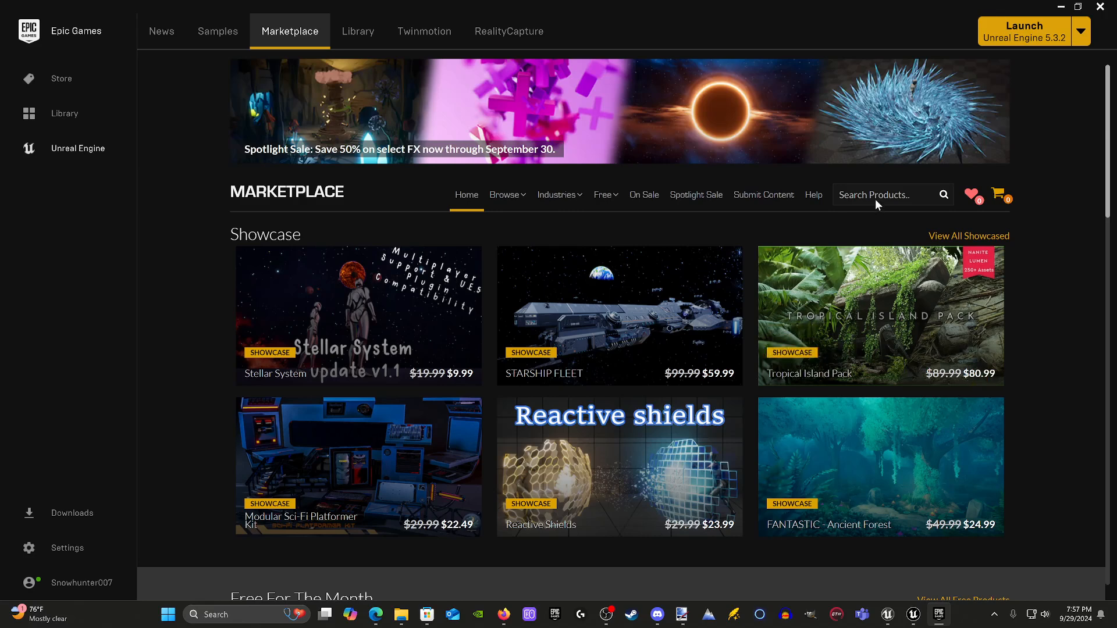
{"action": "left_click", "coordinate": [875, 198]}
{"action": "type", "text": "landscape"}
{"action": "key", "text": "Return"}
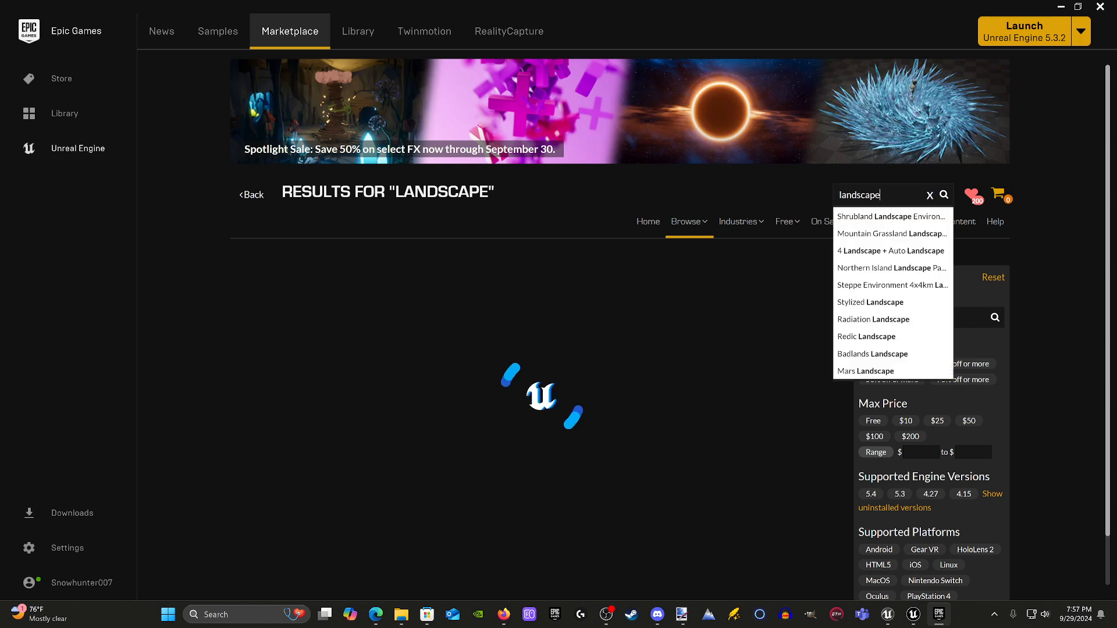
{"action": "left_click", "coordinate": [999, 413]}
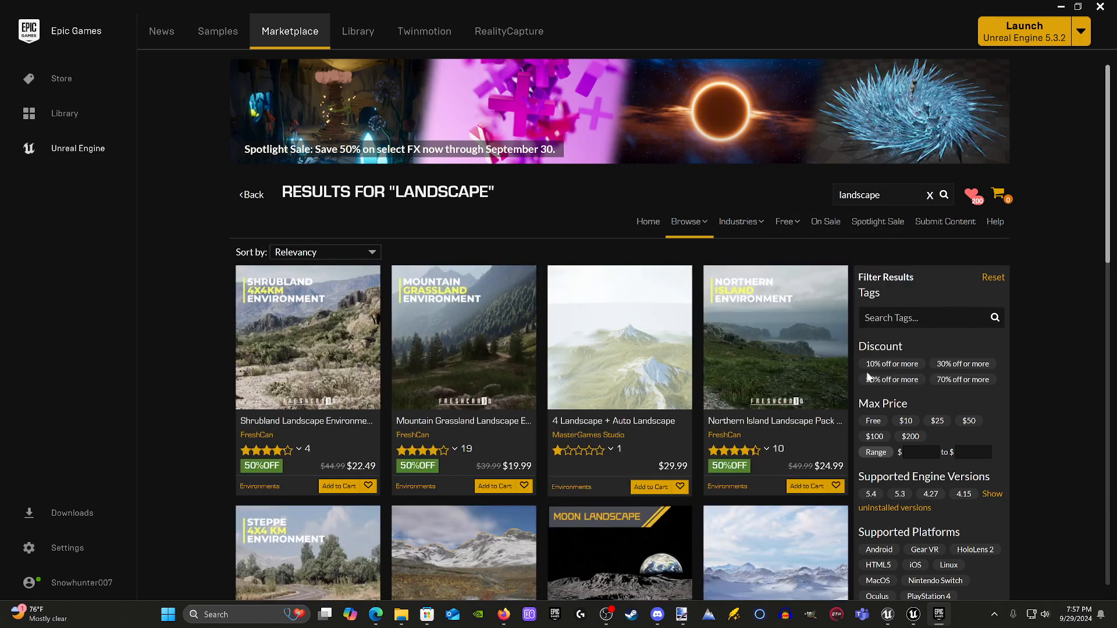
Filter the landscape results by supported engine versions 4.15, 4.14, 4.13, 4.12, 4.11, 4.10 and 4.9.
{"action": "scroll", "coordinate": [930, 395], "scroll_direction": "down", "scroll_amount": 1}
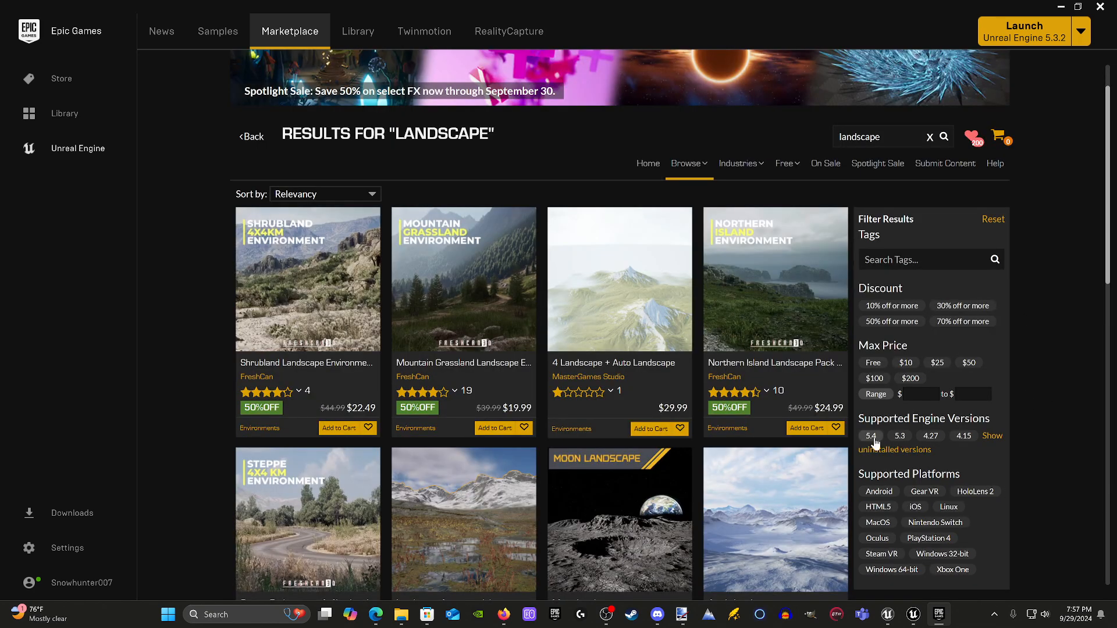
{"action": "left_click", "coordinate": [963, 435]}
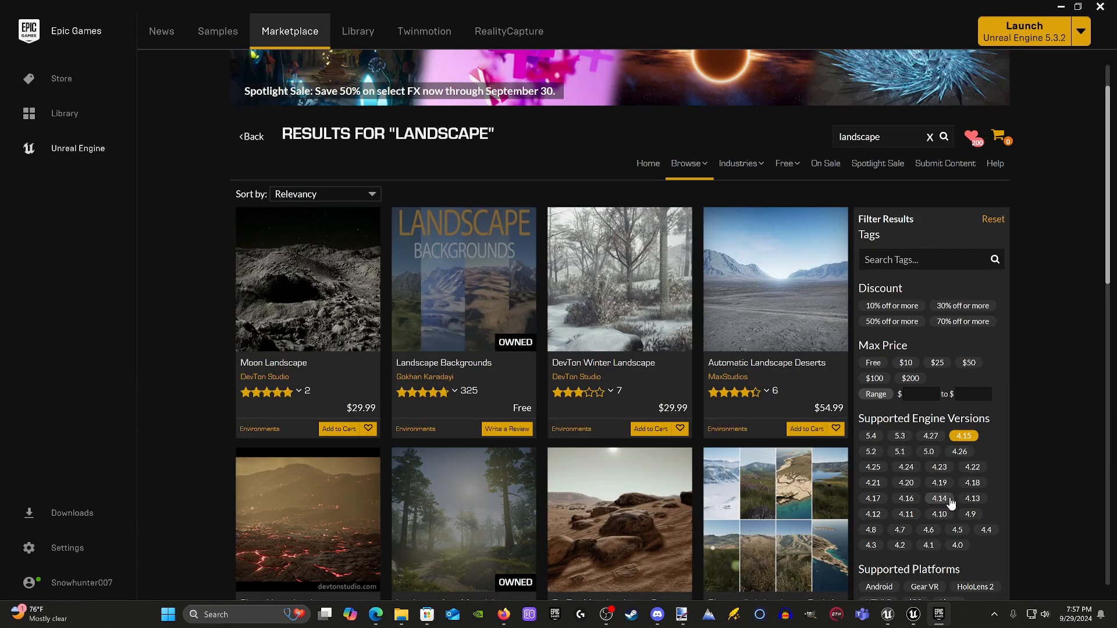
{"action": "left_click", "coordinate": [951, 500]}
{"action": "left_click", "coordinate": [972, 500]}
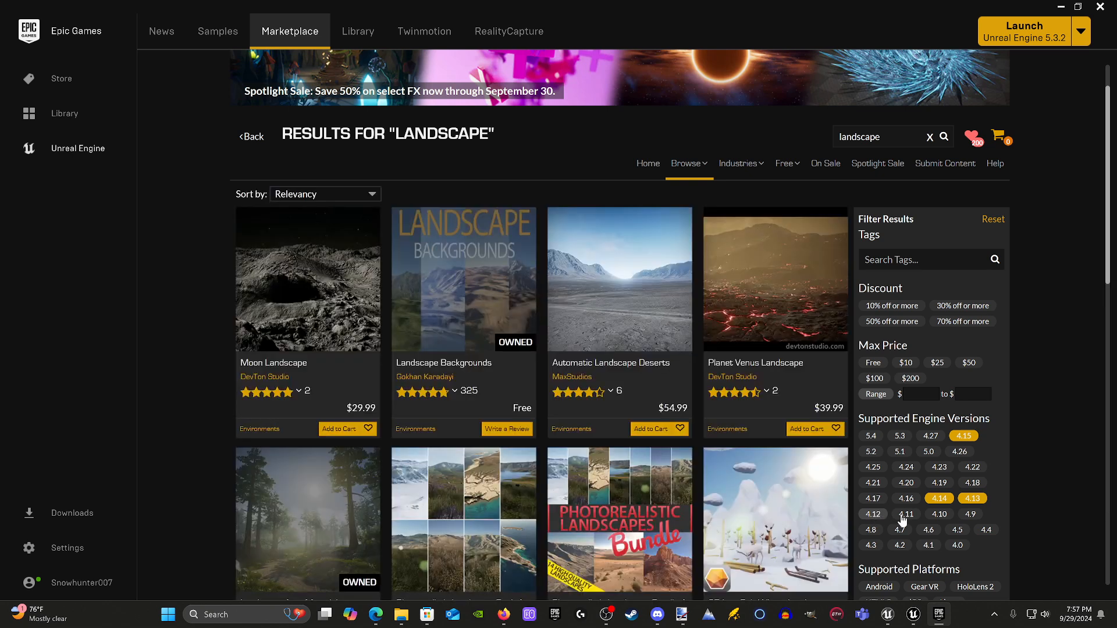
{"action": "left_click", "coordinate": [904, 516]}
{"action": "left_click", "coordinate": [938, 515]}
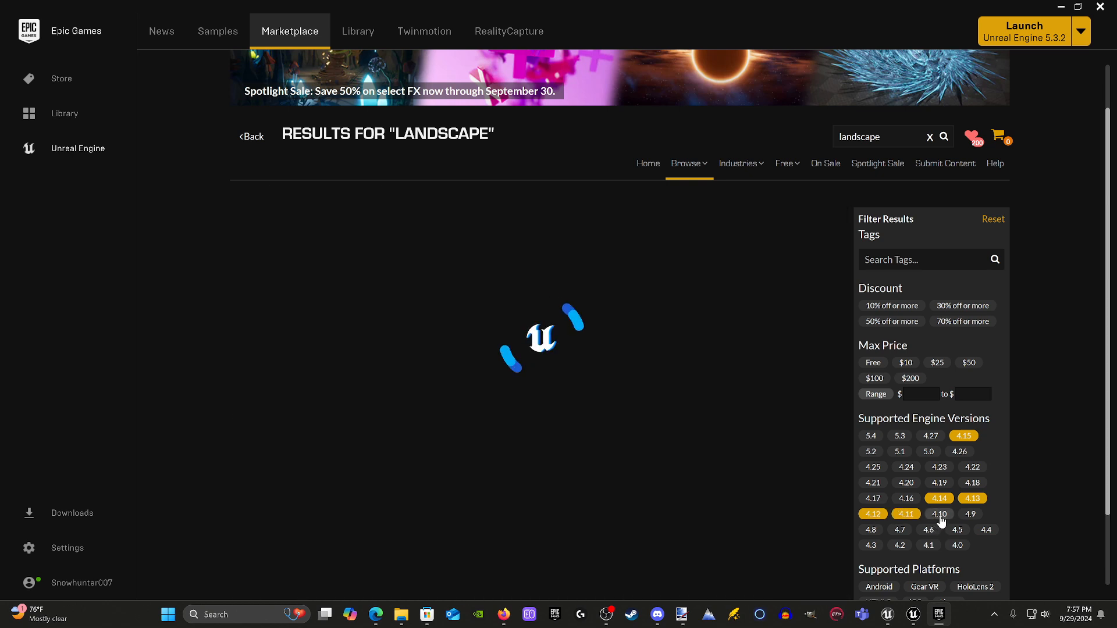
{"action": "left_click", "coordinate": [970, 515]}
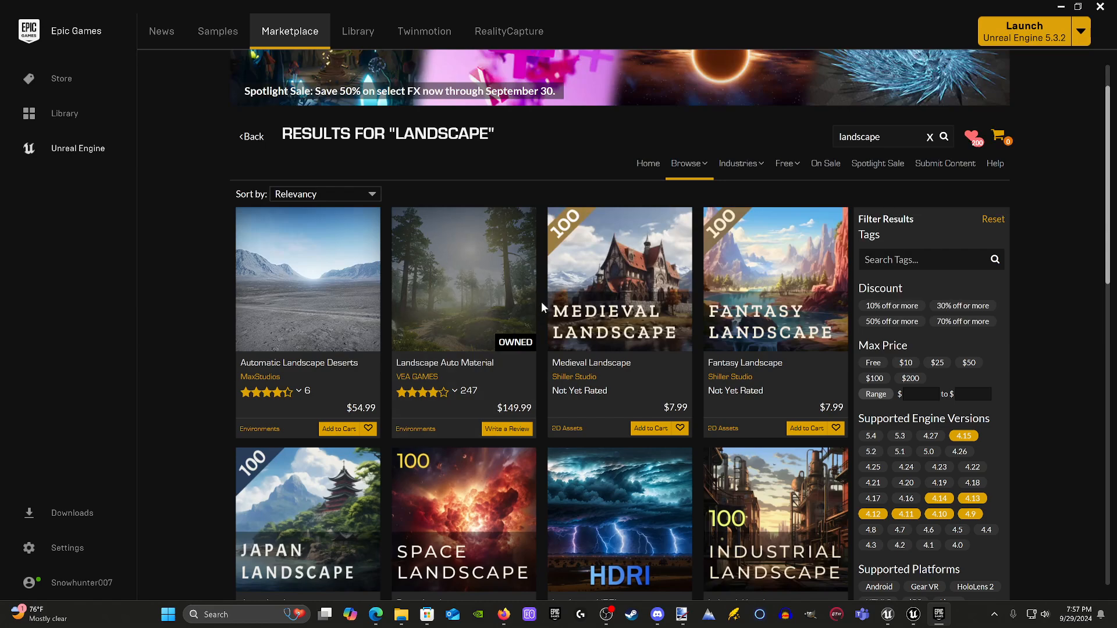
Browse the filtered landscape results and open the Tropic Islands product page.
{"action": "scroll", "coordinate": [541, 302], "scroll_direction": "down", "scroll_amount": 5}
{"action": "scroll", "coordinate": [539, 301], "scroll_direction": "down", "scroll_amount": 3}
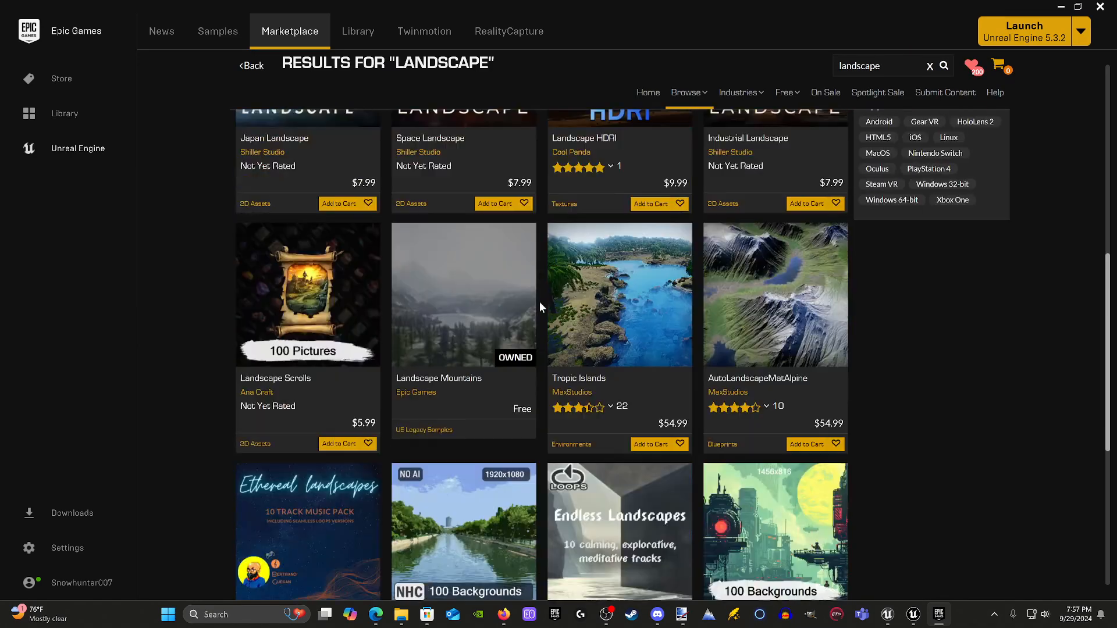
{"action": "left_click", "coordinate": [623, 321]}
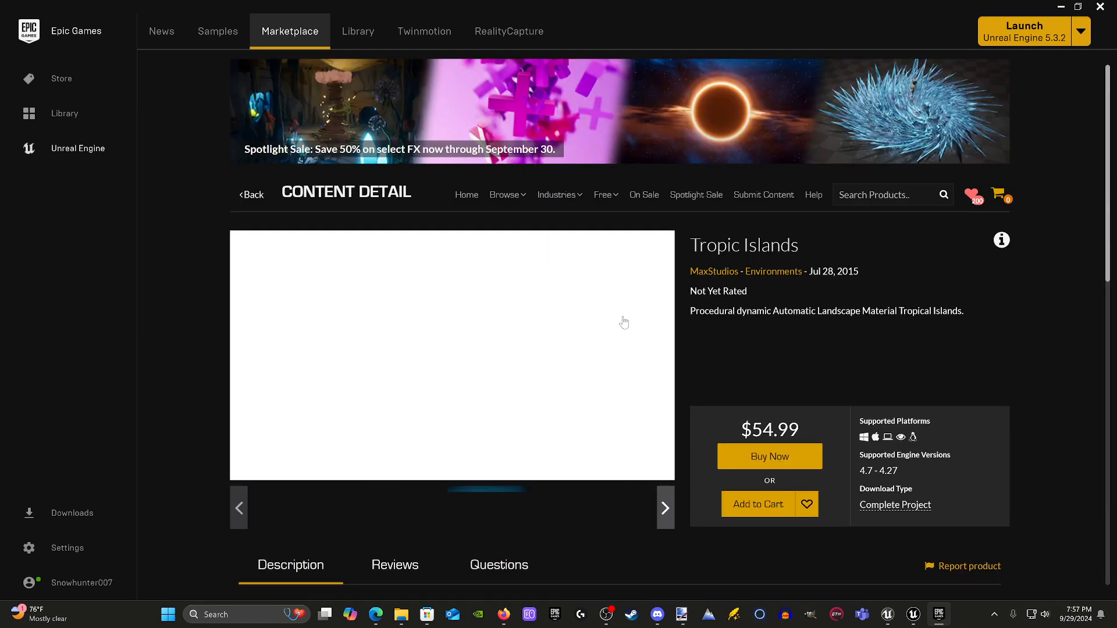
View the Tropic Islands gallery images at full size one after another, and close the enlarged view.
{"action": "left_click", "coordinate": [498, 361]}
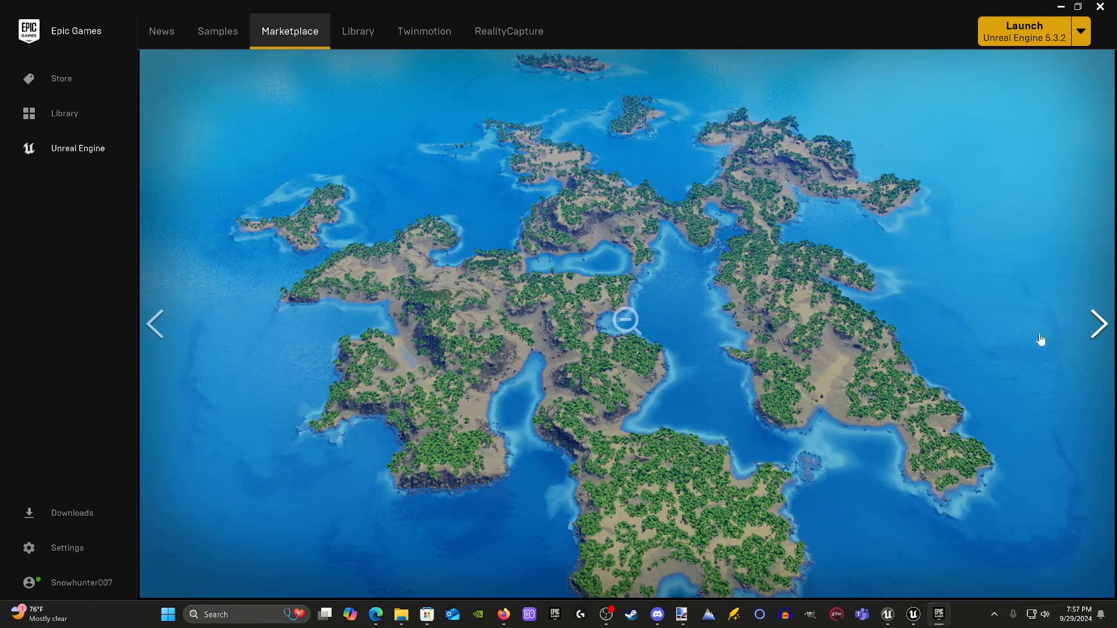
{"action": "left_click", "coordinate": [1099, 324]}
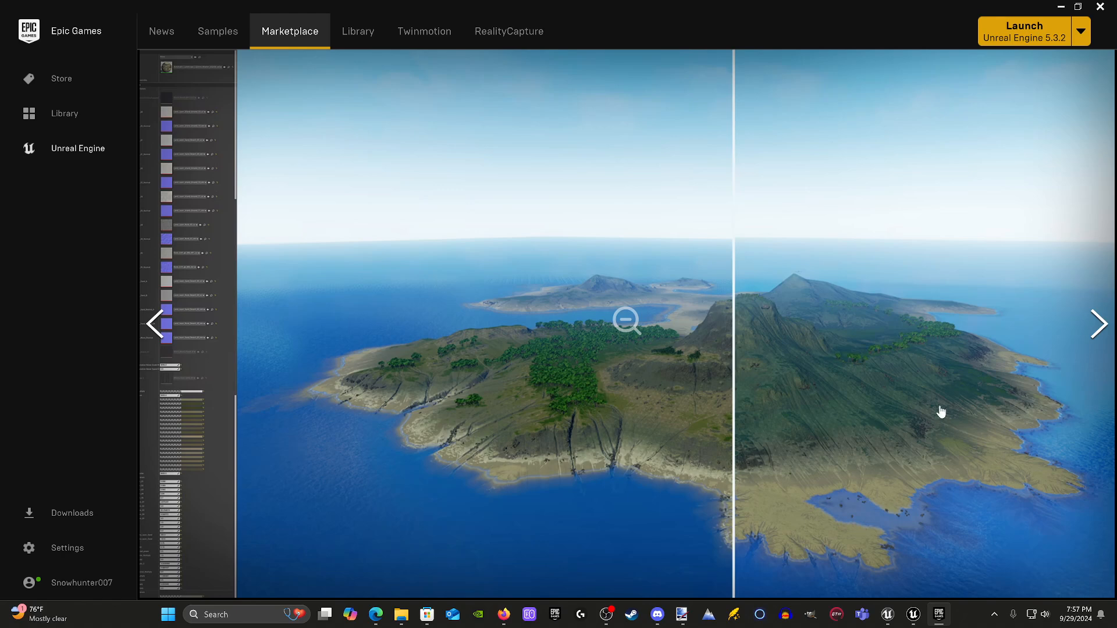
{"action": "left_click", "coordinate": [1100, 337]}
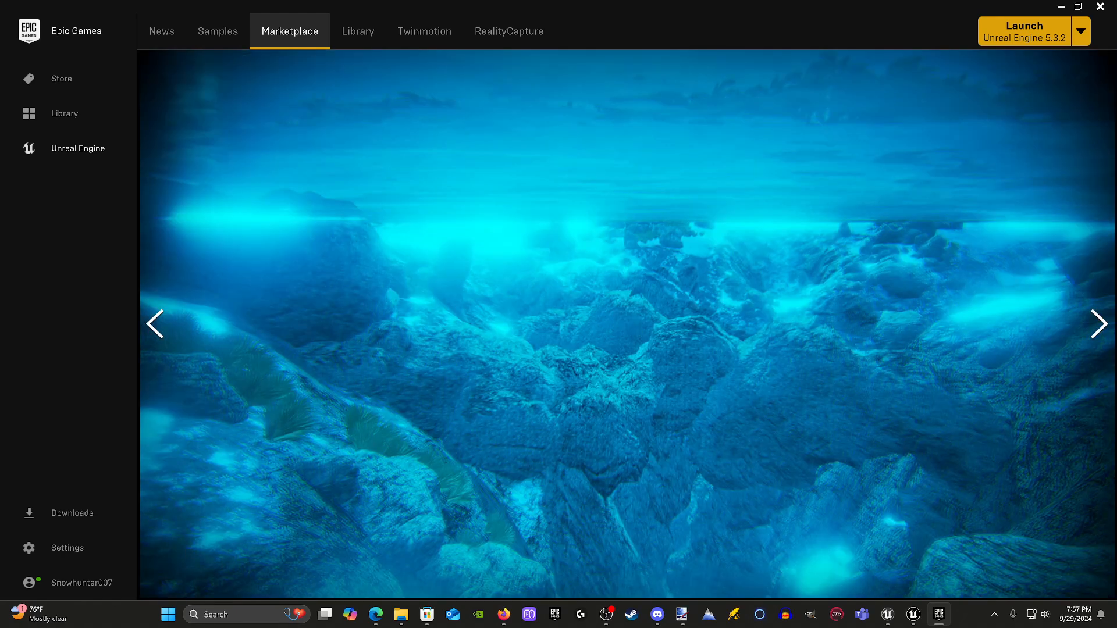
{"action": "left_click", "coordinate": [1094, 320]}
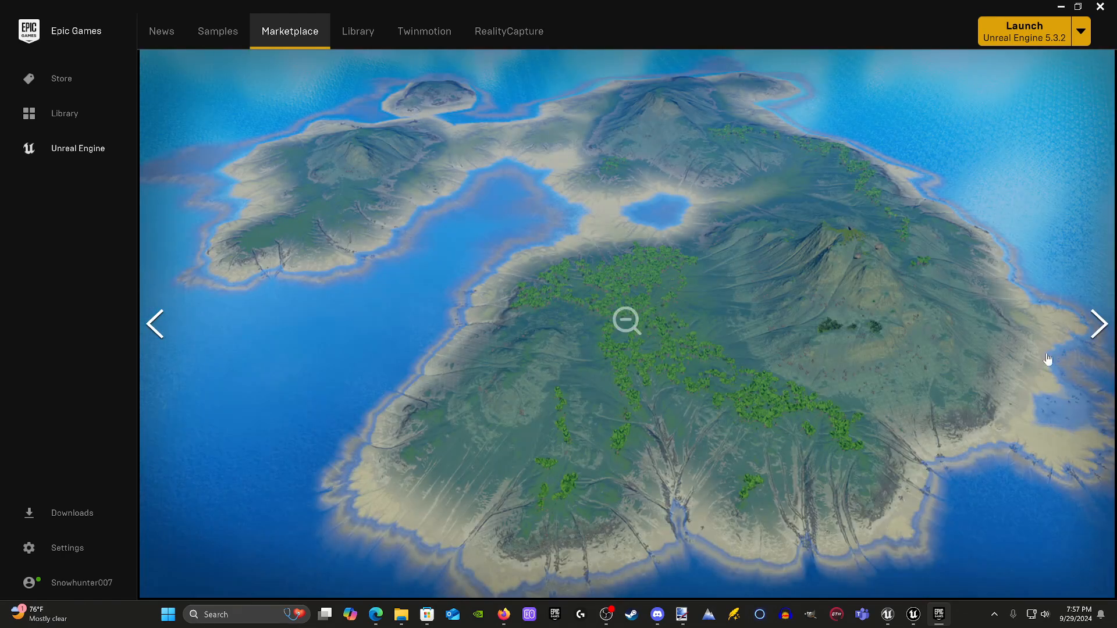
{"action": "left_click", "coordinate": [1097, 324]}
{"action": "left_click", "coordinate": [562, 298]}
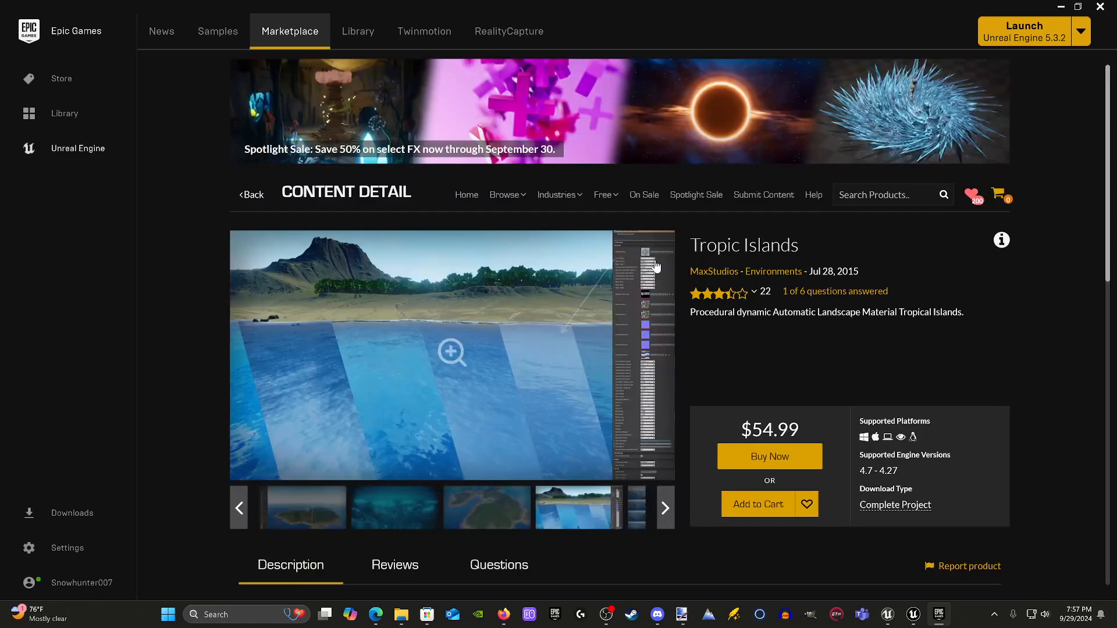
Return to the landscape search results and look through the products on the first page.
{"action": "left_click", "coordinate": [243, 197]}
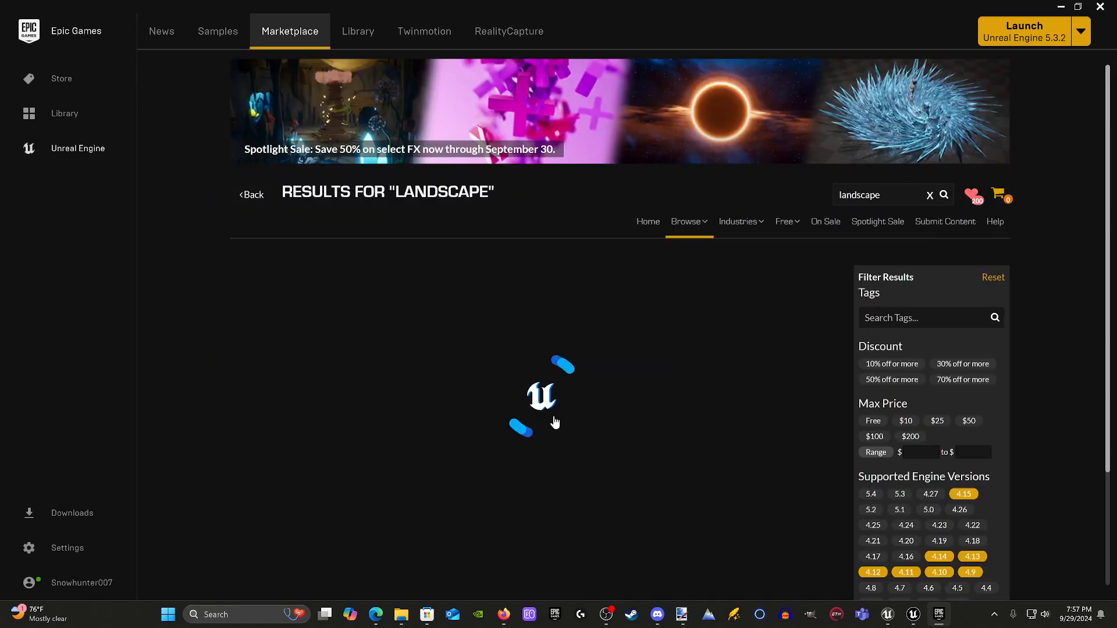
{"action": "scroll", "coordinate": [558, 418], "scroll_direction": "down", "scroll_amount": 10}
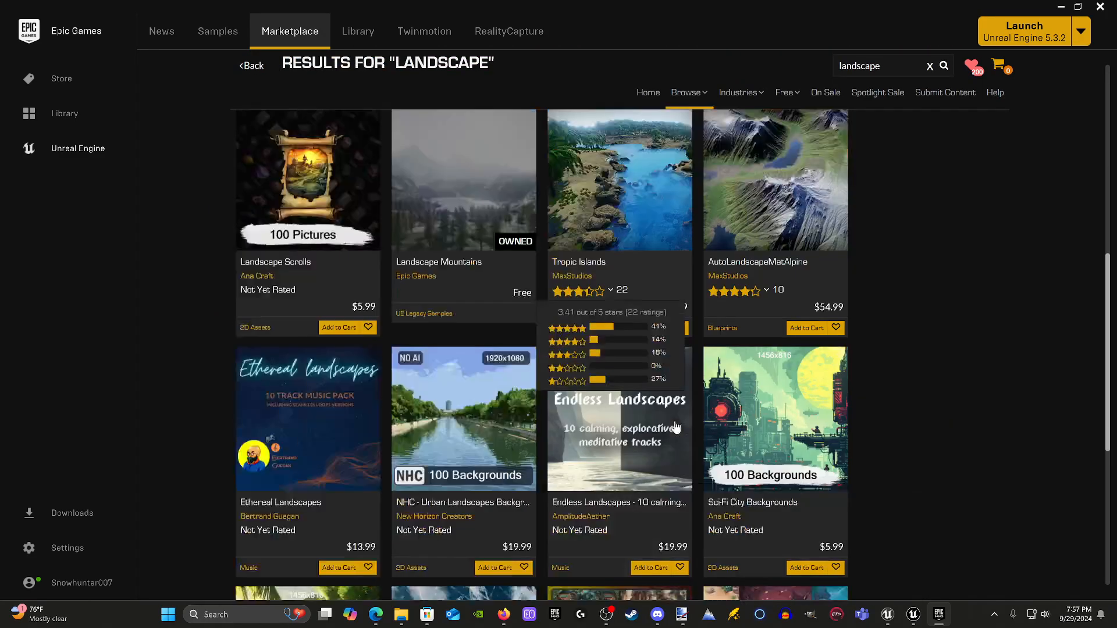
{"action": "scroll", "coordinate": [453, 377], "scroll_direction": "down", "scroll_amount": 3}
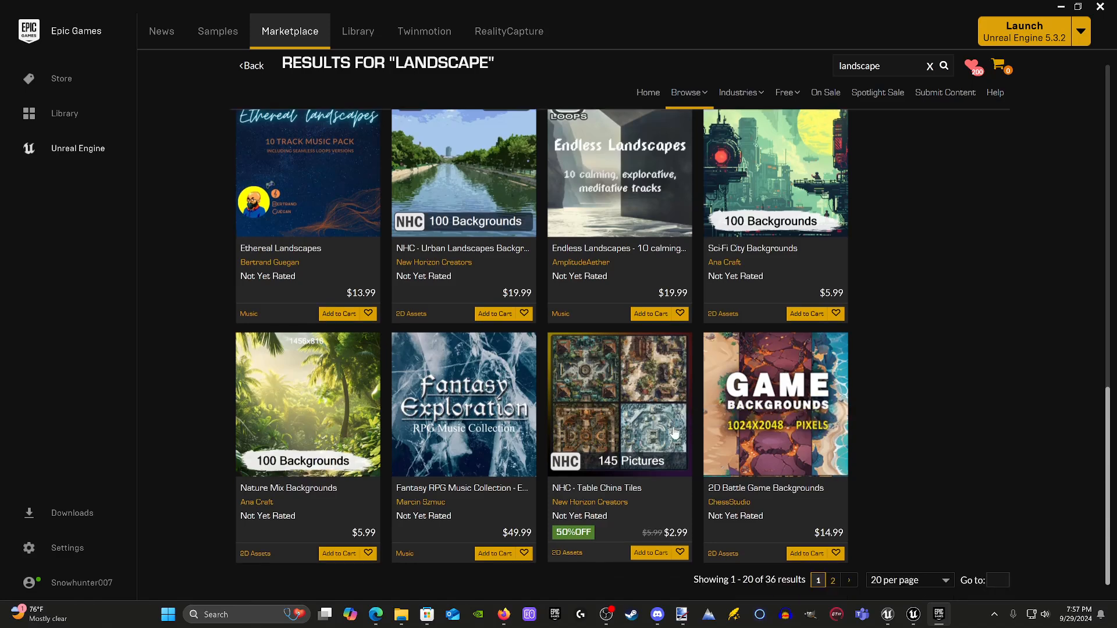
{"action": "scroll", "coordinate": [592, 418], "scroll_direction": "up", "scroll_amount": 5}
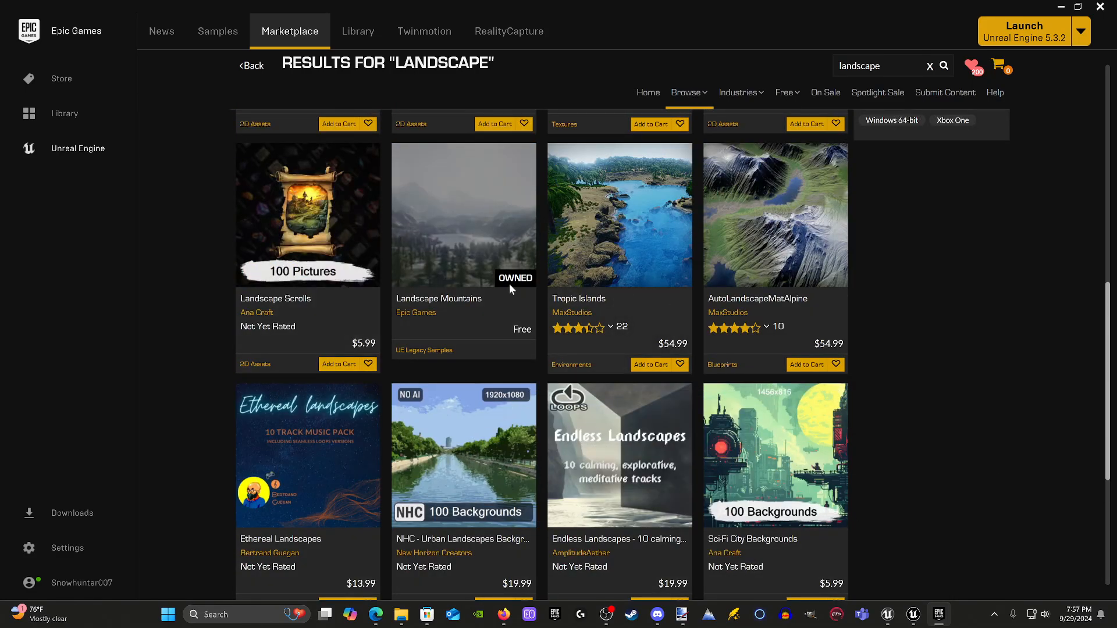
{"action": "left_click", "coordinate": [767, 327]}
{"action": "scroll", "coordinate": [731, 410], "scroll_direction": "down", "scroll_amount": 1}
{"action": "scroll", "coordinate": [732, 411], "scroll_direction": "down", "scroll_amount": 4}
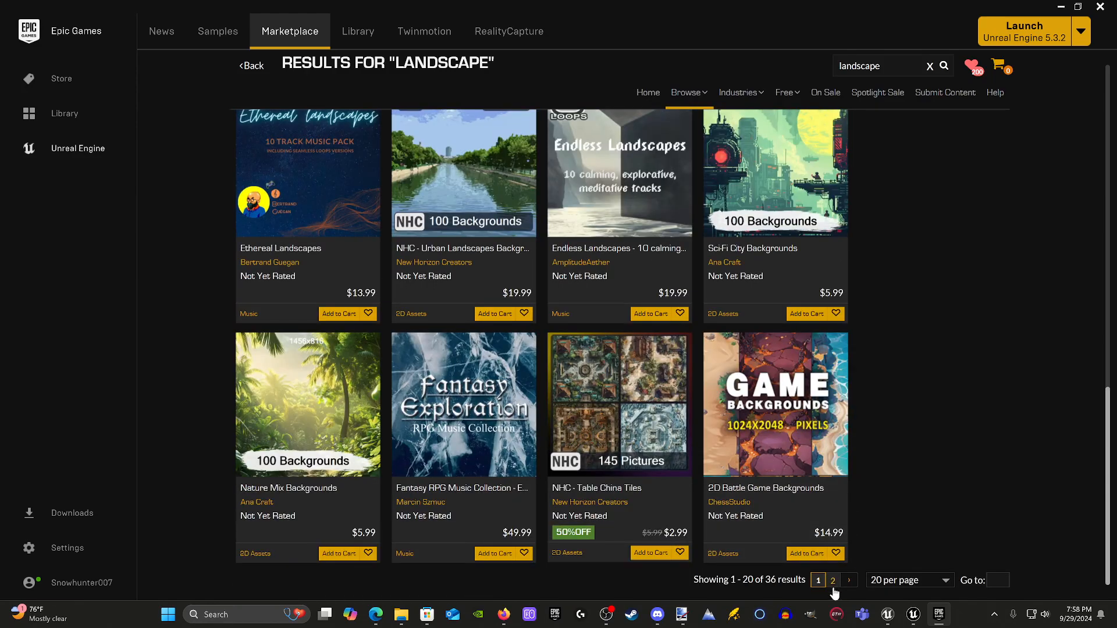
Open the second page of landscape results and look through its products.
{"action": "left_click", "coordinate": [833, 584]}
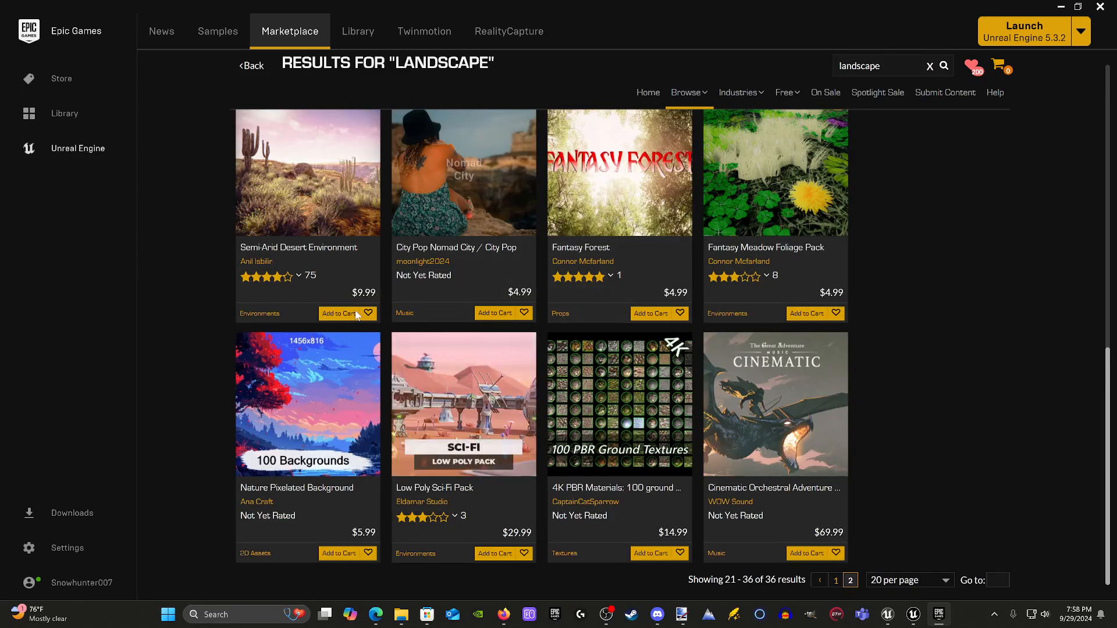
{"action": "scroll", "coordinate": [580, 478], "scroll_direction": "up", "scroll_amount": 2}
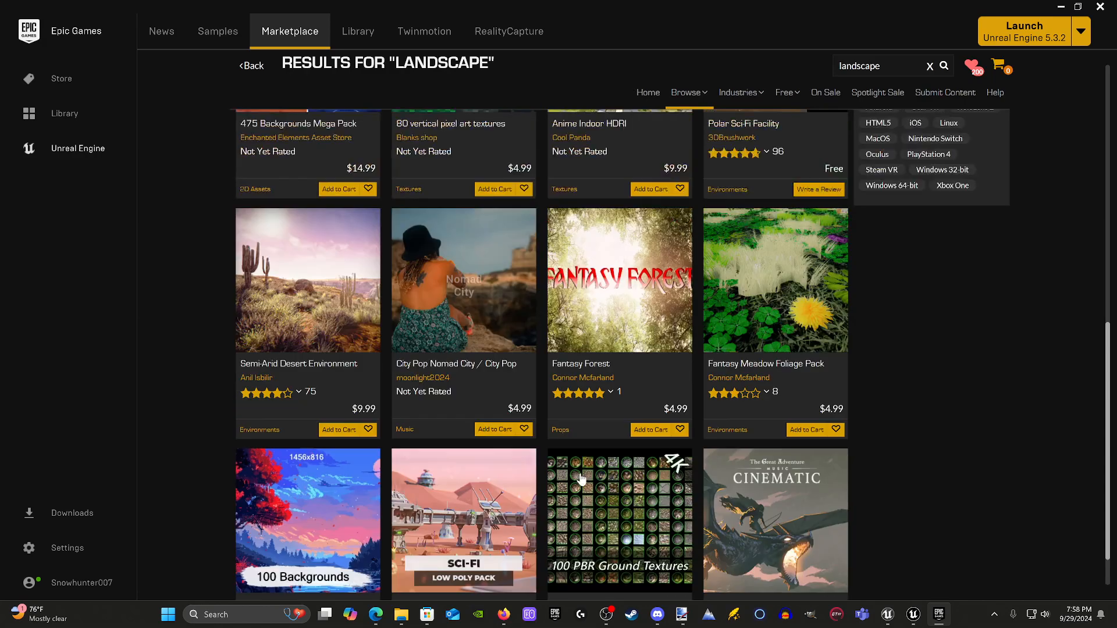
{"action": "scroll", "coordinate": [580, 478], "scroll_direction": "up", "scroll_amount": 4}
{"action": "scroll", "coordinate": [541, 271], "scroll_direction": "up", "scroll_amount": 1}
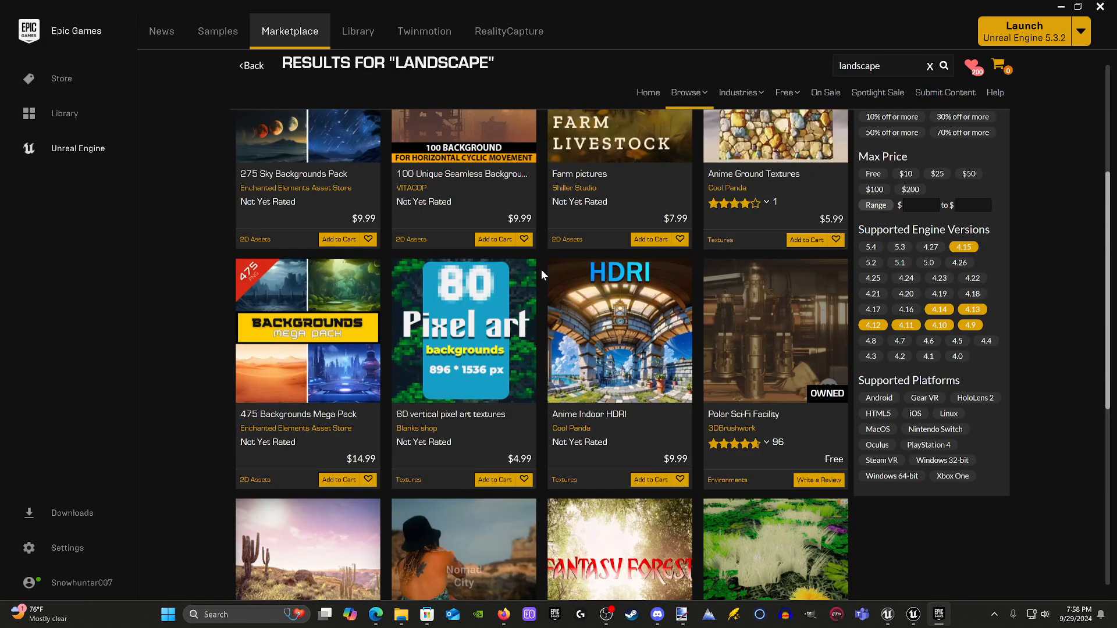
{"action": "scroll", "coordinate": [541, 273], "scroll_direction": "up", "scroll_amount": 2}
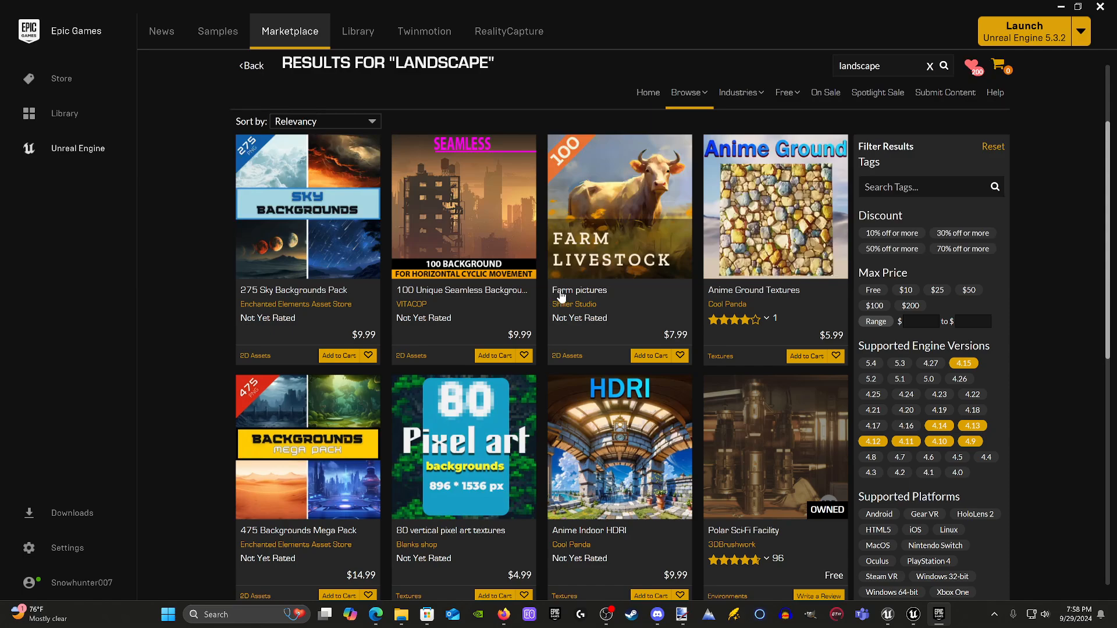
{"action": "scroll", "coordinate": [550, 297], "scroll_direction": "down", "scroll_amount": 8}
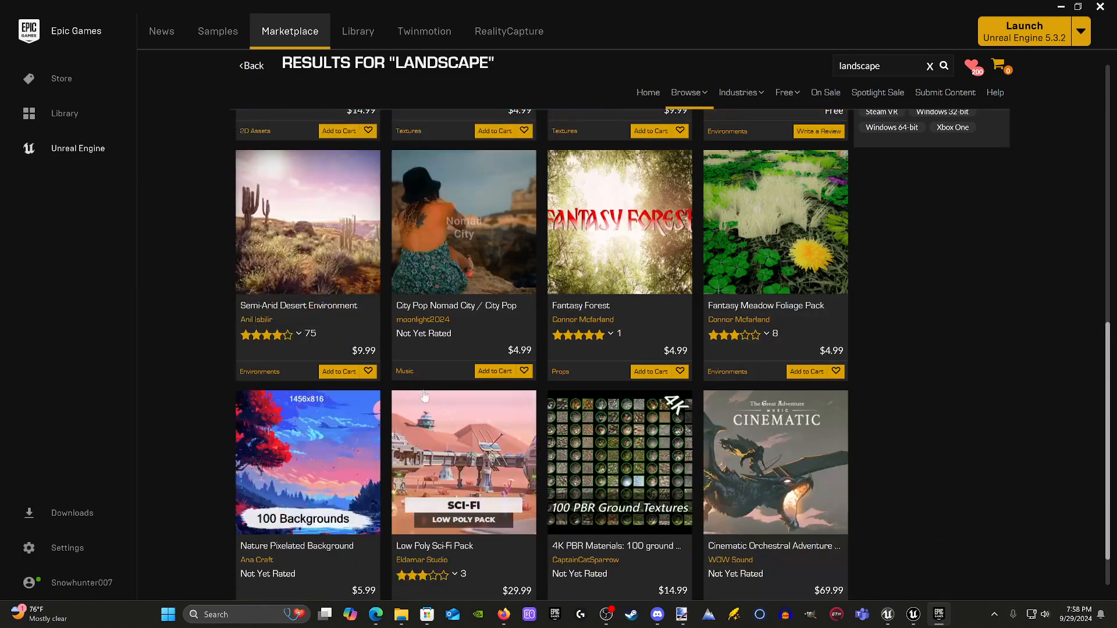
{"action": "scroll", "coordinate": [710, 316], "scroll_direction": "up", "scroll_amount": 4}
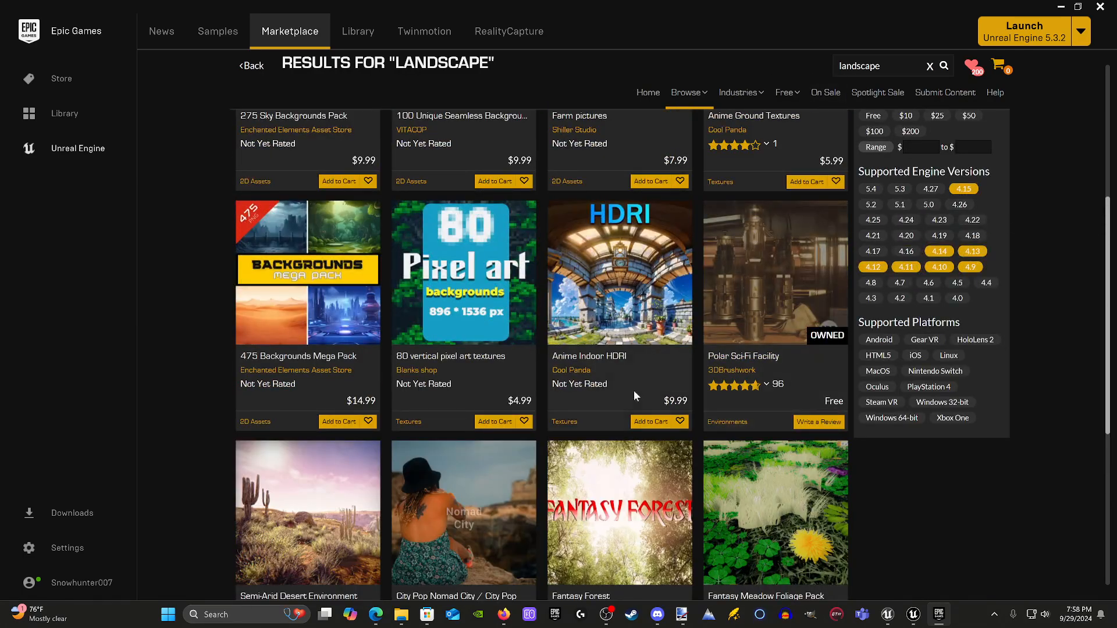
Add supported engine version 4.8 to the landscape results filter and look through the updated list.
{"action": "left_click", "coordinate": [870, 283]}
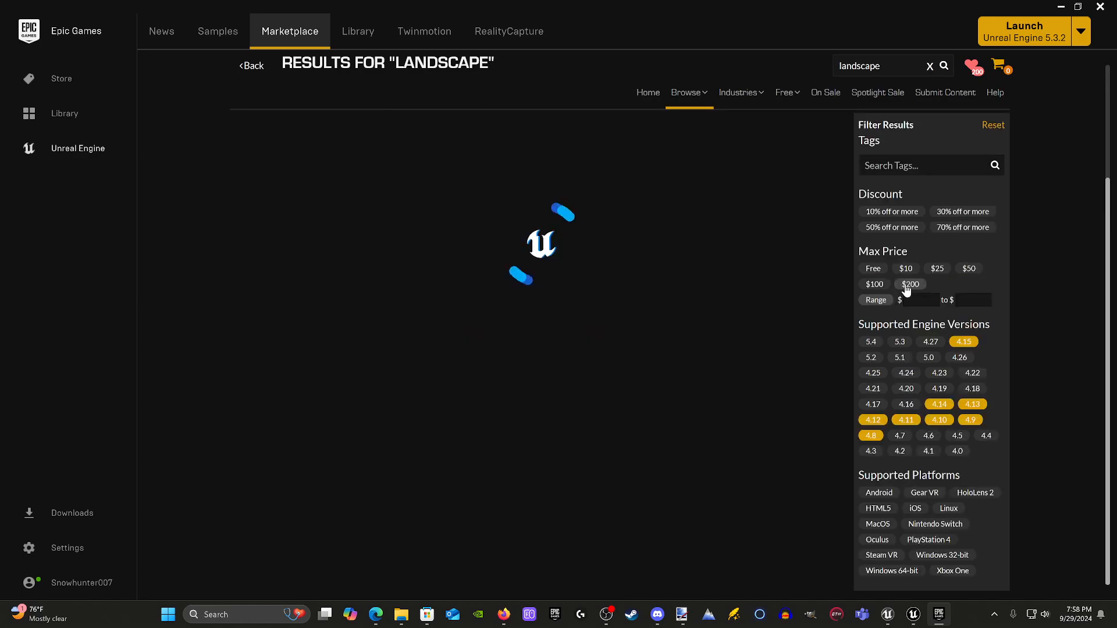
{"action": "scroll", "coordinate": [771, 366], "scroll_direction": "down", "scroll_amount": 9}
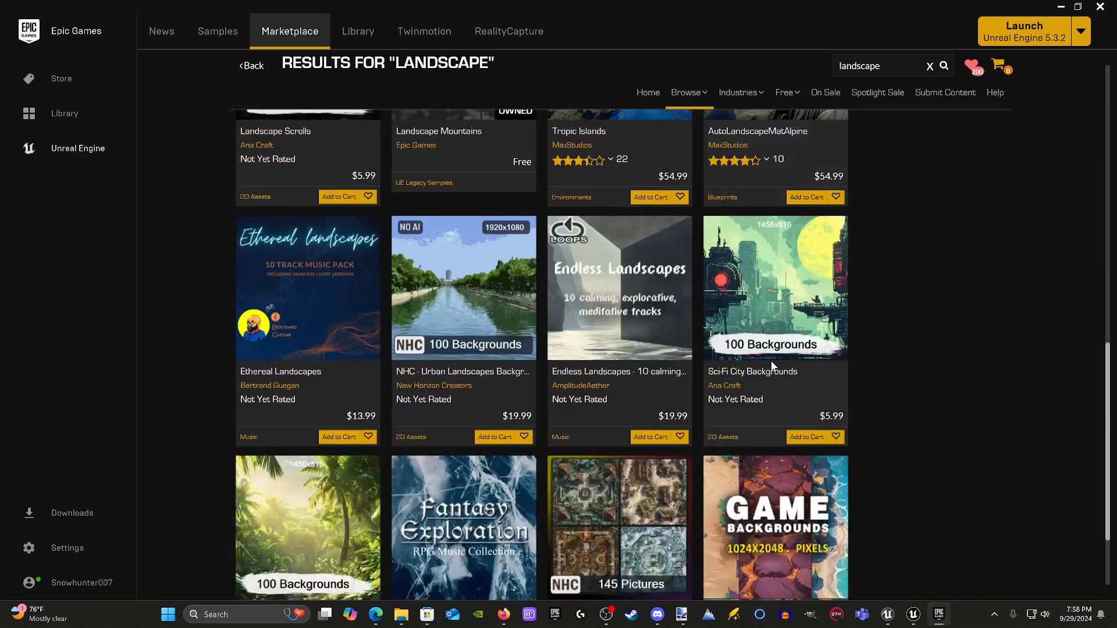
{"action": "scroll", "coordinate": [772, 365], "scroll_direction": "up", "scroll_amount": 14}
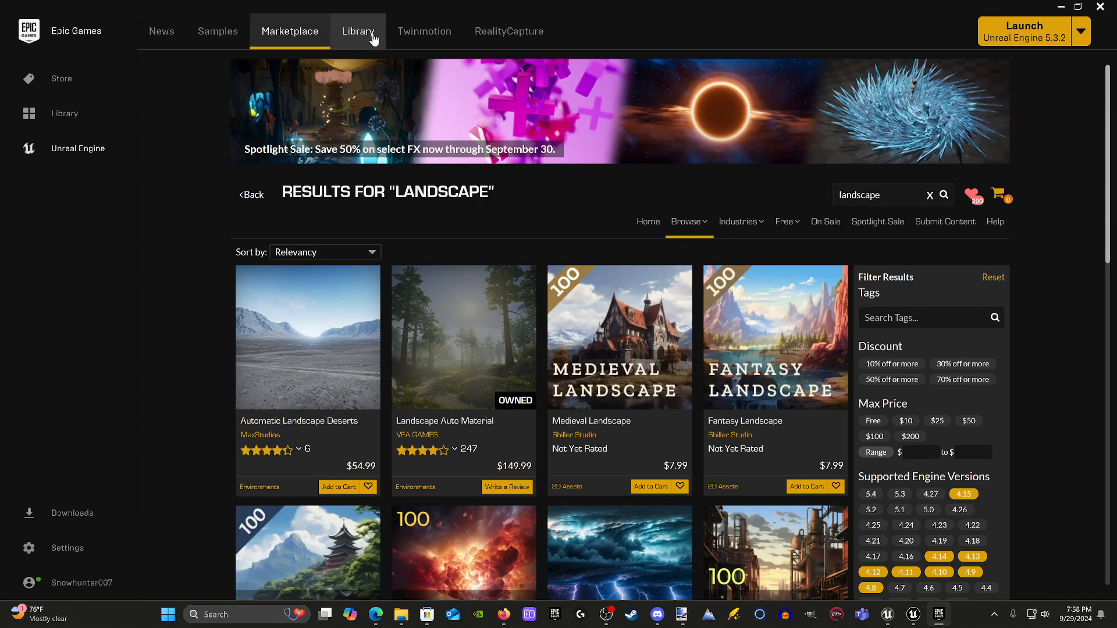
Search the Library's Vault for "coral" and open the Corals product page.
{"action": "left_click", "coordinate": [358, 34]}
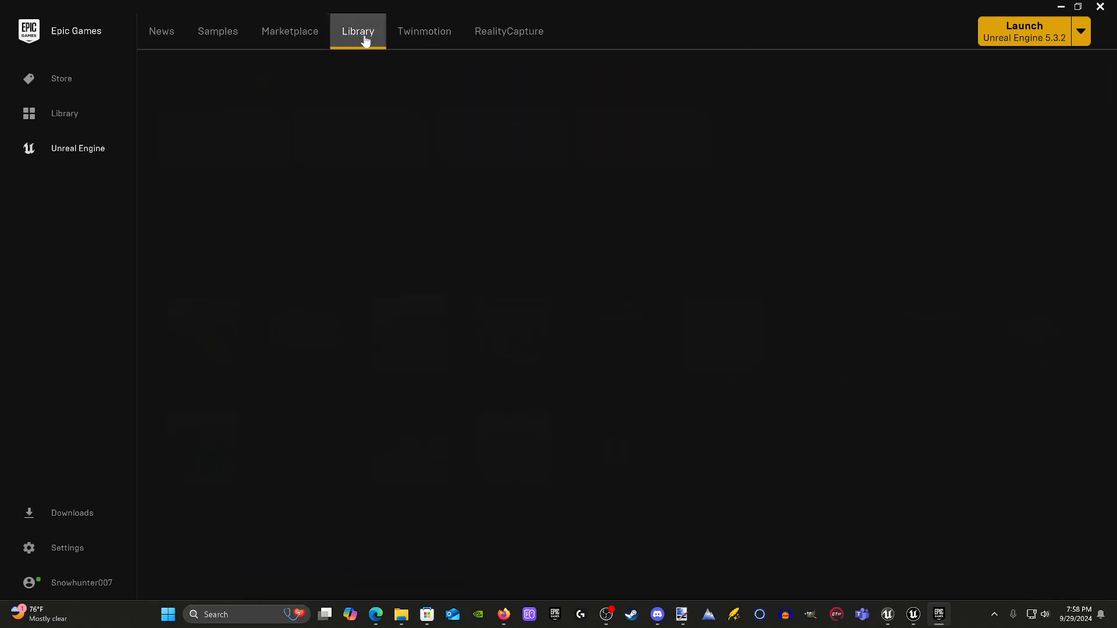
{"action": "scroll", "coordinate": [816, 350], "scroll_direction": "down", "scroll_amount": 5}
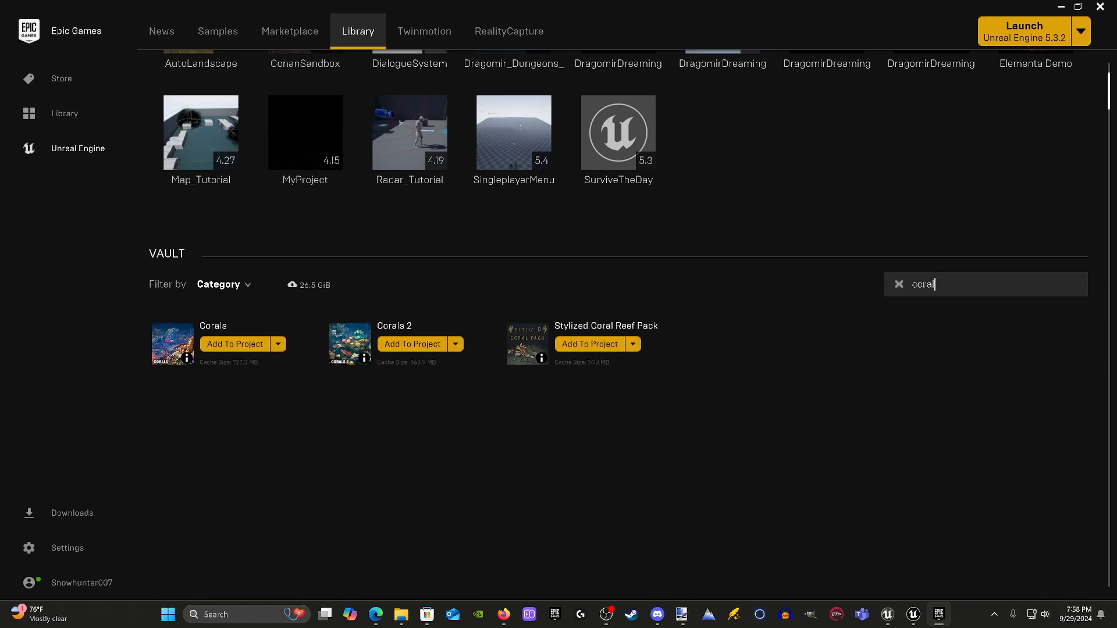
{"action": "left_click", "coordinate": [214, 325]}
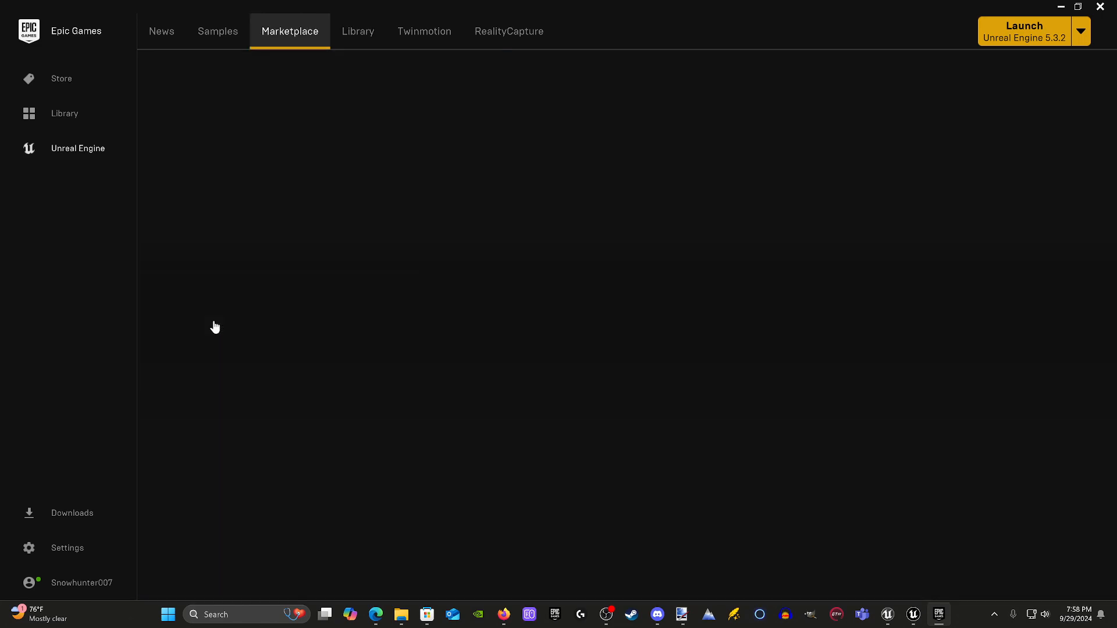
View the Corals gallery images at full size one after another, through to the overview of the individual coral models.
{"action": "left_click", "coordinate": [656, 354]}
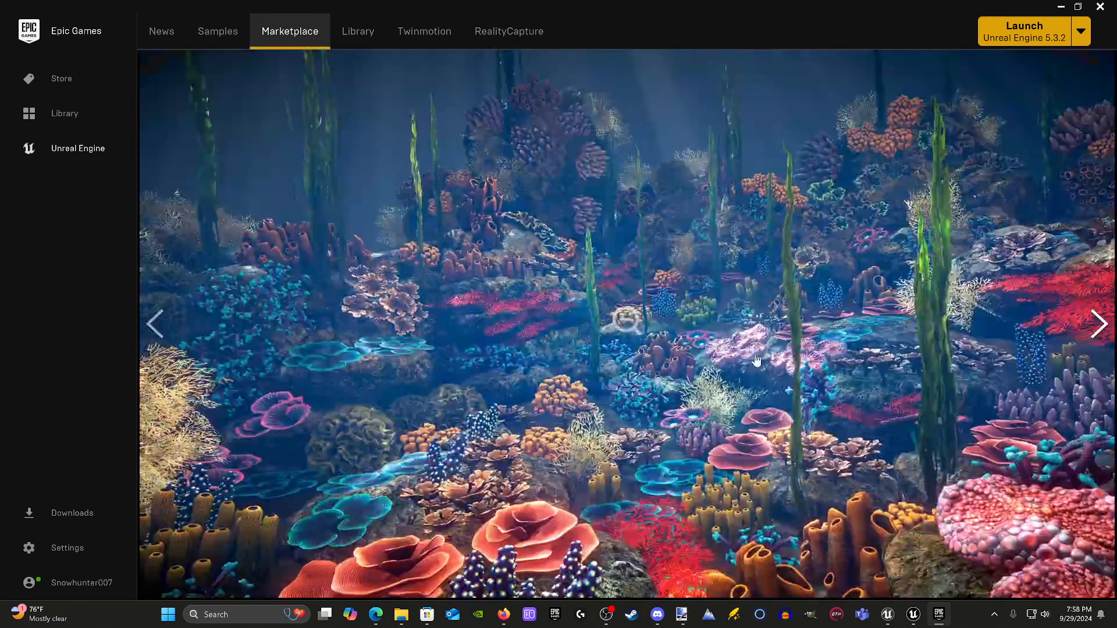
{"action": "left_click", "coordinate": [772, 360]}
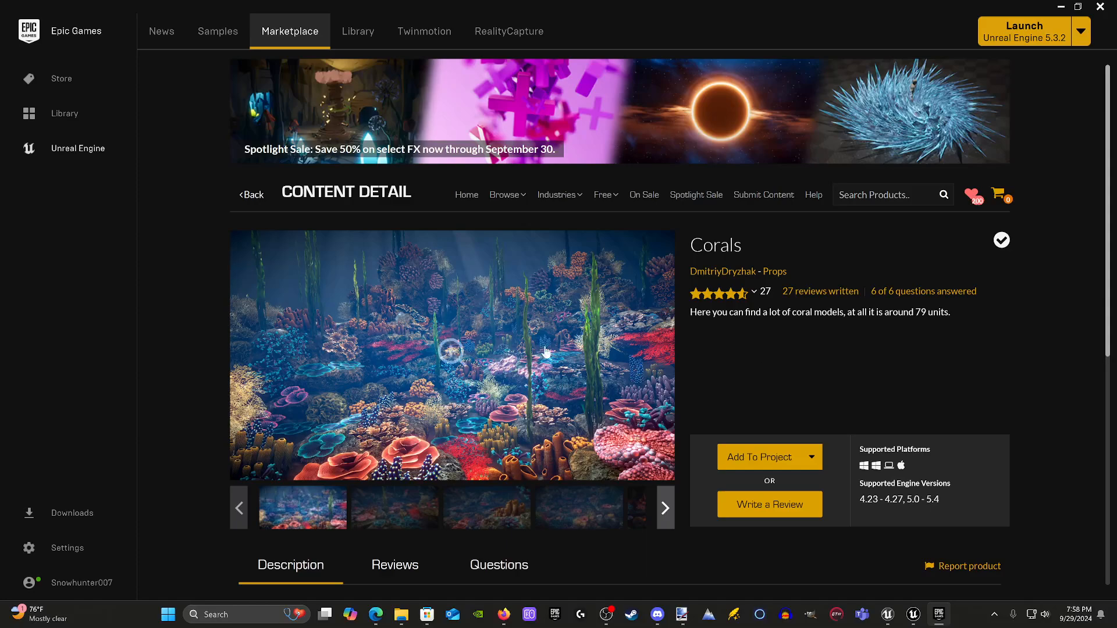
{"action": "left_click", "coordinate": [448, 346]}
{"action": "left_click", "coordinate": [1103, 328]}
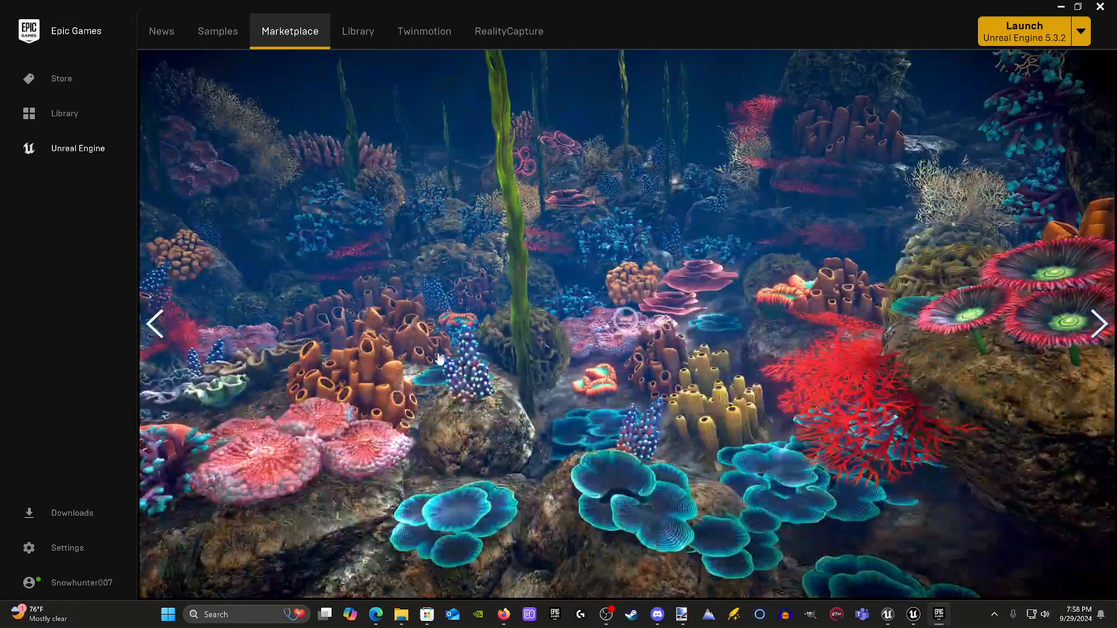
{"action": "left_click", "coordinate": [1109, 328]}
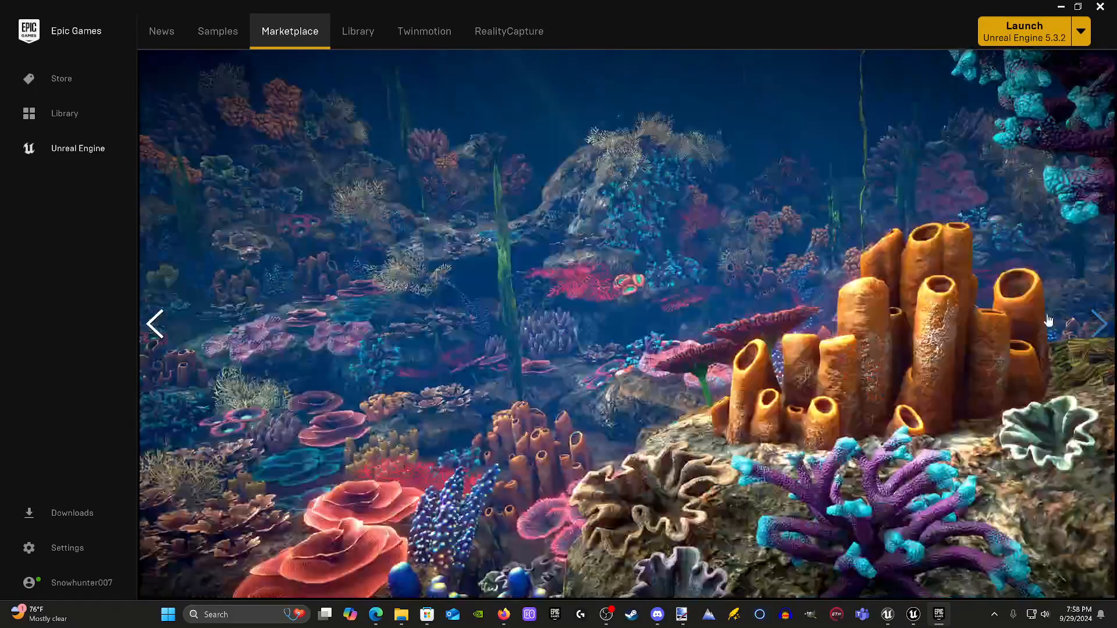
{"action": "left_click", "coordinate": [1089, 329]}
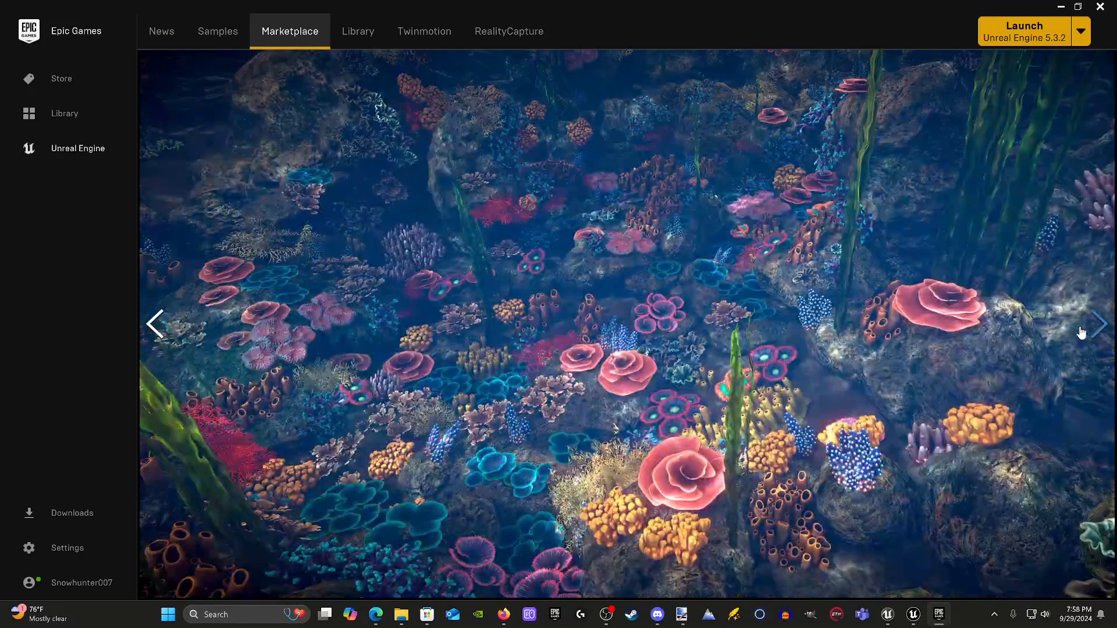
{"action": "left_click", "coordinate": [1089, 329]}
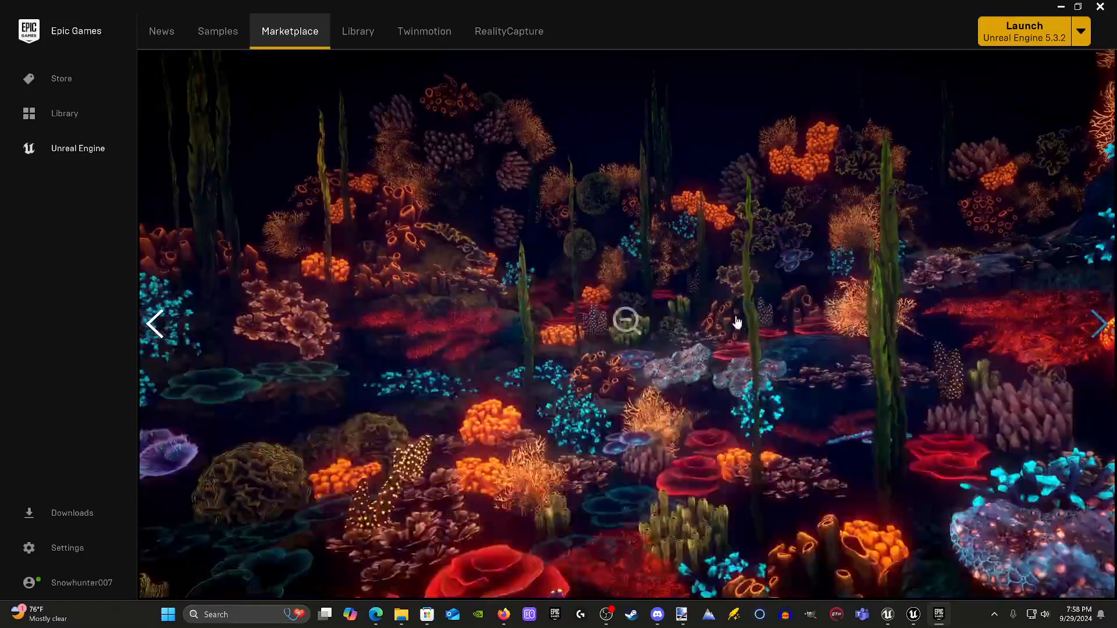
{"action": "left_click", "coordinate": [1093, 334]}
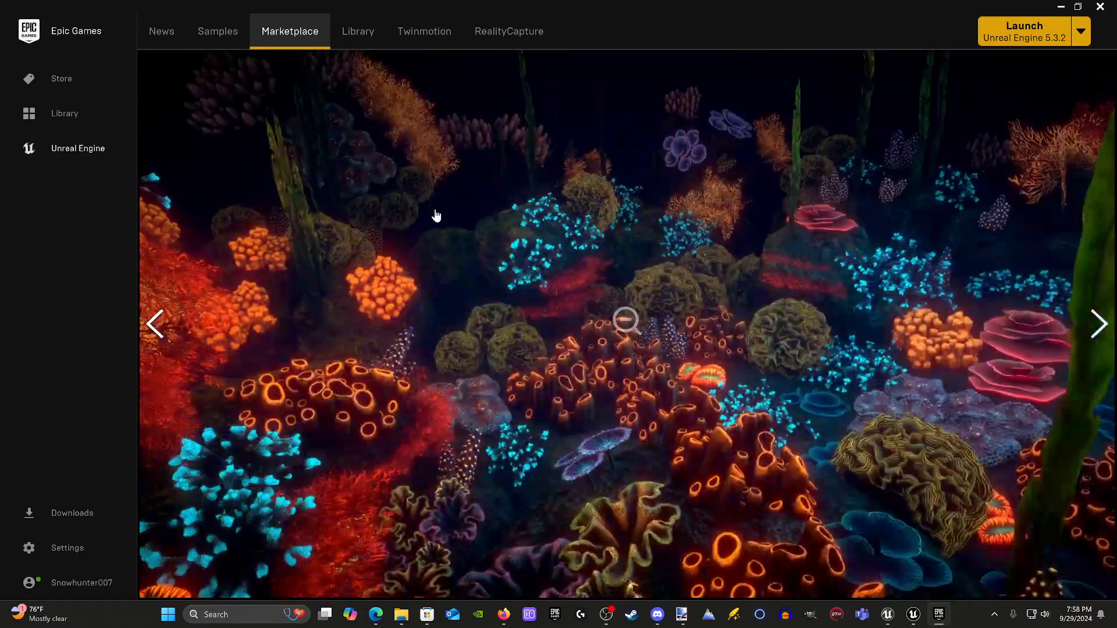
{"action": "left_click", "coordinate": [1090, 330]}
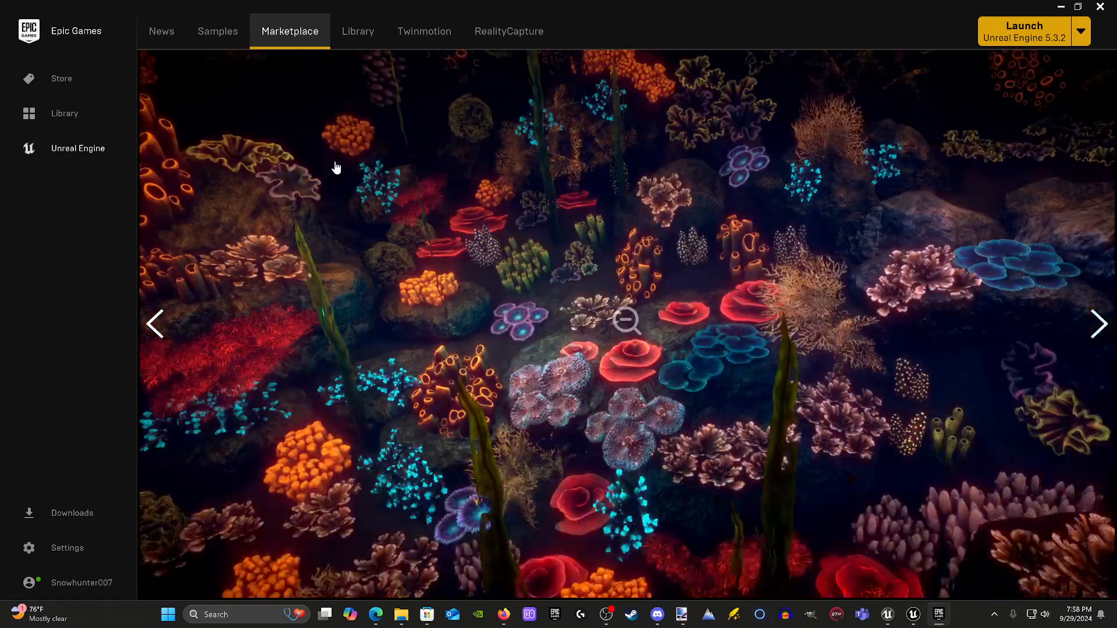
{"action": "left_click", "coordinate": [1096, 335]}
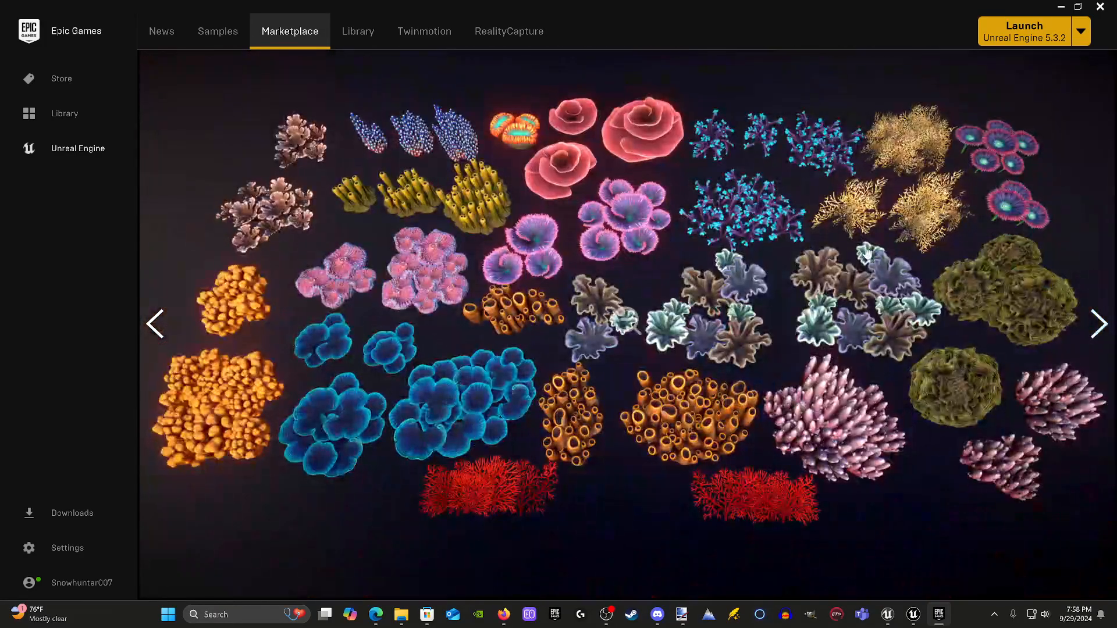
Switch to the Conan Exiles Devkit and move Corals_Coral_13_1_SM and Corals_Coral_13_1_SM_4k away from the coral row across the sand.
{"action": "left_click", "coordinate": [1061, 6]}
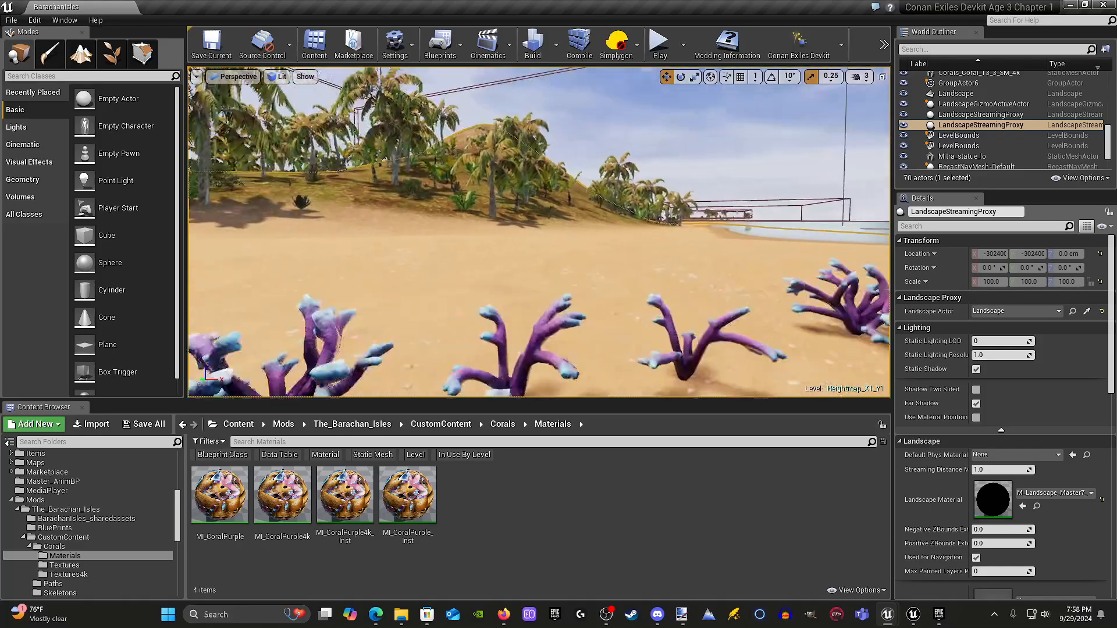
{"action": "right_click_drag", "start_coordinate": [478, 293], "coordinate": [478, 292]}
{"action": "key", "text": "w"}
{"action": "key", "text": "s"}
{"action": "key", "text": "w"}
{"action": "key", "text": "s"}
{"action": "left_click", "coordinate": [424, 267]}
{"action": "right_click_drag", "start_coordinate": [423, 266], "coordinate": [423, 266]}
{"action": "key", "text": "s"}
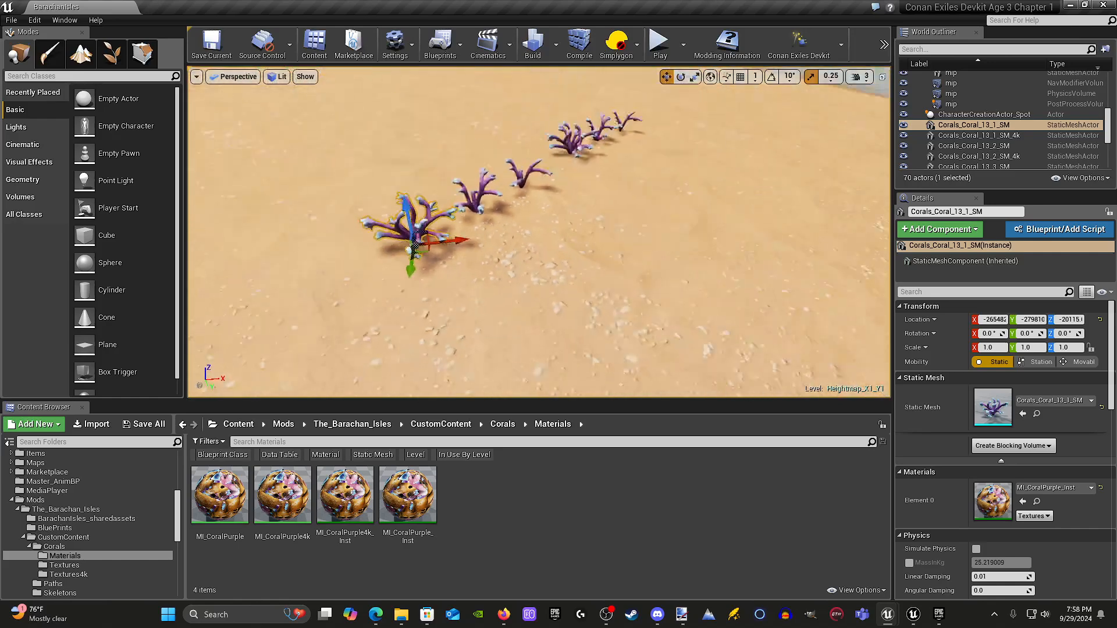
{"action": "right_click_drag", "start_coordinate": [382, 311], "coordinate": [382, 311]}
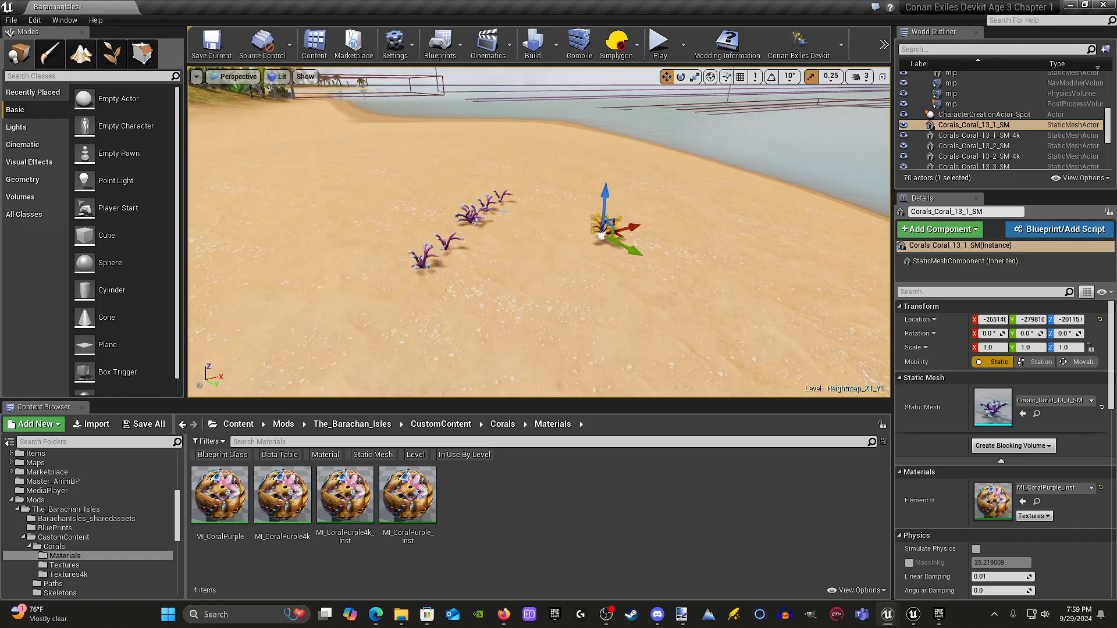
{"action": "left_click", "coordinate": [470, 218]}
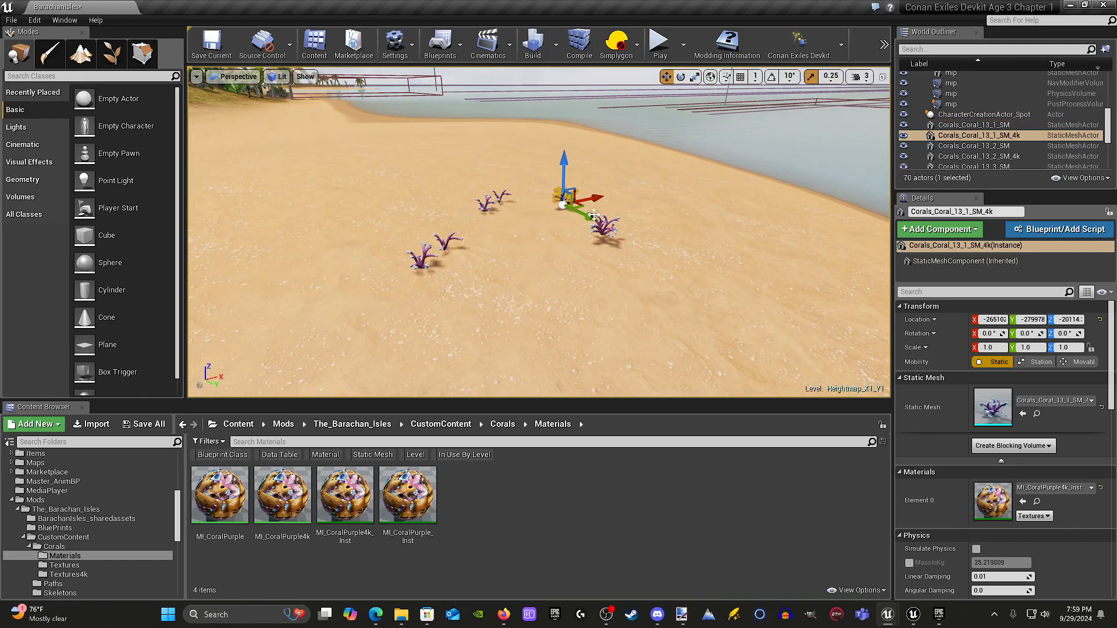
Select Corals_Coral_13_1_SM and Corals_Coral_13_1_SM_4k together and move them off the beach, down onto the seabed under water.
{"action": "left_click", "coordinate": [605, 233], "text": "ctrl"}
{"action": "right_click_drag", "start_coordinate": [606, 233], "coordinate": [436, 250]}
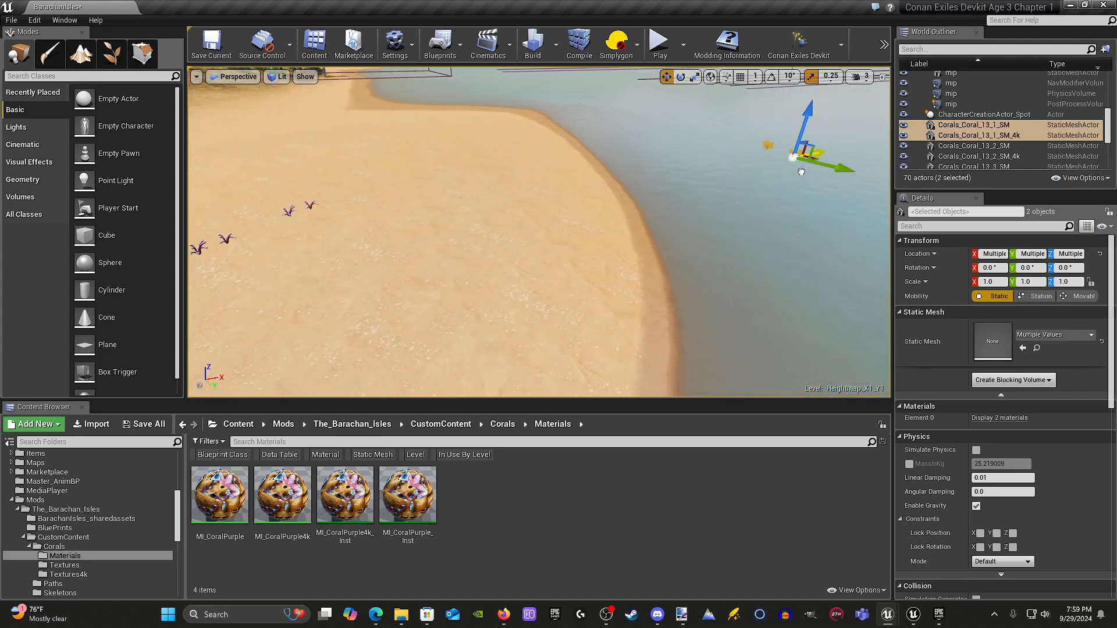
{"action": "right_click_drag", "start_coordinate": [831, 175], "coordinate": [831, 175]}
{"action": "right_click_drag", "start_coordinate": [781, 203], "coordinate": [781, 202]}
{"action": "left_click_drag", "start_coordinate": [626, 103], "coordinate": [626, 272]}
{"action": "right_click_drag", "start_coordinate": [625, 272], "coordinate": [626, 272]}
{"action": "right_click_drag", "start_coordinate": [660, 175], "coordinate": [632, 143]}
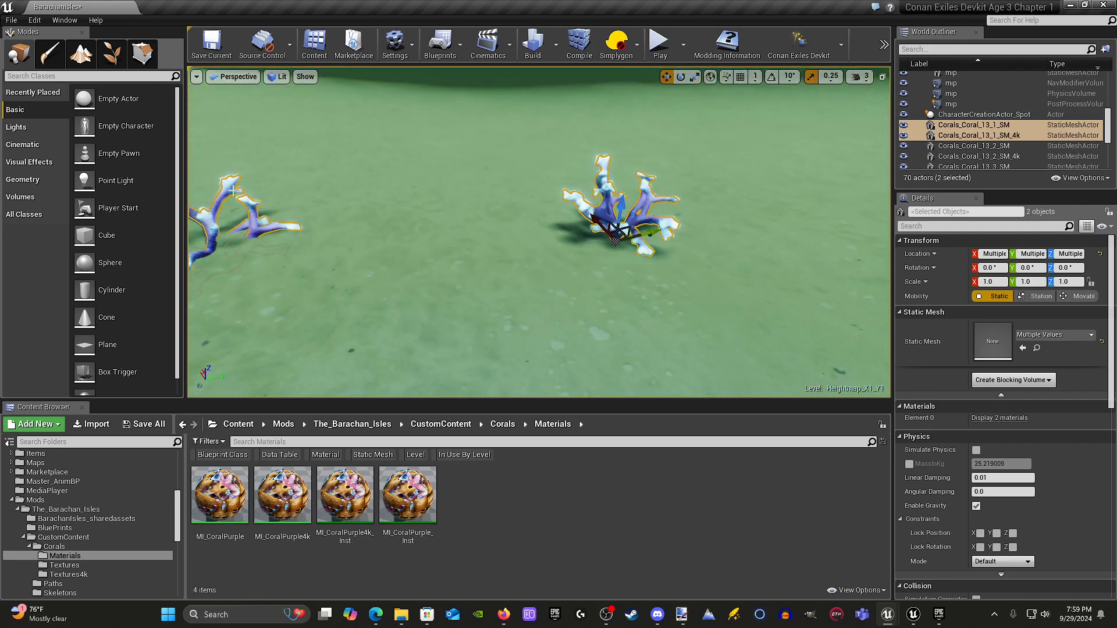
Deselect the underwater corals and examine the standard and 4k versions up close.
{"action": "left_click", "coordinate": [263, 228]}
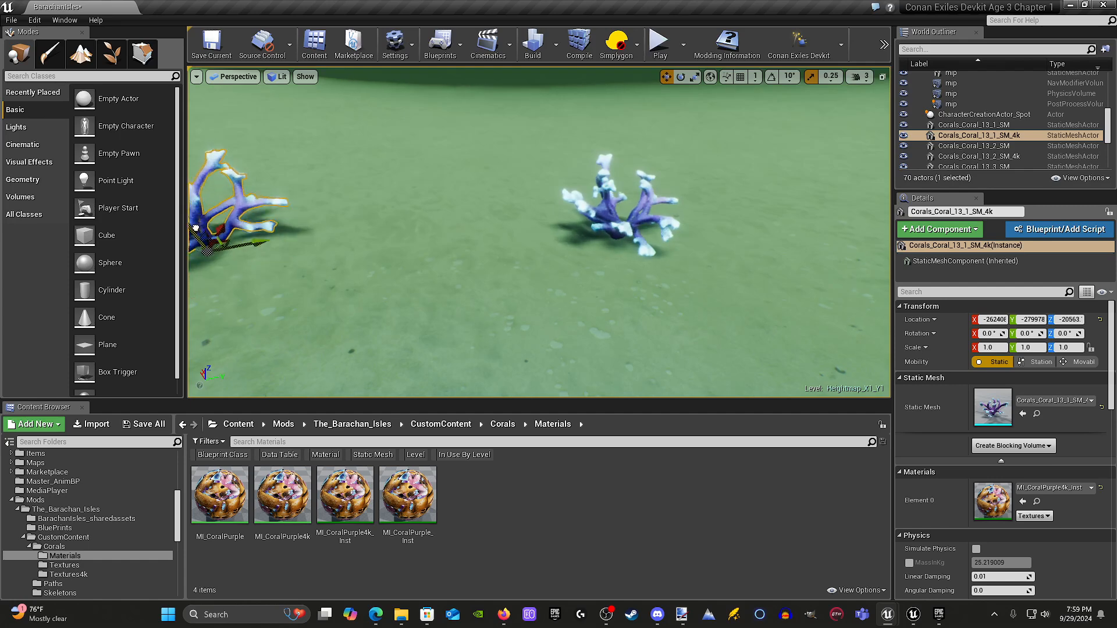
{"action": "left_click", "coordinate": [416, 241]}
{"action": "right_click_drag", "start_coordinate": [460, 254], "coordinate": [460, 253]}
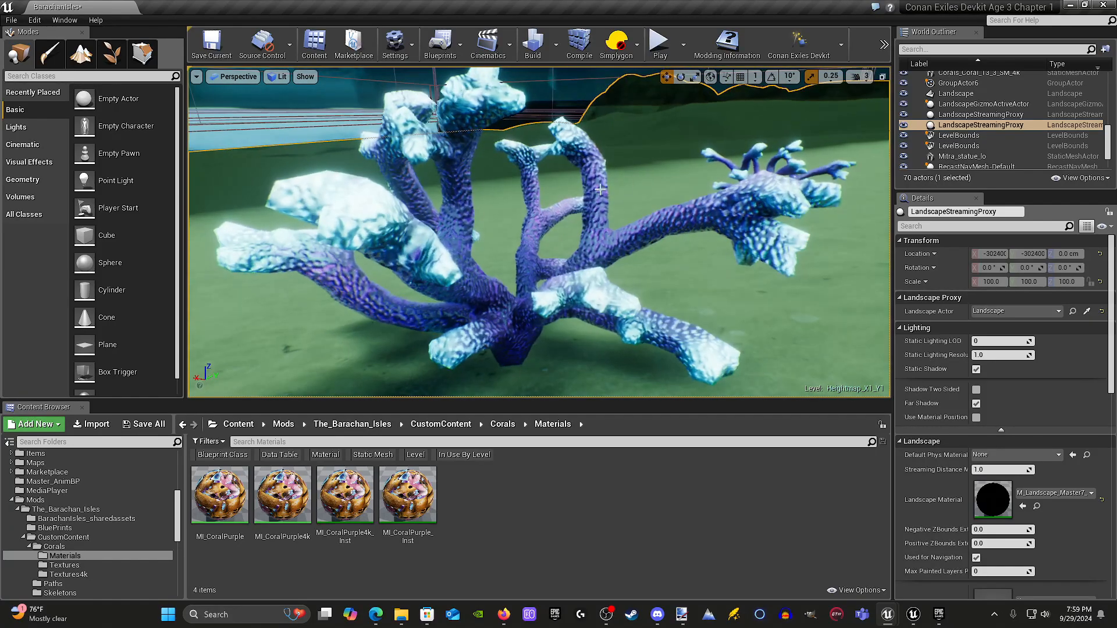
{"action": "right_click_drag", "start_coordinate": [618, 198], "coordinate": [616, 211]}
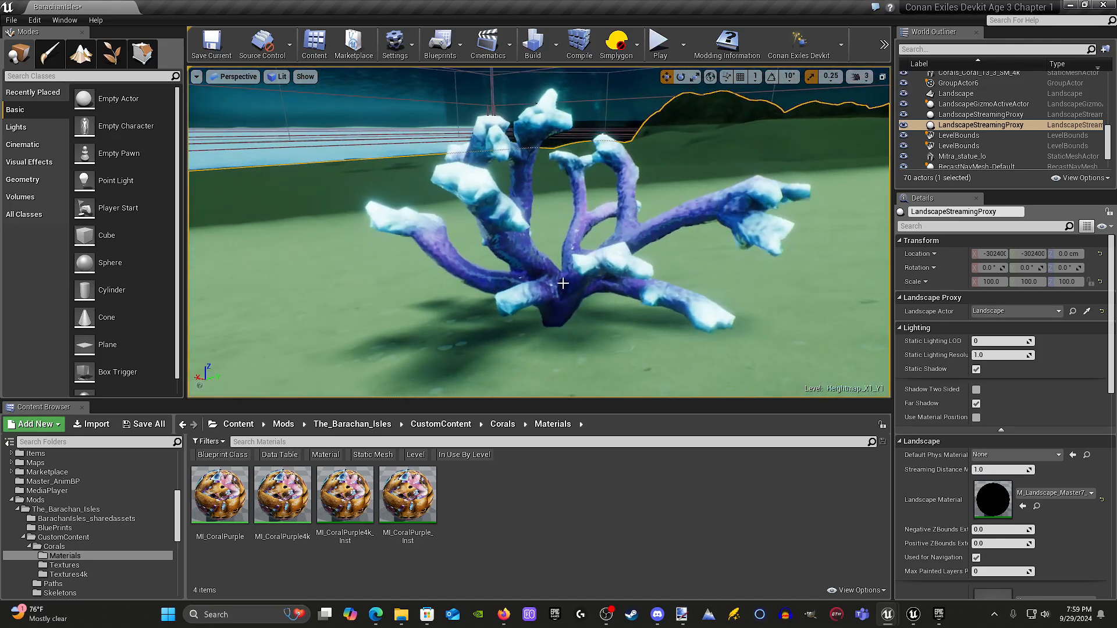
Move the seabed coral Corals_Coral_13_1_SM_4k close beside the standard Corals_Coral_13_1_SM and deselect it.
{"action": "right_click_drag", "start_coordinate": [562, 283], "coordinate": [562, 284]}
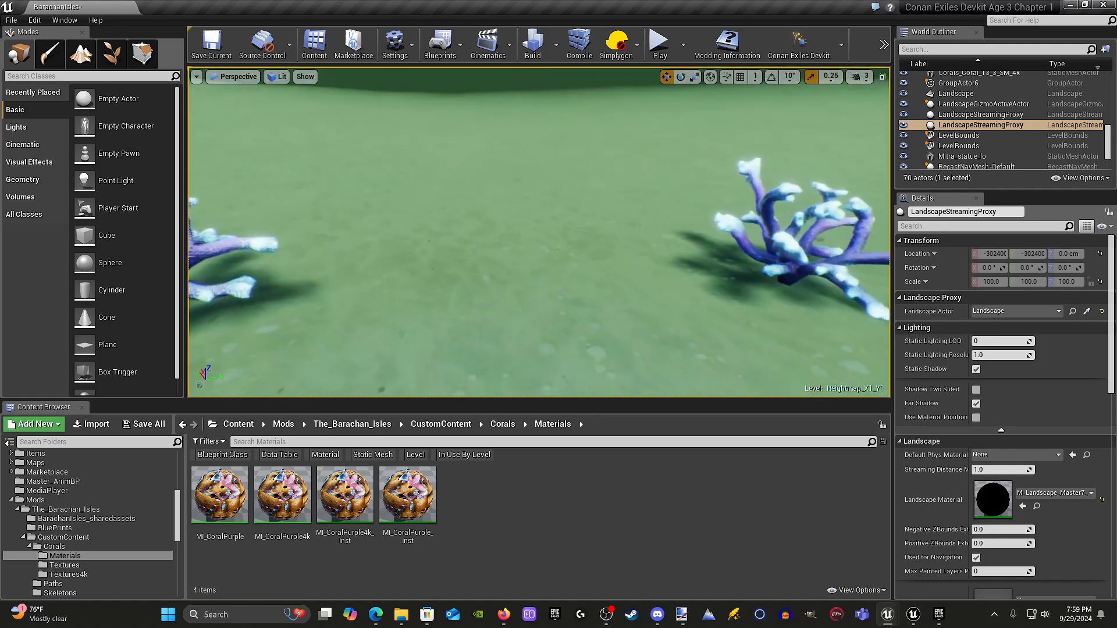
{"action": "right_click_drag", "start_coordinate": [487, 206], "coordinate": [487, 207]}
{"action": "left_click", "coordinate": [336, 220]}
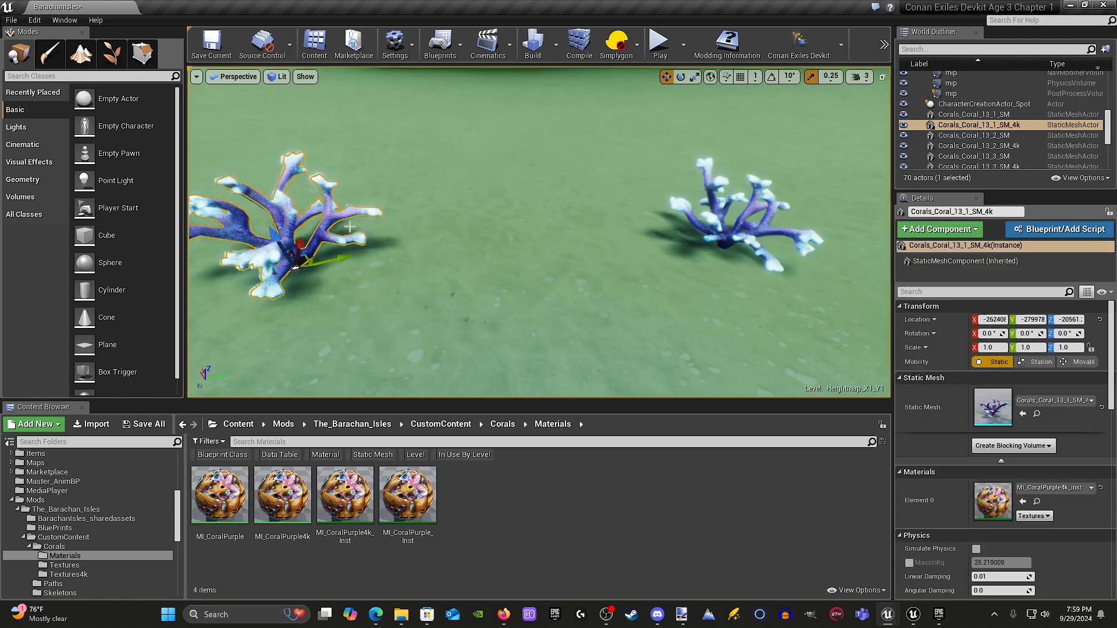
{"action": "left_click_drag", "start_coordinate": [340, 258], "coordinate": [636, 238]}
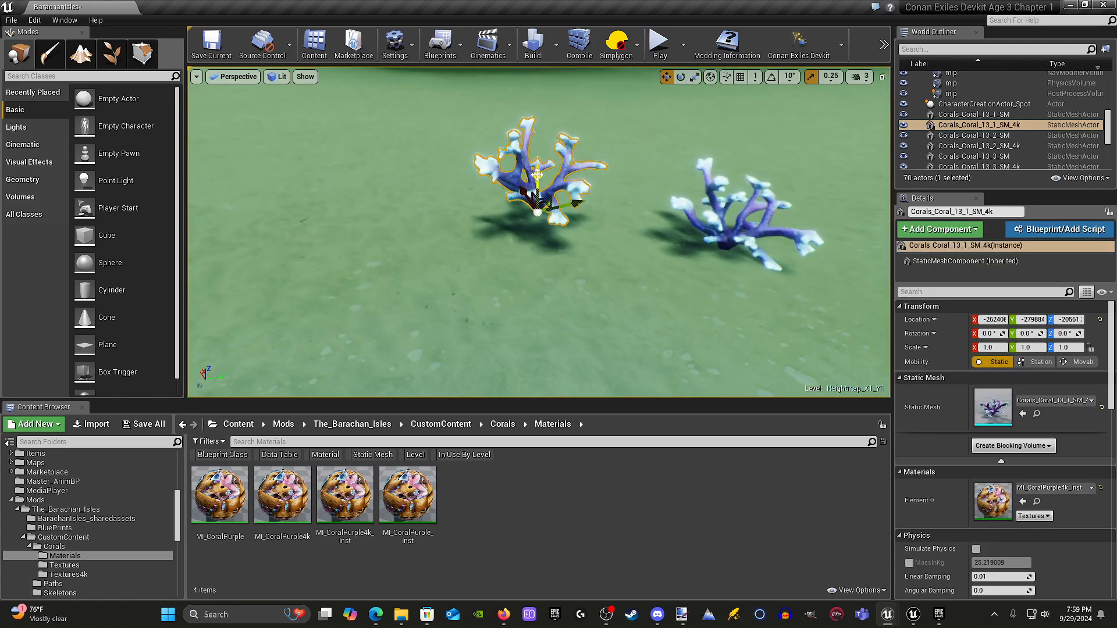
{"action": "right_click_drag", "start_coordinate": [591, 274], "coordinate": [589, 286]}
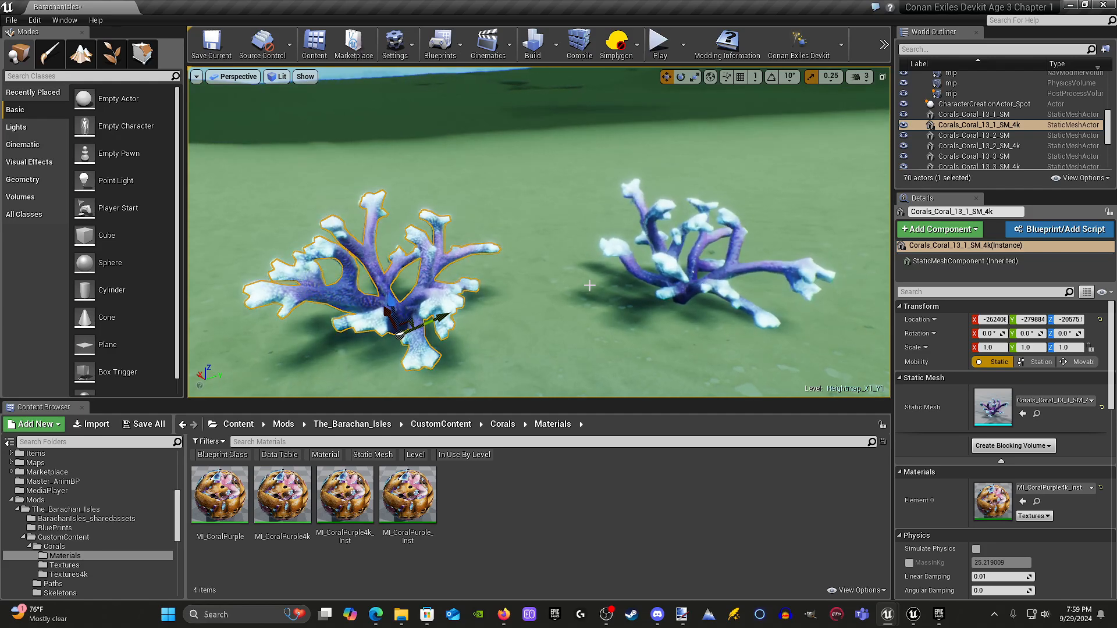
{"action": "left_click", "coordinate": [565, 291]}
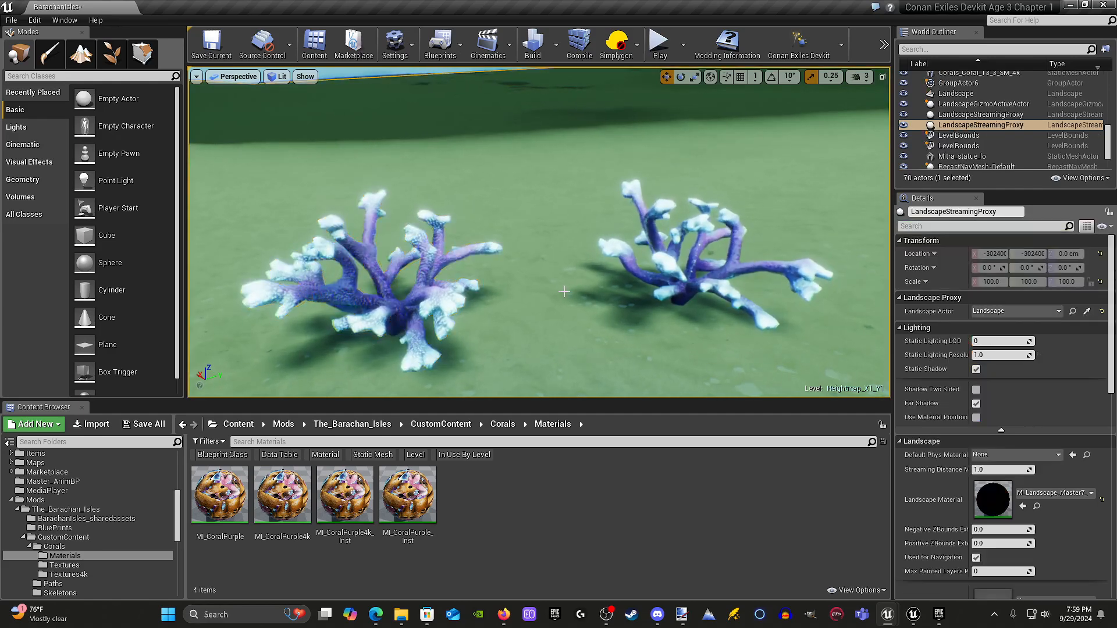
Examine the standard and 4k corals side by side on the seabed from different distances and angles.
{"action": "right_click_drag", "start_coordinate": [567, 290], "coordinate": [543, 281]}
{"action": "key", "text": "s"}
{"action": "key", "text": "s"}
{"action": "key", "text": "s"}
{"action": "key", "text": "w"}
{"action": "key", "text": "s"}
{"action": "key", "text": "w"}
{"action": "key", "text": "s"}
{"action": "right_click_drag", "start_coordinate": [427, 196], "coordinate": [428, 190]}
{"action": "key", "text": "a"}
{"action": "key", "text": "w"}
{"action": "right_click_drag", "start_coordinate": [575, 270], "coordinate": [576, 264]}
{"action": "key", "text": "s"}
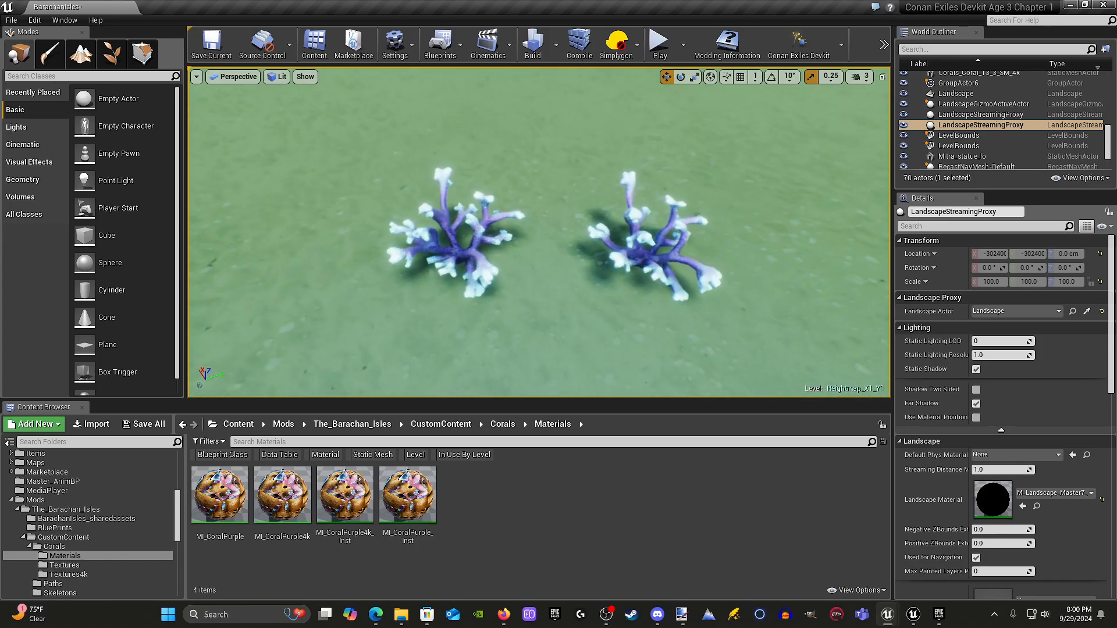
Delete both underwater corals, Corals_Coral_13_1_SM_4k and Corals_Coral_13_1_SM, from the seabed.
{"action": "left_click", "coordinate": [482, 236]}
{"action": "key", "text": "Delete"}
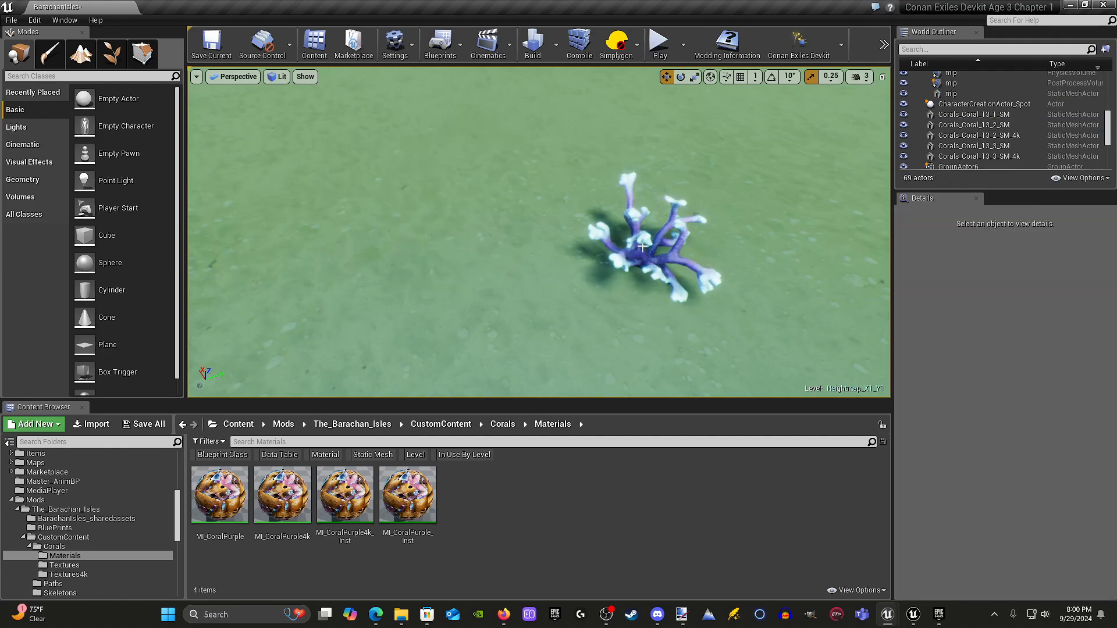
{"action": "left_click", "coordinate": [657, 250]}
{"action": "key", "text": "Delete"}
Return to the beach and delete the Corals_Coral_13_2_SM and Corals_Coral_13_2_SM_4k corals from the sand.
{"action": "right_click_drag", "start_coordinate": [655, 287], "coordinate": [742, 284]}
{"action": "key", "text": "w"}
{"action": "key", "text": "s"}
{"action": "key", "text": "w"}
{"action": "key", "text": "s"}
{"action": "left_click", "coordinate": [435, 183]}
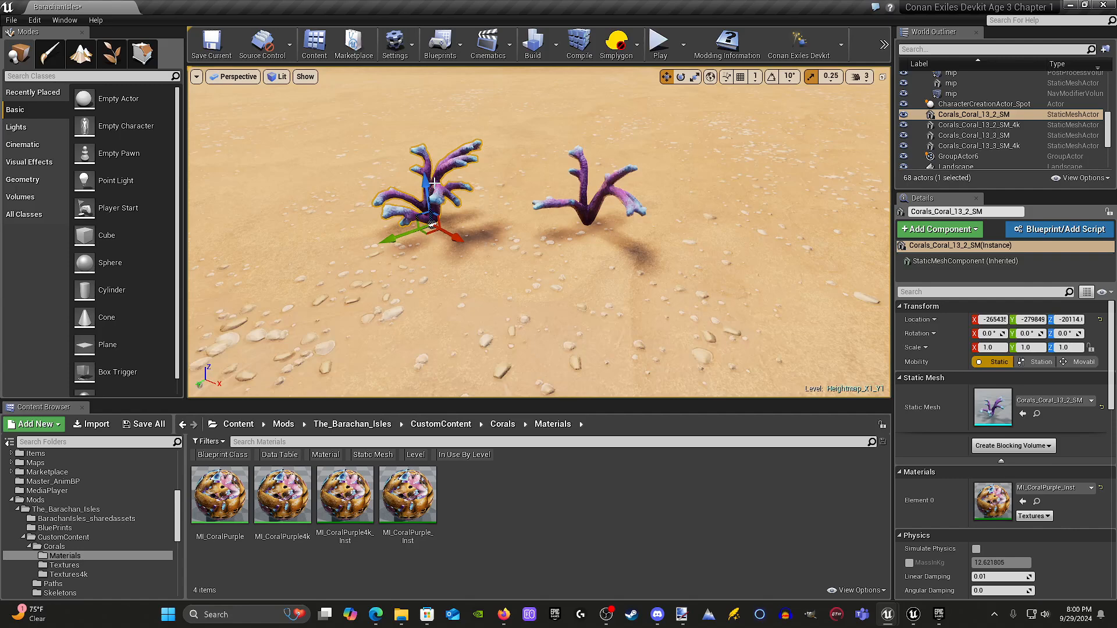
{"action": "key", "text": "Delete"}
{"action": "left_click", "coordinate": [569, 231]}
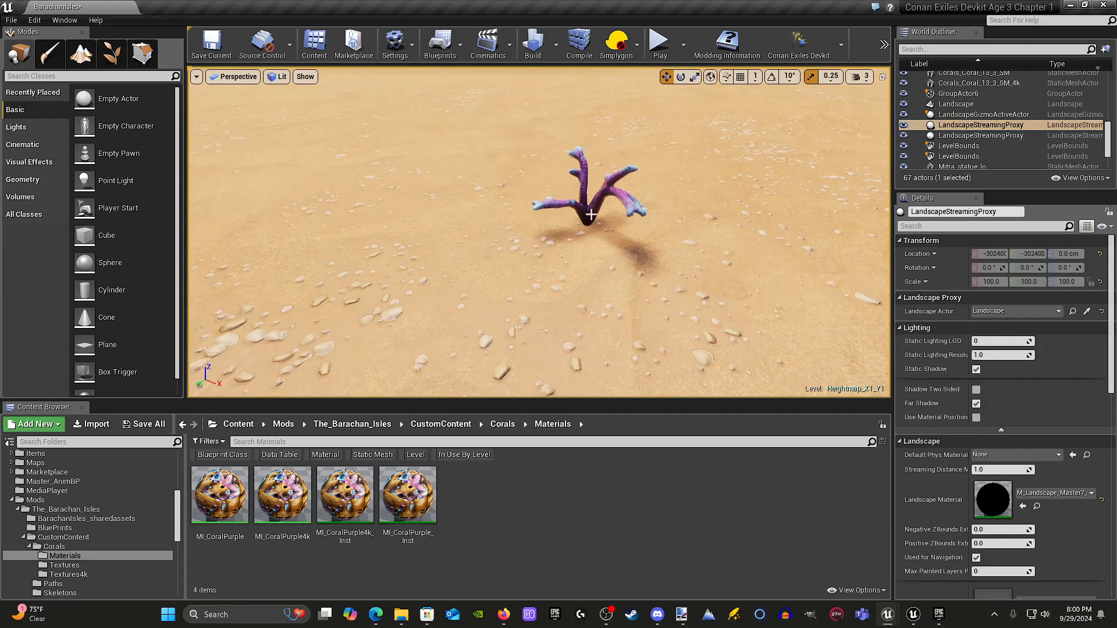
{"action": "left_click", "coordinate": [591, 215]}
{"action": "key", "text": "Delete"}
Delete the last two beach corals, Corals_Coral_13_3_SM and Corals_Coral_13_3_SM_4k.
{"action": "right_click_drag", "start_coordinate": [552, 242], "coordinate": [552, 242]}
{"action": "key", "text": "s"}
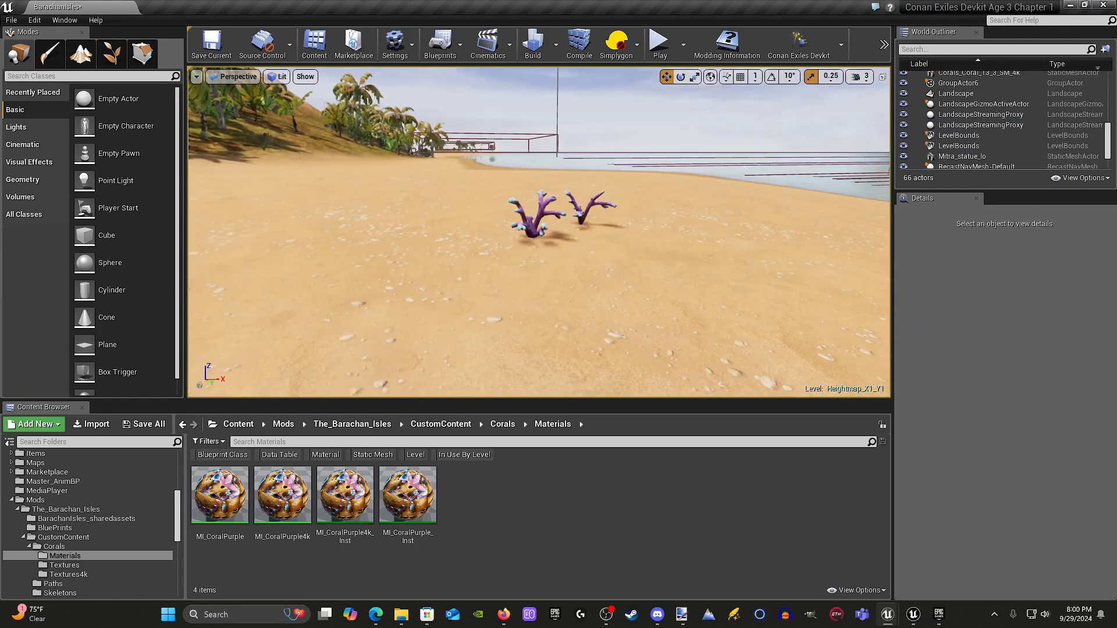
{"action": "left_click", "coordinate": [534, 228]}
{"action": "key", "text": "Delete"}
{"action": "left_click", "coordinate": [580, 217]}
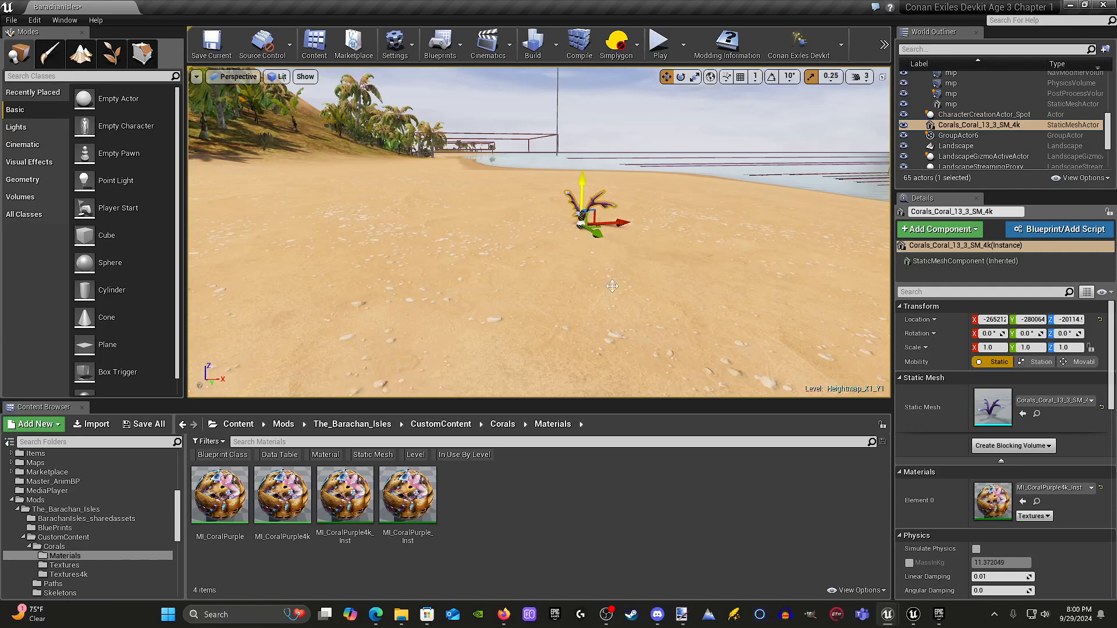
{"action": "key", "text": "Delete"}
{"action": "right_click_drag", "start_coordinate": [612, 286], "coordinate": [541, 262]}
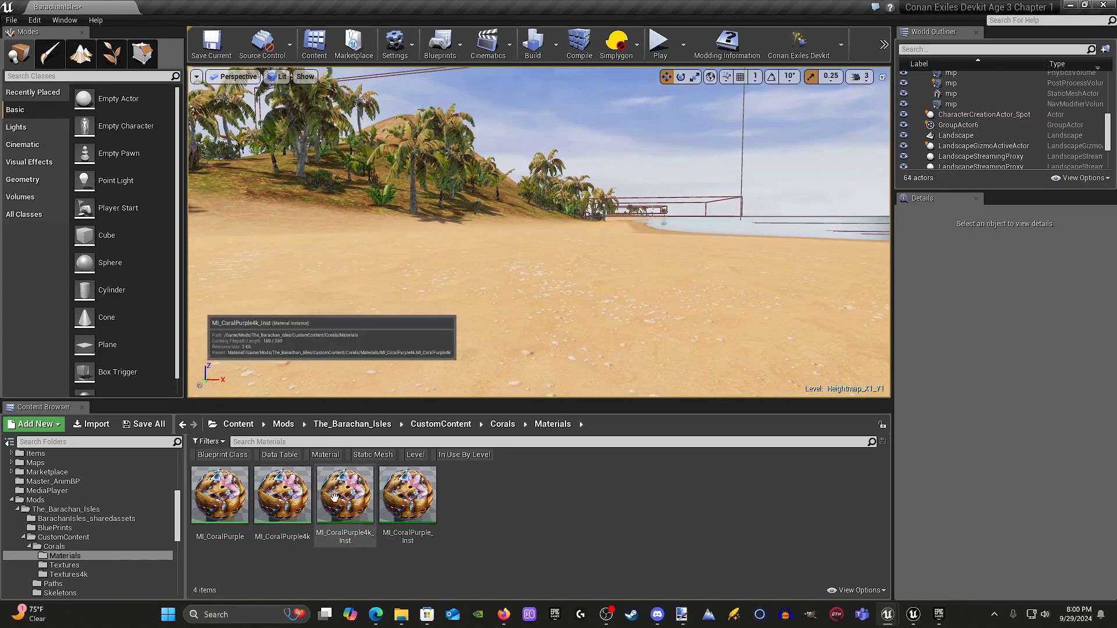
Compare the coral texture sets stored in the Textures and Textures4k folders.
{"action": "left_click", "coordinate": [97, 565]}
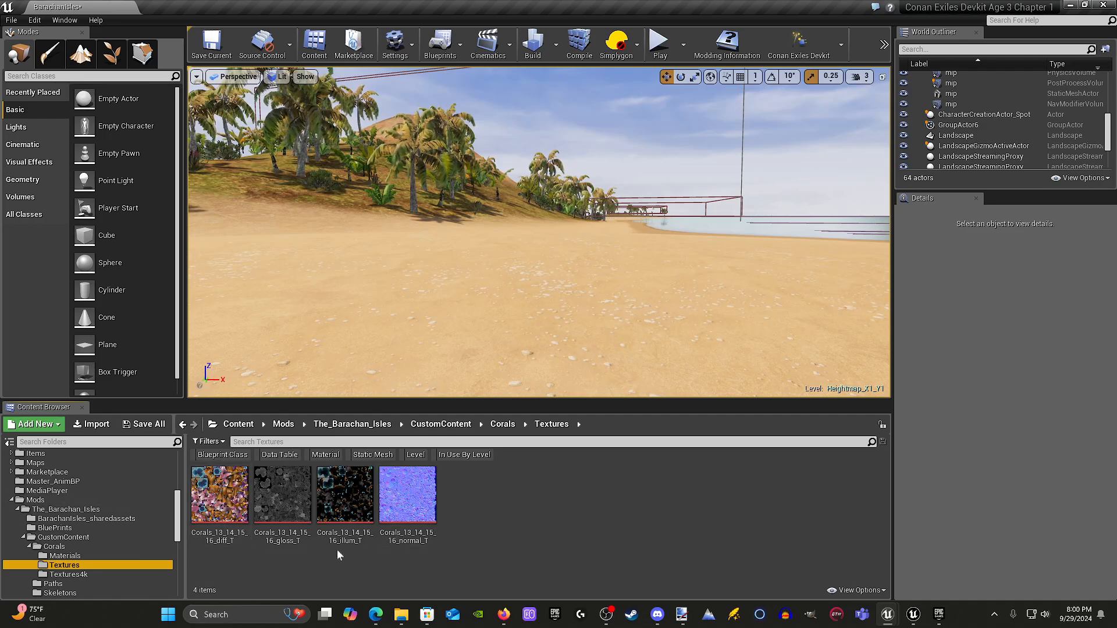
{"action": "left_click", "coordinate": [58, 575]}
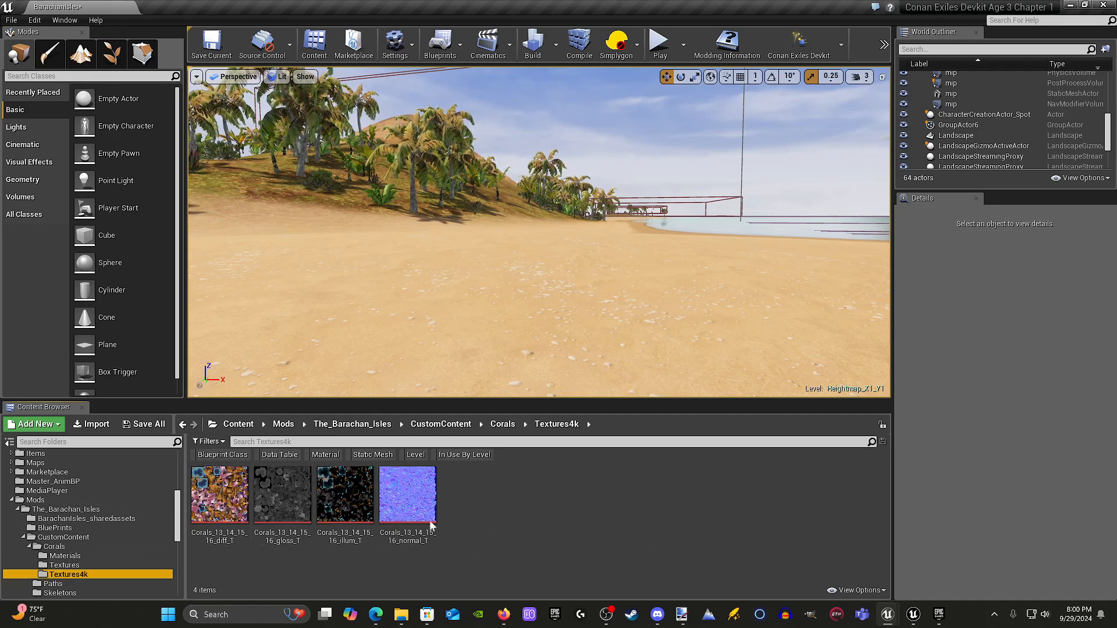
{"action": "left_click", "coordinate": [90, 566]}
{"action": "mouse_move", "coordinate": [216, 502]}
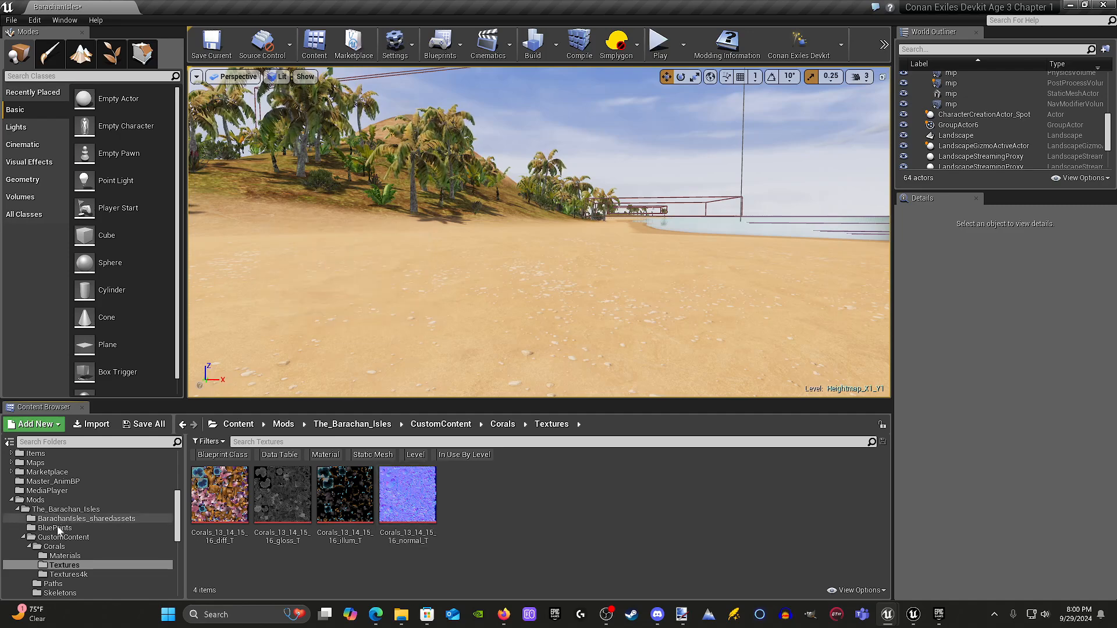
Create a folder named Tutorial inside the mod's CustomContent/Corals folder and open it.
{"action": "left_click", "coordinate": [75, 547]}
{"action": "right_click", "coordinate": [86, 548]}
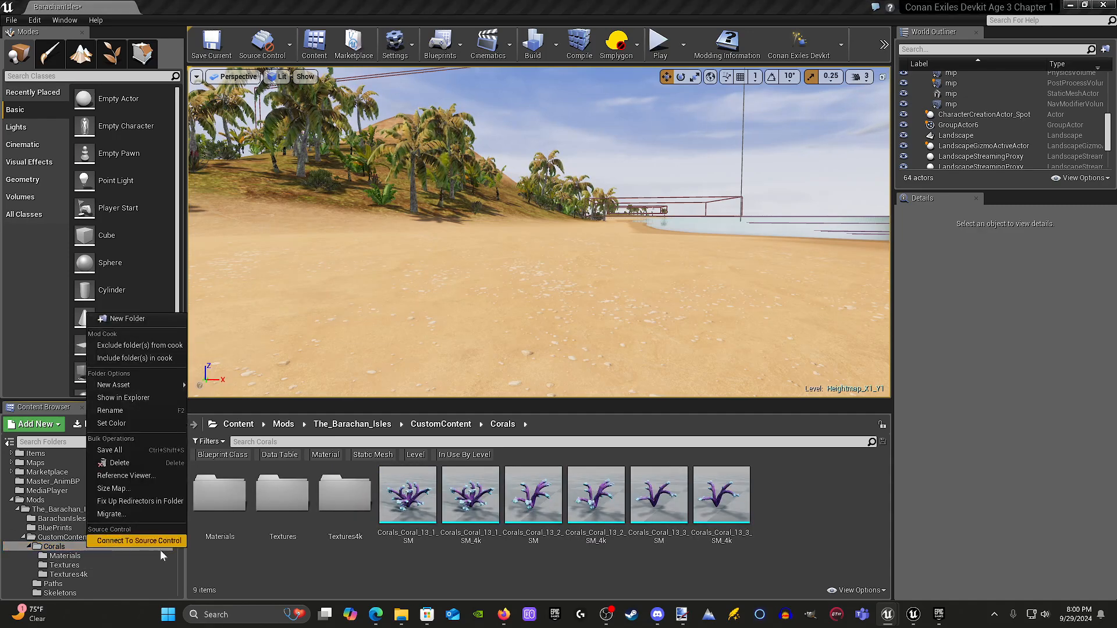
{"action": "left_click", "coordinate": [271, 561]}
{"action": "right_click", "coordinate": [271, 561]}
{"action": "left_click", "coordinate": [434, 239]}
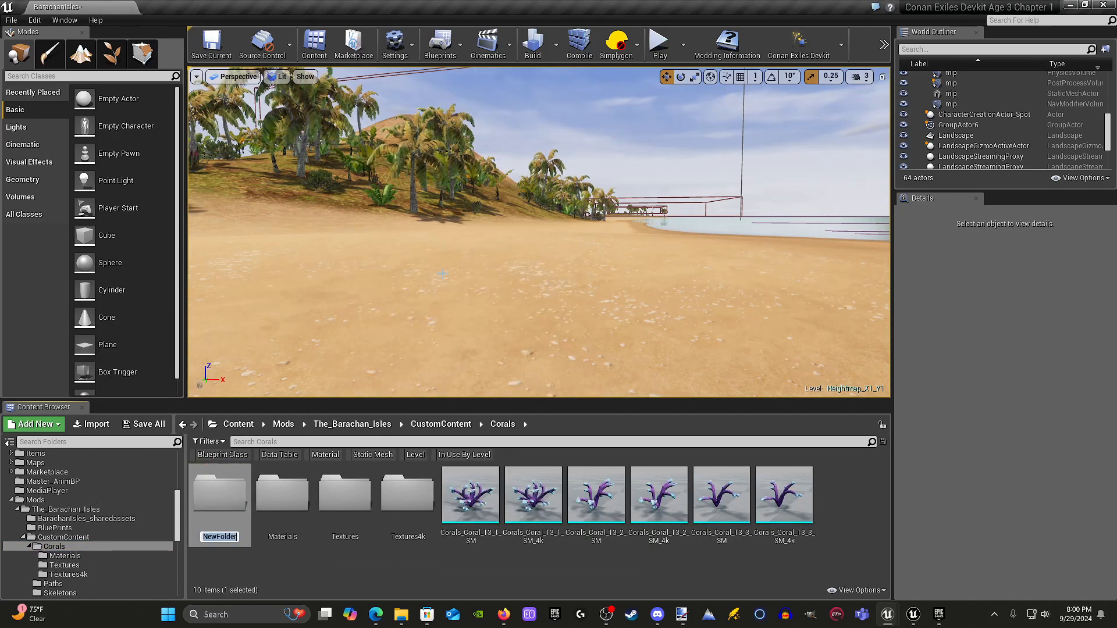
{"action": "key", "text": "BackSpace"}
{"action": "type", "text": "Tuturo"}
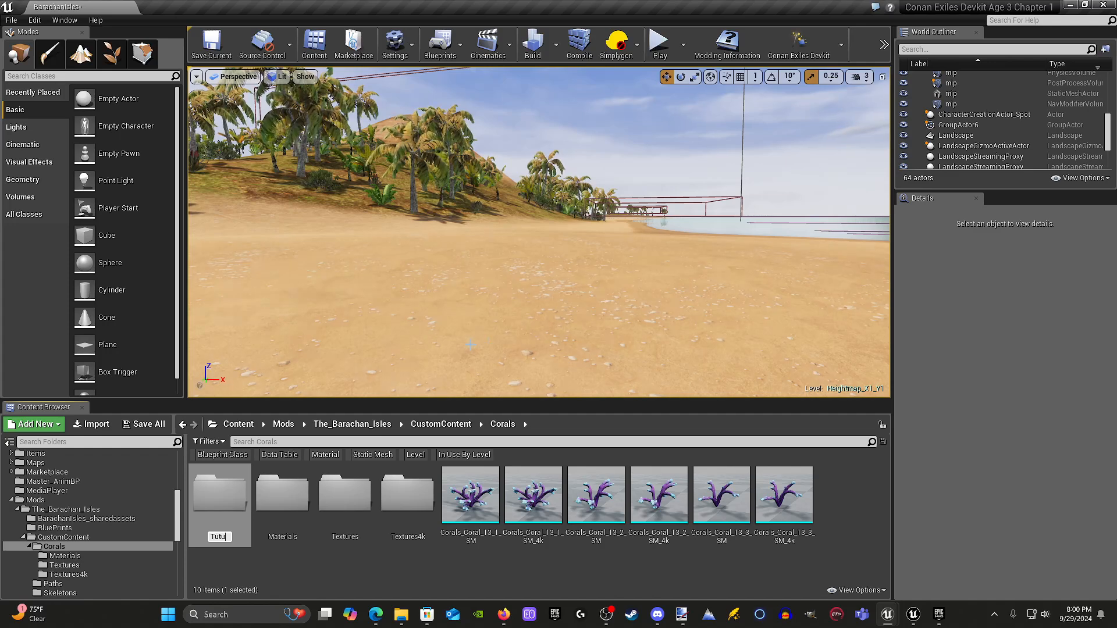
{"action": "key", "text": "BackSpace"}
{"action": "key", "text": "BackSpace"}
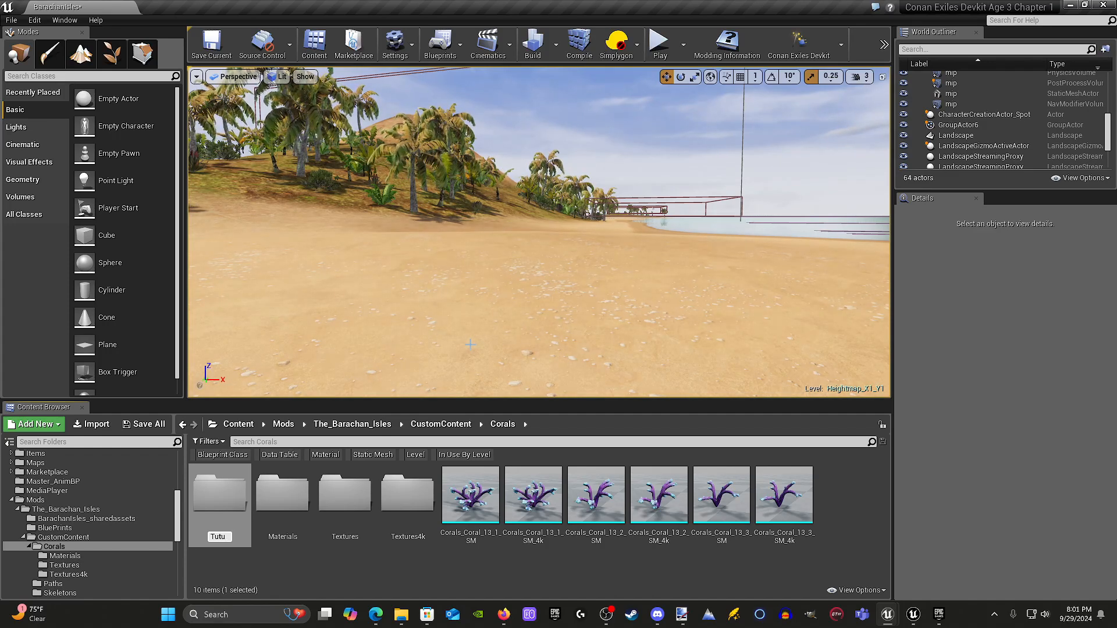
{"action": "key", "text": "BackSpace"}
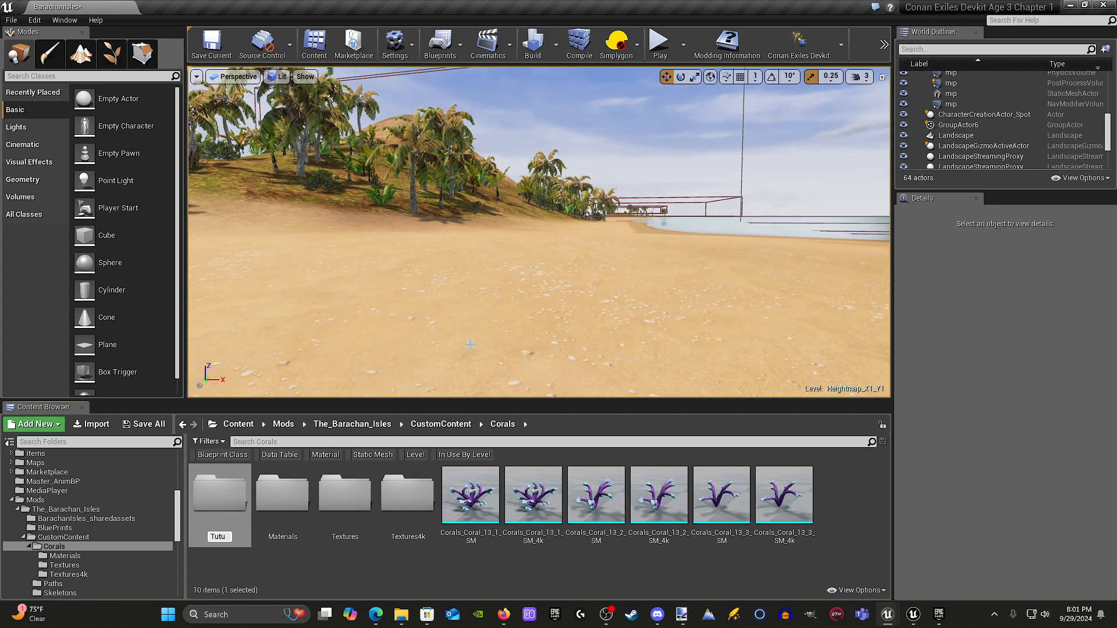
{"action": "type", "text": "orial"}
{"action": "key", "text": "Return"}
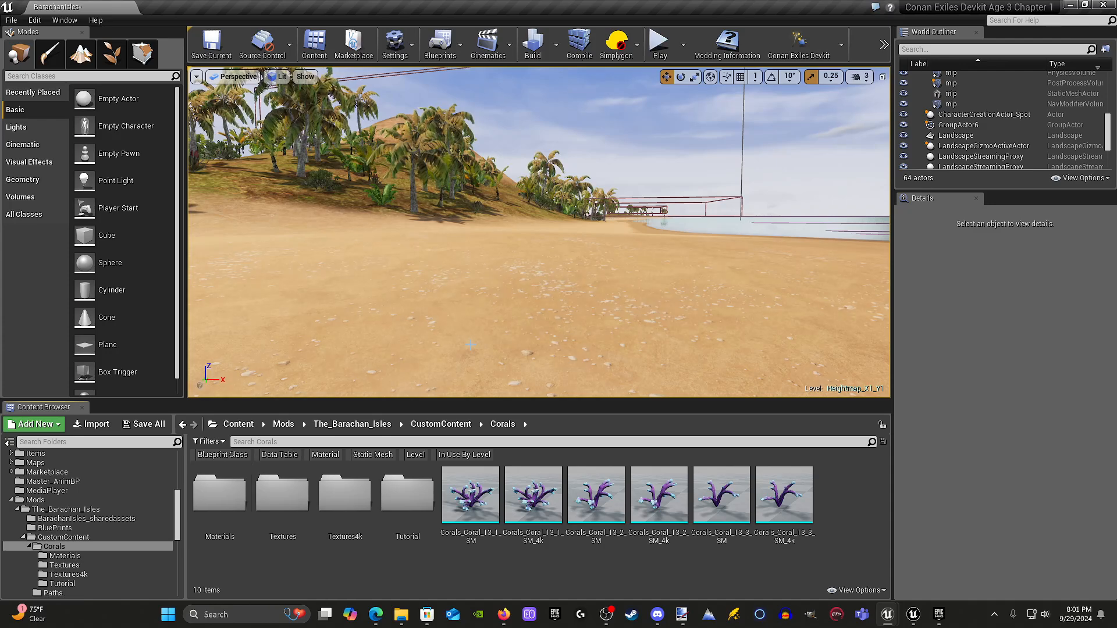
{"action": "double_click", "coordinate": [407, 497]}
Start an import into Tutorial, examine the texture files in the desktop's Coral/Game/Corals/Textures folder, and cancel the import.
{"action": "right_click", "coordinate": [389, 502]}
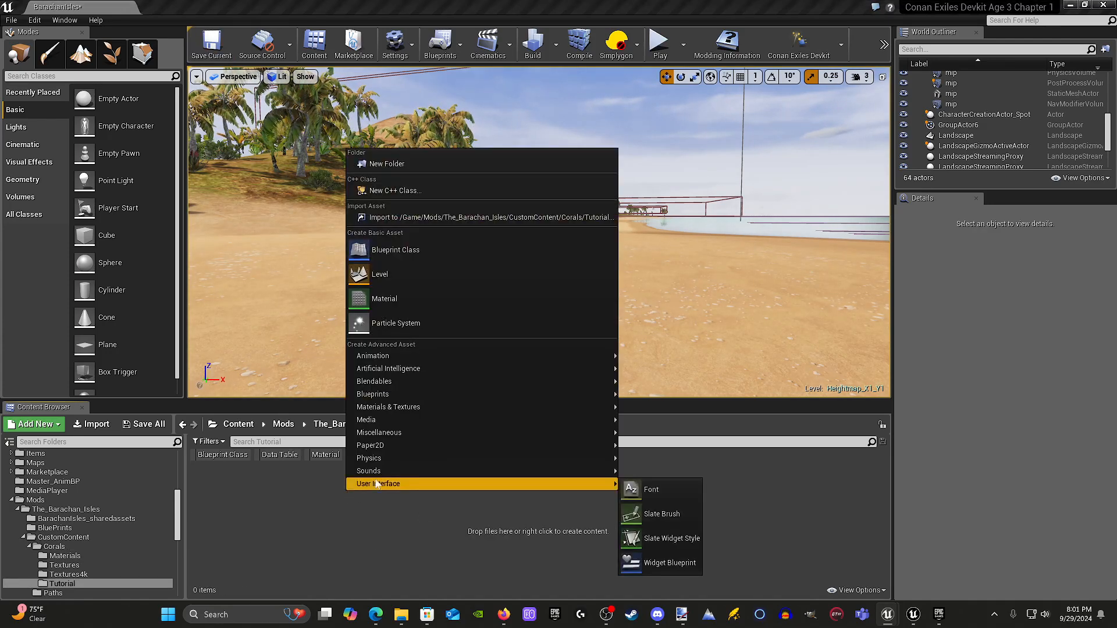
{"action": "left_click", "coordinate": [428, 218]}
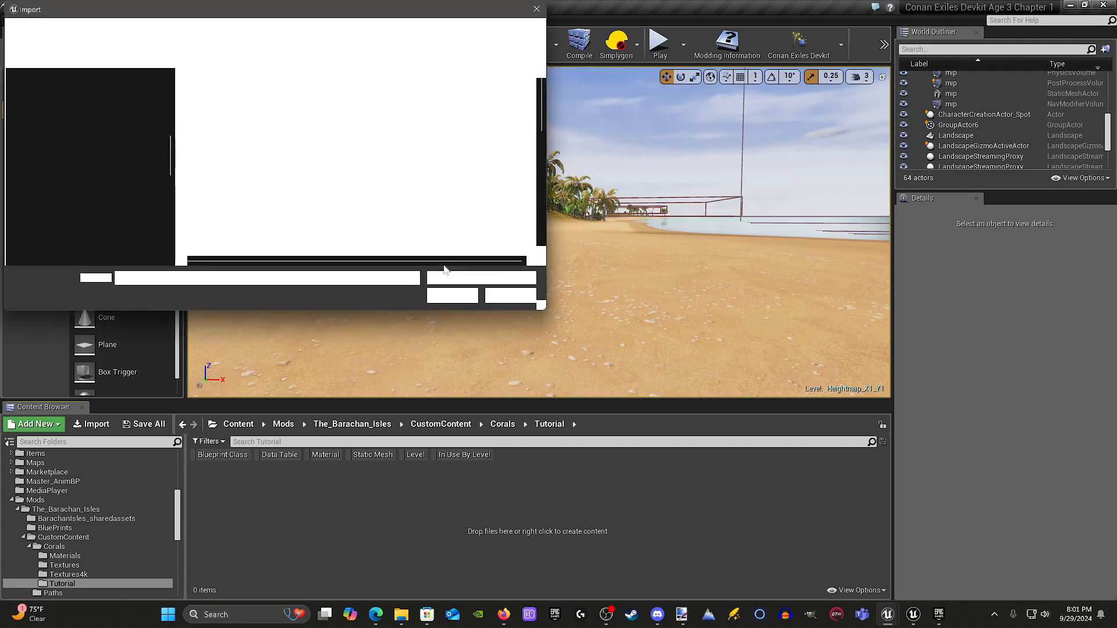
{"action": "left_click_drag", "start_coordinate": [329, 10], "coordinate": [493, 92]}
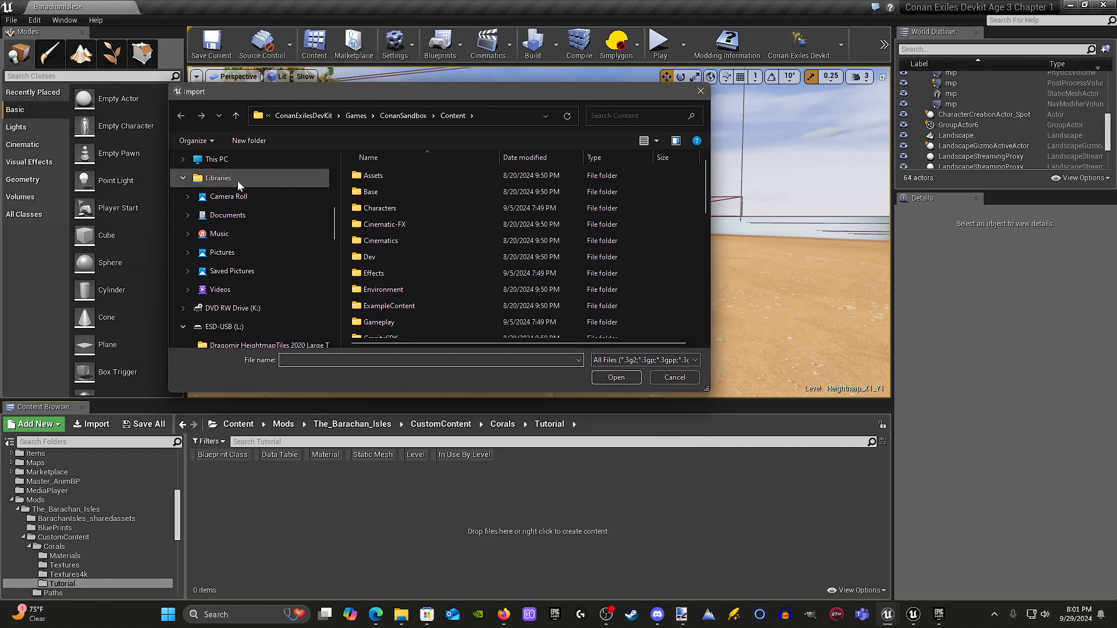
{"action": "scroll", "coordinate": [233, 169], "scroll_direction": "up", "scroll_amount": 5}
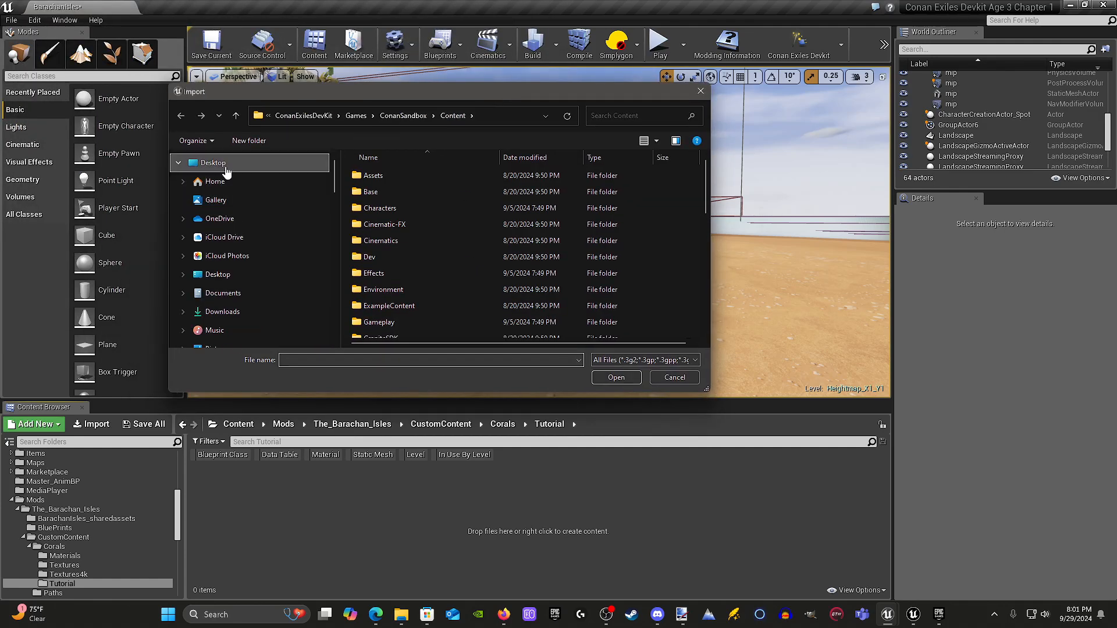
{"action": "left_click", "coordinate": [212, 163]}
{"action": "scroll", "coordinate": [484, 263], "scroll_direction": "down", "scroll_amount": 5}
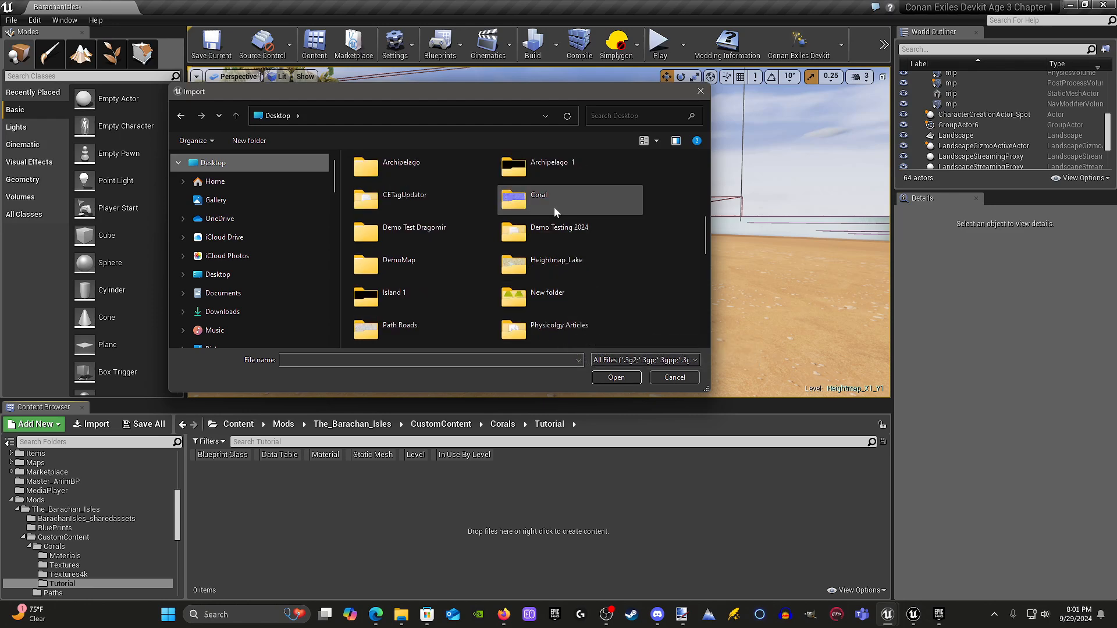
{"action": "double_click", "coordinate": [558, 204]}
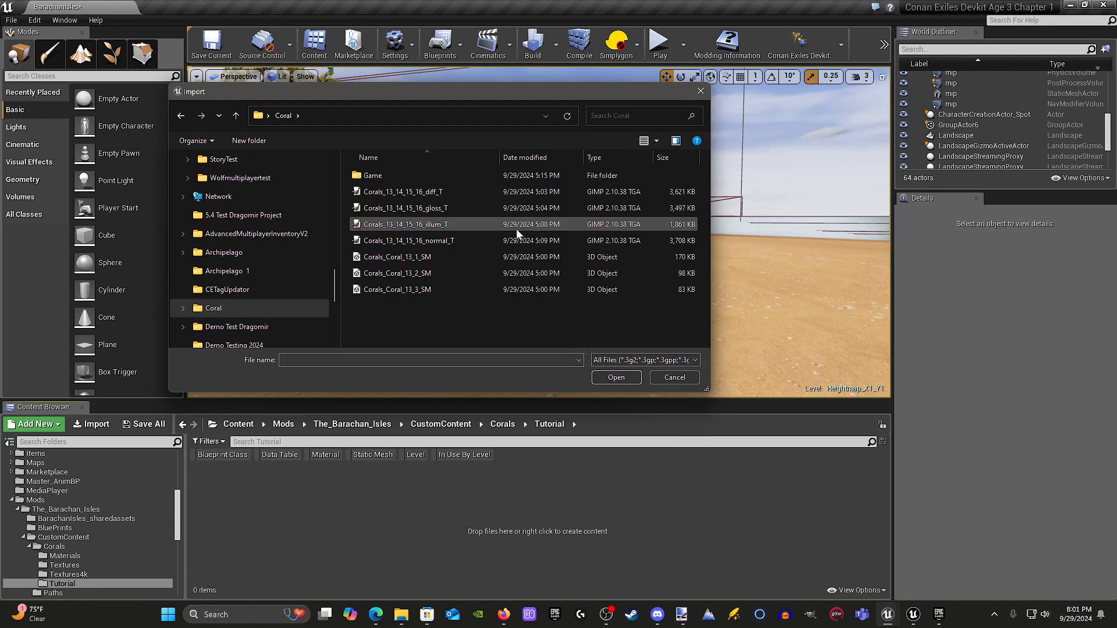
{"action": "double_click", "coordinate": [406, 175]}
{"action": "double_click", "coordinate": [407, 176]}
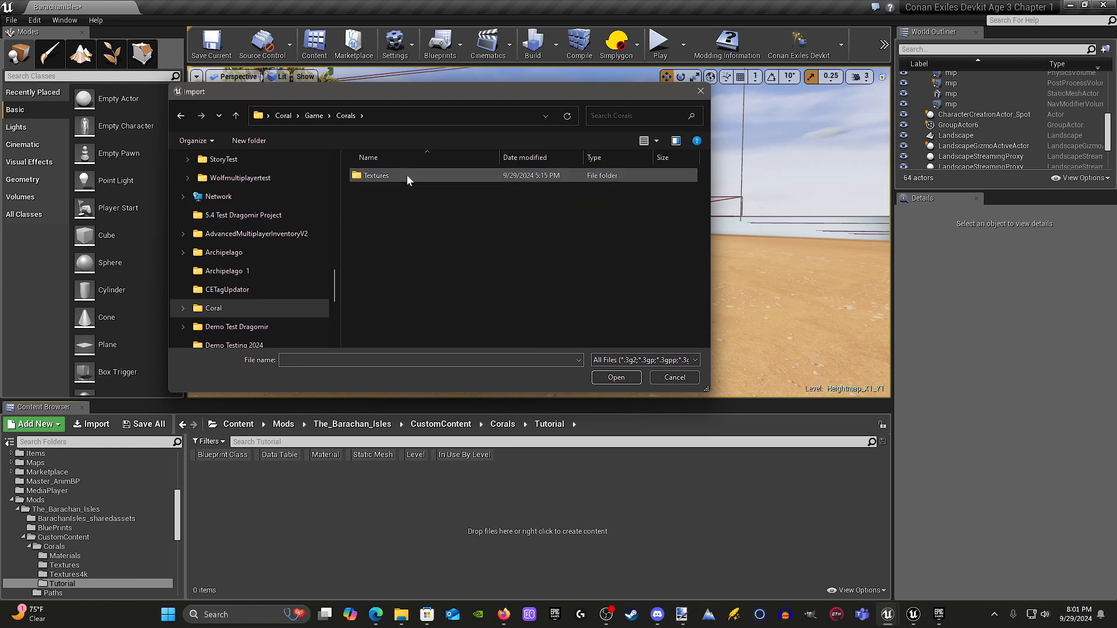
{"action": "double_click", "coordinate": [406, 175]}
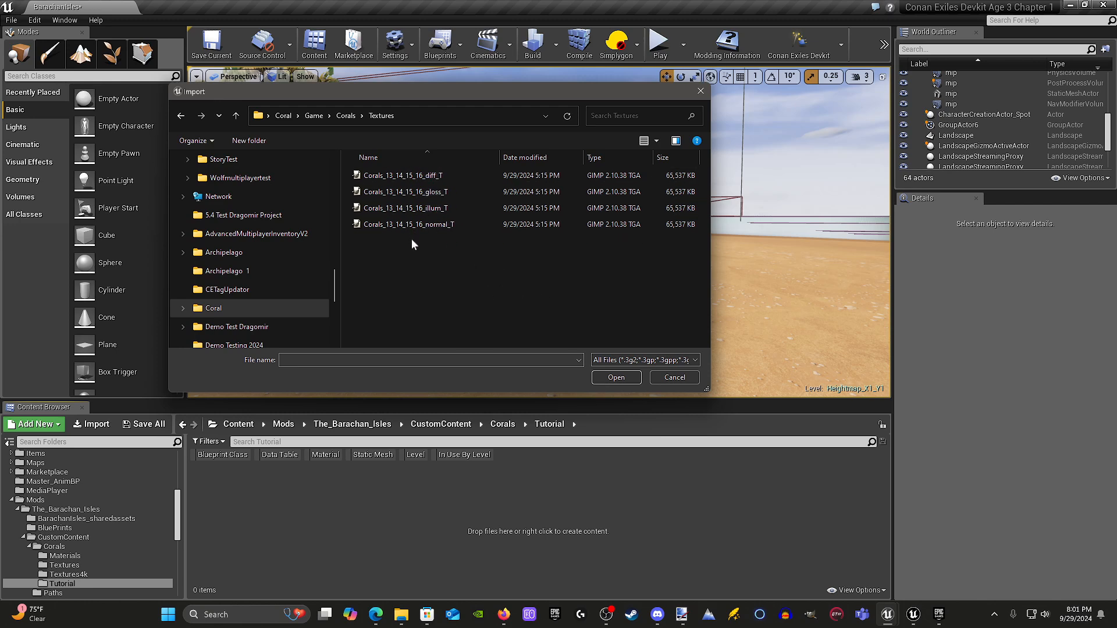
{"action": "left_click", "coordinate": [673, 378]}
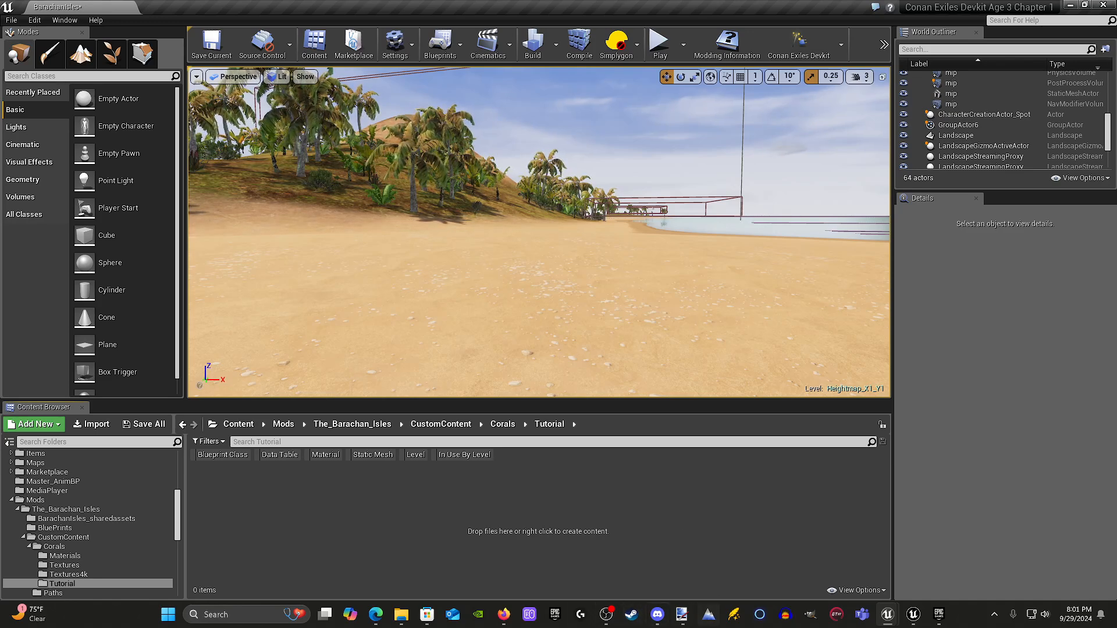
Switch to File Explorer, open the Coral folder and go to its Game/Corals/Textures subfolder.
{"action": "left_click", "coordinate": [1069, 5]}
{"action": "double_click", "coordinate": [562, 375]}
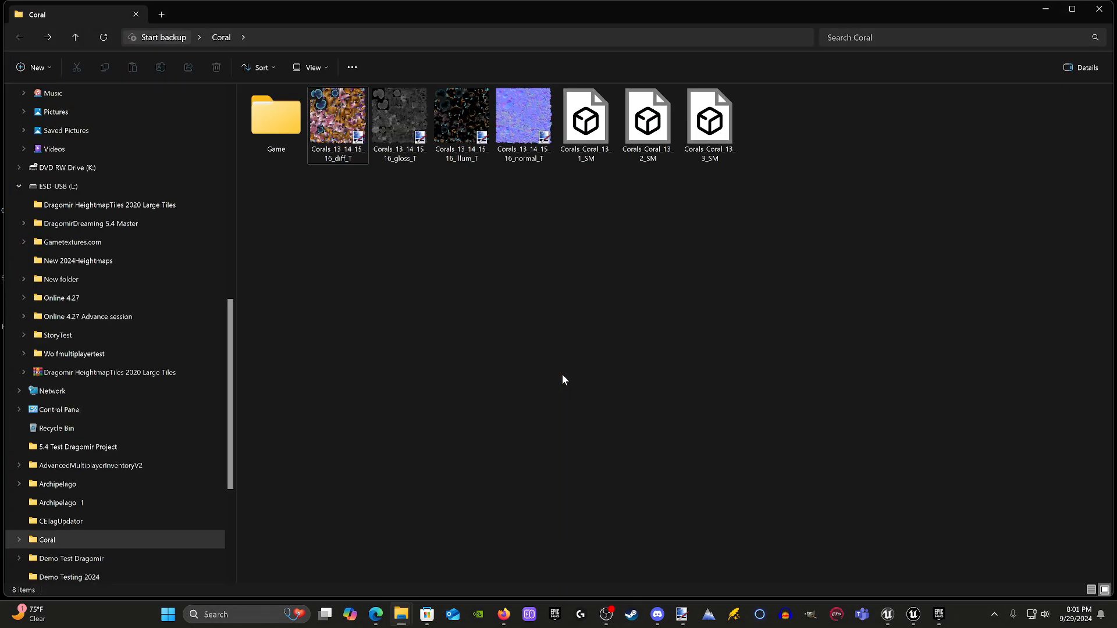
{"action": "double_click", "coordinate": [290, 127]}
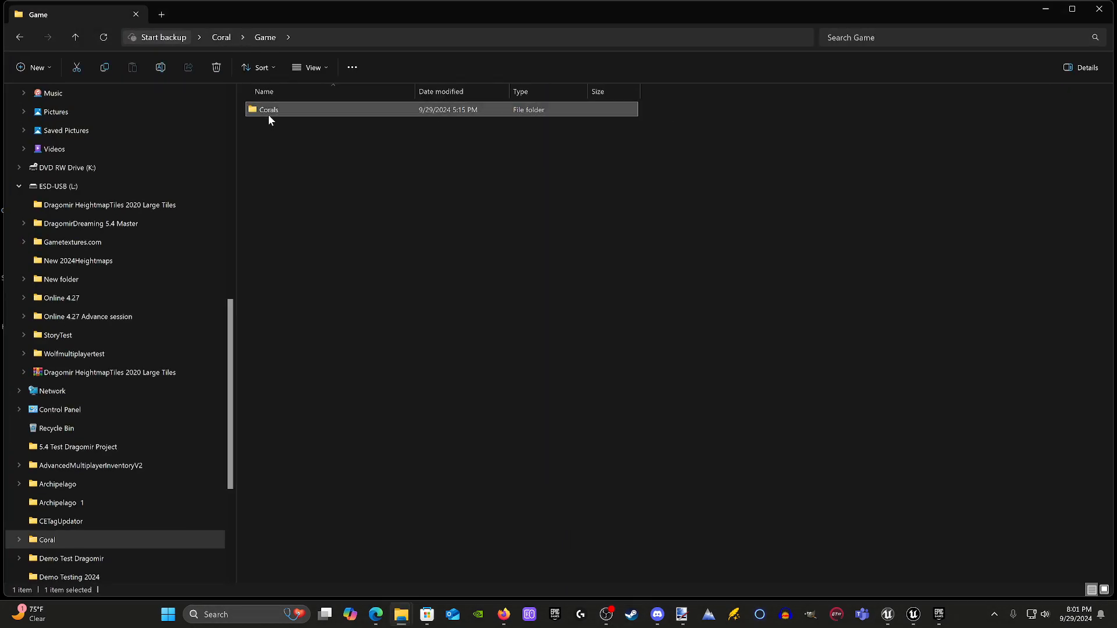
{"action": "double_click", "coordinate": [269, 111]}
{"action": "double_click", "coordinate": [279, 110]}
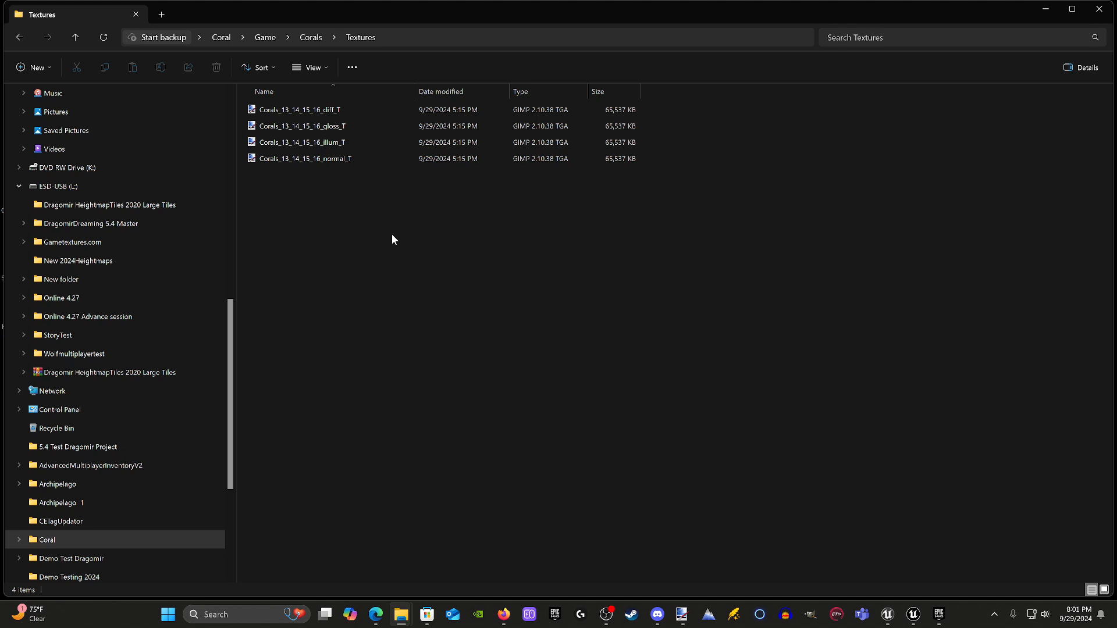
Open the Corals_13_14_15_16_diff_T texture in GIMP and maximize the editor window.
{"action": "right_click", "coordinate": [339, 111]}
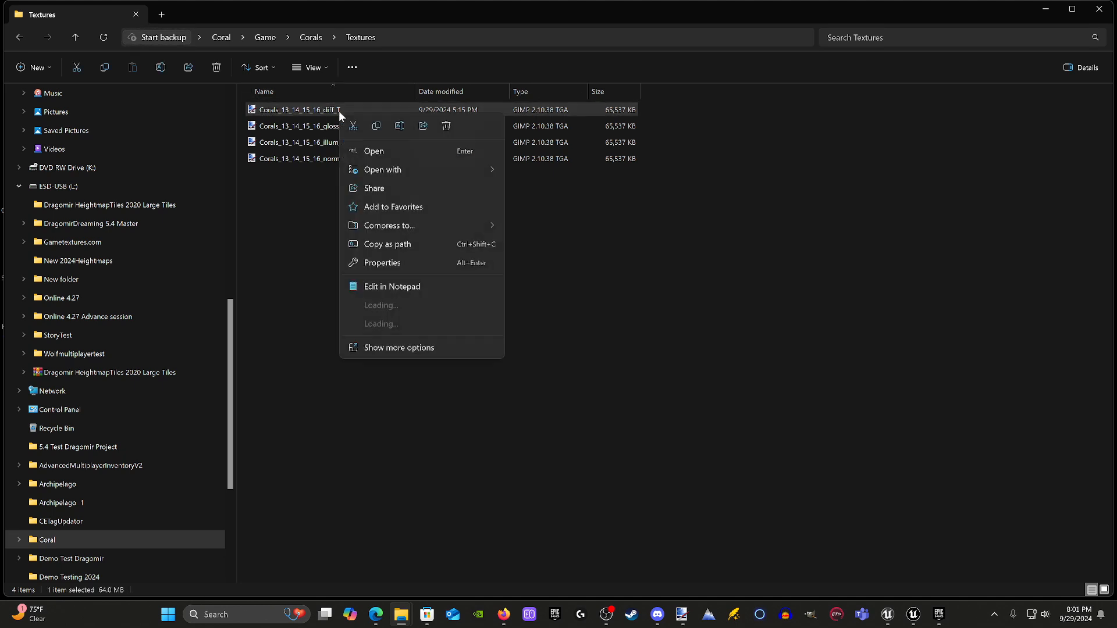
{"action": "mouse_move", "coordinate": [382, 163]}
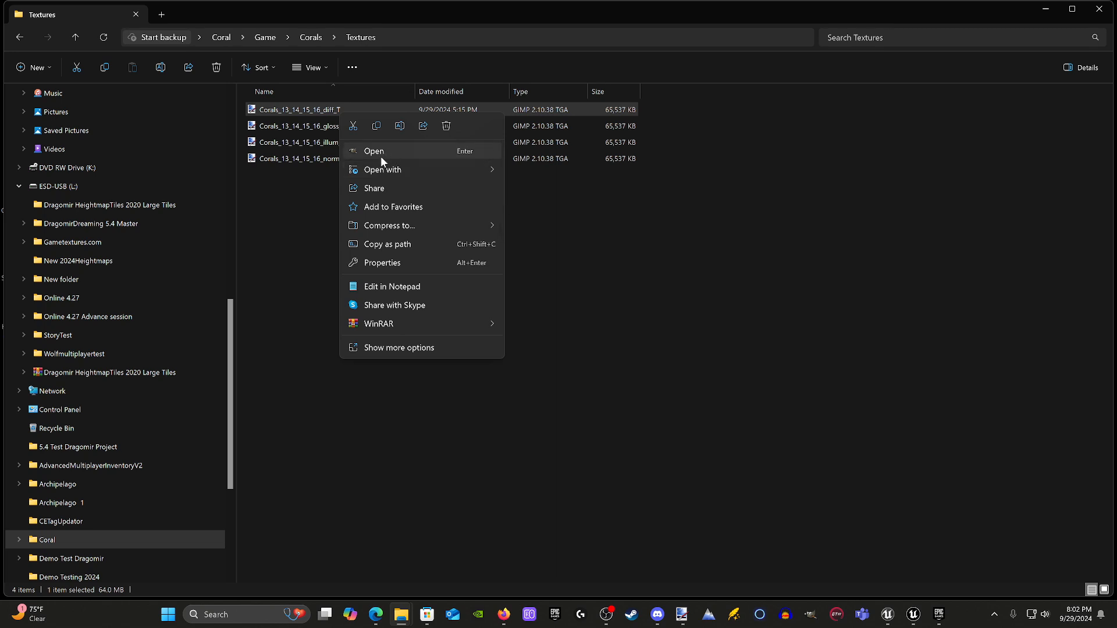
{"action": "left_click", "coordinate": [382, 152]}
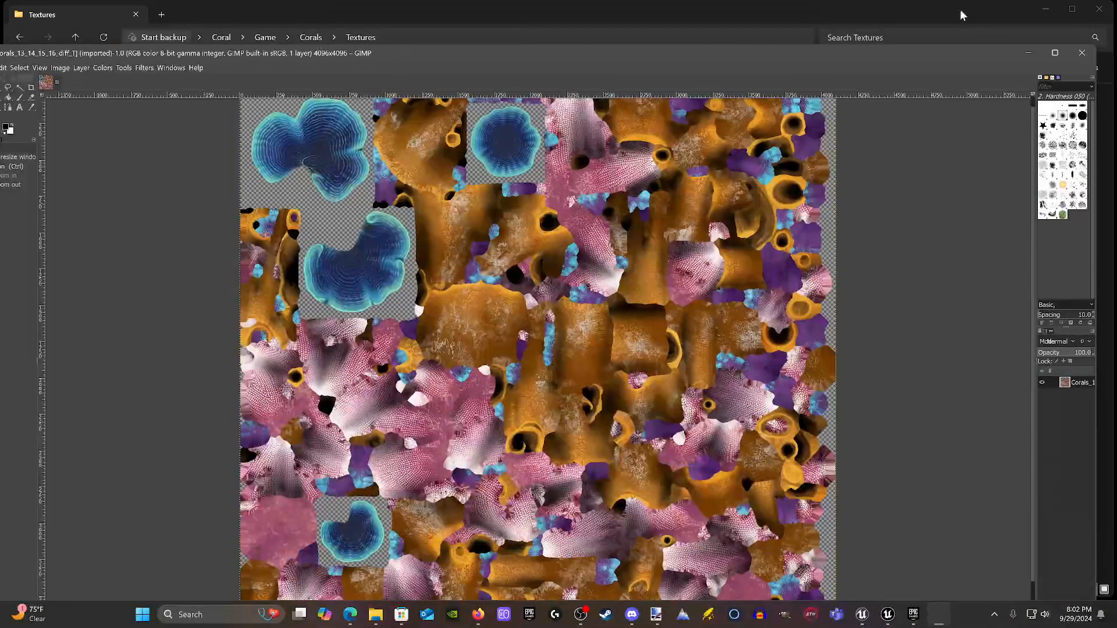
{"action": "left_click", "coordinate": [1054, 52]}
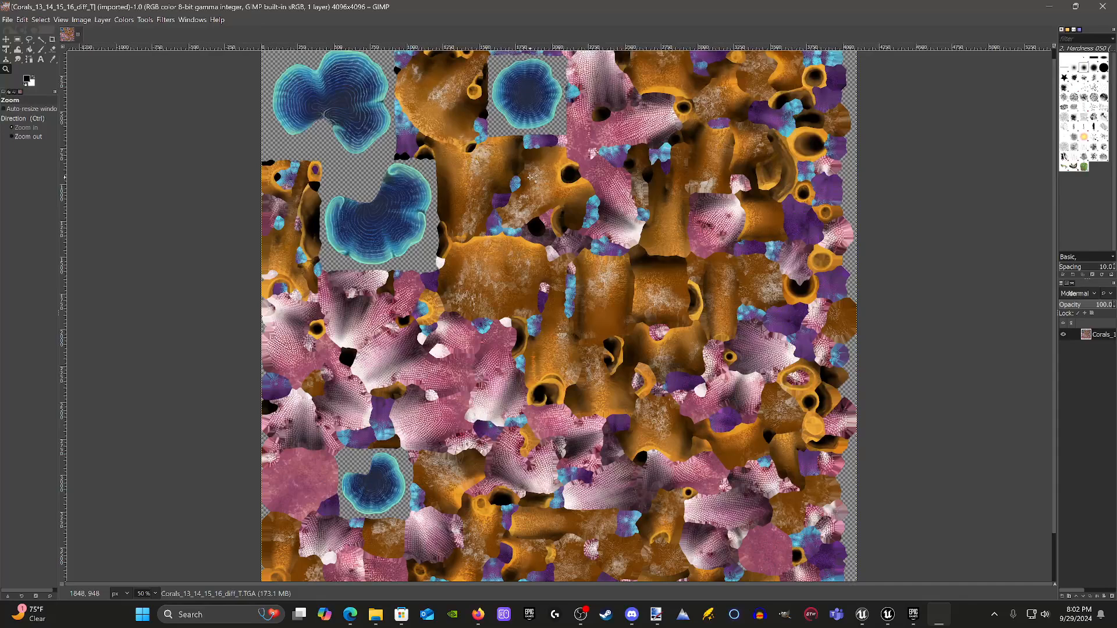
Scale the diffuse coral texture to 2048 × 2048 pixels.
{"action": "right_click", "coordinate": [488, 193]}
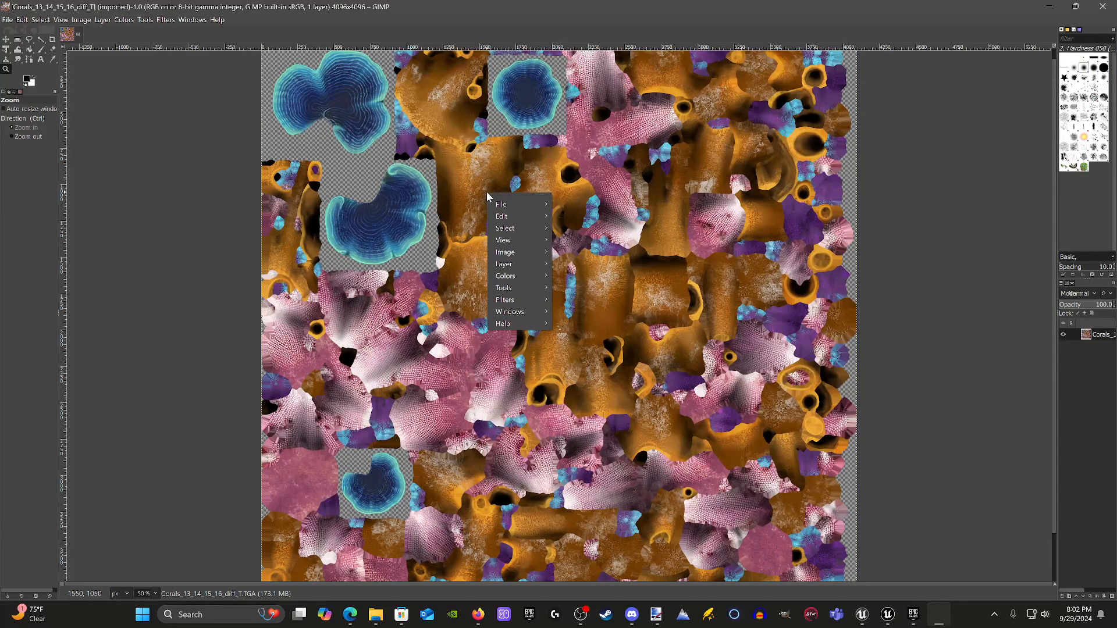
{"action": "mouse_move", "coordinate": [508, 255]}
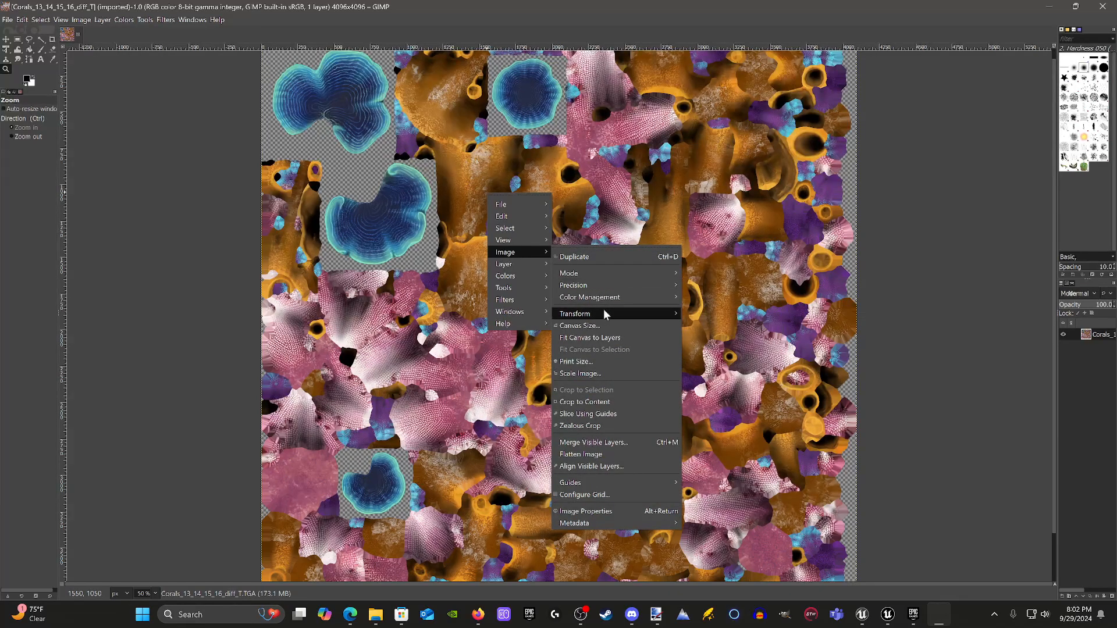
{"action": "mouse_move", "coordinate": [603, 311]}
{"action": "left_click", "coordinate": [599, 375]}
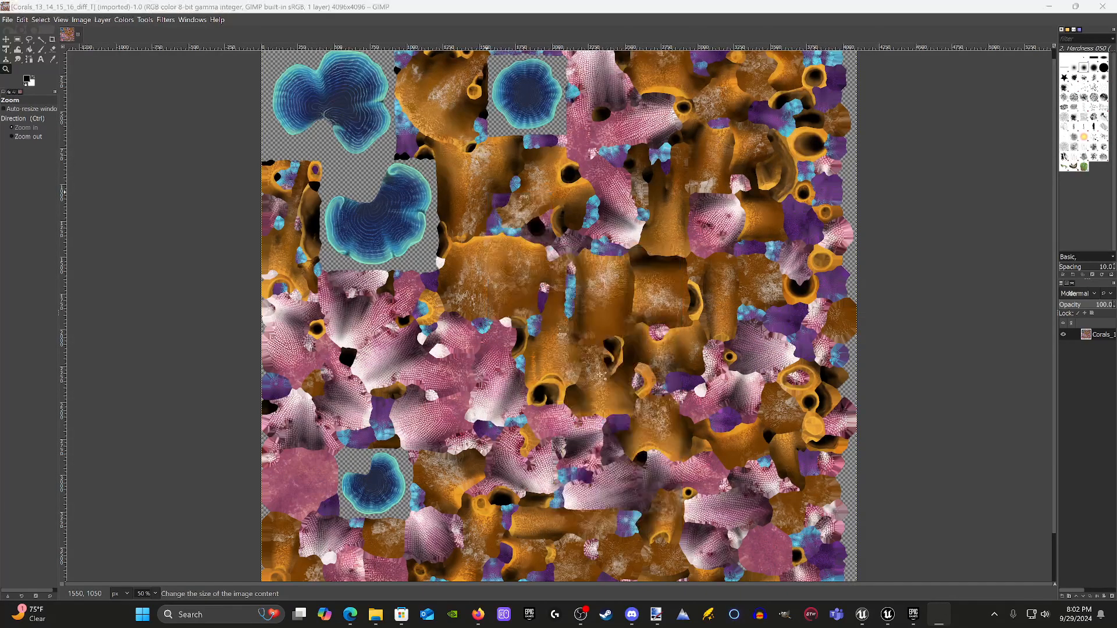
{"action": "left_click", "coordinate": [605, 359]}
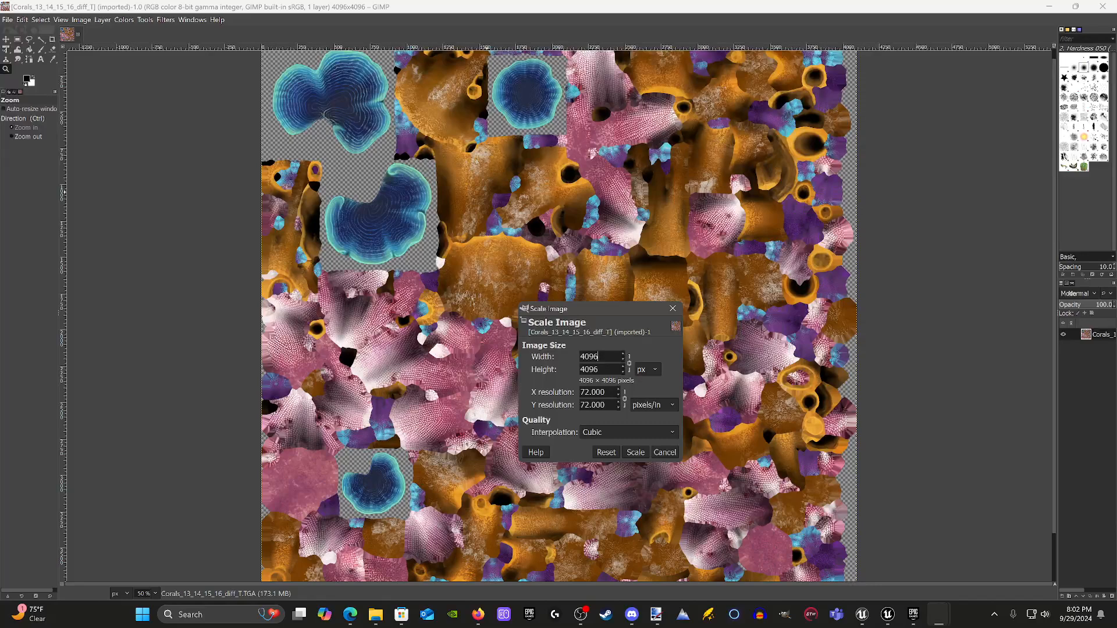
{"action": "key", "text": "BackSpace"}
{"action": "key", "text": "BackSpace"}
{"action": "key", "text": "BackSpace"}
{"action": "key", "text": "BackSpace"}
{"action": "type", "text": "2048"}
{"action": "key", "text": "Return"}
{"action": "left_click", "coordinate": [634, 452]}
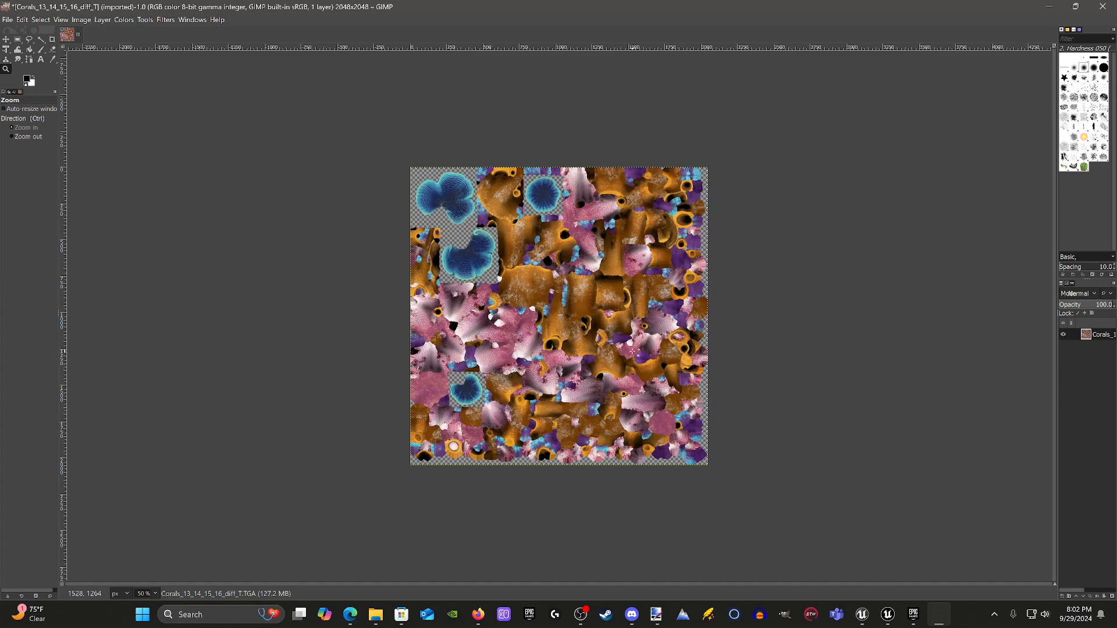
Export the scaled image over the existing Corals_13_14_15_16_diff_T.TGA in the Textures folder, then minimize GIMP to return to File Explorer.
{"action": "right_click", "coordinate": [564, 308]}
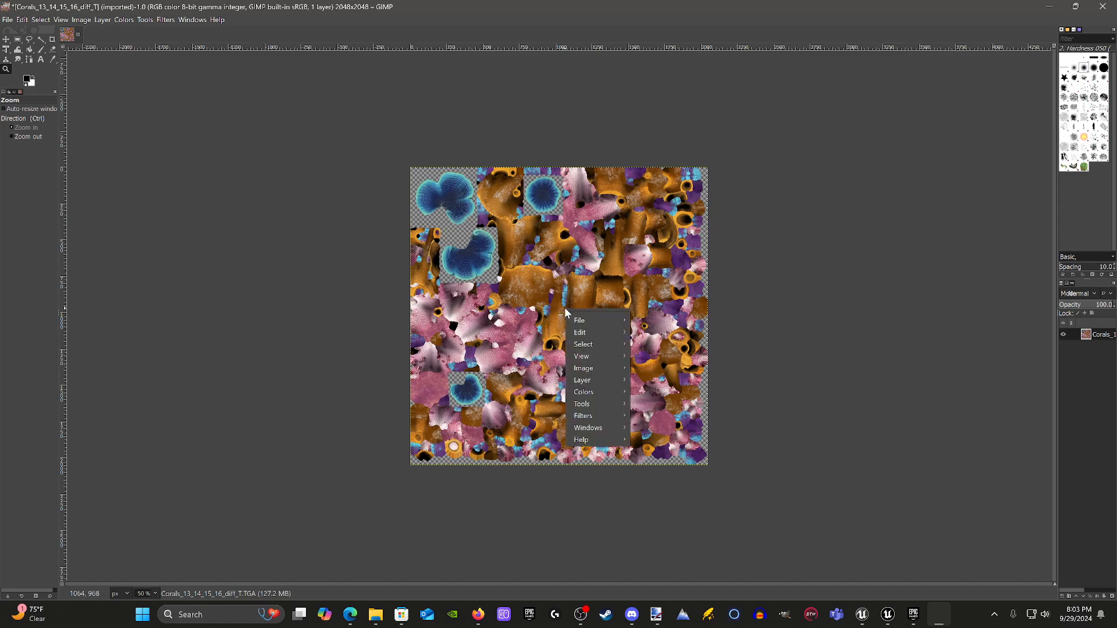
{"action": "mouse_move", "coordinate": [580, 323]}
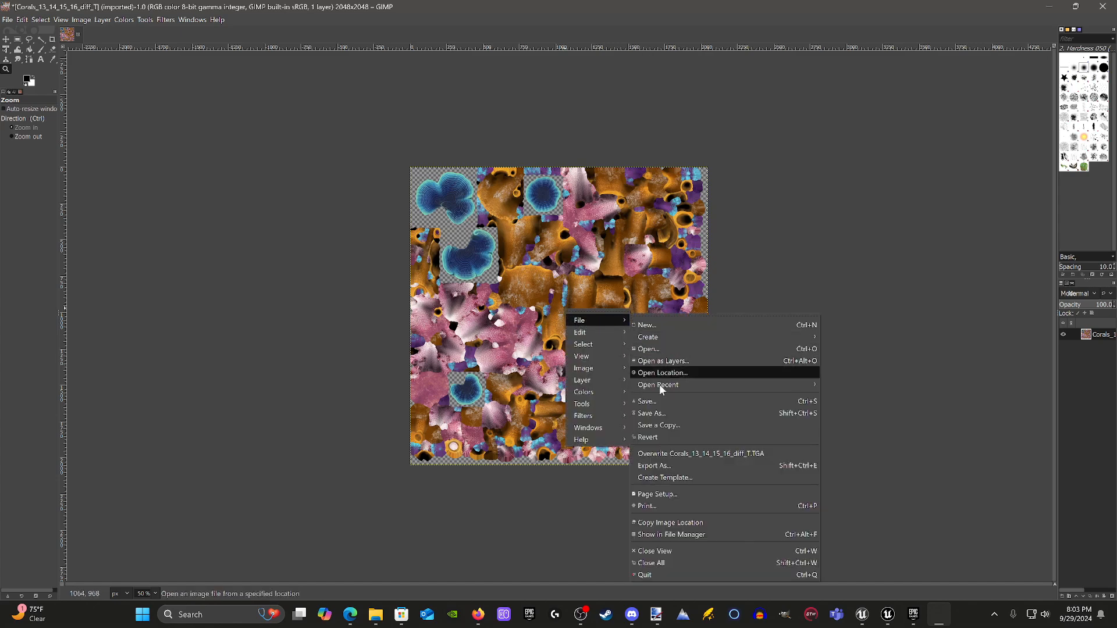
{"action": "left_click", "coordinate": [673, 464]}
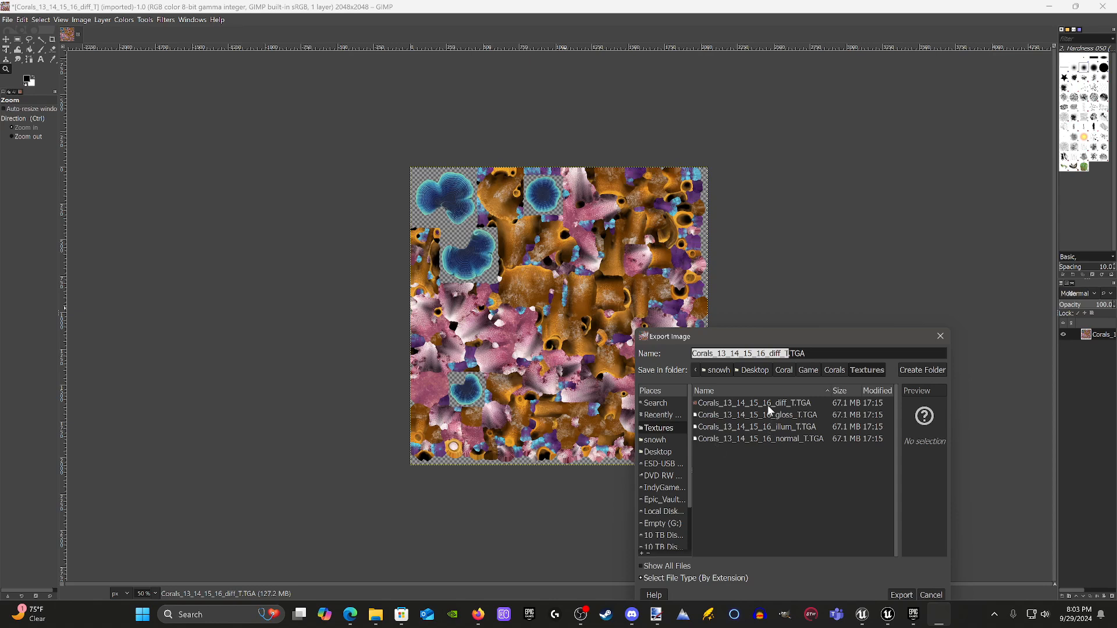
{"action": "left_click", "coordinate": [767, 404]}
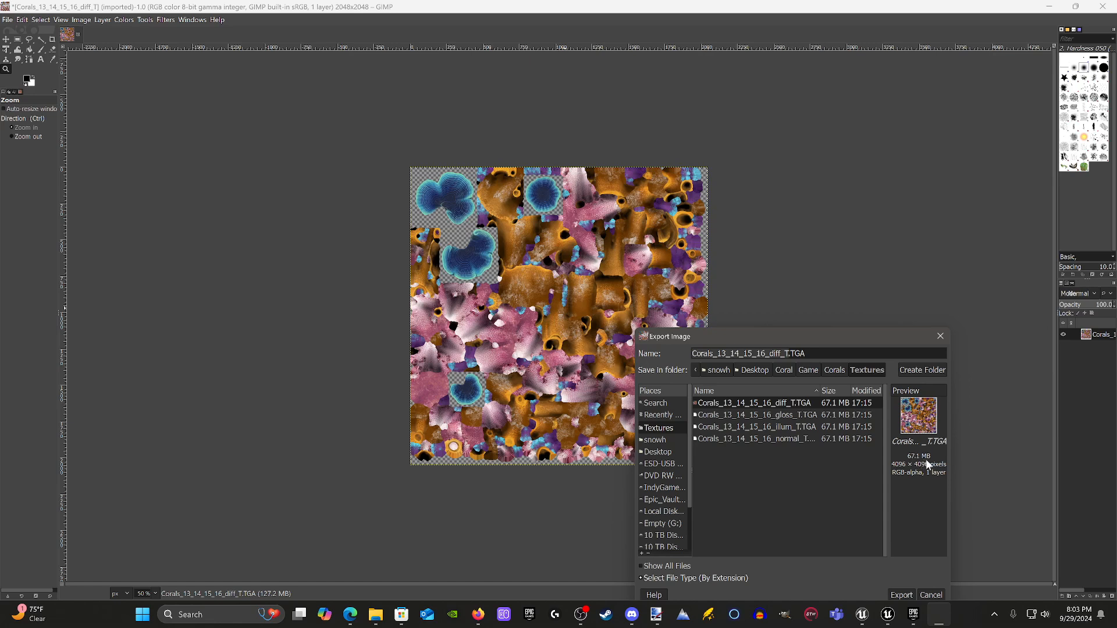
{"action": "left_click", "coordinate": [901, 594]}
{"action": "left_click", "coordinate": [870, 517]}
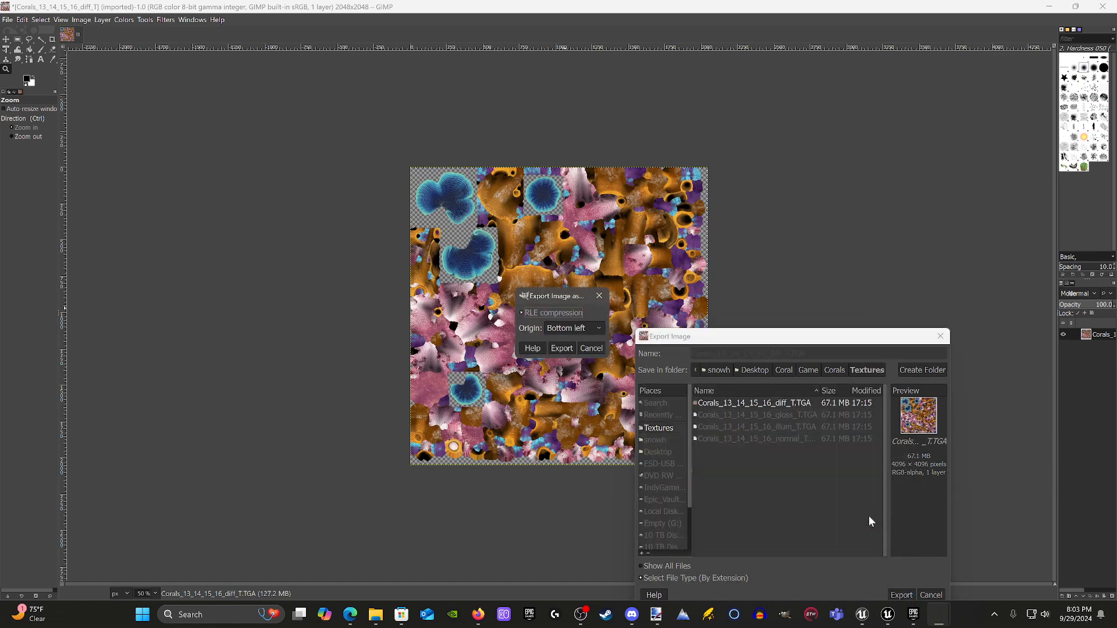
{"action": "left_click", "coordinate": [562, 348]}
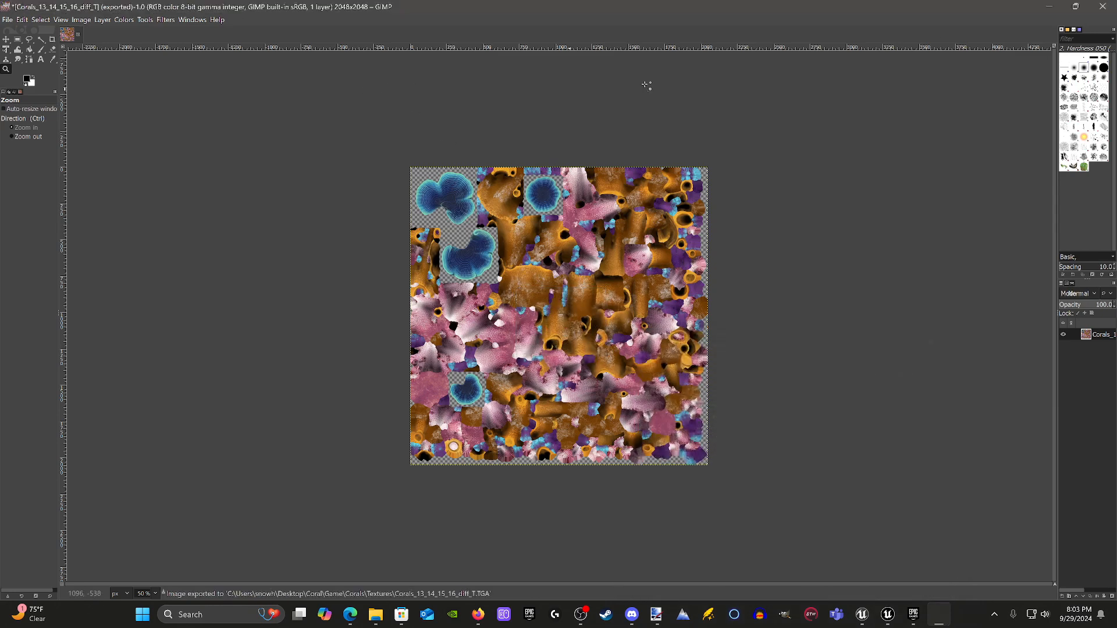
{"action": "left_click", "coordinate": [1048, 7]}
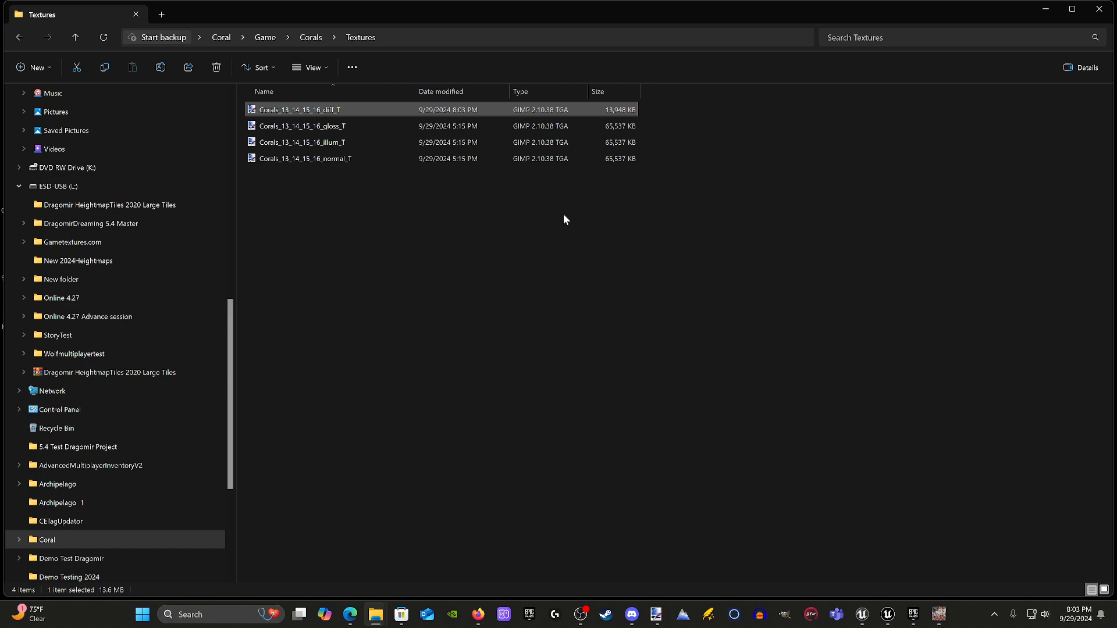
Open the Corals_13_14_15_16_gloss_T texture in GIMP and scale it to 2048 × 2048 pixels.
{"action": "left_click", "coordinate": [323, 127]}
{"action": "right_click", "coordinate": [323, 127]}
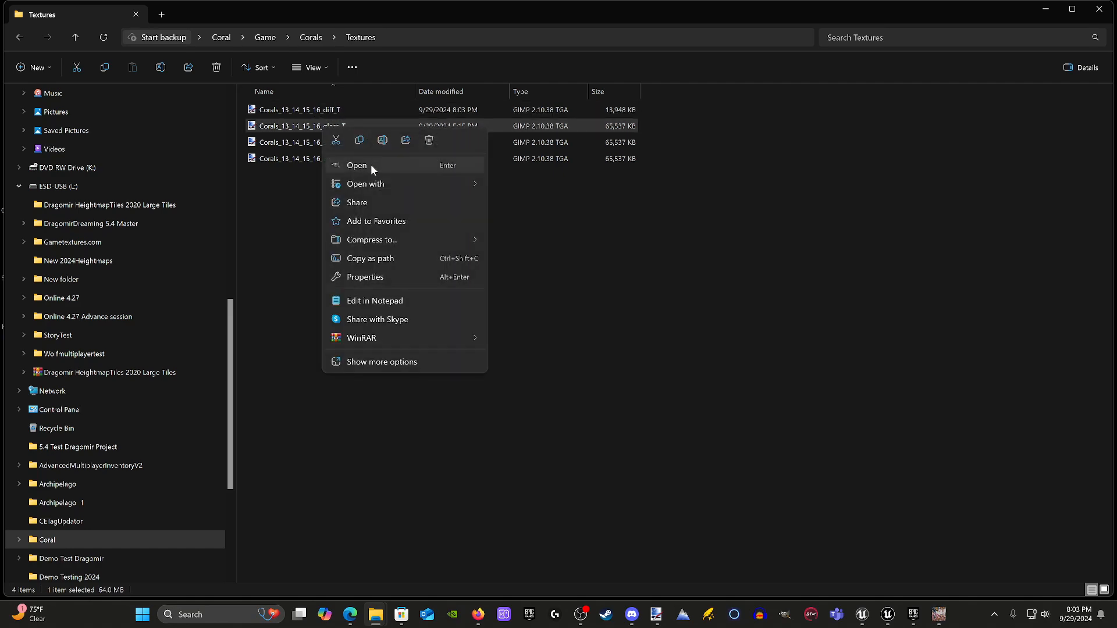
{"action": "left_click", "coordinate": [429, 166]}
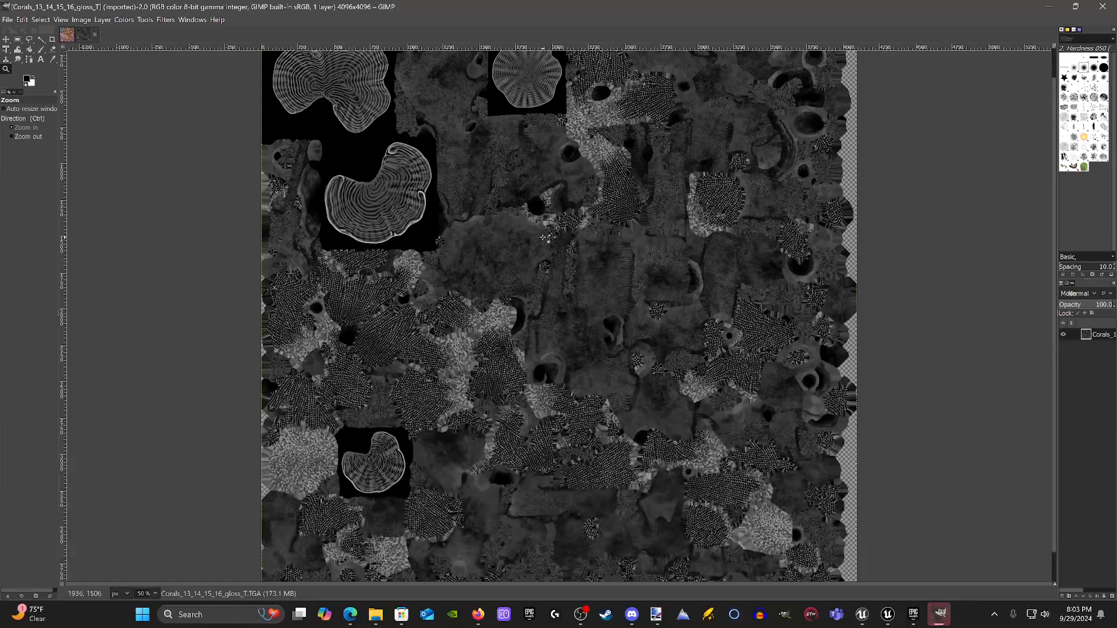
{"action": "right_click", "coordinate": [543, 237]}
{"action": "mouse_move", "coordinate": [574, 298]}
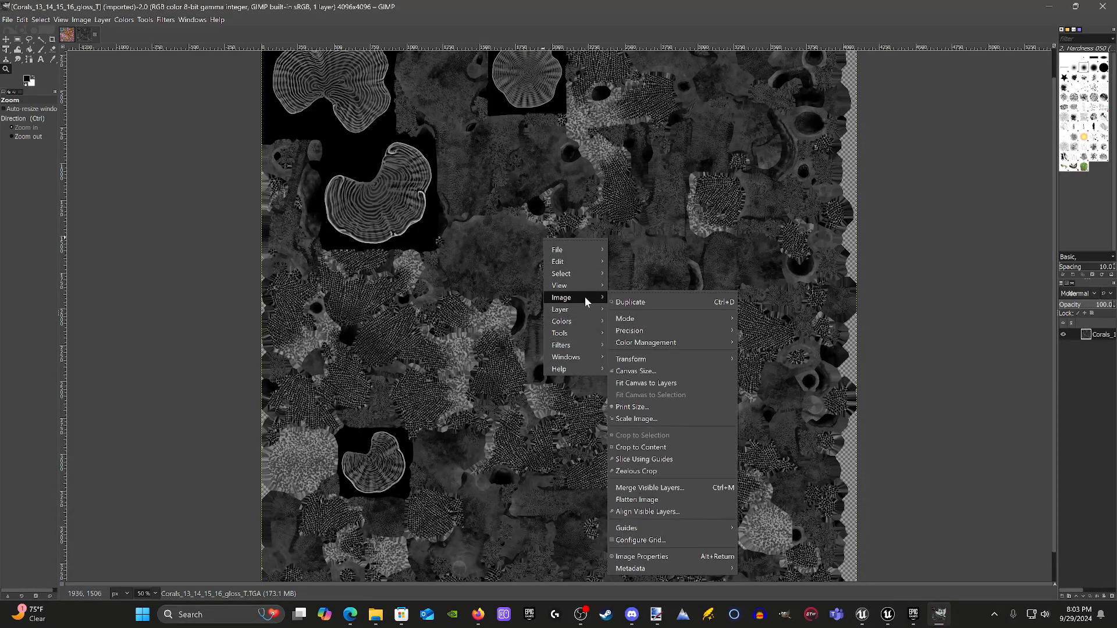
{"action": "left_click", "coordinate": [634, 419]}
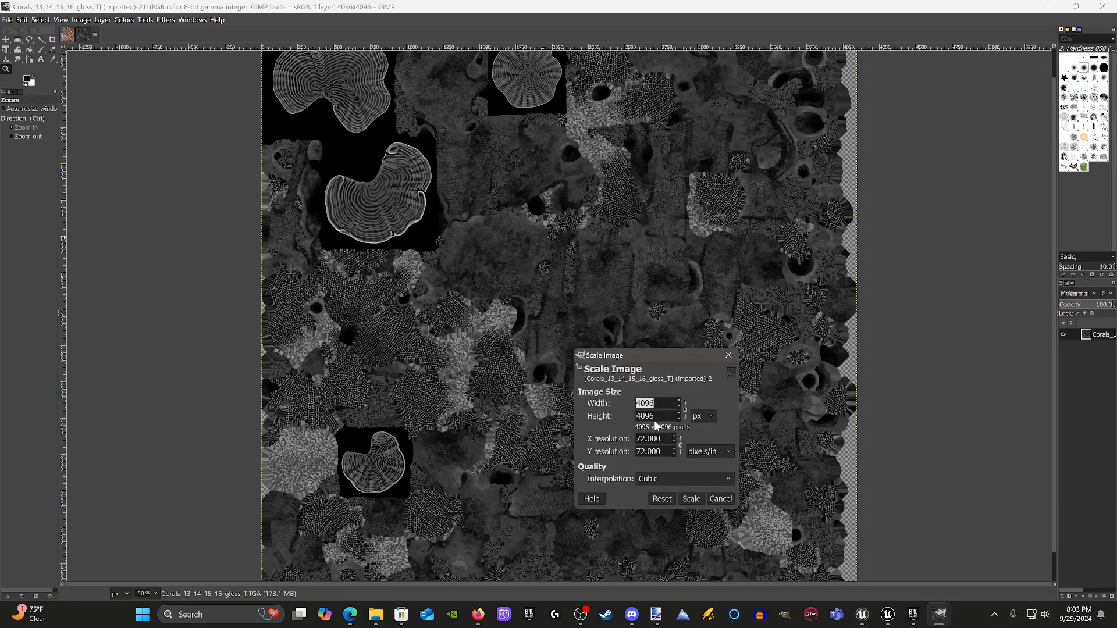
{"action": "type", "text": "2048"}
{"action": "left_click", "coordinate": [689, 499]}
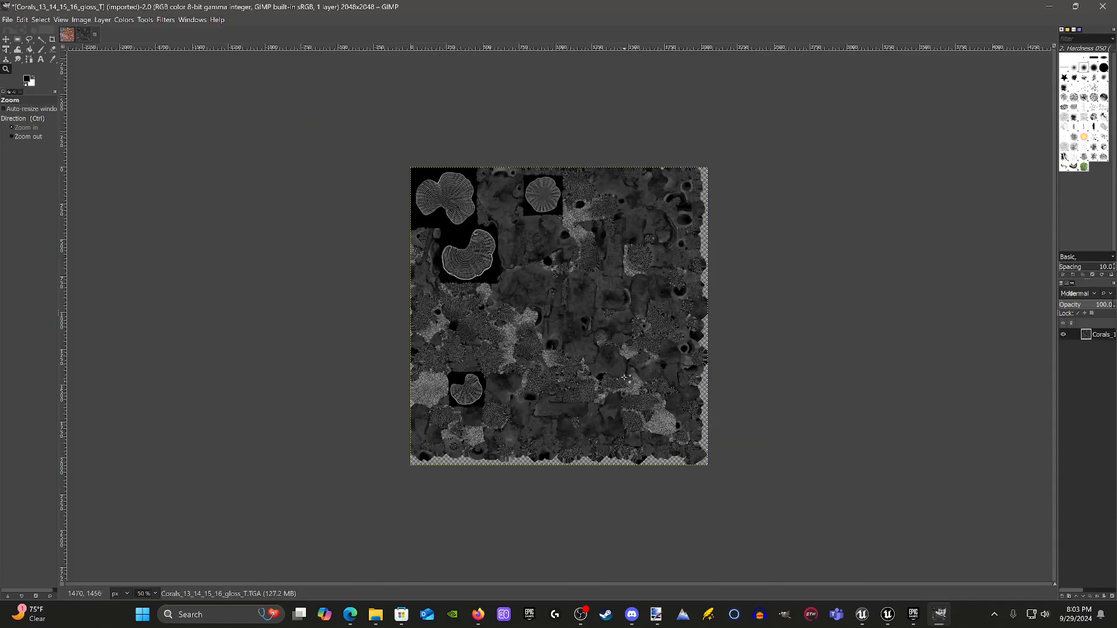
Export the scaled image over the existing Corals_13_14_15_16_gloss_T.TGA and minimize GIMP to return to File Explorer.
{"action": "right_click", "coordinate": [591, 340]}
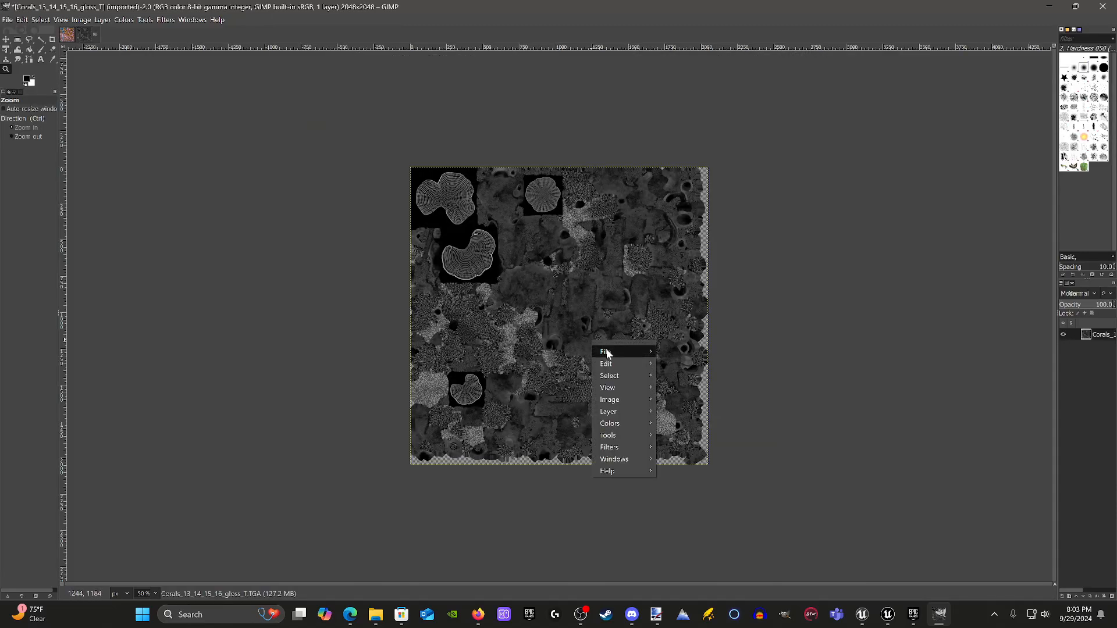
{"action": "mouse_move", "coordinate": [607, 351]}
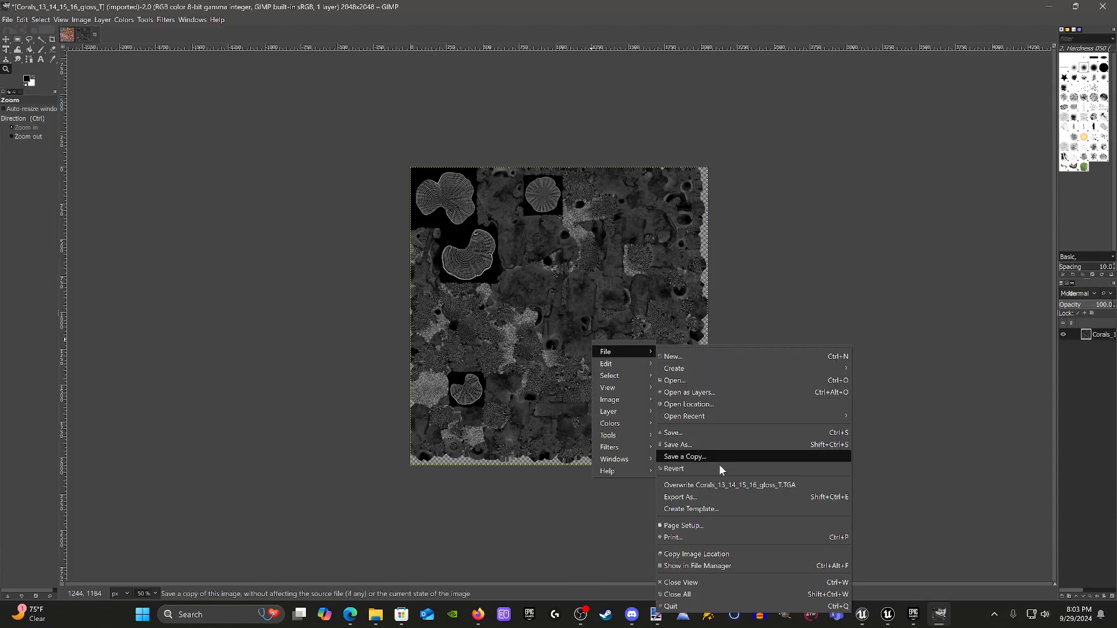
{"action": "left_click", "coordinate": [718, 496]}
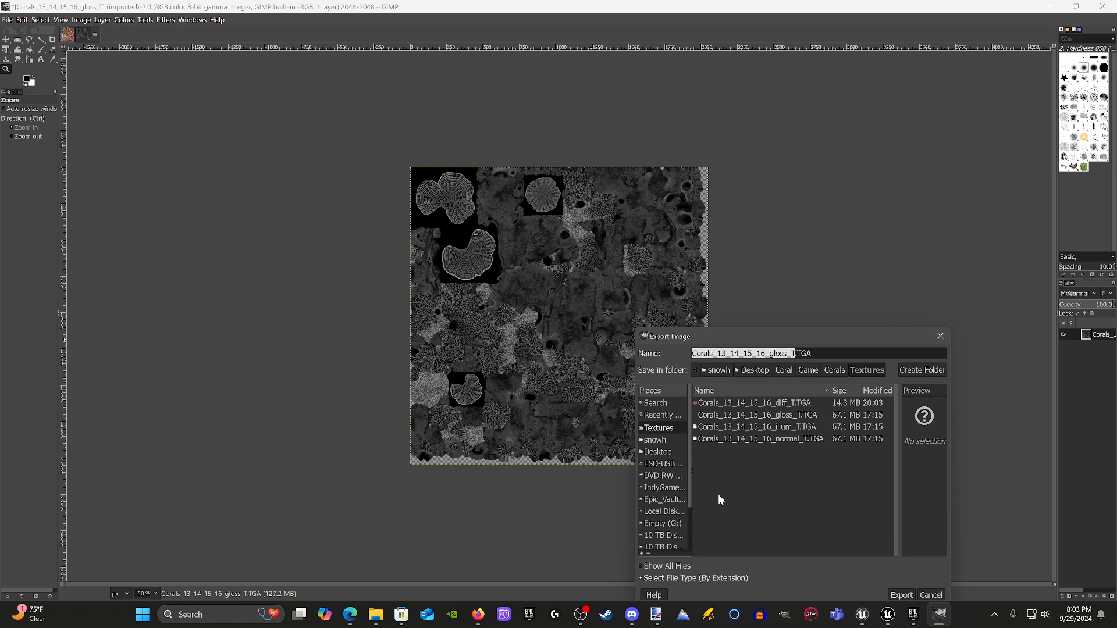
{"action": "left_click", "coordinate": [754, 416]}
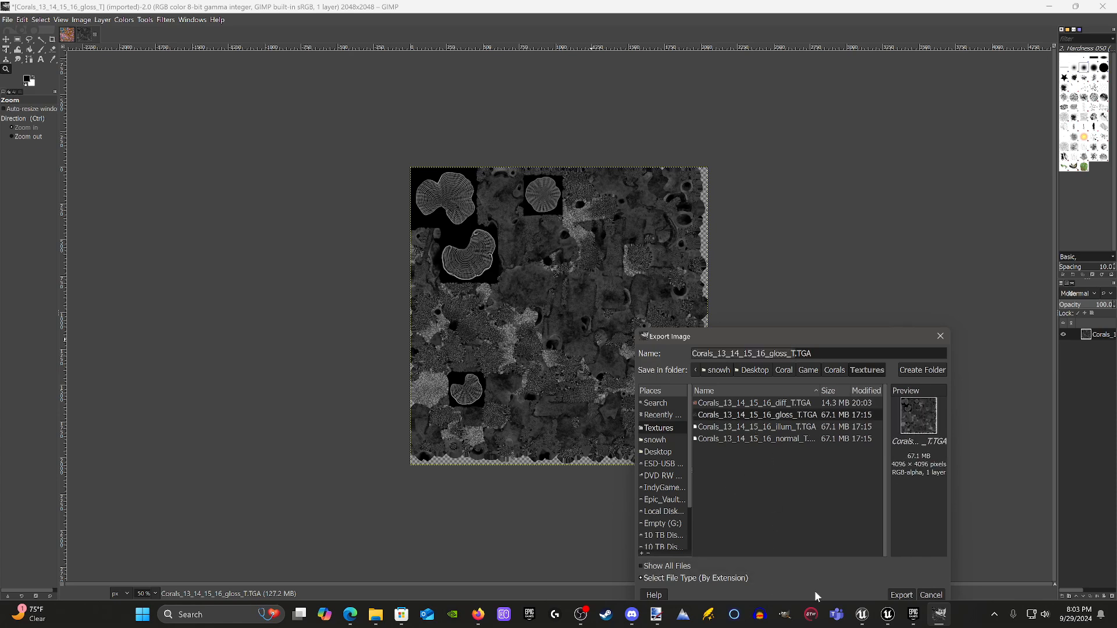
{"action": "left_click", "coordinate": [901, 595]}
{"action": "left_click", "coordinate": [867, 517]}
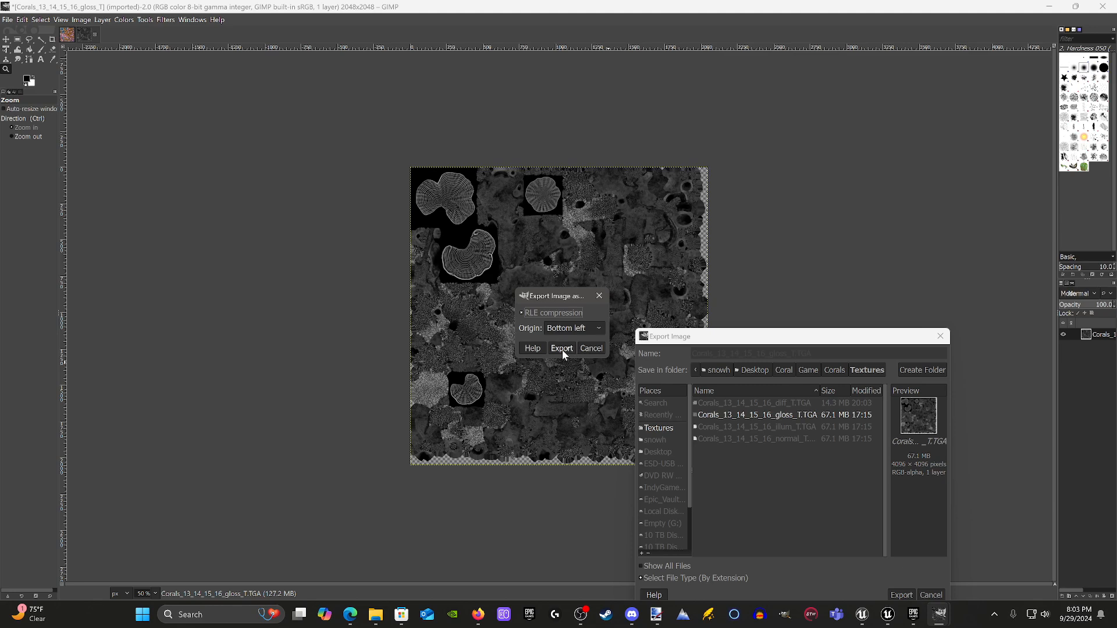
{"action": "left_click", "coordinate": [562, 349]}
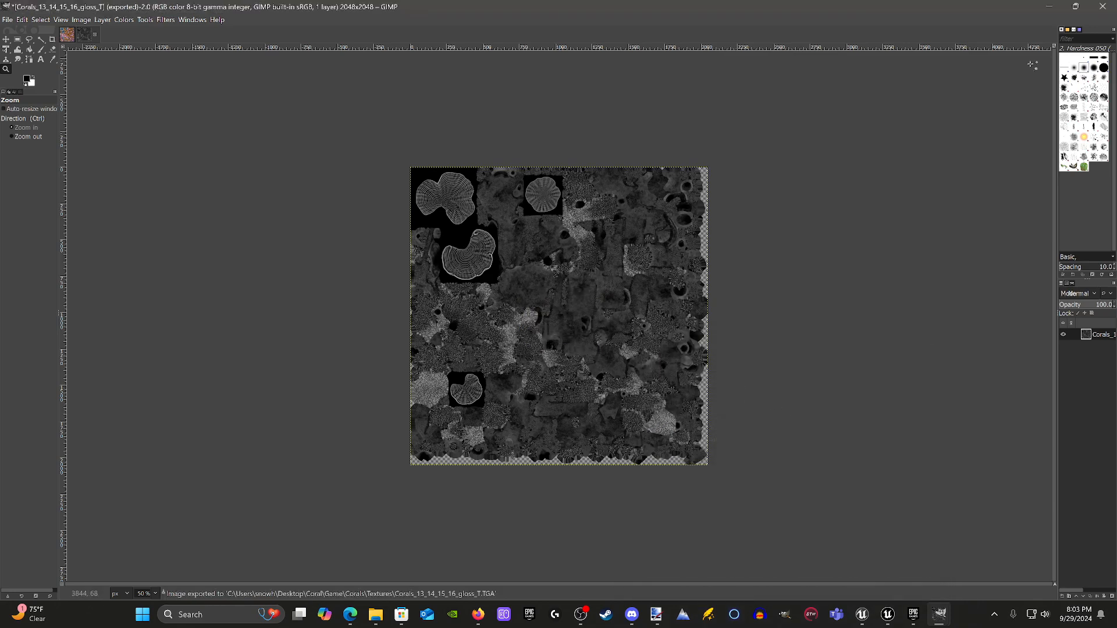
{"action": "left_click", "coordinate": [1049, 7]}
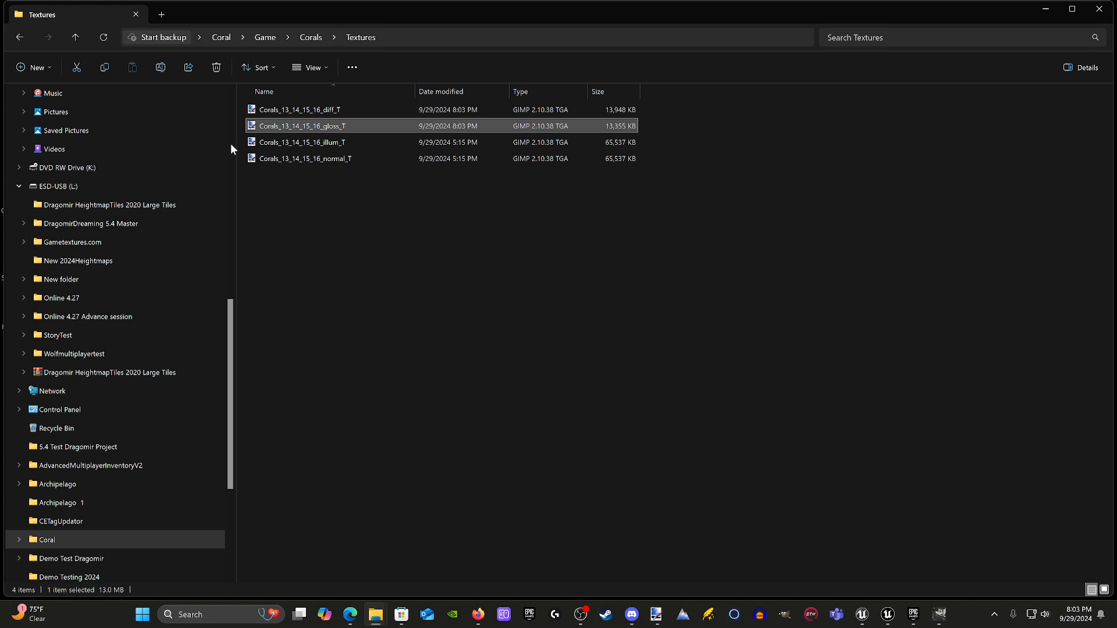
Open the Corals_13_14_15_16_illum_T texture in GIMP and scale it to 2048 × 2048 pixels.
{"action": "right_click", "coordinate": [299, 144]}
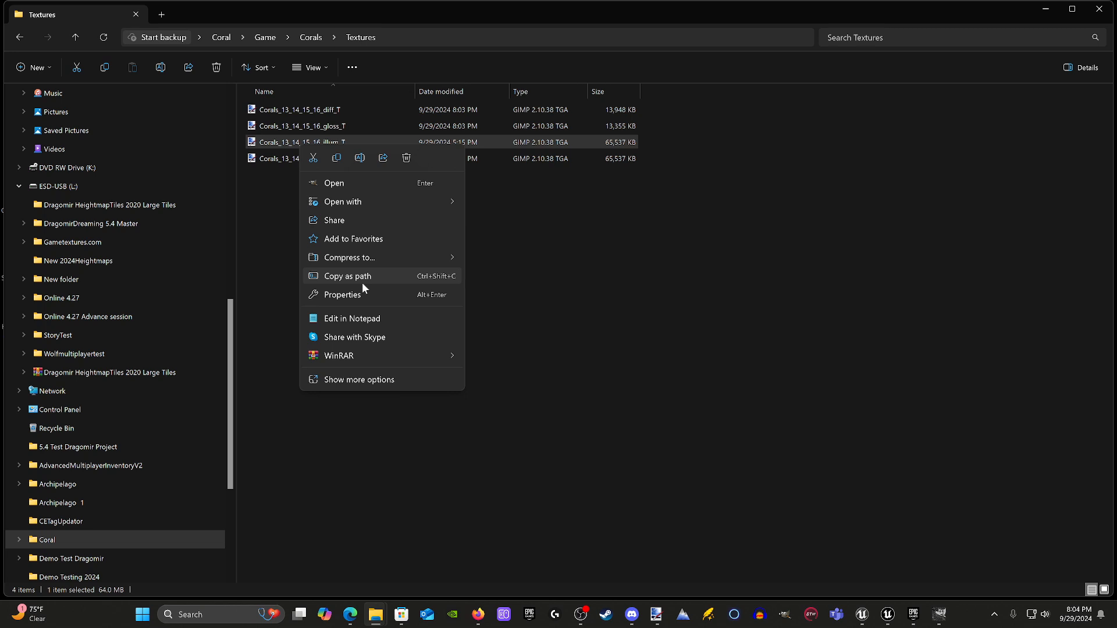
{"action": "left_click", "coordinate": [362, 183]}
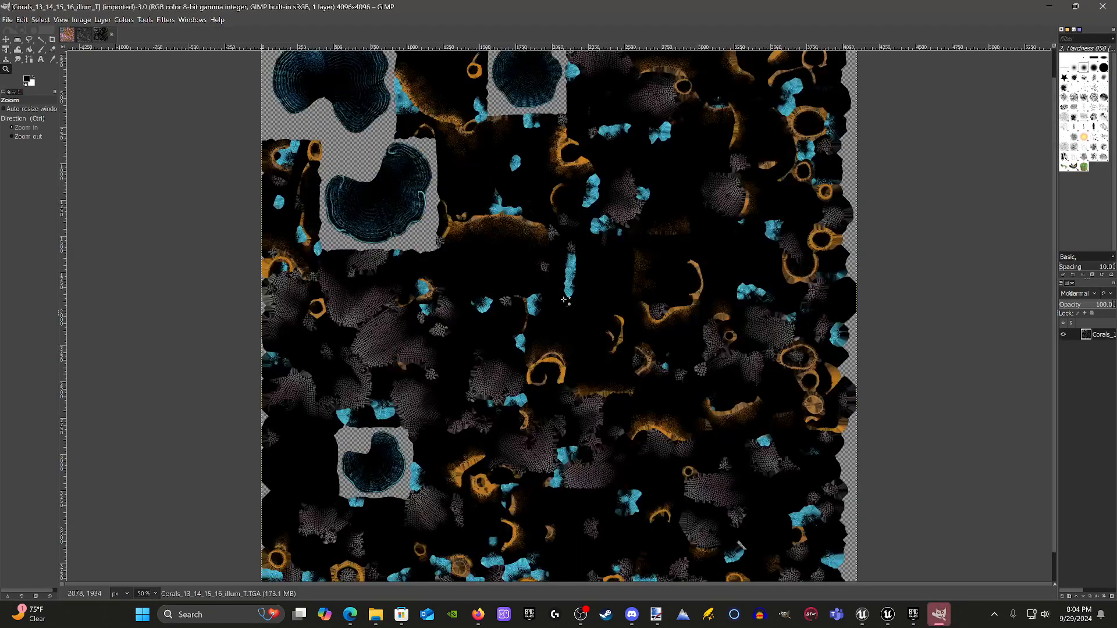
{"action": "right_click", "coordinate": [563, 299]}
{"action": "mouse_move", "coordinate": [582, 361]}
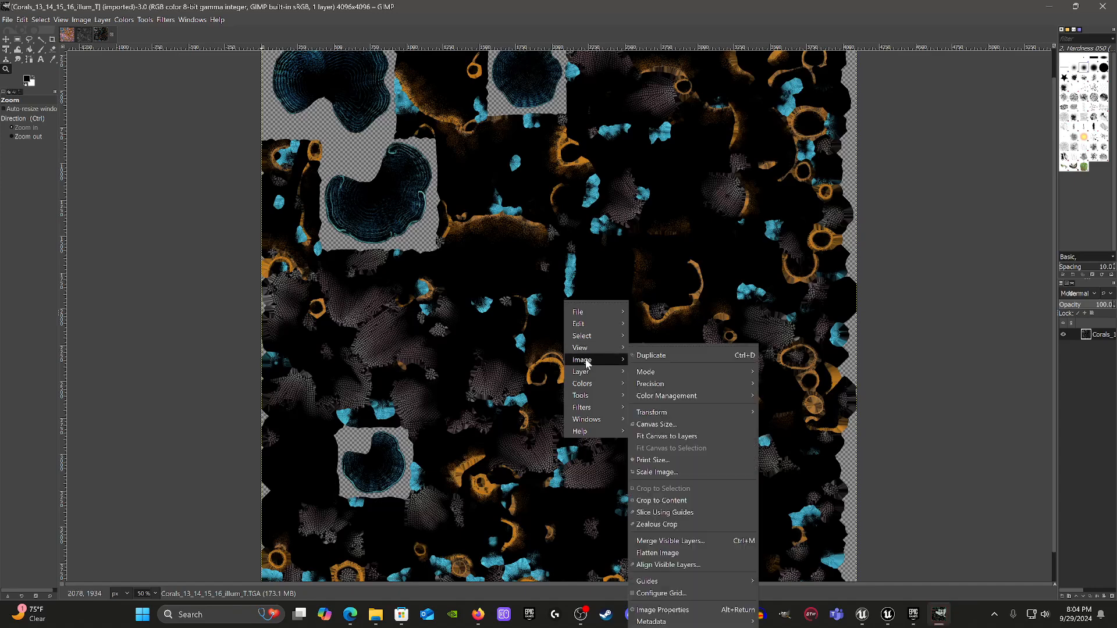
{"action": "left_click", "coordinate": [672, 472]}
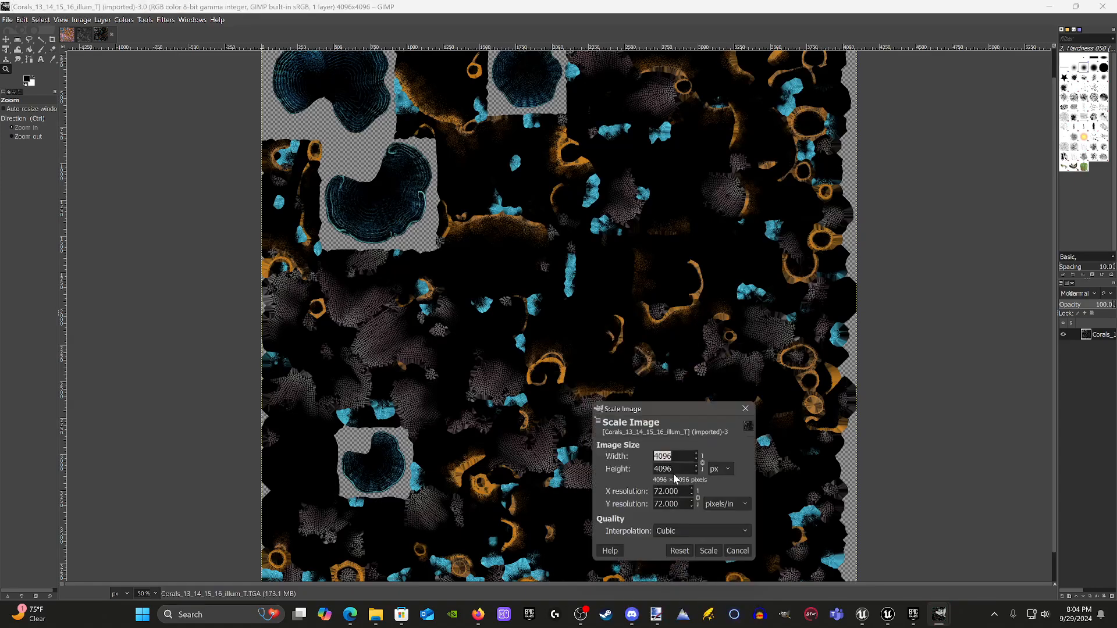
{"action": "type", "text": "20"}
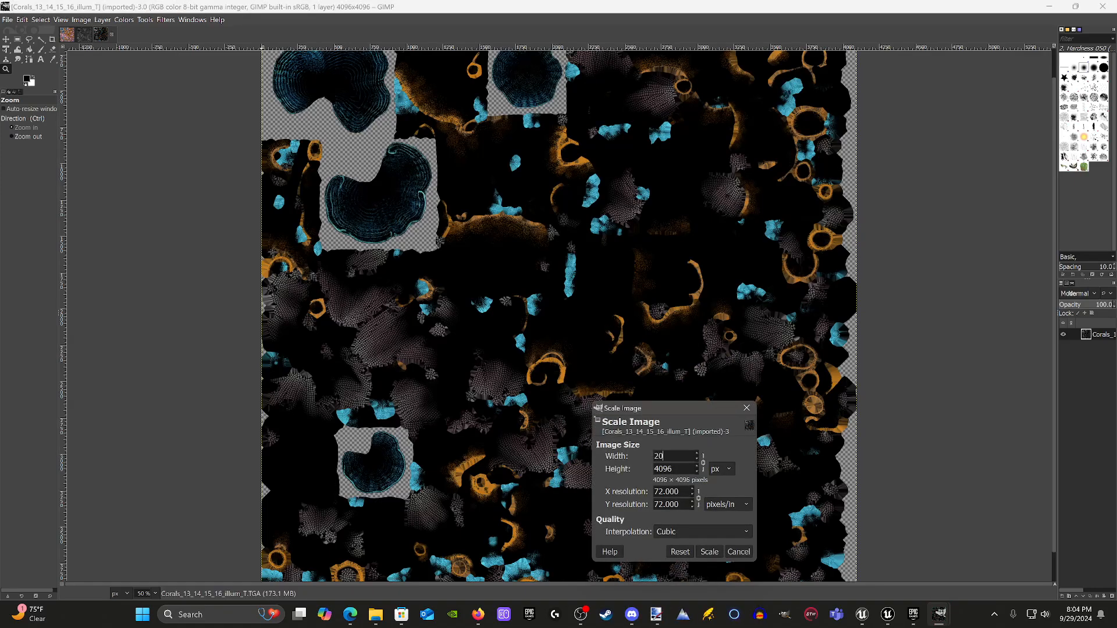
{"action": "type", "text": "48"}
{"action": "key", "text": "Tab"}
{"action": "left_click", "coordinate": [707, 552]}
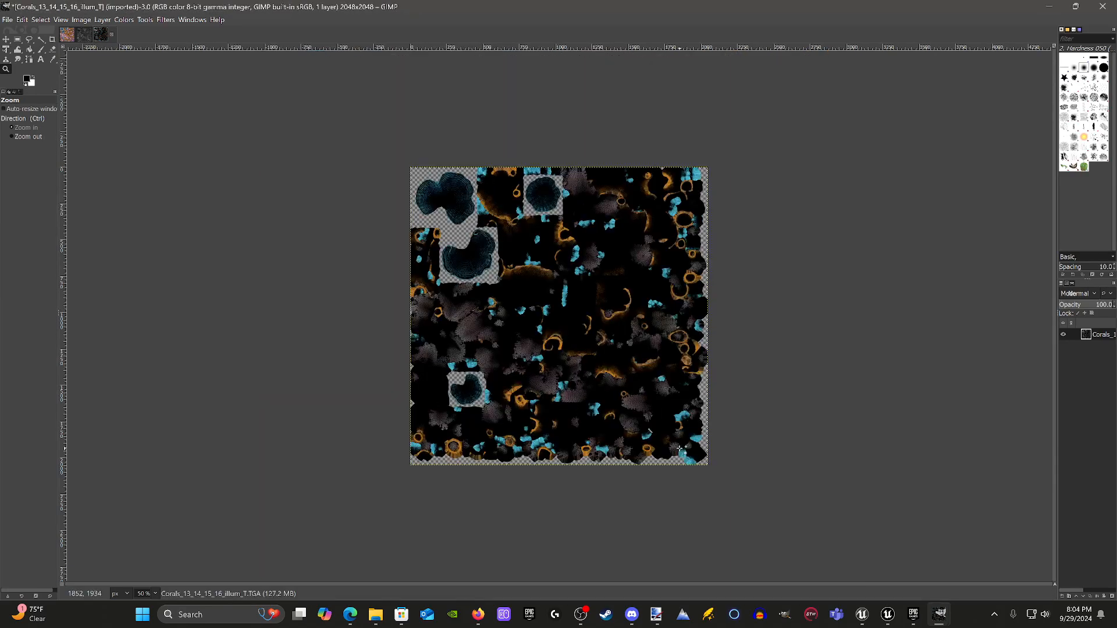
Export the scaled image over the existing Corals_13_14_15_16_illum_T.TGA in the Textures folder, then minimize GIMP to return to File Explorer.
{"action": "right_click", "coordinate": [583, 330]}
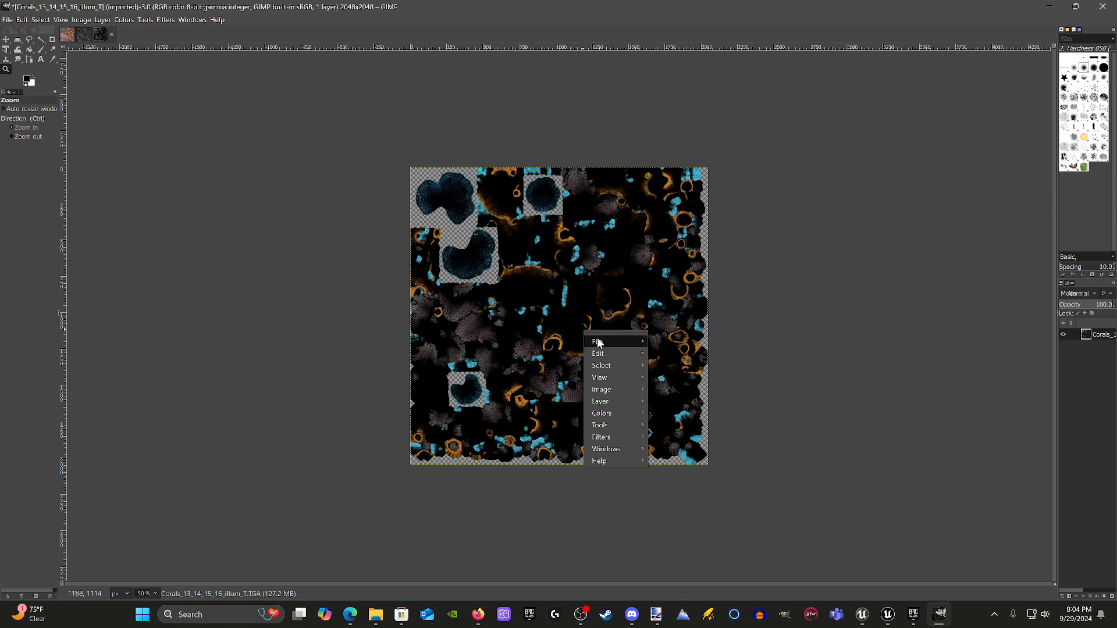
{"action": "mouse_move", "coordinate": [599, 341]}
{"action": "left_click", "coordinate": [683, 484]}
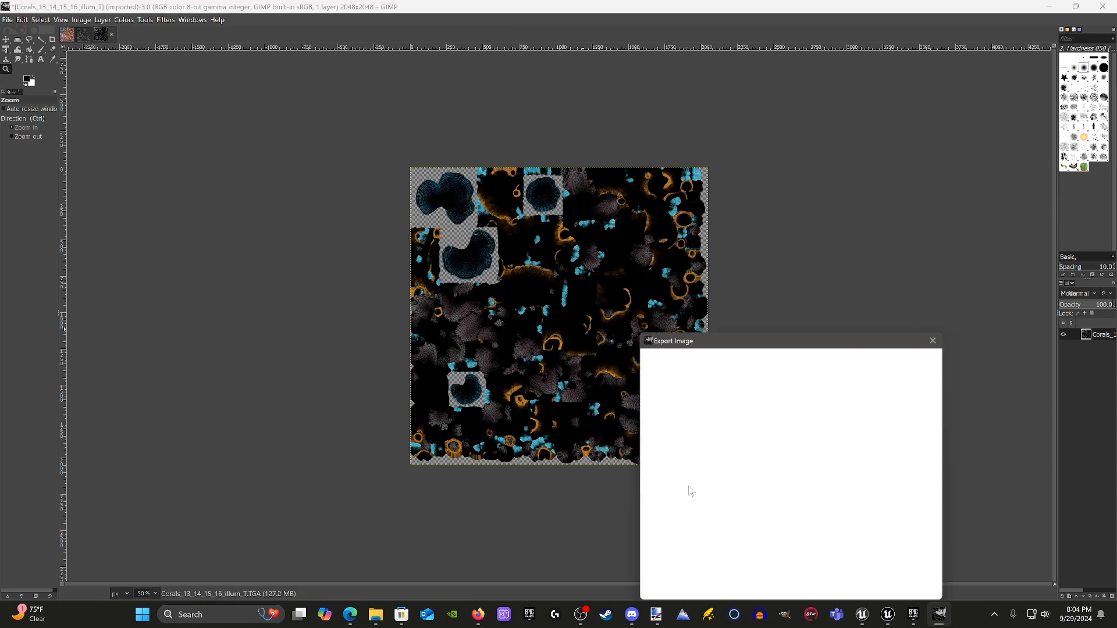
{"action": "left_click", "coordinate": [729, 428]}
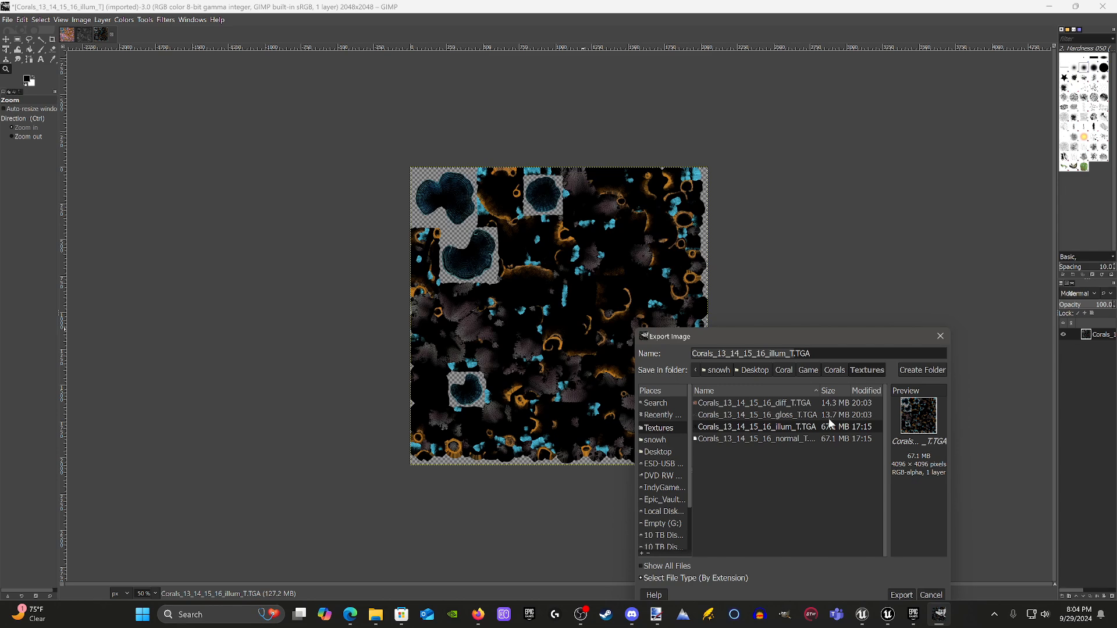
{"action": "left_click", "coordinate": [901, 595]}
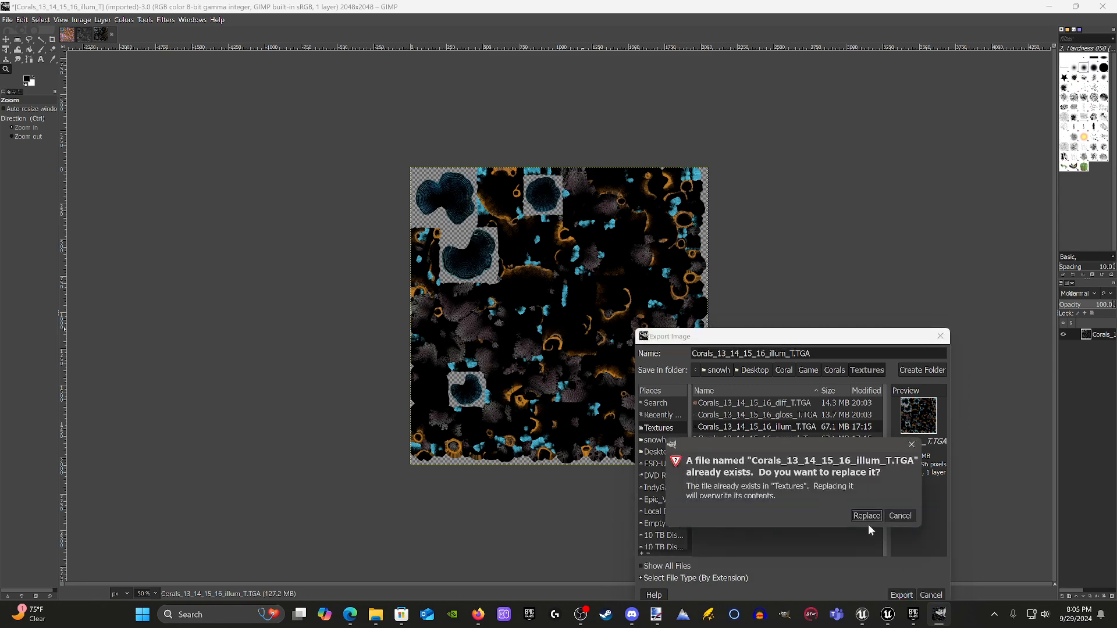
{"action": "left_click", "coordinate": [866, 515]}
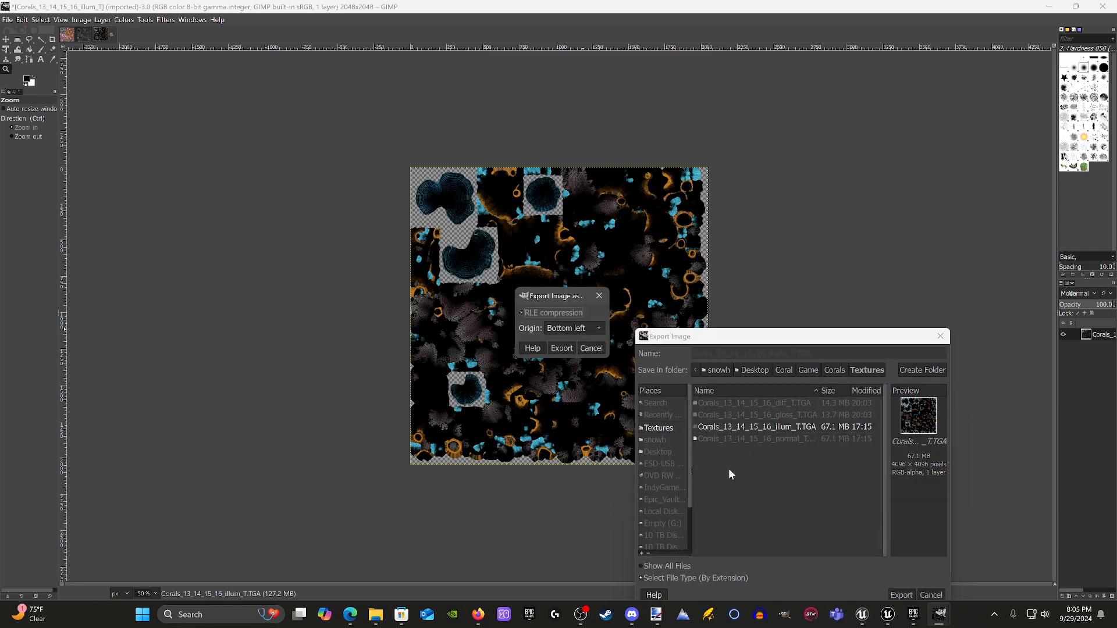
{"action": "left_click", "coordinate": [562, 347]}
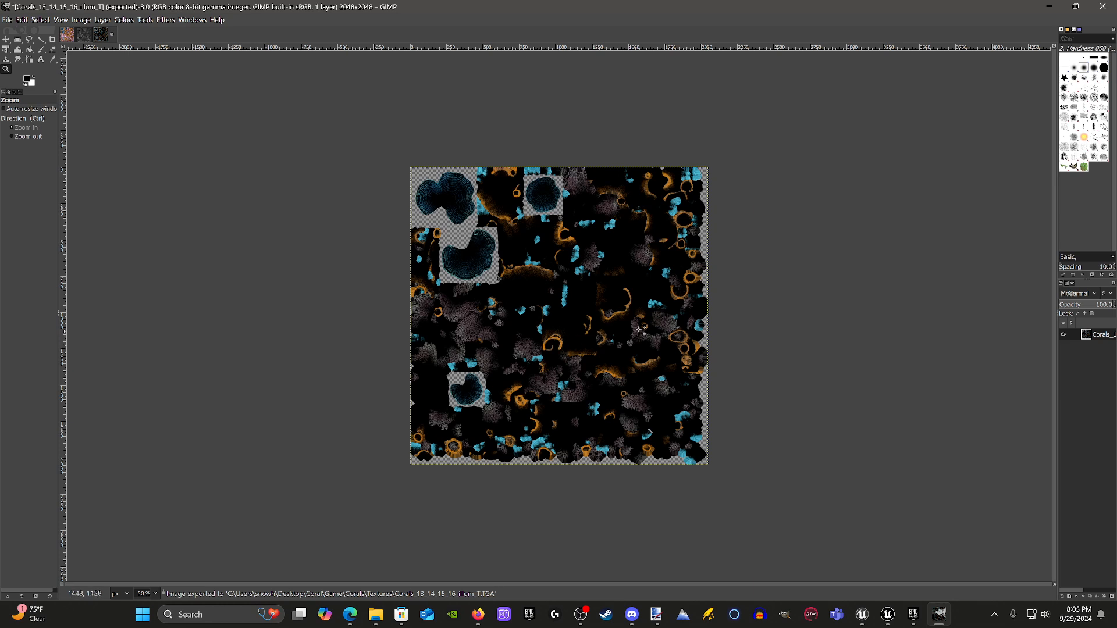
{"action": "left_click", "coordinate": [1048, 7]}
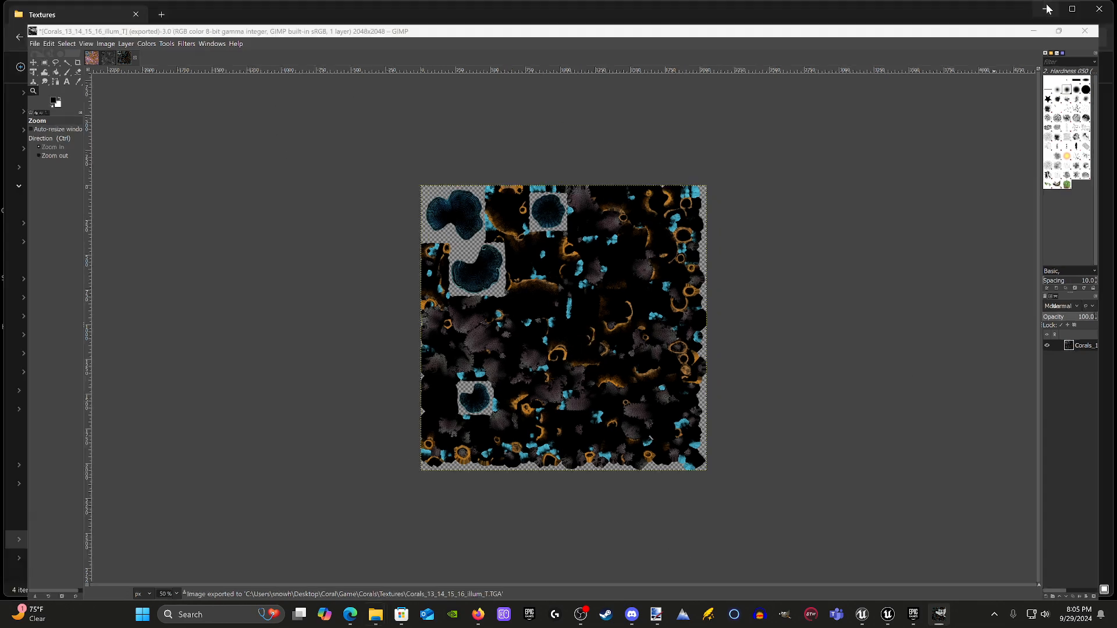
Open the Corals_13_14_15_16_normal_T texture in GIMP and scale it to 2048 × 2048 pixels.
{"action": "left_click", "coordinate": [334, 158]}
{"action": "right_click", "coordinate": [336, 158]}
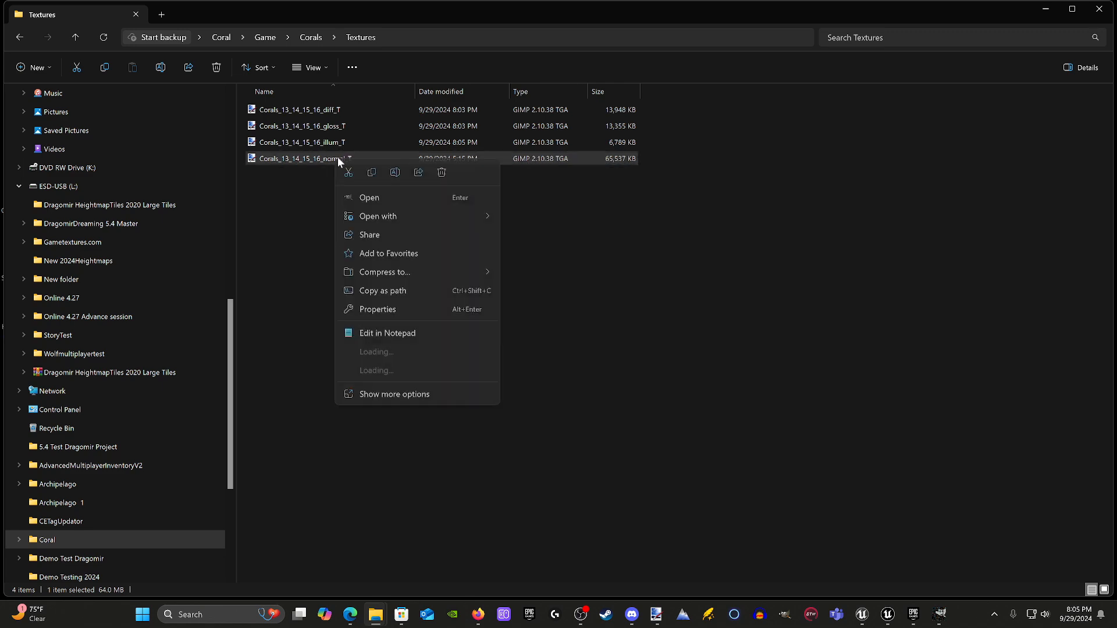
{"action": "left_click", "coordinate": [373, 199]}
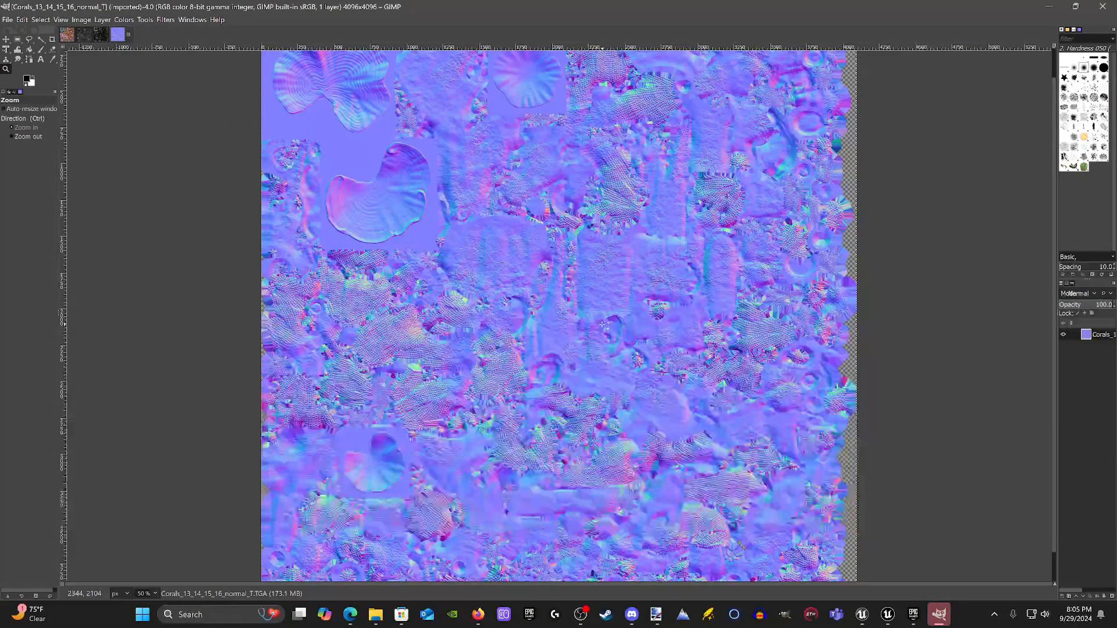
{"action": "right_click", "coordinate": [602, 323]}
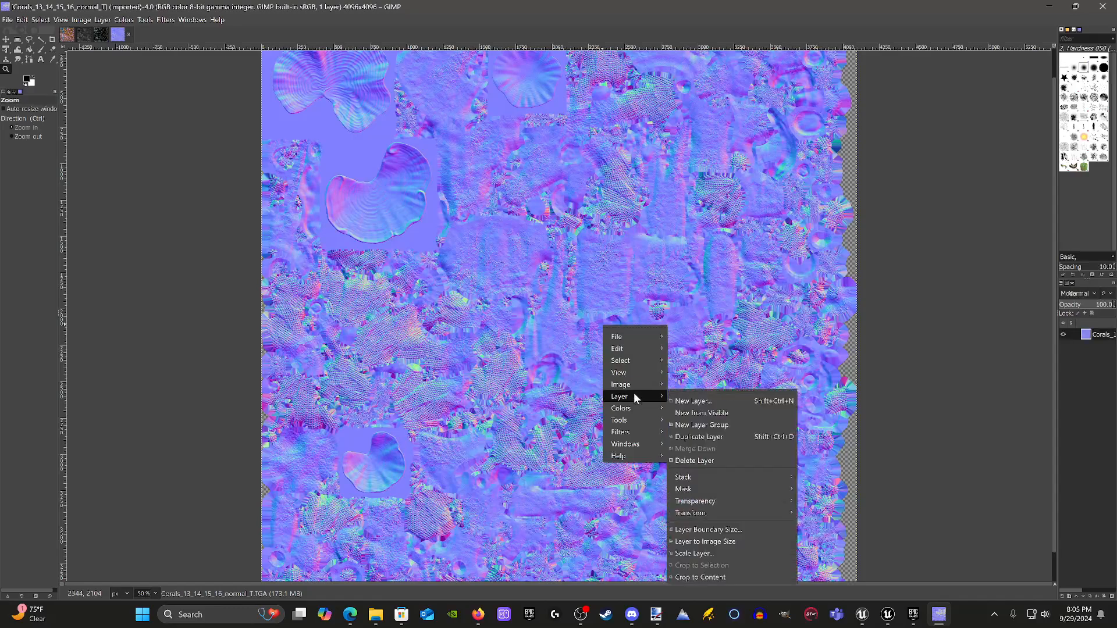
{"action": "mouse_move", "coordinate": [638, 385]}
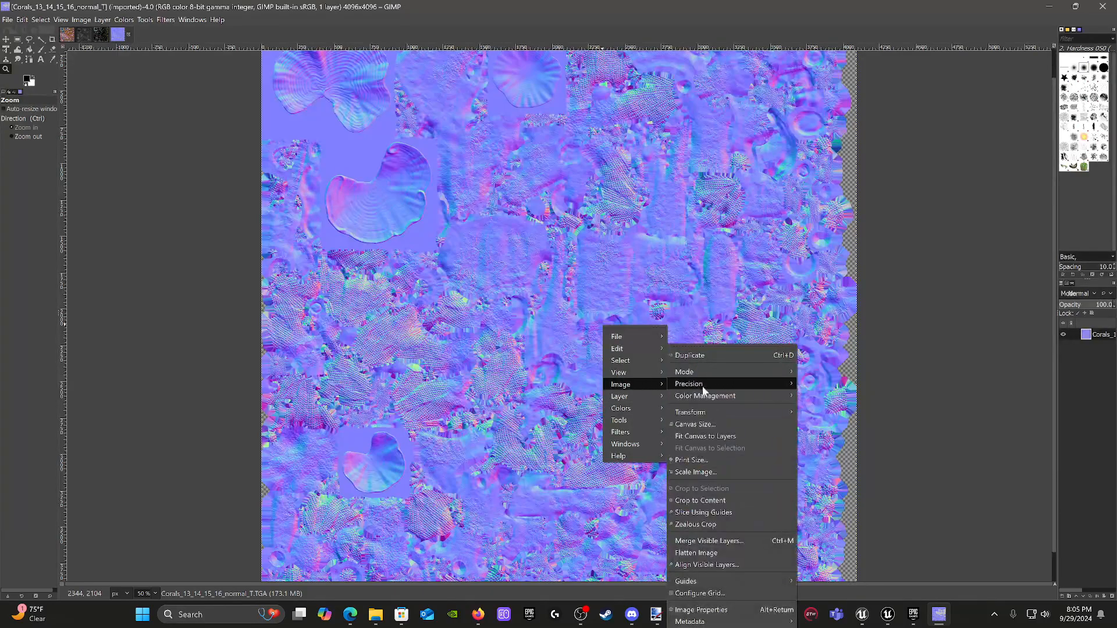
{"action": "left_click", "coordinate": [741, 472]}
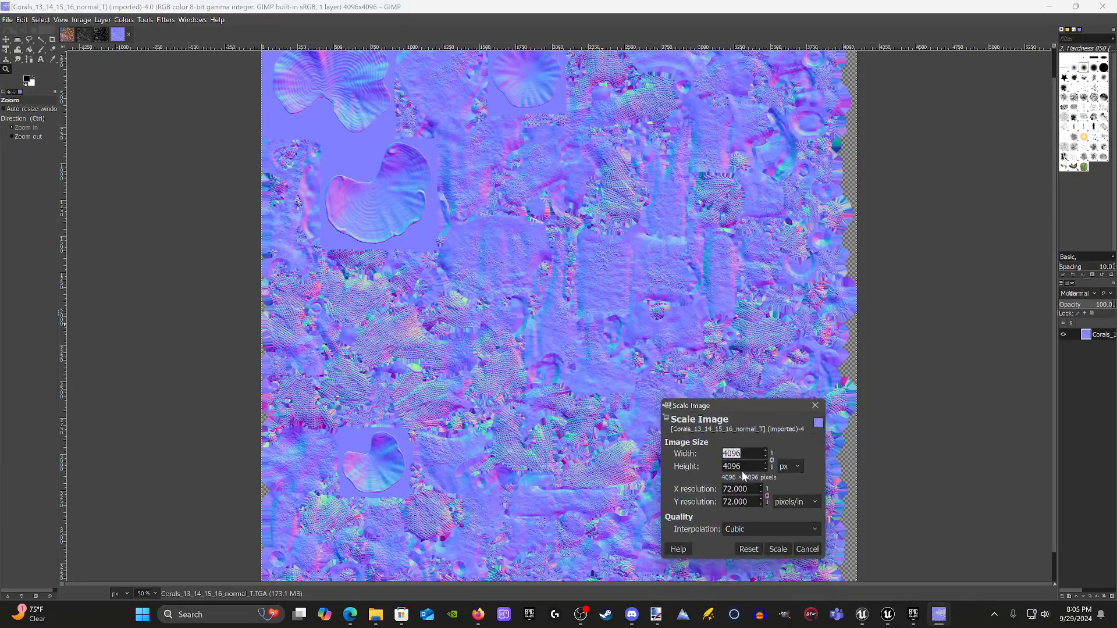
{"action": "type", "text": "2048"}
{"action": "key", "text": "Tab"}
{"action": "type", "text": "2048"}
{"action": "left_click", "coordinate": [774, 552]}
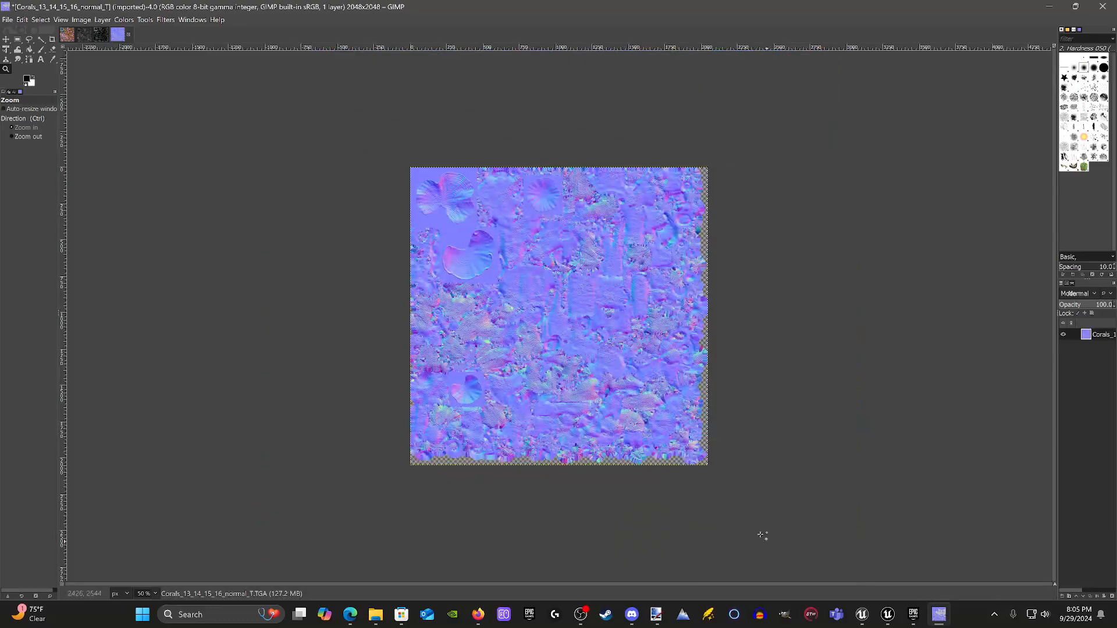
Export the scaled image over the existing Corals_13_14_15_16_normal_T.TGA and minimize GIMP to return to File Explorer.
{"action": "right_click", "coordinate": [602, 368]}
{"action": "mouse_move", "coordinate": [628, 375]}
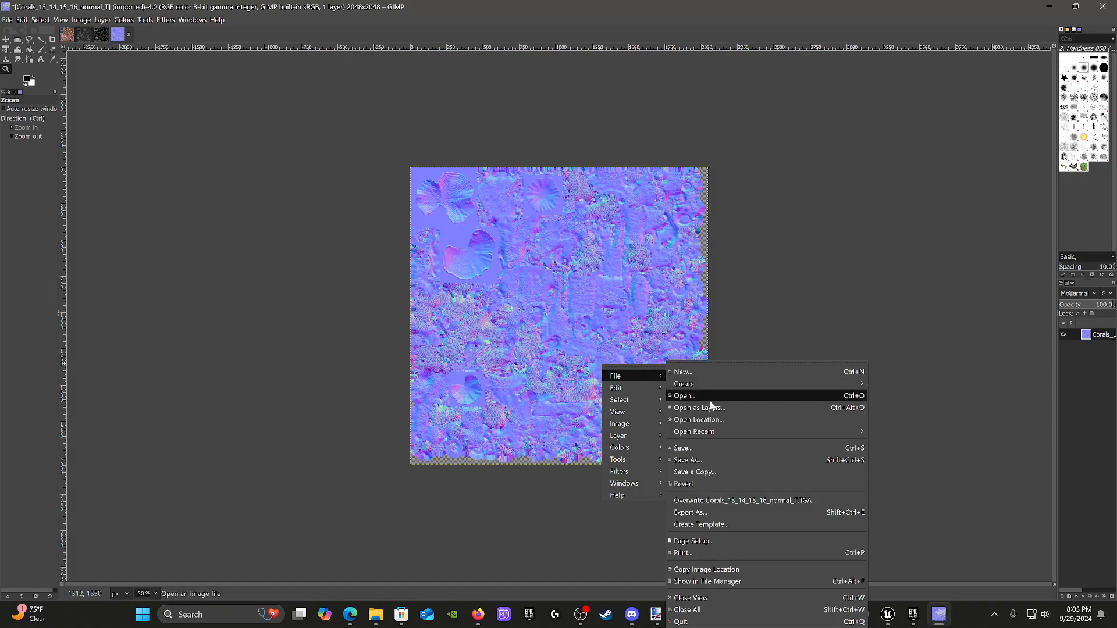
{"action": "left_click", "coordinate": [708, 511]}
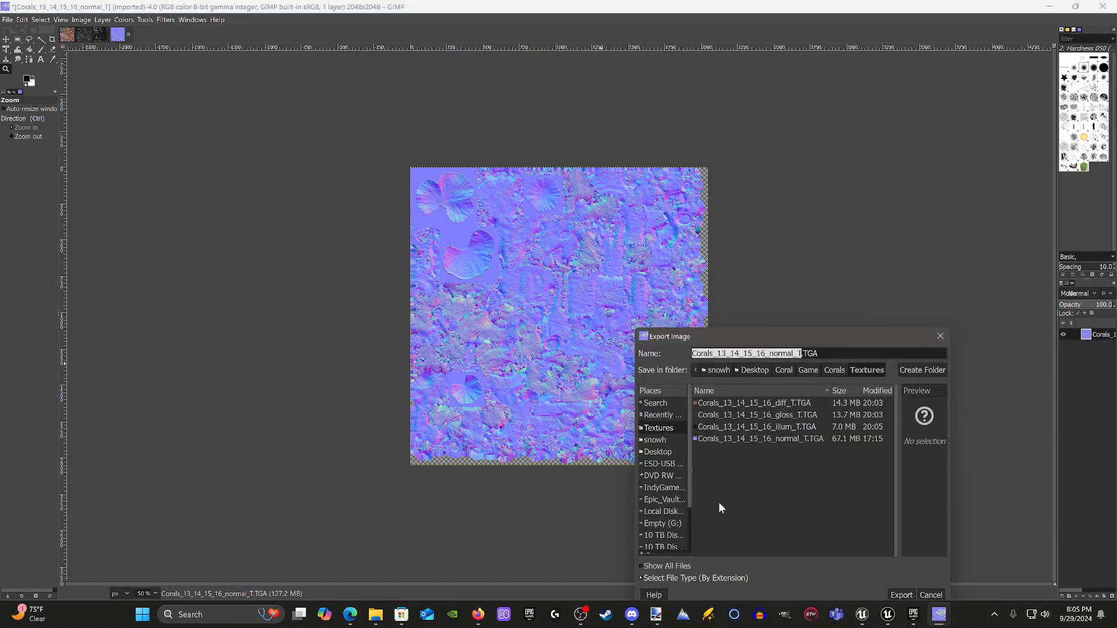
{"action": "left_click", "coordinate": [900, 595]}
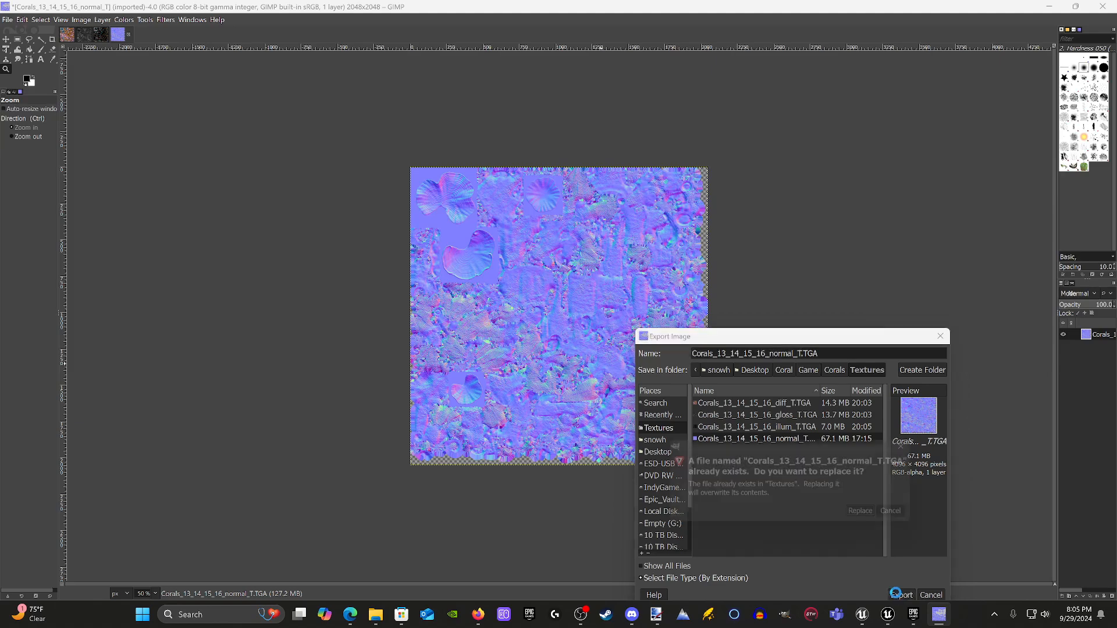
{"action": "left_click", "coordinate": [877, 514]}
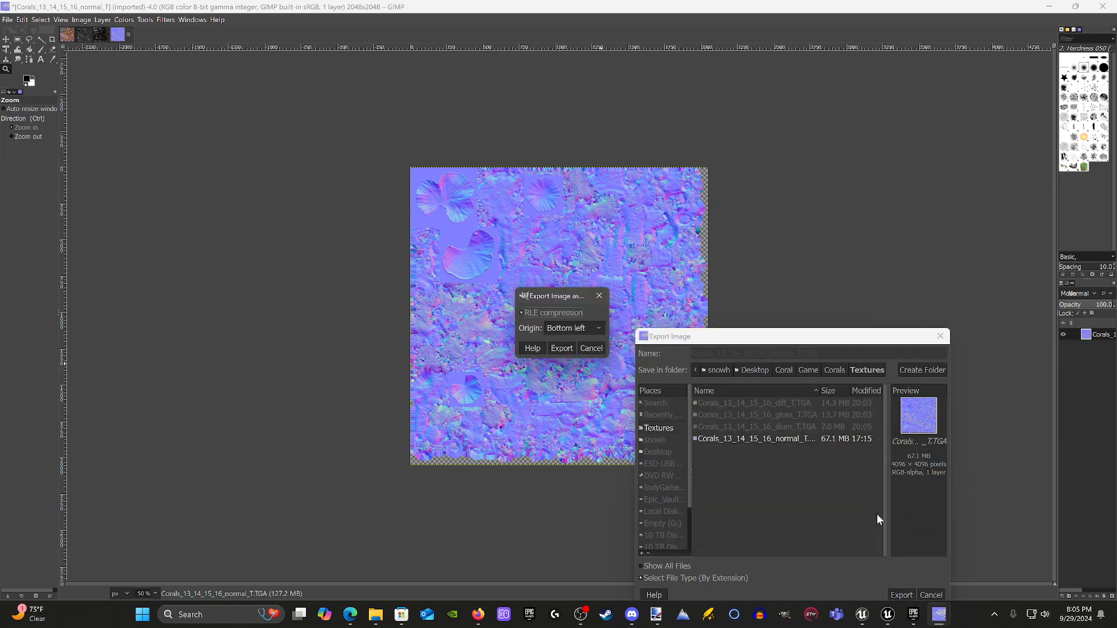
{"action": "left_click", "coordinate": [558, 349]}
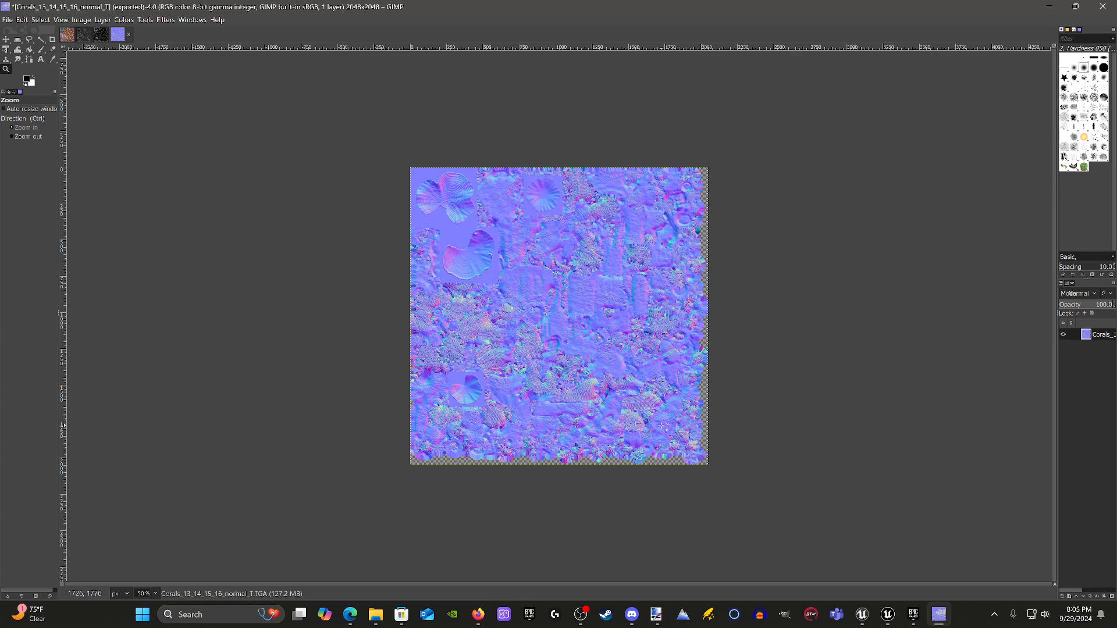
{"action": "left_click", "coordinate": [1049, 8]}
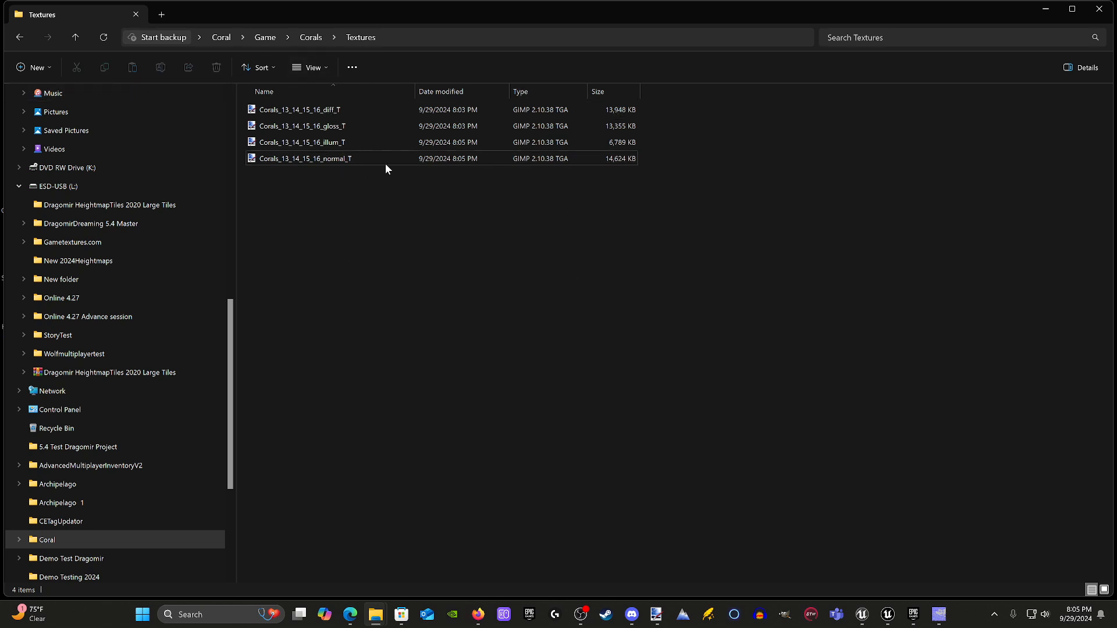
Switch to the Conan Exiles Devkit, start an asset import into the Tutorial folder and browse to Desktop > Coral > Game > Corals > Textures.
{"action": "left_click", "coordinate": [885, 617]}
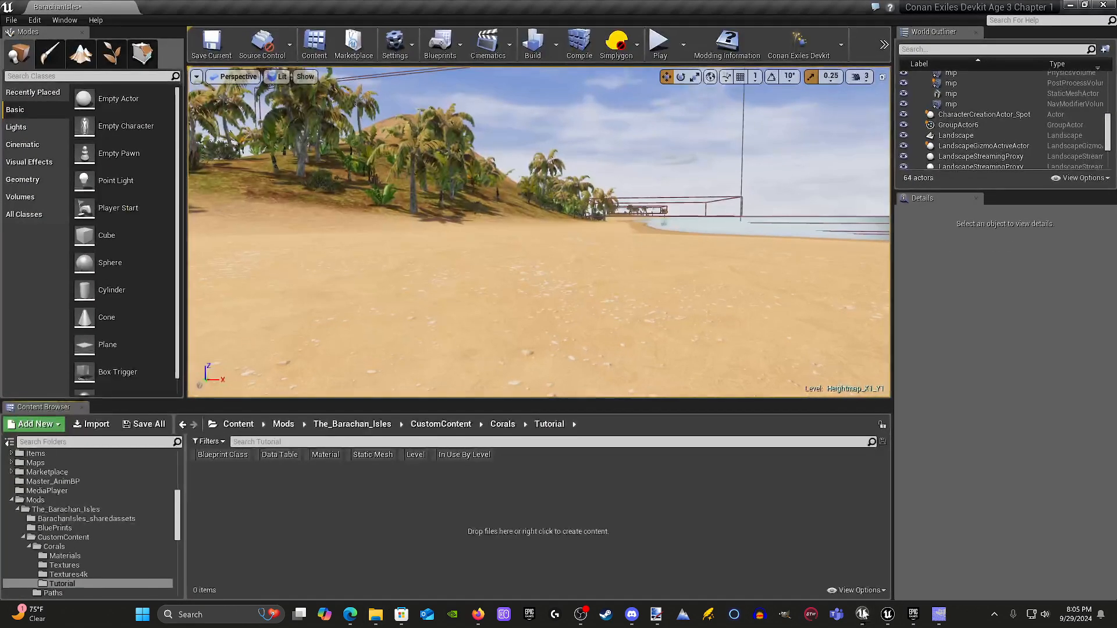
{"action": "right_click", "coordinate": [379, 477]}
{"action": "left_click", "coordinate": [426, 203]}
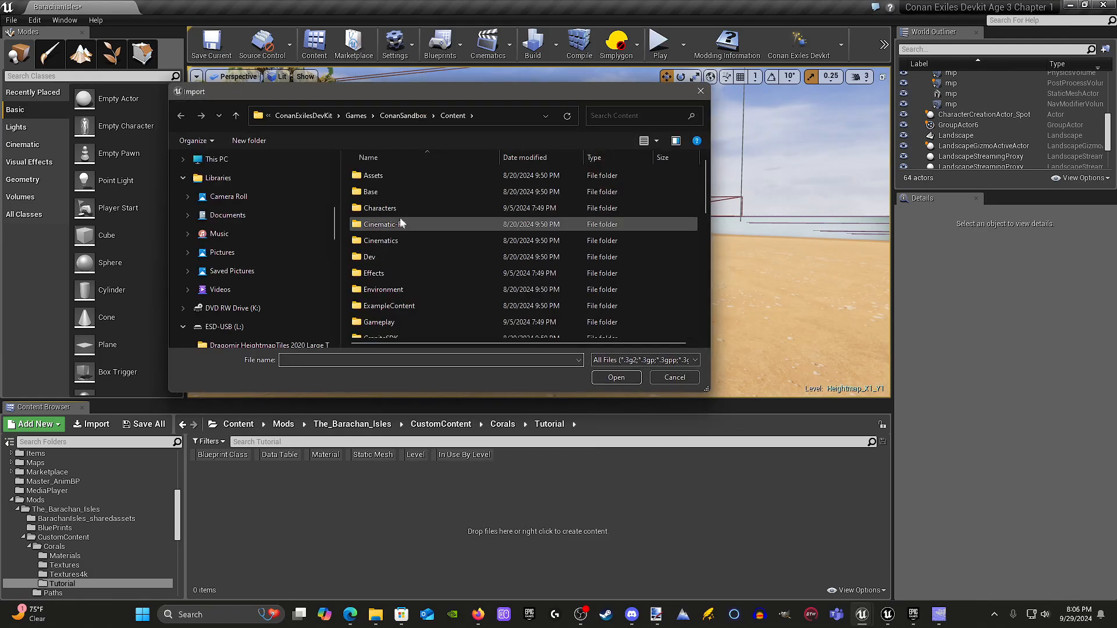
{"action": "left_click", "coordinate": [214, 159]}
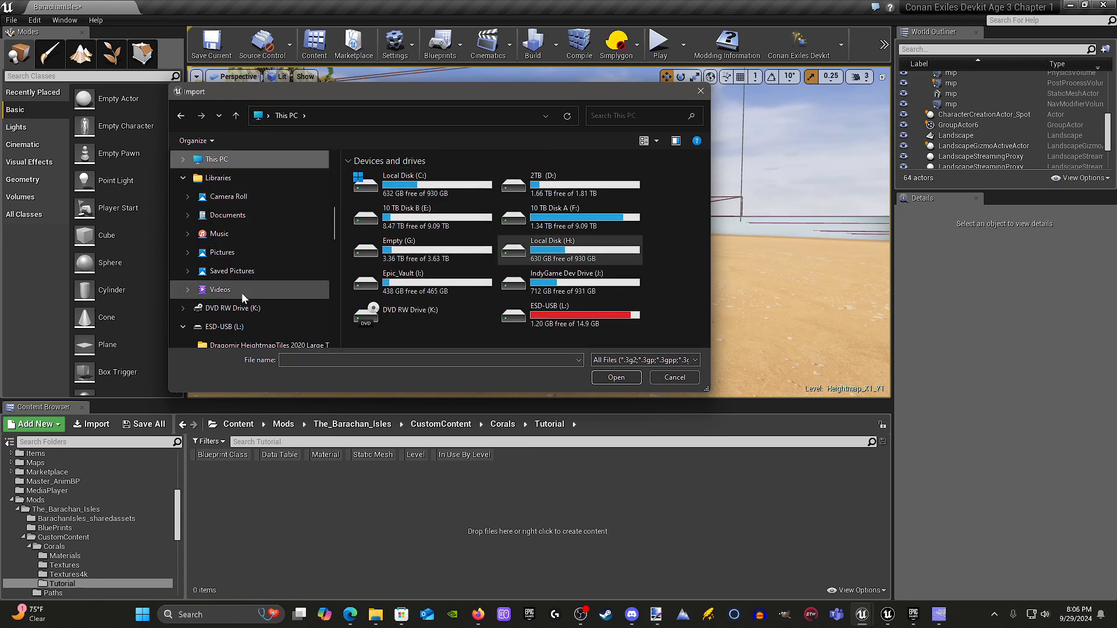
{"action": "scroll", "coordinate": [237, 277], "scroll_direction": "down", "scroll_amount": 2}
{"action": "scroll", "coordinate": [237, 277], "scroll_direction": "up", "scroll_amount": 1}
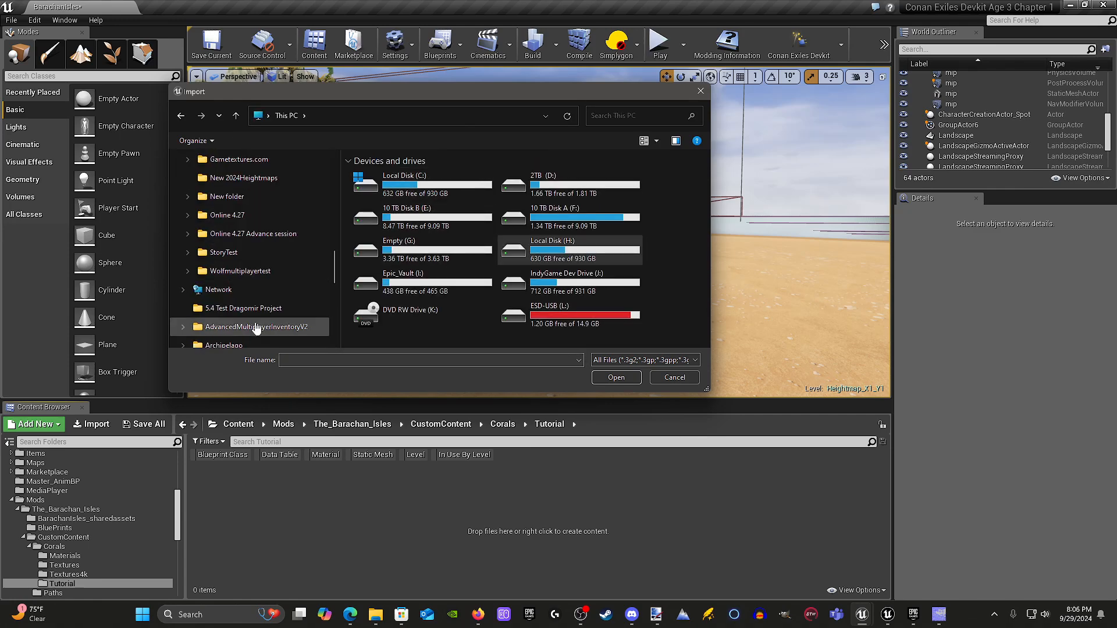
{"action": "scroll", "coordinate": [254, 307], "scroll_direction": "up", "scroll_amount": 1}
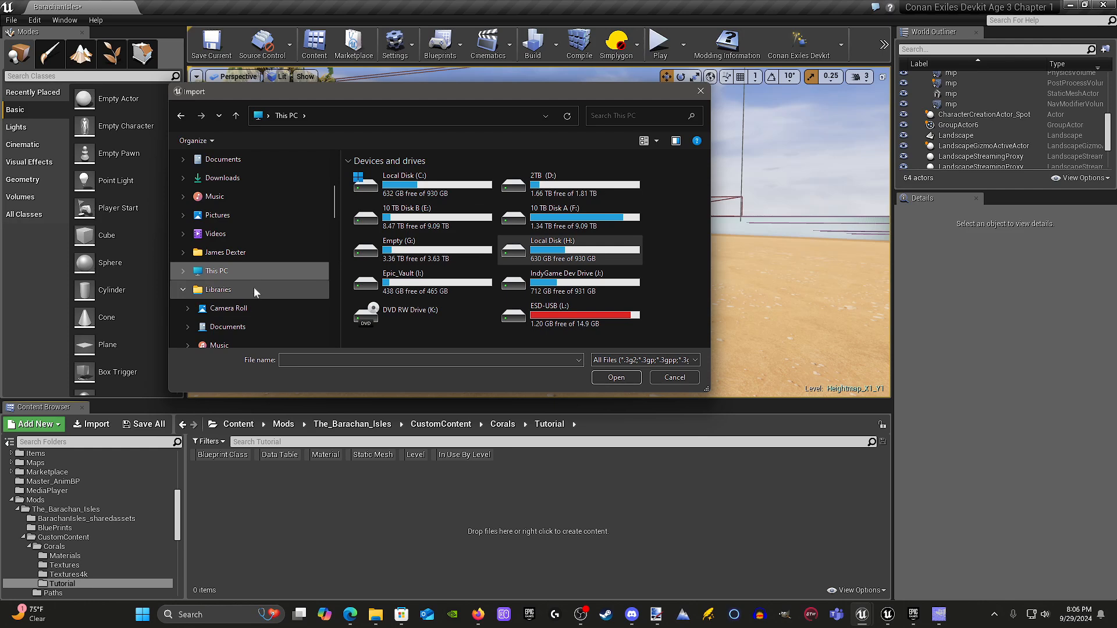
{"action": "scroll", "coordinate": [250, 292], "scroll_direction": "up", "scroll_amount": 2}
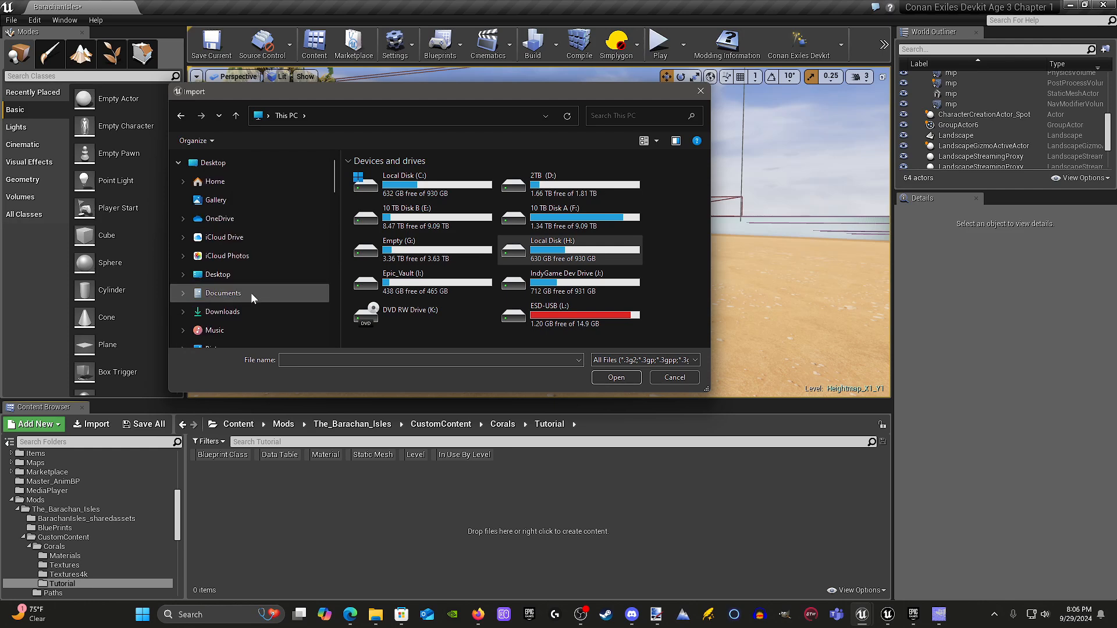
{"action": "left_click", "coordinate": [224, 164]}
{"action": "scroll", "coordinate": [620, 267], "scroll_direction": "down", "scroll_amount": 5}
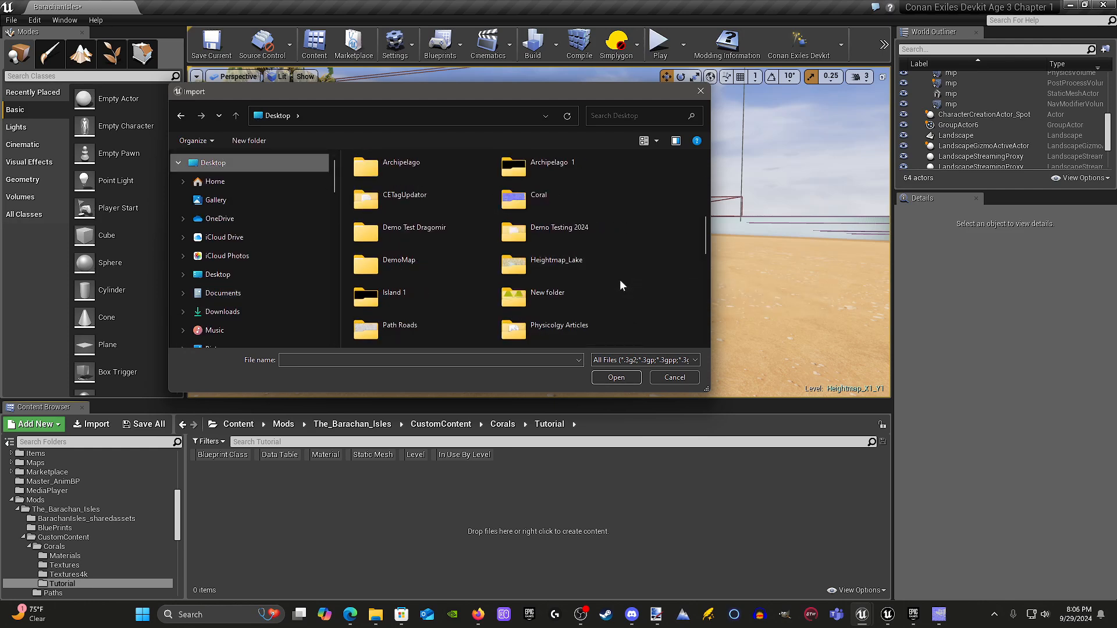
{"action": "double_click", "coordinate": [563, 201]}
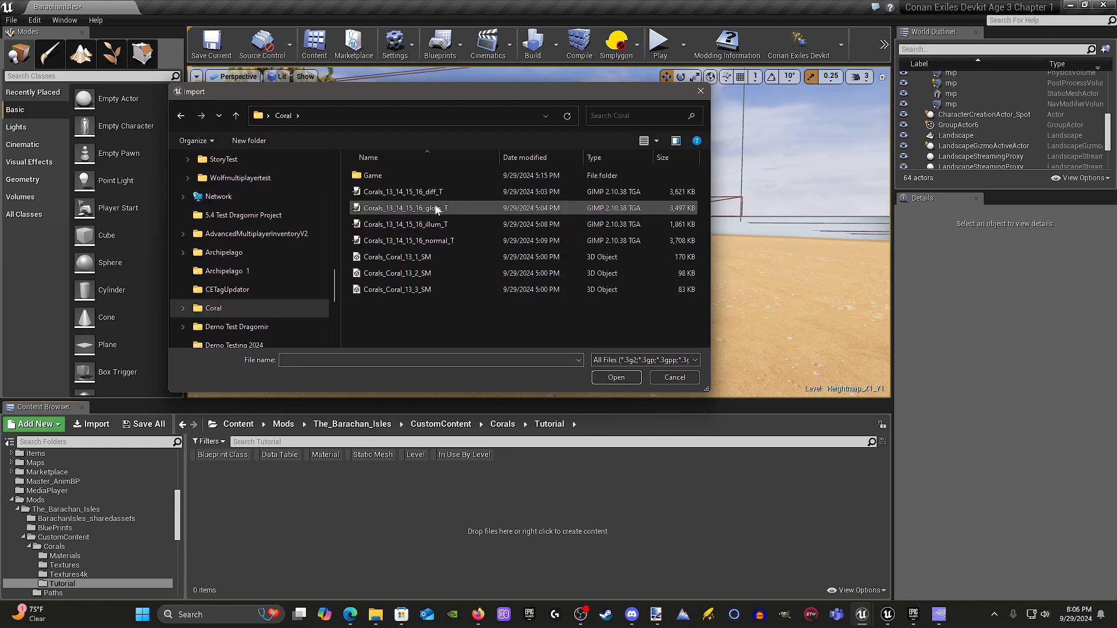
{"action": "double_click", "coordinate": [375, 176]}
{"action": "double_click", "coordinate": [384, 177]}
{"action": "double_click", "coordinate": [384, 177]}
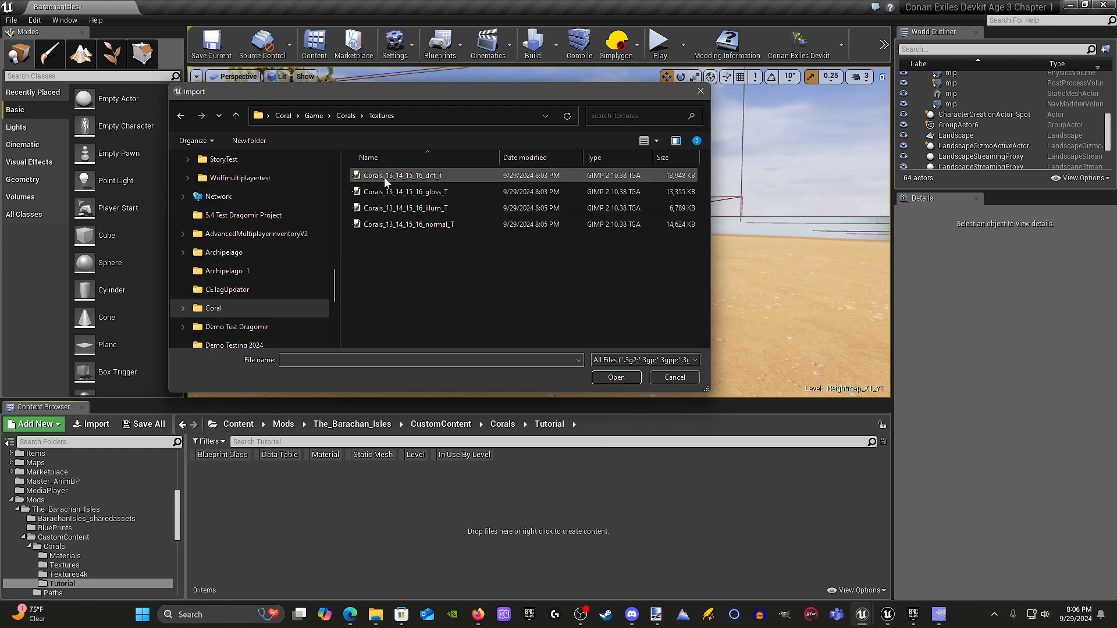
Import the diff, gloss, illum and normal Corals_13_14_15_16 textures together into the Tutorial folder.
{"action": "left_click", "coordinate": [398, 176]}
{"action": "left_click", "coordinate": [406, 190], "text": "ctrl"}
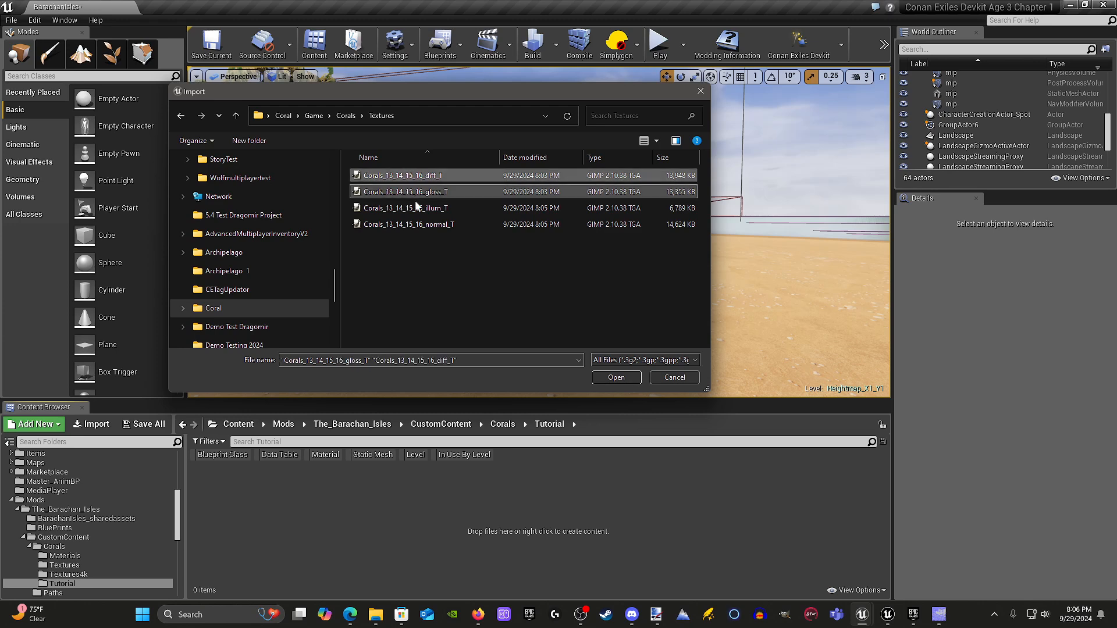
{"action": "left_click", "coordinate": [418, 208], "text": "ctrl"}
{"action": "left_click", "coordinate": [430, 225], "text": "ctrl"}
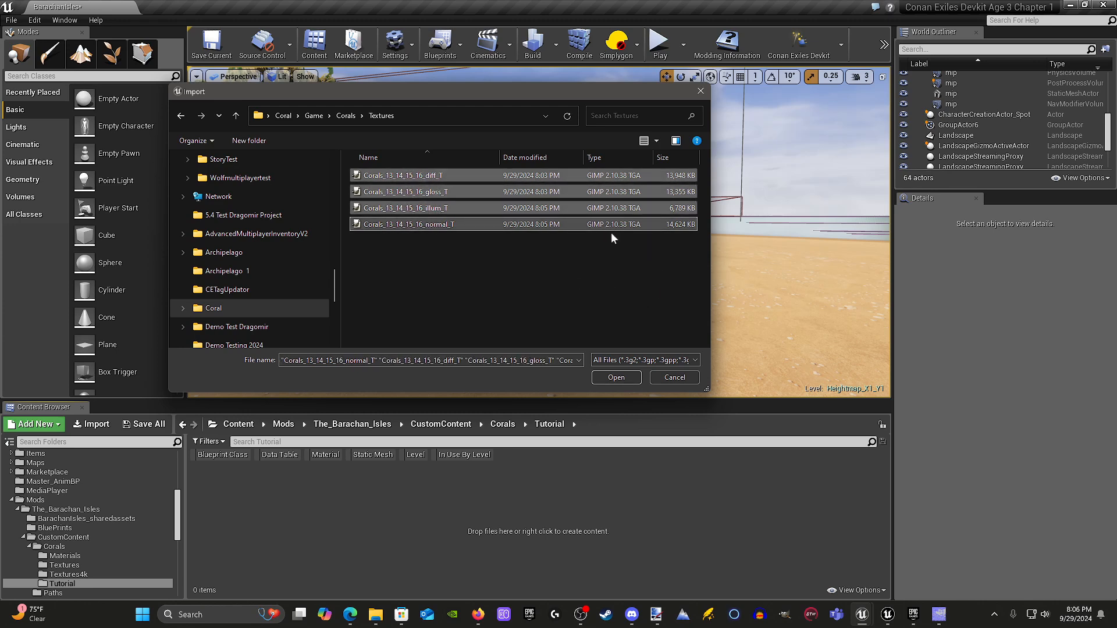
{"action": "left_click", "coordinate": [615, 378]}
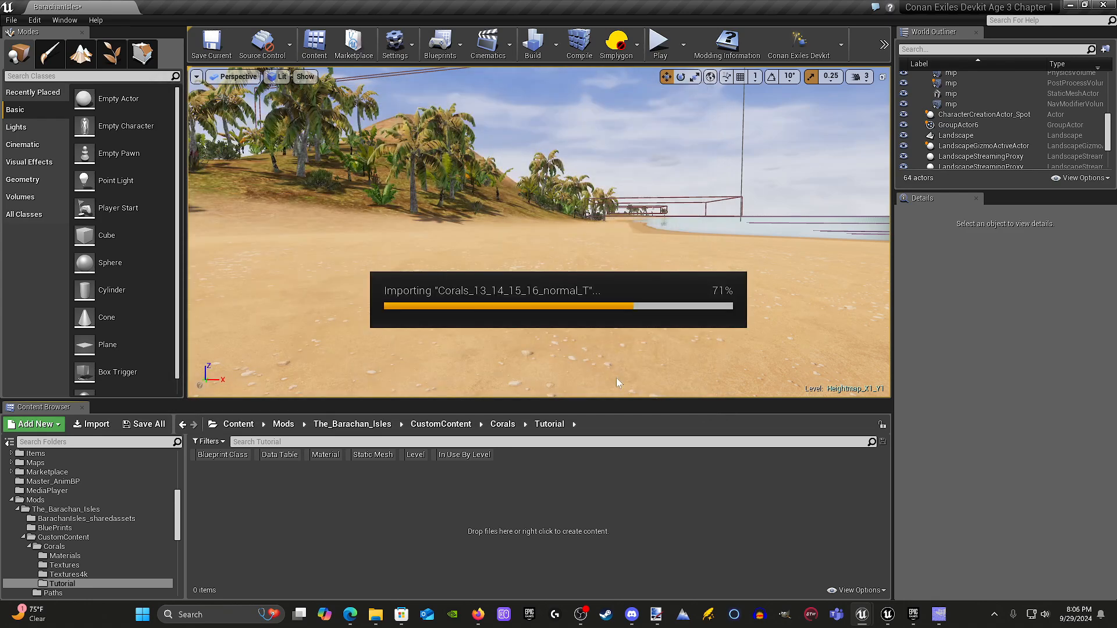
{"action": "left_click", "coordinate": [291, 567]}
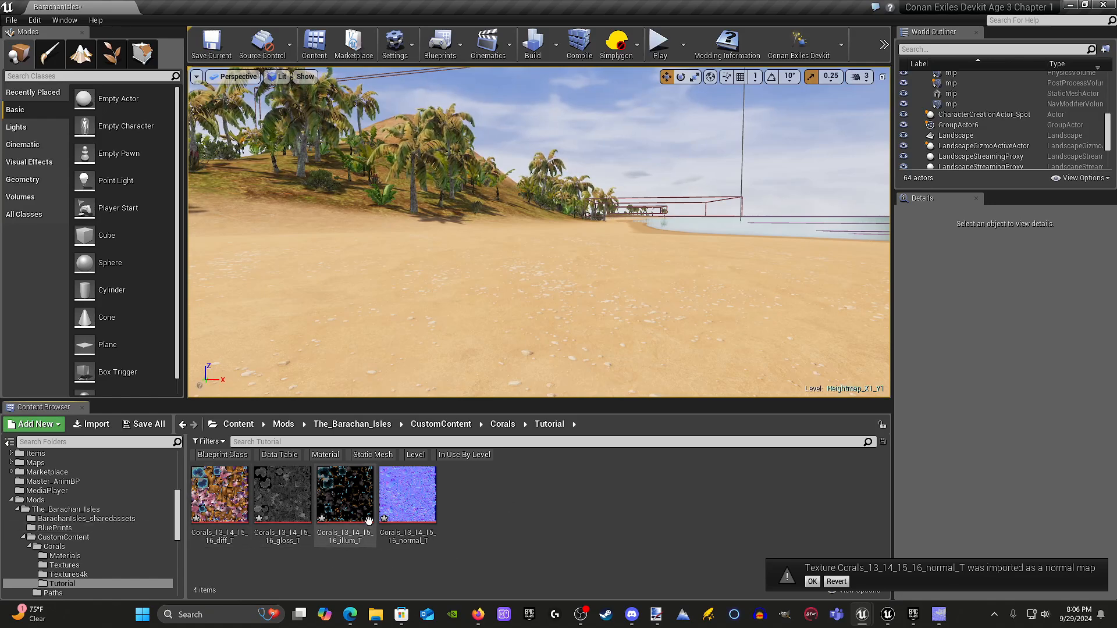
Save all modified assets, then open the Materials folder under Corals in the mod's CustomContent.
{"action": "left_click", "coordinate": [144, 424]}
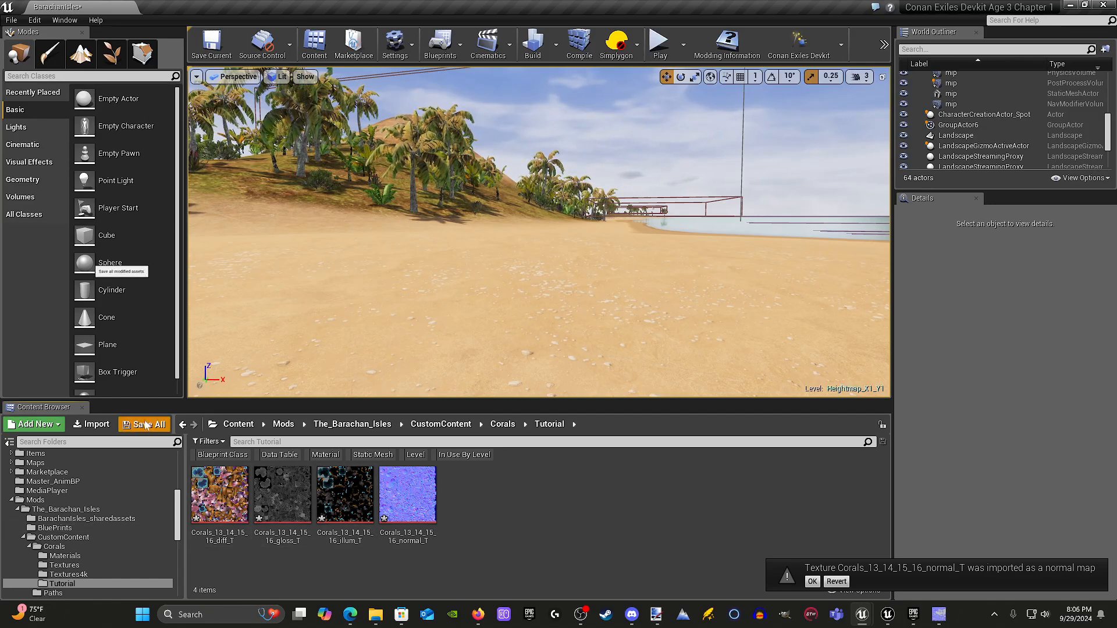
{"action": "left_click", "coordinate": [657, 407]}
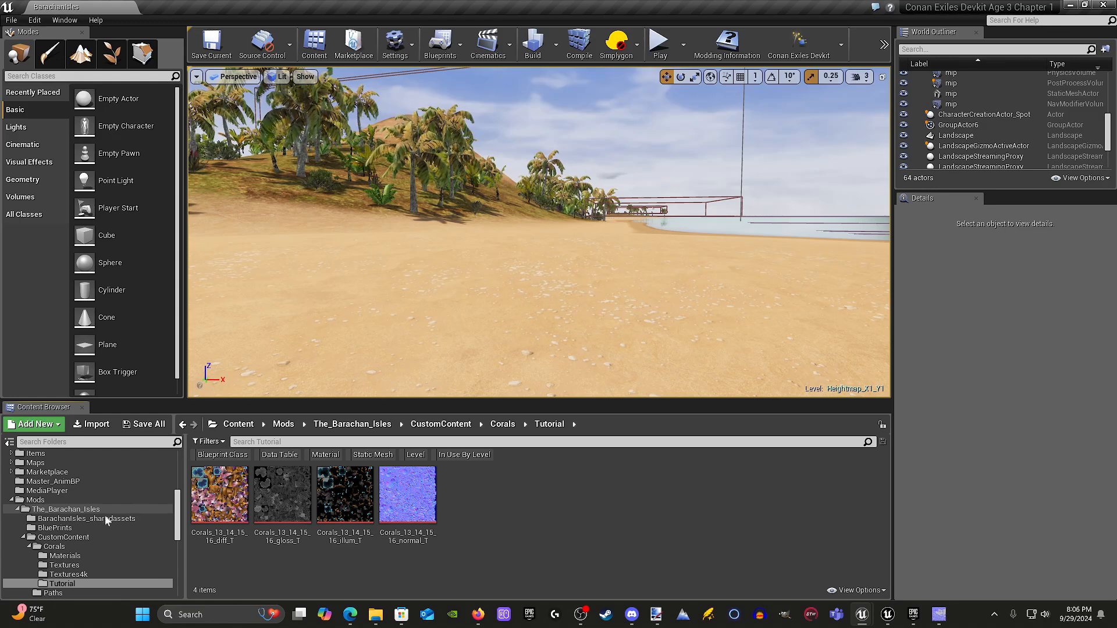
{"action": "left_click", "coordinate": [97, 555]}
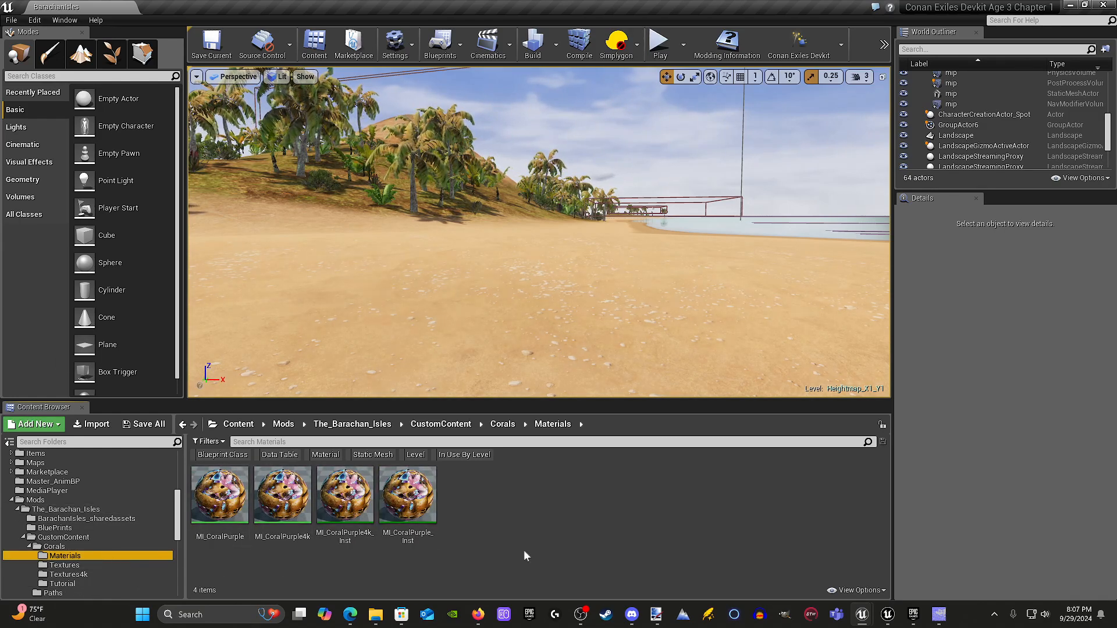
{"action": "left_click", "coordinate": [441, 425]}
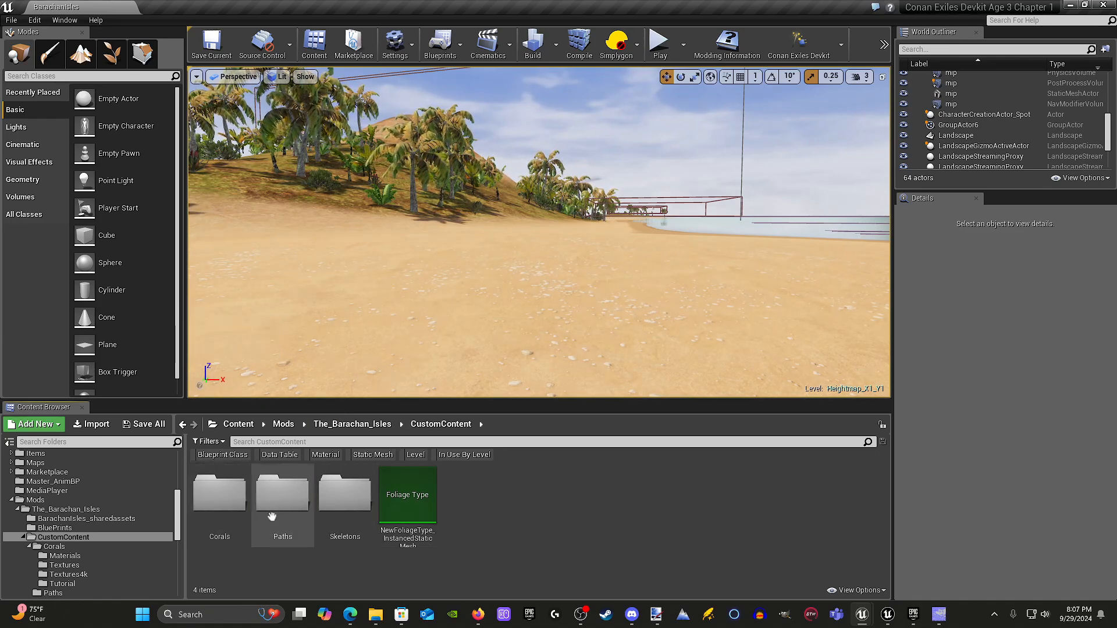
{"action": "double_click", "coordinate": [221, 508]}
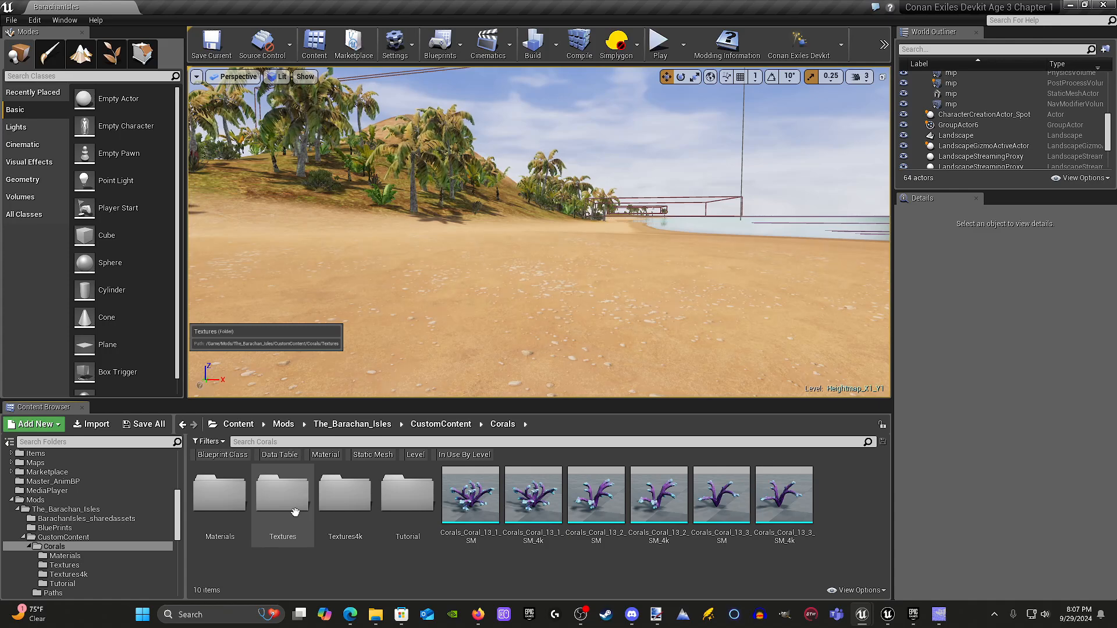
{"action": "double_click", "coordinate": [228, 509]}
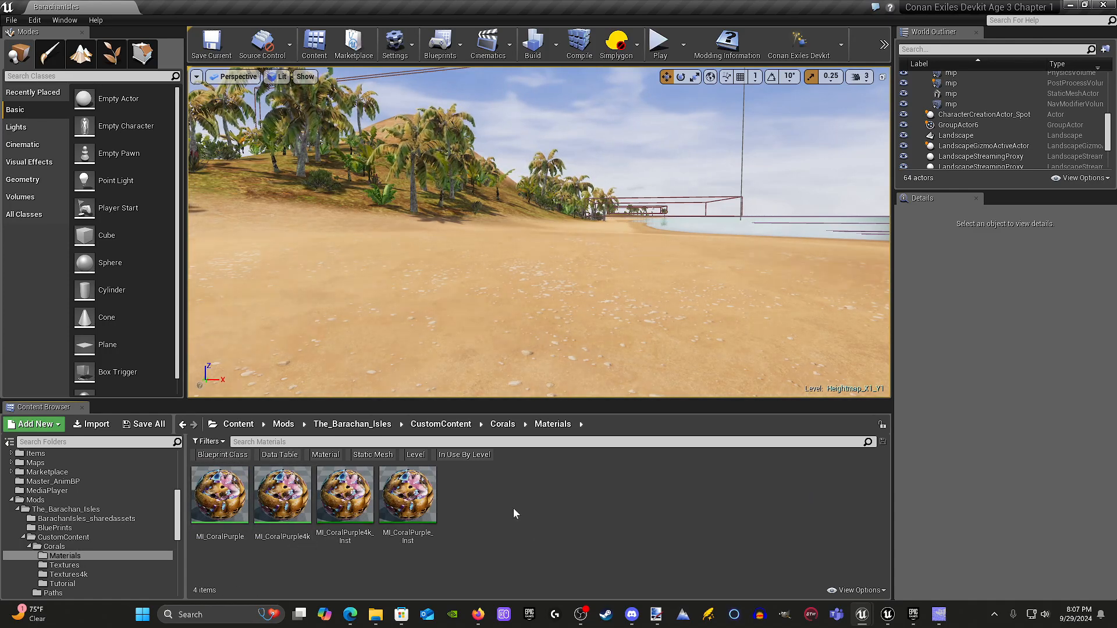
Create a new material named MI_CoralPurple2k in the Corals > Materials folder.
{"action": "right_click", "coordinate": [485, 490]}
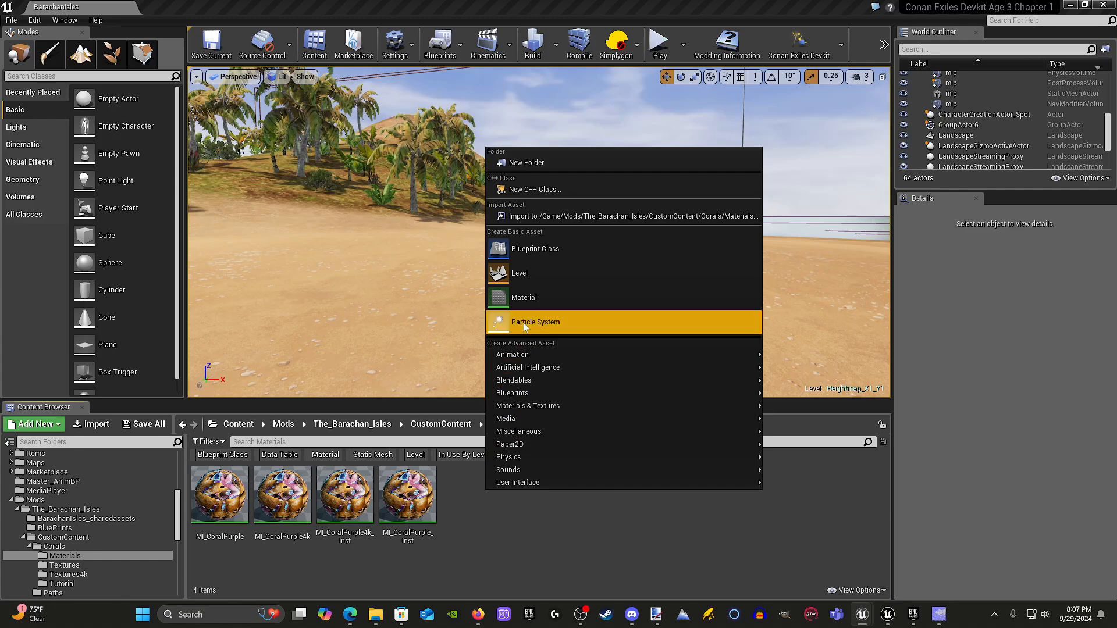
{"action": "left_click", "coordinate": [553, 297]}
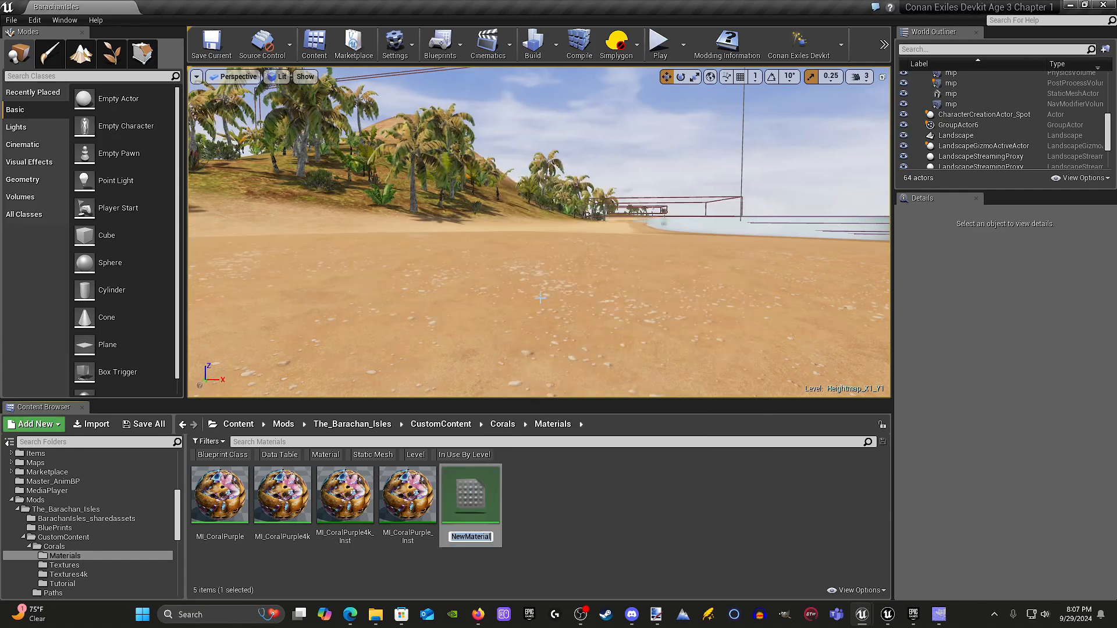
{"action": "key", "text": "BackSpace"}
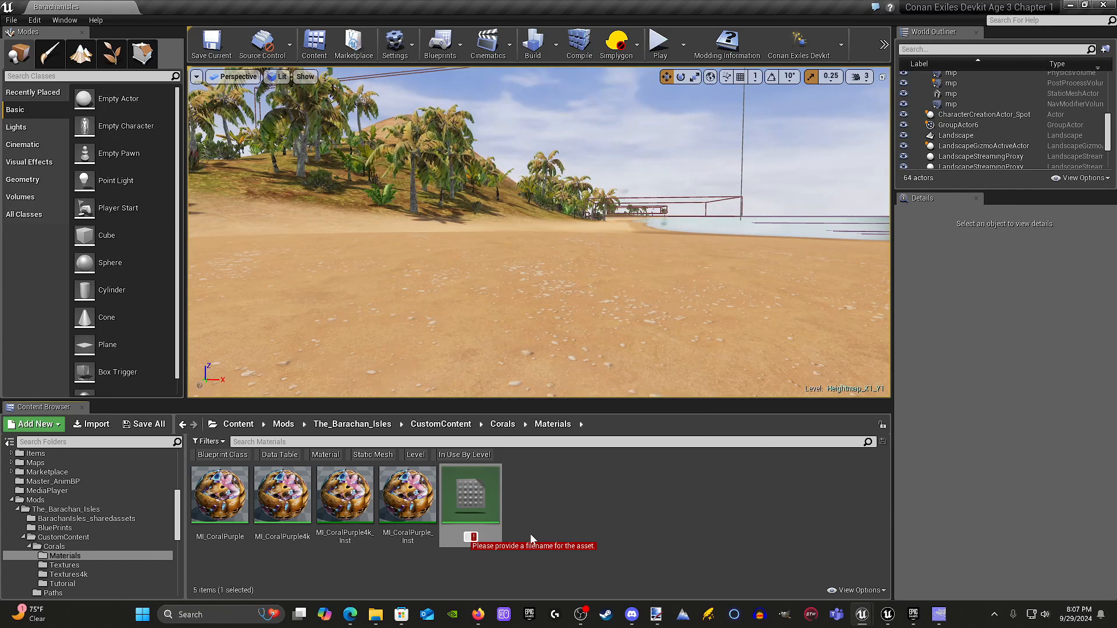
{"action": "type", "text": "MI"}
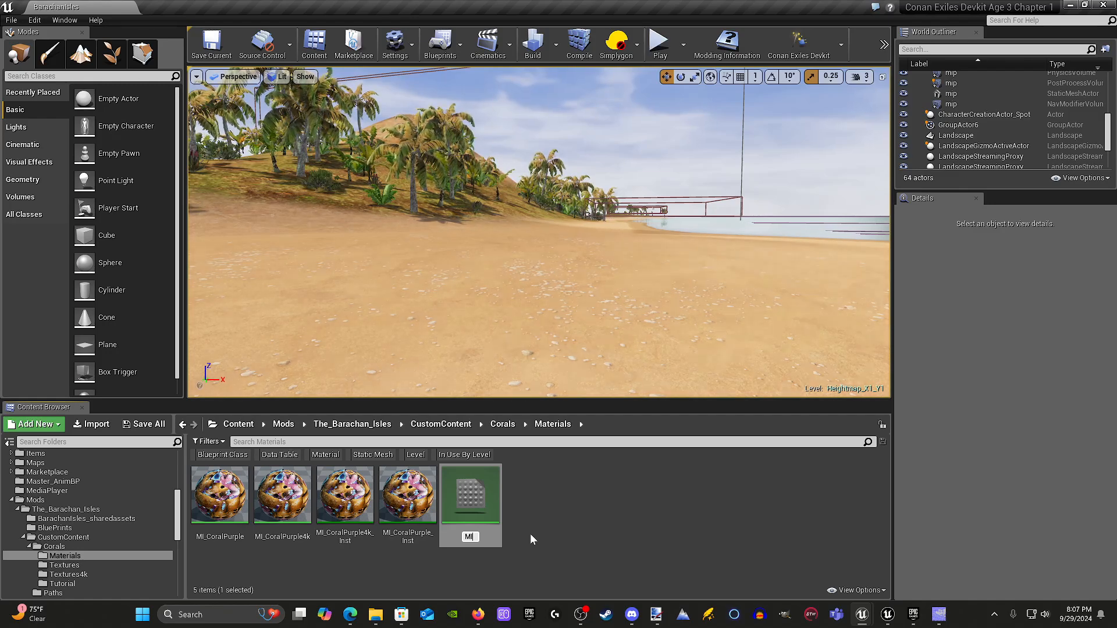
{"action": "type", "text": "_Coral"}
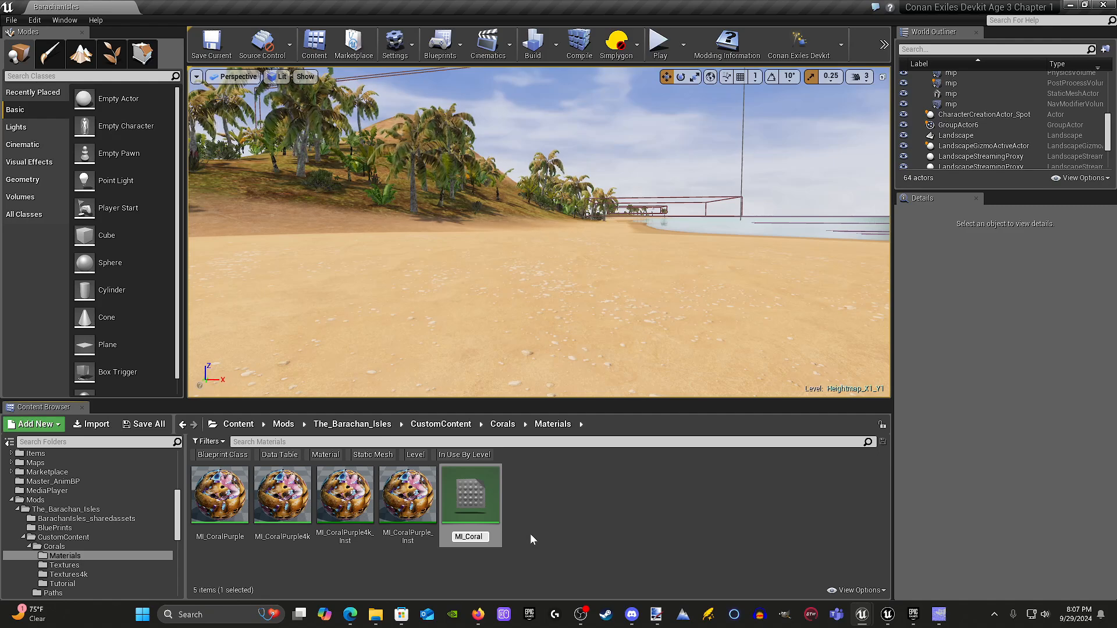
{"action": "type", "text": "Purple"}
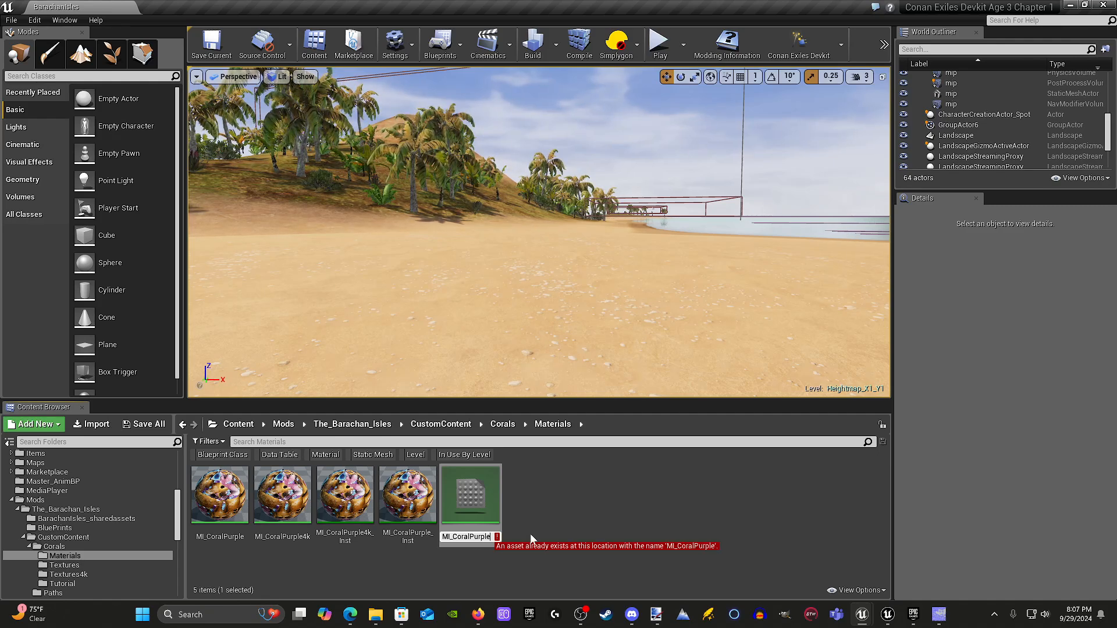
{"action": "type", "text": "2k"}
{"action": "key", "text": "Return"}
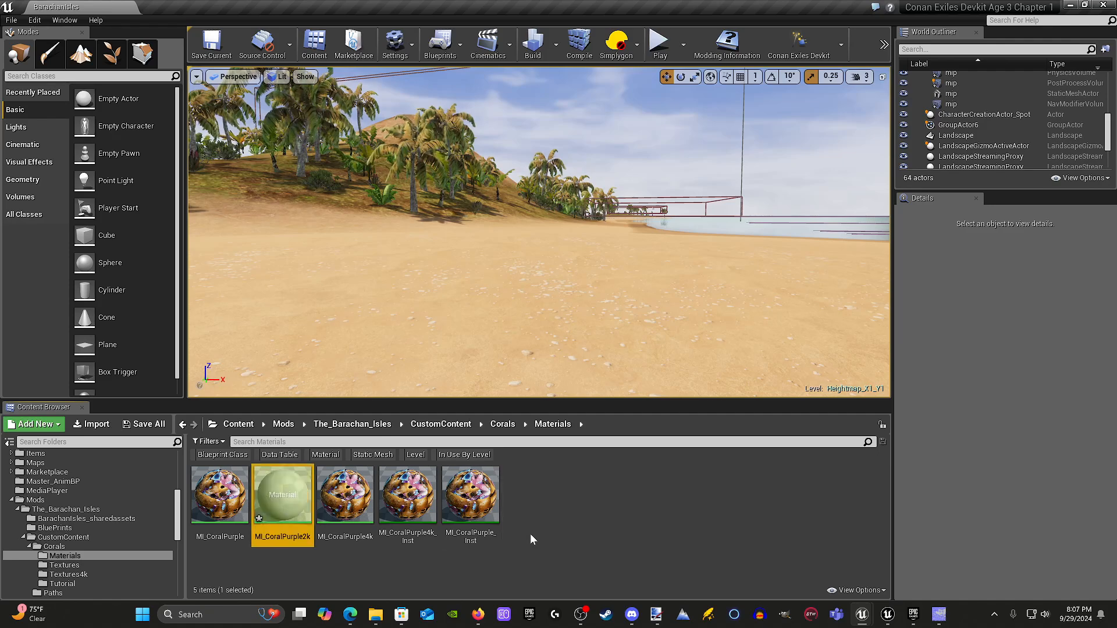
Open MI_CoralPurple2k for editing and arrange a second Content Browser window beside the material graph.
{"action": "double_click", "coordinate": [282, 495]}
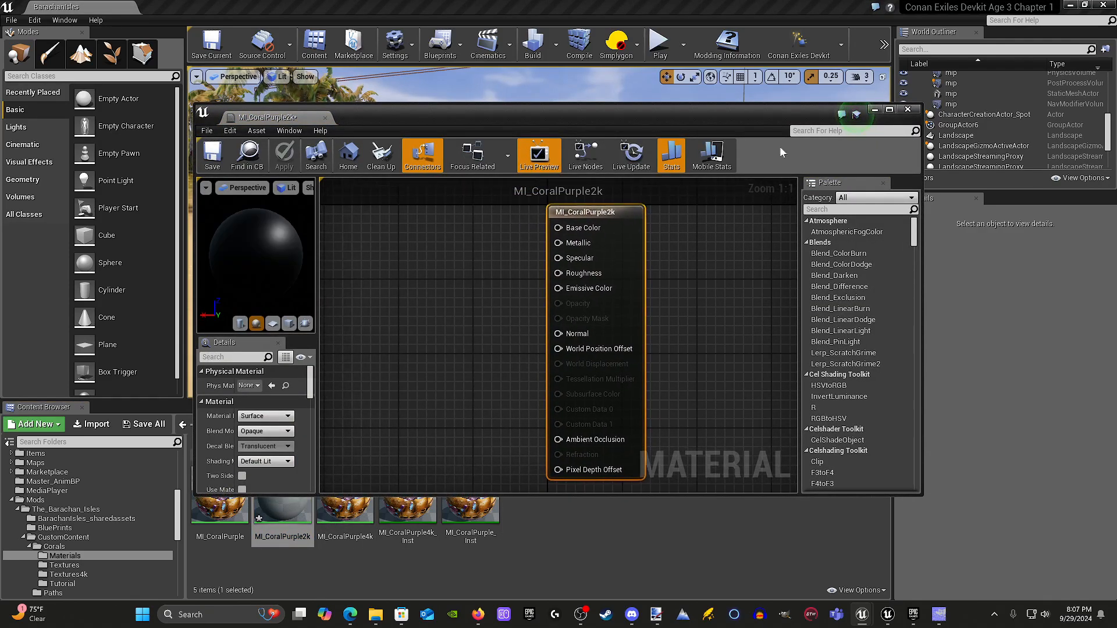
{"action": "left_click_drag", "start_coordinate": [759, 107], "coordinate": [890, 45]}
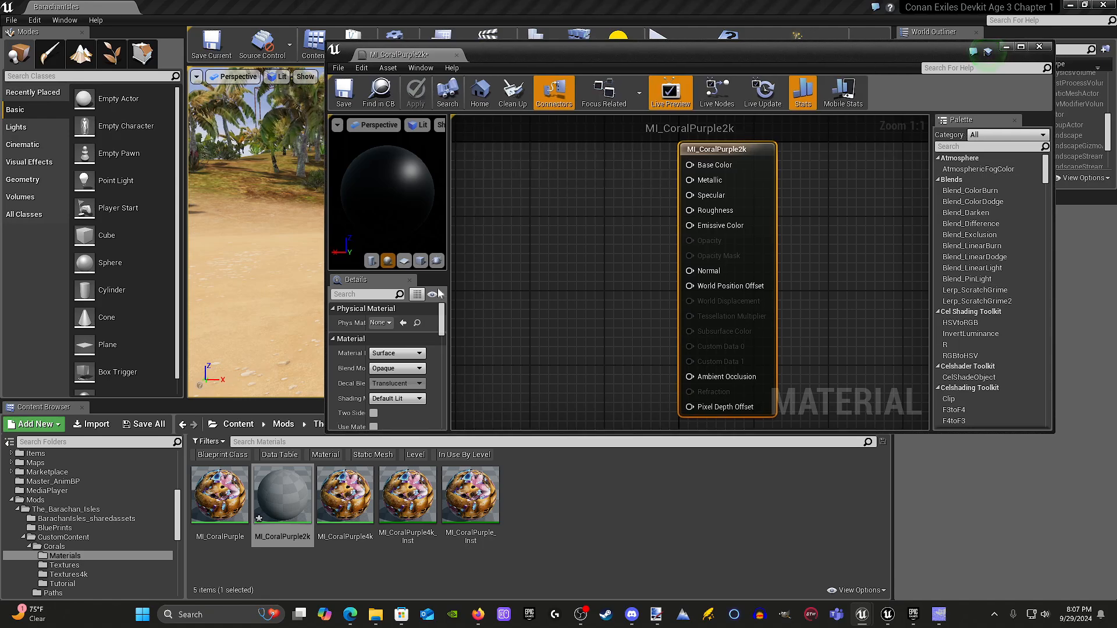
{"action": "left_click", "coordinate": [64, 21]}
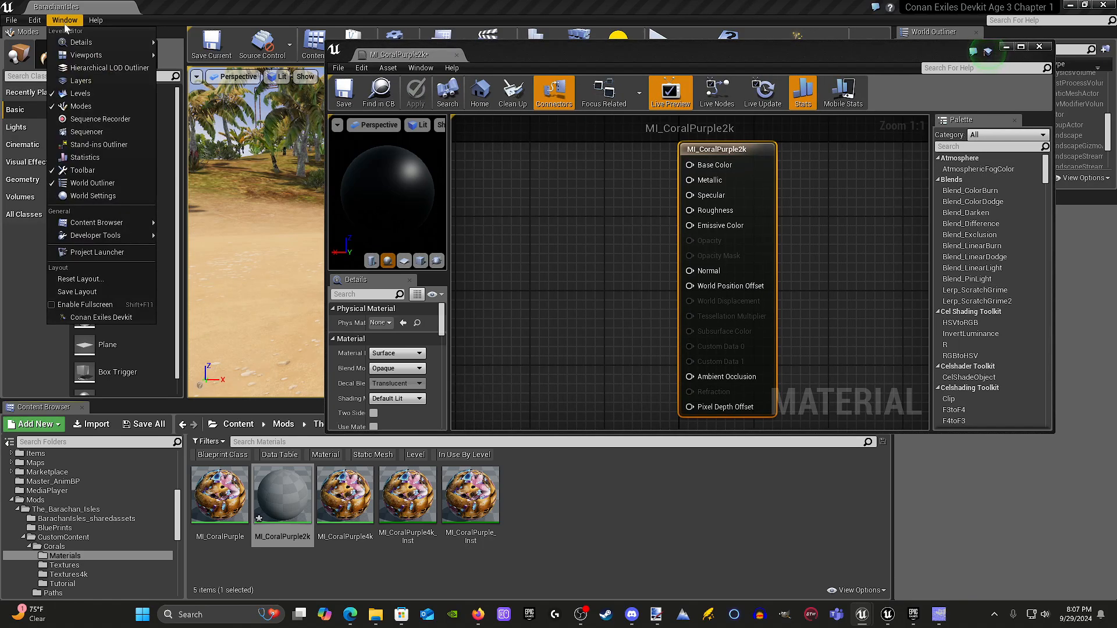
{"action": "mouse_move", "coordinate": [97, 223]}
{"action": "left_click", "coordinate": [224, 239]}
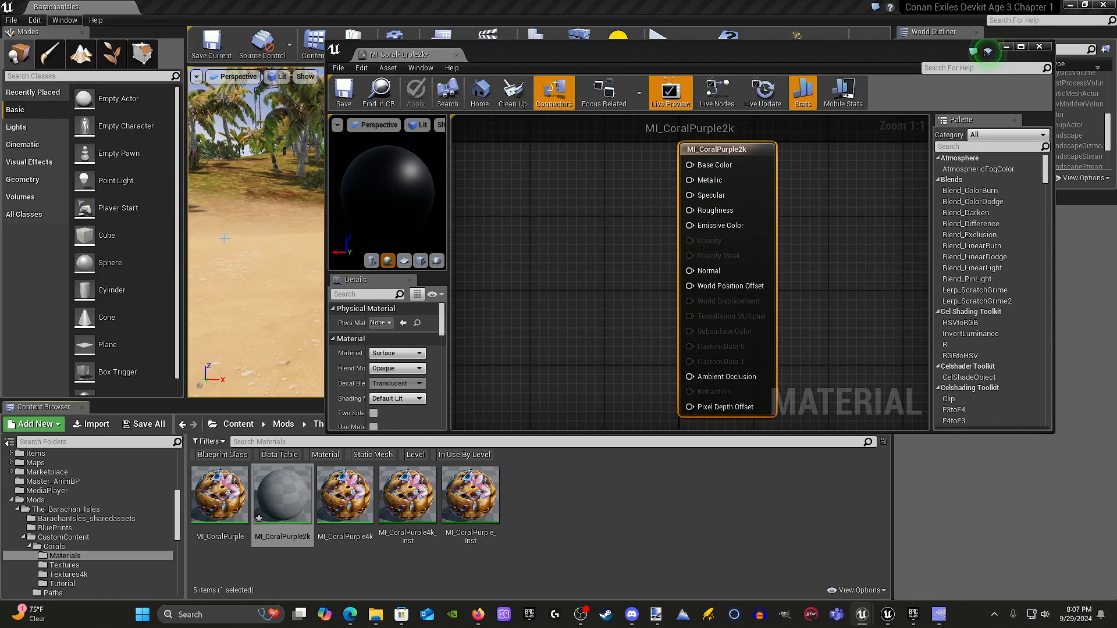
{"action": "left_click_drag", "start_coordinate": [577, 130], "coordinate": [334, 181]}
{"action": "left_click_drag", "start_coordinate": [466, 183], "coordinate": [470, 209]}
{"action": "left_click_drag", "start_coordinate": [755, 53], "coordinate": [825, 52]}
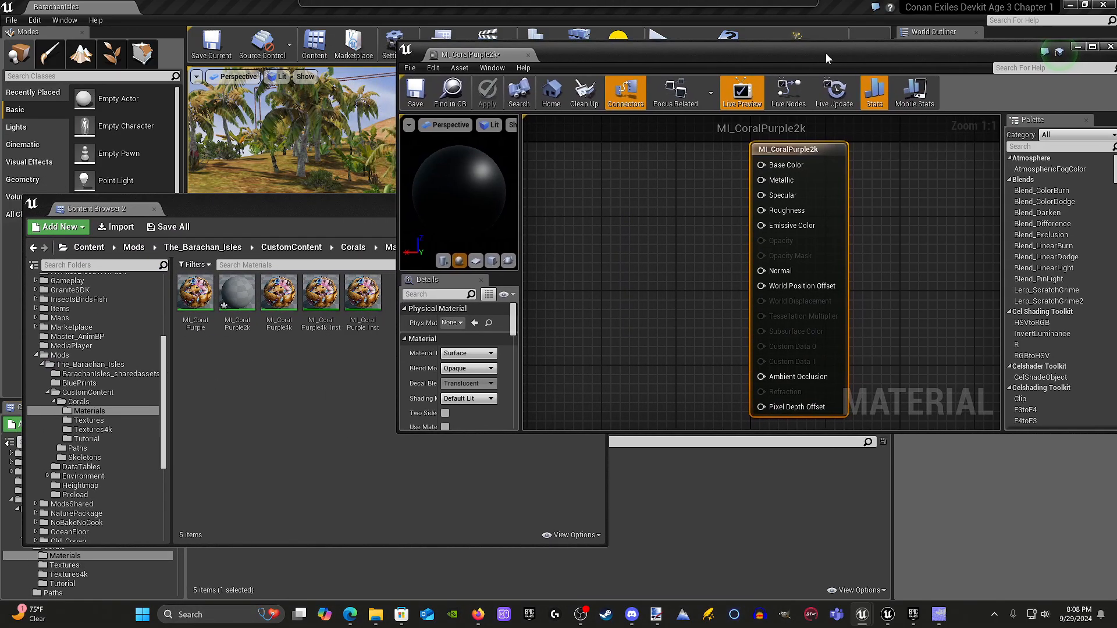
{"action": "left_click", "coordinate": [390, 206]}
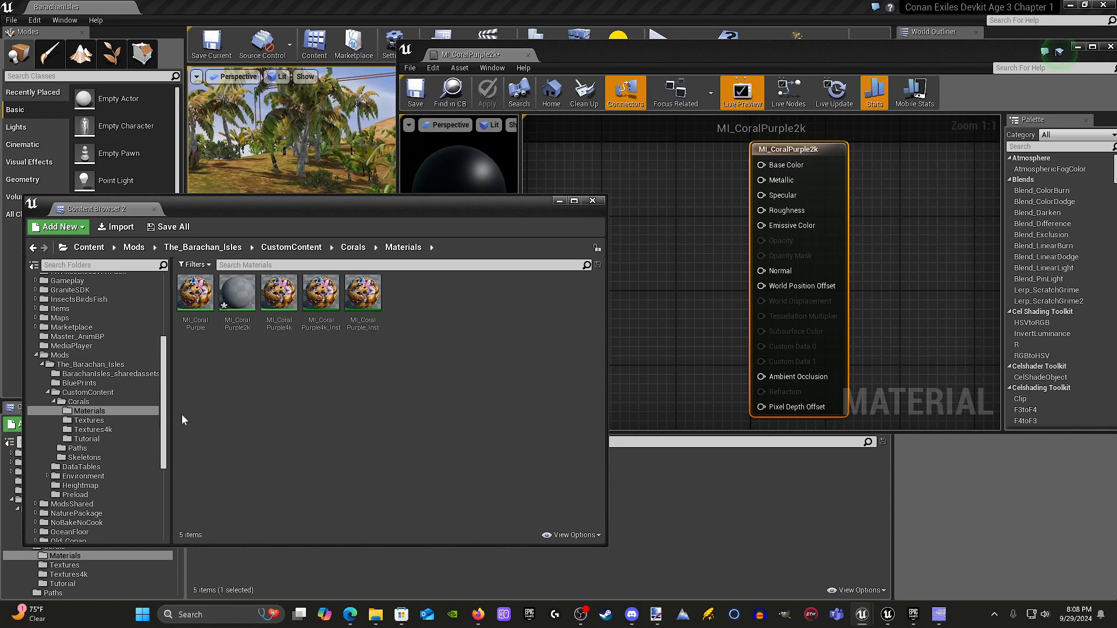
Add the diff, gloss, illum and normal Corals_13_14_15_16 textures from the Tutorial folder to the MI_CoralPurple2k graph.
{"action": "left_click", "coordinate": [111, 420]}
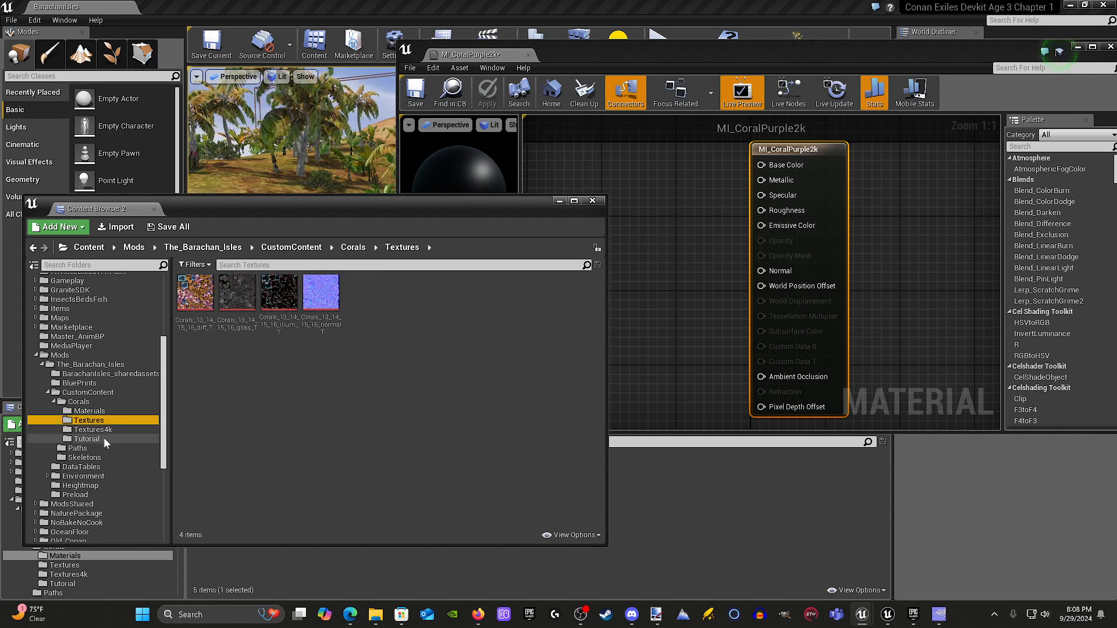
{"action": "left_click", "coordinate": [100, 440]}
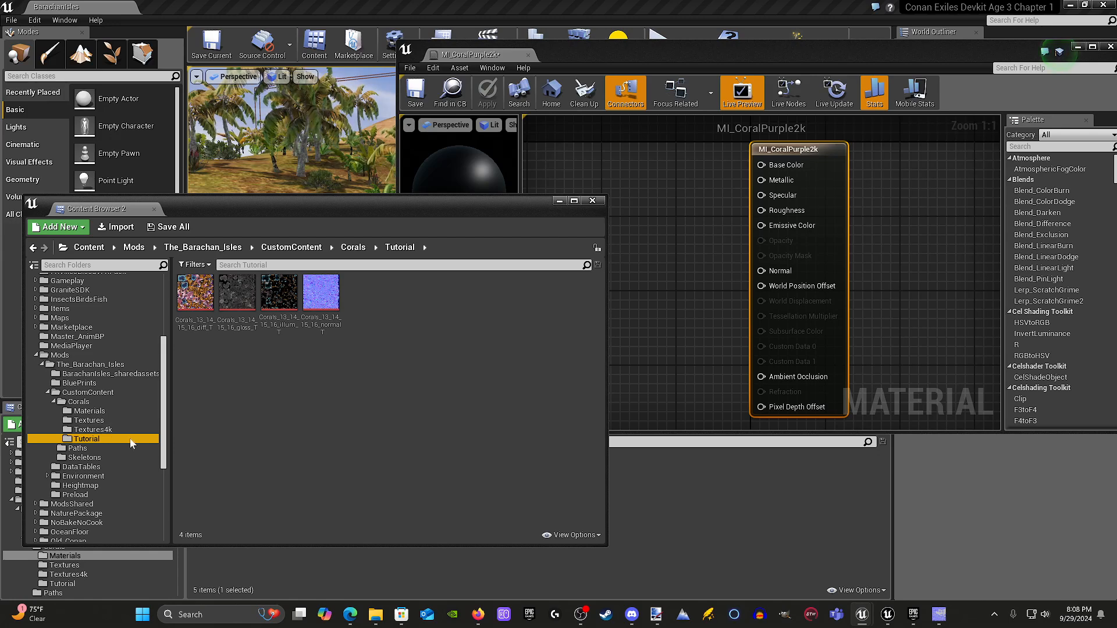
{"action": "left_click", "coordinate": [195, 294]}
{"action": "left_click", "coordinate": [241, 303], "text": "ctrl"}
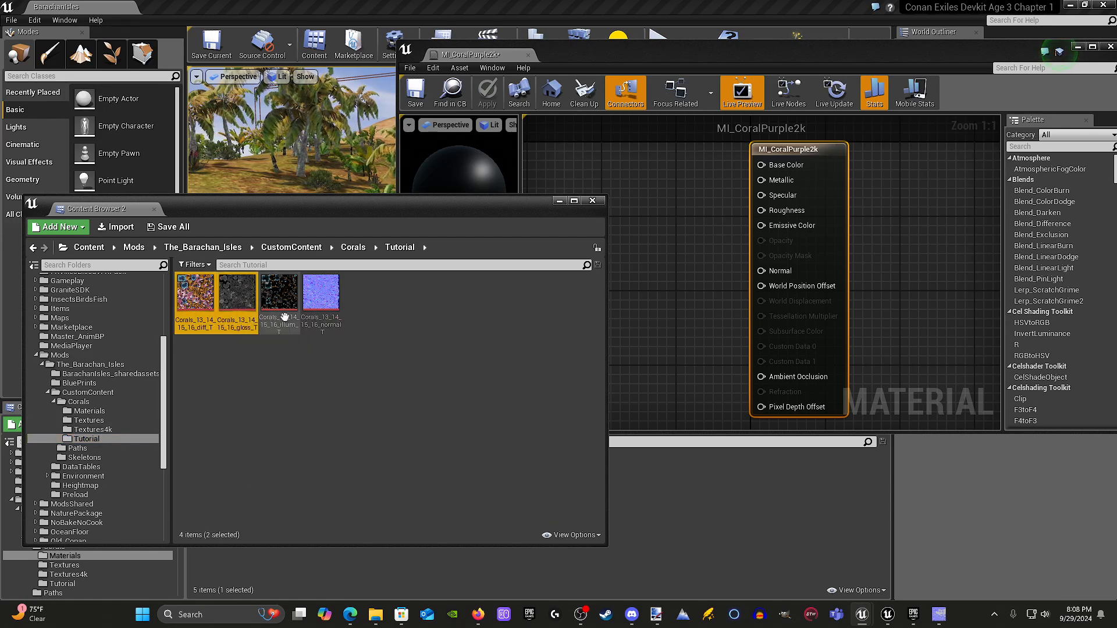
{"action": "left_click", "coordinate": [279, 297], "text": "ctrl"}
{"action": "left_click", "coordinate": [319, 314], "text": "ctrl"}
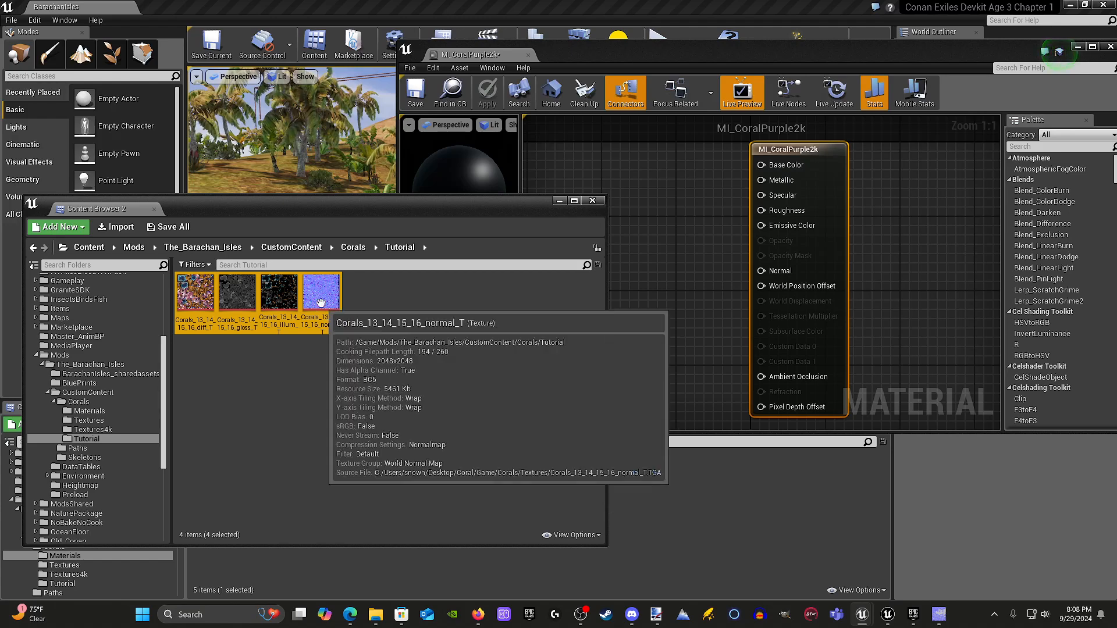
{"action": "left_click_drag", "start_coordinate": [319, 314], "coordinate": [661, 222]}
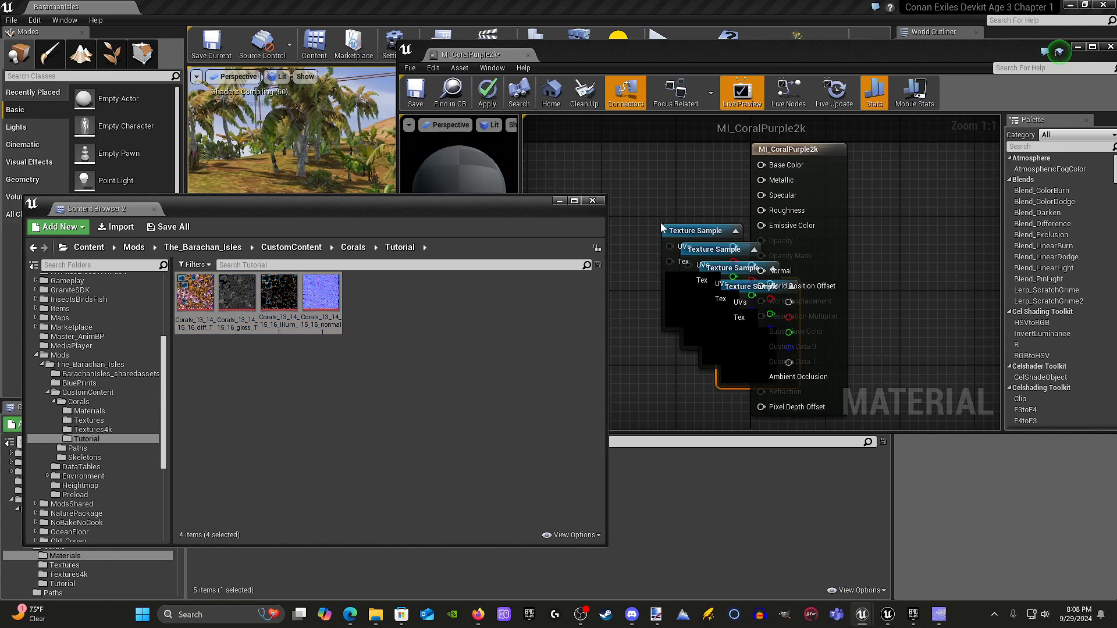
Minimize the second Content Browser and maximize the MI_CoralPurple2k material editor.
{"action": "left_click", "coordinate": [561, 202]}
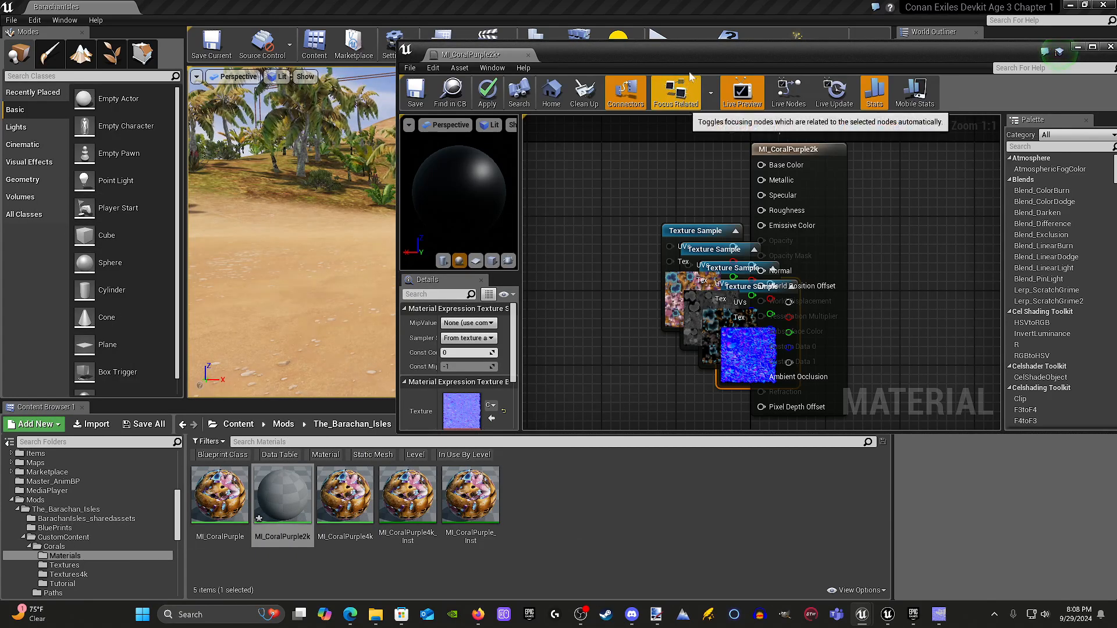
{"action": "left_click_drag", "start_coordinate": [729, 56], "coordinate": [554, 73]}
{"action": "left_click", "coordinate": [918, 66]}
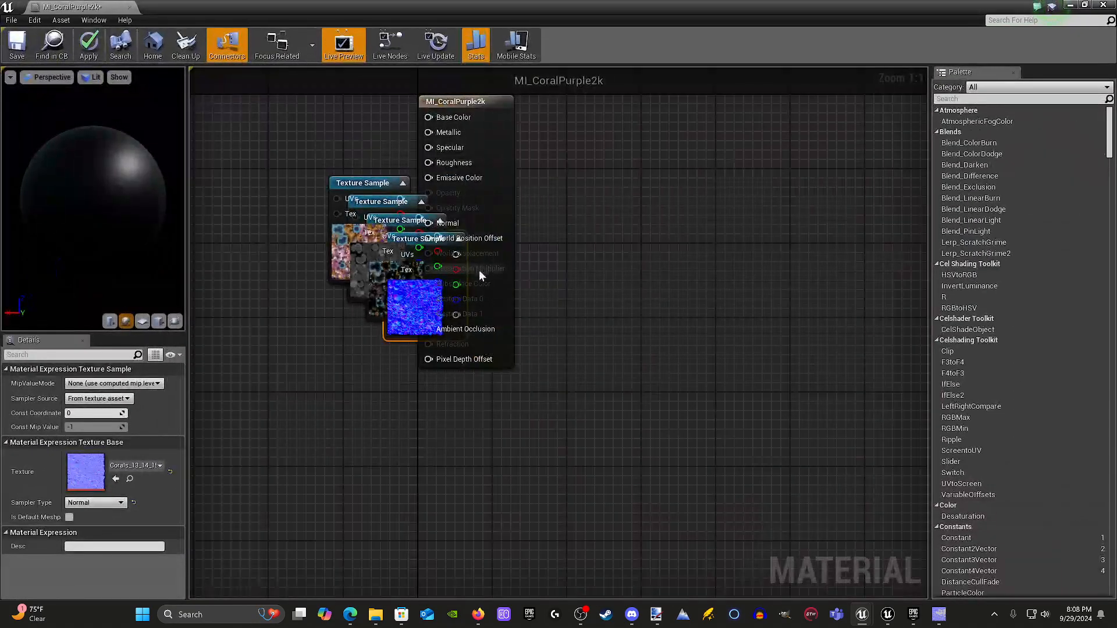
Line up the diff, gloss, illum and normal texture samples in a column beside the material node, then select the gloss sample.
{"action": "left_click_drag", "start_coordinate": [471, 286], "coordinate": [303, 105]}
{"action": "right_click_drag", "start_coordinate": [404, 188], "coordinate": [453, 233]}
{"action": "left_click_drag", "start_coordinate": [355, 149], "coordinate": [353, 123]}
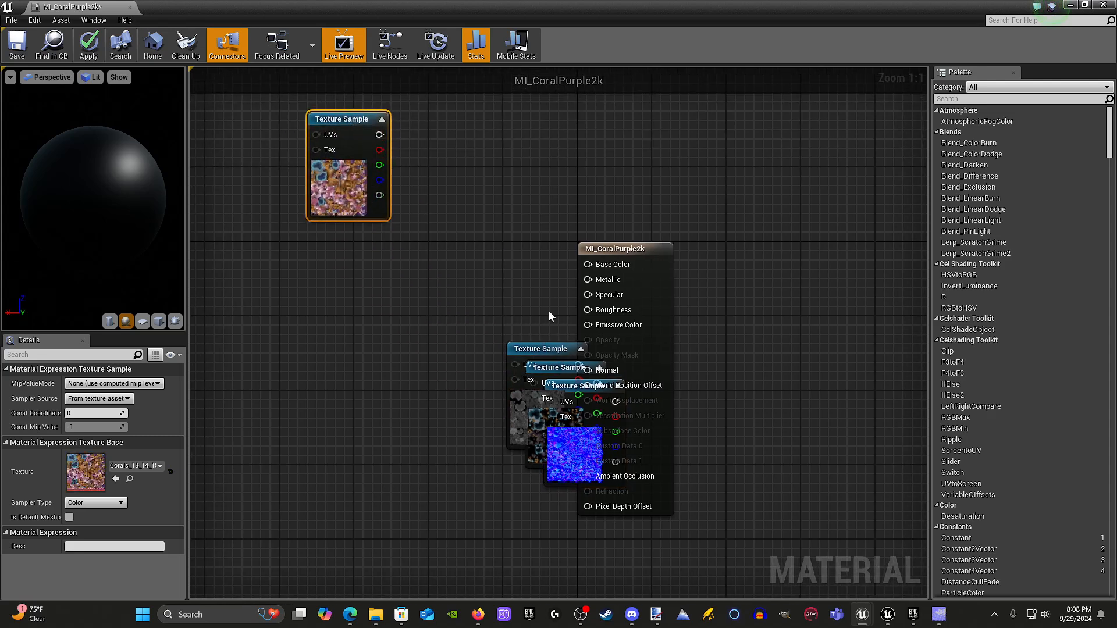
{"action": "left_click_drag", "start_coordinate": [525, 348], "coordinate": [320, 251]}
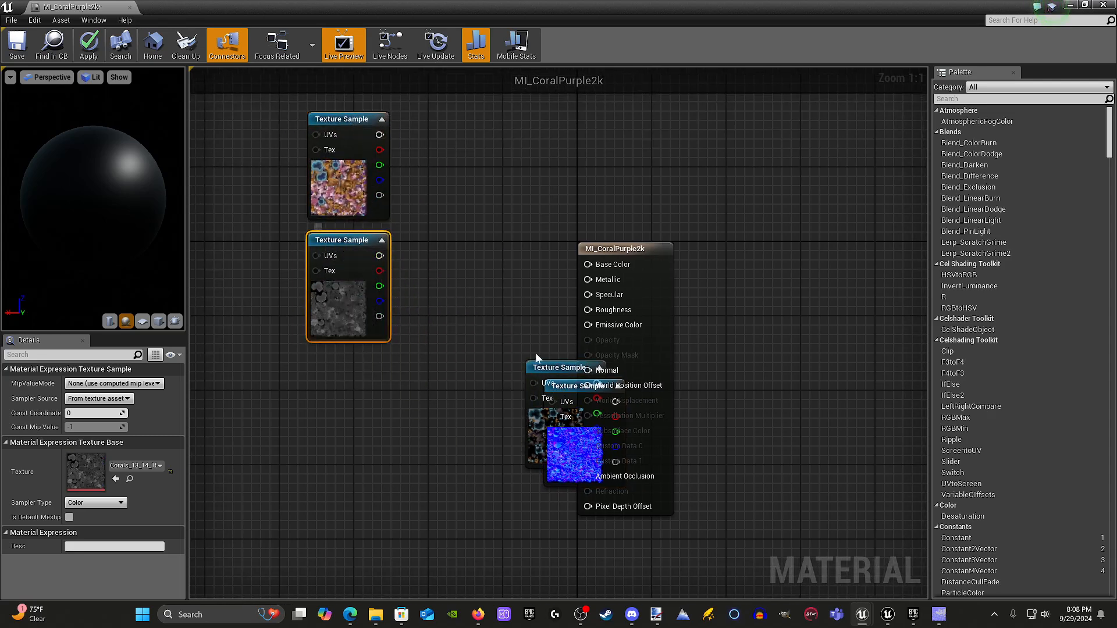
{"action": "left_click_drag", "start_coordinate": [550, 367], "coordinate": [331, 370]}
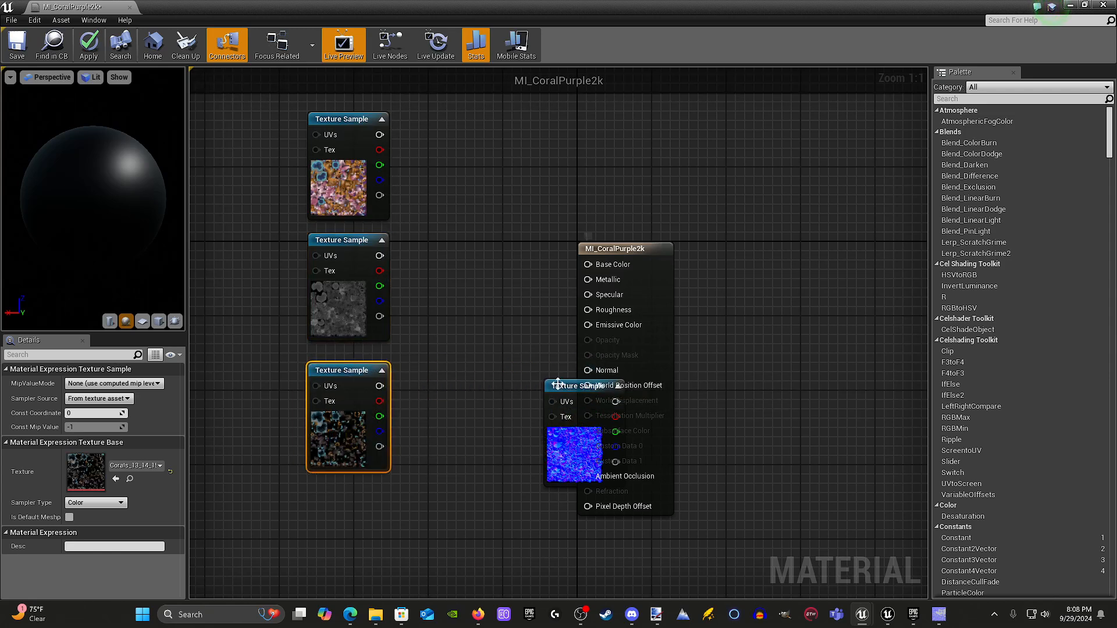
{"action": "left_click_drag", "start_coordinate": [557, 385], "coordinate": [312, 500]}
{"action": "right_click_drag", "start_coordinate": [437, 516], "coordinate": [442, 469]}
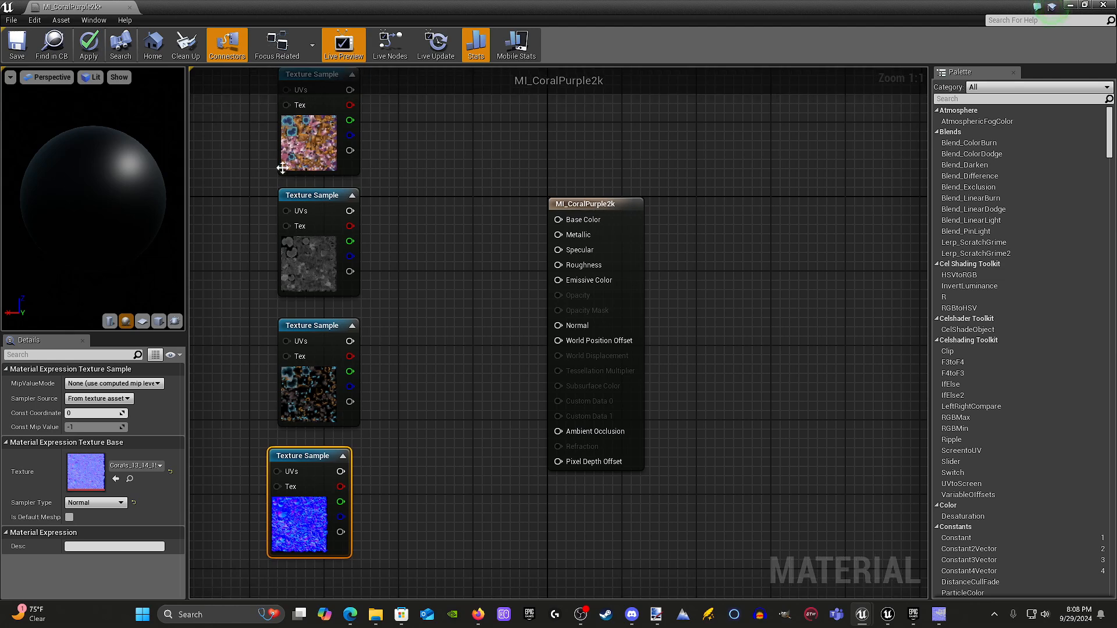
{"action": "left_click", "coordinate": [342, 298]}
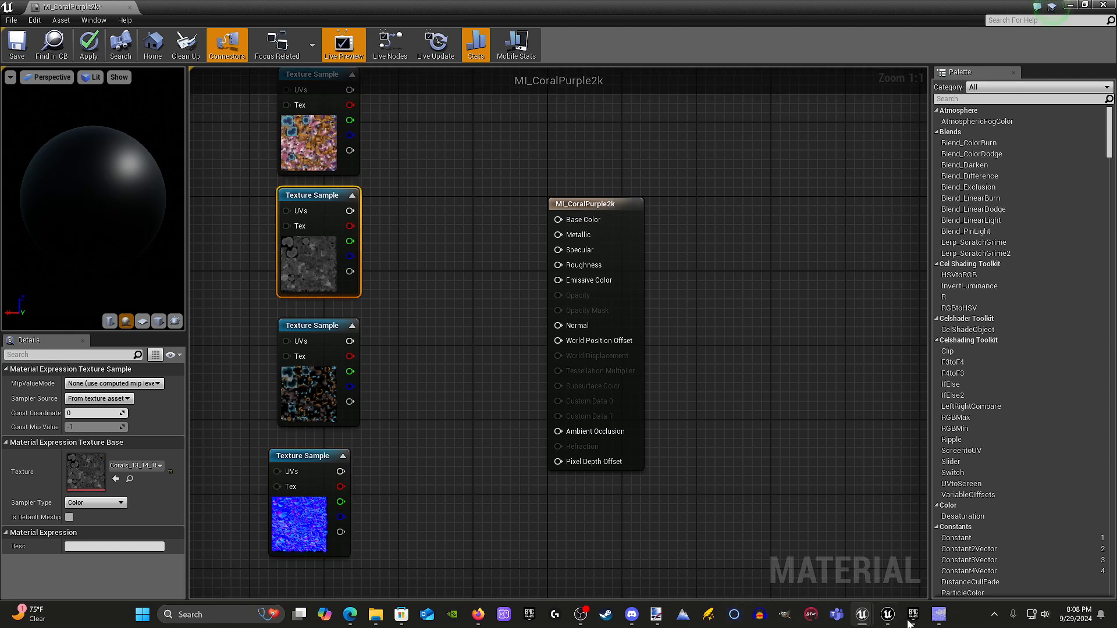
Switch to the AutoLandscape project in Unreal Editor and open the Corals1_M material from Corals > Materials.
{"action": "left_click", "coordinate": [888, 616]}
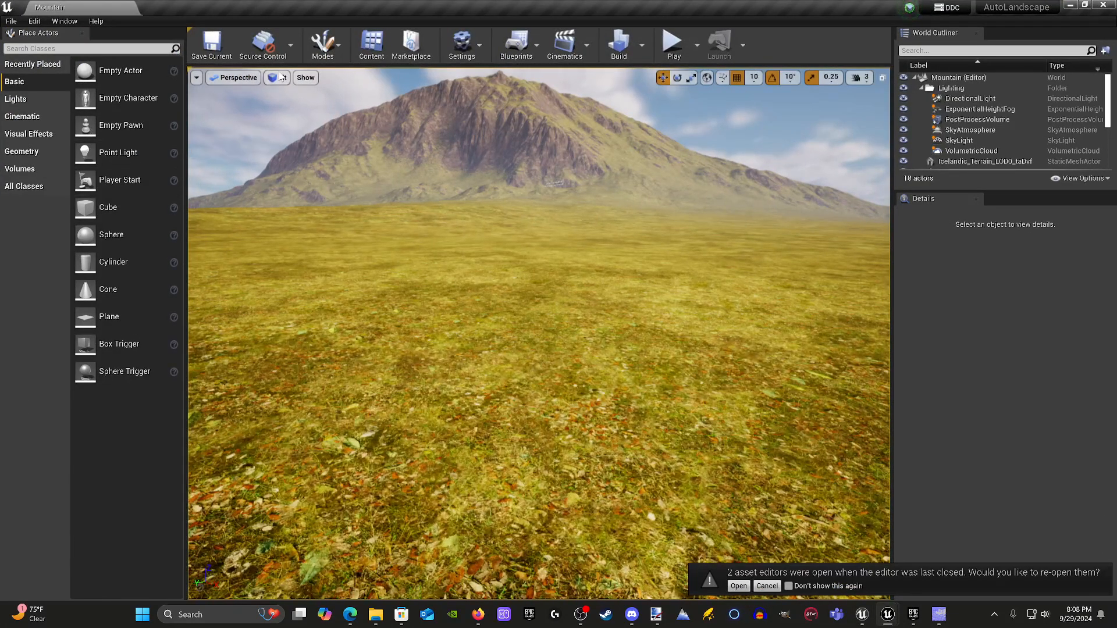
{"action": "left_click", "coordinate": [370, 42]}
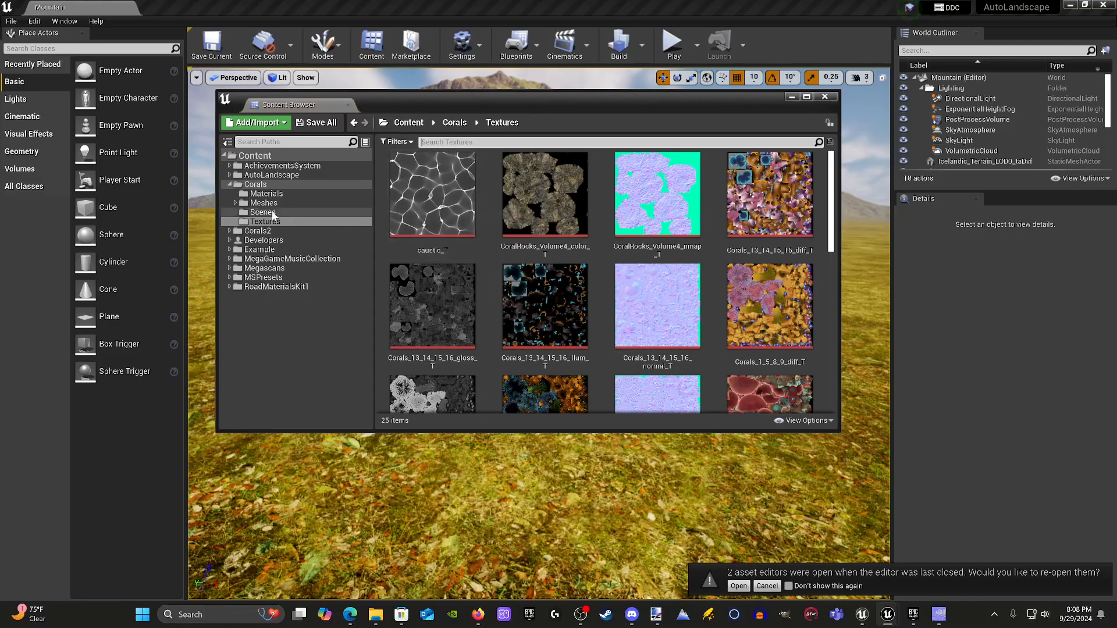
{"action": "left_click", "coordinate": [266, 194]}
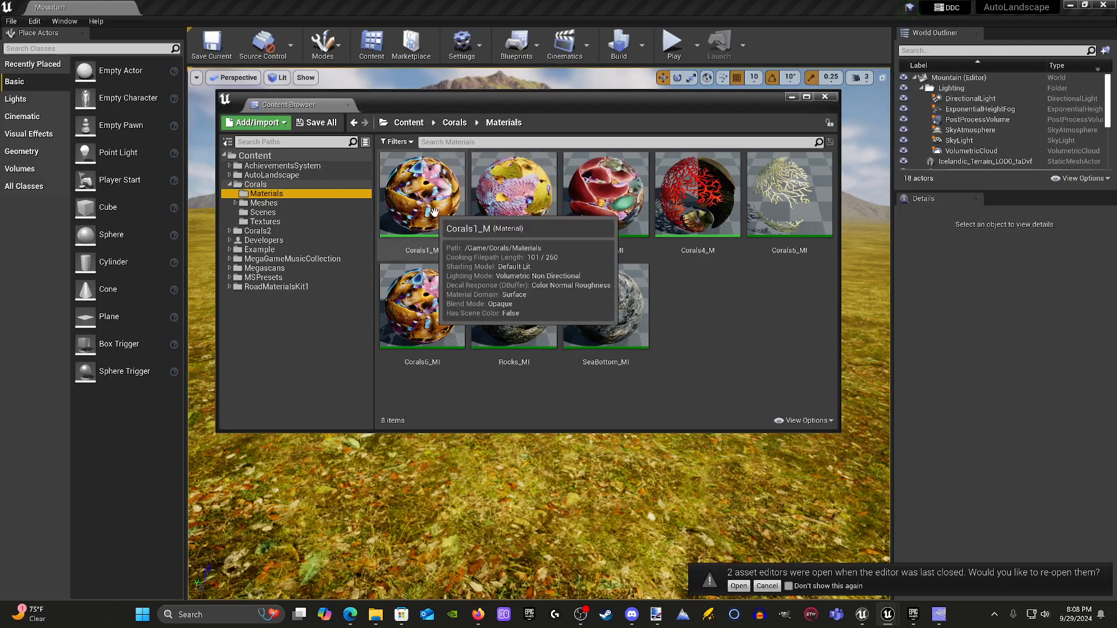
{"action": "double_click", "coordinate": [436, 217]}
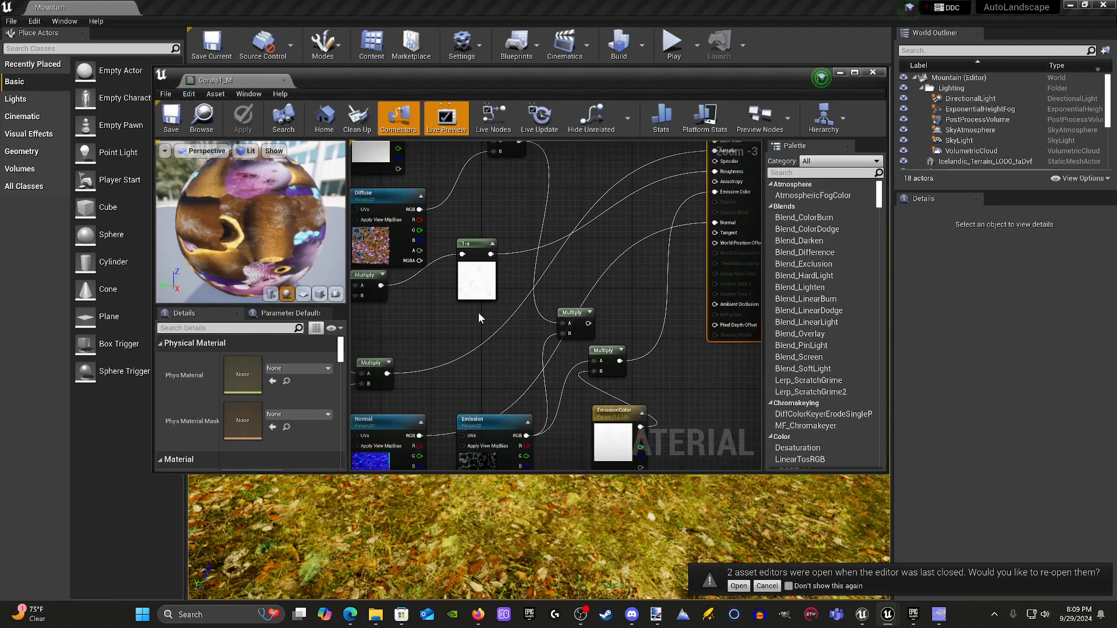
Reposition the Emission texture parameter near its Multiply nodes in the Corals1_M graph.
{"action": "scroll", "coordinate": [596, 305], "scroll_direction": "up", "scroll_amount": 2}
{"action": "mouse_move", "coordinate": [593, 312]}
{"action": "right_mouse_down"}
{"action": "mouse_move", "coordinate": [369, 425]}
{"action": "mouse_move", "coordinate": [579, 312]}
{"action": "right_mouse_up"}
{"action": "right_click_drag", "start_coordinate": [454, 410], "coordinate": [417, 329]}
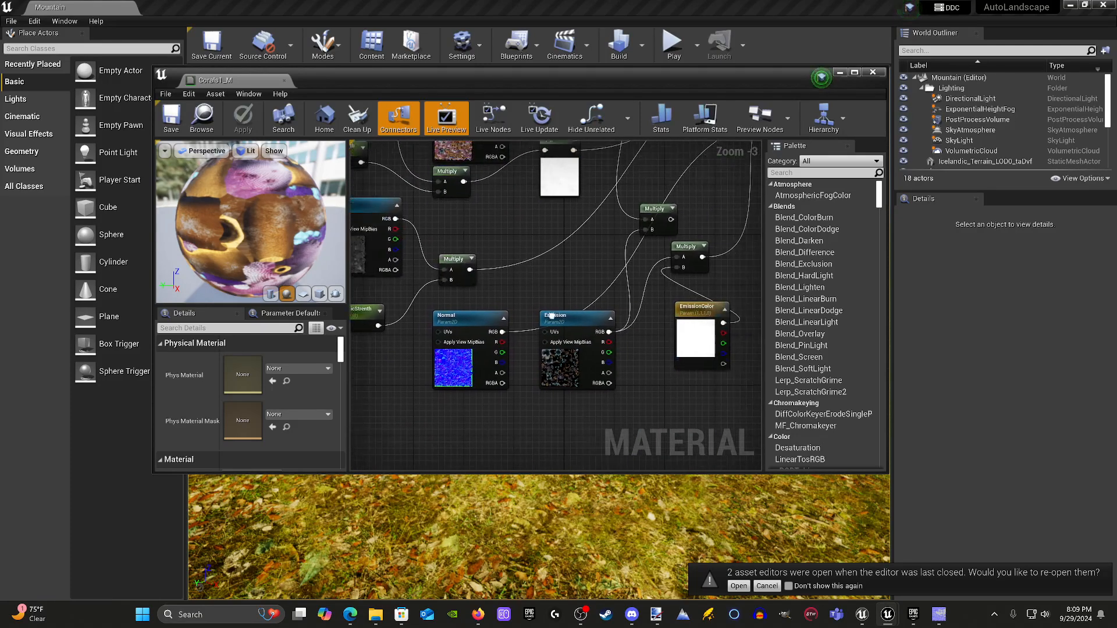
{"action": "right_click_drag", "start_coordinate": [609, 333], "coordinate": [447, 392]}
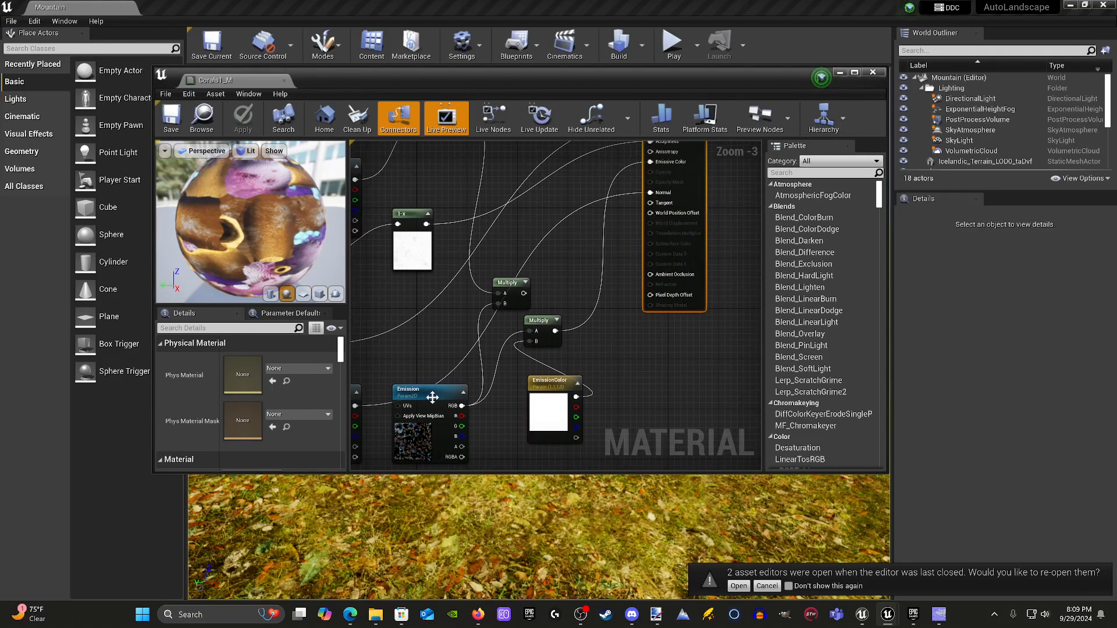
{"action": "left_click_drag", "start_coordinate": [447, 392], "coordinate": [447, 373]}
{"action": "right_click_drag", "start_coordinate": [590, 269], "coordinate": [563, 311]}
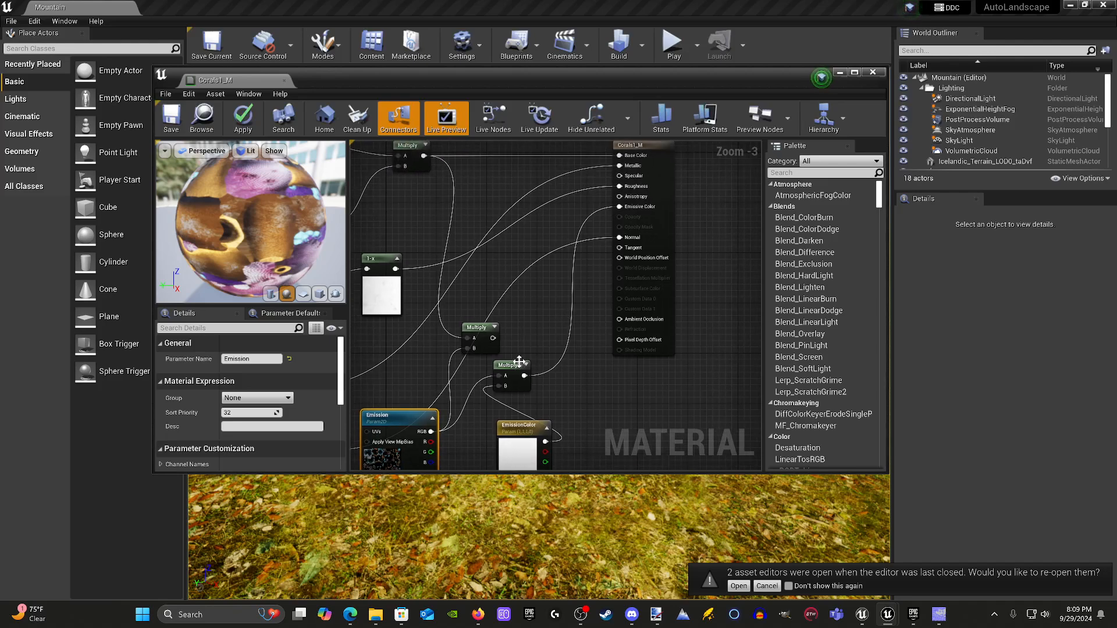
{"action": "right_click_drag", "start_coordinate": [515, 363], "coordinate": [559, 326]}
{"action": "mouse_move", "coordinate": [465, 379]}
{"action": "left_mouse_down"}
{"action": "mouse_move", "coordinate": [458, 362]}
{"action": "mouse_move", "coordinate": [446, 368]}
{"action": "left_mouse_up"}
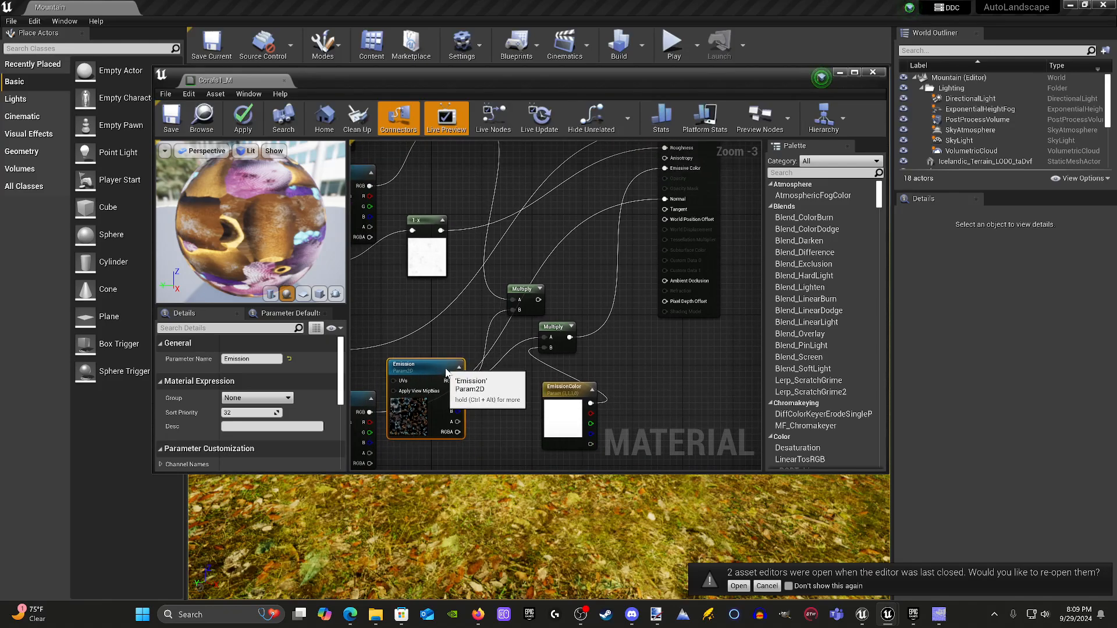
{"action": "right_click_drag", "start_coordinate": [499, 304], "coordinate": [525, 364]}
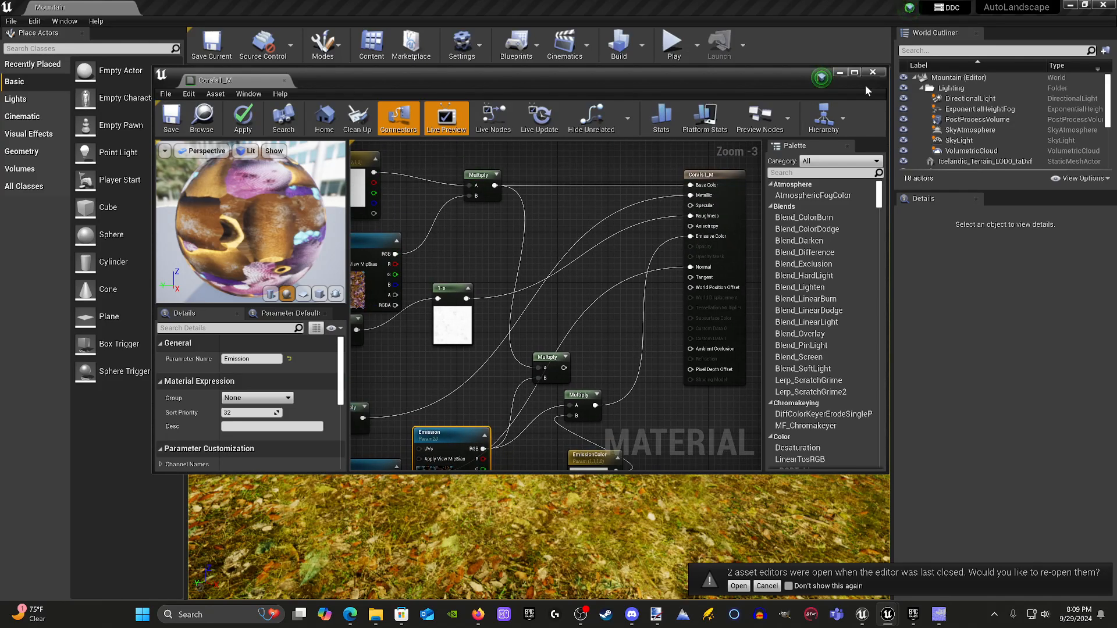
Maximize the Corals1_M material editor and examine how the texture parameters feed the material inputs.
{"action": "left_click", "coordinate": [854, 72]}
{"action": "right_click_drag", "start_coordinate": [565, 257], "coordinate": [703, 276]}
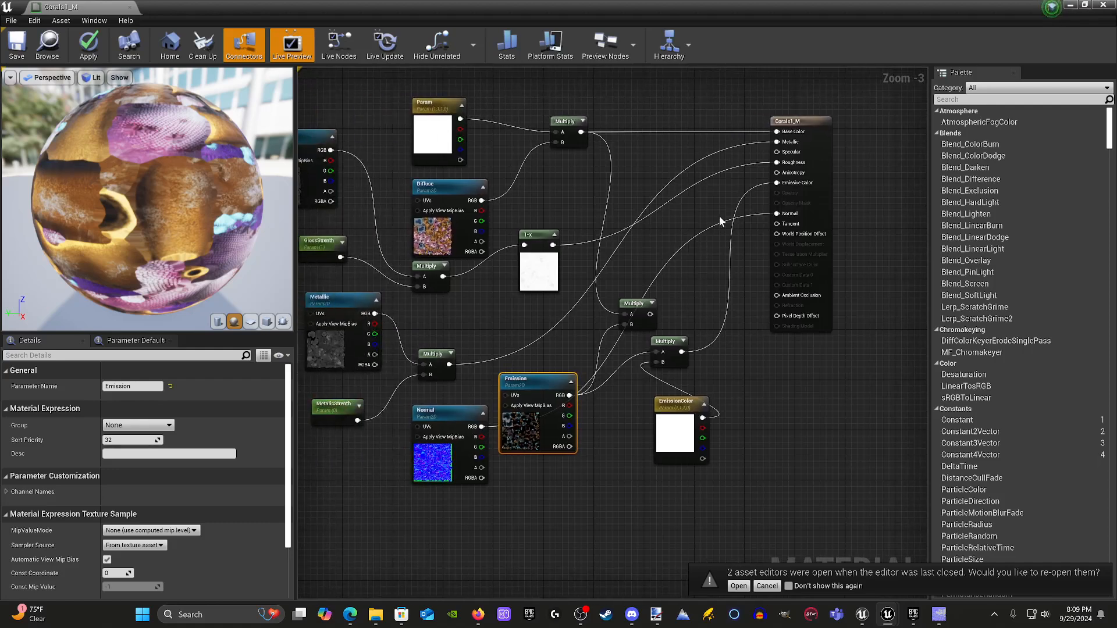
{"action": "right_click_drag", "start_coordinate": [543, 225], "coordinate": [600, 220]}
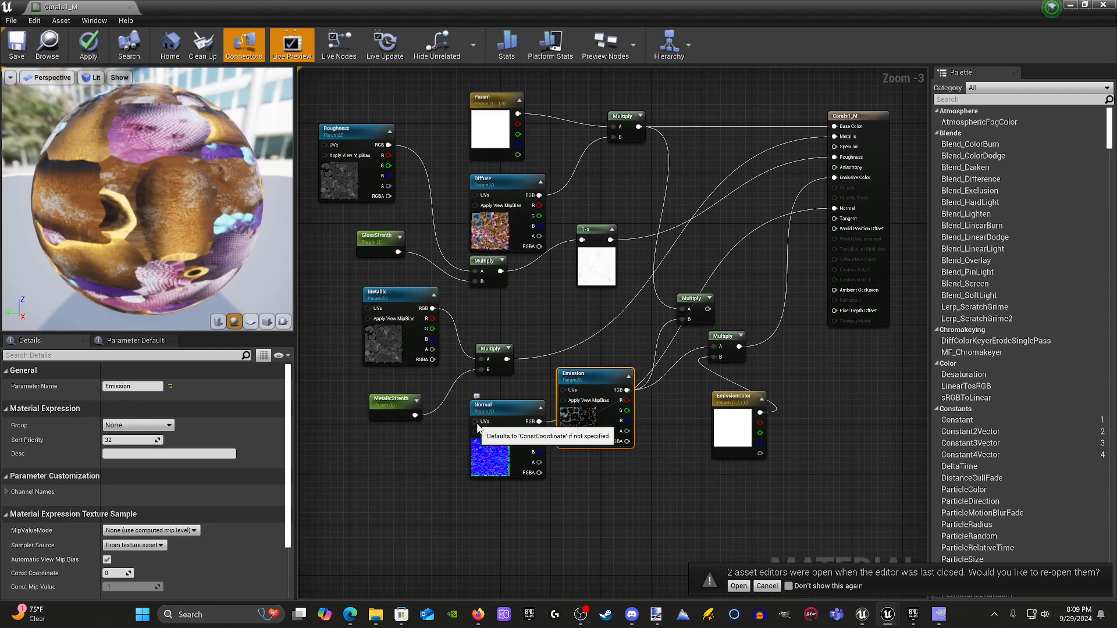
{"action": "right_click_drag", "start_coordinate": [571, 333], "coordinate": [515, 331]}
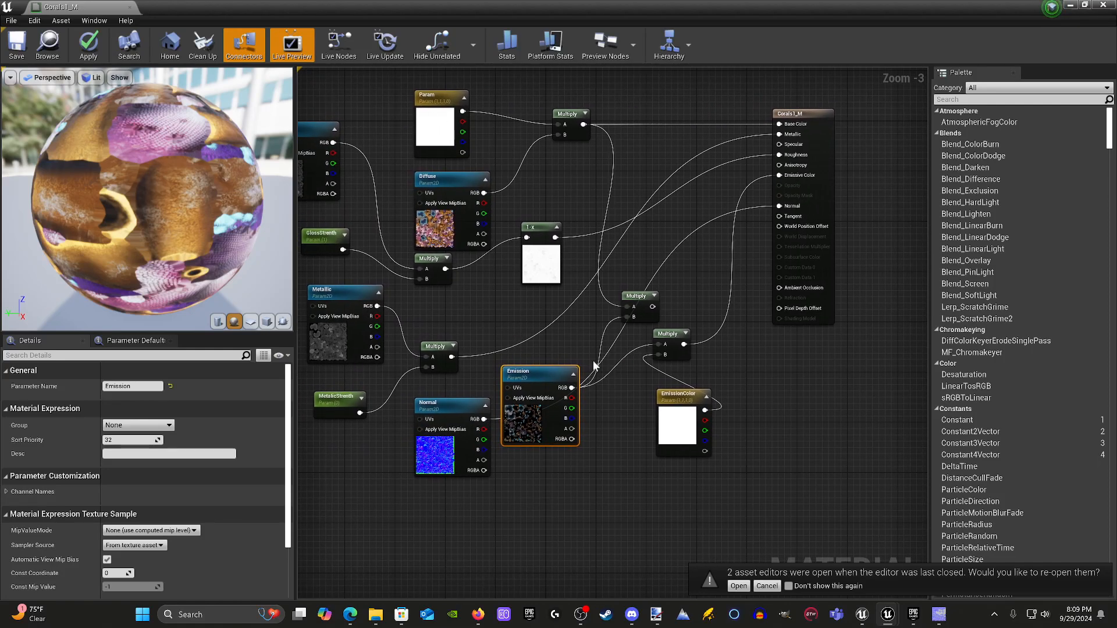
Spread the Emission texture and its two Multiply nodes apart so the emission wiring in Corals1_M is readable.
{"action": "right_click_drag", "start_coordinate": [563, 393], "coordinate": [644, 355]}
{"action": "left_click_drag", "start_coordinate": [629, 335], "coordinate": [634, 362]}
{"action": "right_click_drag", "start_coordinate": [802, 240], "coordinate": [656, 283]}
{"action": "left_click_drag", "start_coordinate": [615, 347], "coordinate": [653, 346]}
{"action": "left_click_drag", "start_coordinate": [502, 397], "coordinate": [522, 434]}
{"action": "mouse_move", "coordinate": [584, 300]}
{"action": "left_mouse_down"}
{"action": "mouse_move", "coordinate": [603, 293]}
{"action": "mouse_move", "coordinate": [576, 293]}
{"action": "left_mouse_up"}
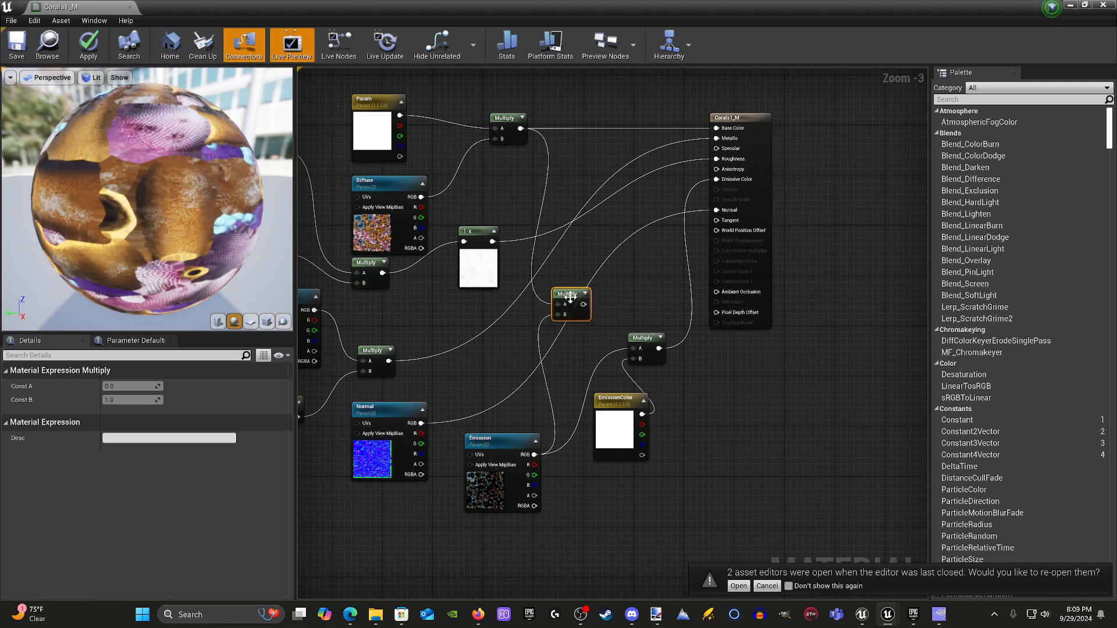
{"action": "right_click_drag", "start_coordinate": [555, 272], "coordinate": [701, 269]}
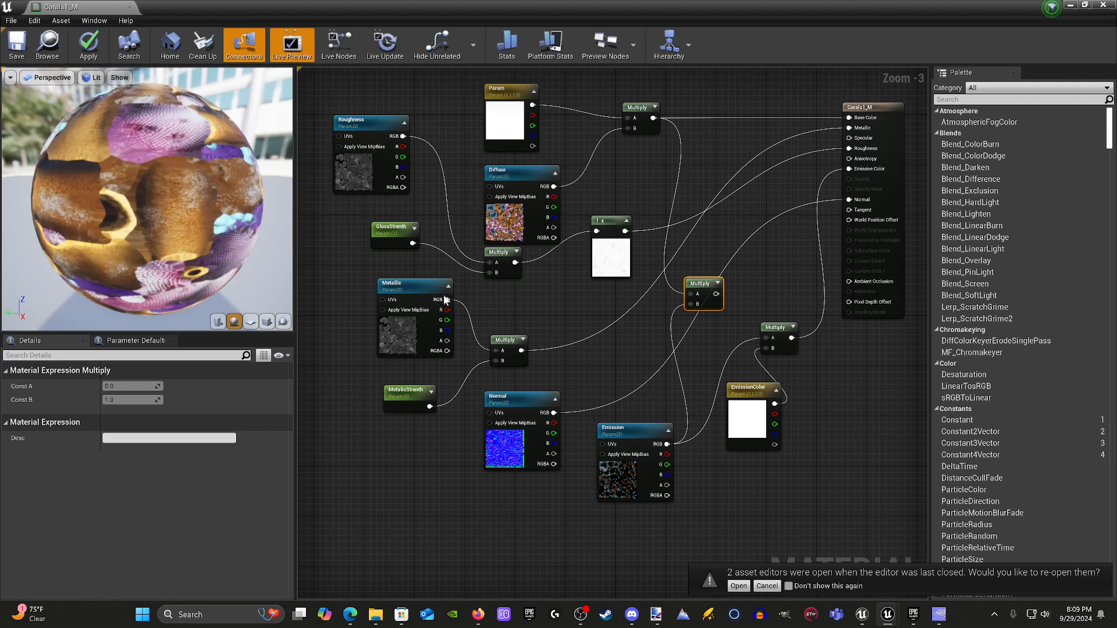
Line up the Metallic texture and the GlossStrenth parameter in a column below the Roughness texture.
{"action": "left_click_drag", "start_coordinate": [443, 296], "coordinate": [399, 296]}
{"action": "left_click_drag", "start_coordinate": [415, 228], "coordinate": [375, 227]}
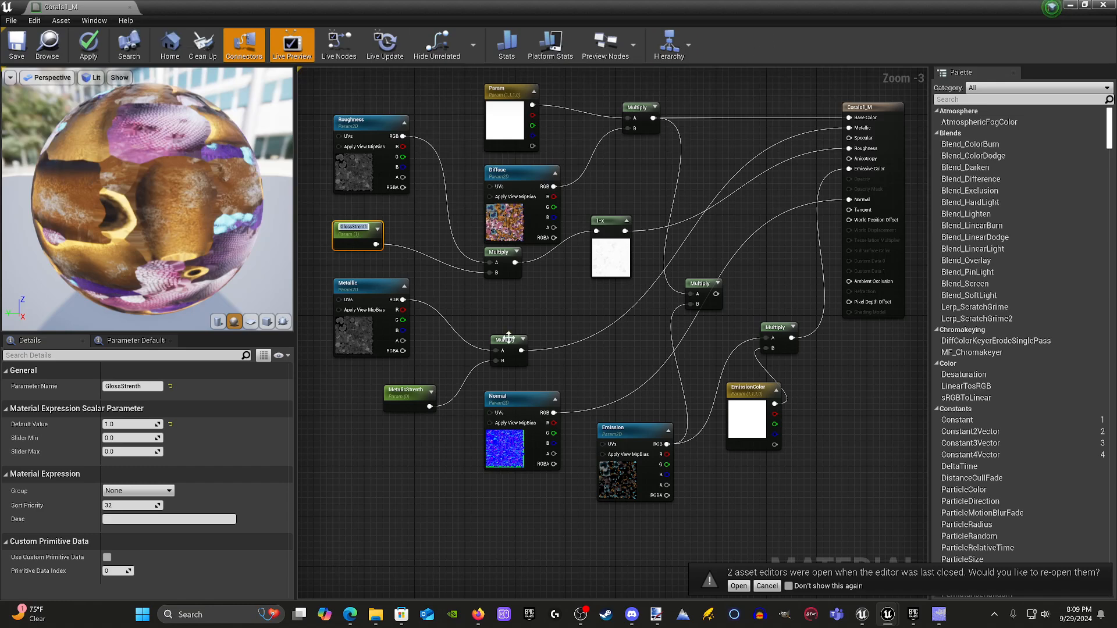
{"action": "left_click", "coordinate": [607, 219]}
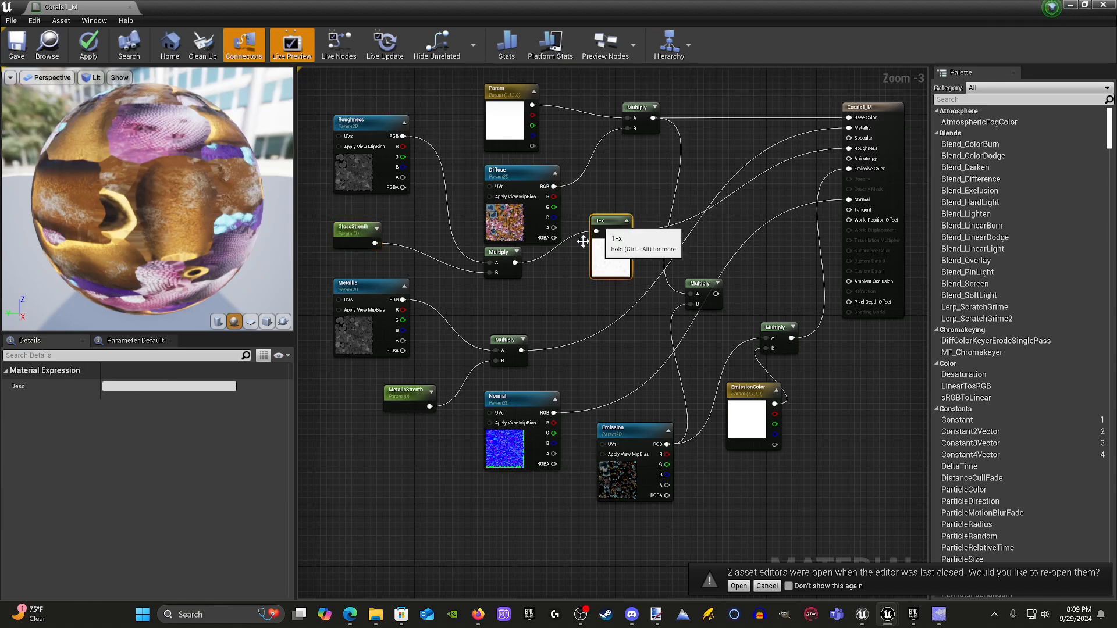
{"action": "left_click", "coordinate": [498, 253]}
{"action": "left_click", "coordinate": [371, 225]}
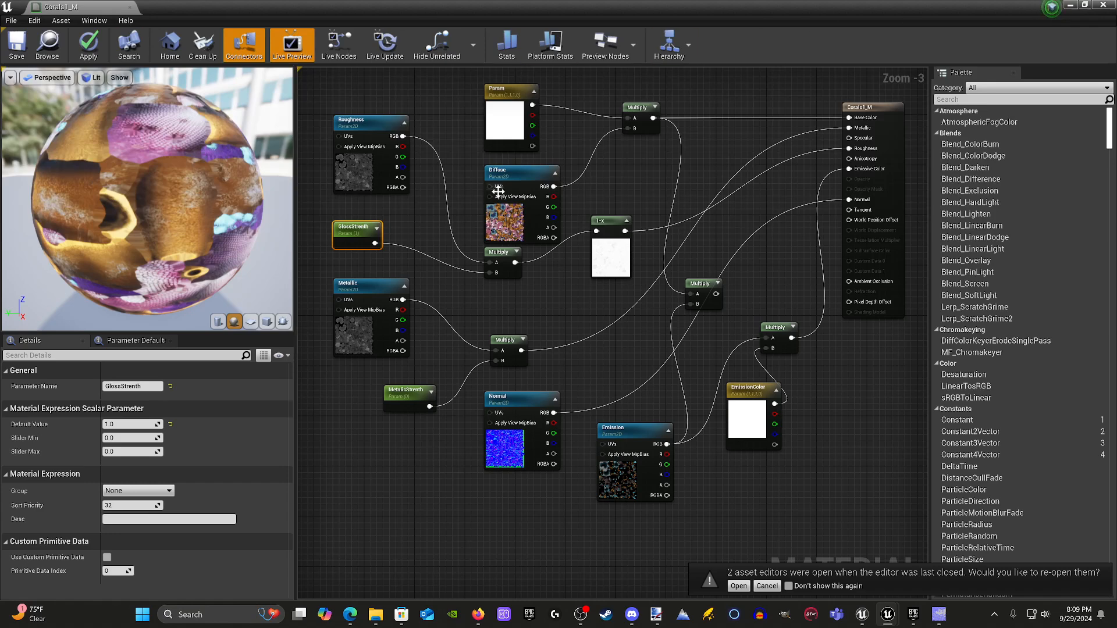
Move the Diffuse texture up beside Roughness and place the Param color node directly above it.
{"action": "left_click_drag", "start_coordinate": [498, 190], "coordinate": [486, 166]}
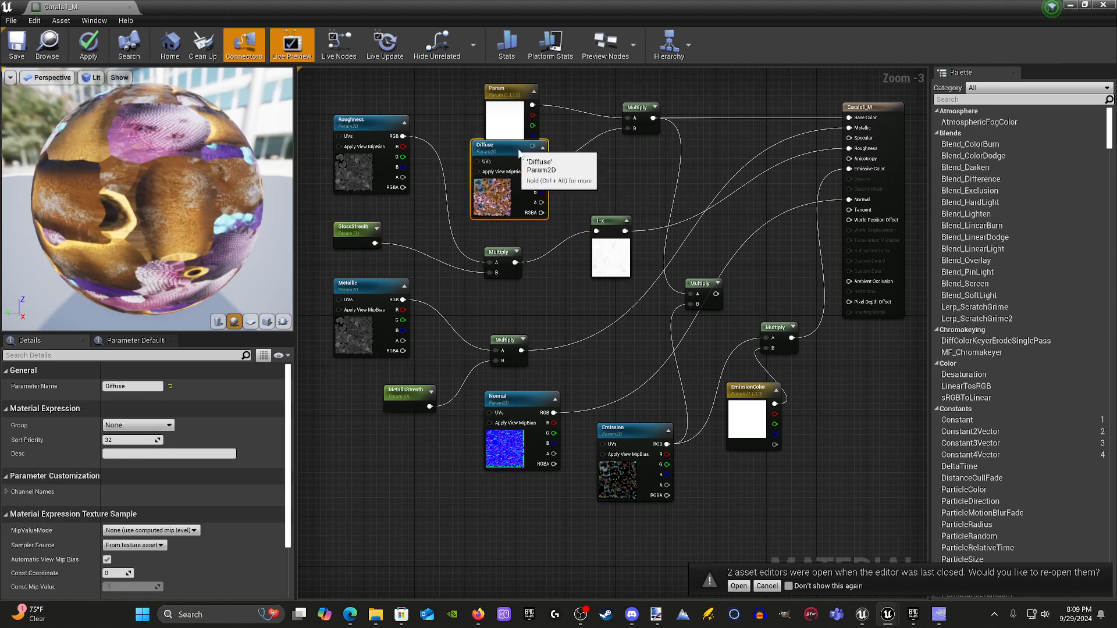
{"action": "left_click_drag", "start_coordinate": [561, 96], "coordinate": [512, 123]}
{"action": "right_click_drag", "start_coordinate": [565, 184], "coordinate": [545, 246]}
{"action": "left_click", "coordinate": [526, 112]}
{"action": "left_click_drag", "start_coordinate": [483, 121], "coordinate": [488, 103]}
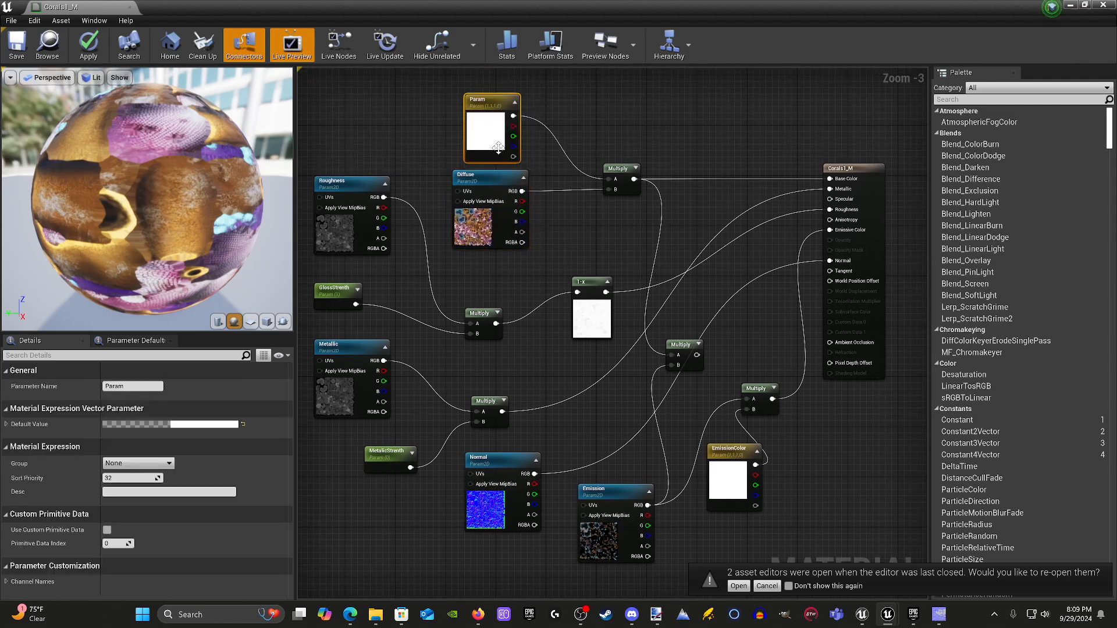
{"action": "right_click_drag", "start_coordinate": [518, 290], "coordinate": [558, 271]}
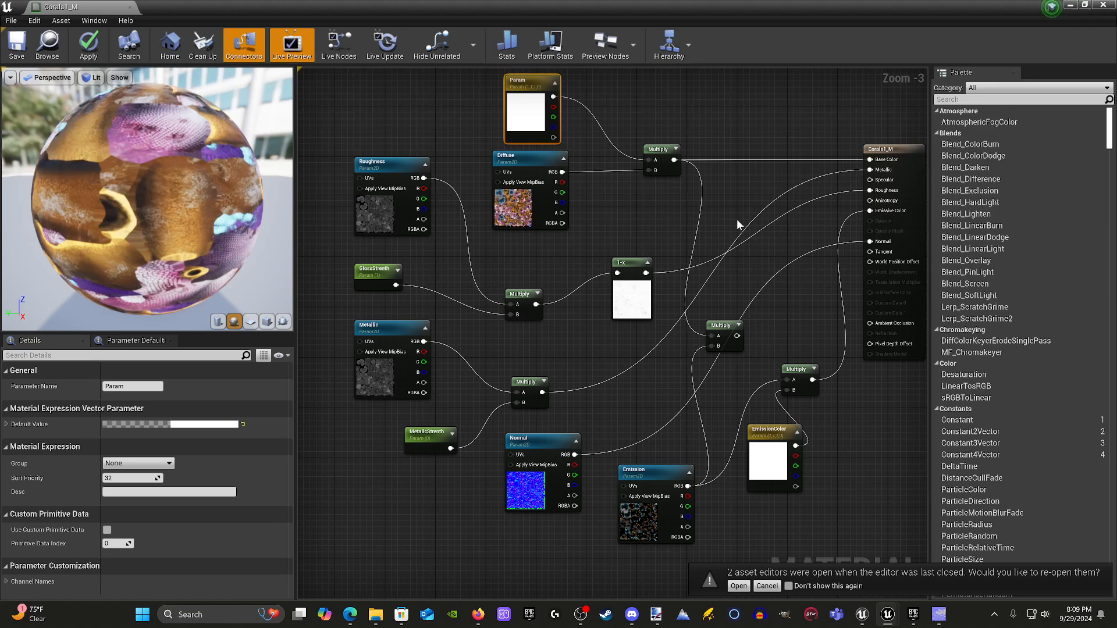
Level the Roughness texture with Diffuse and shift the Metallic texture and MetalicStrenth parameter up together.
{"action": "right_click_drag", "start_coordinate": [543, 297], "coordinate": [541, 289]}
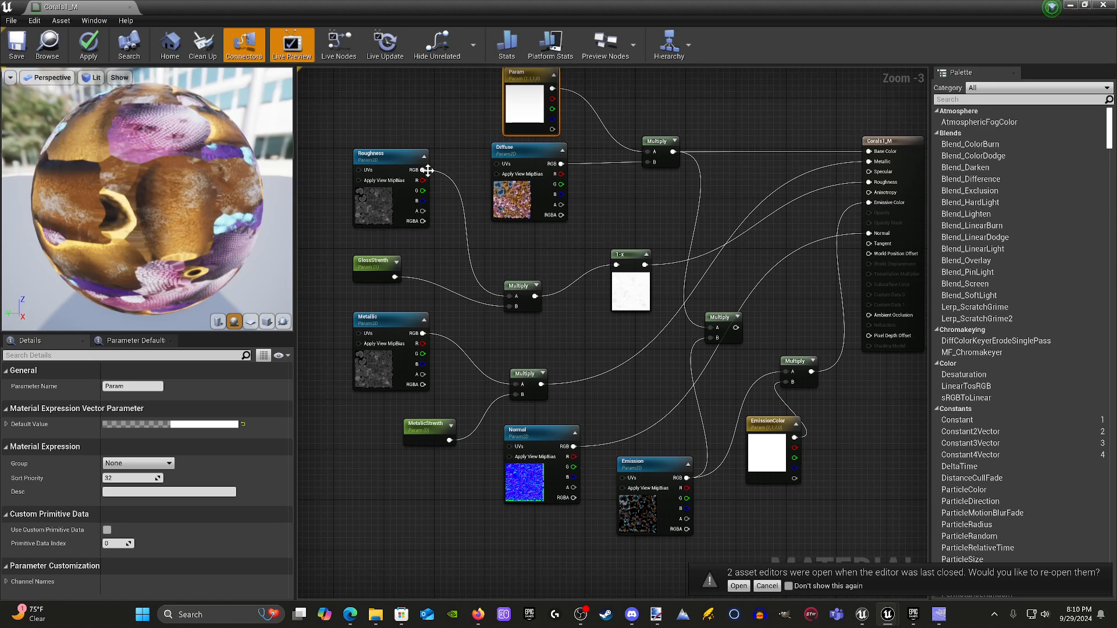
{"action": "left_click_drag", "start_coordinate": [427, 171], "coordinate": [427, 165]}
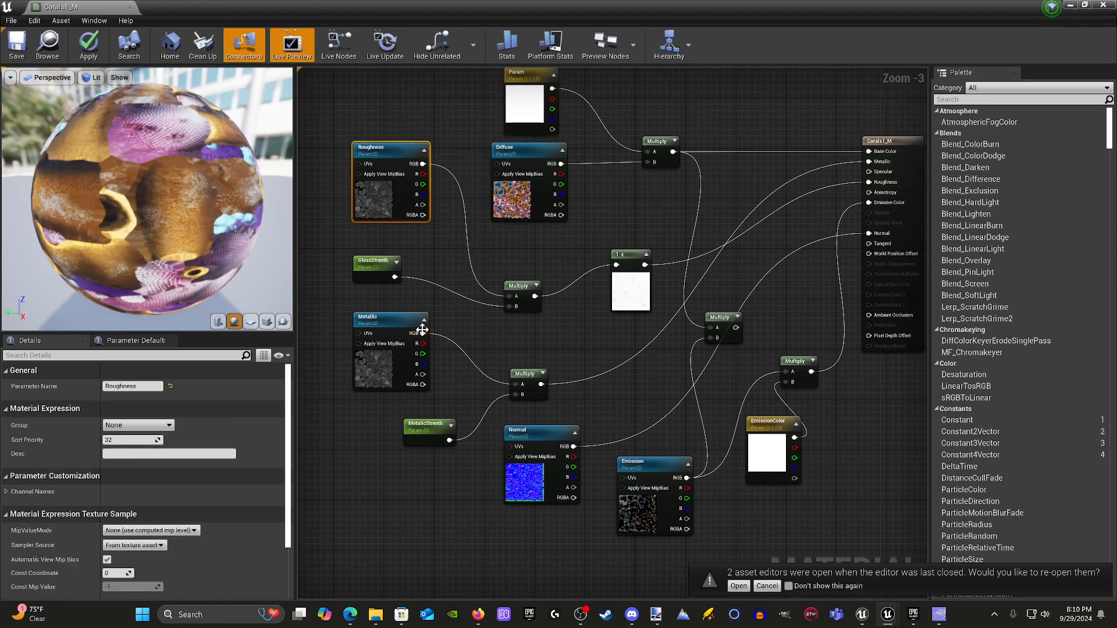
{"action": "left_click_drag", "start_coordinate": [498, 341], "coordinate": [424, 412]}
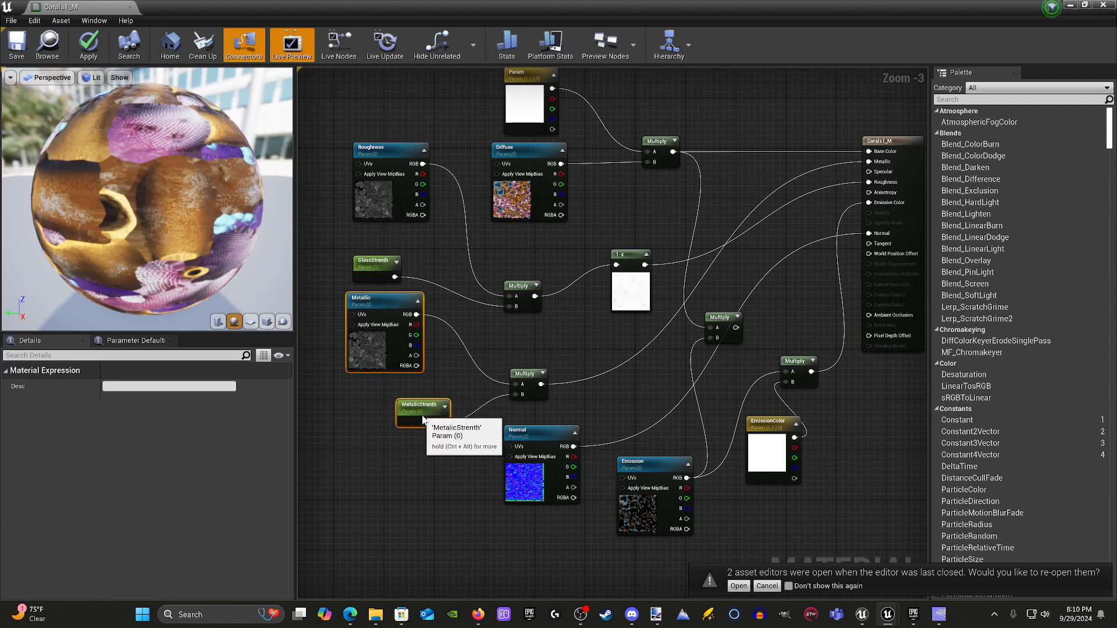
Place the EmissionColor node beside the Emission texture with their Multiply node above, and apply the changes to Corals1_M.
{"action": "right_click_drag", "start_coordinate": [631, 392], "coordinate": [472, 350]}
{"action": "mouse_move", "coordinate": [516, 429]}
{"action": "left_mouse_down"}
{"action": "mouse_move", "coordinate": [510, 419]}
{"action": "mouse_move", "coordinate": [494, 442]}
{"action": "mouse_move", "coordinate": [519, 437]}
{"action": "left_mouse_up"}
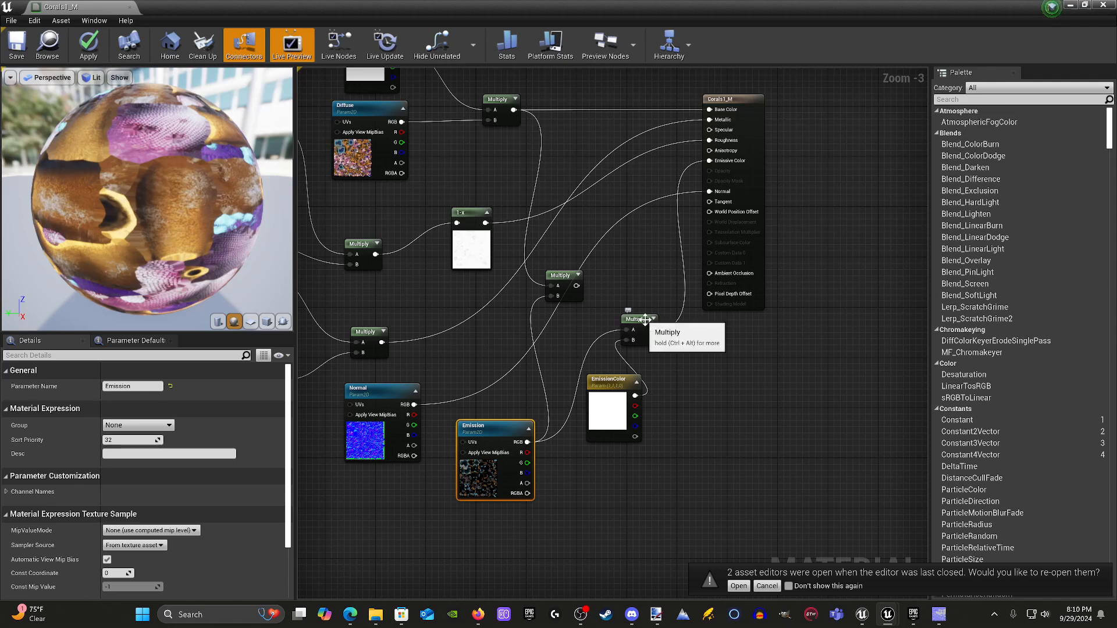
{"action": "left_click_drag", "start_coordinate": [627, 319], "coordinate": [602, 449]}
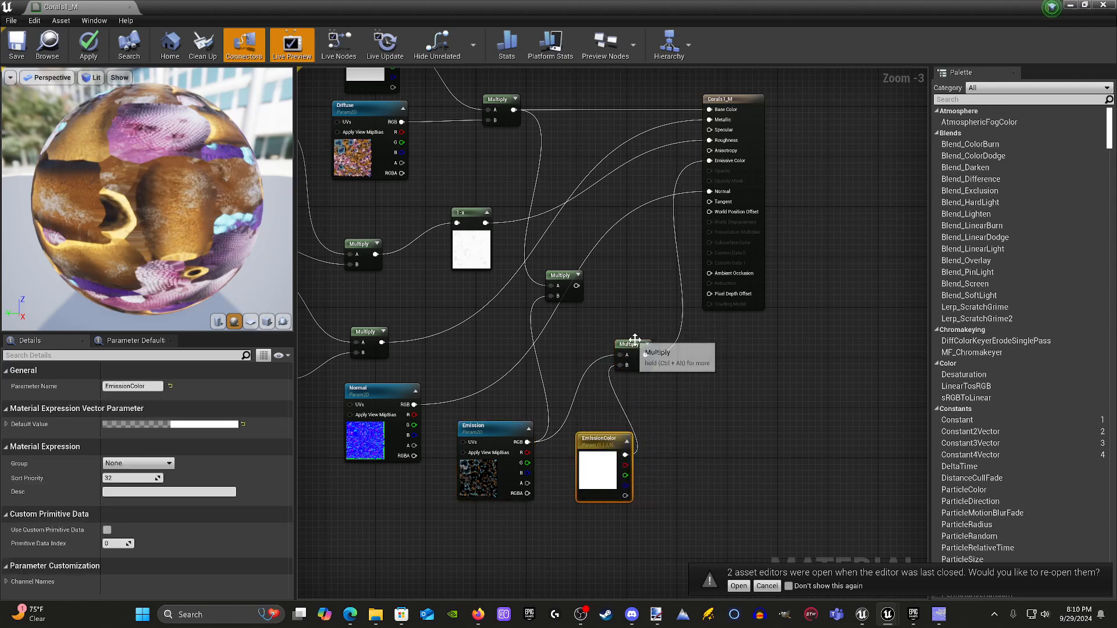
{"action": "left_click_drag", "start_coordinate": [633, 344], "coordinate": [627, 363]}
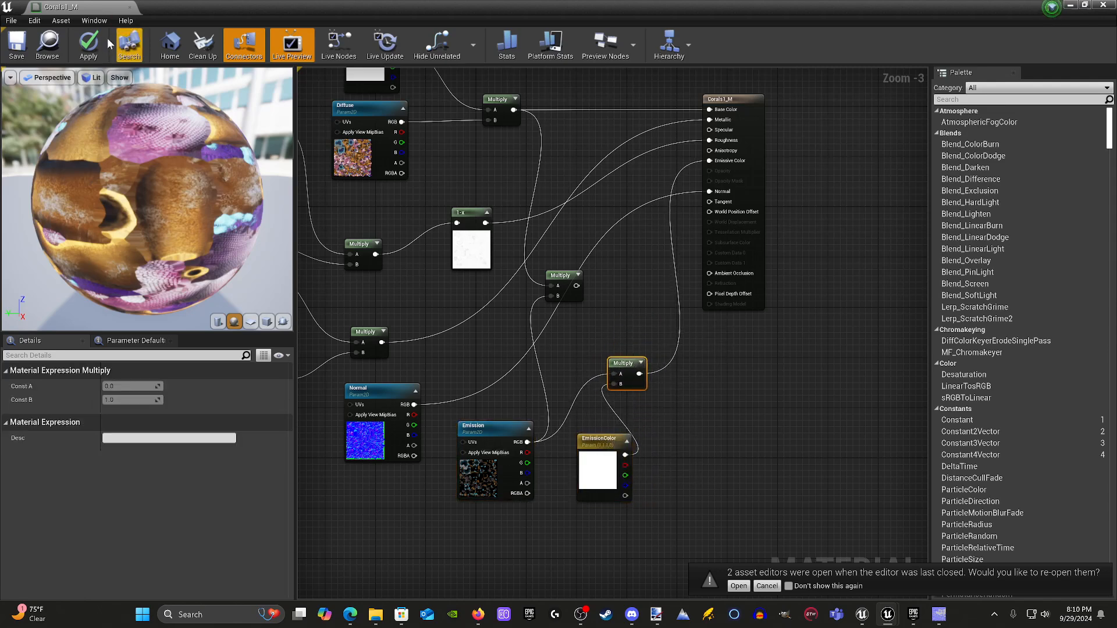
{"action": "left_click", "coordinate": [88, 44]}
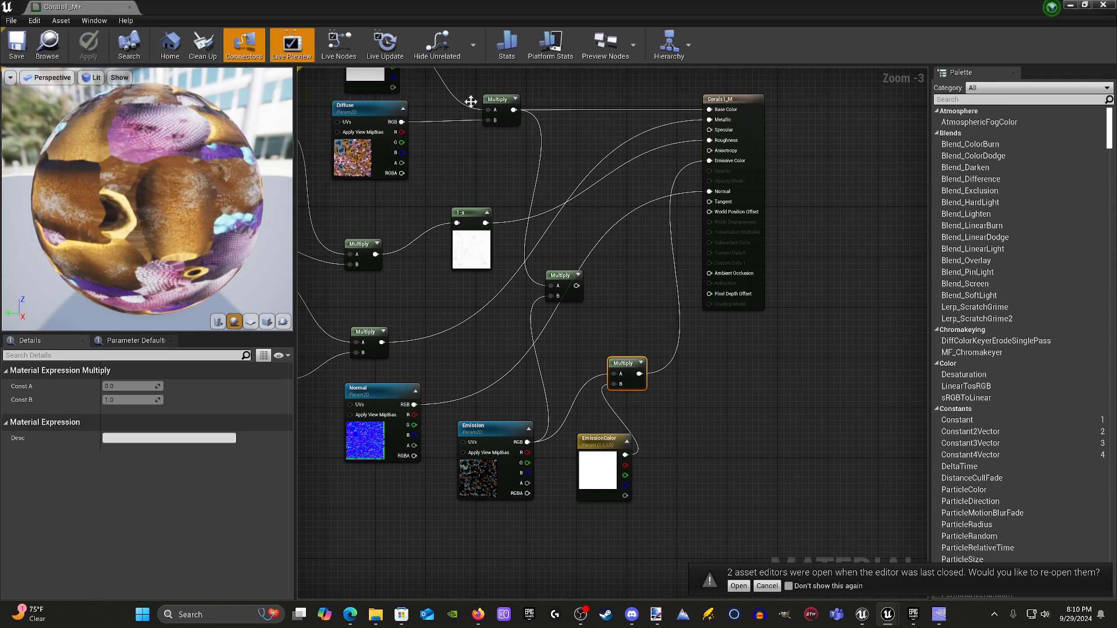
Return to MI_CoralPurple2k, connect the diff texture sample's color output to Base Color, and move the sample up and outward.
{"action": "left_click", "coordinate": [1071, 5]}
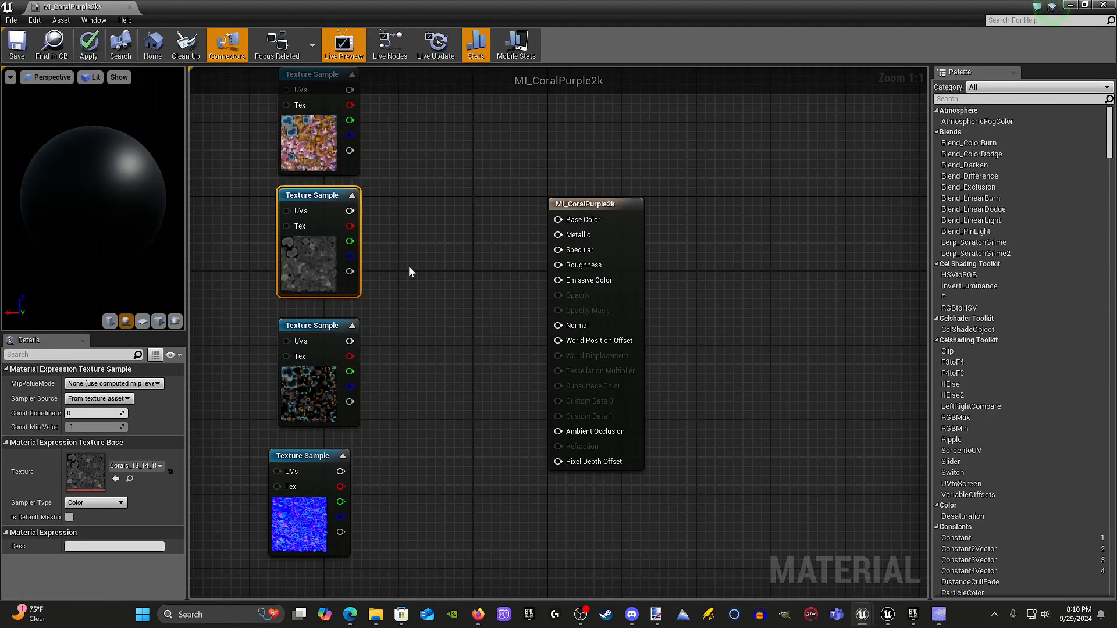
{"action": "right_click_drag", "start_coordinate": [409, 266], "coordinate": [473, 305]}
{"action": "left_click_drag", "start_coordinate": [415, 128], "coordinate": [627, 262]}
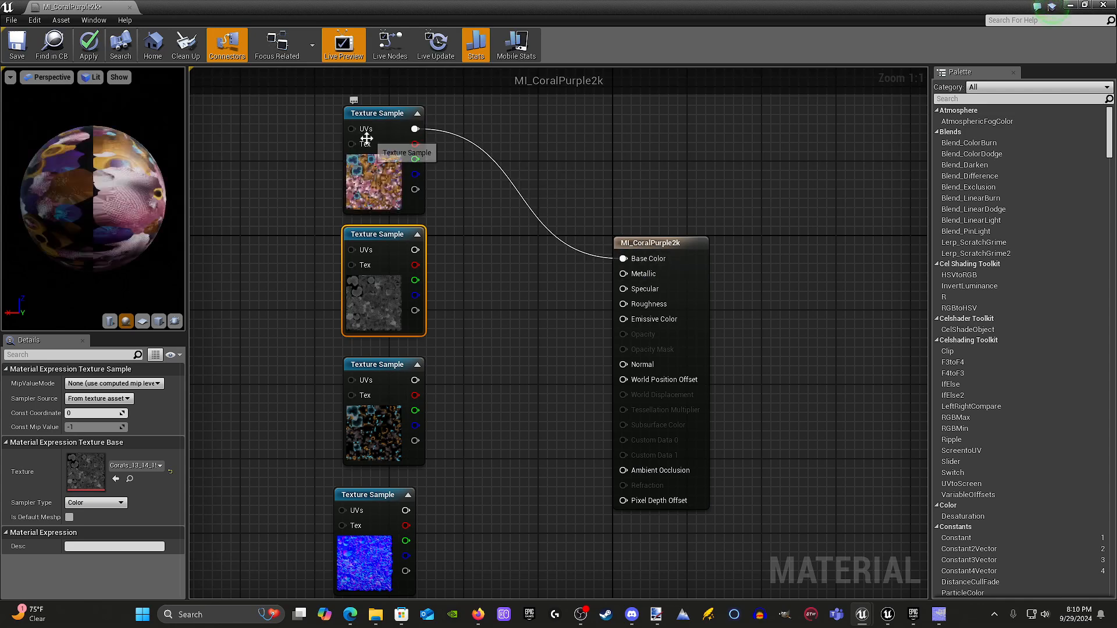
{"action": "left_click", "coordinate": [387, 129]}
{"action": "right_click_drag", "start_coordinate": [474, 216], "coordinate": [476, 270]}
{"action": "left_click_drag", "start_coordinate": [395, 180], "coordinate": [354, 140]}
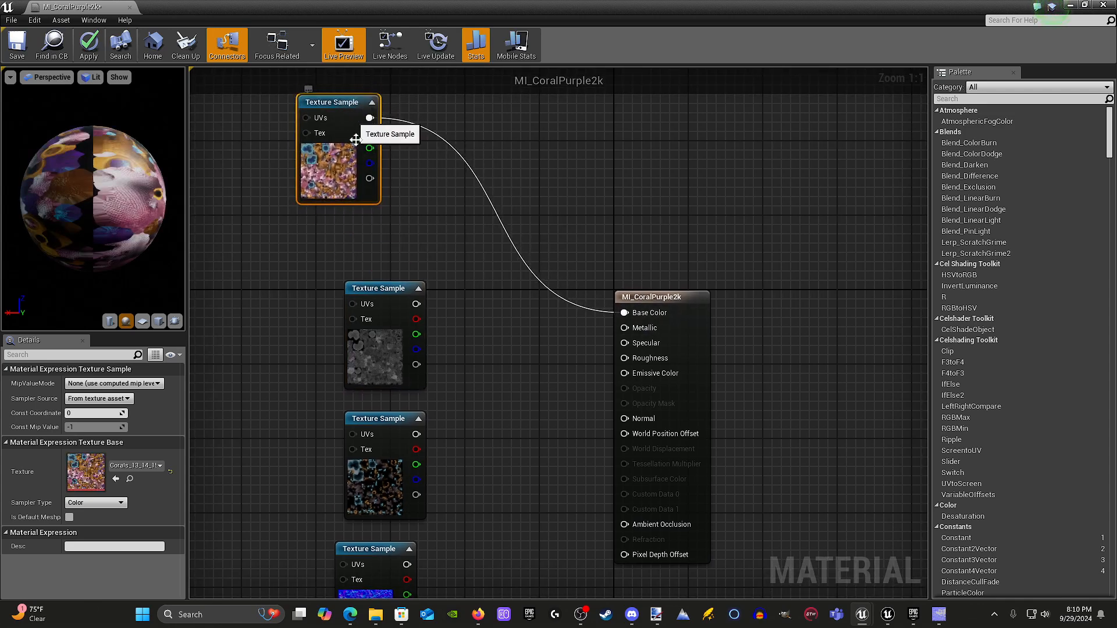
Connect the gloss texture sample's color output to both Metallic and Roughness, spacing the gloss and illum samples apart.
{"action": "right_click_drag", "start_coordinate": [434, 270], "coordinate": [404, 187]}
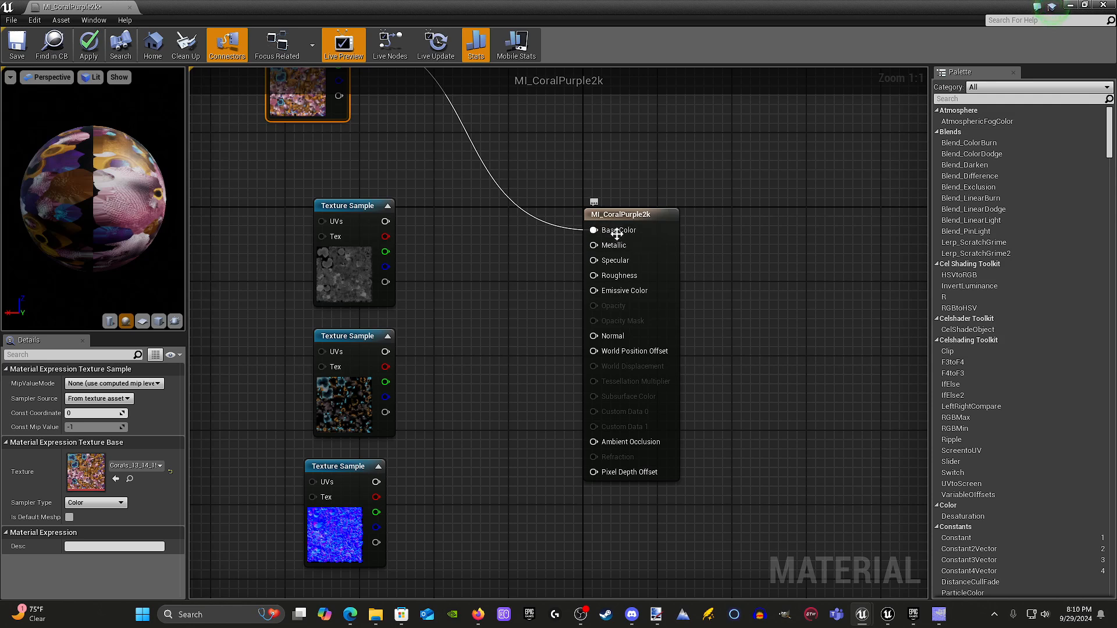
{"action": "right_click_drag", "start_coordinate": [502, 276], "coordinate": [553, 271]}
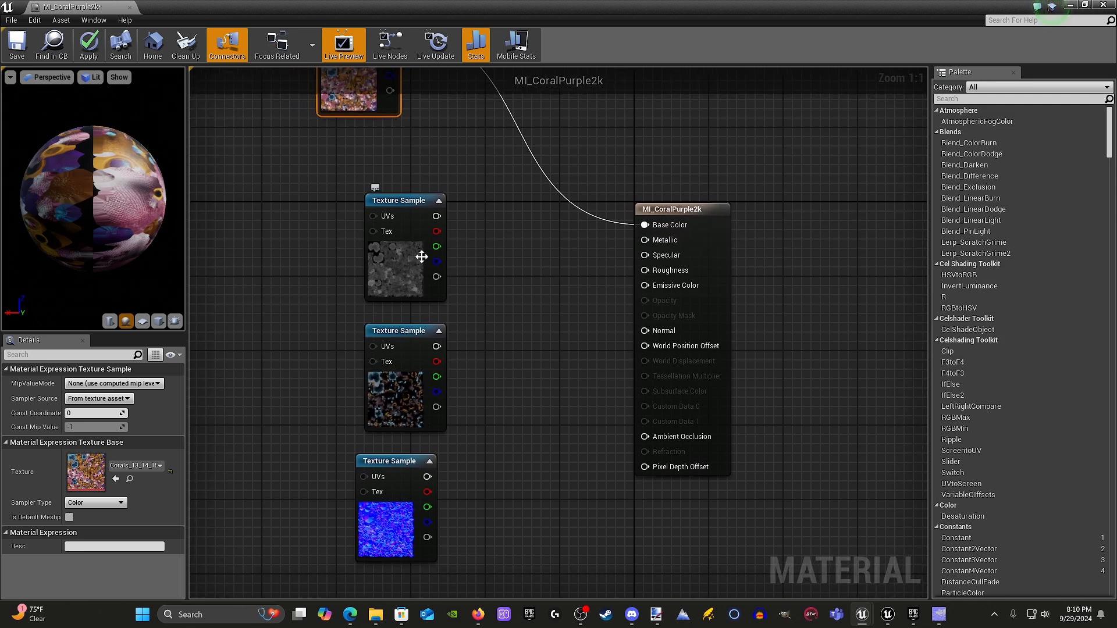
{"action": "left_click_drag", "start_coordinate": [422, 202], "coordinate": [645, 240]}
{"action": "left_click_drag", "start_coordinate": [406, 322], "coordinate": [286, 323]}
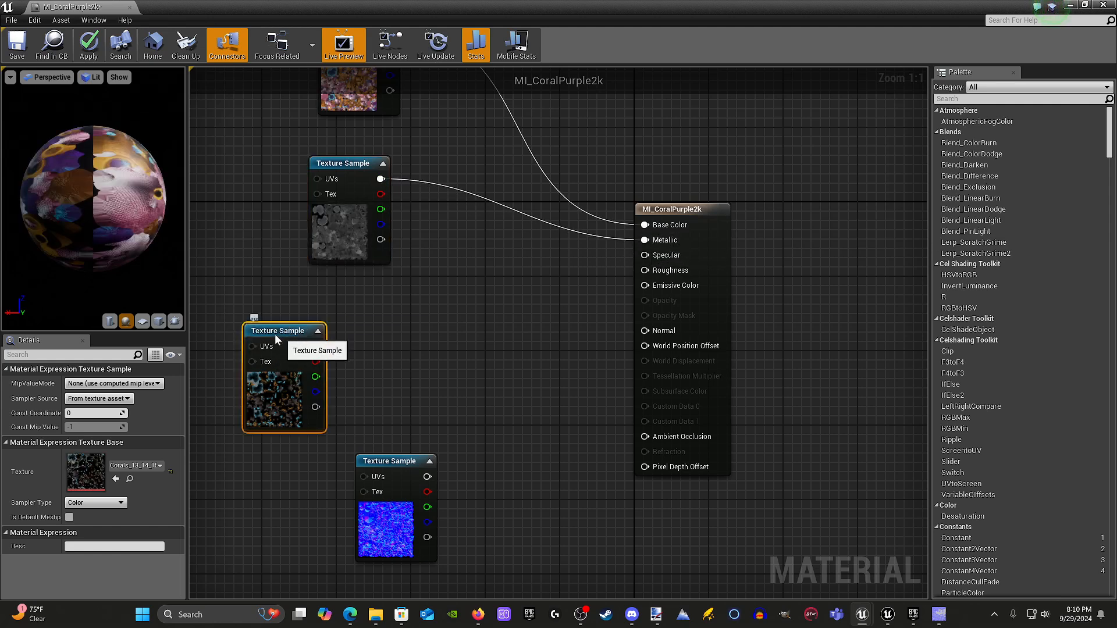
{"action": "left_click_drag", "start_coordinate": [380, 179], "coordinate": [645, 270]}
{"action": "right_click_drag", "start_coordinate": [573, 345], "coordinate": [634, 308]}
{"action": "right_click_drag", "start_coordinate": [554, 229], "coordinate": [551, 285]}
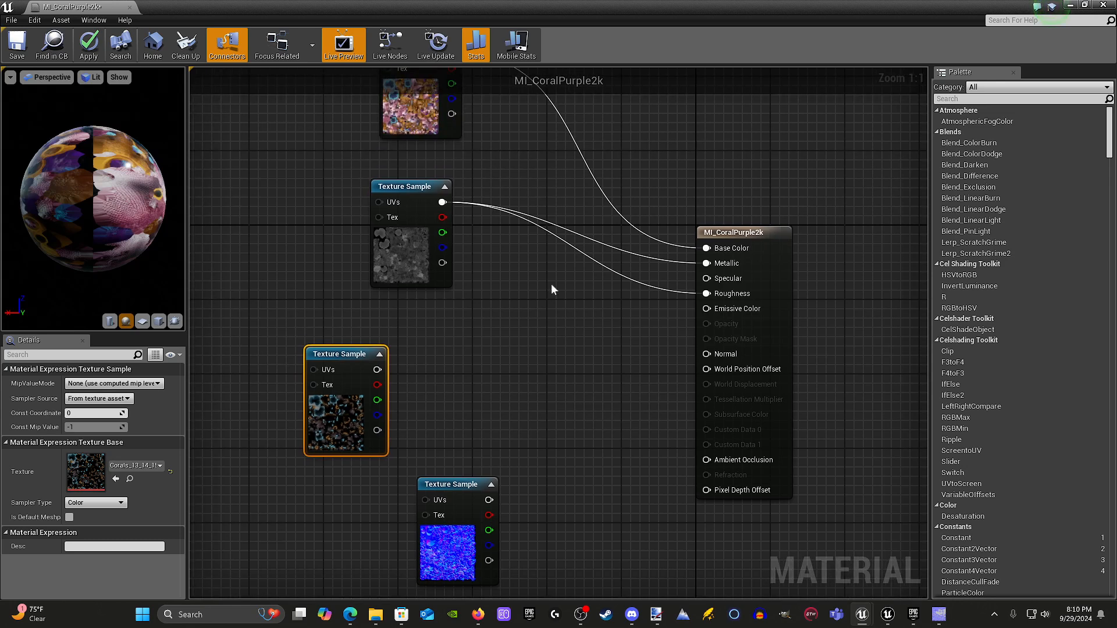
{"action": "left_click_drag", "start_coordinate": [417, 182], "coordinate": [408, 173]}
{"action": "right_click_drag", "start_coordinate": [815, 246], "coordinate": [849, 249]}
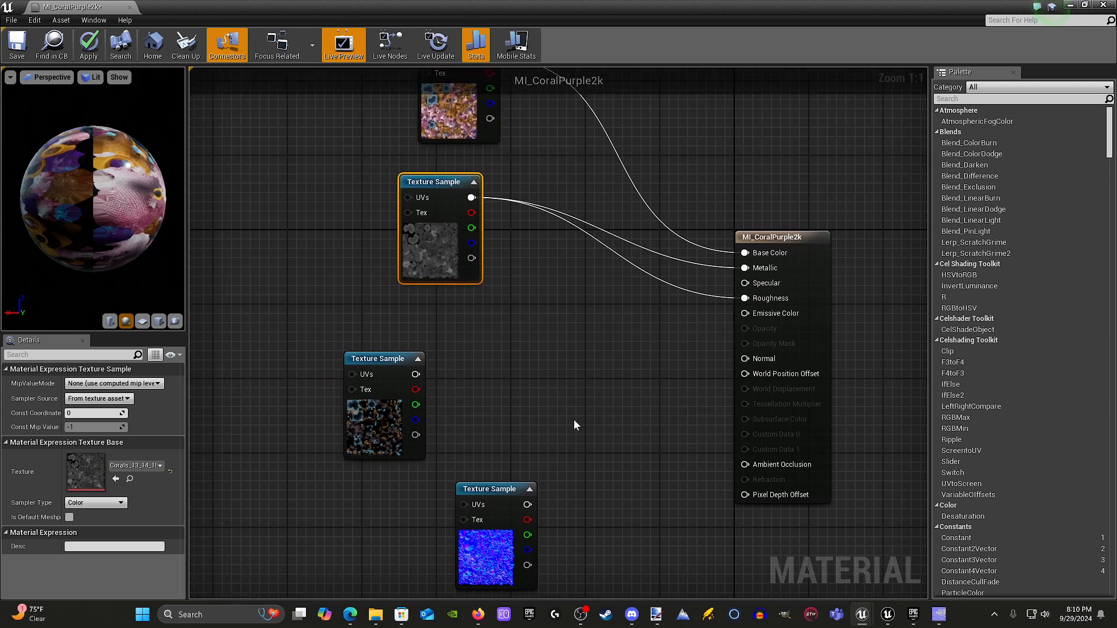
Move the illum texture sample below the gloss sample, connect its color output to Emissive Color, and rotate the preview sphere.
{"action": "right_click_drag", "start_coordinate": [574, 420], "coordinate": [456, 285]}
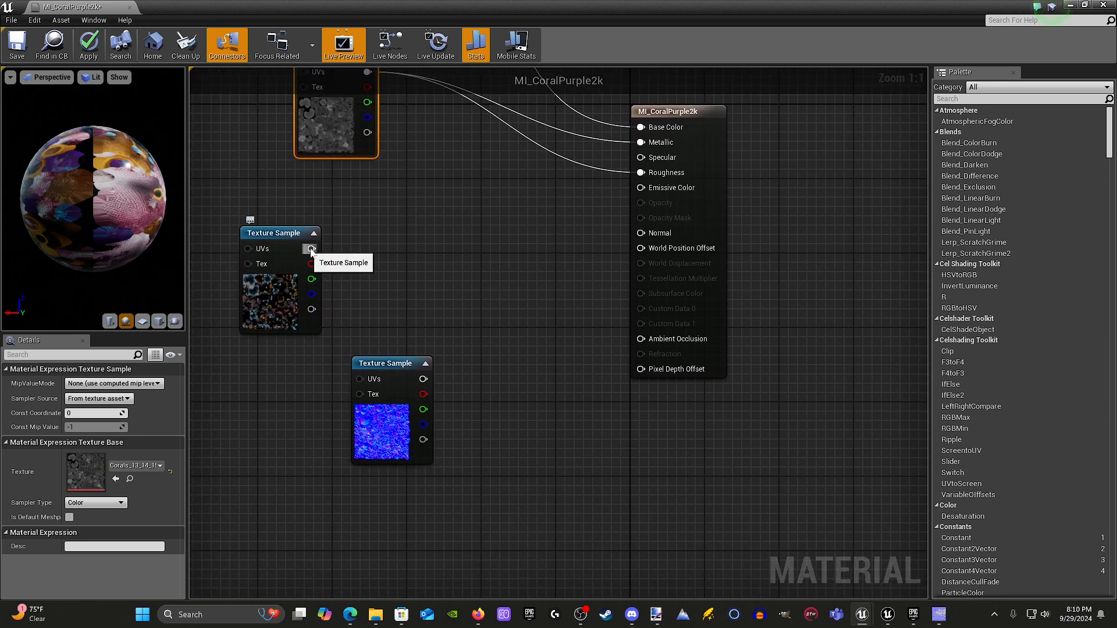
{"action": "left_click_drag", "start_coordinate": [291, 234], "coordinate": [435, 241]}
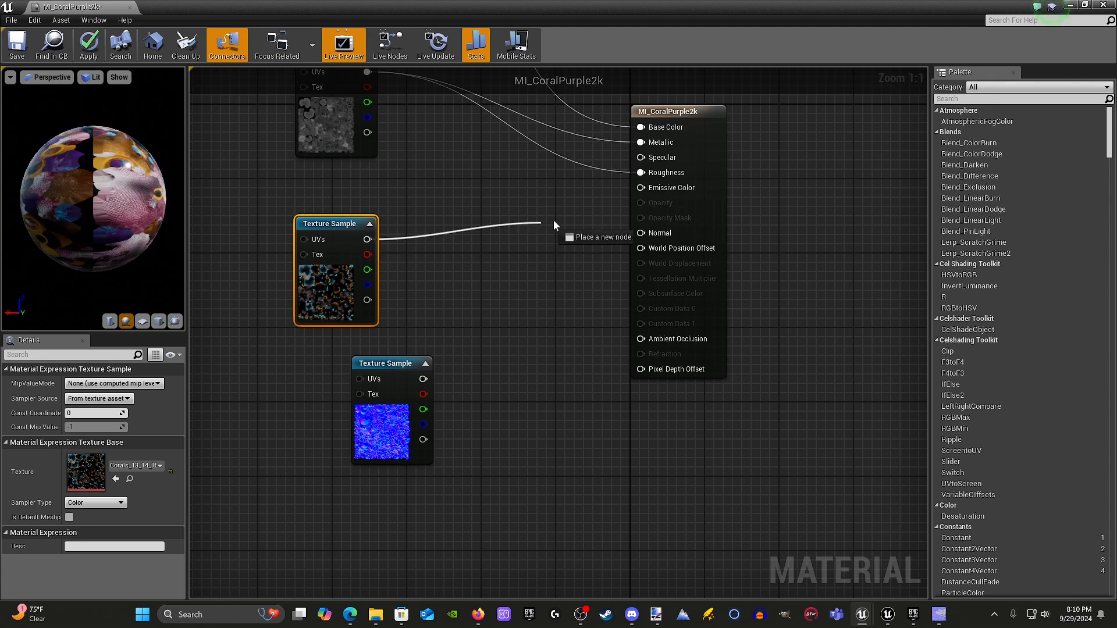
{"action": "left_click_drag", "start_coordinate": [650, 196], "coordinate": [641, 188]}
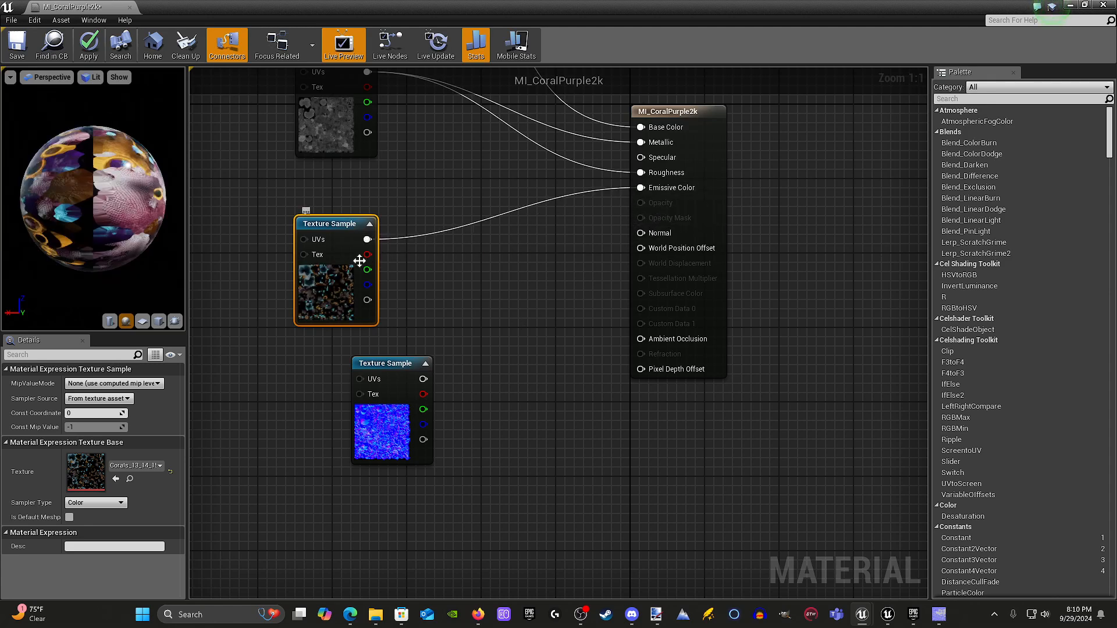
{"action": "left_click_drag", "start_coordinate": [123, 197], "coordinate": [124, 197]}
Connect the normal texture sample's color output to the material's Normal input and align the sample below the illum sample.
{"action": "left_click", "coordinate": [385, 363]}
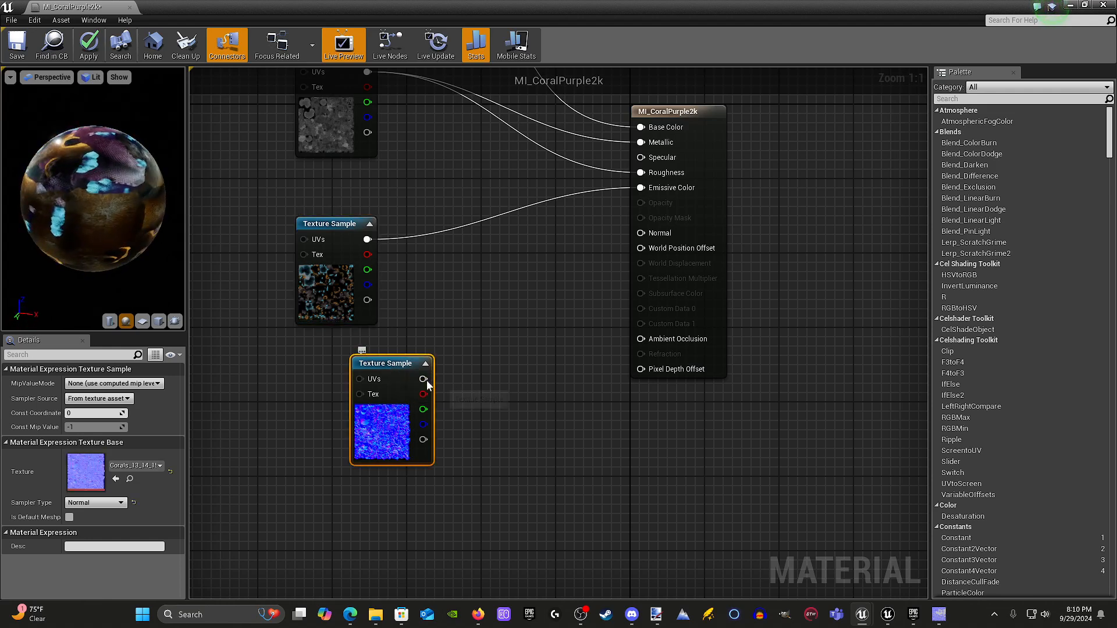
{"action": "left_click_drag", "start_coordinate": [424, 379], "coordinate": [640, 233]}
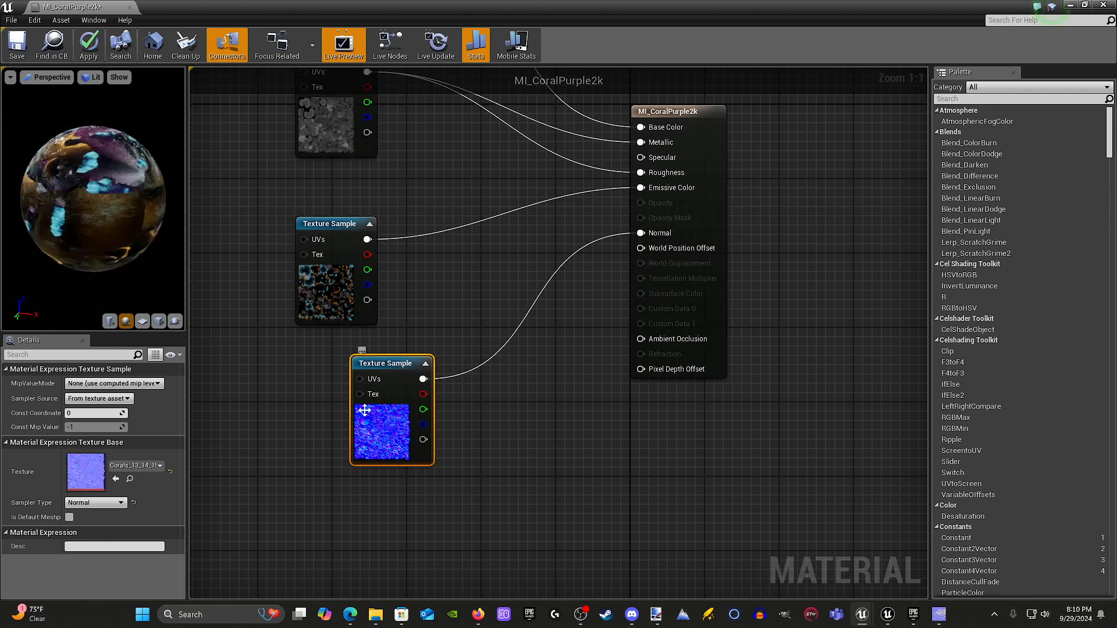
{"action": "left_click_drag", "start_coordinate": [389, 367], "coordinate": [333, 370]}
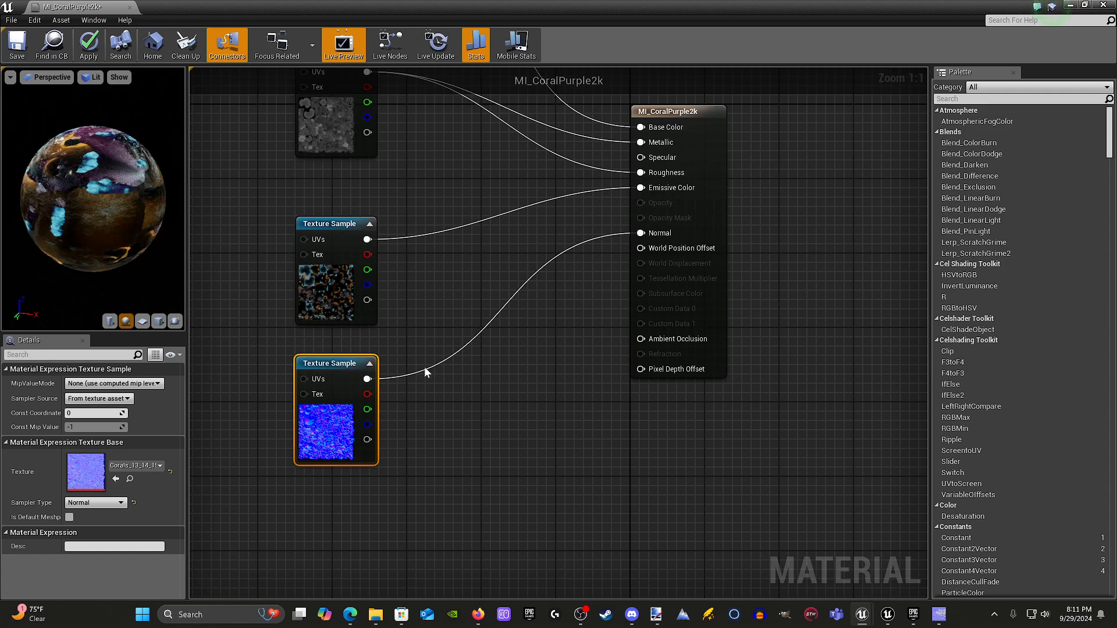
{"action": "right_click_drag", "start_coordinate": [425, 368], "coordinate": [461, 348]}
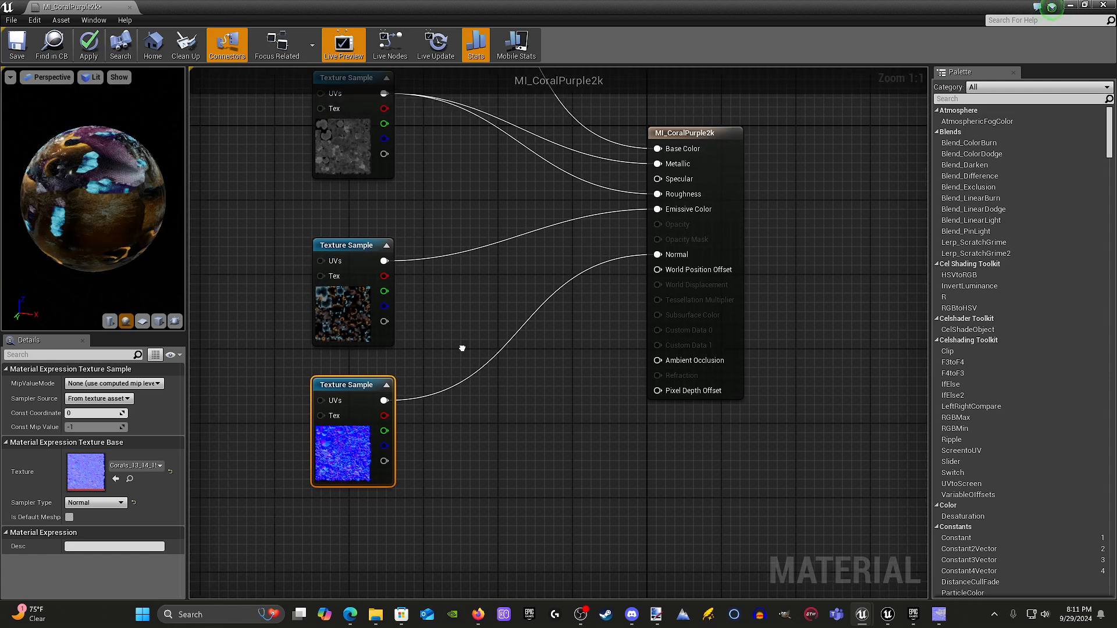
Apply the changes to MI_CoralPurple2k, save the material and close its editor.
{"action": "left_click", "coordinate": [94, 53]}
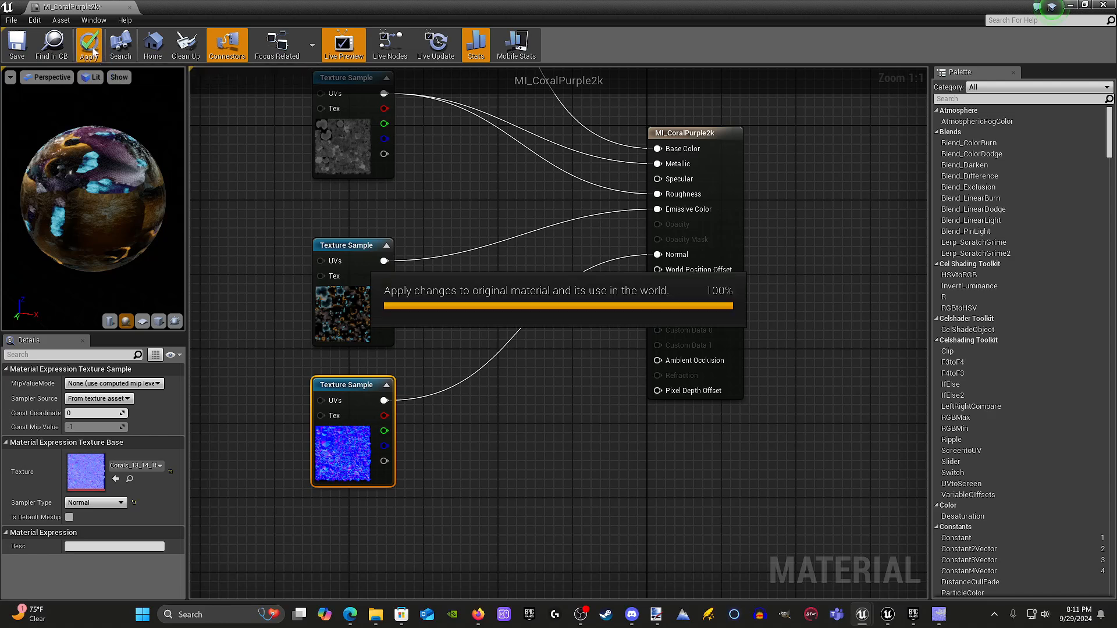
{"action": "left_click", "coordinate": [19, 52]}
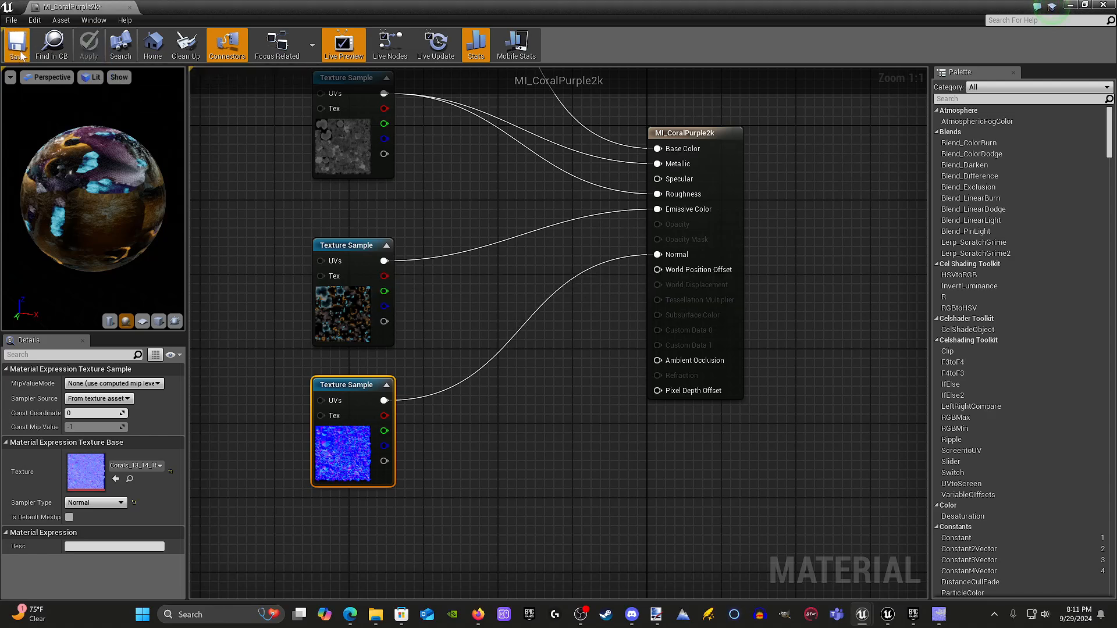
{"action": "left_click", "coordinate": [129, 9]}
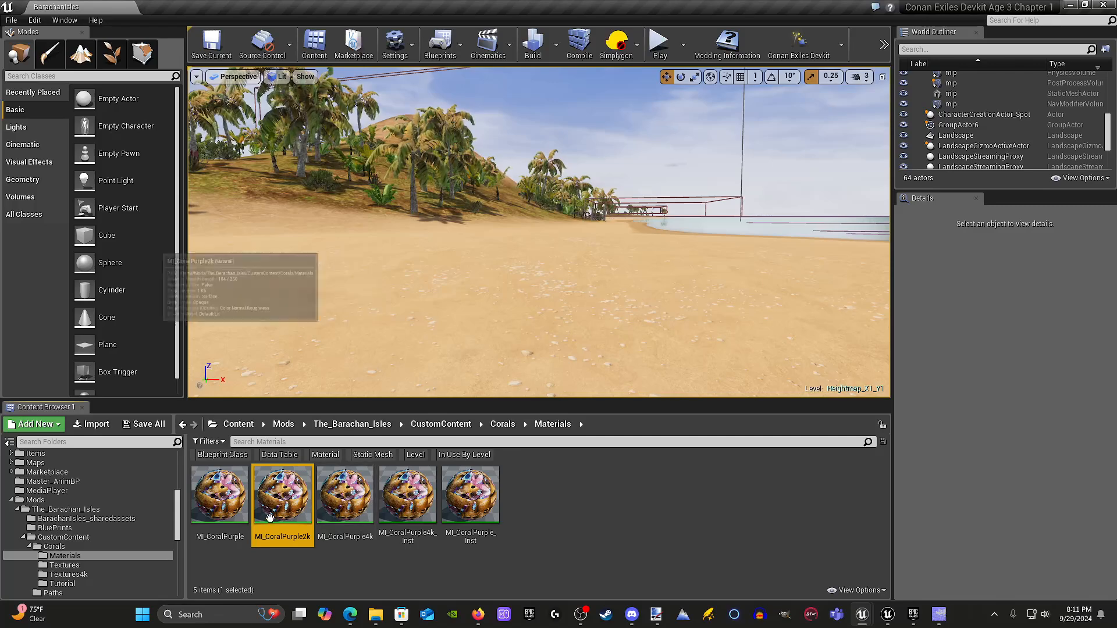
In MI_CoralPurple4k, connect the illum sample to Emissive Color and the gloss sample to Roughness, then save and close the material.
{"action": "double_click", "coordinate": [345, 495]}
{"action": "right_click_drag", "start_coordinate": [347, 299], "coordinate": [500, 263]}
{"action": "left_click_drag", "start_coordinate": [399, 342], "coordinate": [448, 321]}
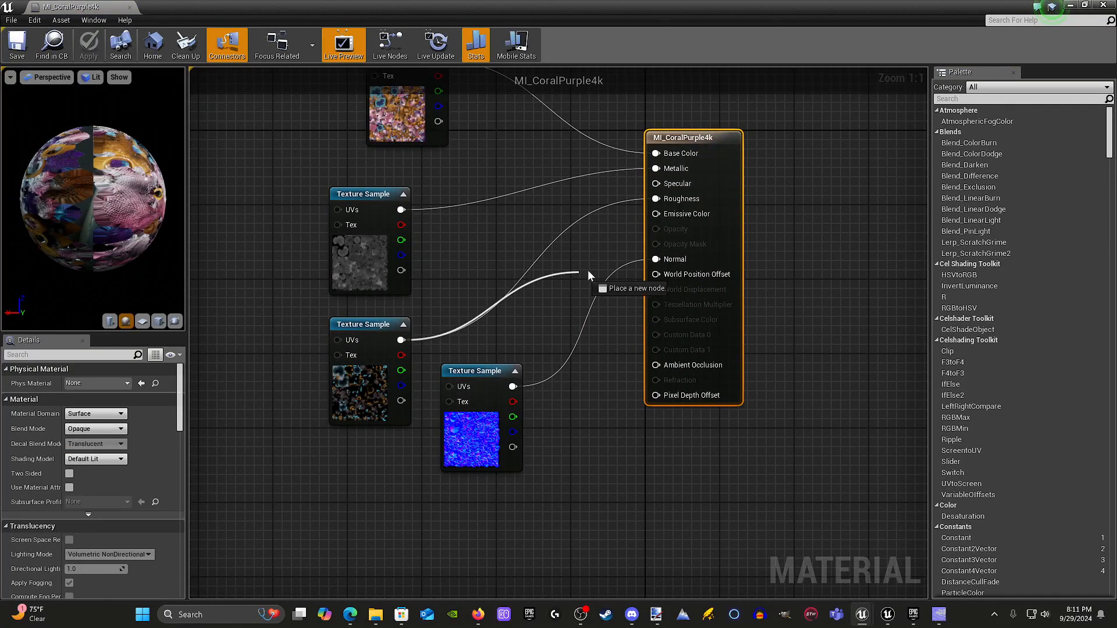
{"action": "left_click_drag", "start_coordinate": [614, 275], "coordinate": [656, 214]}
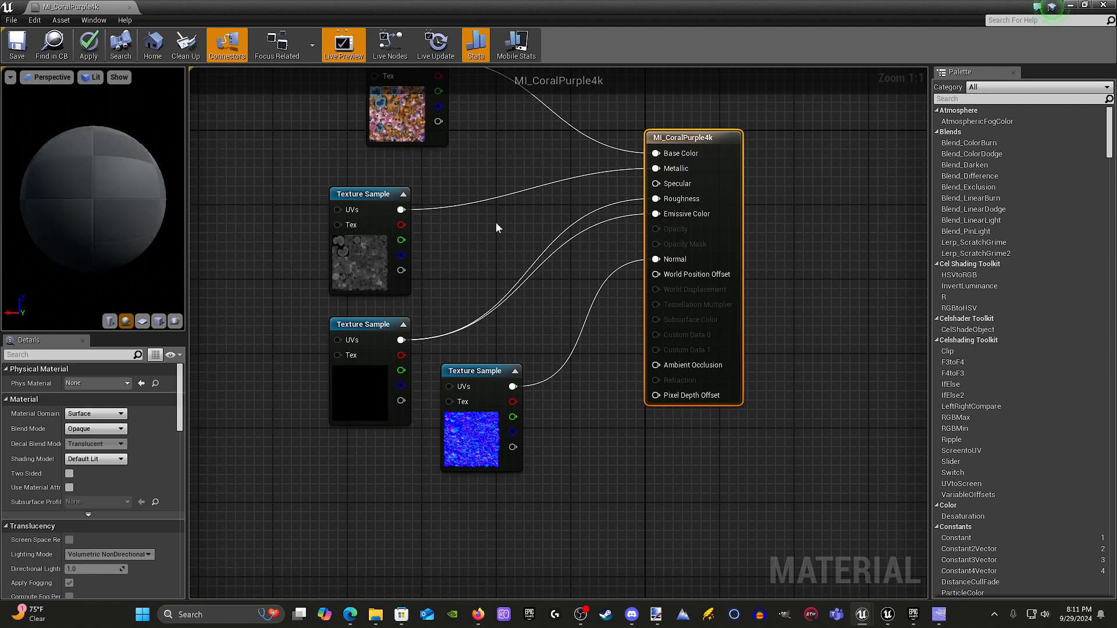
{"action": "left_click_drag", "start_coordinate": [404, 211], "coordinate": [660, 202]}
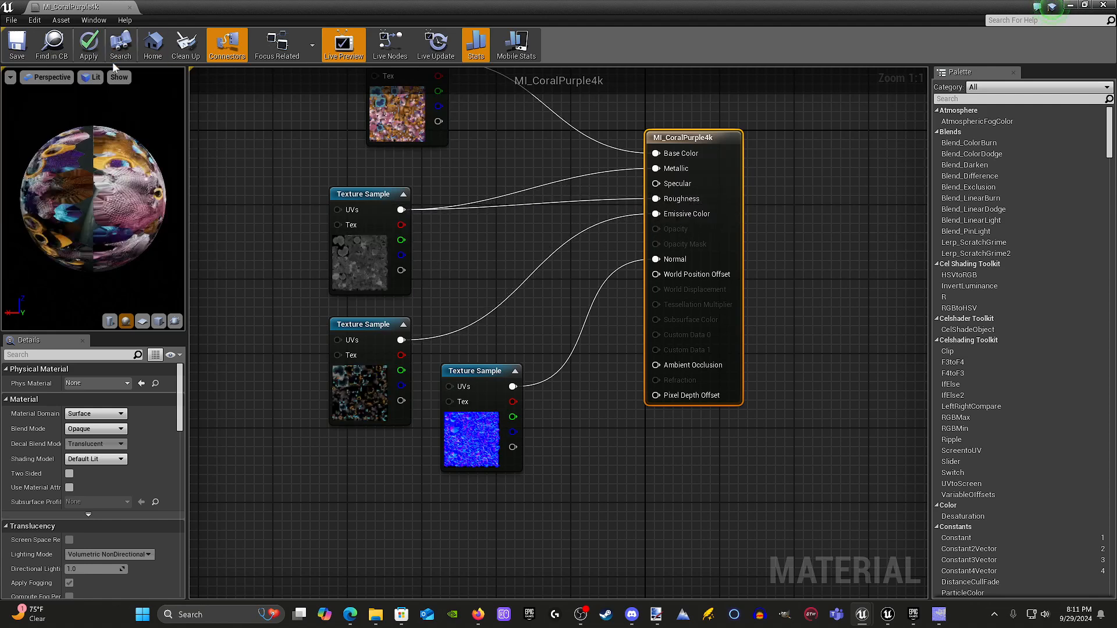
{"action": "left_click", "coordinate": [18, 52]}
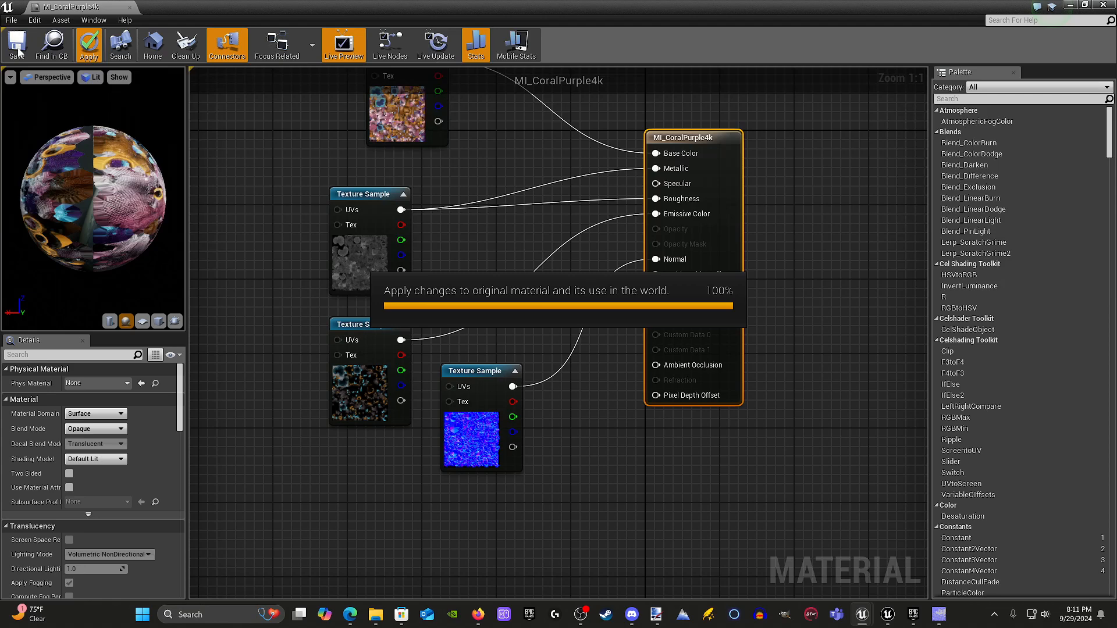
{"action": "left_click", "coordinate": [129, 8]}
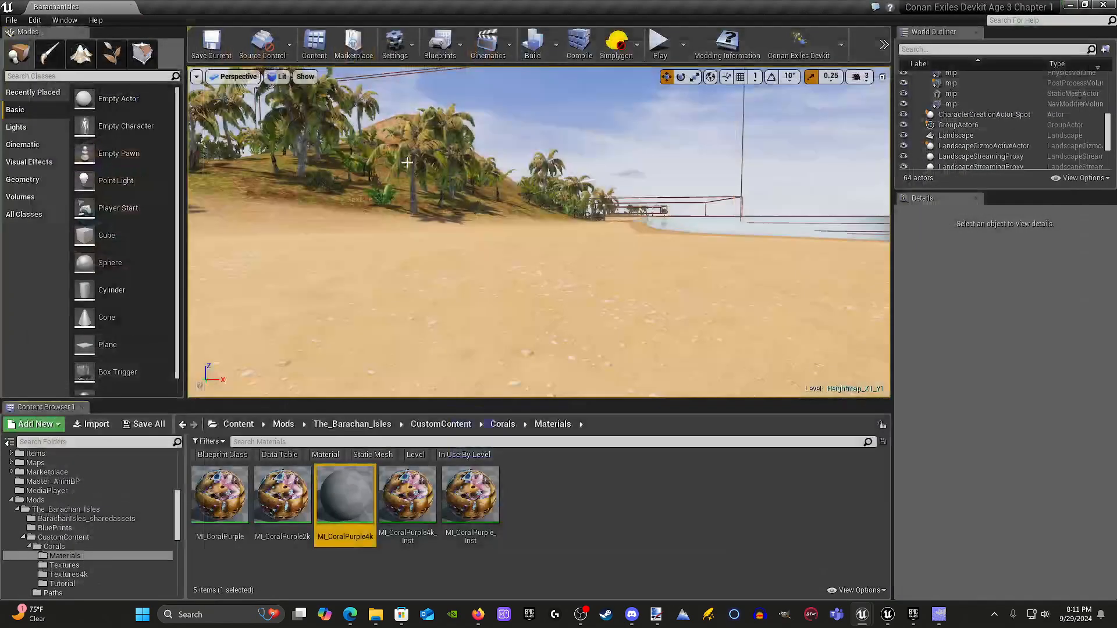
Open MI_CoralPurple and connect the gloss sample's color output to Roughness and the illum sample's color output to Emissive Color.
{"action": "double_click", "coordinate": [223, 505]}
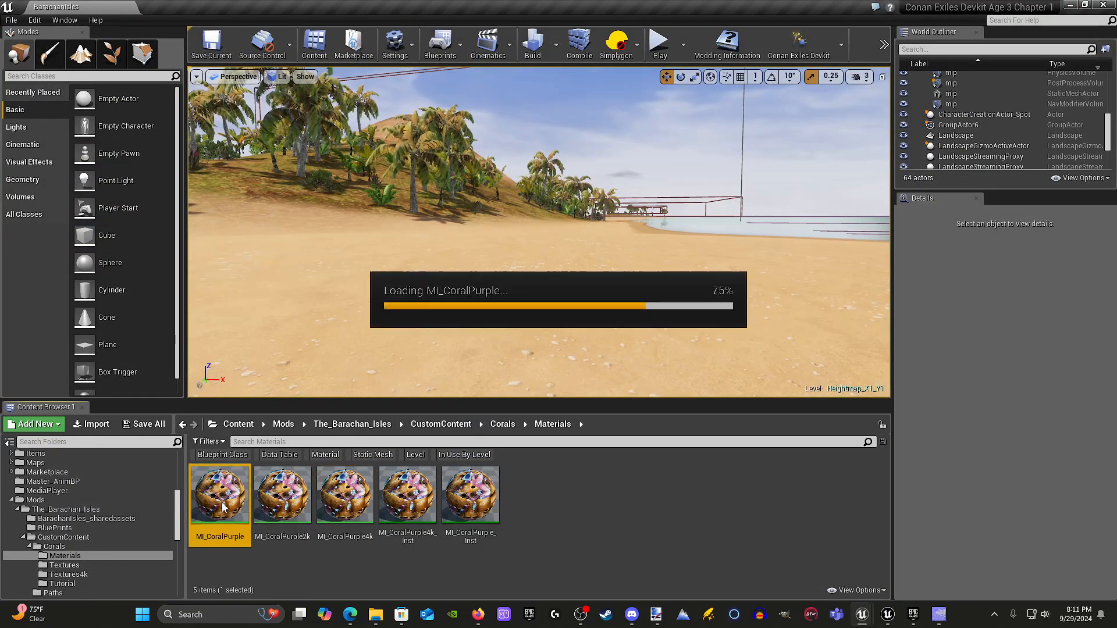
{"action": "right_click_drag", "start_coordinate": [322, 241], "coordinate": [479, 231]}
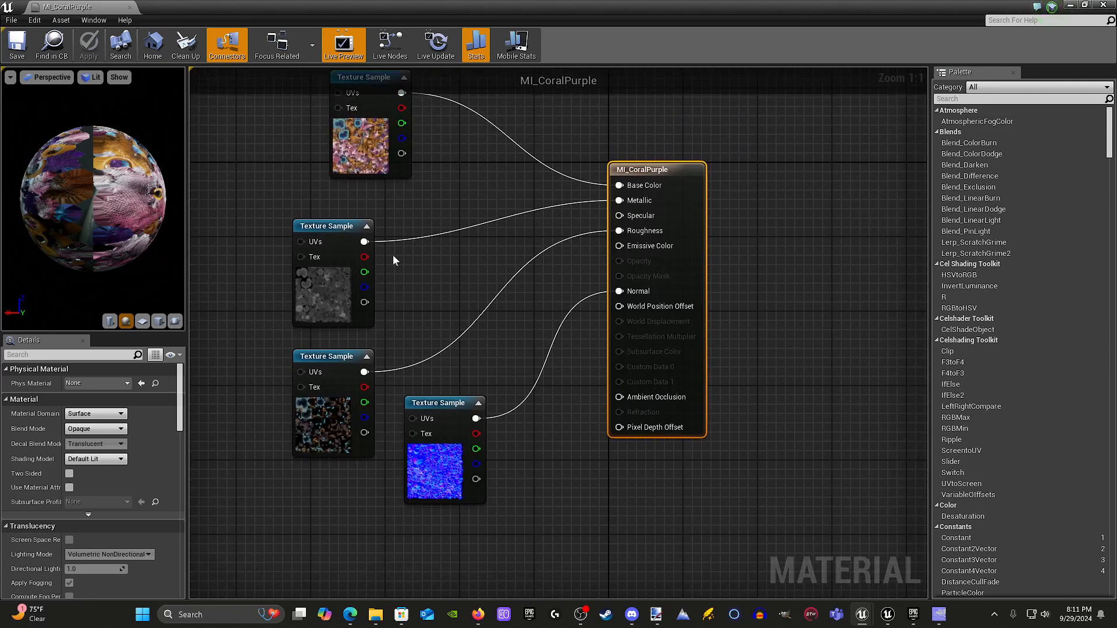
{"action": "left_click_drag", "start_coordinate": [364, 241], "coordinate": [619, 231]}
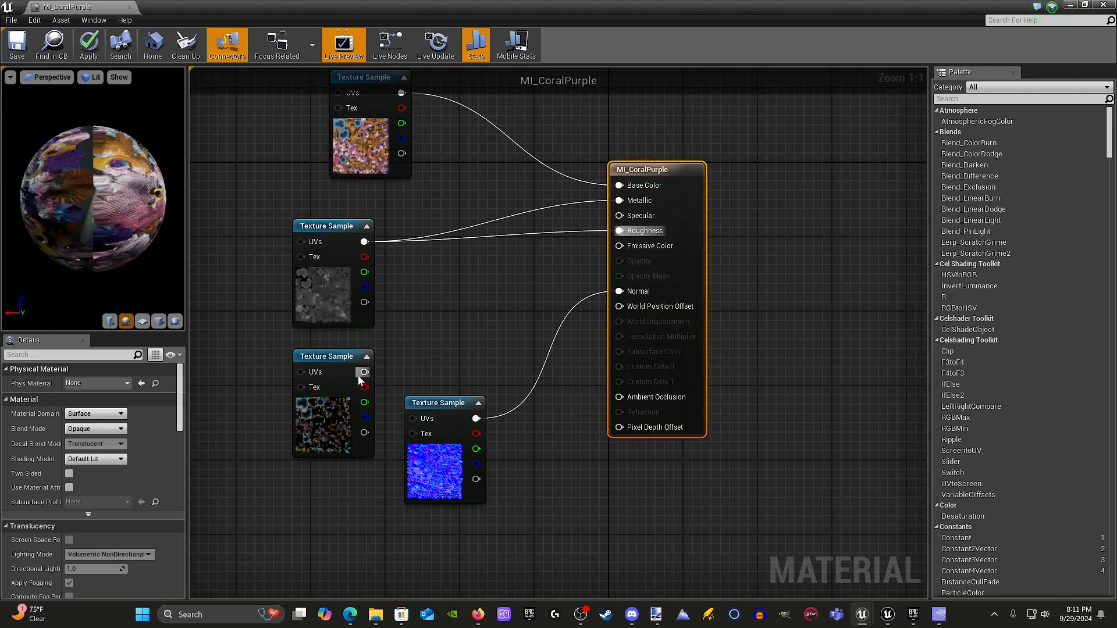
{"action": "left_click_drag", "start_coordinate": [364, 372], "coordinate": [605, 289]}
{"action": "left_click_drag", "start_coordinate": [624, 276], "coordinate": [620, 246]}
Move the normal sample below the illum sample, and apply, save and close MI_CoralPurple.
{"action": "left_click_drag", "start_coordinate": [447, 429], "coordinate": [324, 511]}
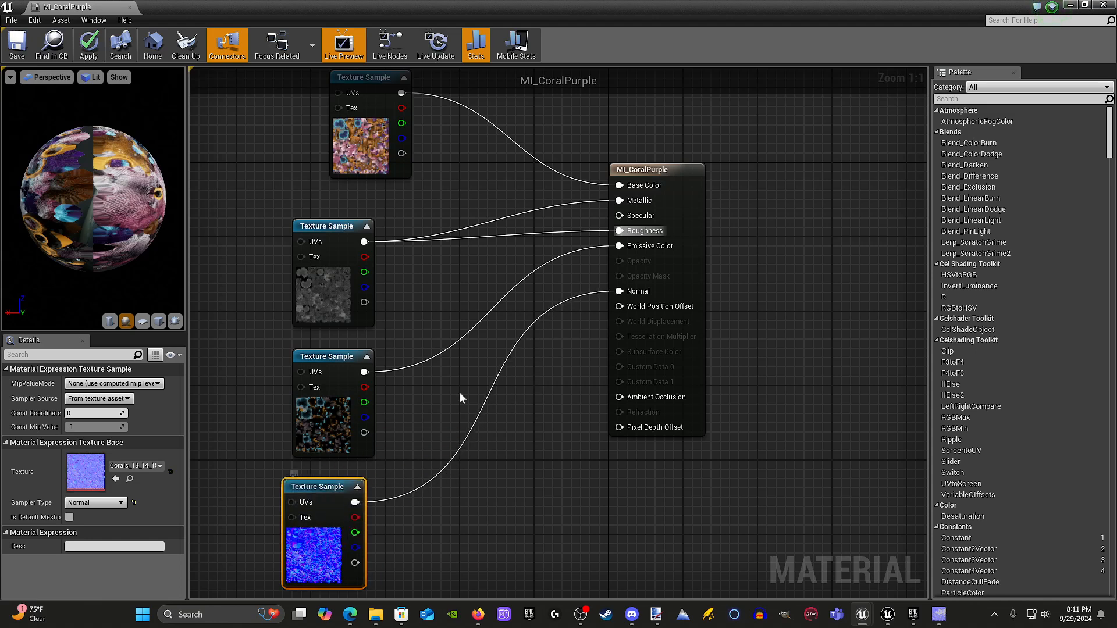
{"action": "right_click_drag", "start_coordinate": [459, 392], "coordinate": [513, 431]}
{"action": "left_click", "coordinate": [96, 47]}
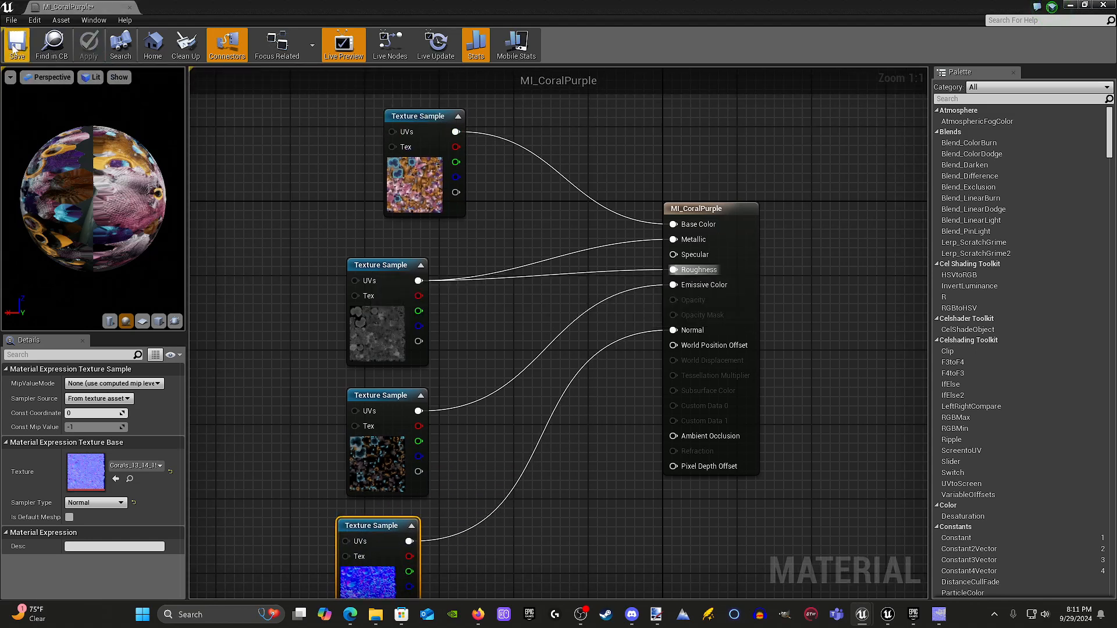
{"action": "left_click", "coordinate": [13, 49]}
{"action": "left_click", "coordinate": [130, 7]}
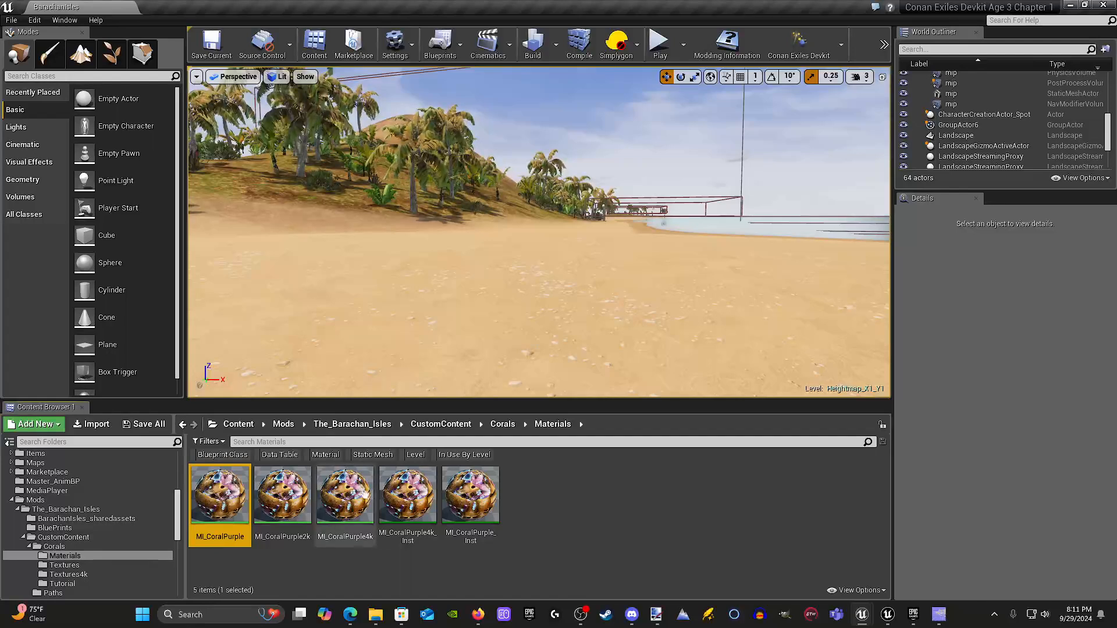
Set the viewport camera speed to 5 and fly around the island to an open stretch of beach sand.
{"action": "left_click", "coordinate": [281, 508]}
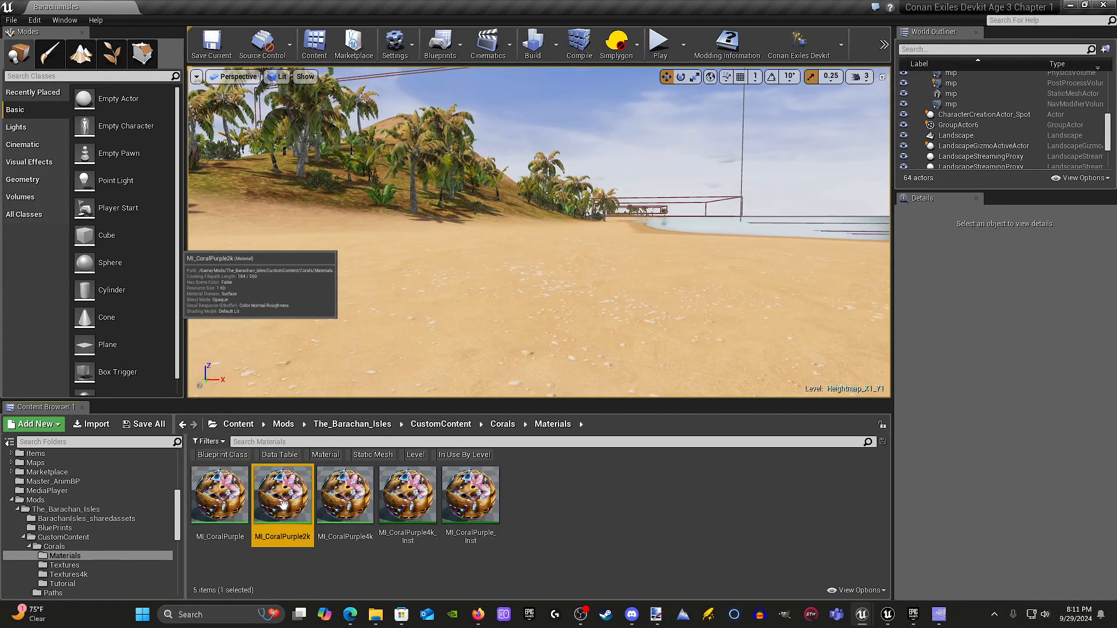
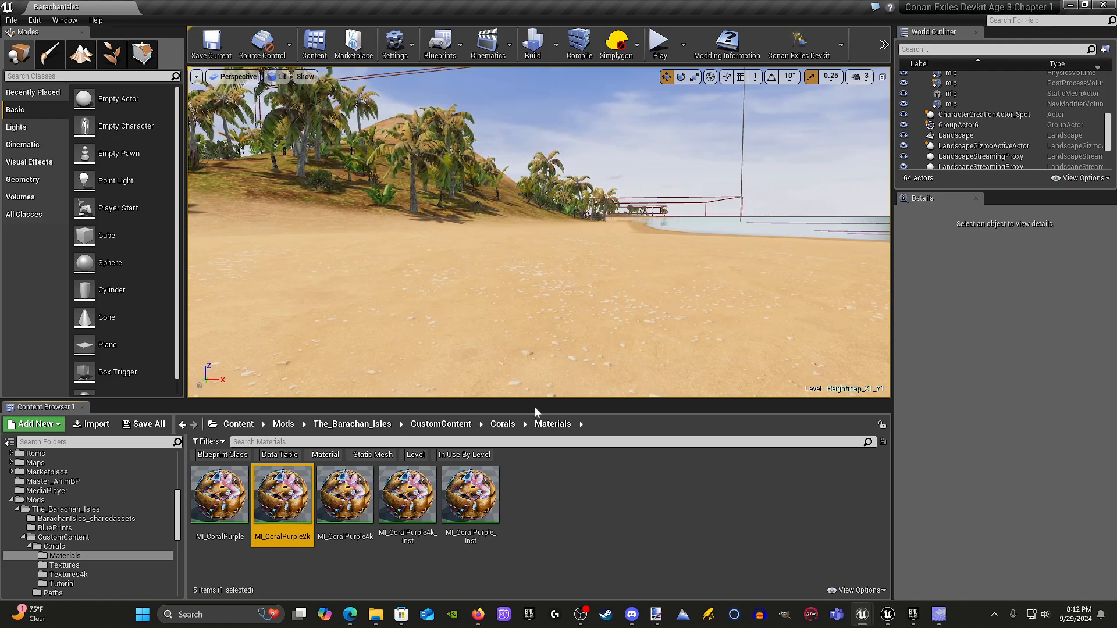
{"action": "right_click_drag", "start_coordinate": [473, 269], "coordinate": [428, 256]}
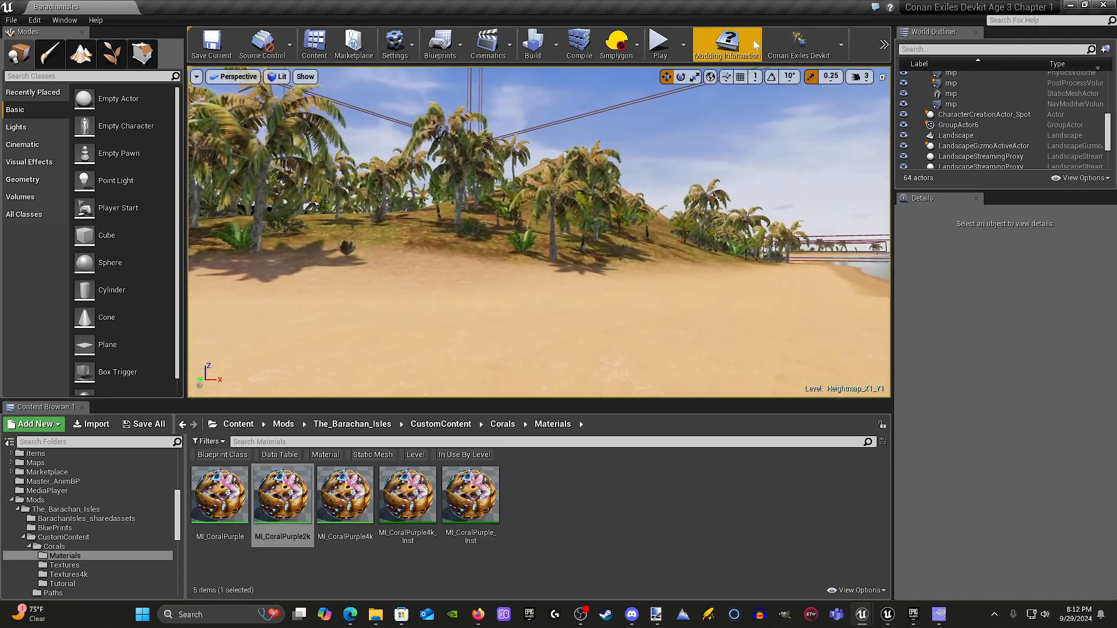
{"action": "left_click", "coordinate": [860, 76]}
{"action": "right_click_drag", "start_coordinate": [588, 192], "coordinate": [669, 241]}
{"action": "key", "text": "w"}
{"action": "right_click_drag", "start_coordinate": [656, 310], "coordinate": [448, 233]}
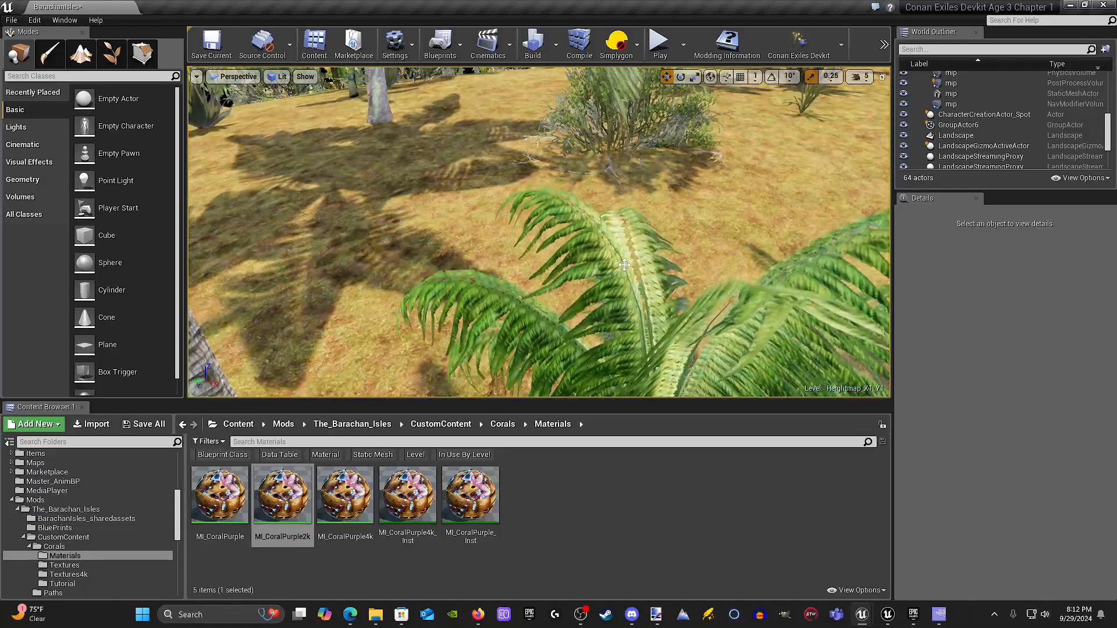
{"action": "right_click_drag", "start_coordinate": [448, 232], "coordinate": [384, 264]}
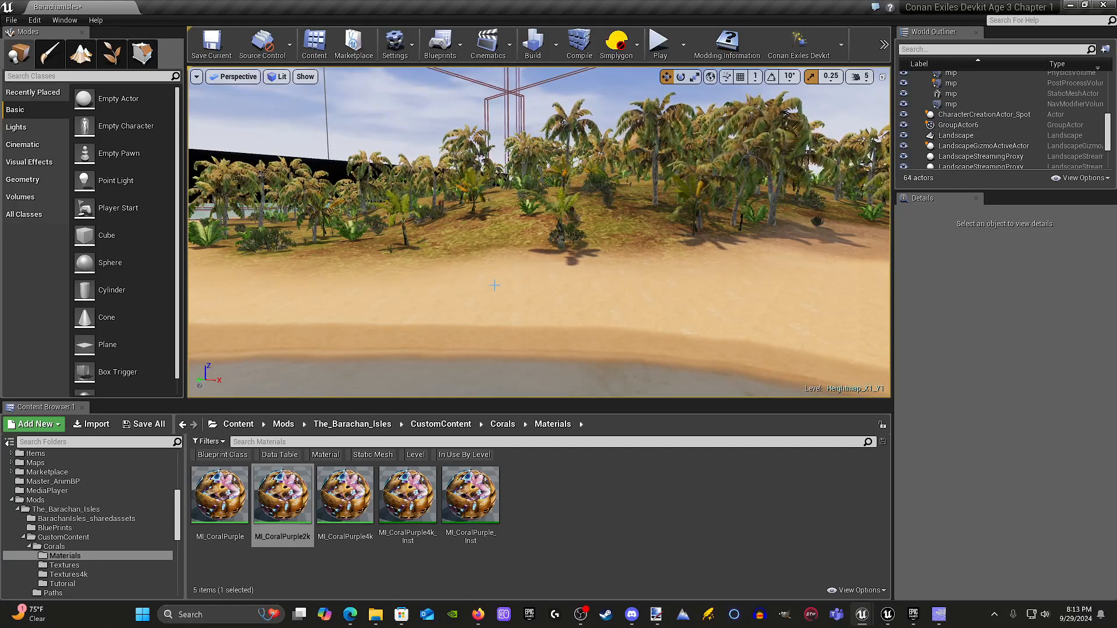
{"action": "right_click_drag", "start_coordinate": [510, 278], "coordinate": [510, 325]}
{"action": "key", "text": "w"}
{"action": "key", "text": "s"}
{"action": "key", "text": "w"}
{"action": "key", "text": "w"}
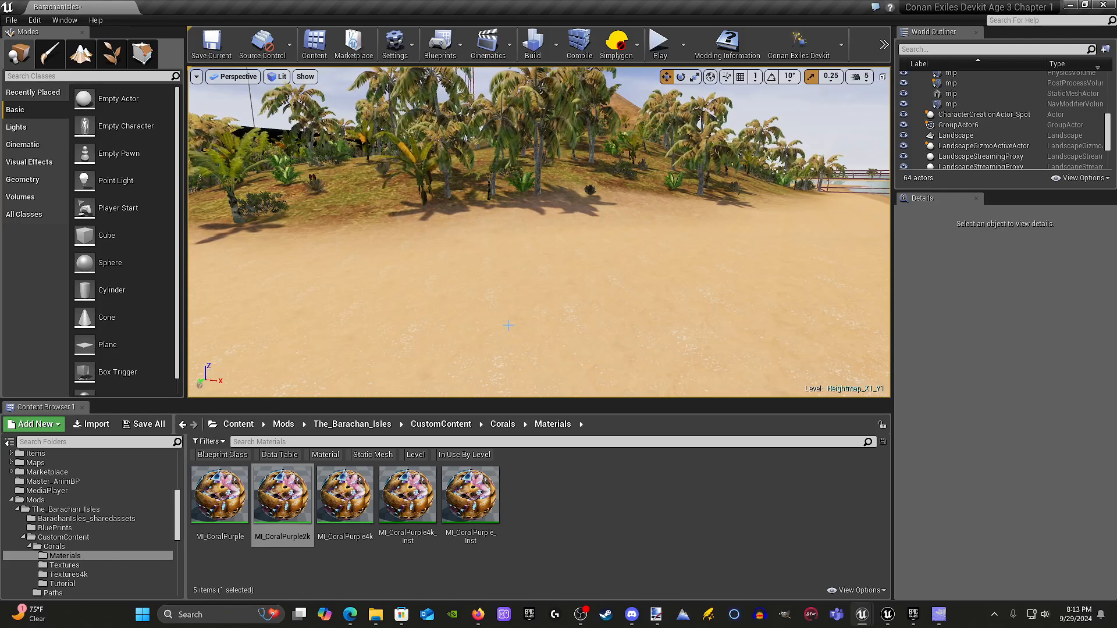
{"action": "right_click_drag", "start_coordinate": [507, 326], "coordinate": [508, 331]}
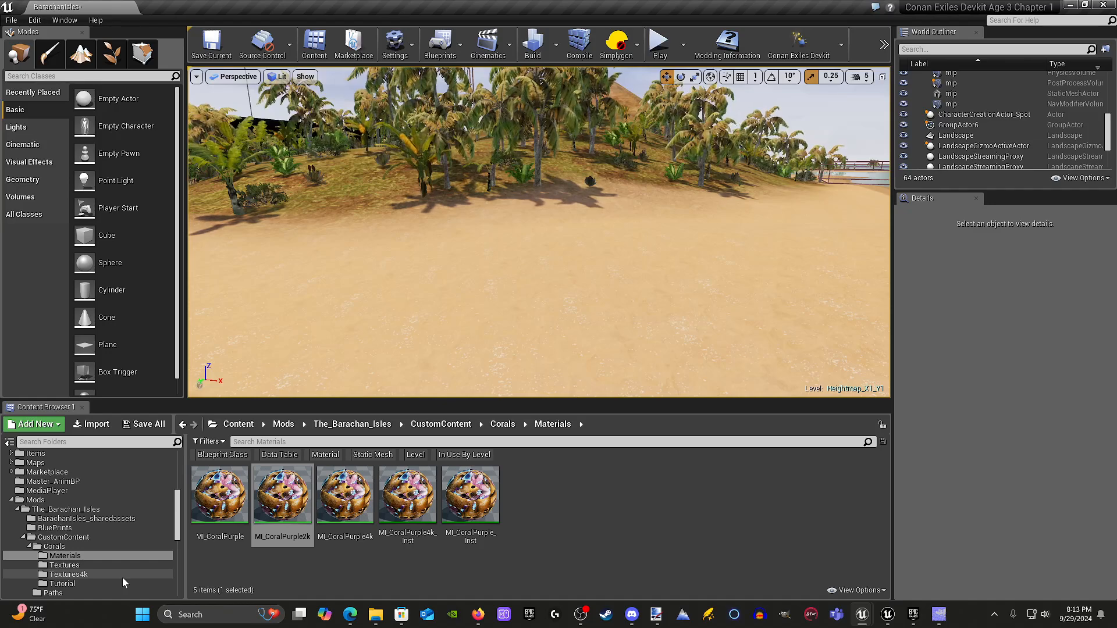
{"action": "right_click_drag", "start_coordinate": [326, 279], "coordinate": [311, 297]}
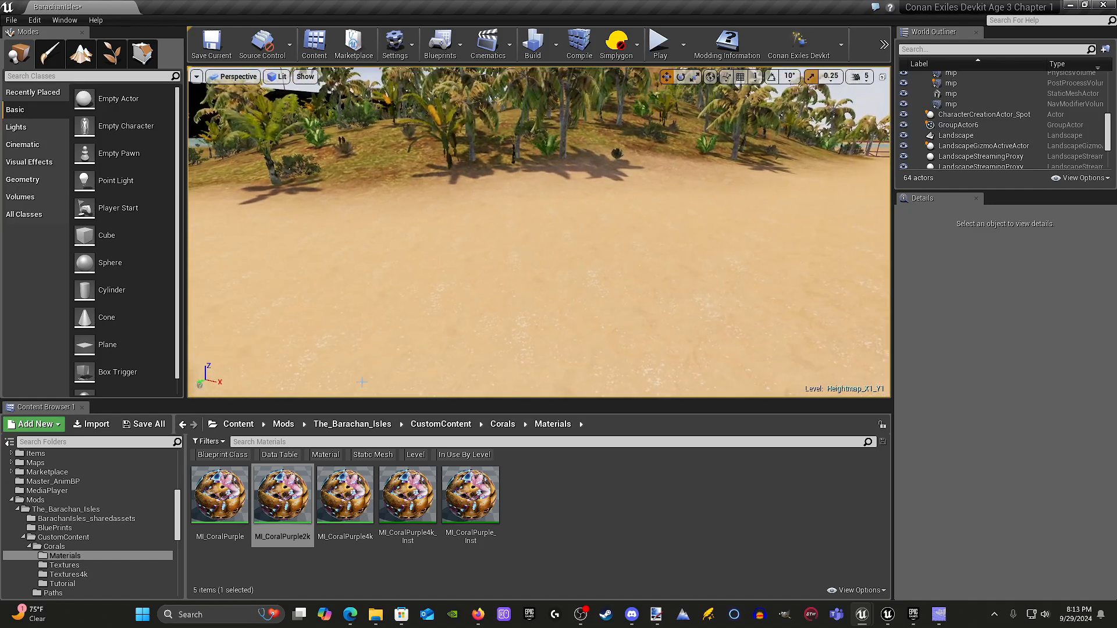
In the Corals folder, duplicate the static meshes Corals_Coral_13_1_SM, Corals_Coral_13_2_SM and Corals_Coral_13_3_SM together.
{"action": "left_click", "coordinate": [53, 547]}
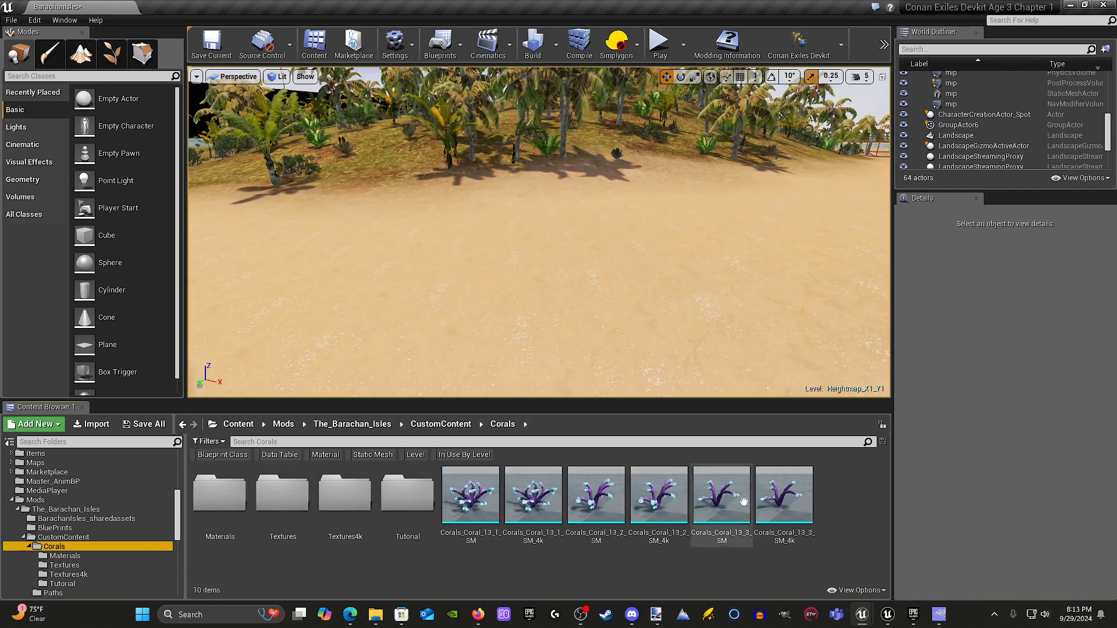
{"action": "left_click", "coordinate": [470, 494]}
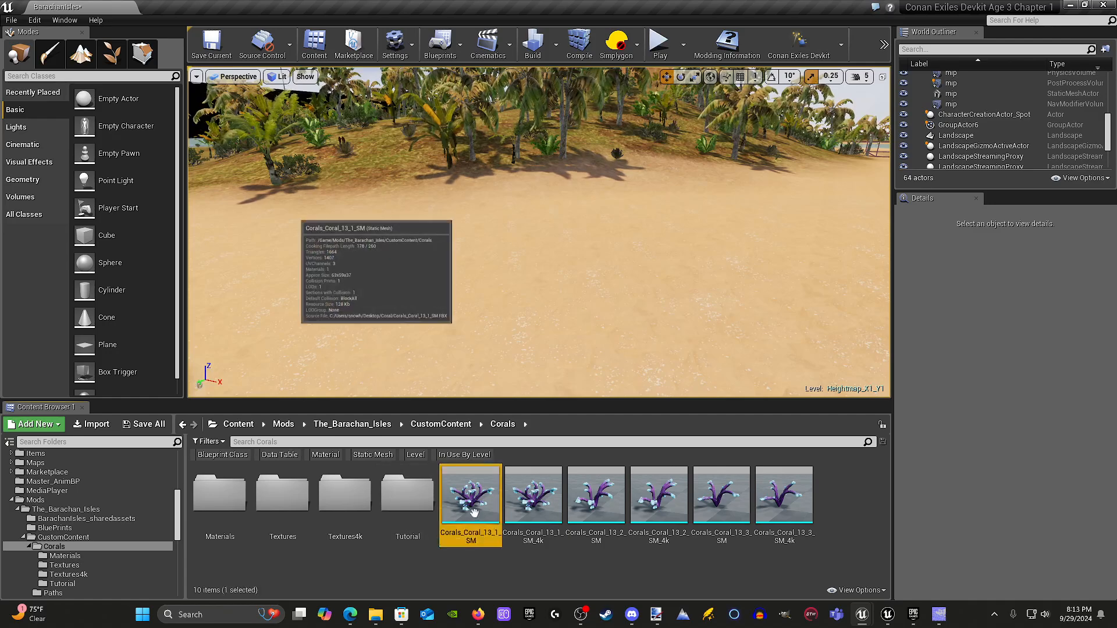
{"action": "left_click", "coordinate": [595, 506], "text": "ctrl"}
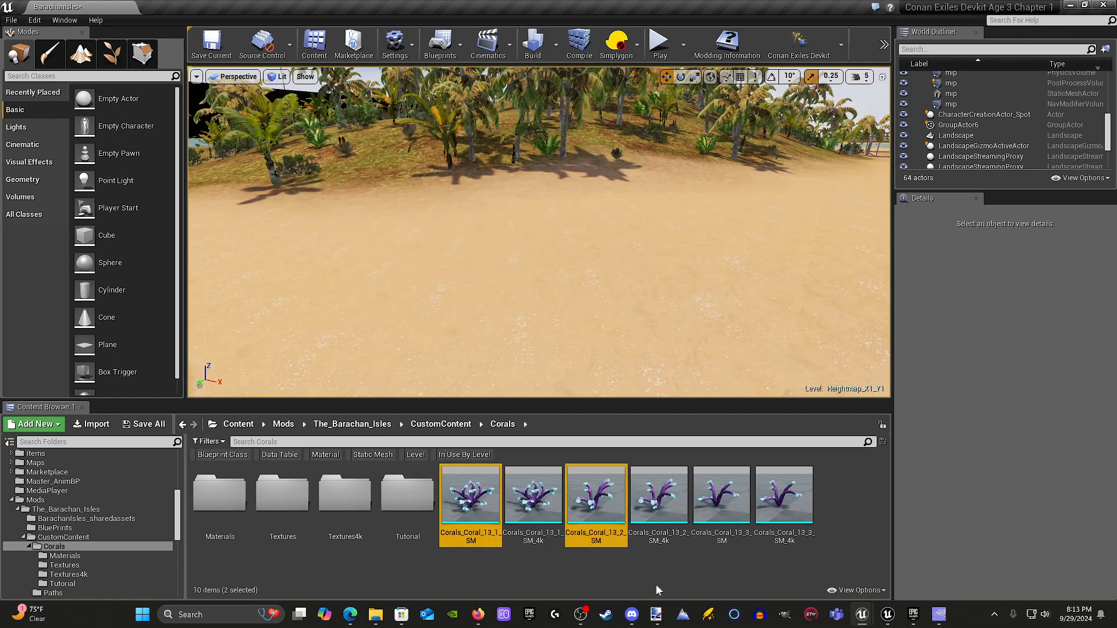
{"action": "left_click", "coordinate": [721, 530], "text": "ctrl"}
{"action": "right_click", "coordinate": [717, 504]}
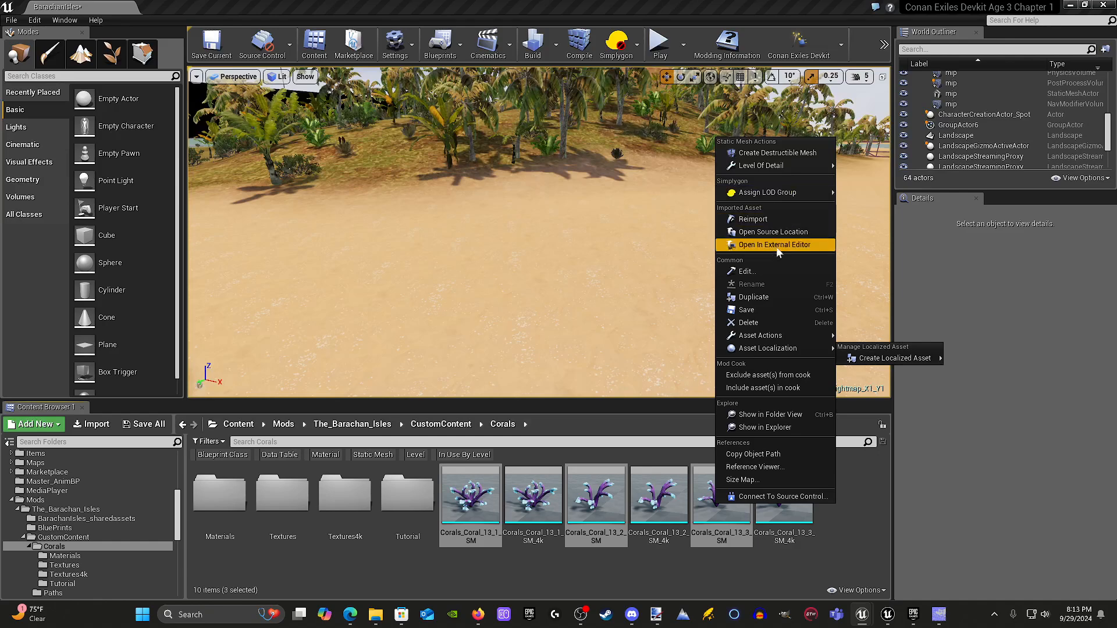
{"action": "left_click", "coordinate": [754, 297]}
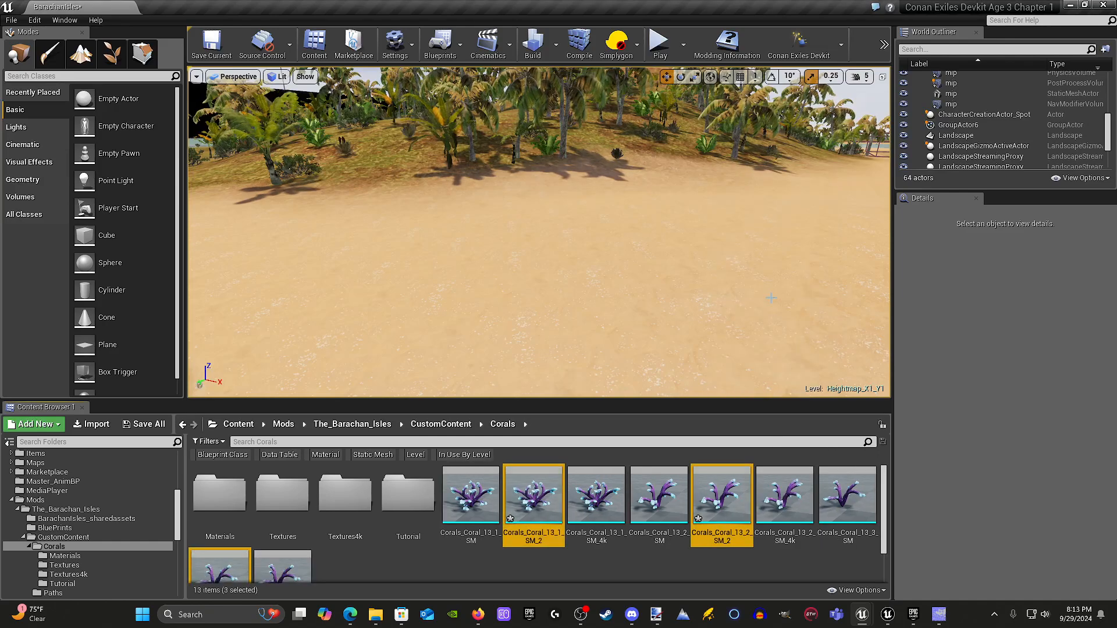
Rename the duplicated static mesh Corals_Coral_13_1_SM_2 as Corals_Coral_13_1_SM_2K.
{"action": "right_click", "coordinate": [533, 540]}
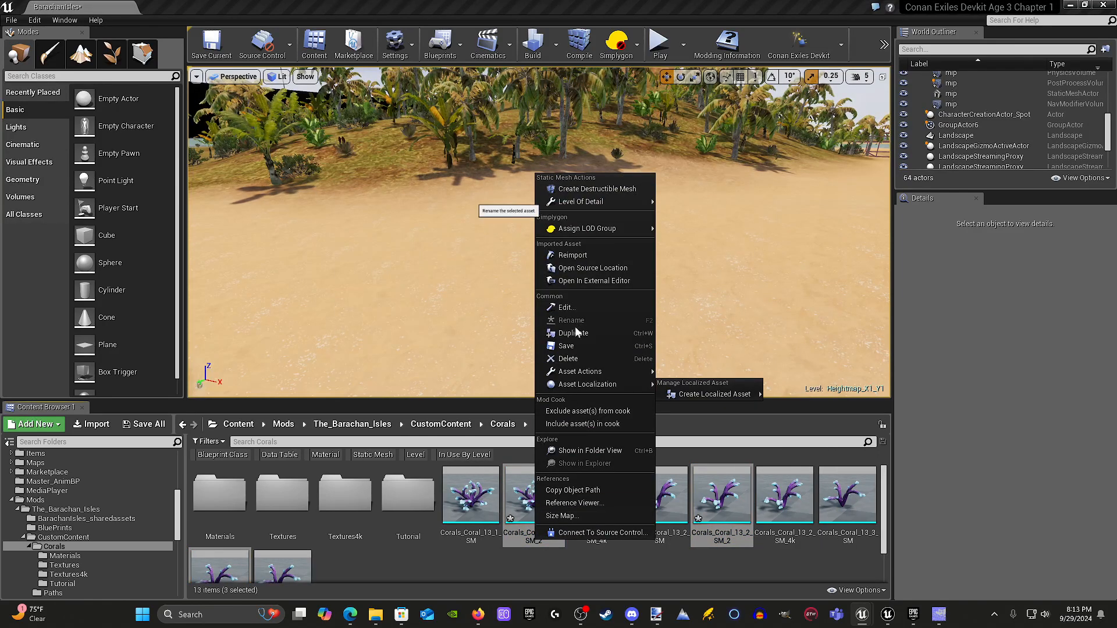
{"action": "left_click", "coordinate": [515, 553]}
{"action": "right_click", "coordinate": [527, 541]}
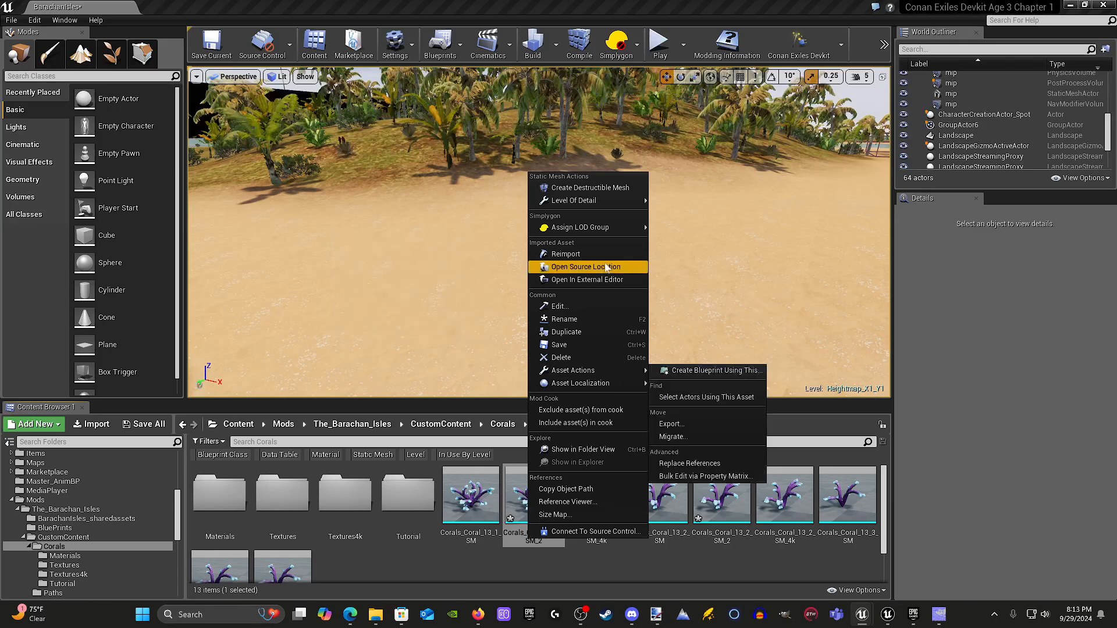
{"action": "left_click", "coordinate": [563, 319]}
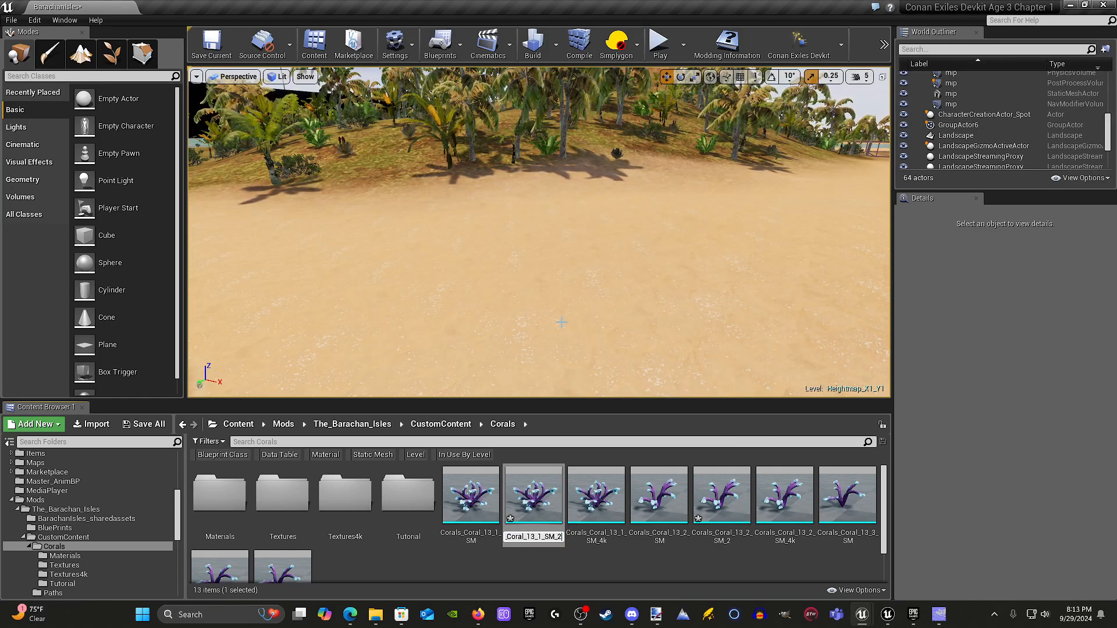
{"action": "type", "text": "K"}
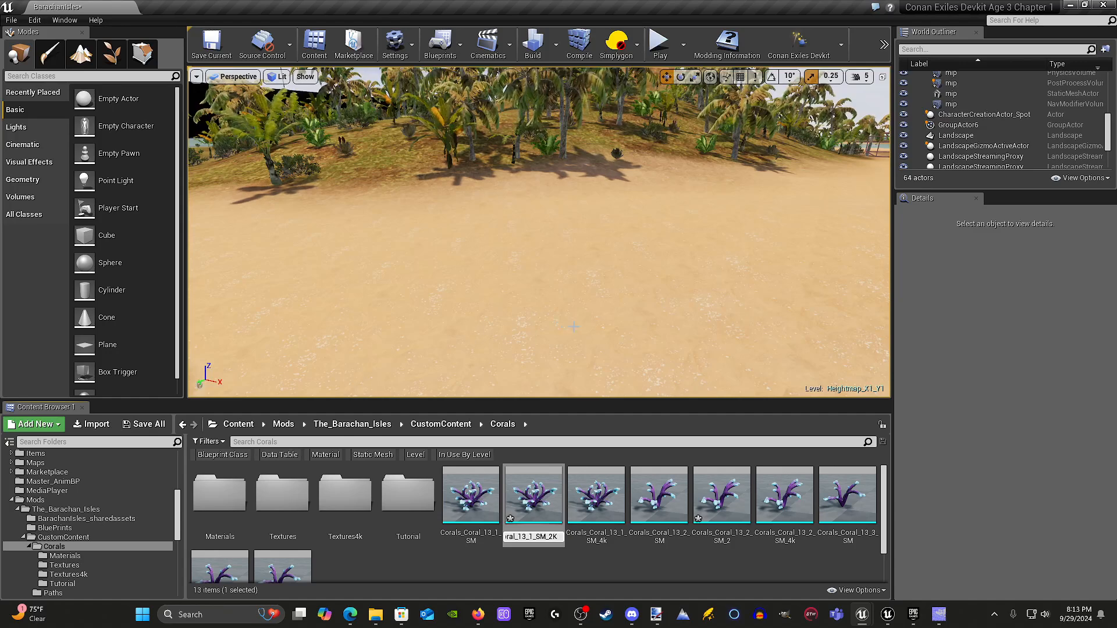
{"action": "key", "text": "Return"}
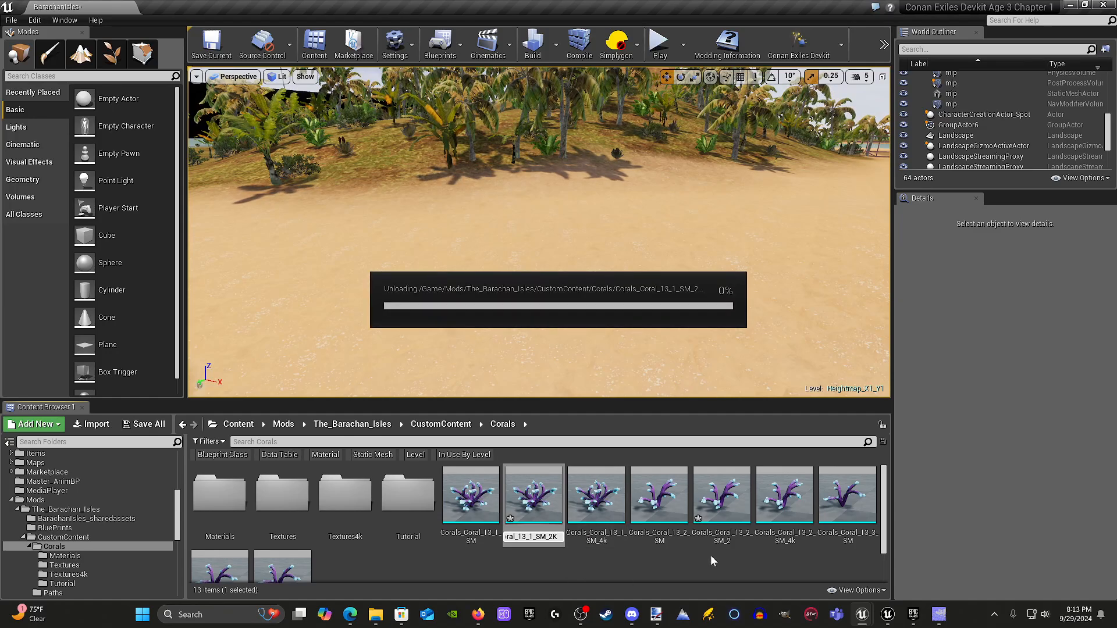
Rename the duplicated static mesh Corals_Coral_13_2_SM_2 as Corals_Coral_13_2_SM_2K.
{"action": "right_click", "coordinate": [722, 519]}
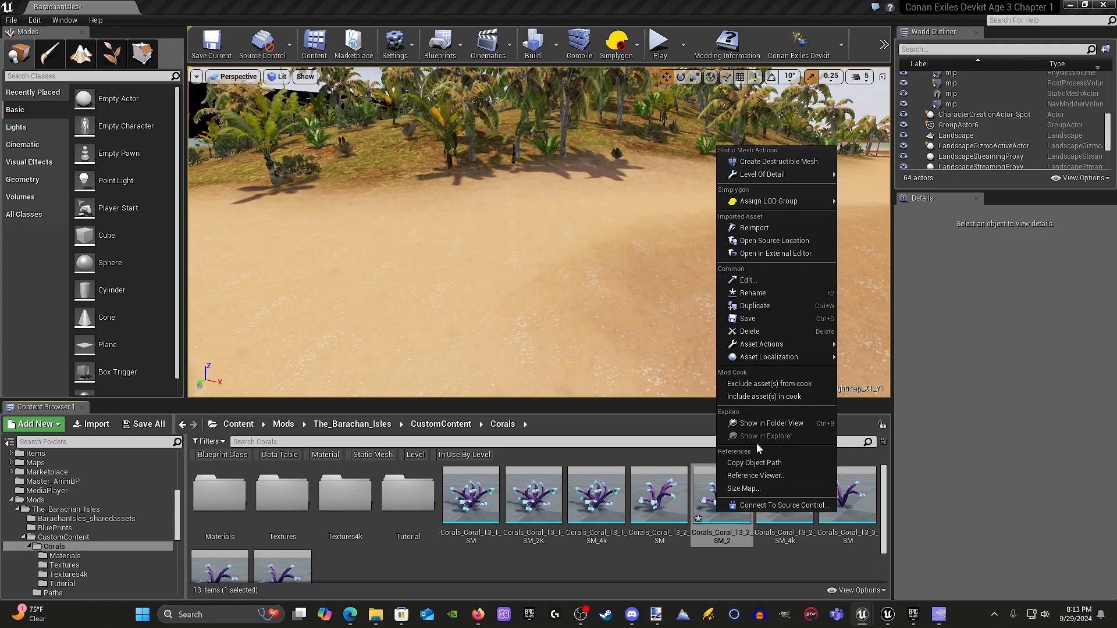
{"action": "left_click", "coordinate": [761, 305]}
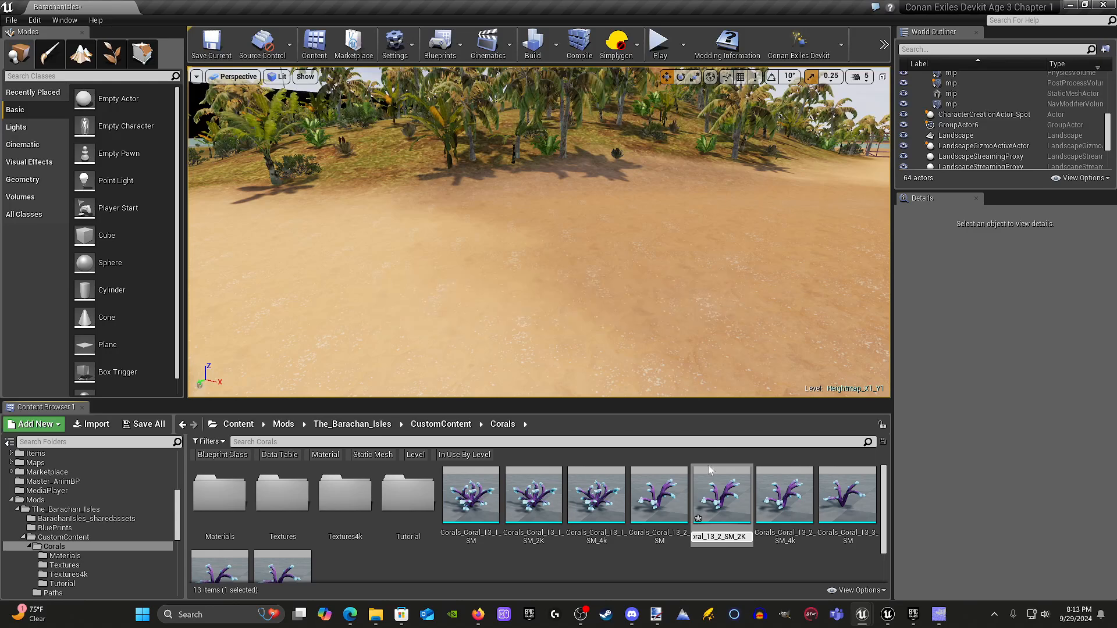
{"action": "key", "text": "Return"}
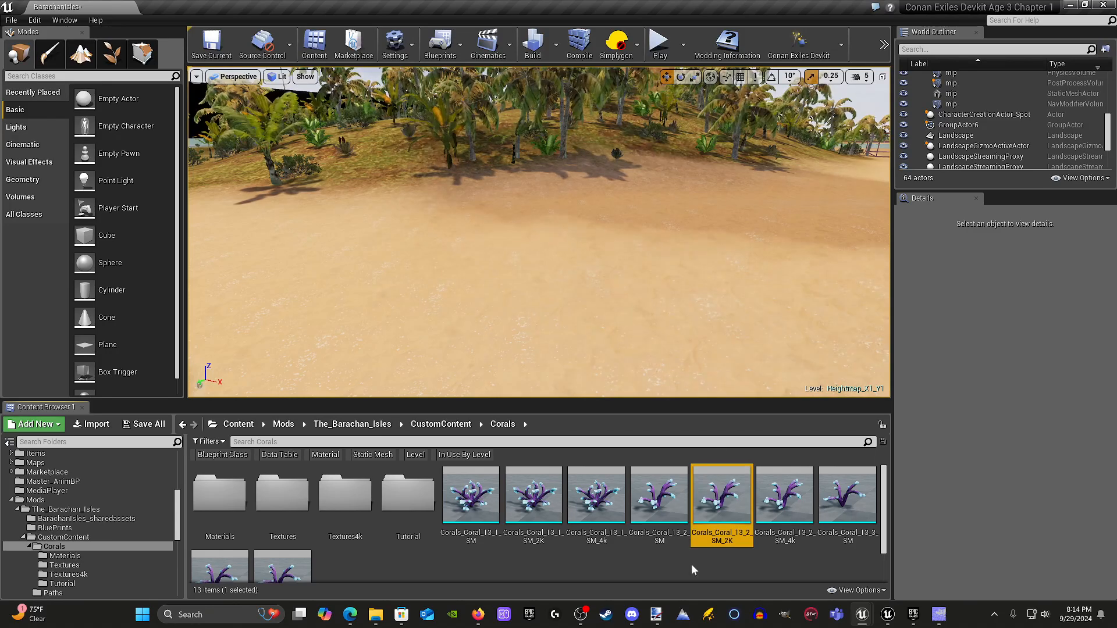
Rename the duplicated static mesh Corals_Coral_13_3_SM_2 as Corals_Coral_13_3_SM_2k.
{"action": "scroll", "coordinate": [431, 535], "scroll_direction": "down", "scroll_amount": 2}
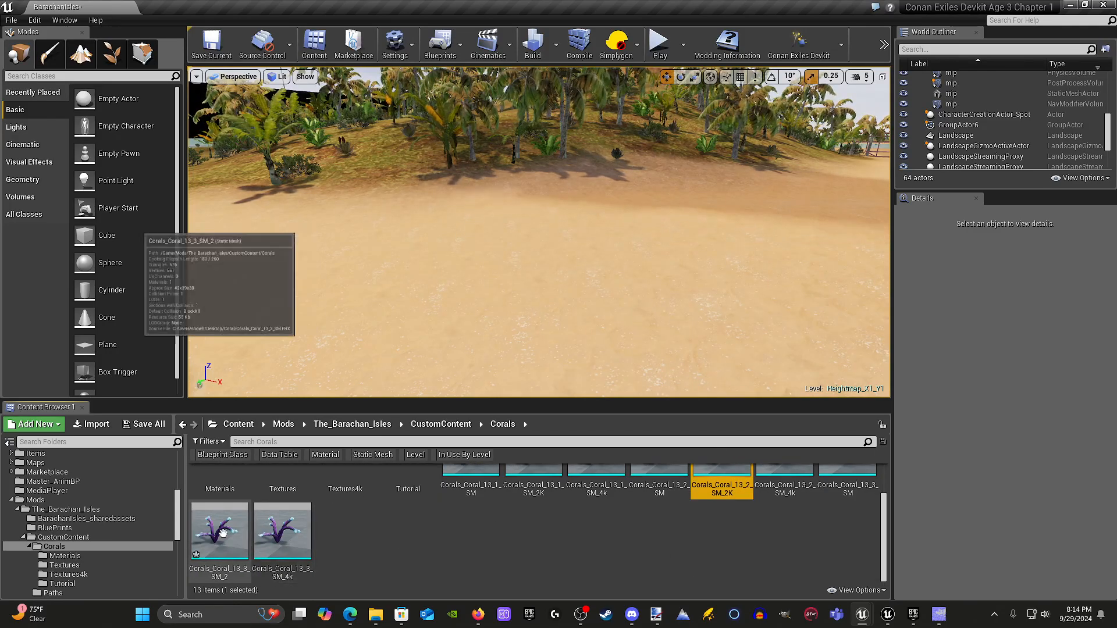
{"action": "right_click", "coordinate": [226, 530]}
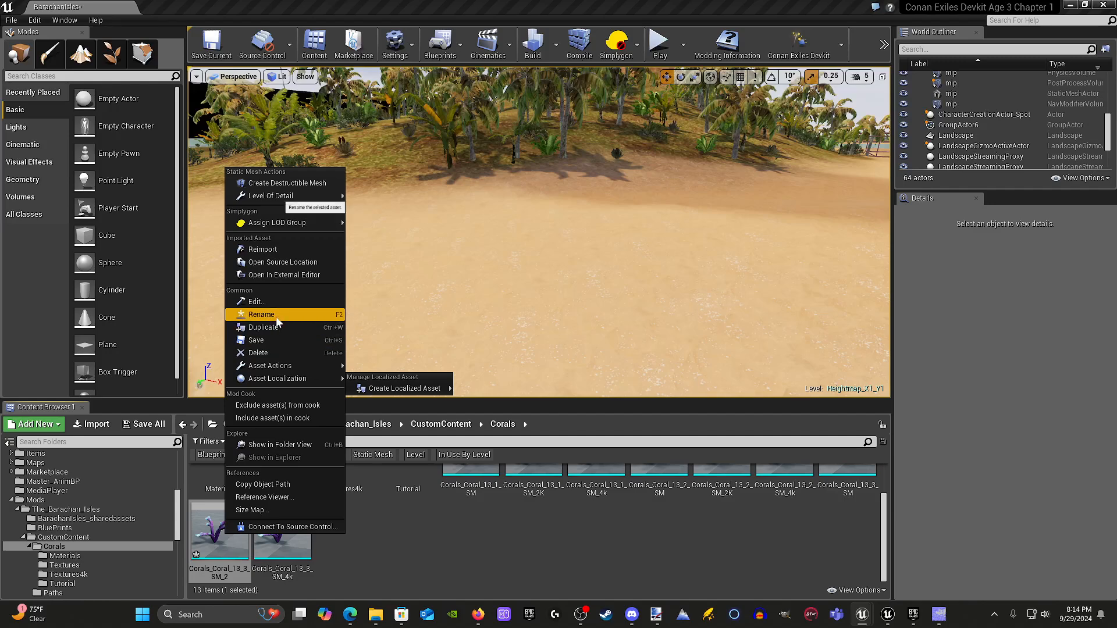
{"action": "left_click", "coordinate": [274, 315]}
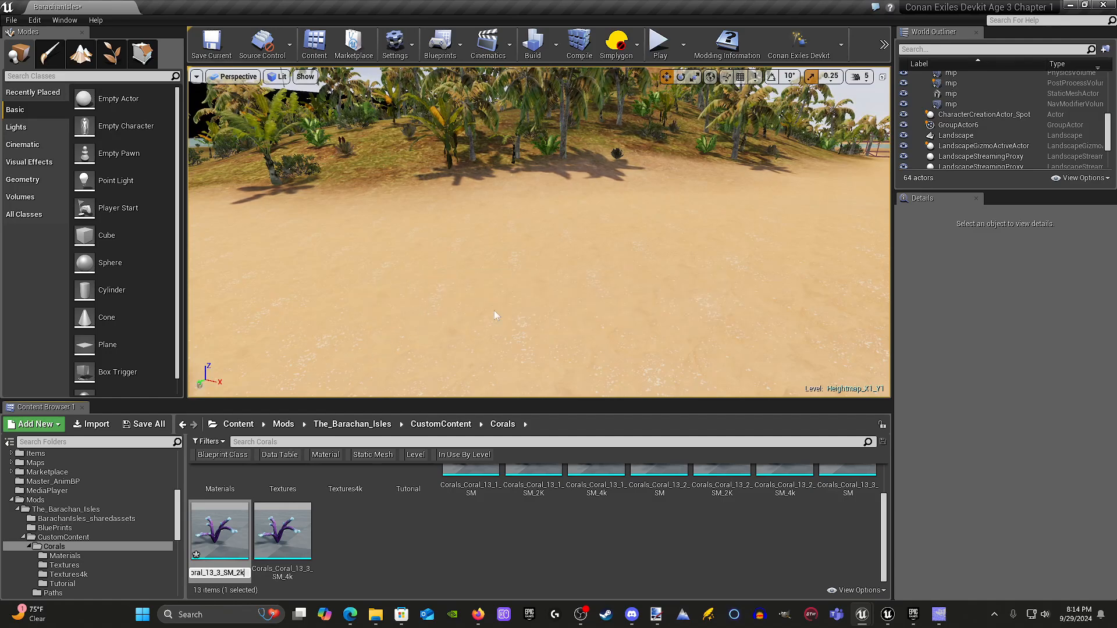
{"action": "key", "text": "Return"}
Place the static mesh Corals_Coral_13_1_SM on the open beach sand in the level.
{"action": "left_click_drag", "start_coordinate": [484, 302], "coordinate": [523, 311]}
{"action": "scroll", "coordinate": [491, 510], "scroll_direction": "up", "scroll_amount": 2}
{"action": "left_click_drag", "start_coordinate": [471, 495], "coordinate": [442, 345]}
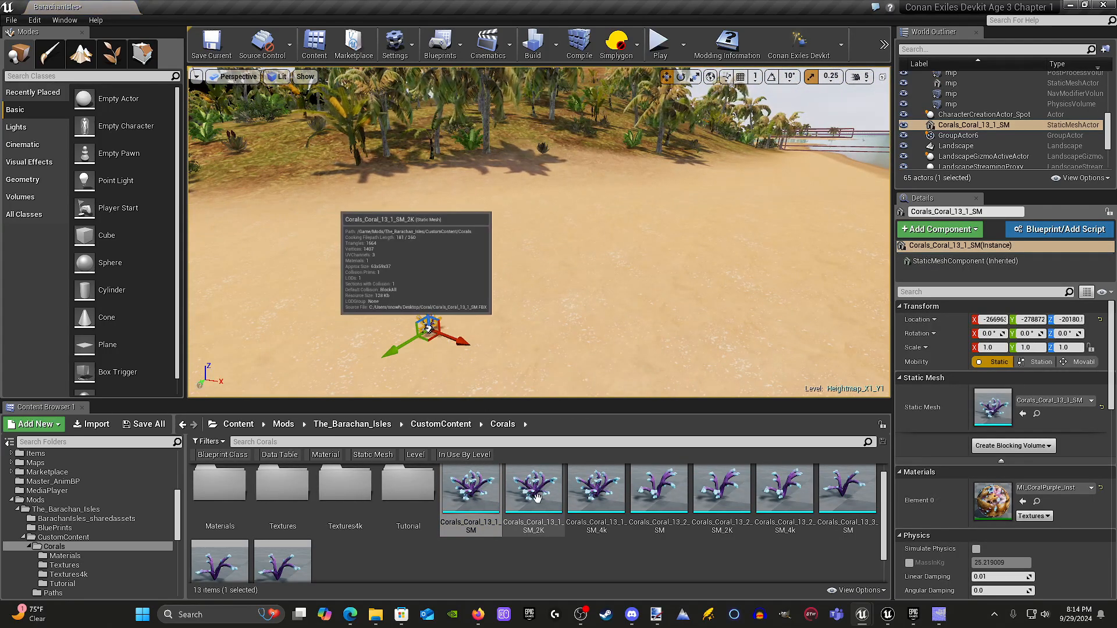
Place the 2K and 4k versions of Coral_13_1 and all three versions of Coral_13_2 in a row on the sand.
{"action": "left_click_drag", "start_coordinate": [532, 482], "coordinate": [464, 329]}
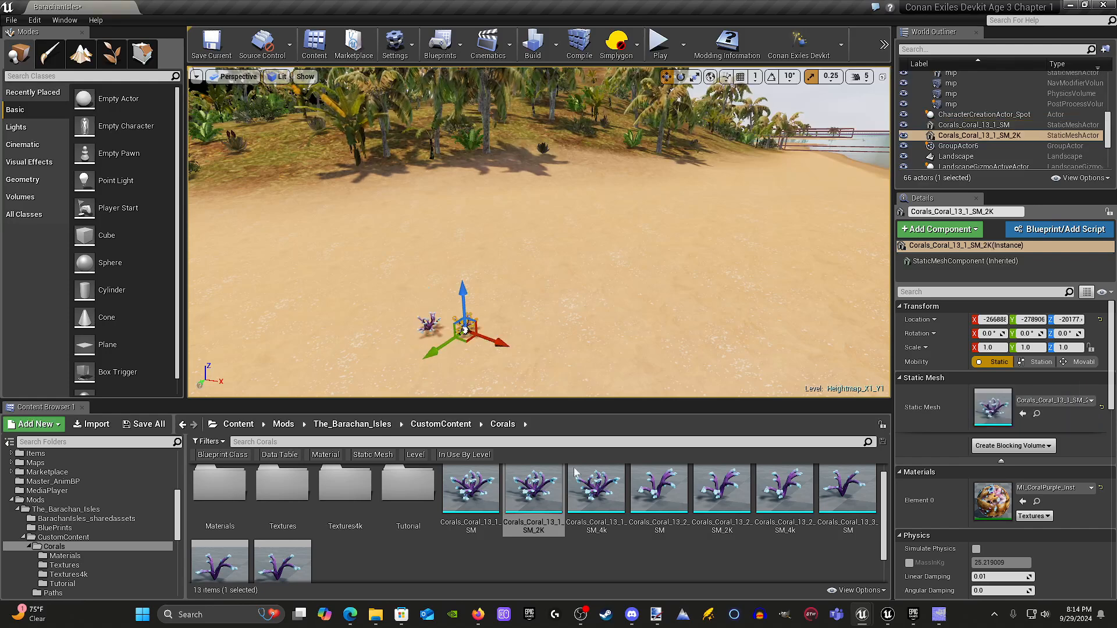
{"action": "left_click_drag", "start_coordinate": [597, 494], "coordinate": [512, 324]}
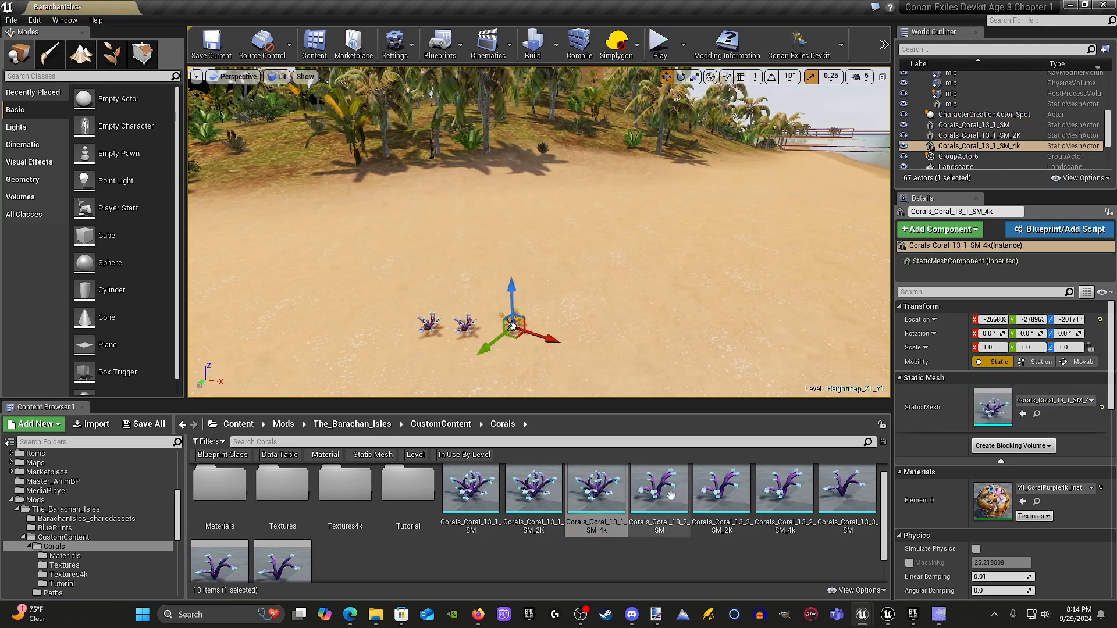
{"action": "left_click_drag", "start_coordinate": [659, 494], "coordinate": [586, 324]}
{"action": "left_click_drag", "start_coordinate": [736, 499], "coordinate": [621, 326]}
{"action": "left_click_drag", "start_coordinate": [785, 492], "coordinate": [673, 333]}
Extend the row of corals on the sand with the standard, 2k and 4k versions of Coral_13_3.
{"action": "right_click_drag", "start_coordinate": [673, 333], "coordinate": [674, 333]}
{"action": "key", "text": "d"}
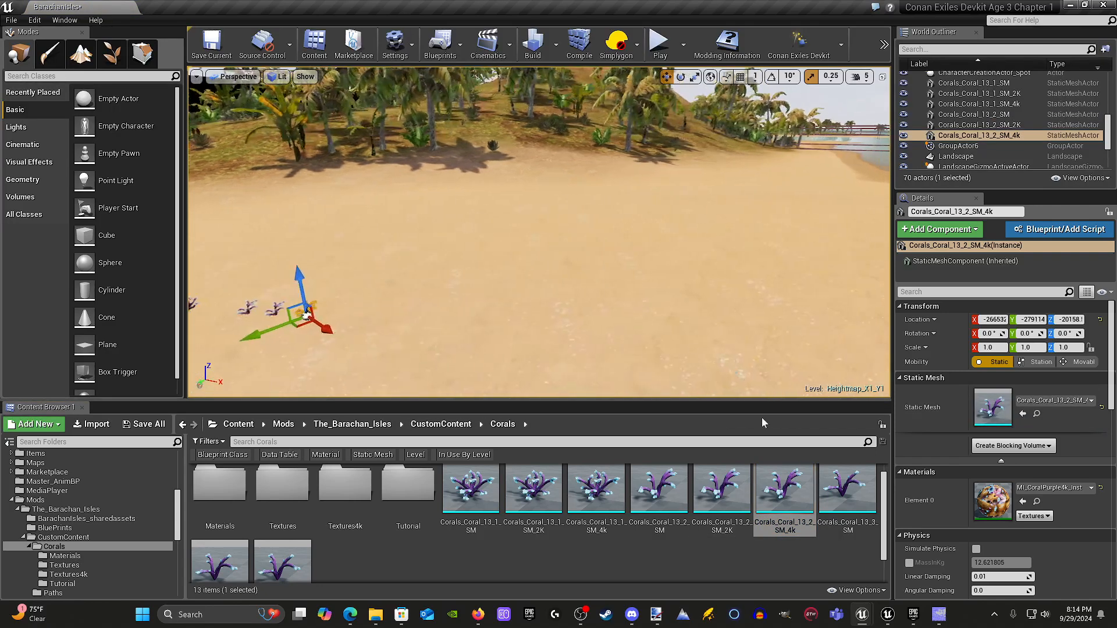
{"action": "left_click_drag", "start_coordinate": [853, 511], "coordinate": [382, 317]}
{"action": "left_click_drag", "start_coordinate": [219, 562], "coordinate": [409, 320]}
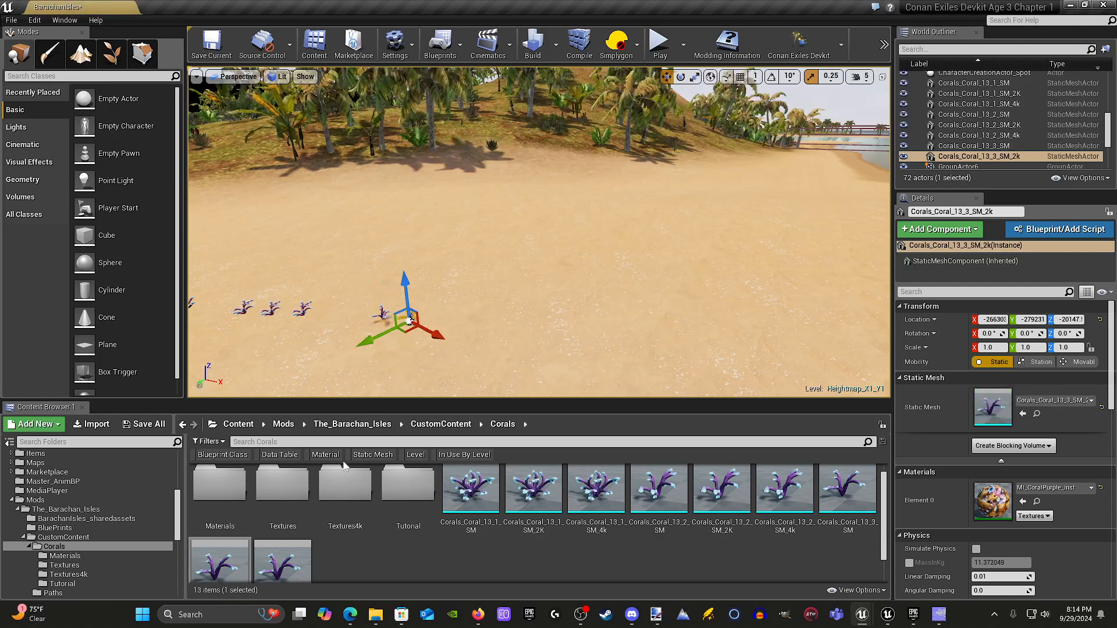
{"action": "left_click_drag", "start_coordinate": [282, 561], "coordinate": [440, 324]}
Examine the nine placed corals side by side to compare how their texture resolutions look from a distance.
{"action": "left_click", "coordinate": [477, 302]}
{"action": "right_click_drag", "start_coordinate": [477, 303], "coordinate": [433, 320]}
{"action": "key", "text": "w"}
{"action": "key", "text": "s"}
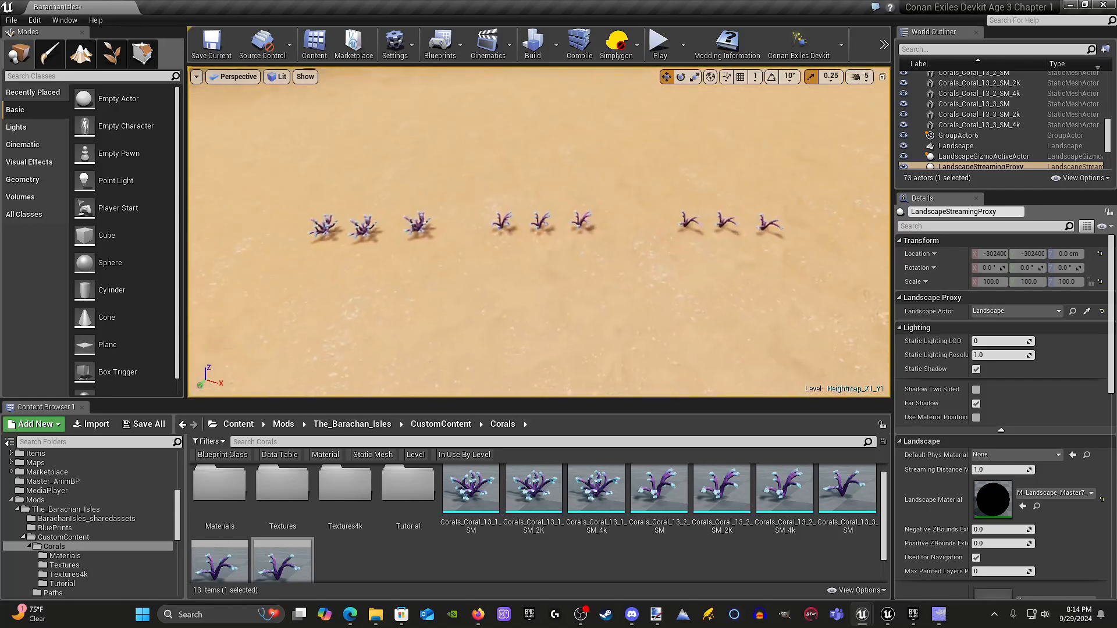
{"action": "key", "text": "w"}
{"action": "key", "text": "s"}
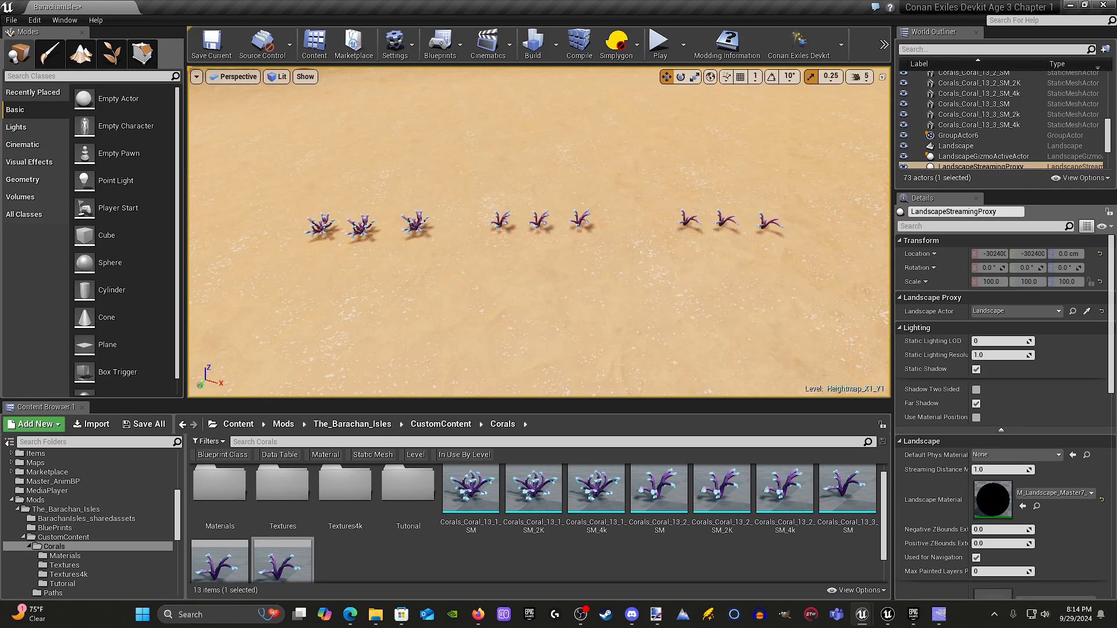
{"action": "right_click_drag", "start_coordinate": [539, 244], "coordinate": [538, 232]}
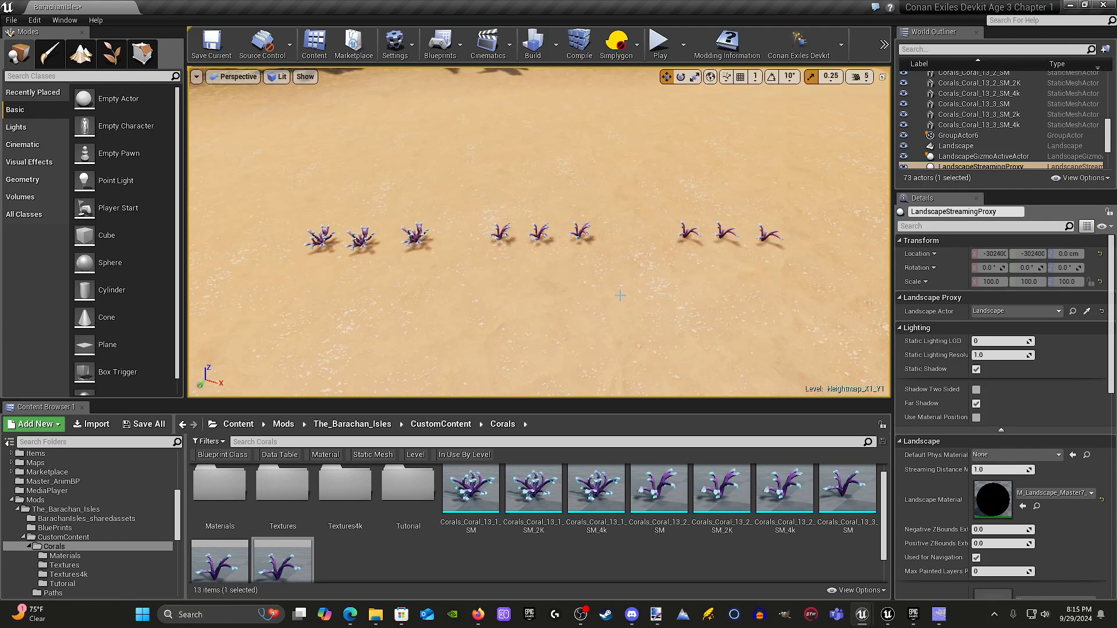
{"action": "middle_click_drag", "start_coordinate": [335, 235], "coordinate": [335, 201]}
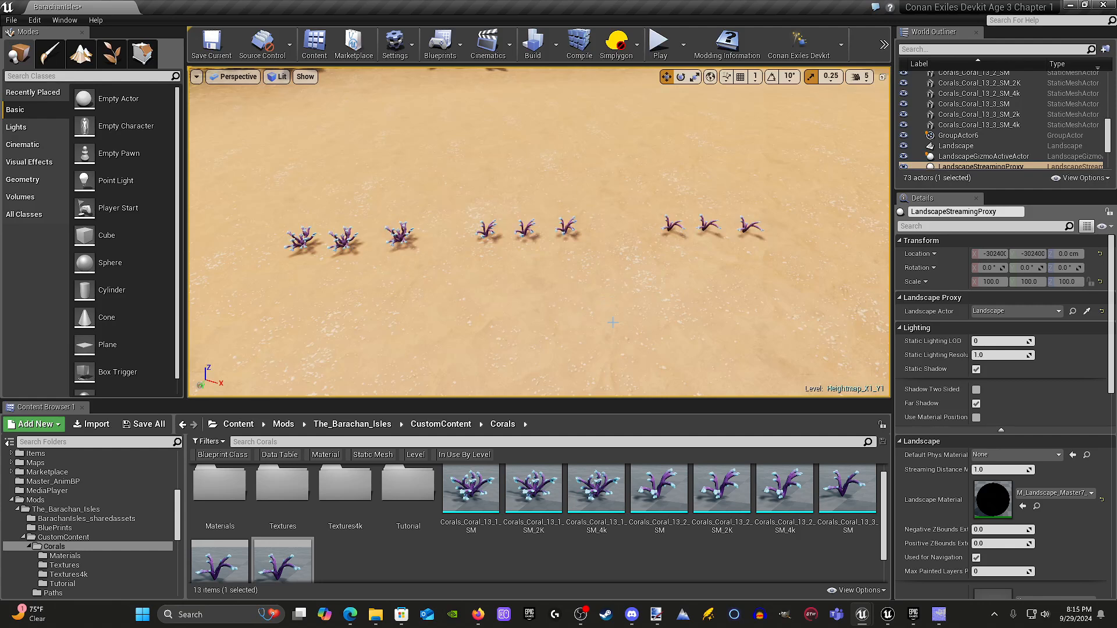
{"action": "right_click_drag", "start_coordinate": [613, 322], "coordinate": [593, 328]}
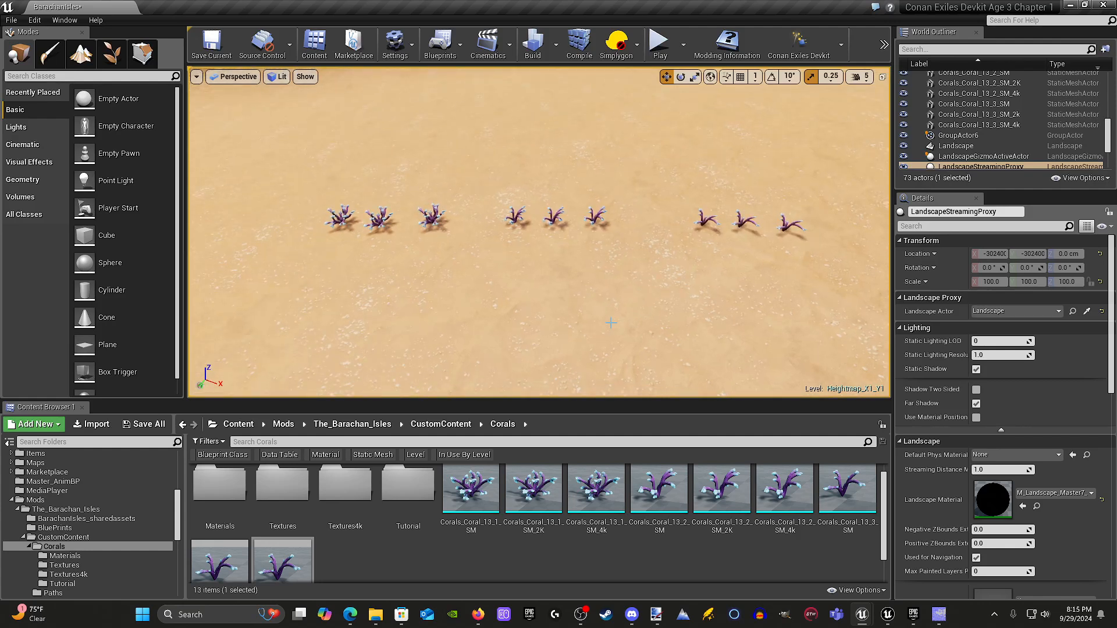
{"action": "right_click_drag", "start_coordinate": [611, 322], "coordinate": [606, 332]}
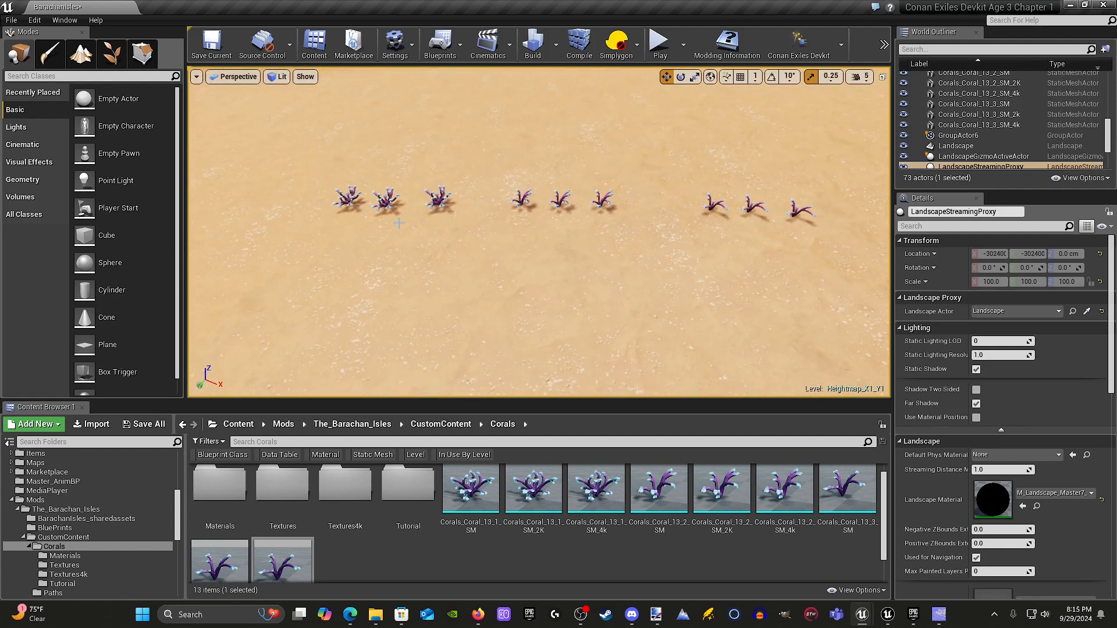
Select the standard, 2K and 4k Coral_13_1 actors in turn and compare their appearance in the row.
{"action": "left_click", "coordinate": [348, 199]}
{"action": "left_click", "coordinate": [384, 202]}
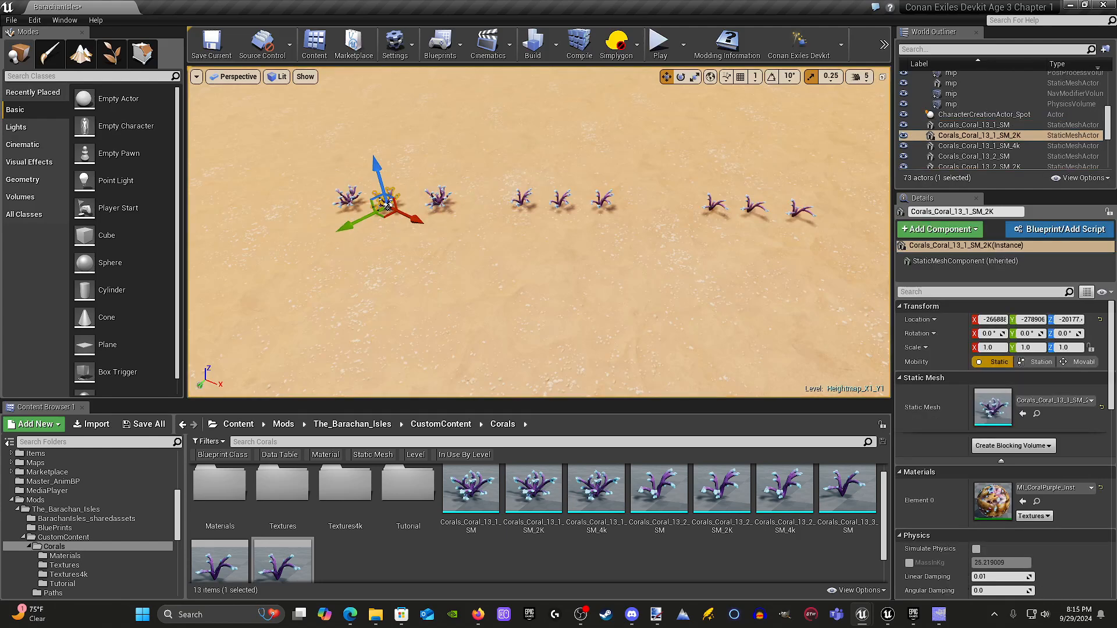
{"action": "left_click", "coordinate": [438, 201]}
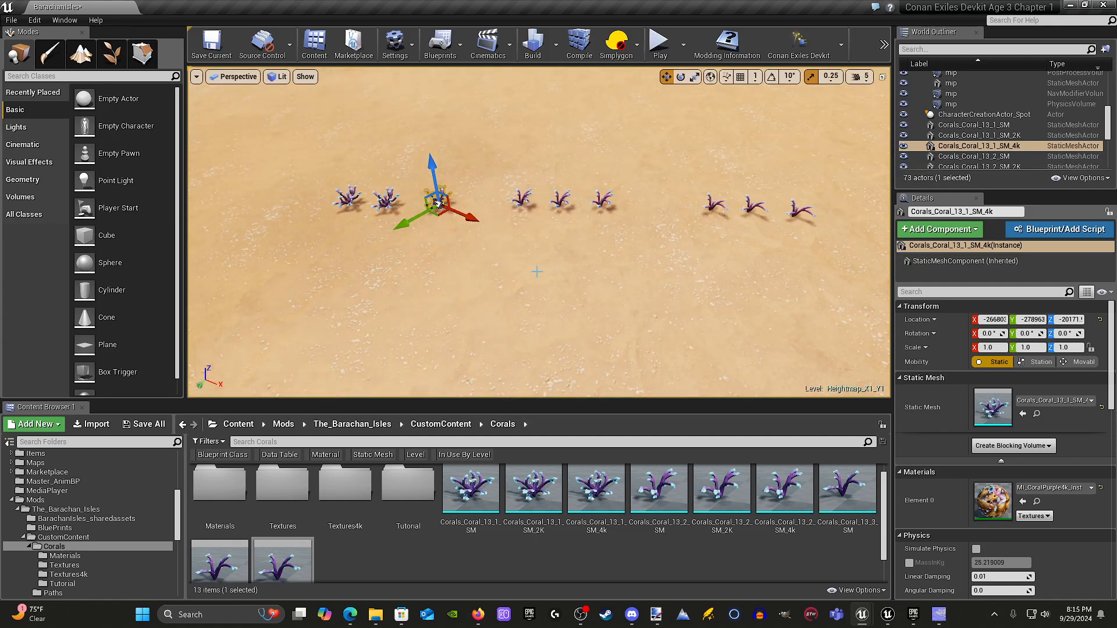
{"action": "right_click_drag", "start_coordinate": [499, 220], "coordinate": [487, 226]}
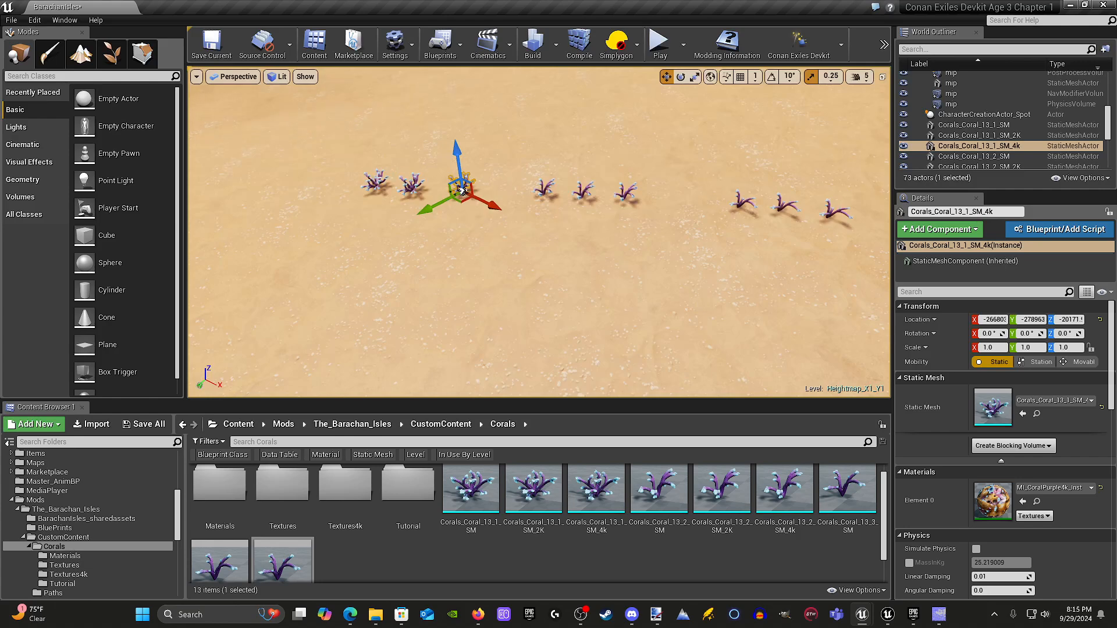
{"action": "left_click", "coordinate": [376, 179]}
{"action": "right_click_drag", "start_coordinate": [828, 278], "coordinate": [849, 269]}
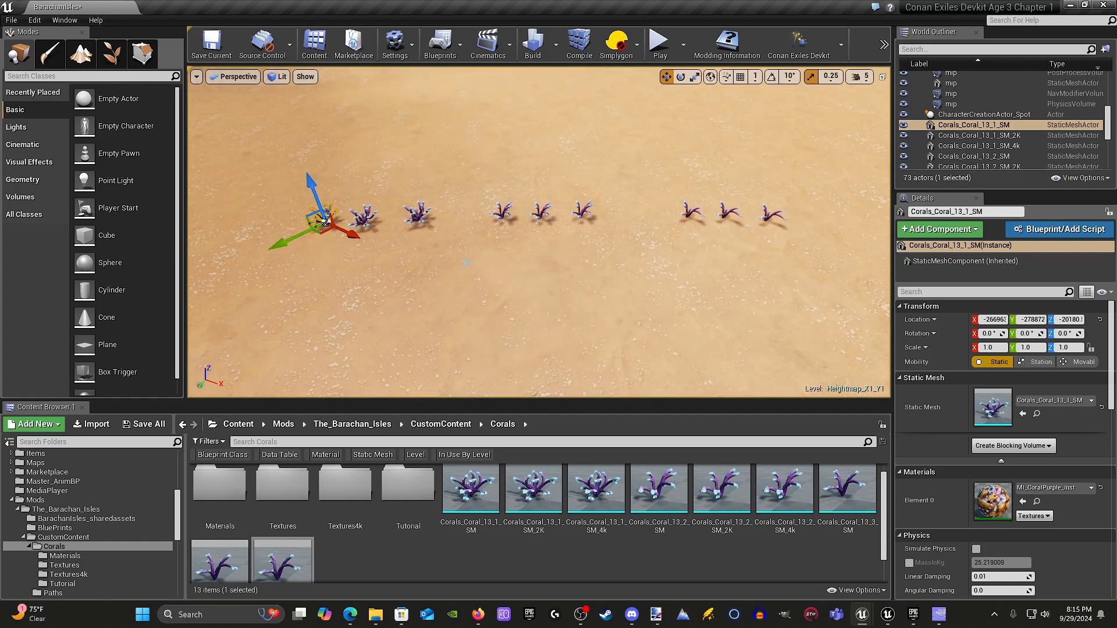
{"action": "mouse_move", "coordinate": [467, 266]}
{"action": "right_mouse_down"}
{"action": "mouse_move", "coordinate": [452, 274]}
{"action": "mouse_move", "coordinate": [478, 256]}
{"action": "right_mouse_up"}
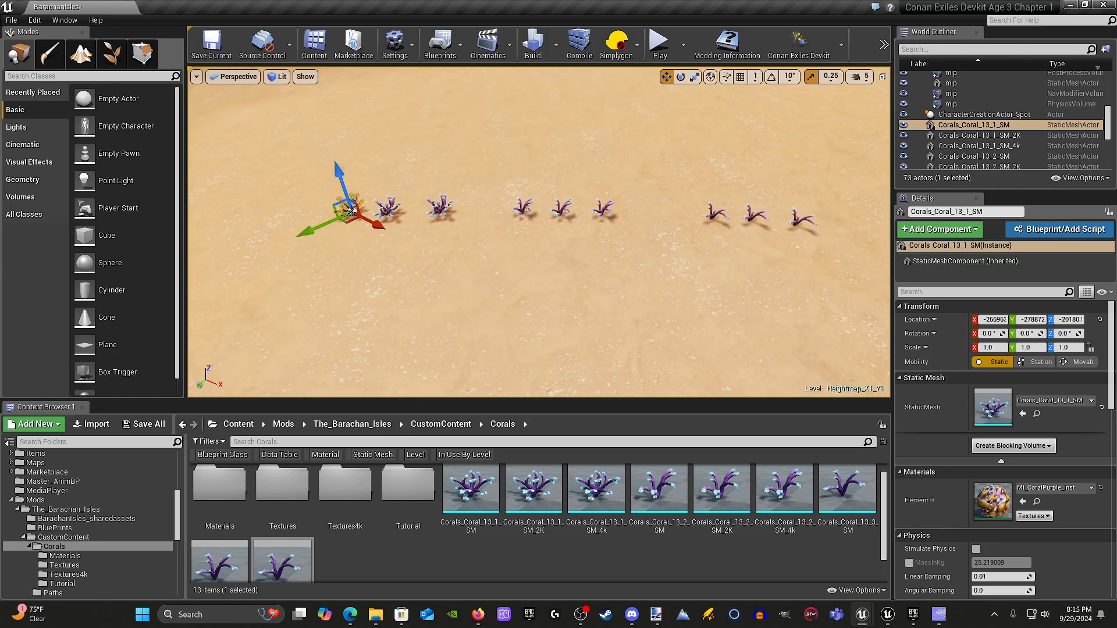
Start a play session from the sand in front of the coral row and take control of the character.
{"action": "key", "text": "w"}
{"action": "right_click_drag", "start_coordinate": [468, 266], "coordinate": [468, 200]}
{"action": "key", "text": "s"}
{"action": "key", "text": "w"}
{"action": "key", "text": "s"}
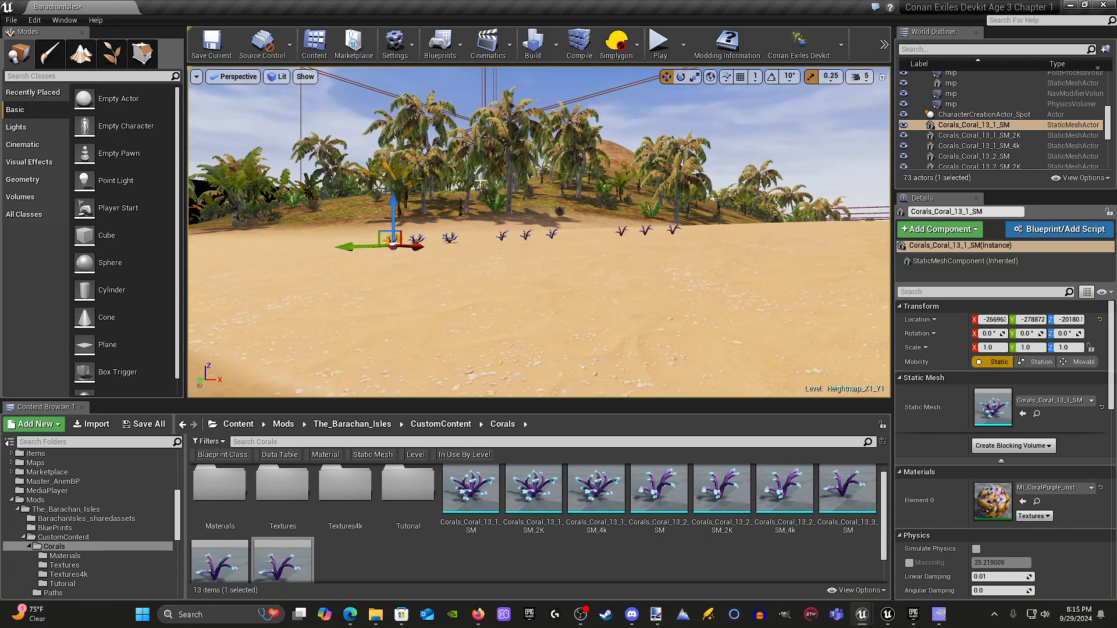
{"action": "mouse_move", "coordinate": [480, 181]}
{"action": "right_mouse_down"}
{"action": "mouse_move", "coordinate": [479, 160]}
{"action": "mouse_move", "coordinate": [480, 198]}
{"action": "right_mouse_up"}
{"action": "key", "text": "w"}
{"action": "right_click", "coordinate": [496, 330]}
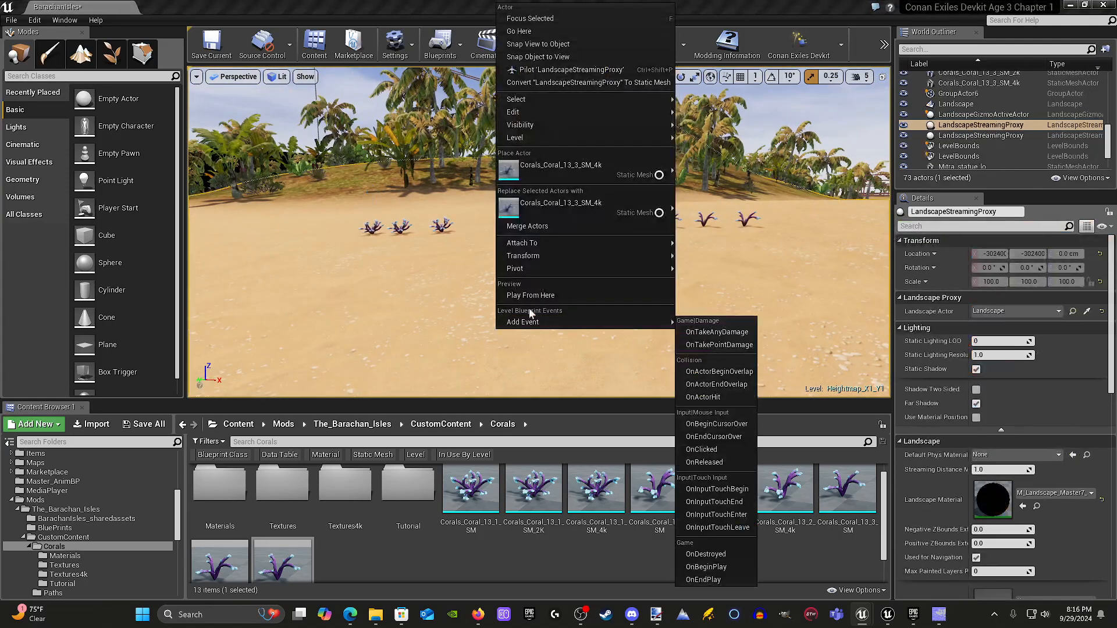
{"action": "left_click", "coordinate": [539, 295]}
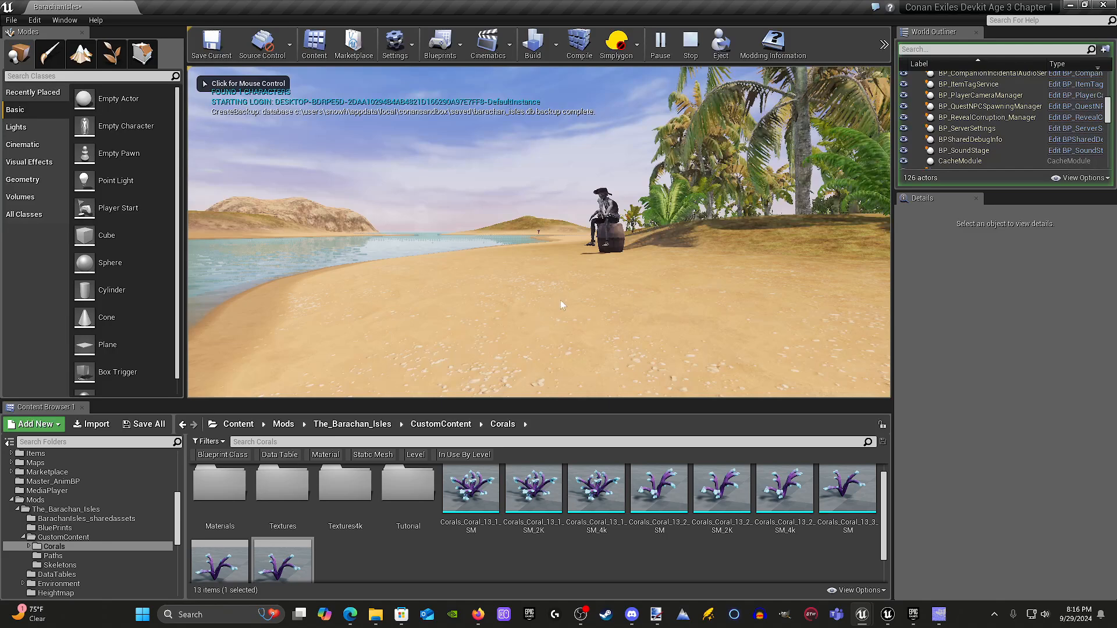
{"action": "left_click", "coordinate": [581, 323]}
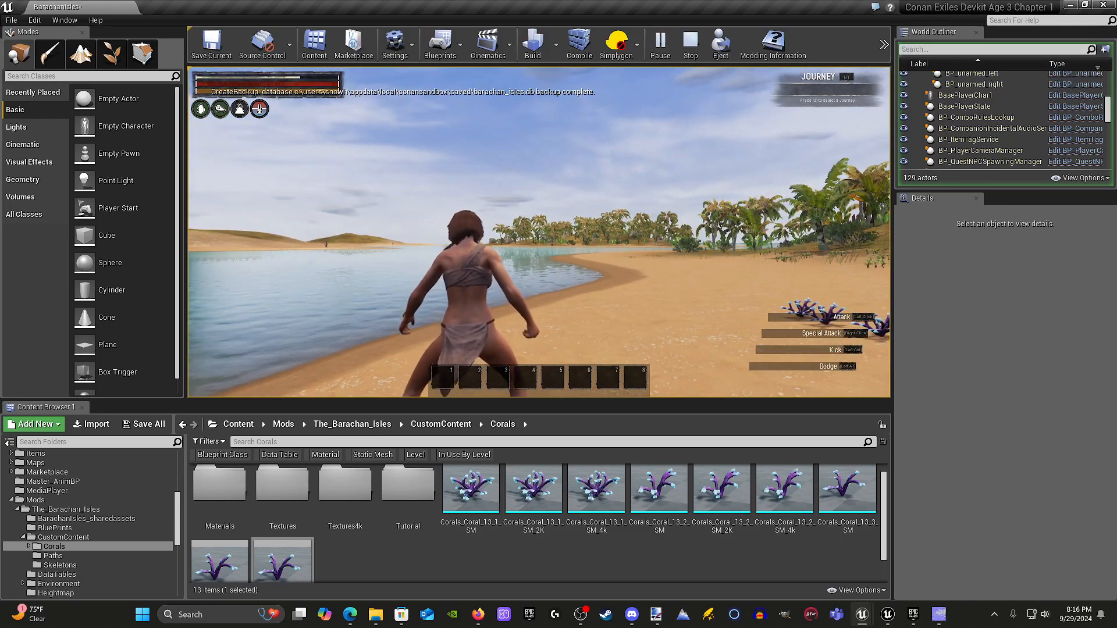
Pause the game, undock the Content Browser into a floating window to enlarge the viewport, and resume play.
{"action": "key", "text": "Escape"}
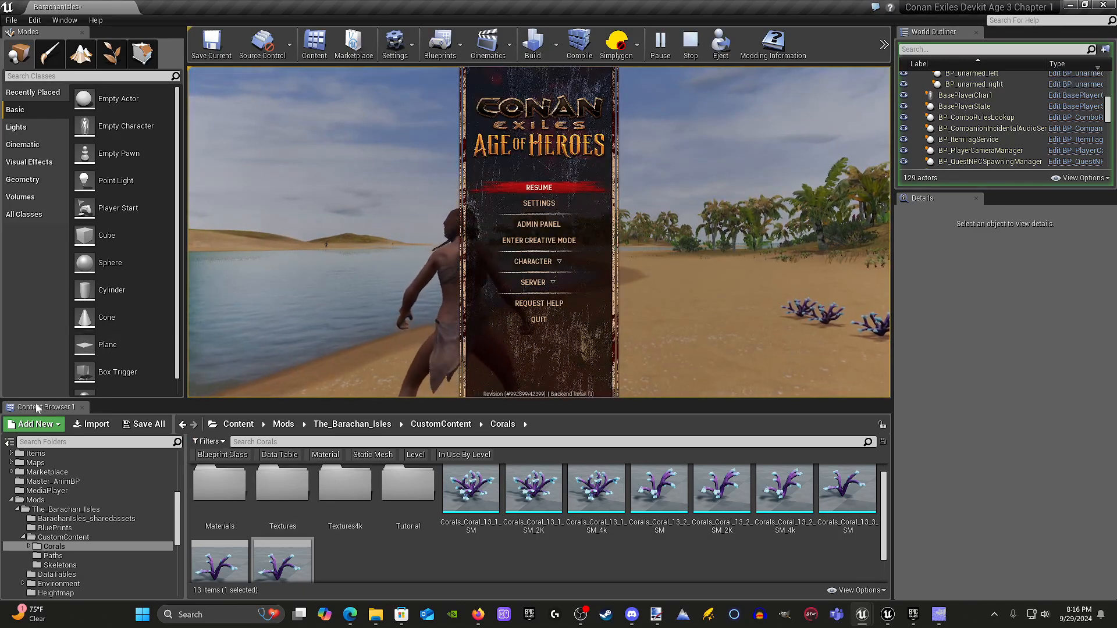
{"action": "left_click_drag", "start_coordinate": [45, 407], "coordinate": [692, 352]}
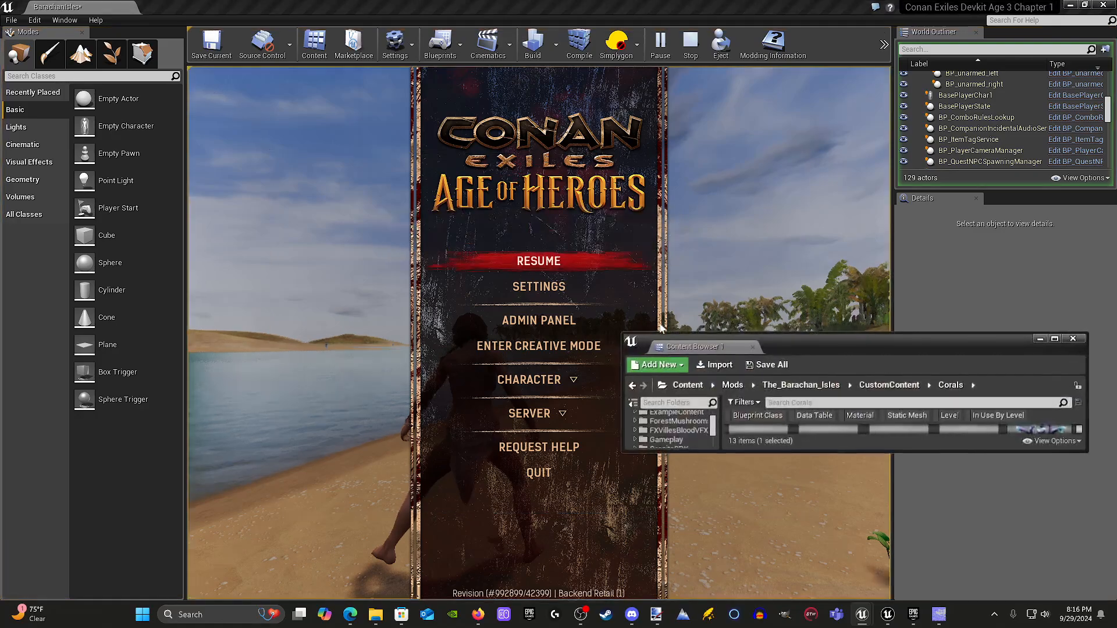
{"action": "left_click_drag", "start_coordinate": [932, 355], "coordinate": [602, 248]}
{"action": "left_click", "coordinate": [713, 237]}
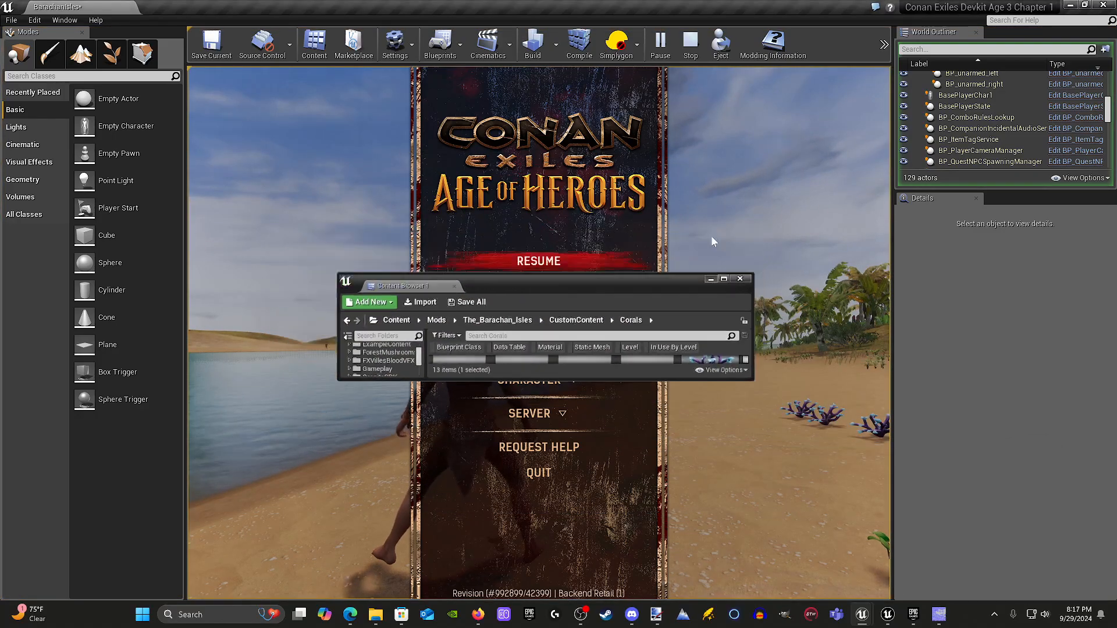
{"action": "left_click", "coordinate": [519, 273]}
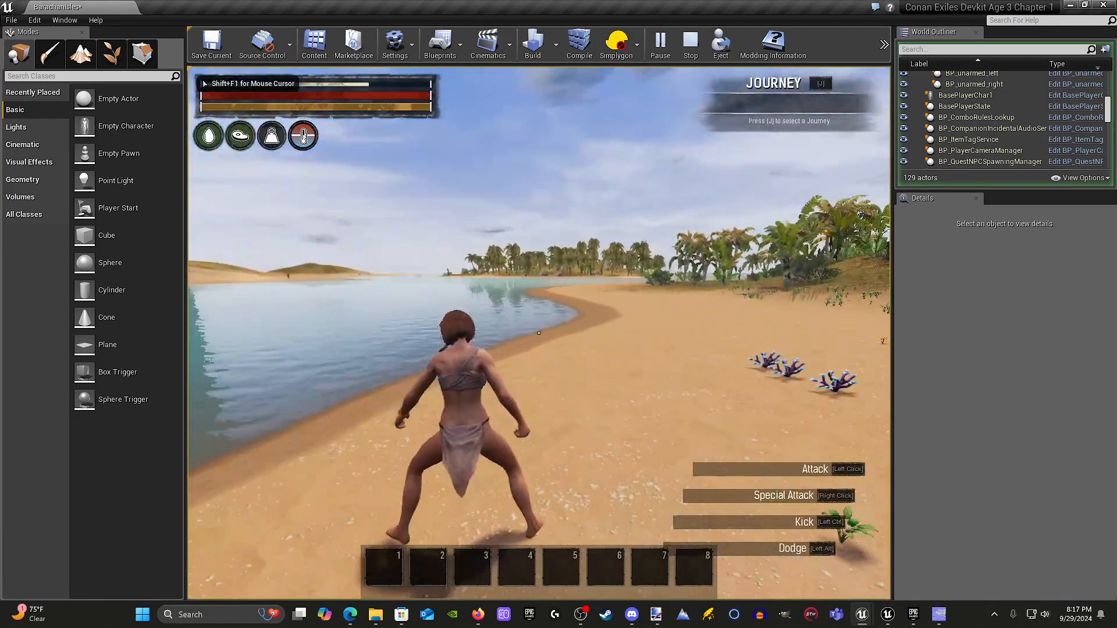
Run the character towards the corals, spawn a Lance from the admin gear items and check the inventory.
{"action": "key", "text": "w"}
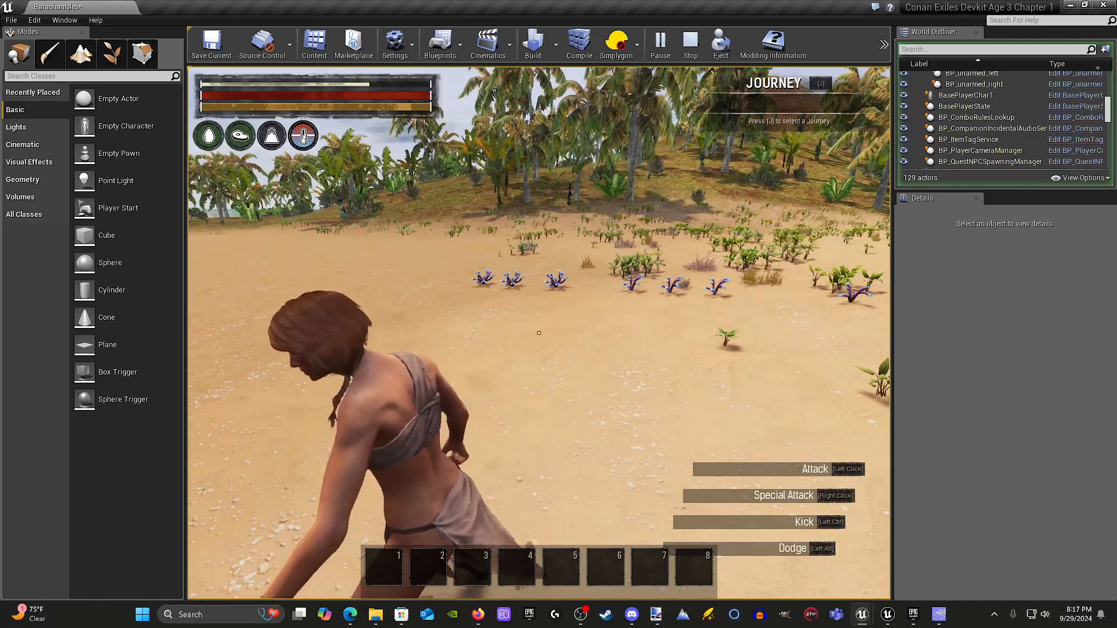
{"action": "key", "text": "Escape"}
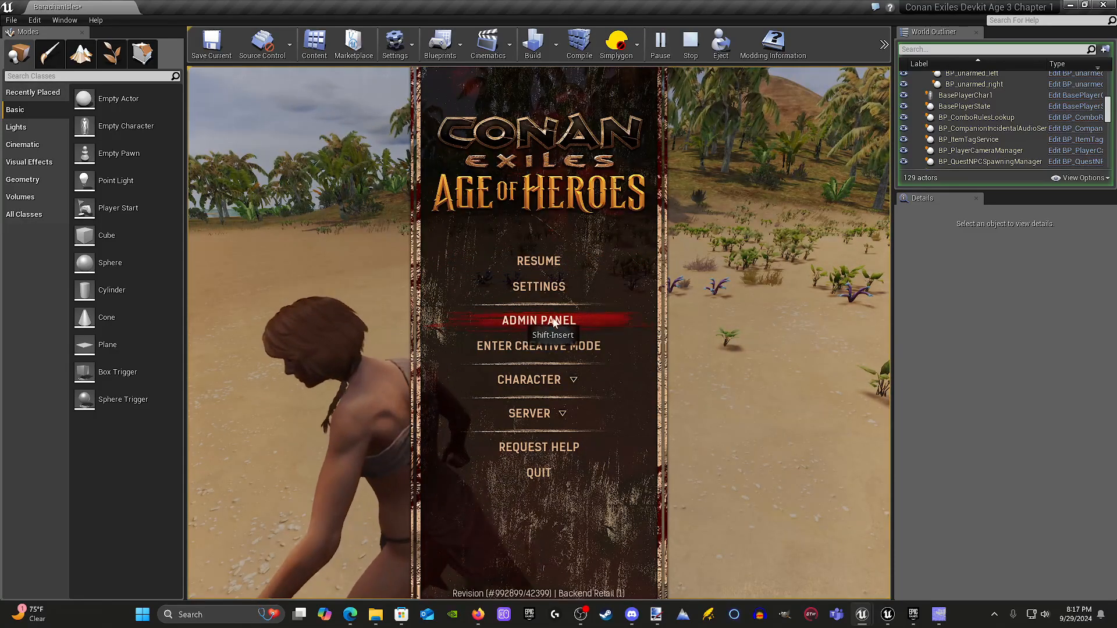
{"action": "key", "text": "shift+Insert"}
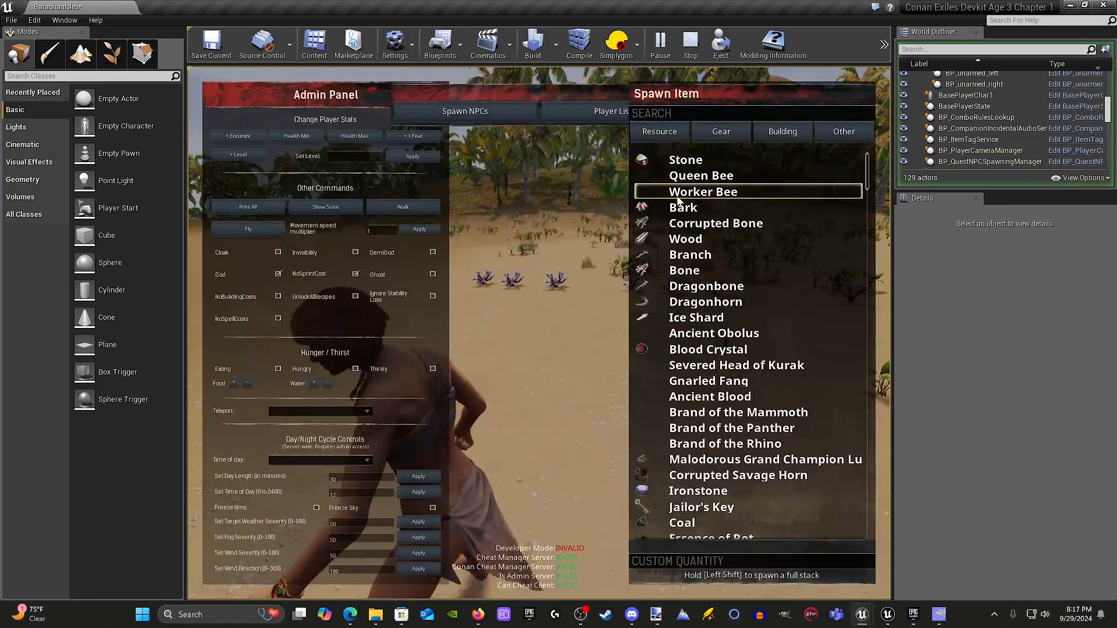
{"action": "left_click", "coordinate": [720, 134]}
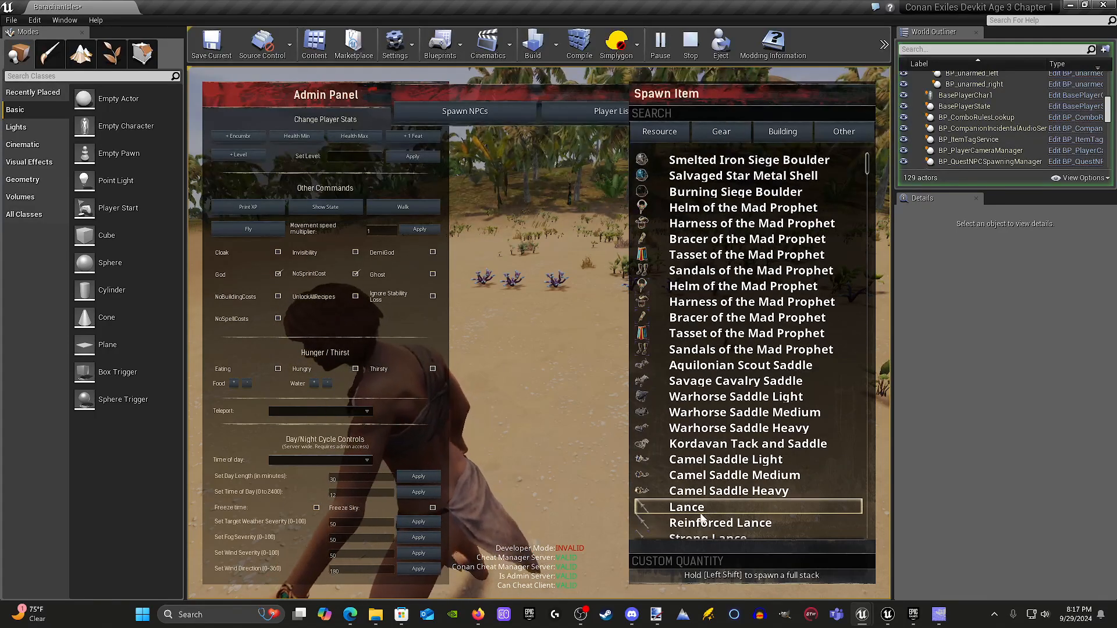
{"action": "left_click", "coordinate": [696, 509]}
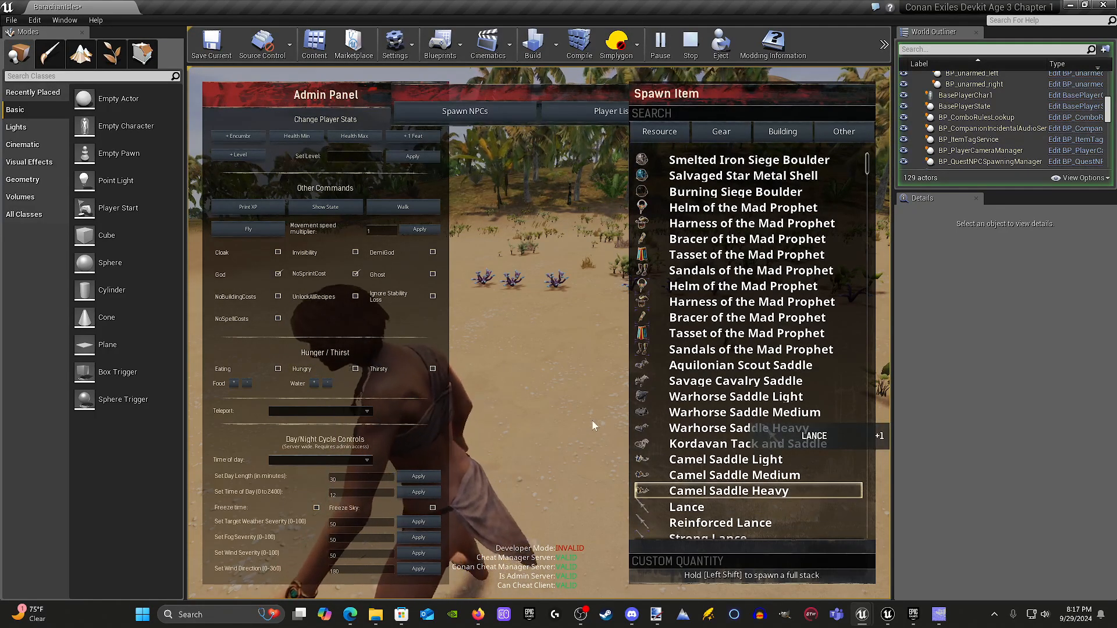
{"action": "key", "text": "shift+Insert"}
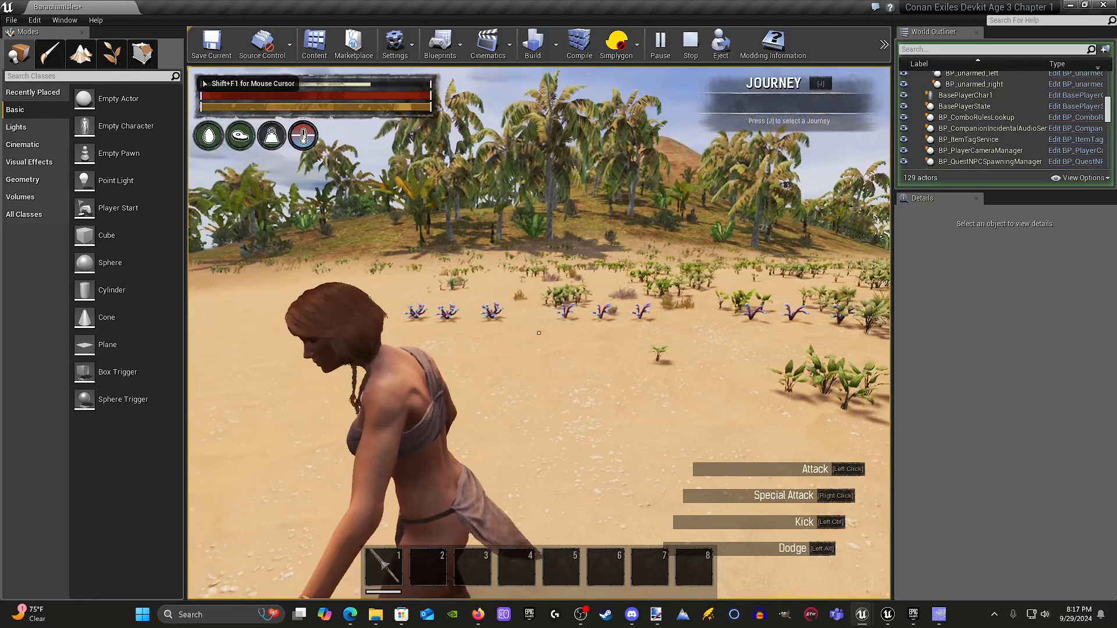
{"action": "key", "text": "i"}
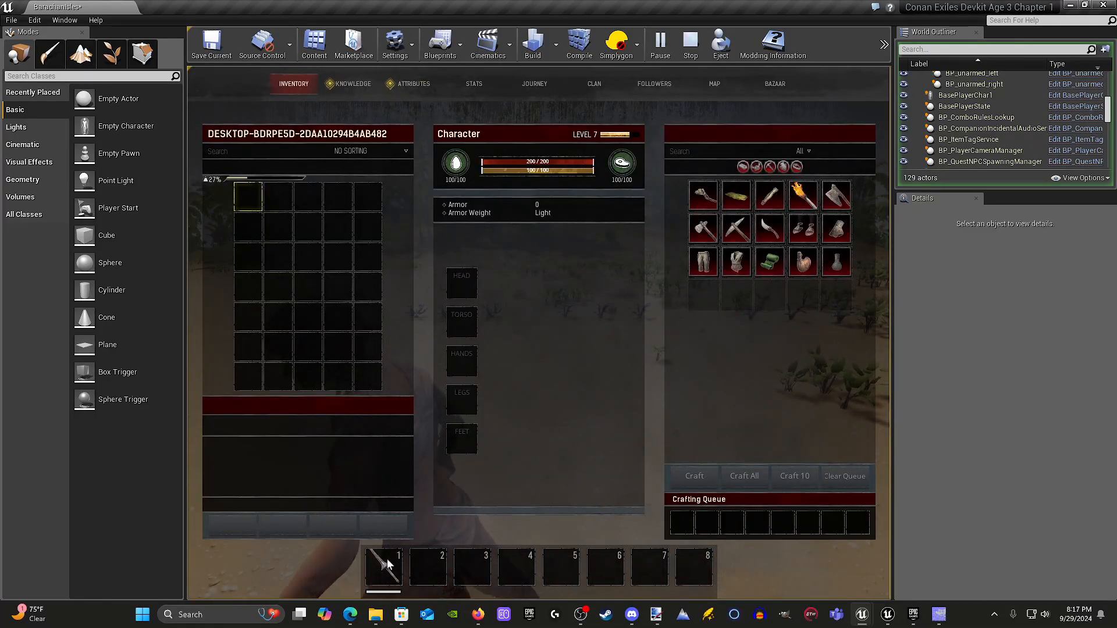
{"action": "key", "text": "i"}
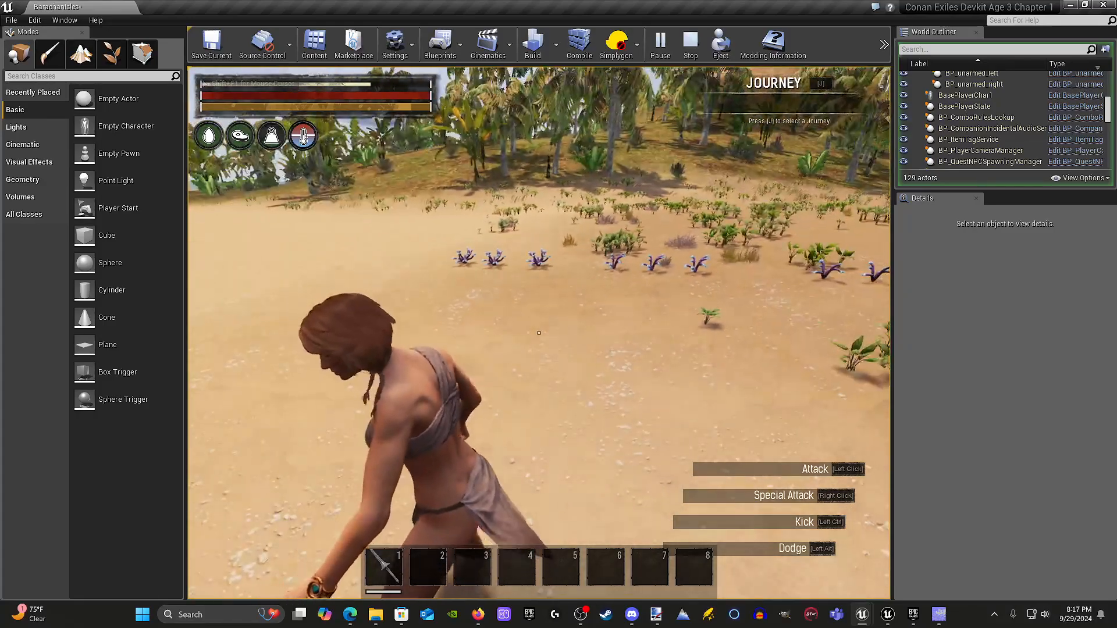
Walk the character up to the three Coral_13_1 versions to inspect their texture quality up close.
{"action": "key", "text": "w"}
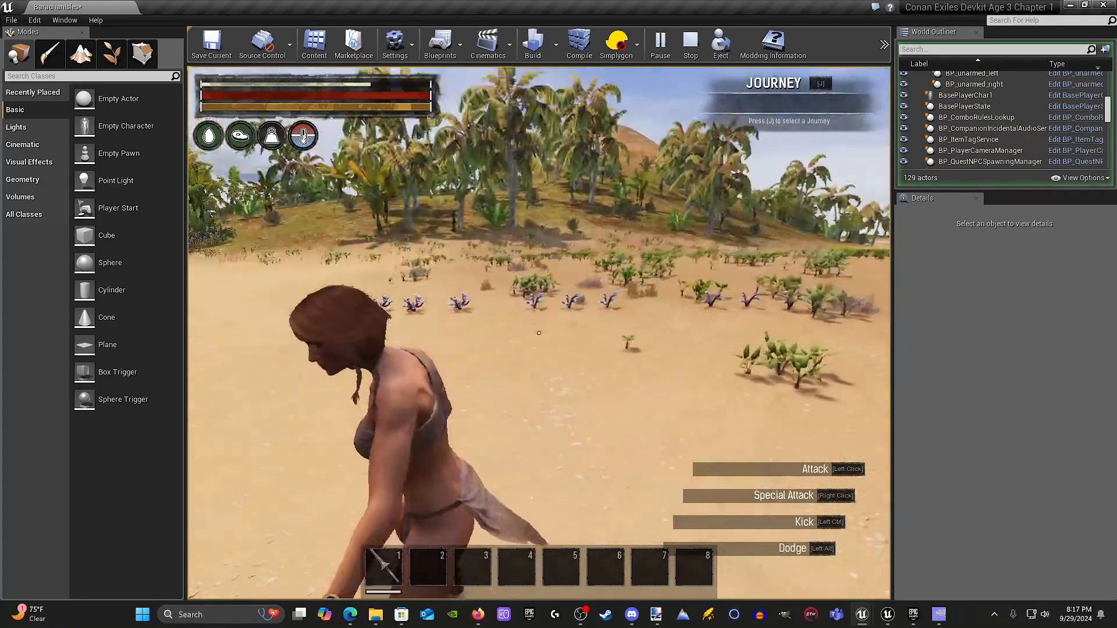
{"action": "key", "text": "w"}
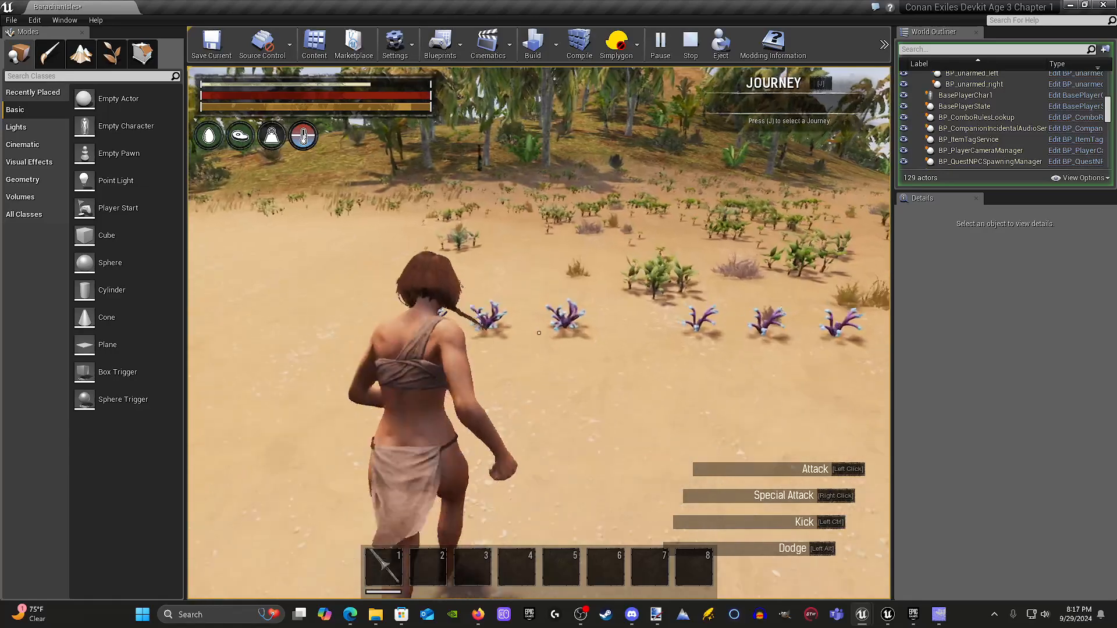
{"action": "key", "text": "w"}
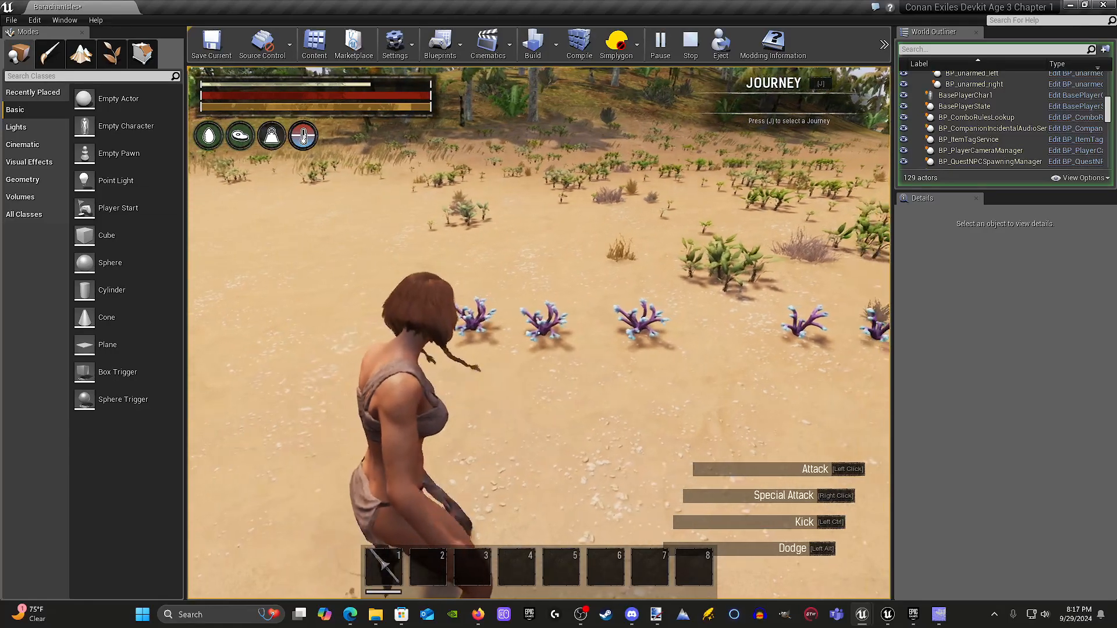
{"action": "key", "text": "w"}
{"action": "key", "text": "a"}
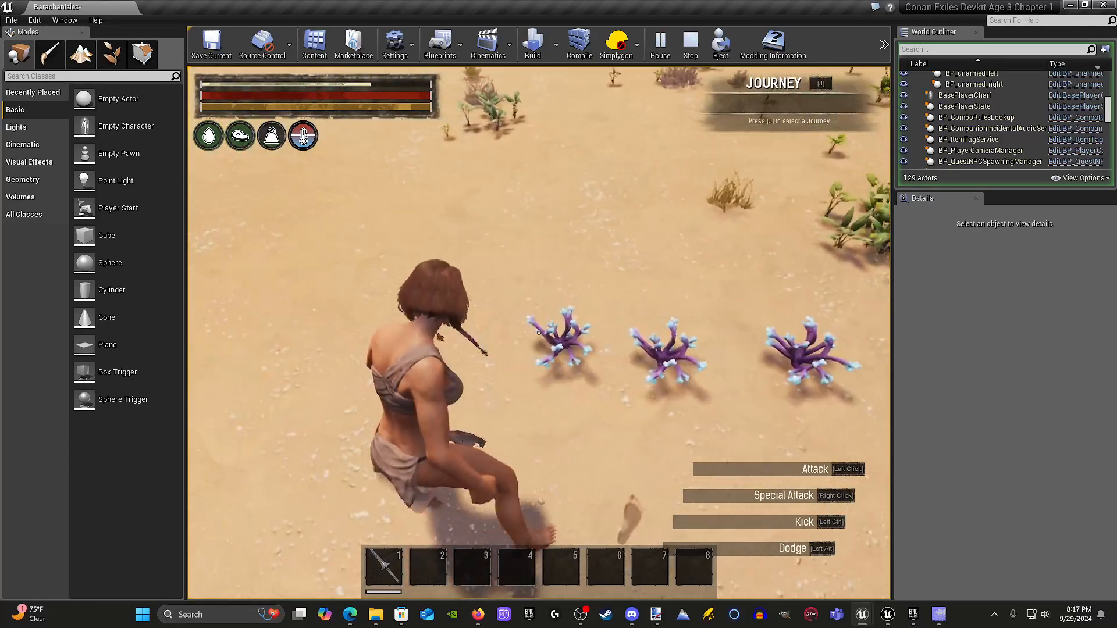
Sidestep the character back and forth along the purple coral row to compare the versions' texture quality up close.
{"action": "key", "text": "d"}
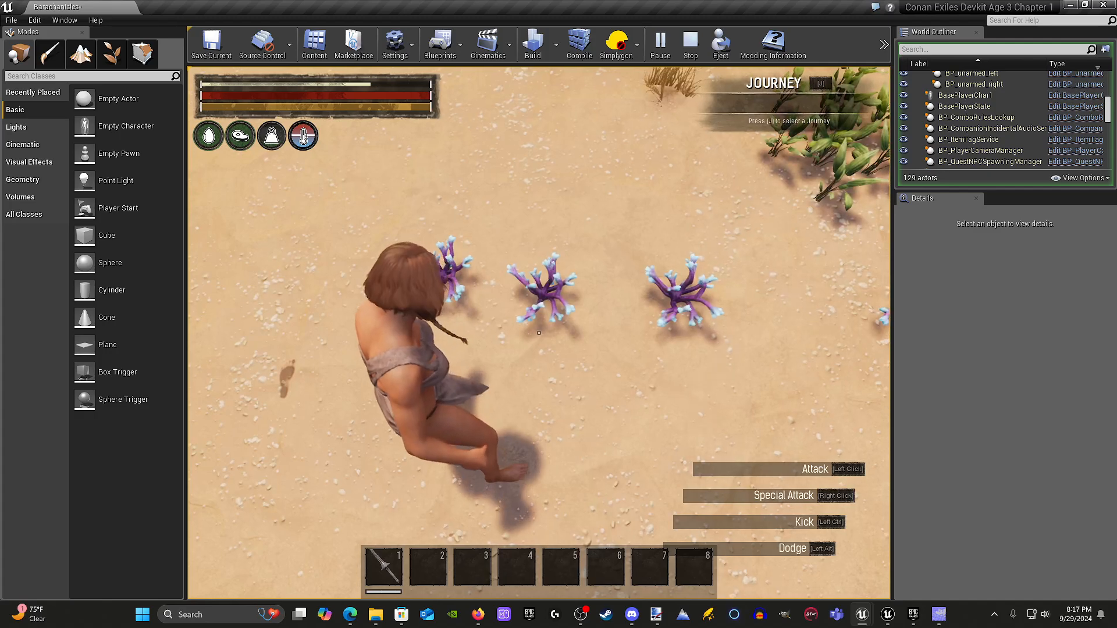
{"action": "key", "text": "a"}
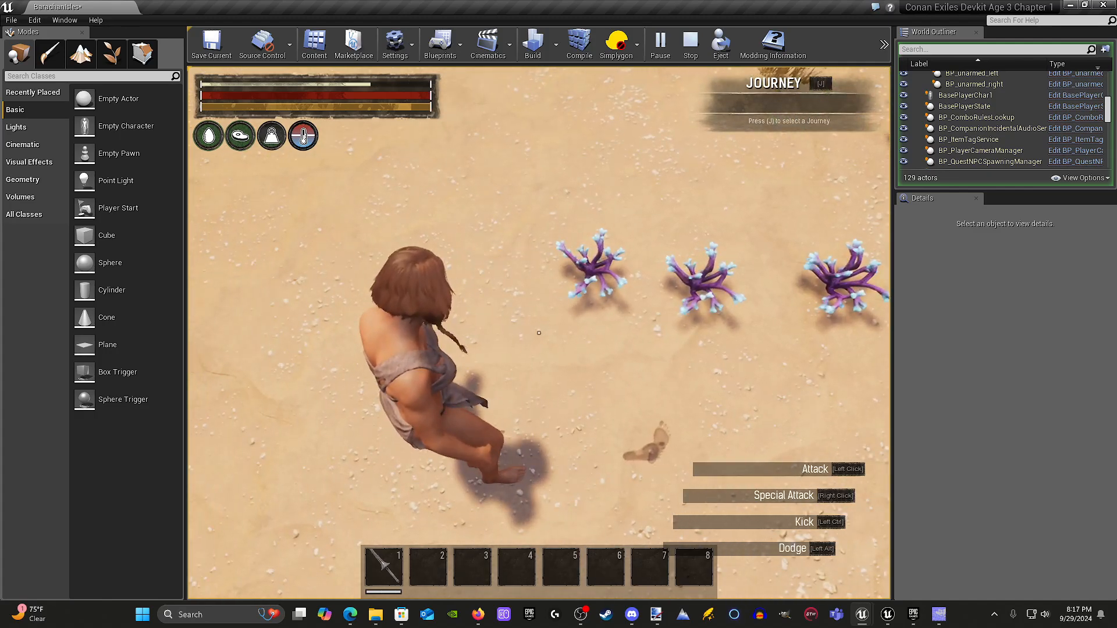
{"action": "key", "text": "d"}
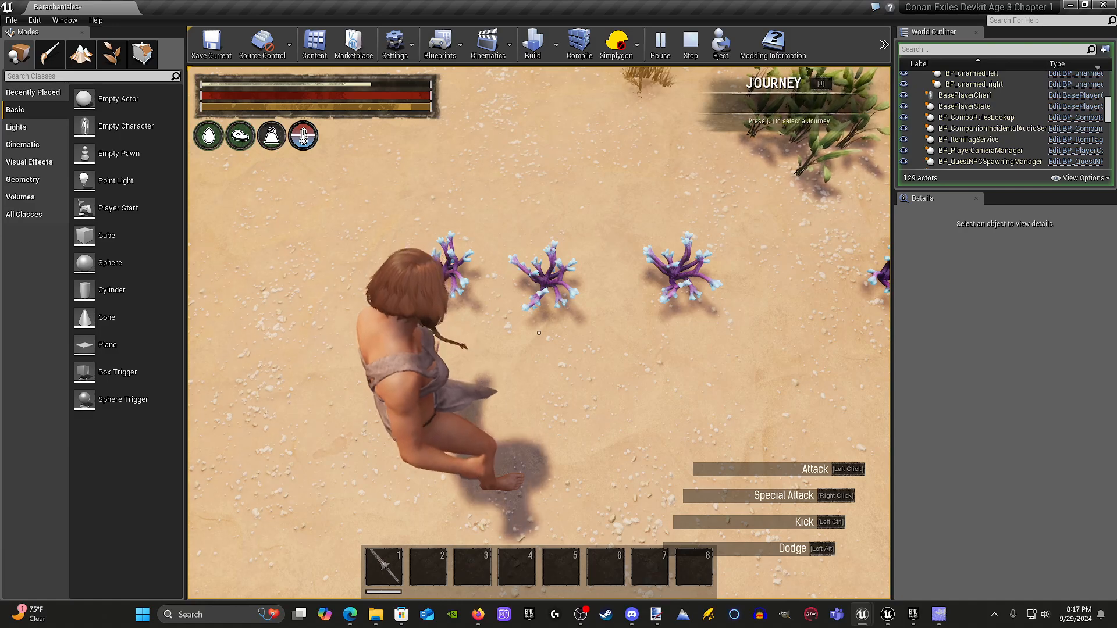
{"action": "key", "text": "d"}
{"action": "key", "text": "a"}
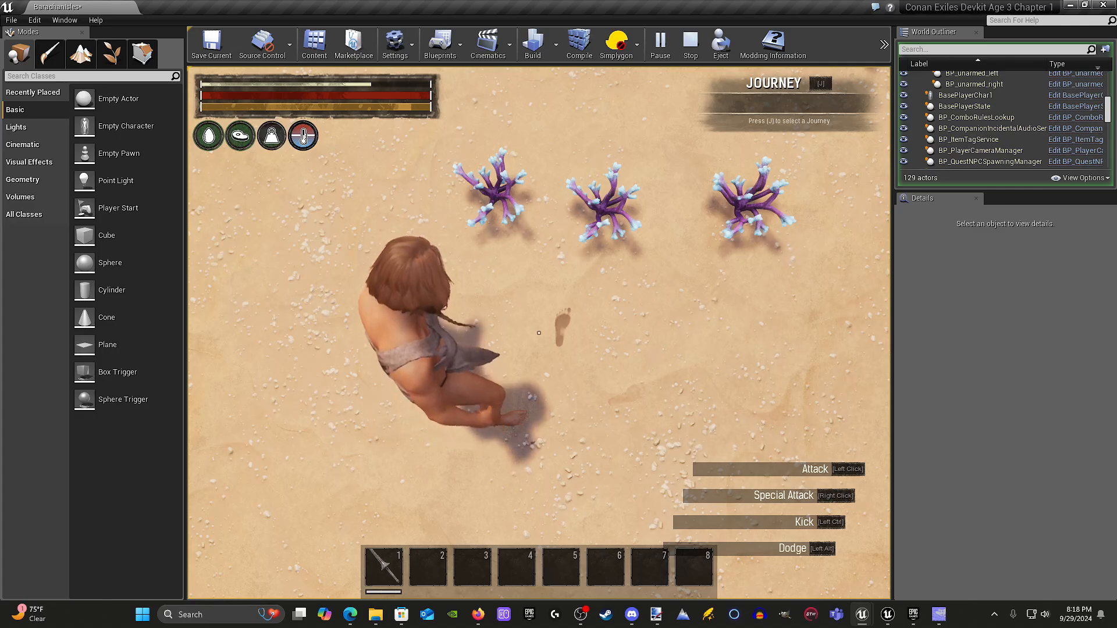
{"action": "key", "text": "d"}
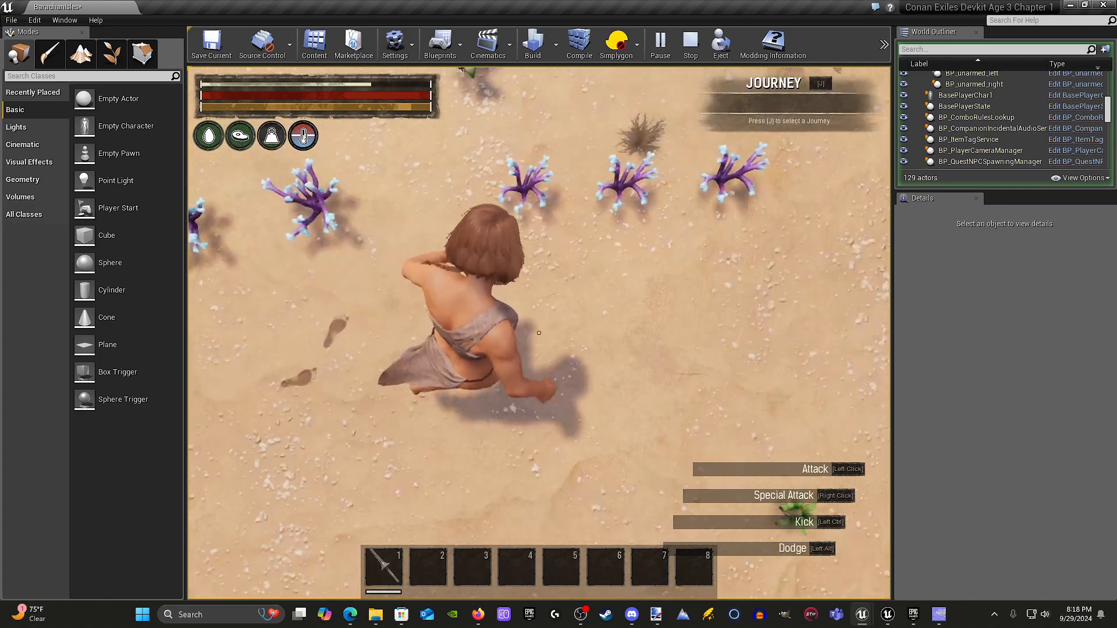
{"action": "key", "text": "w"}
{"action": "key", "text": "s"}
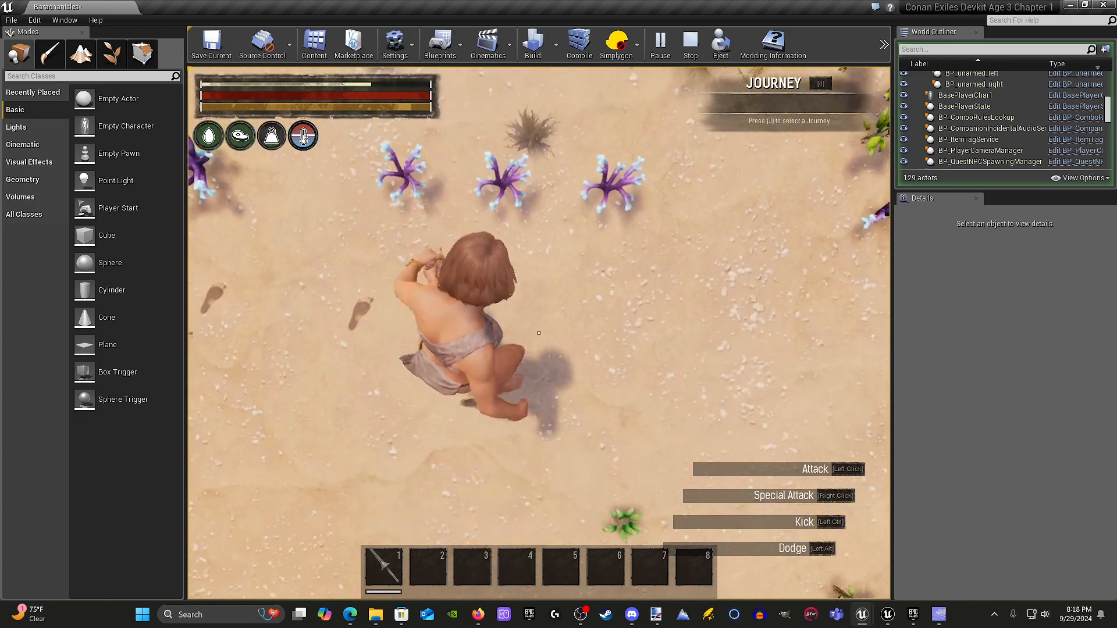
{"action": "key", "text": "d"}
{"action": "key", "text": "a"}
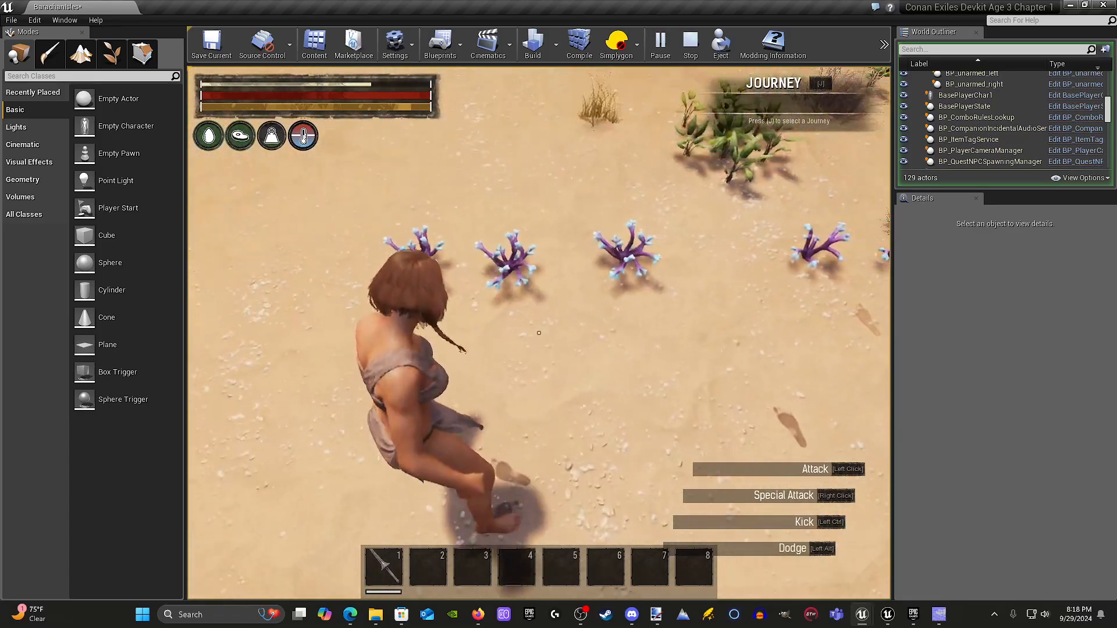
Back the character away from the purple corals and approach them again to compare their detail at different distances.
{"action": "key", "text": "s"}
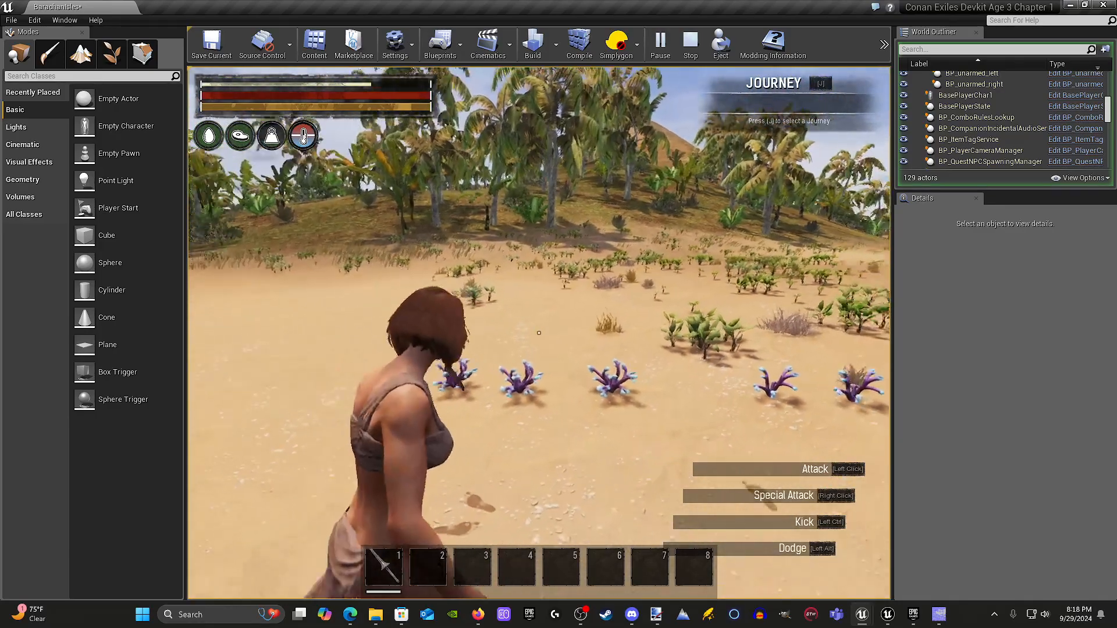
{"action": "key", "text": "w"}
{"action": "key", "text": "w"}
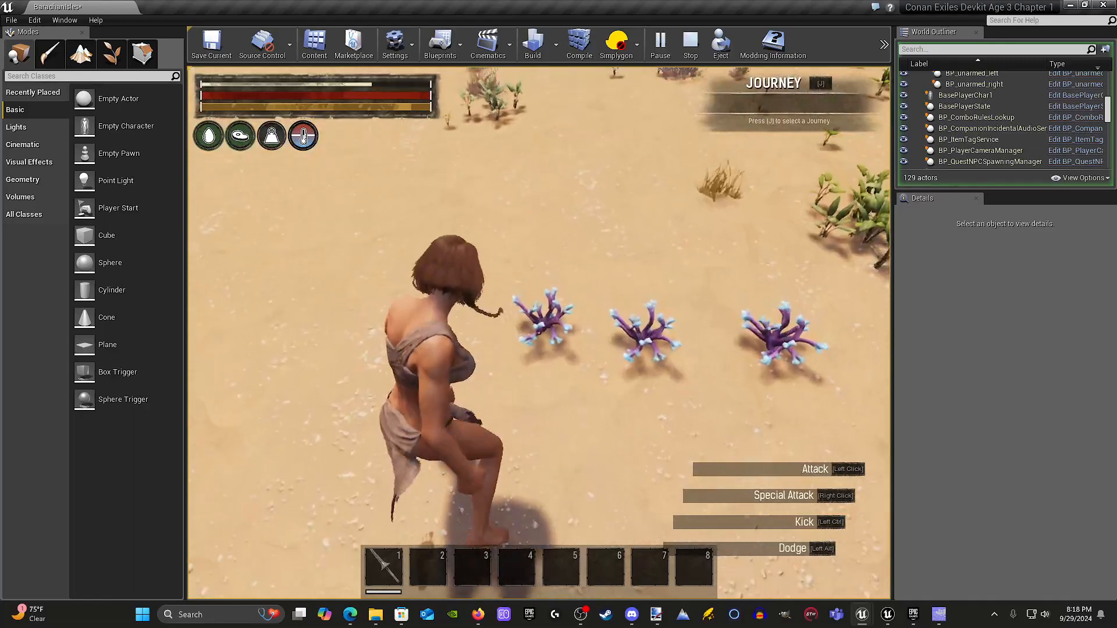
{"action": "key", "text": "d"}
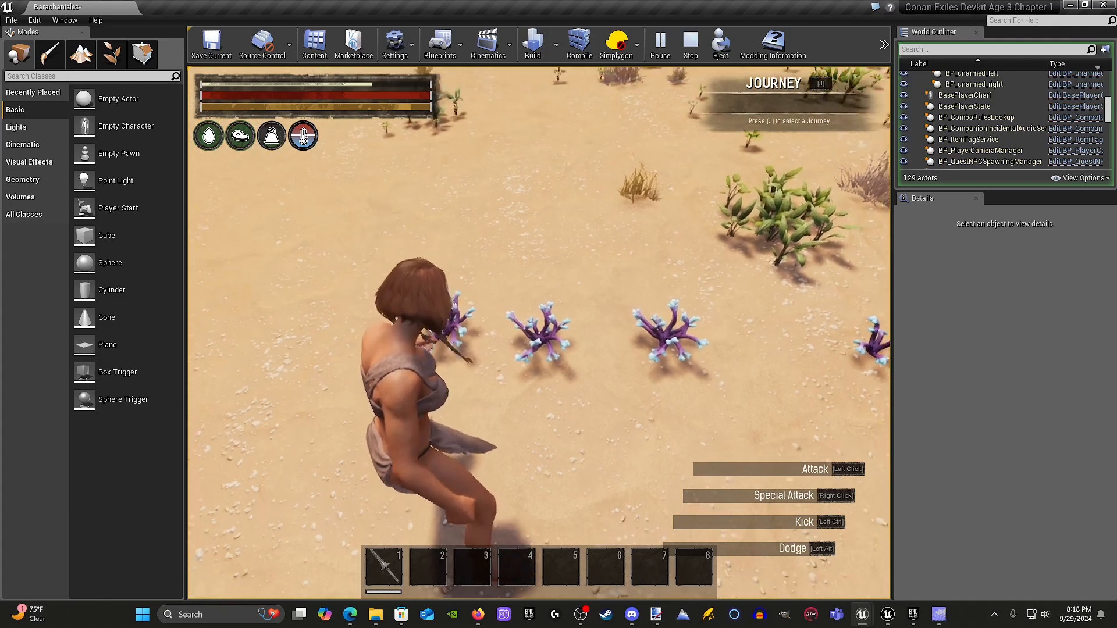
{"action": "key", "text": "w"}
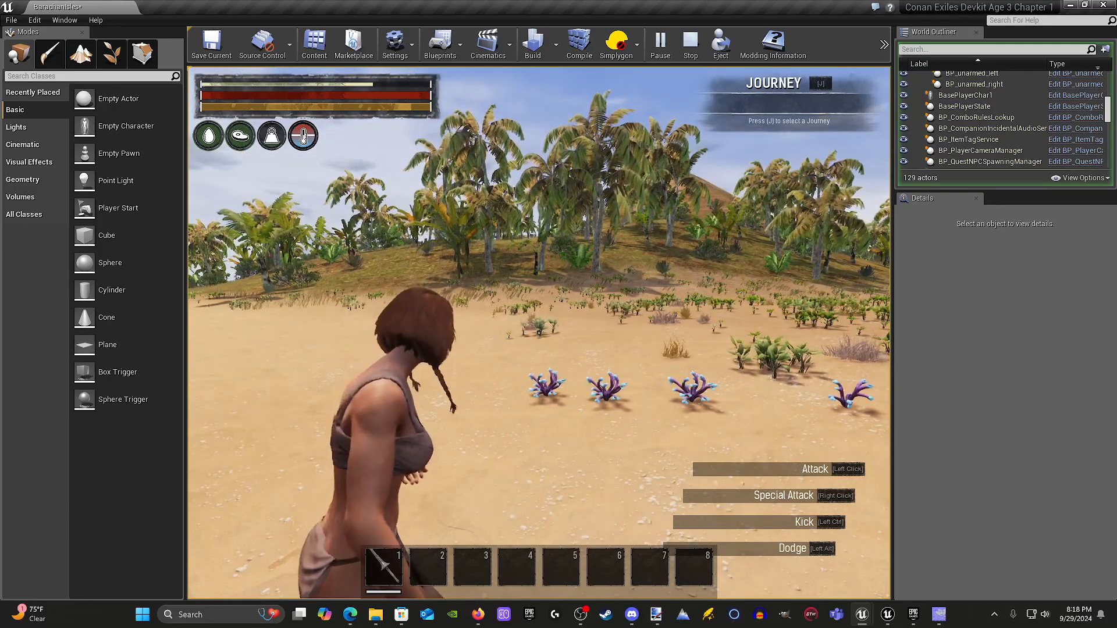
Run the console command "stat rhi" to overlay the GPU memory and draw statistics, and return to the game.
{"action": "key", "text": "grave"}
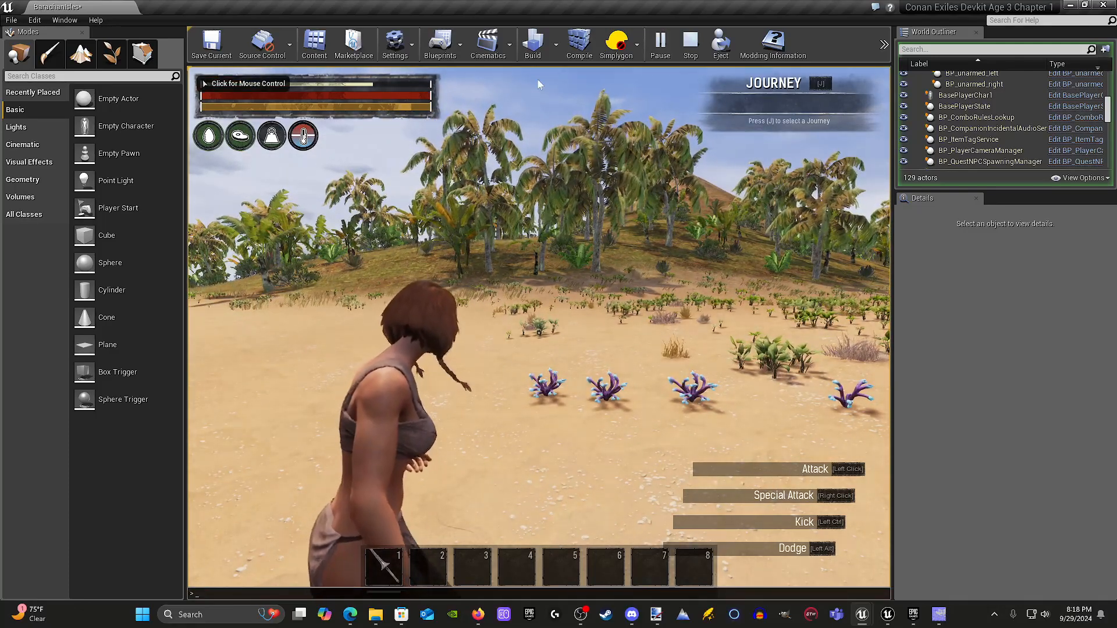
{"action": "key", "text": "grave"}
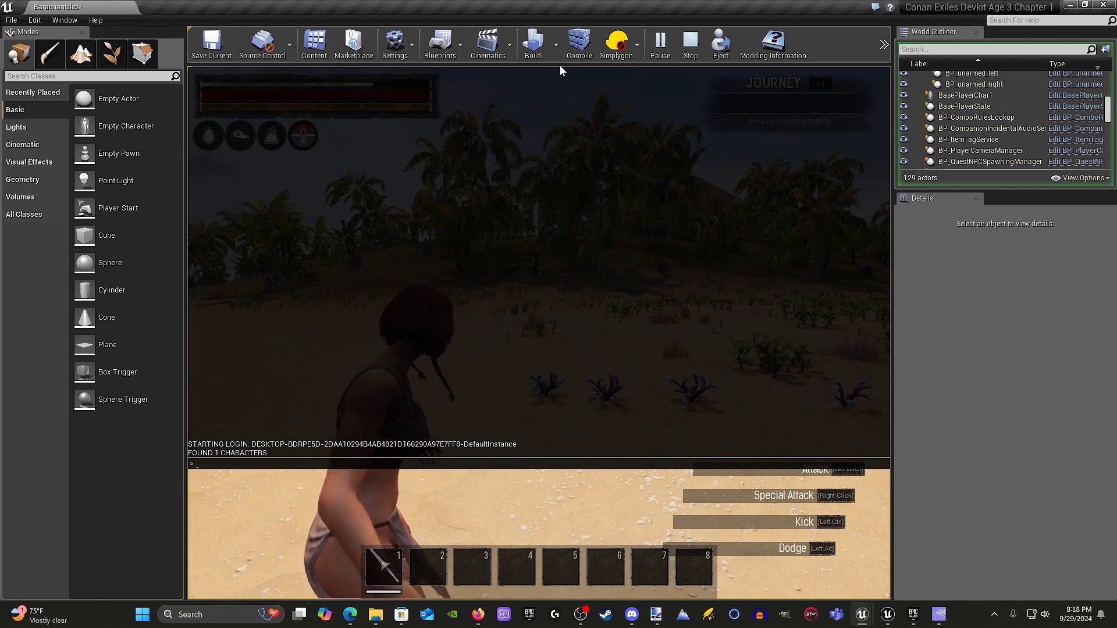
{"action": "type", "text": "stat"}
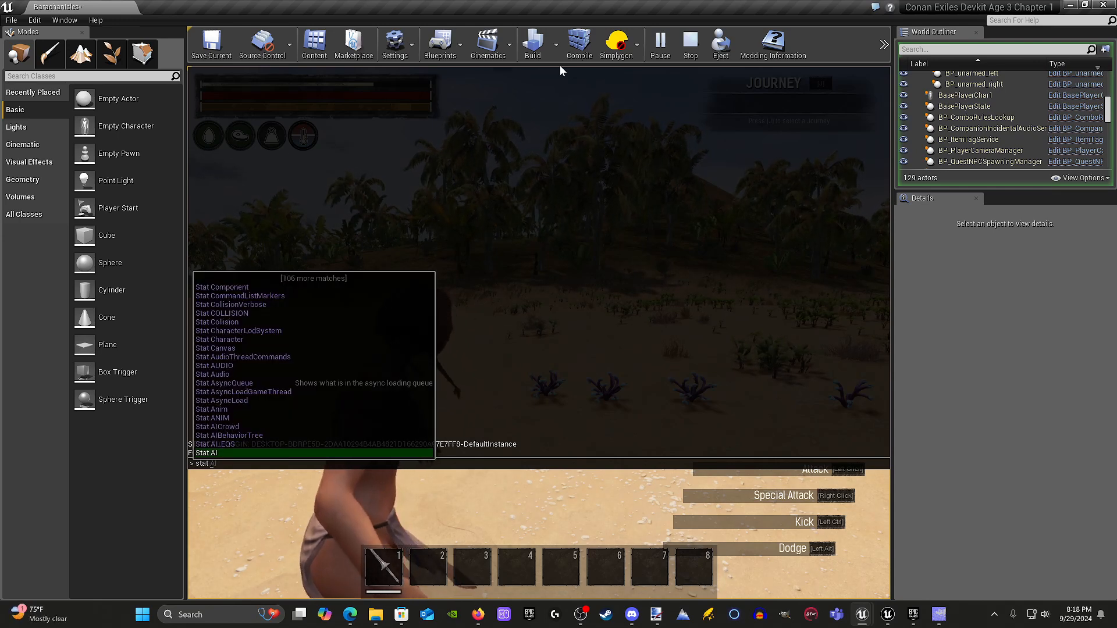
{"action": "type", "text": " rhi"}
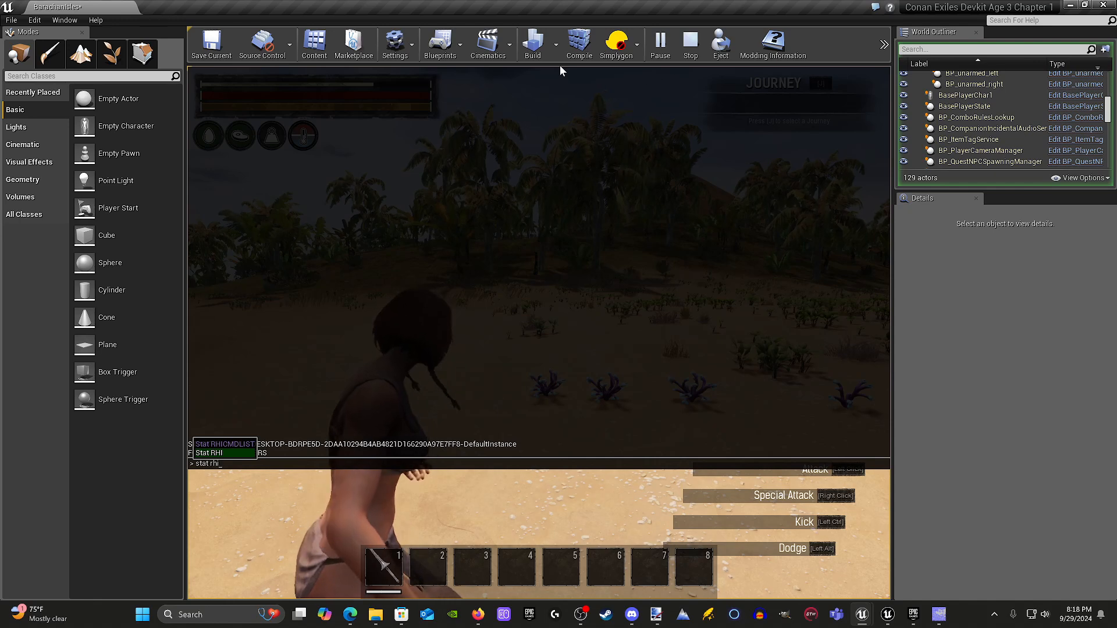
{"action": "key", "text": "Return"}
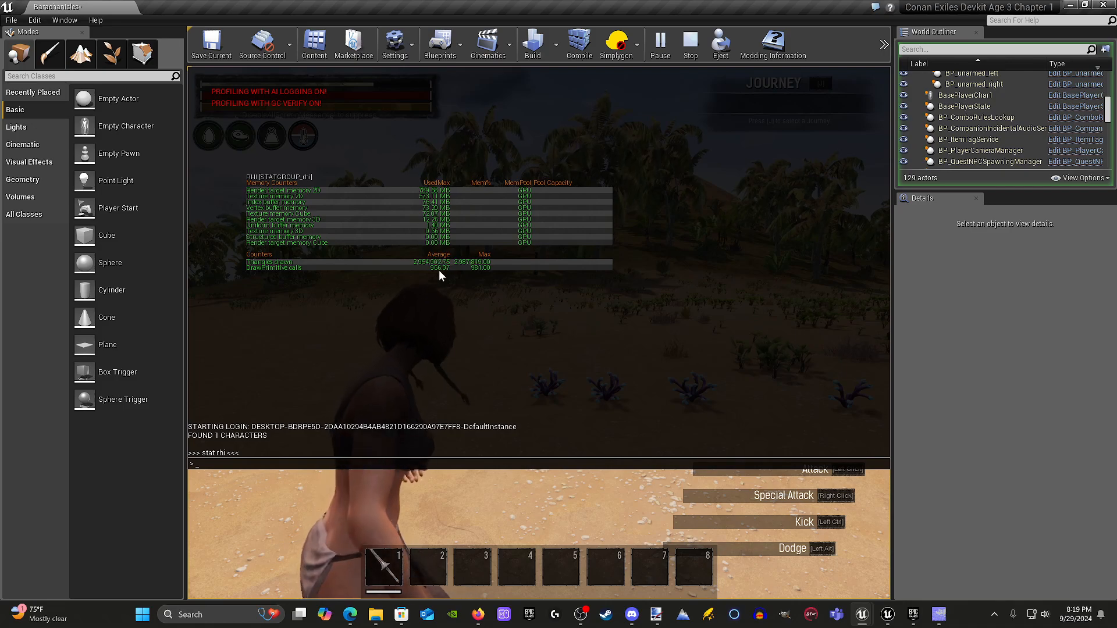
{"action": "key", "text": "grave"}
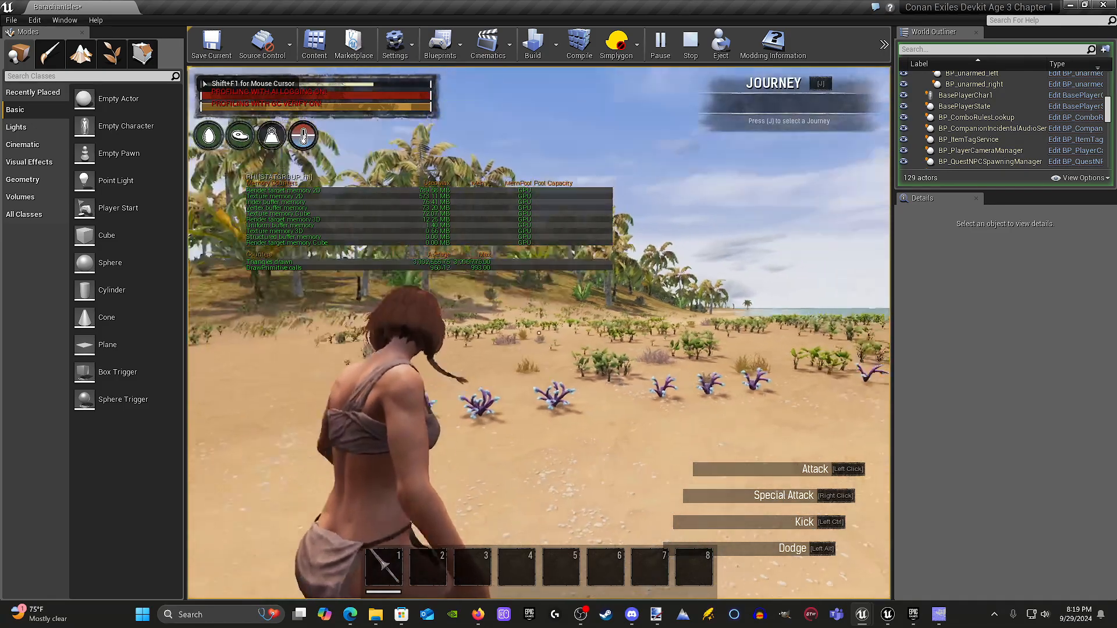
Run the character past the corals to the water's edge to check the RHI statistics with the corals out of view.
{"action": "key", "text": "w"}
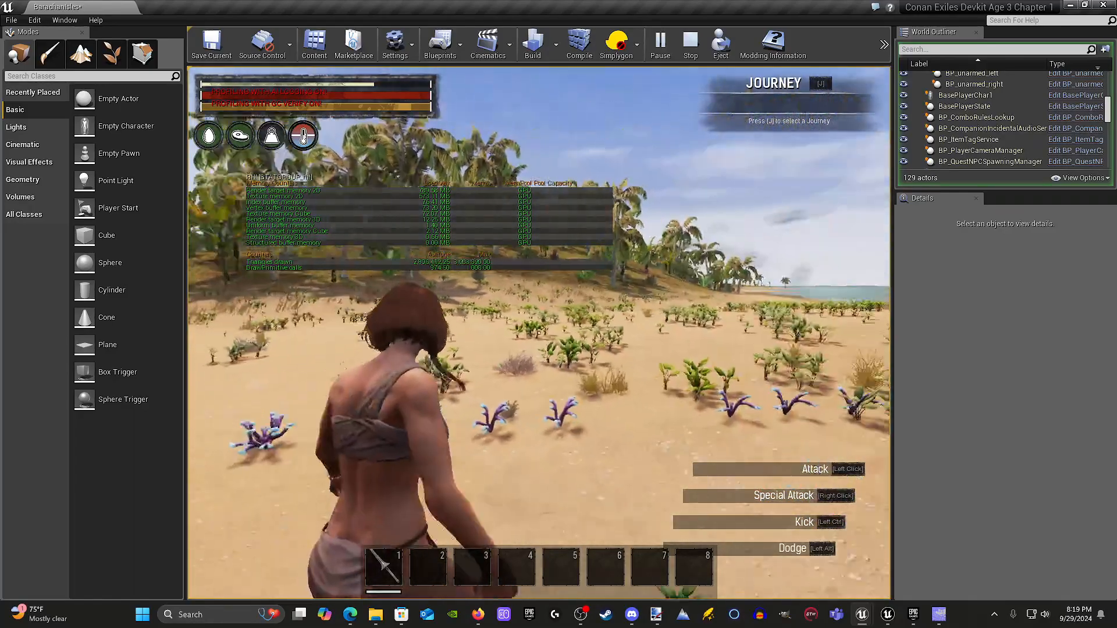
{"action": "key", "text": "w"}
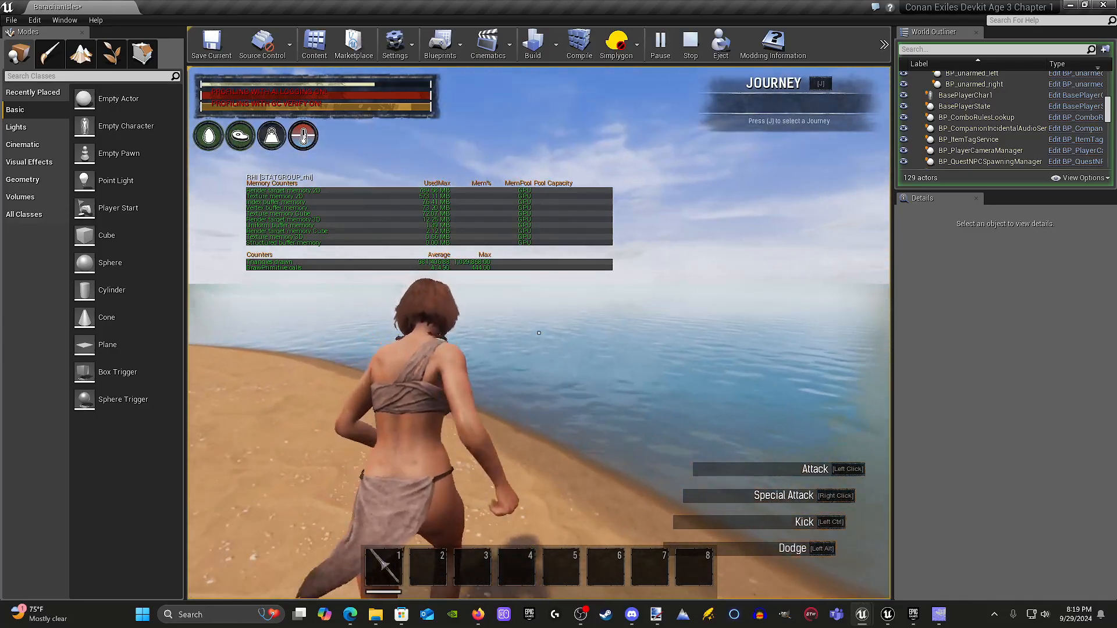
{"action": "key", "text": "d"}
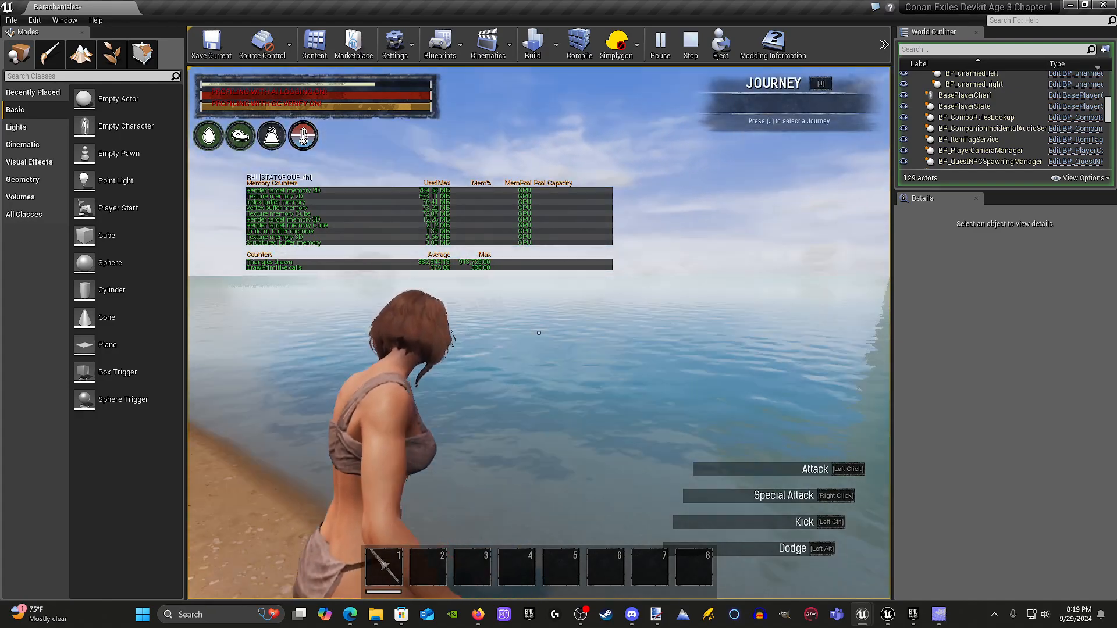
Bring the character back to the coral row and move around the corals to examine the RHI memory counters.
{"action": "key", "text": "w"}
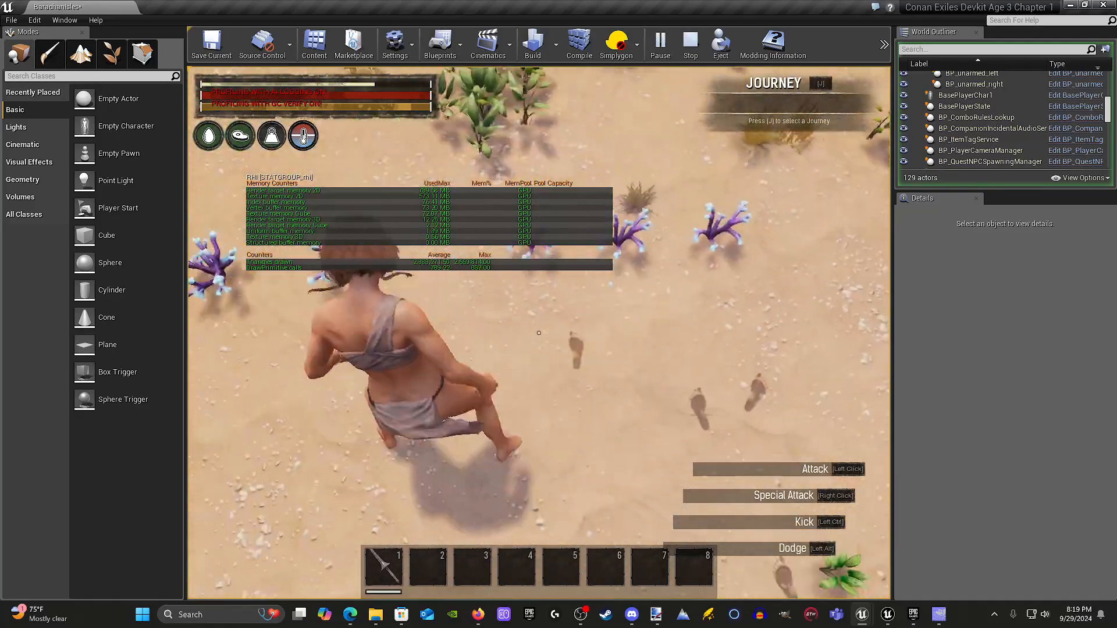
{"action": "key", "text": "d"}
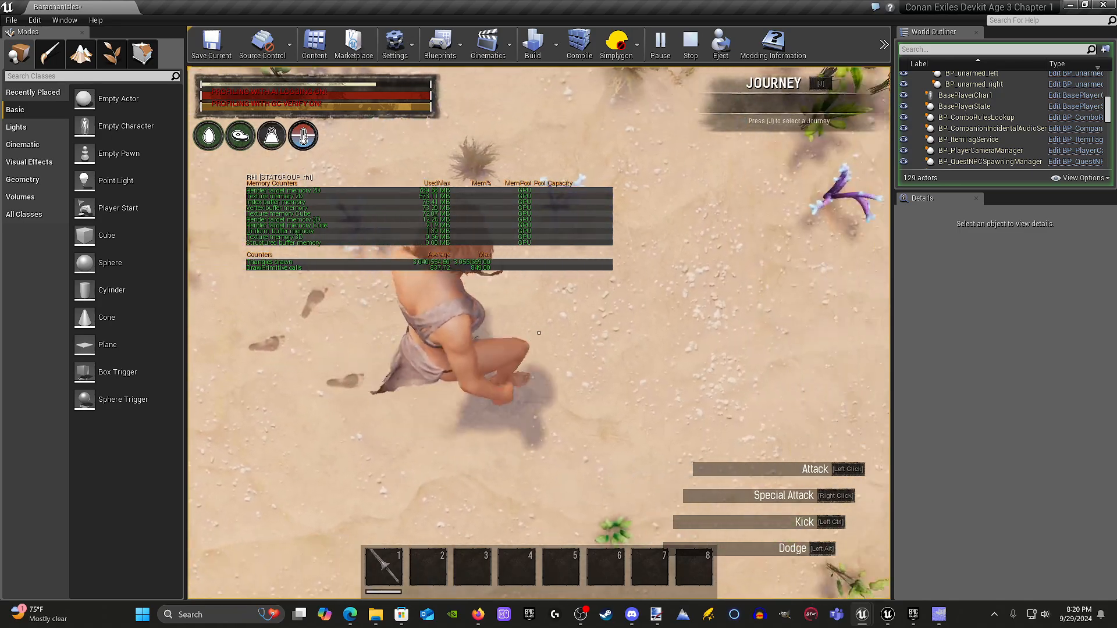
{"action": "key", "text": "d"}
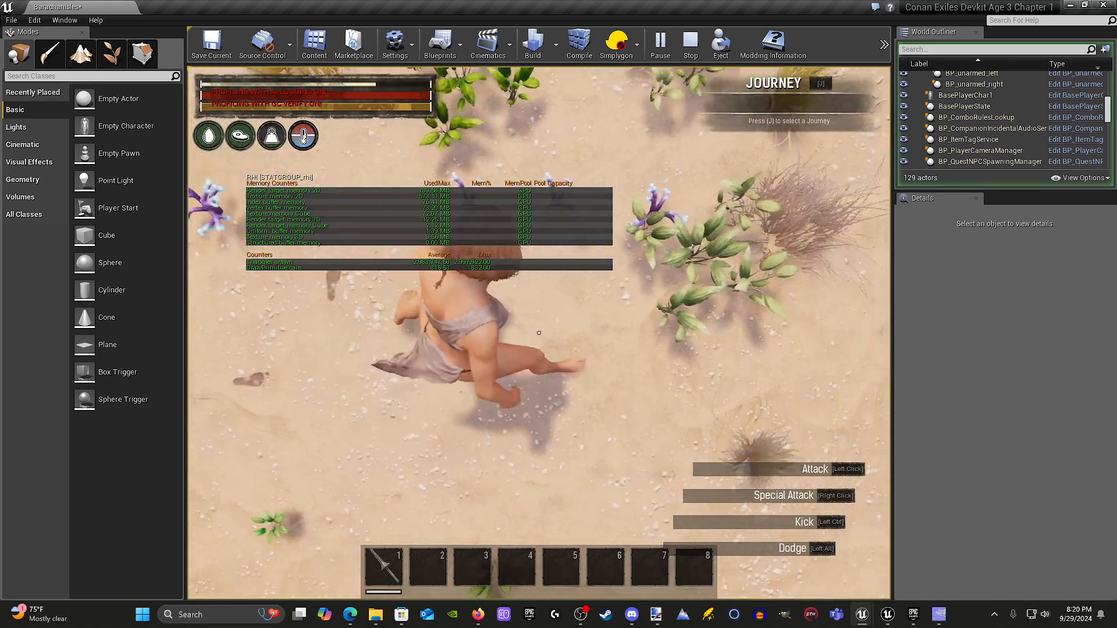
{"action": "key", "text": "a"}
{"action": "key", "text": "w"}
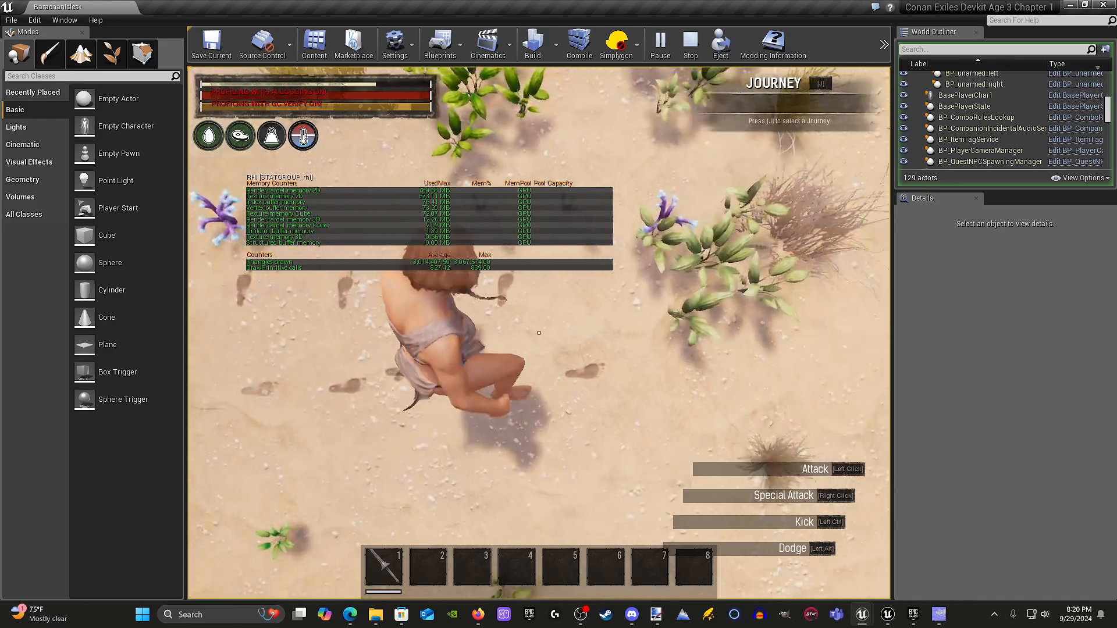
{"action": "key", "text": "w"}
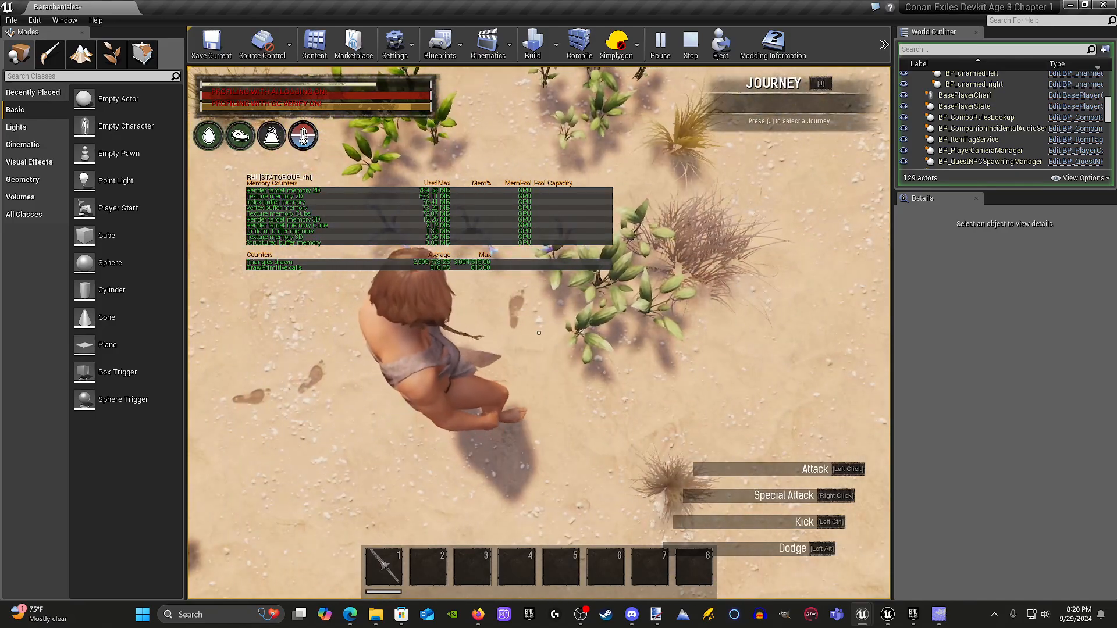
{"action": "key", "text": "d"}
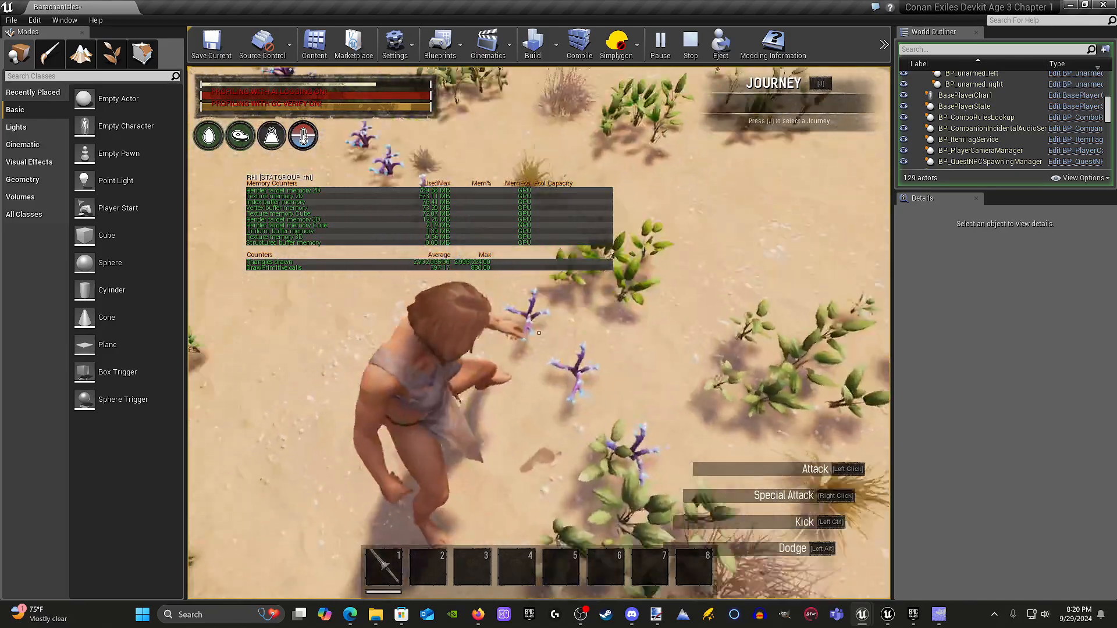
{"action": "key", "text": "w"}
{"action": "key", "text": "w"}
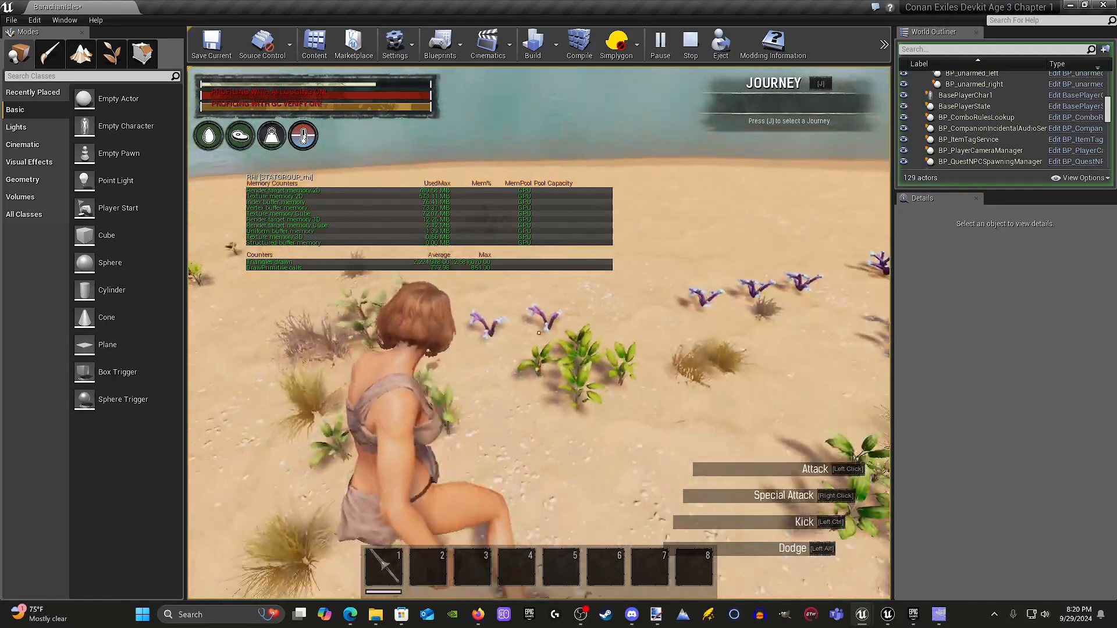
Run the character away from the corals and face the open water to compare the RHI statistics again.
{"action": "key", "text": "w"}
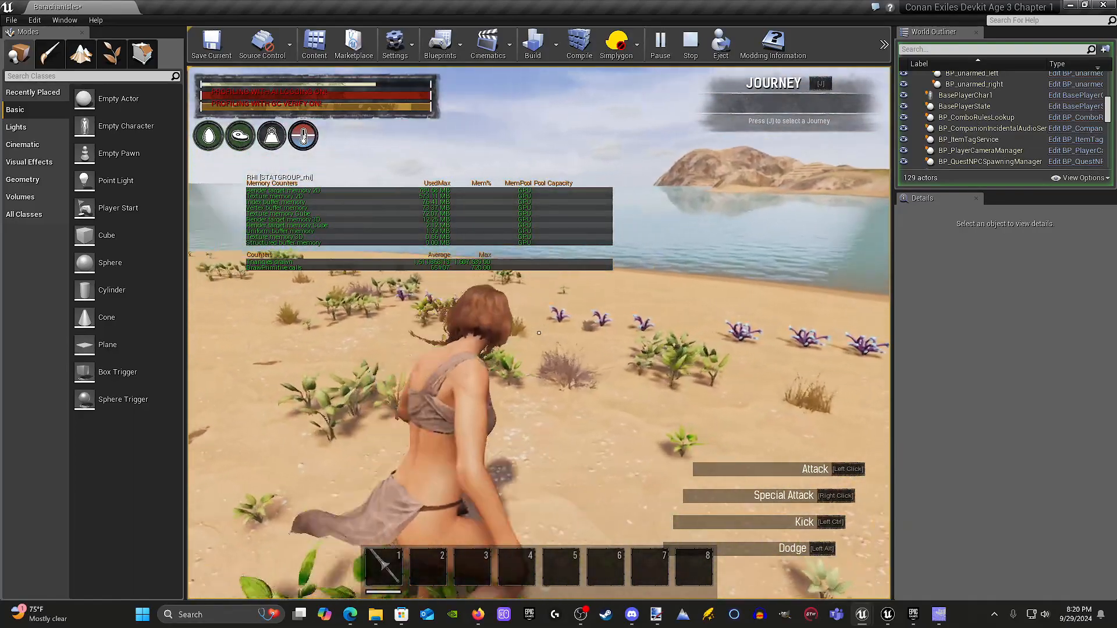
{"action": "key", "text": "d"}
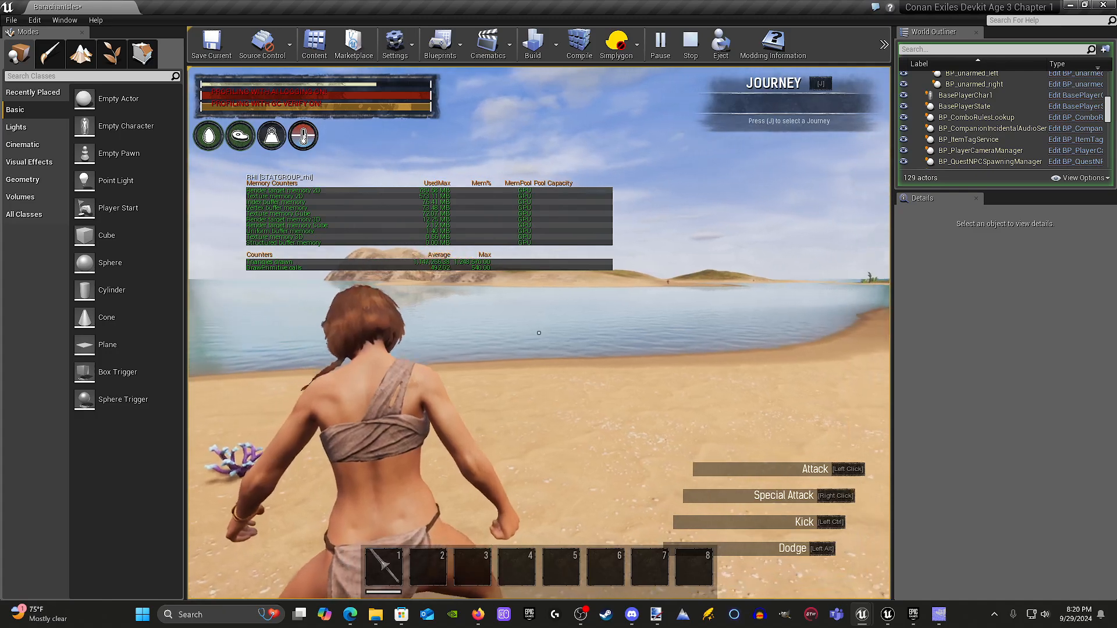
{"action": "key", "text": "w"}
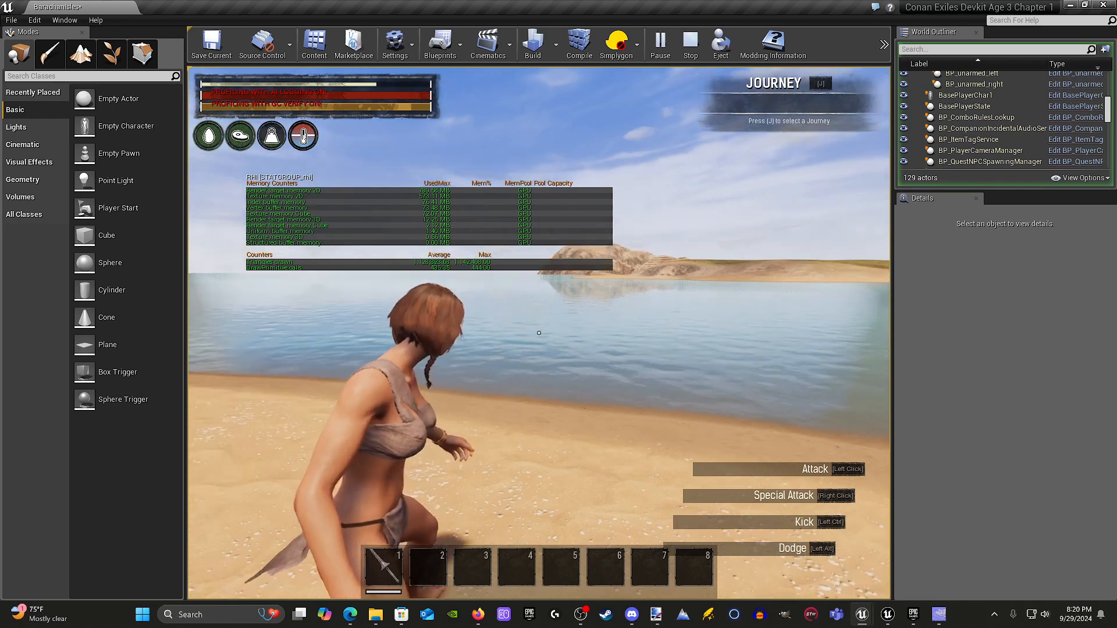
Turn off the RHI statistics overlay by rerunning the console command "stat rhi".
{"action": "key", "text": "grave"}
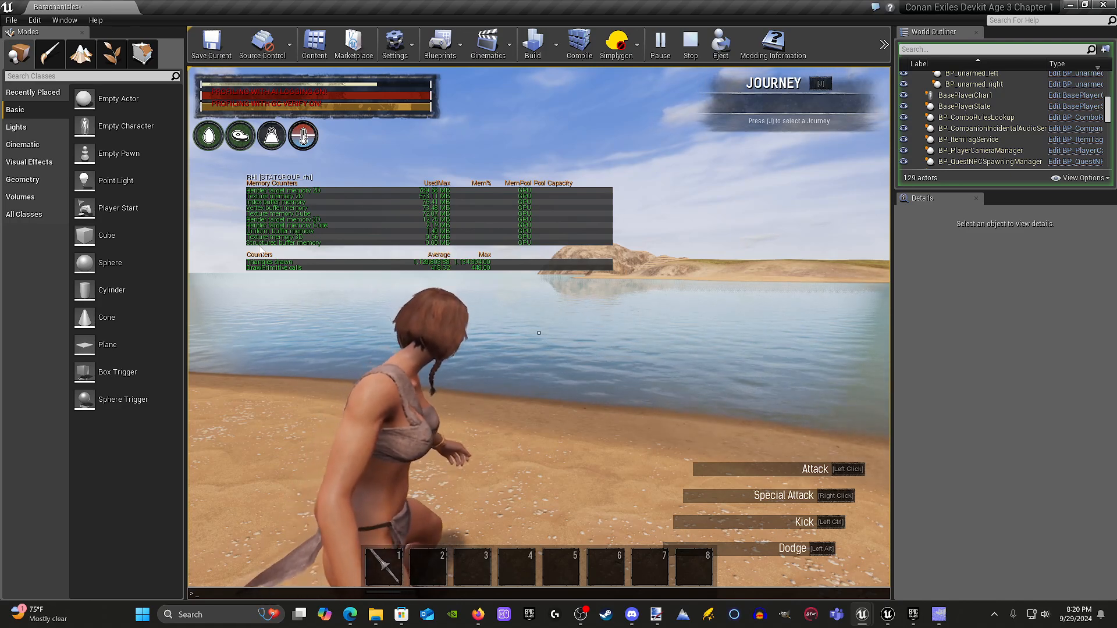
{"action": "key", "text": "Up"}
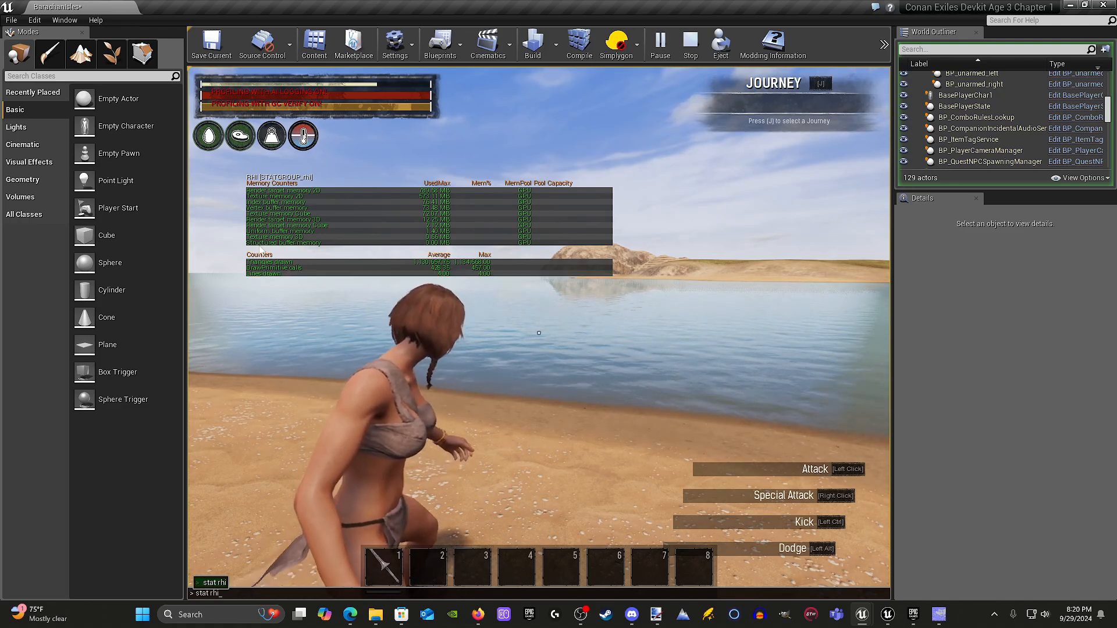
{"action": "key", "text": "Return"}
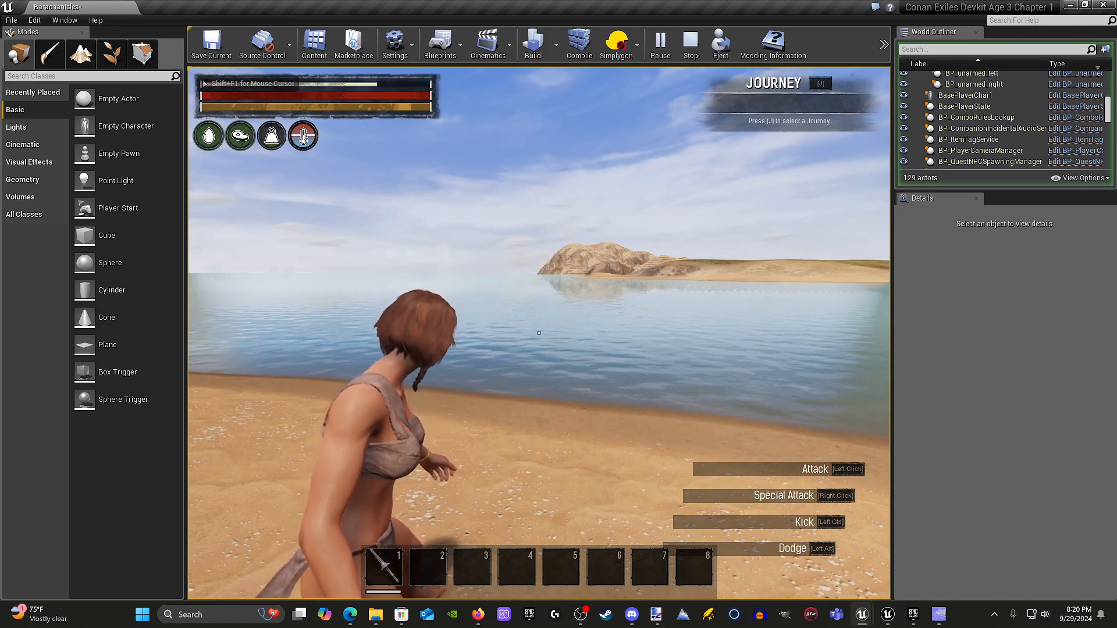
Turn on the frame rate counter by running the console command "stat fps".
{"action": "key", "text": "grave"}
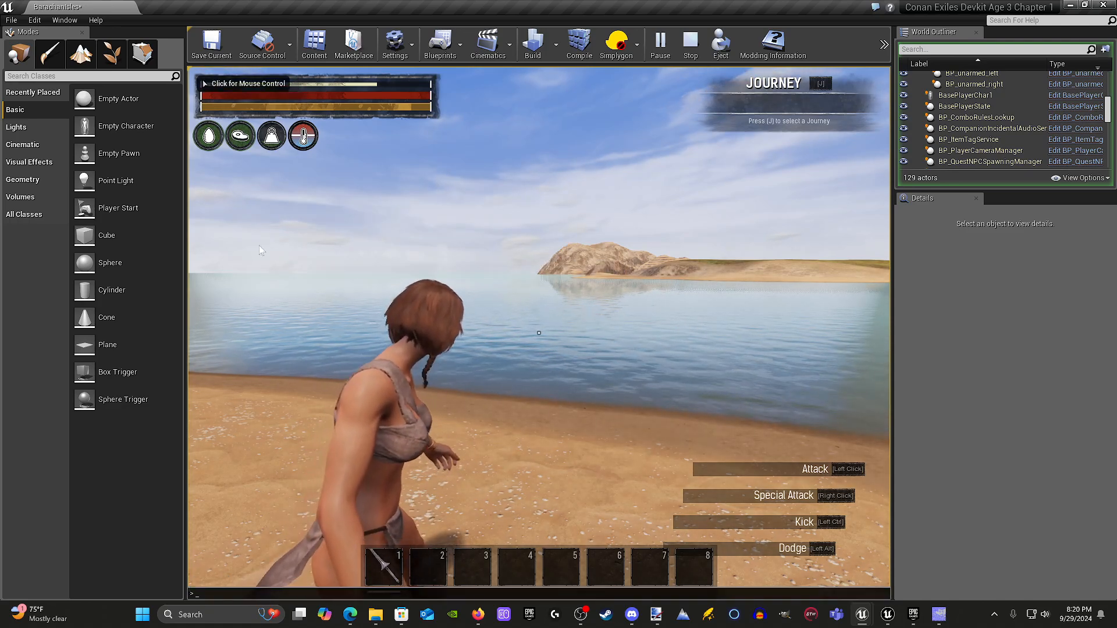
{"action": "type", "text": "stat "}
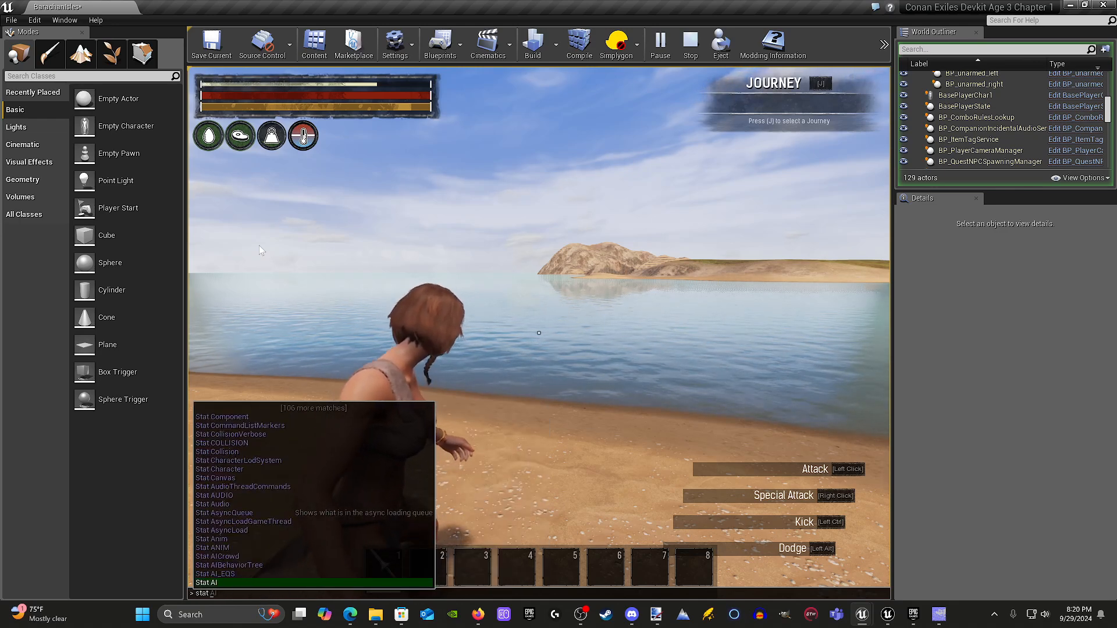
{"action": "type", "text": "fps"}
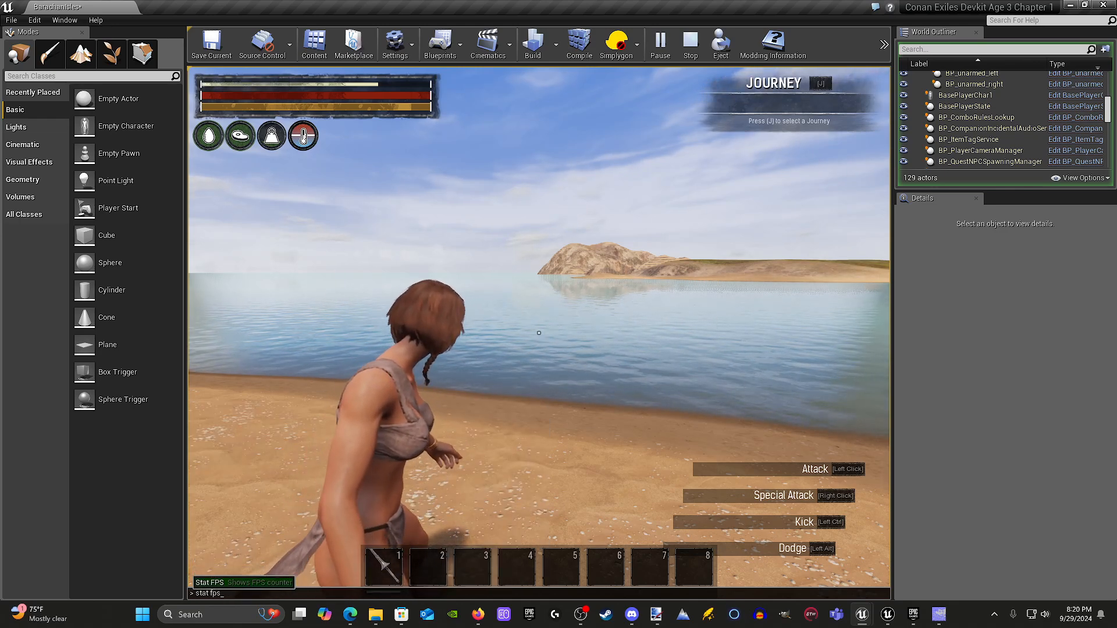
{"action": "key", "text": "Return"}
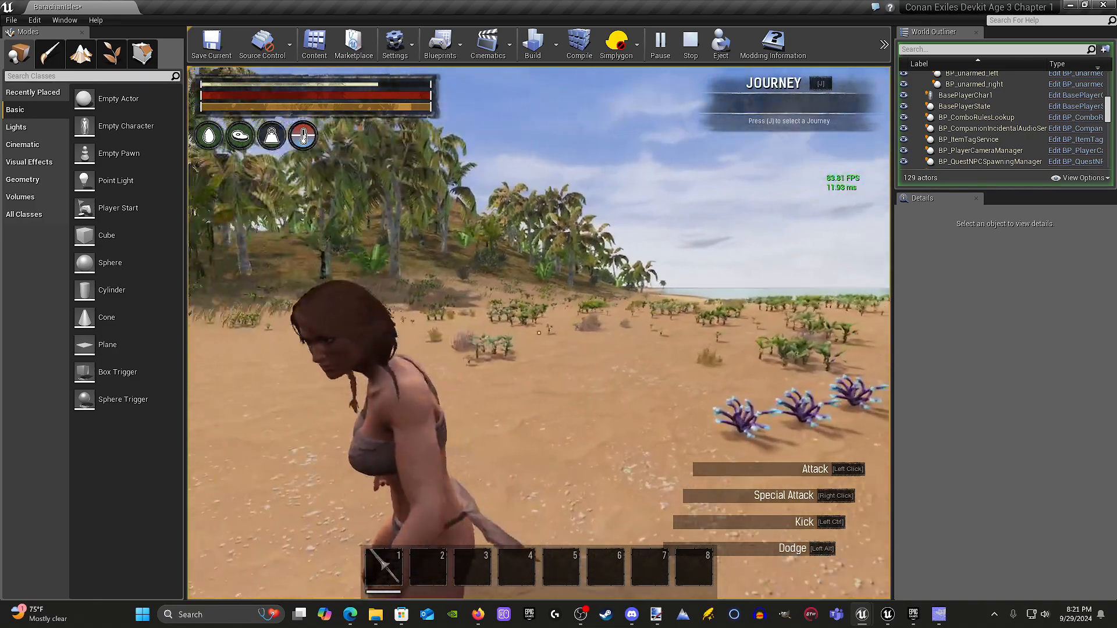
Run the character around the beach, facing the corals, the palms and the open water, to compare the frame rate.
{"action": "key", "text": "w"}
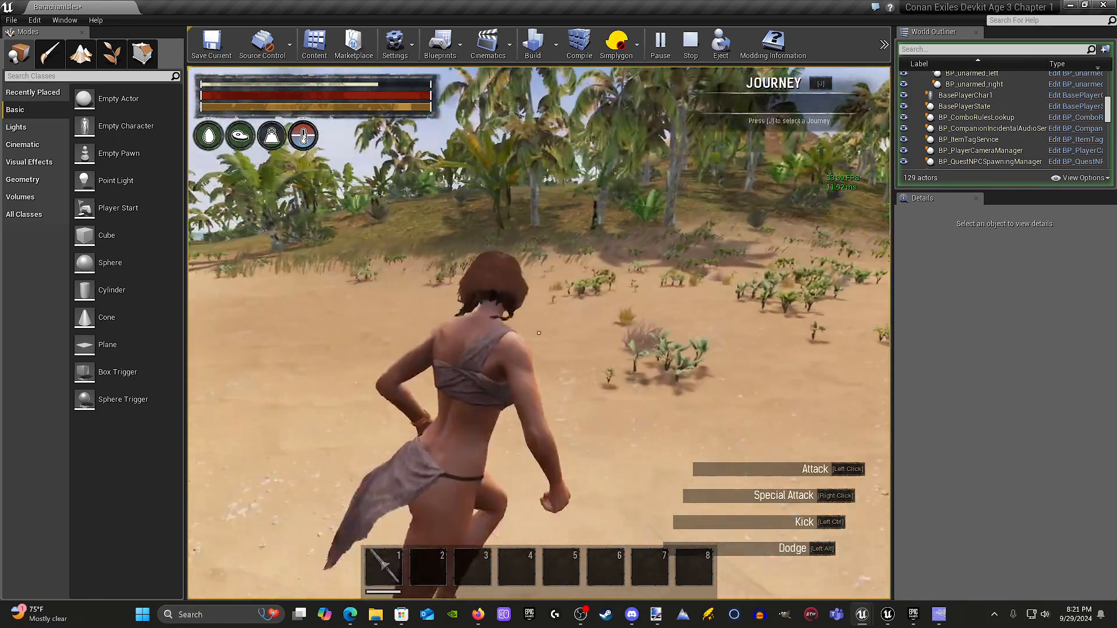
{"action": "key", "text": "w"}
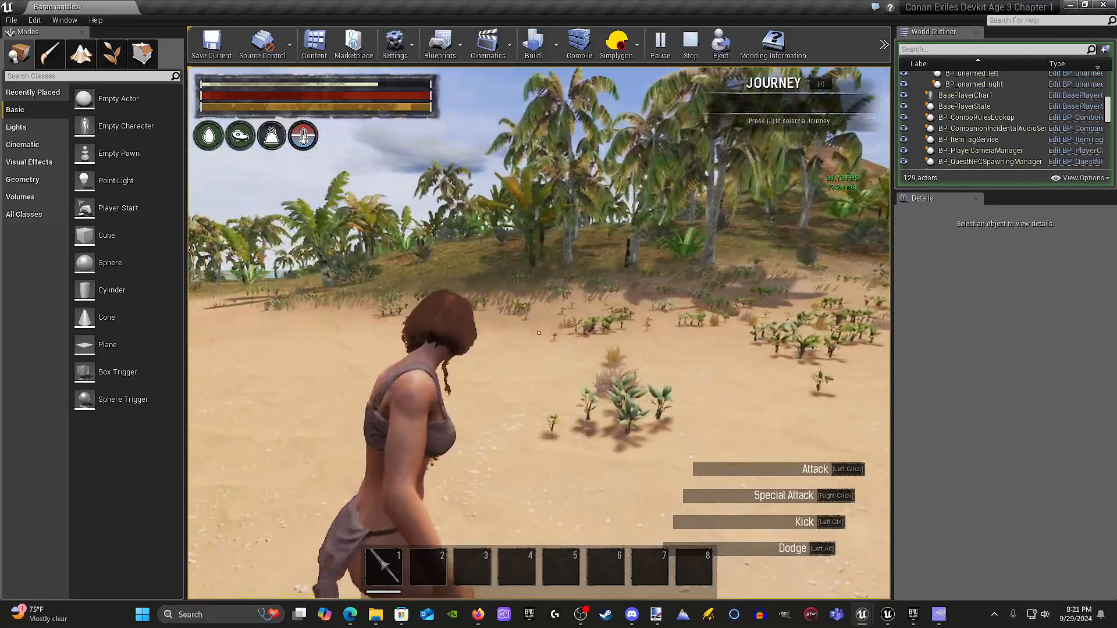
{"action": "key", "text": "w"}
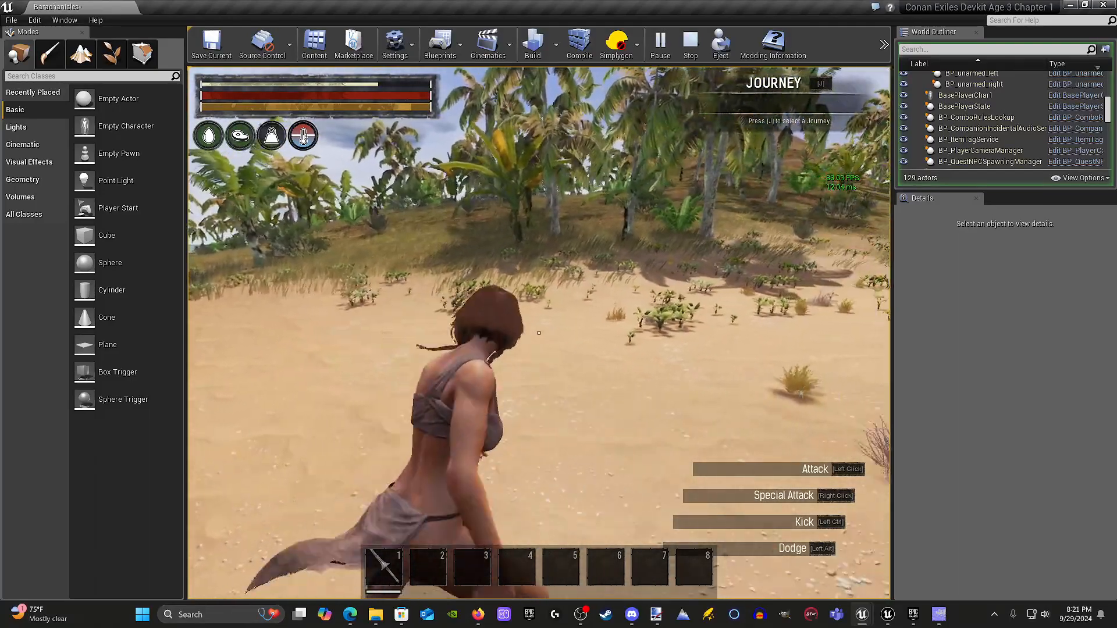
{"action": "key", "text": "w"}
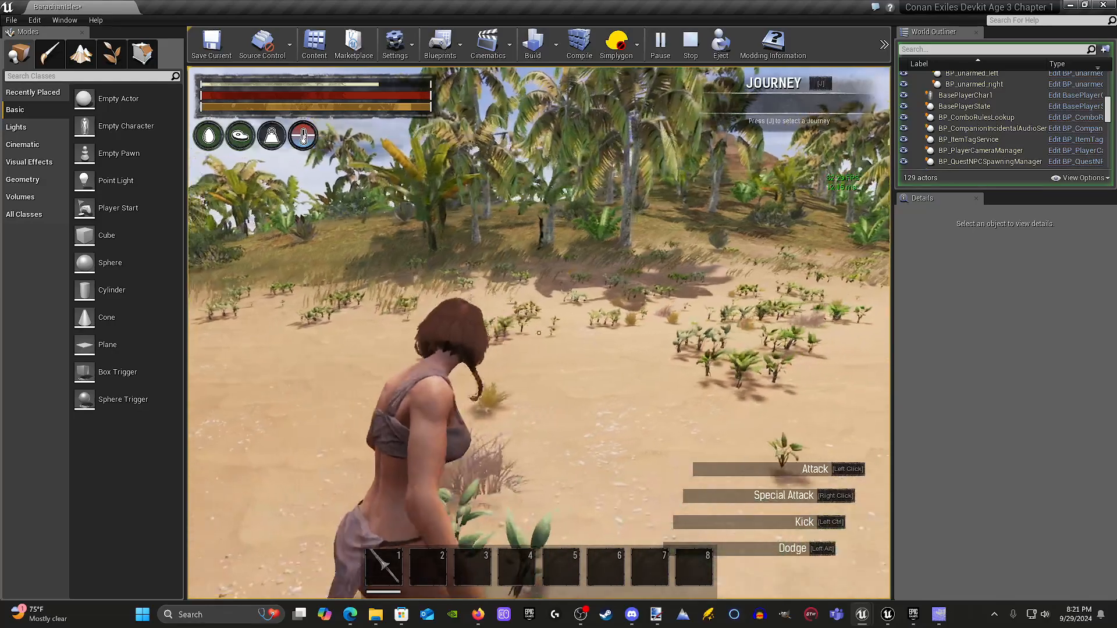
{"action": "key", "text": "w"}
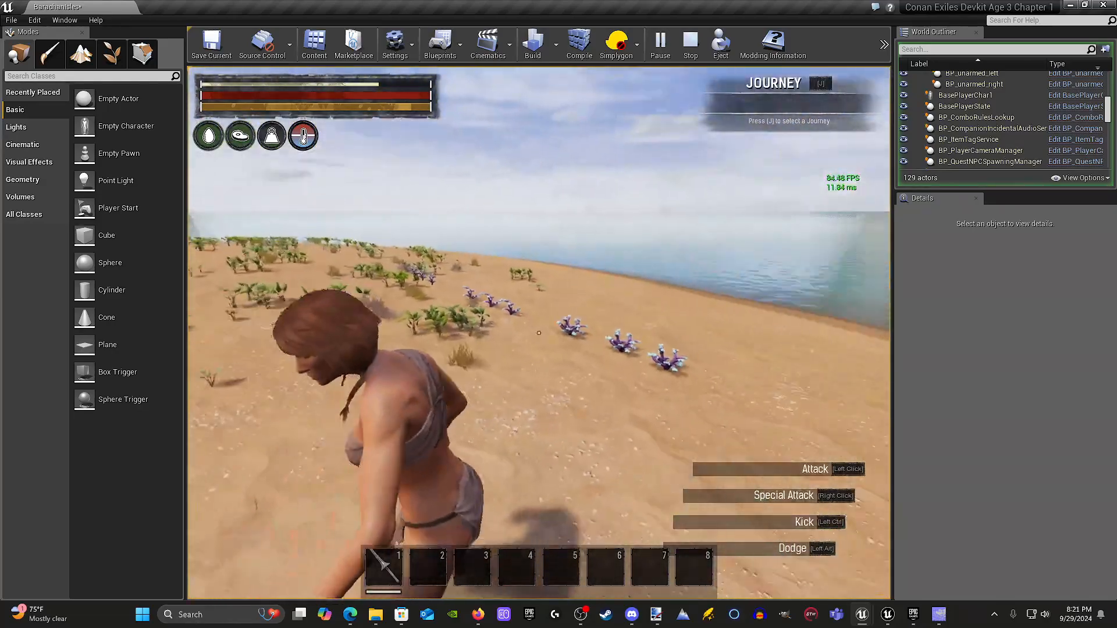
{"action": "key", "text": "w"}
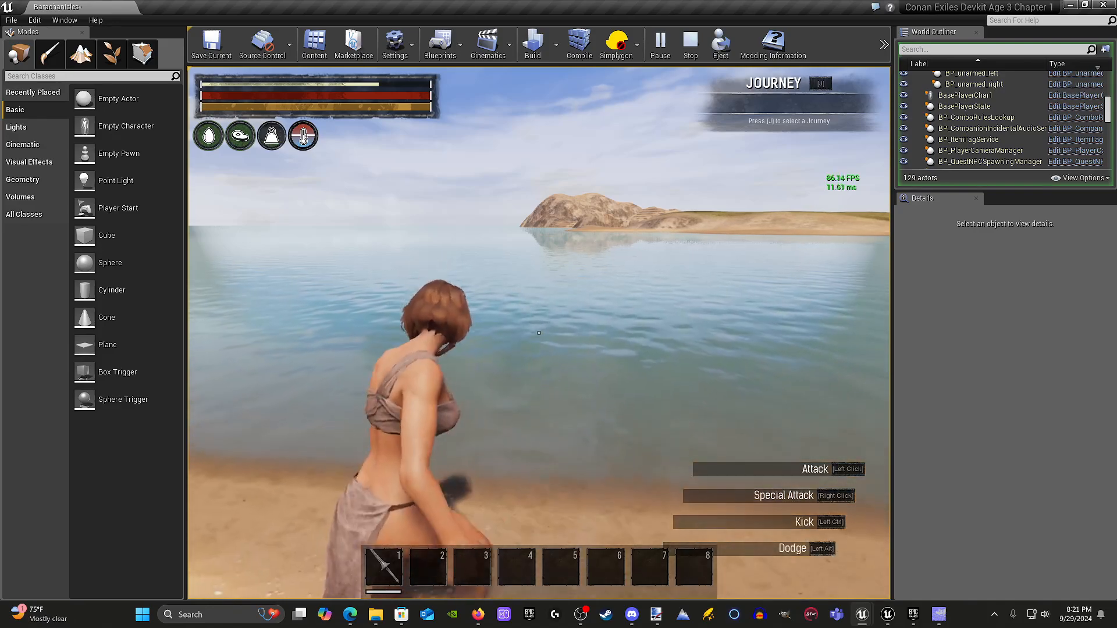
{"action": "key", "text": "w"}
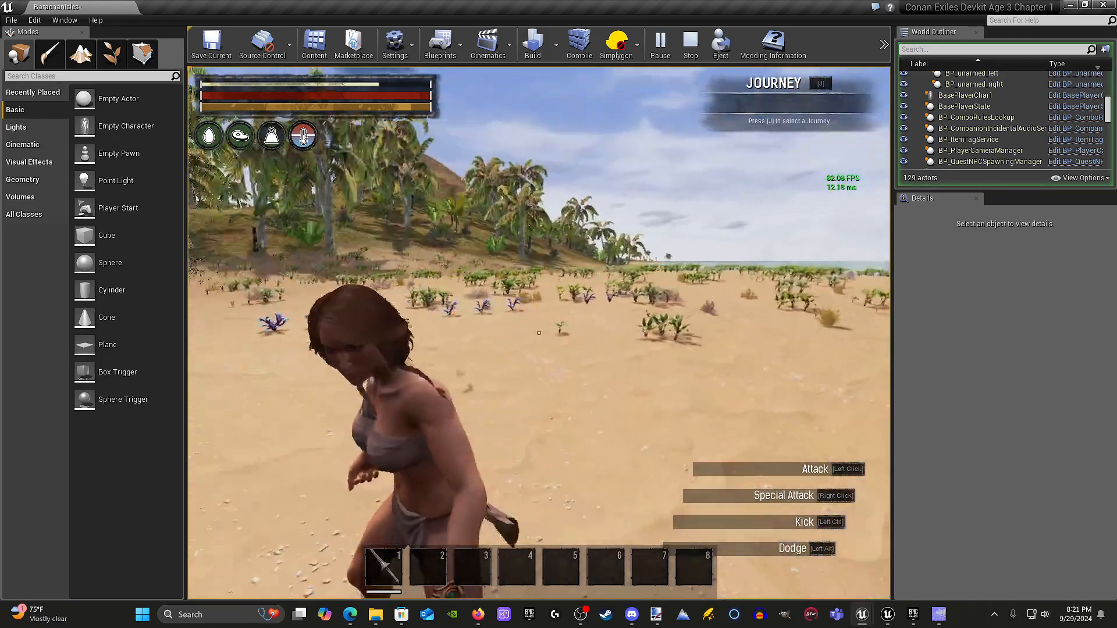
{"action": "key", "text": "d"}
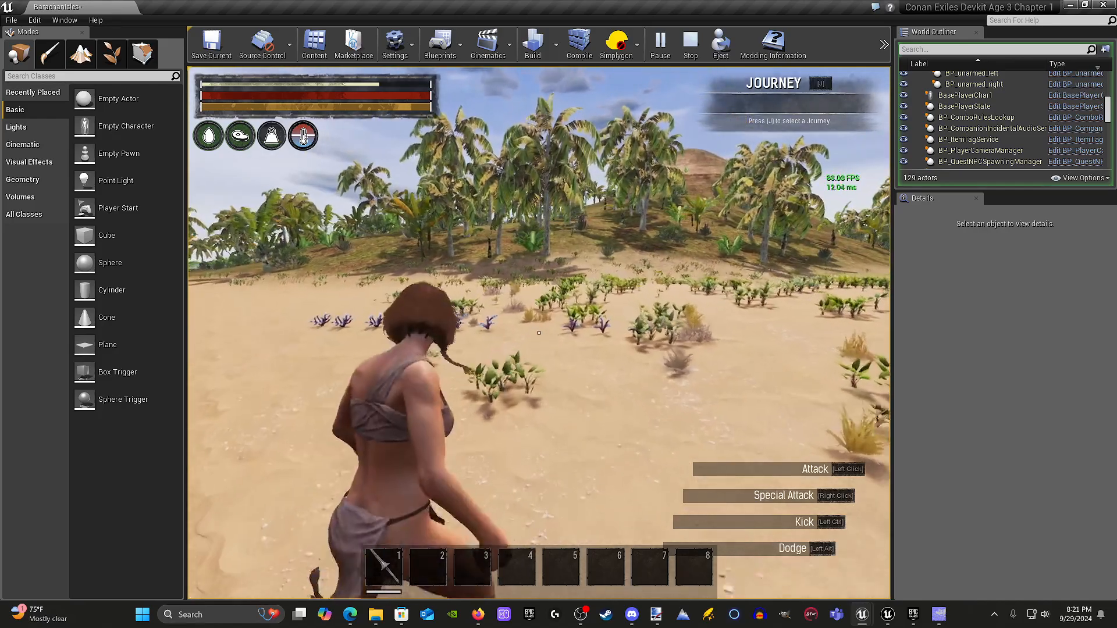
{"action": "key", "text": "w"}
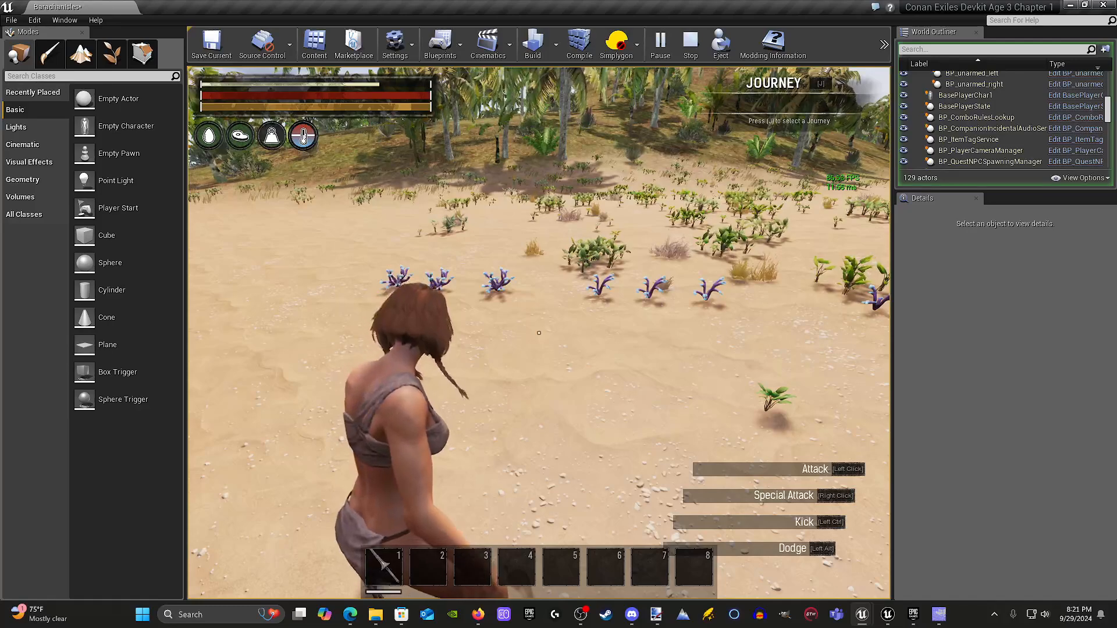
Stop the play session and set the editor viewport's camera speed to 2.
{"action": "key", "text": "Escape"}
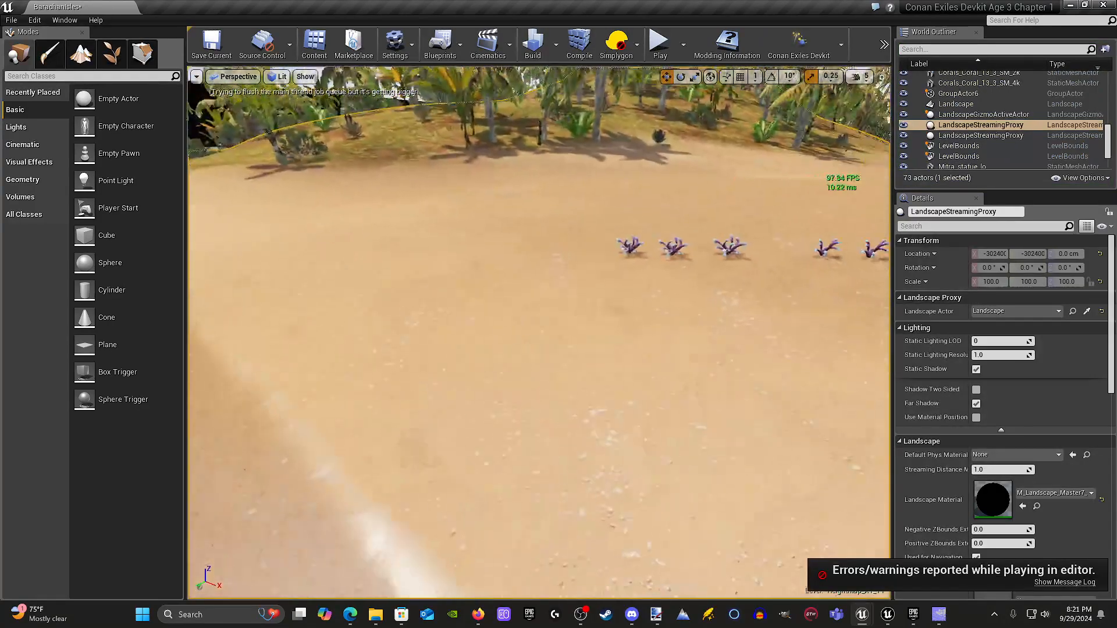
{"action": "left_click", "coordinate": [860, 77]}
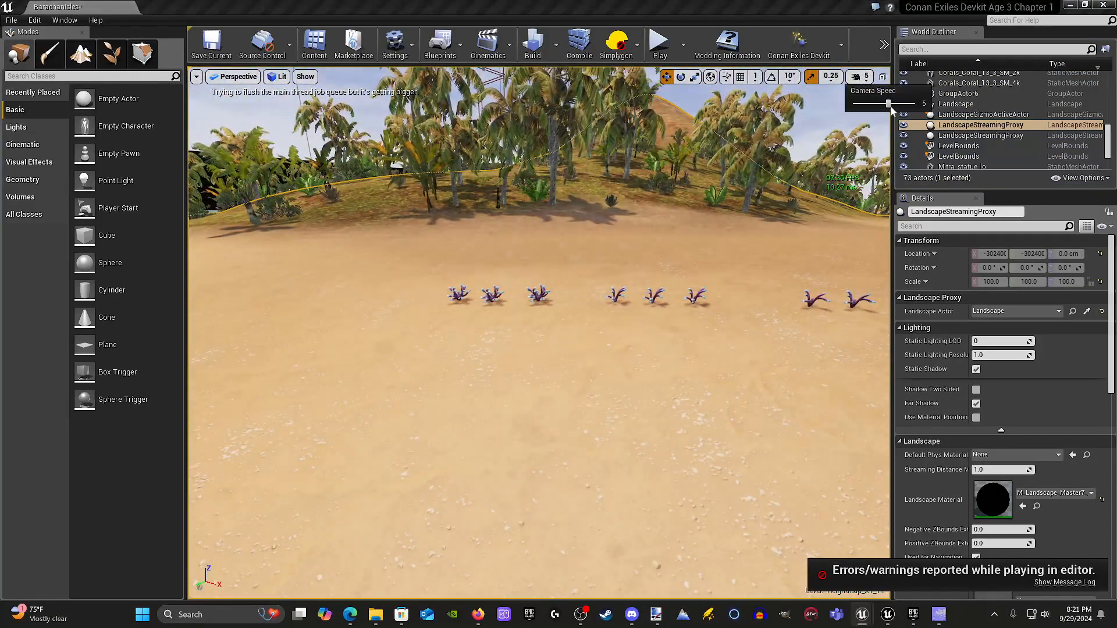
{"action": "right_click_drag", "start_coordinate": [562, 334], "coordinate": [536, 316]}
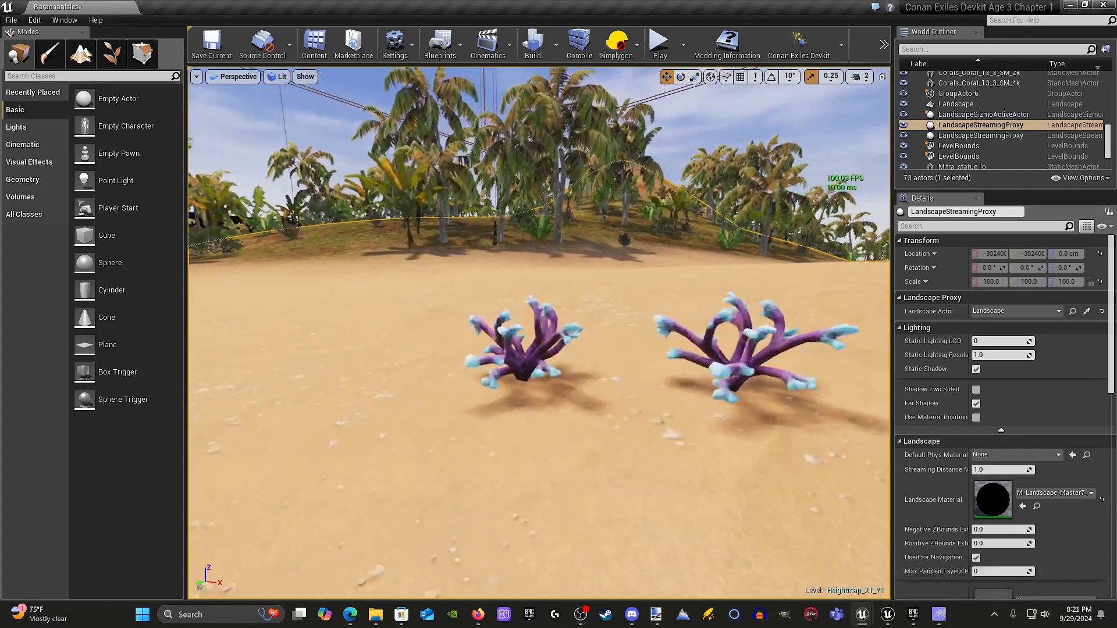
Examine the first coral group's textures up close and compare the neighbouring versions.
{"action": "key", "text": "w"}
{"action": "right_click_drag", "start_coordinate": [537, 316], "coordinate": [579, 316]}
{"action": "key", "text": "s"}
{"action": "key", "text": "d"}
{"action": "key", "text": "s"}
{"action": "key", "text": "d"}
{"action": "key", "text": "w"}
{"action": "key", "text": "a"}
{"action": "key", "text": "a"}
{"action": "key", "text": "w"}
{"action": "key", "text": "s"}
{"action": "key", "text": "s"}
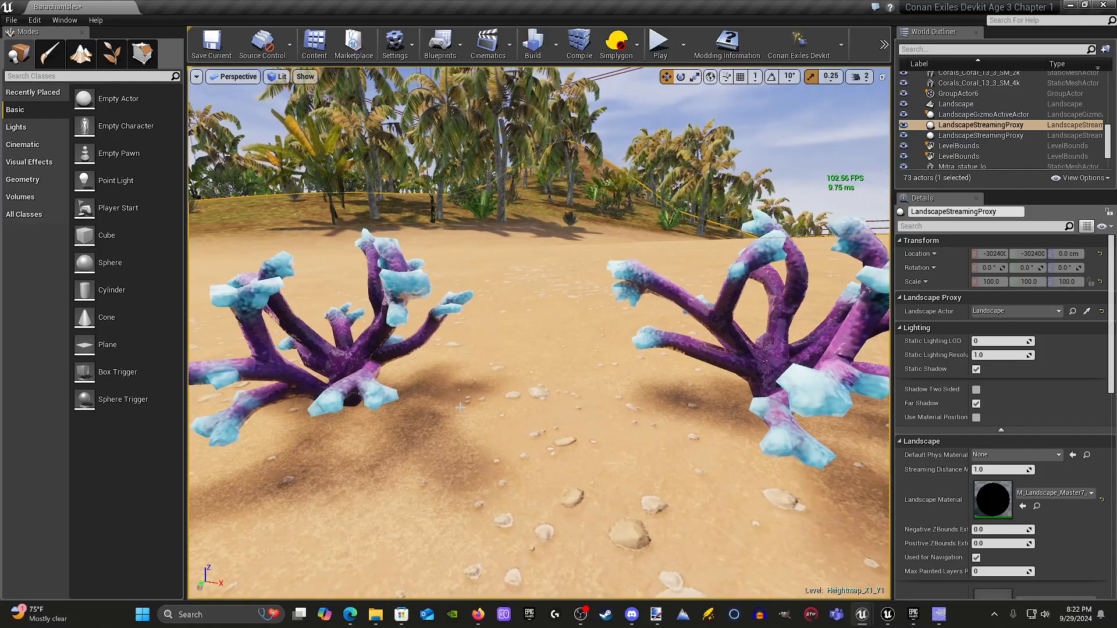
Move the standard coral Corals_Coral_13_1_SM closer to its 2K version.
{"action": "left_click", "coordinate": [368, 369]}
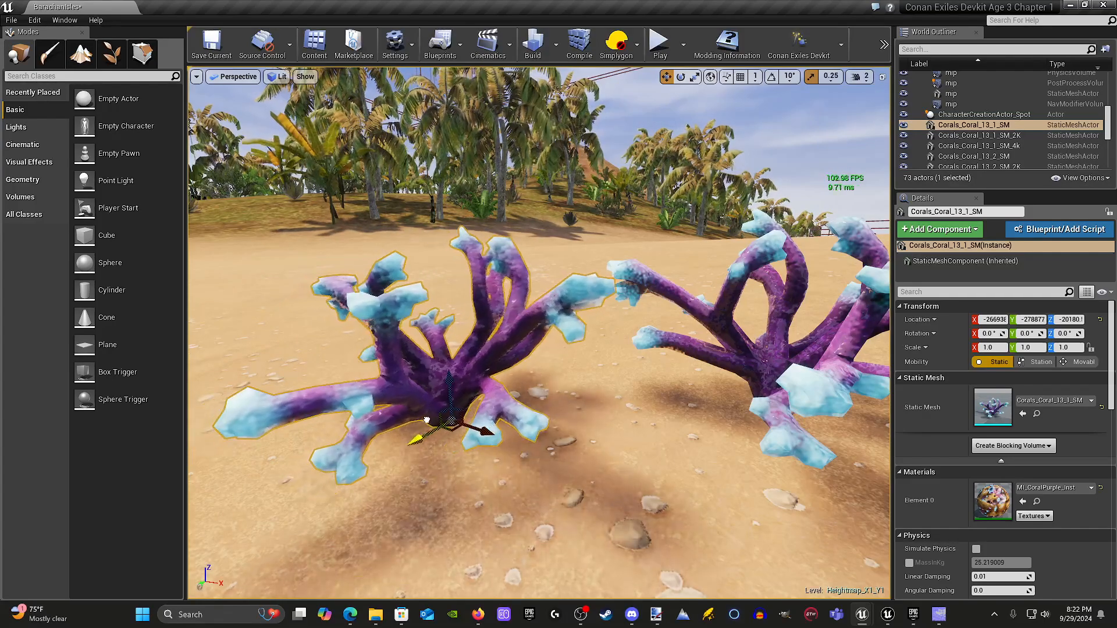
{"action": "left_click_drag", "start_coordinate": [476, 425], "coordinate": [456, 424]}
{"action": "key", "text": "d"}
{"action": "right_click_drag", "start_coordinate": [456, 425], "coordinate": [471, 425]}
{"action": "key", "text": "d"}
Examine the standard coral against the neighbouring 2K coral from several angles, including from above.
{"action": "right_click_drag", "start_coordinate": [562, 402], "coordinate": [562, 402]}
{"action": "key", "text": "a"}
{"action": "right_click_drag", "start_coordinate": [660, 342], "coordinate": [635, 328]}
{"action": "key", "text": "w"}
{"action": "key", "text": "s"}
{"action": "key", "text": "d"}
{"action": "key", "text": "a"}
{"action": "key", "text": "s"}
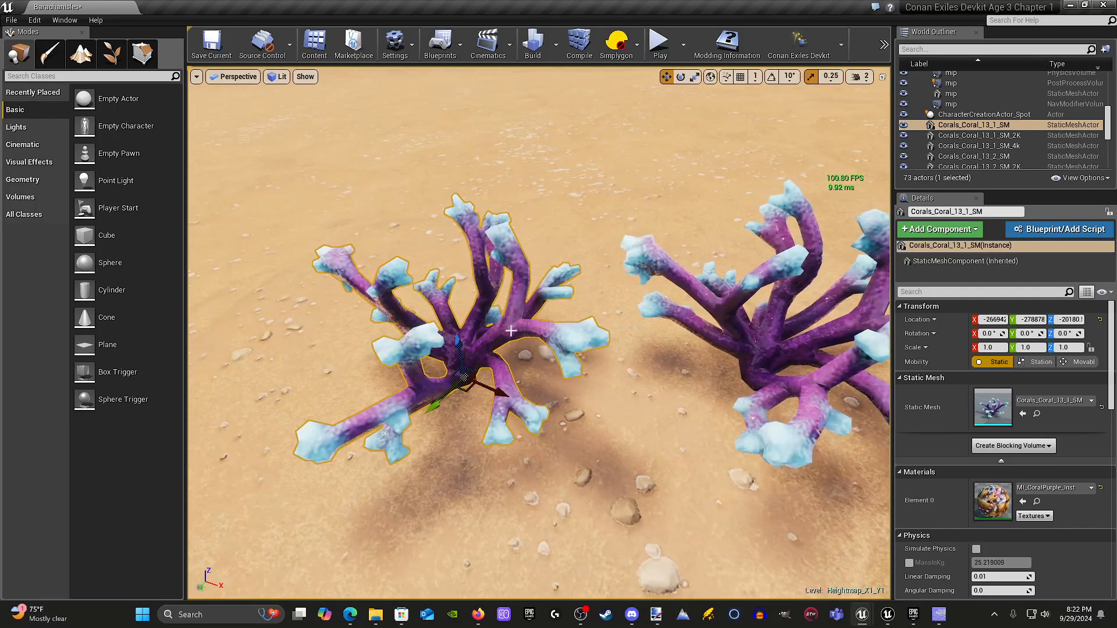
Select Corals_Coral_13_1_SM_2K and inspect its texture up close beside the standard coral.
{"action": "scroll", "coordinate": [570, 352], "scroll_direction": "down", "scroll_amount": 3}
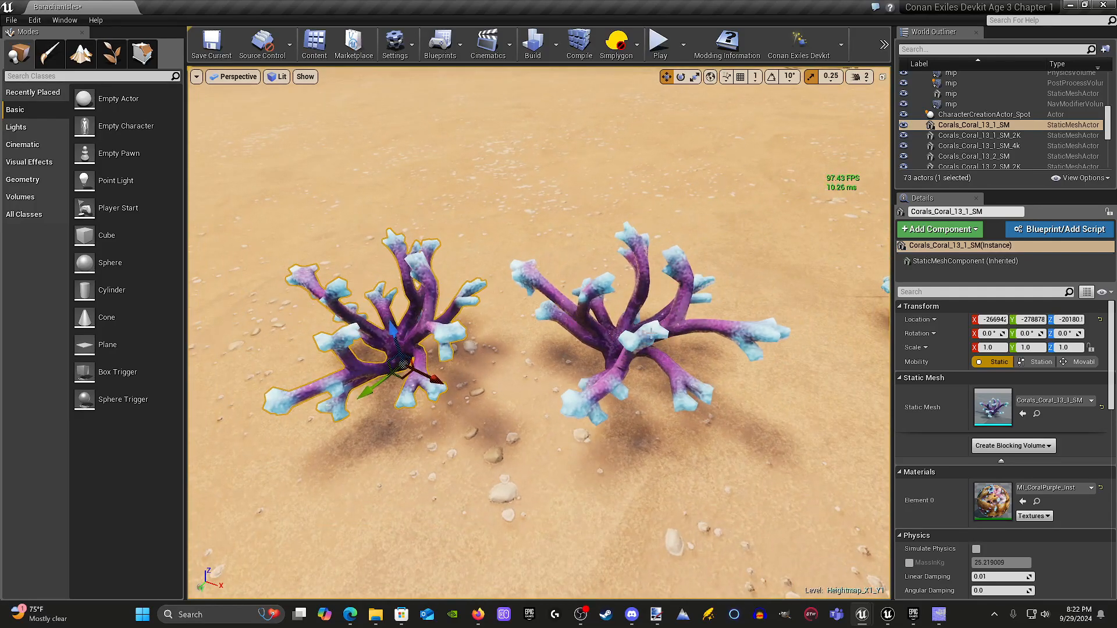
{"action": "left_click", "coordinate": [651, 333]}
{"action": "right_click_drag", "start_coordinate": [651, 334], "coordinate": [641, 195]}
{"action": "key", "text": "w"}
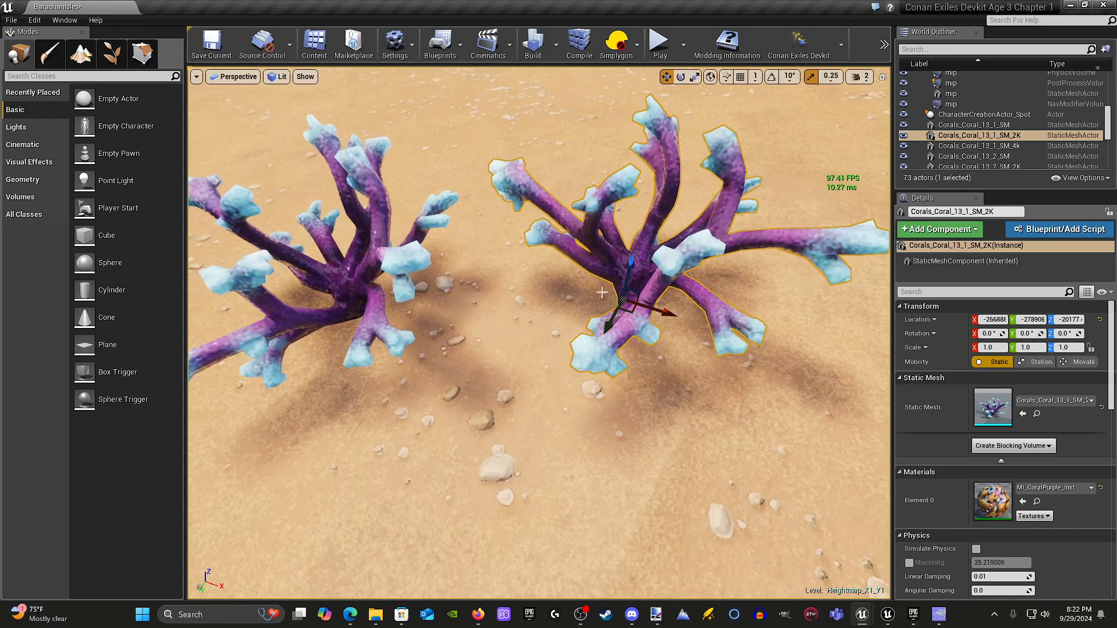
Move Corals_Coral_13_1_SM_4k closer to the 2K coral and line it up with the other two.
{"action": "key", "text": "s"}
{"action": "right_click_drag", "start_coordinate": [602, 323], "coordinate": [723, 306]}
{"action": "key", "text": "w"}
{"action": "left_click", "coordinate": [723, 306]}
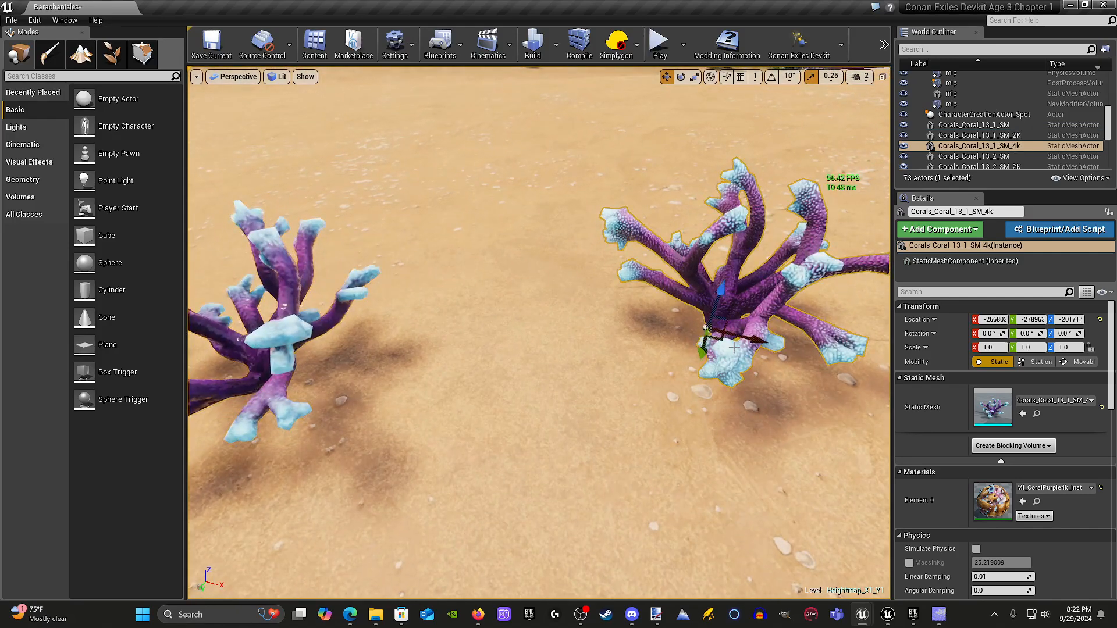
{"action": "left_click_drag", "start_coordinate": [753, 339], "coordinate": [552, 312]}
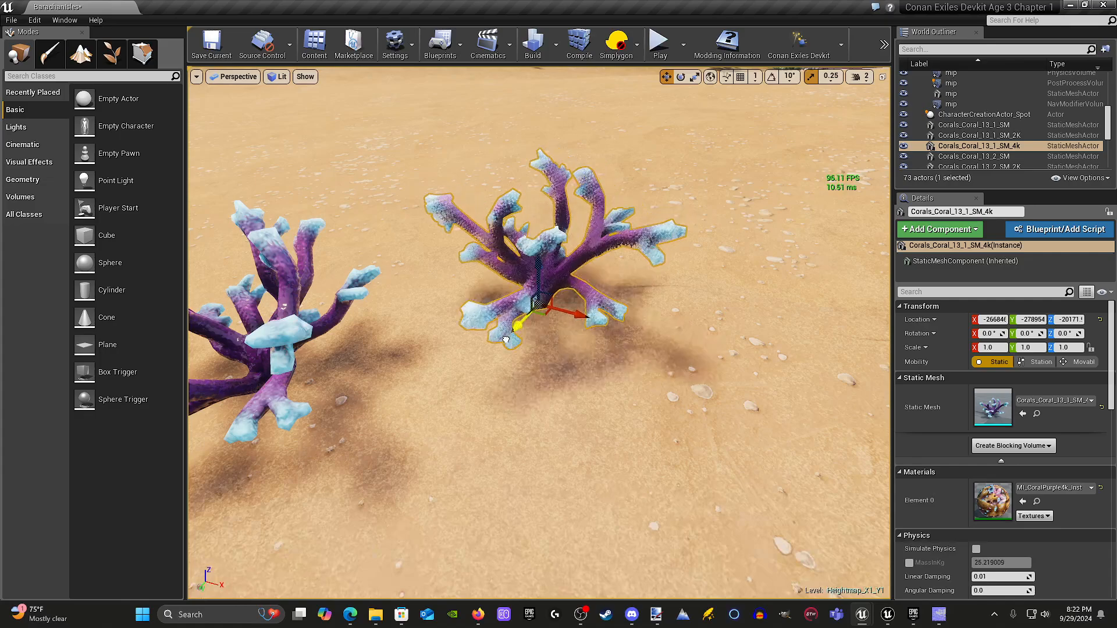
{"action": "left_click_drag", "start_coordinate": [505, 340], "coordinate": [434, 404]}
{"action": "left_click_drag", "start_coordinate": [522, 369], "coordinate": [573, 384]}
Examine the standard, 2K and 4K versions of the first coral side by side from above.
{"action": "key", "text": "s"}
{"action": "mouse_move", "coordinate": [573, 384]}
{"action": "right_mouse_down"}
{"action": "mouse_move", "coordinate": [565, 391]}
{"action": "mouse_move", "coordinate": [567, 349]}
{"action": "mouse_move", "coordinate": [568, 399]}
{"action": "right_mouse_up"}
{"action": "key", "text": "a"}
{"action": "key", "text": "a"}
{"action": "key", "text": "w"}
{"action": "key", "text": "s"}
{"action": "key", "text": "w"}
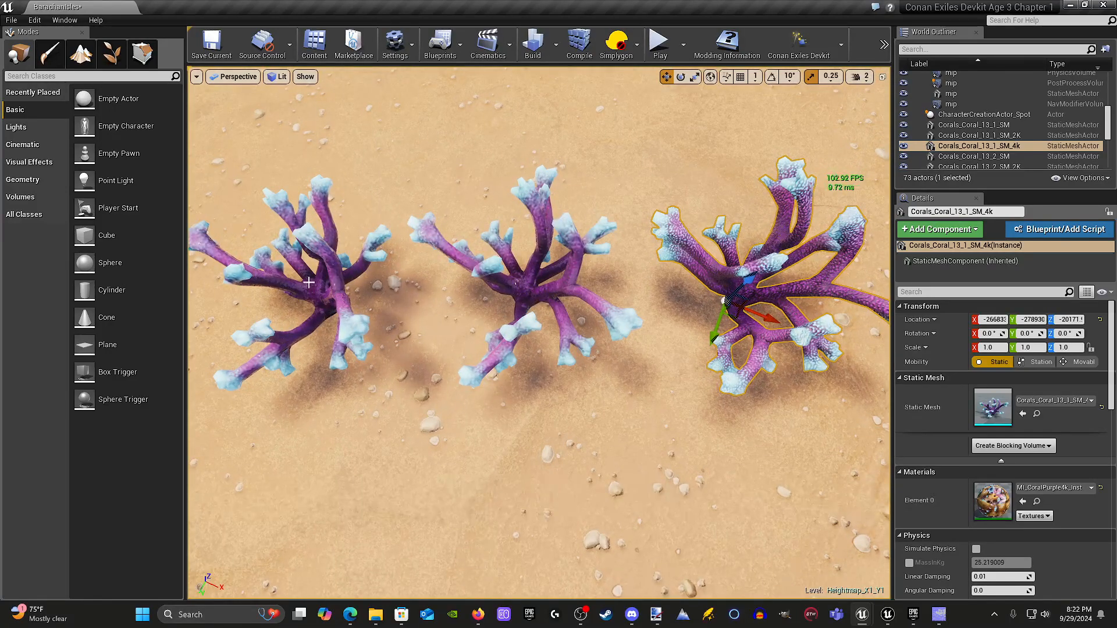
Move the standard coral in front of the 2K and 4K corals to form a triangle.
{"action": "left_click", "coordinate": [514, 294]}
{"action": "left_click", "coordinate": [334, 294]}
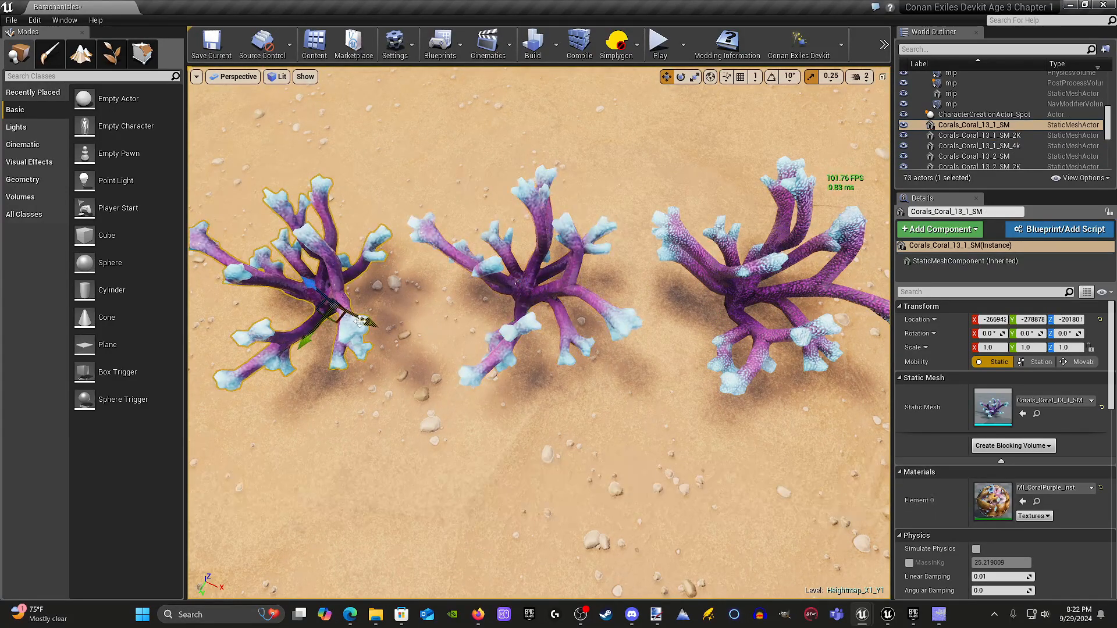
{"action": "left_click_drag", "start_coordinate": [334, 294], "coordinate": [683, 447]}
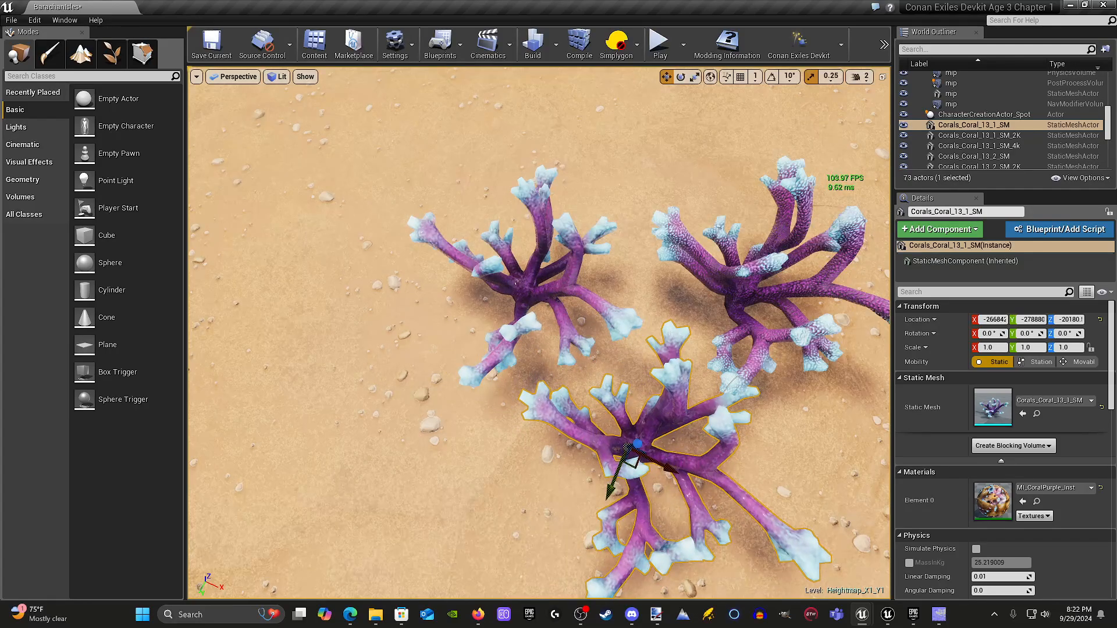
Select the 2K, 4K and standard corals in turn to compare their texture detail up close.
{"action": "left_click", "coordinate": [516, 284]}
{"action": "right_click_drag", "start_coordinate": [517, 284], "coordinate": [500, 332]}
{"action": "key", "text": "w"}
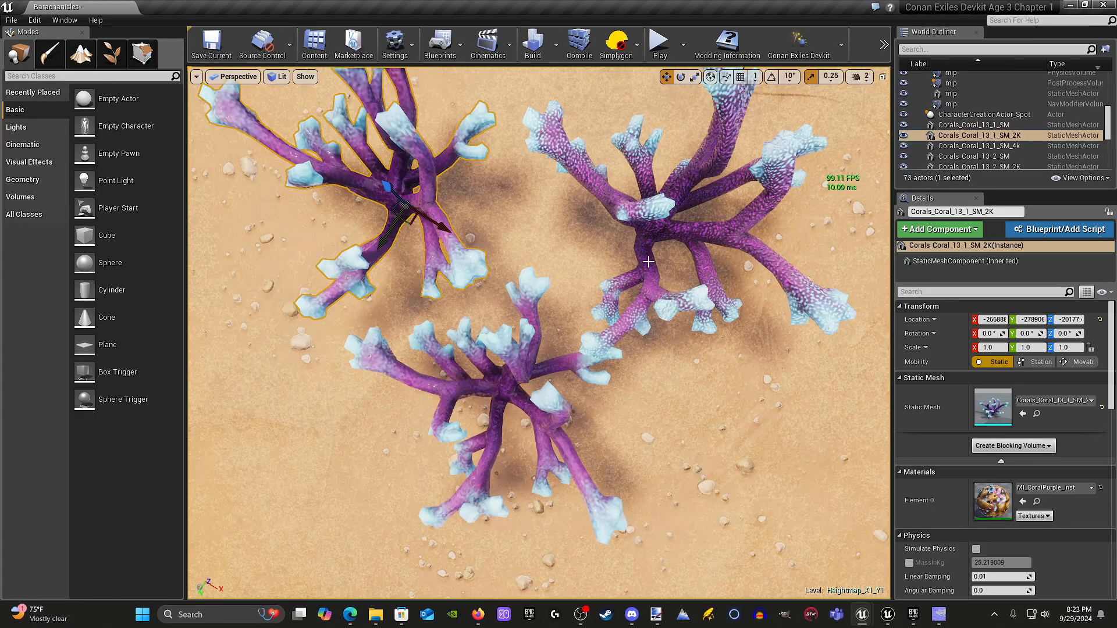
{"action": "left_click", "coordinate": [650, 223]}
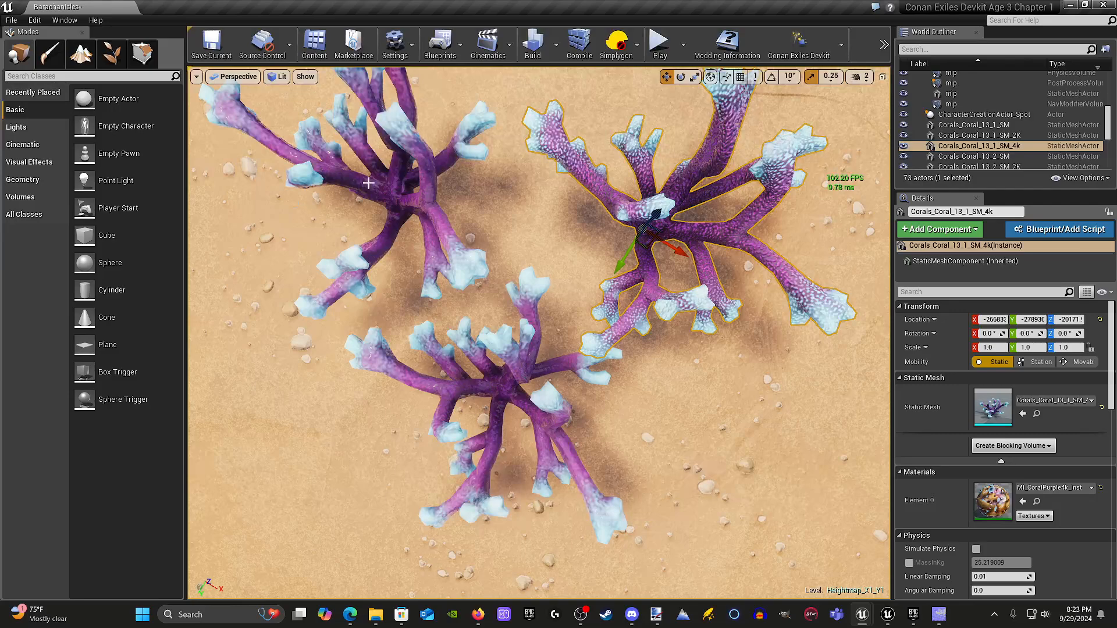
{"action": "left_click", "coordinate": [509, 379]}
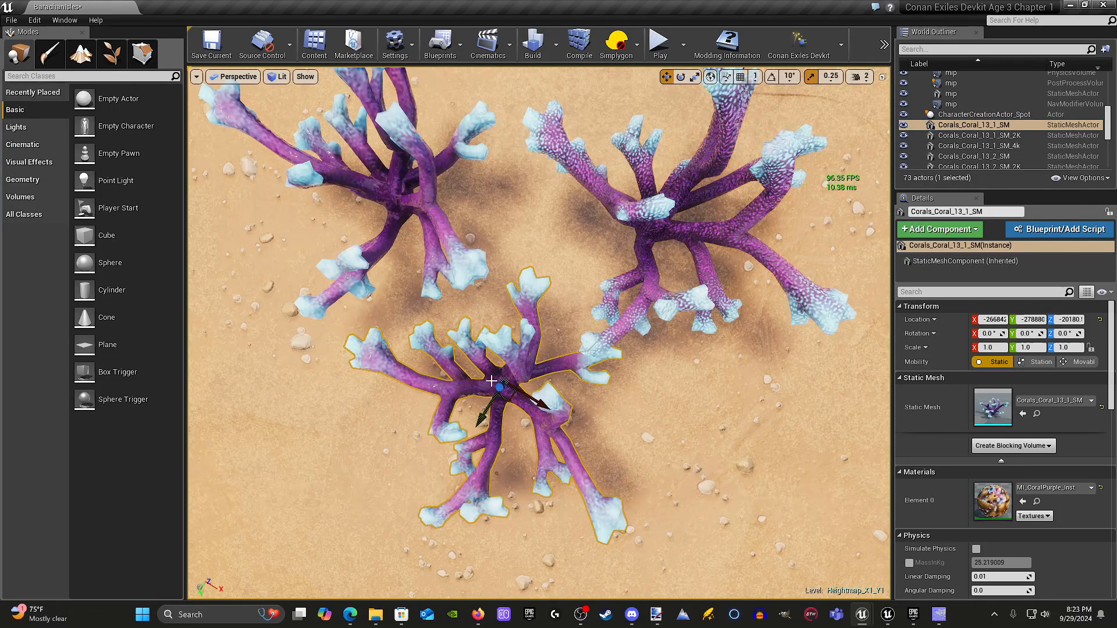
{"action": "left_click", "coordinate": [407, 197]}
Move the standard coral back into the row beside the 2K coral and deselect it.
{"action": "right_click_drag", "start_coordinate": [572, 439], "coordinate": [571, 366]}
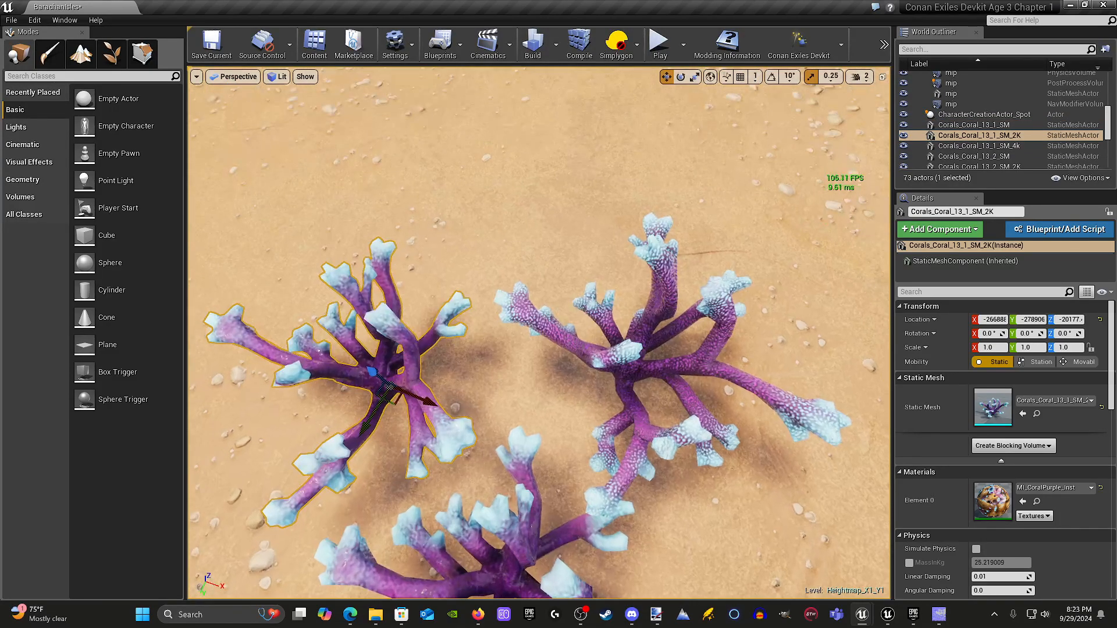
{"action": "key", "text": "s"}
{"action": "mouse_move", "coordinate": [617, 530]}
{"action": "right_mouse_down"}
{"action": "mouse_move", "coordinate": [618, 471]}
{"action": "mouse_move", "coordinate": [618, 529]}
{"action": "right_mouse_up"}
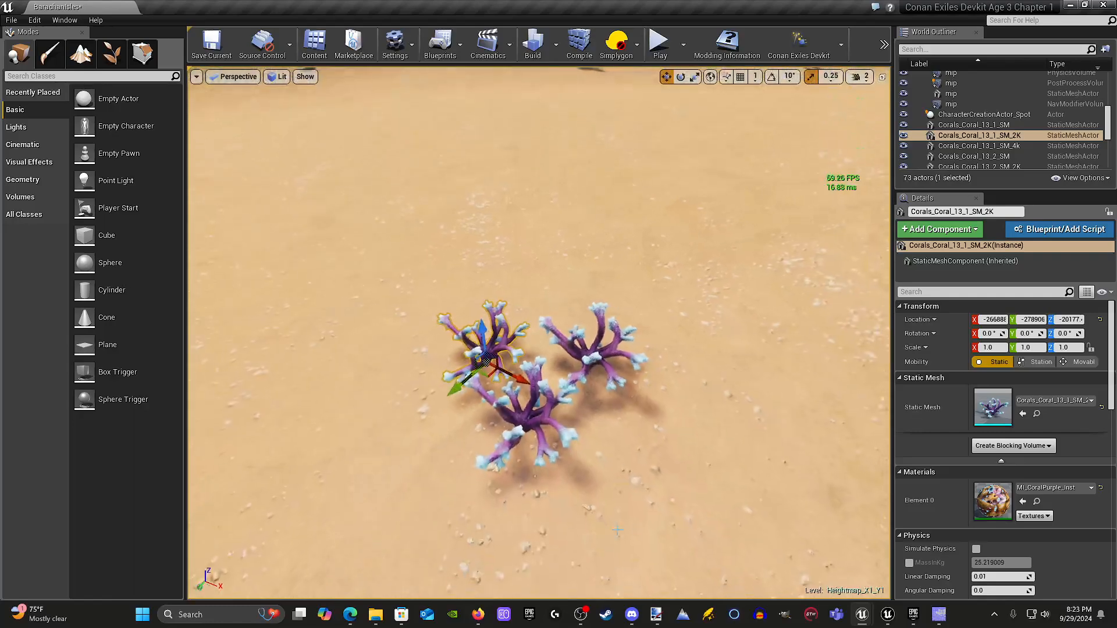
{"action": "left_click", "coordinate": [559, 460]}
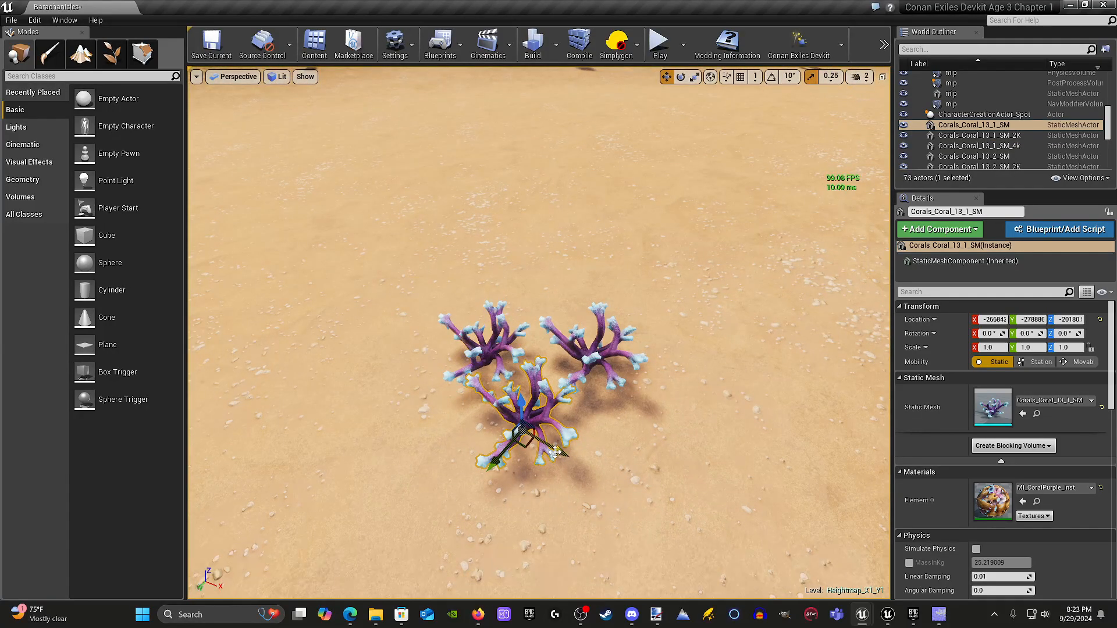
{"action": "left_click_drag", "start_coordinate": [555, 452], "coordinate": [406, 375]}
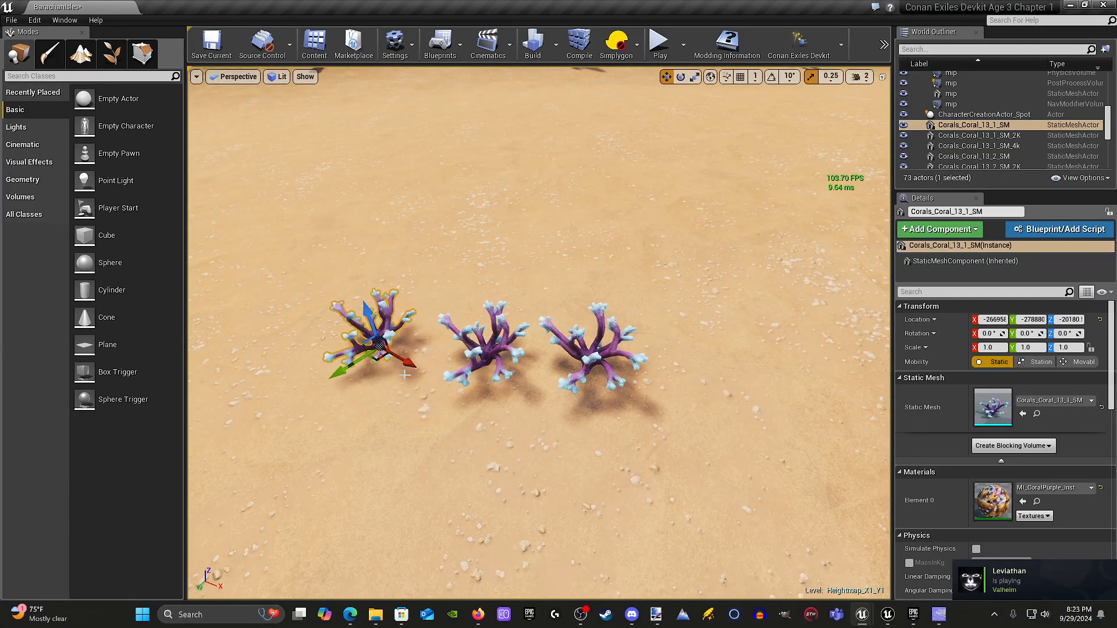
{"action": "left_click", "coordinate": [406, 391]}
Fly along the coral row to examine the other coral groups up close and from farther back.
{"action": "right_click_drag", "start_coordinate": [406, 391], "coordinate": [349, 320]}
{"action": "key", "text": "w"}
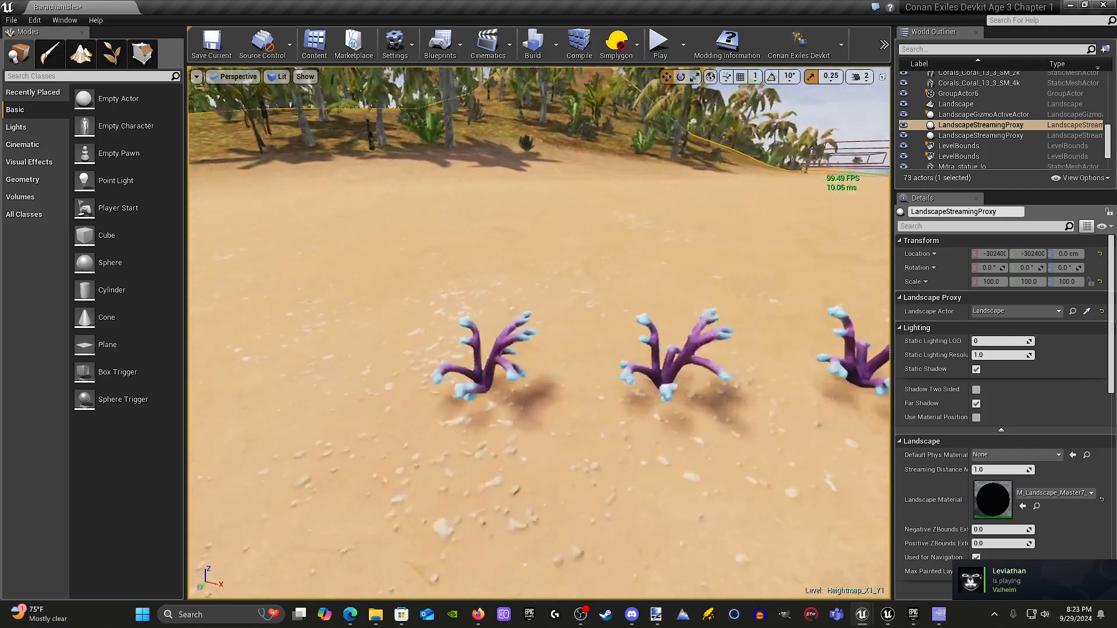
{"action": "right_click_drag", "start_coordinate": [332, 407], "coordinate": [332, 428]}
{"action": "right_click_drag", "start_coordinate": [761, 427], "coordinate": [709, 425]}
{"action": "key", "text": "d"}
{"action": "key", "text": "w"}
{"action": "key", "text": "s"}
{"action": "key", "text": "d"}
{"action": "key", "text": "s"}
{"action": "key", "text": "a"}
{"action": "key", "text": "d"}
{"action": "key", "text": "s"}
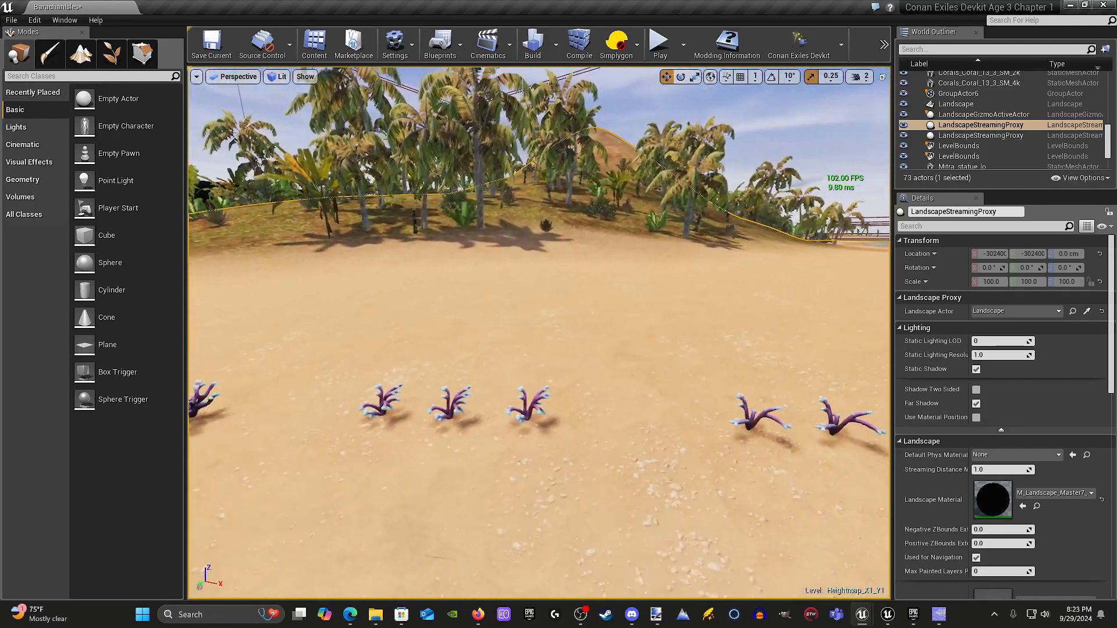
Examine all three coral groups together from farther back on the beach.
{"action": "key", "text": "s"}
{"action": "key", "text": "a"}
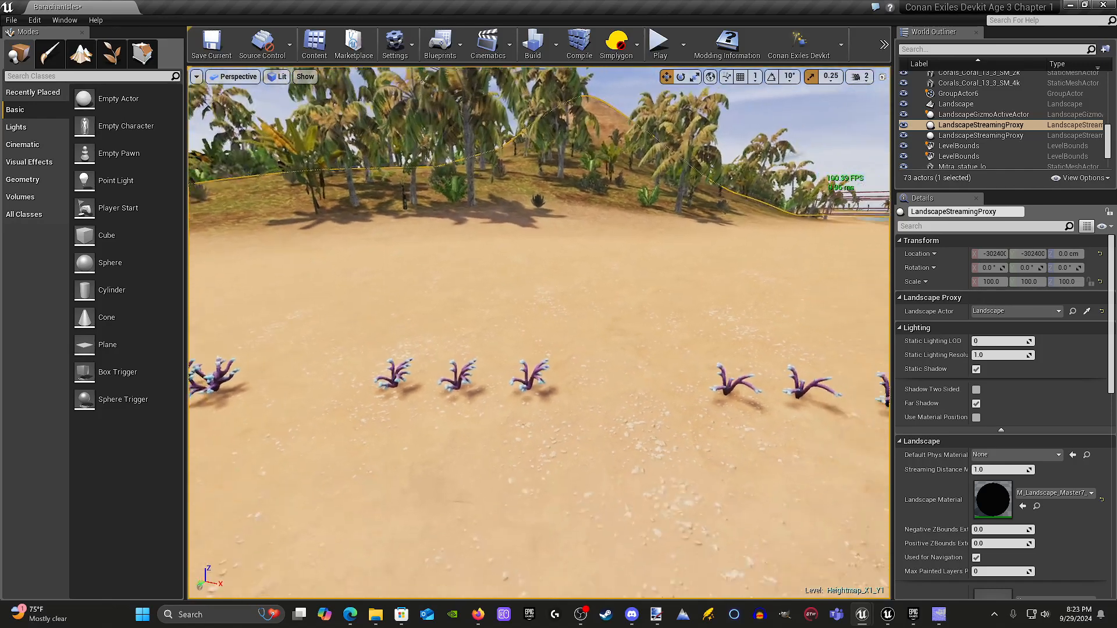
{"action": "key", "text": "s"}
{"action": "key", "text": "a"}
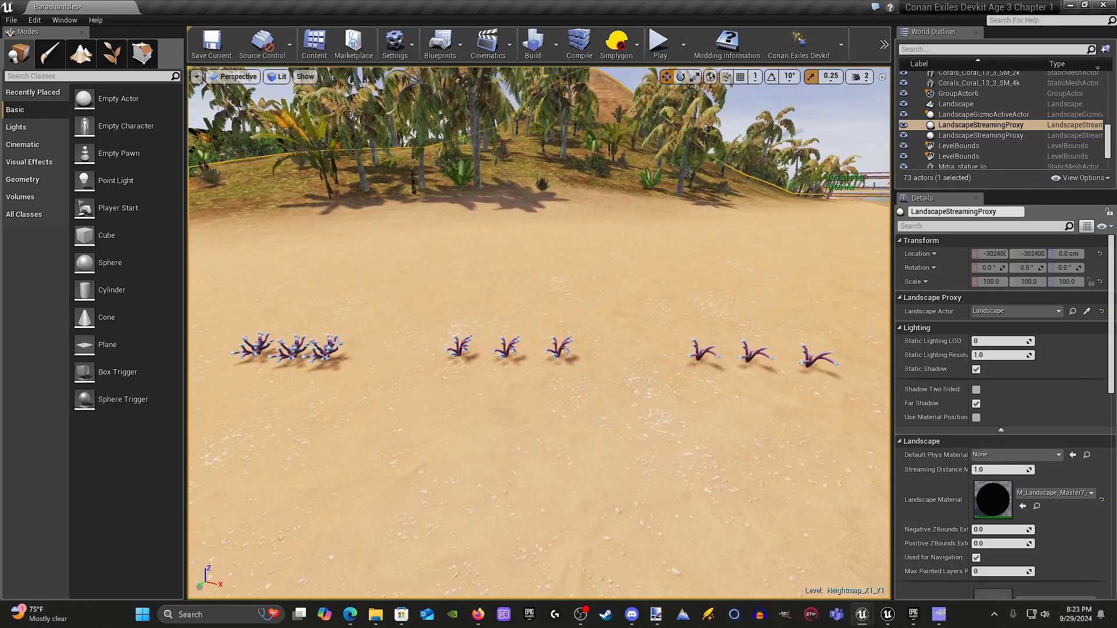
{"action": "key", "text": "a"}
{"action": "right_click_drag", "start_coordinate": [691, 368], "coordinate": [691, 368]}
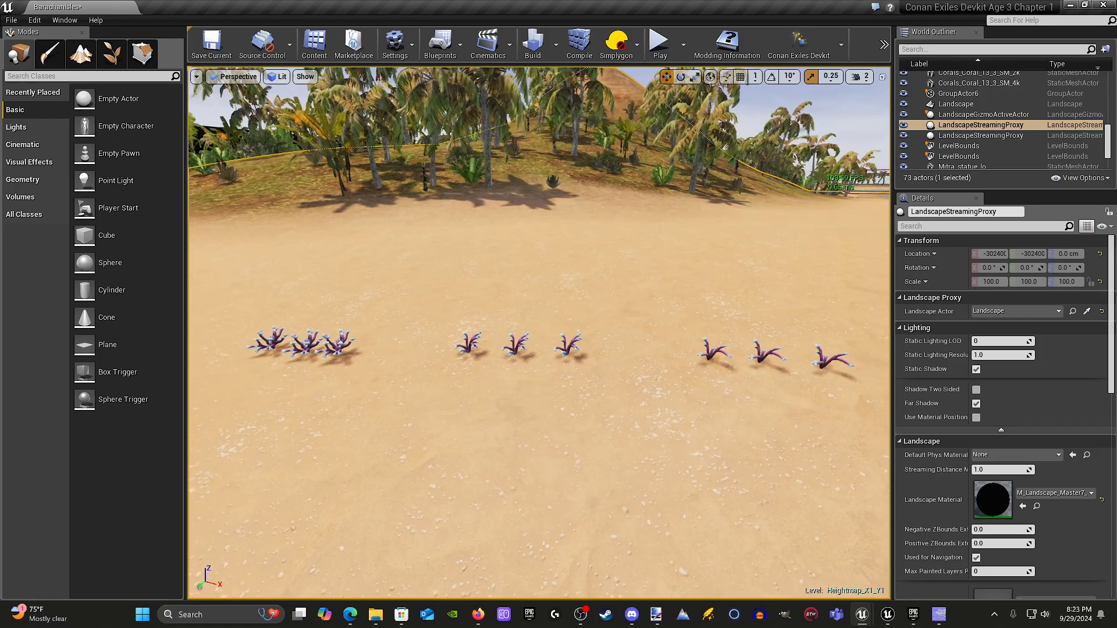
Create a folder named Foliage inside The_Barachan_Isles mod folder in the Content Browser.
{"action": "left_click", "coordinate": [314, 45]}
{"action": "left_click_drag", "start_coordinate": [529, 251], "coordinate": [465, 124]}
{"action": "left_click_drag", "start_coordinate": [688, 223], "coordinate": [903, 494]}
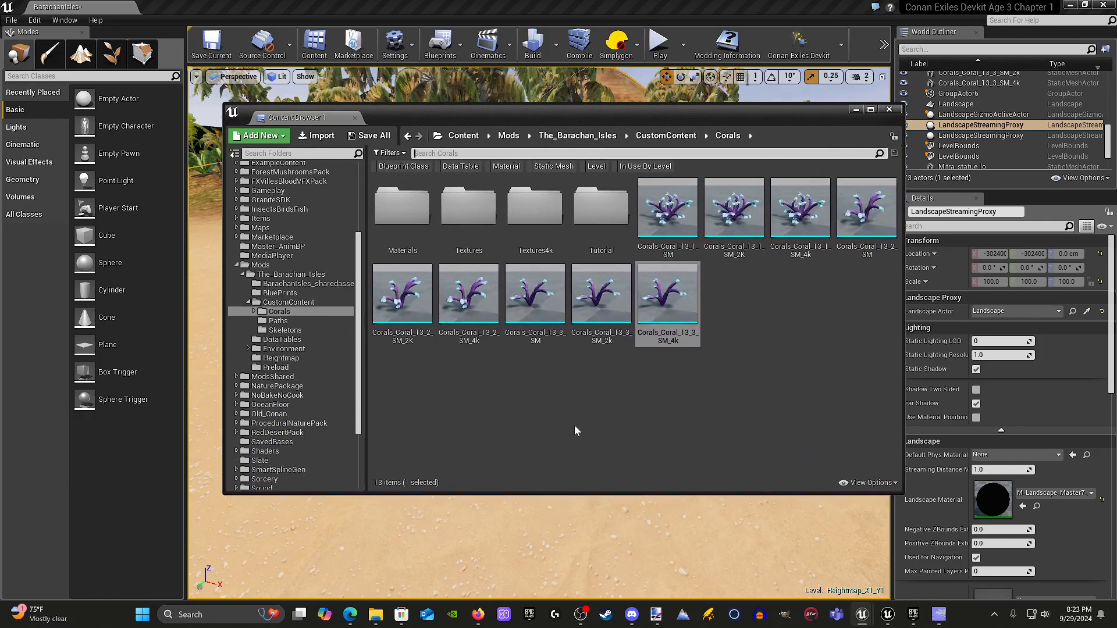
{"action": "left_click", "coordinate": [291, 274]}
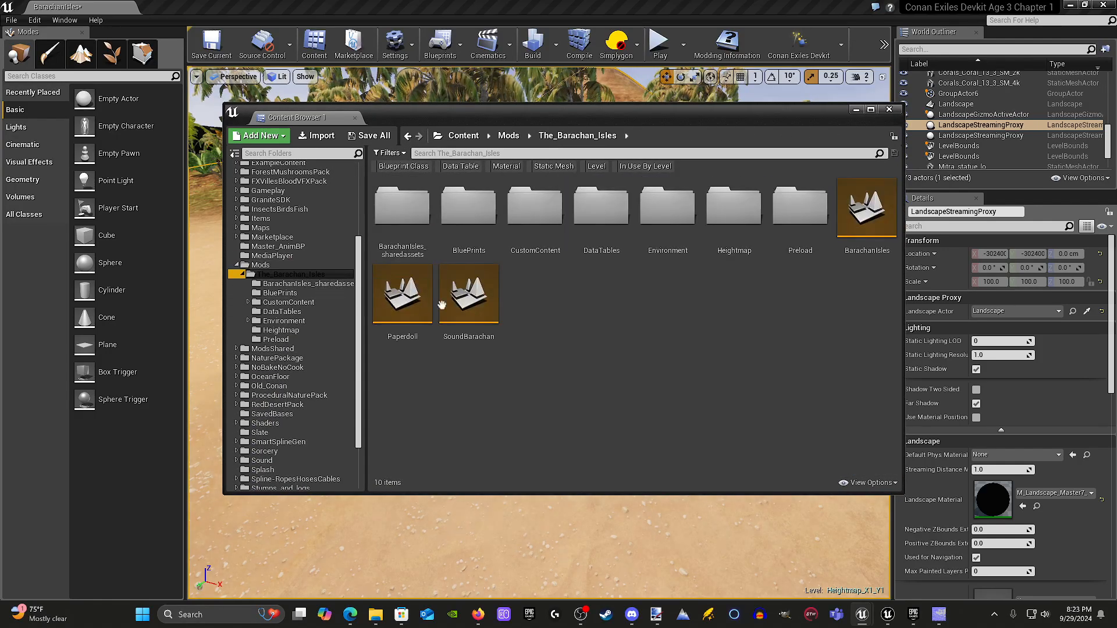
{"action": "right_click", "coordinate": [590, 314]}
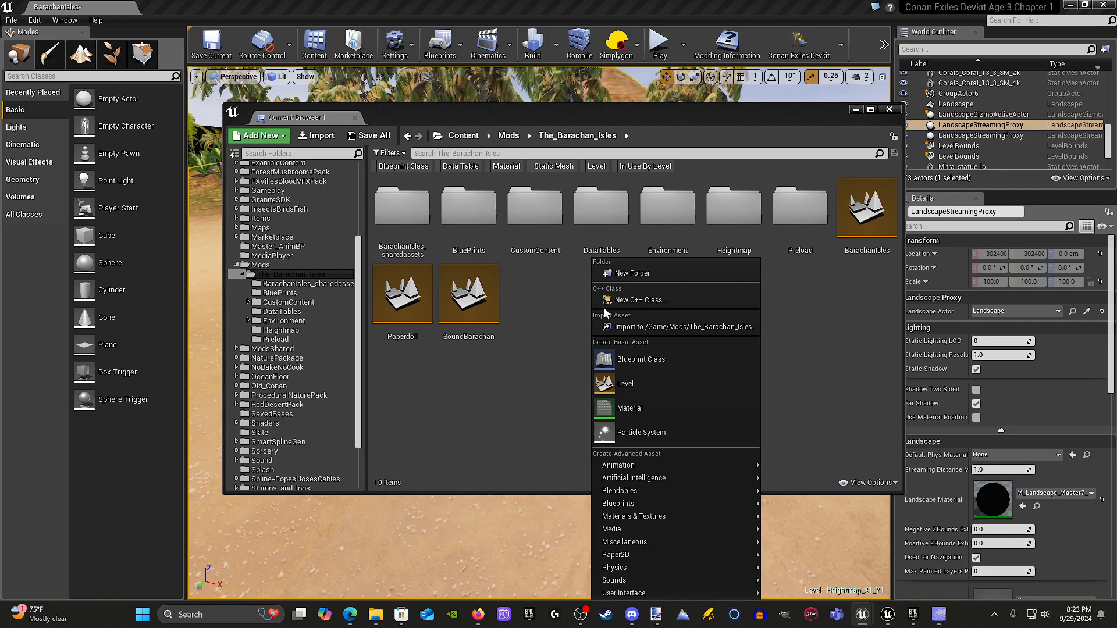
{"action": "left_click", "coordinate": [627, 274]}
{"action": "key", "text": "BackSpace"}
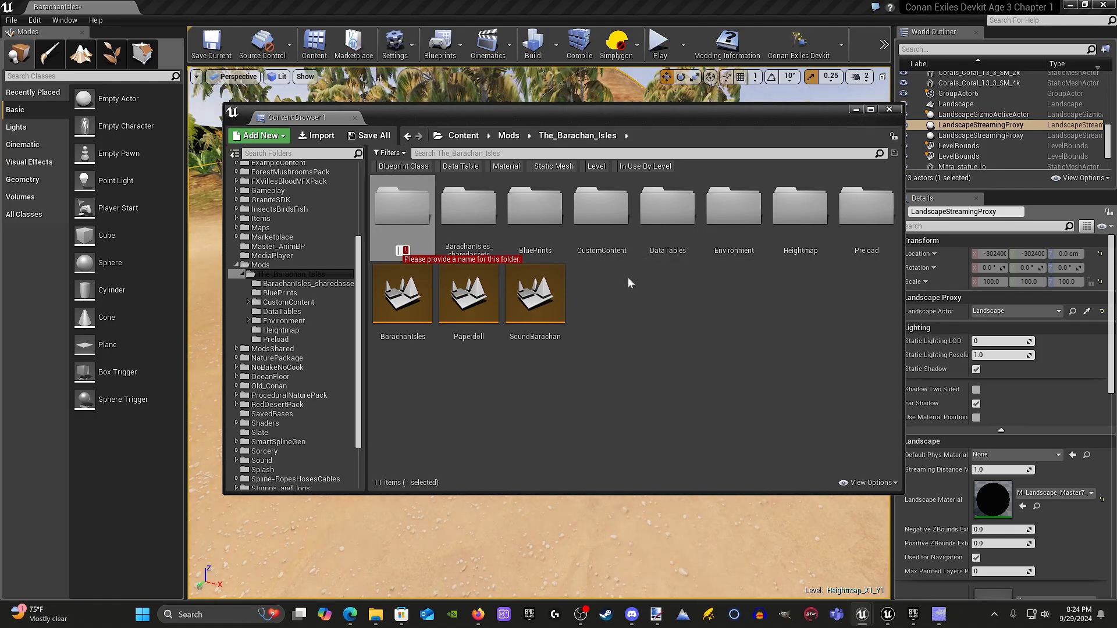
{"action": "type", "text": "Fol"}
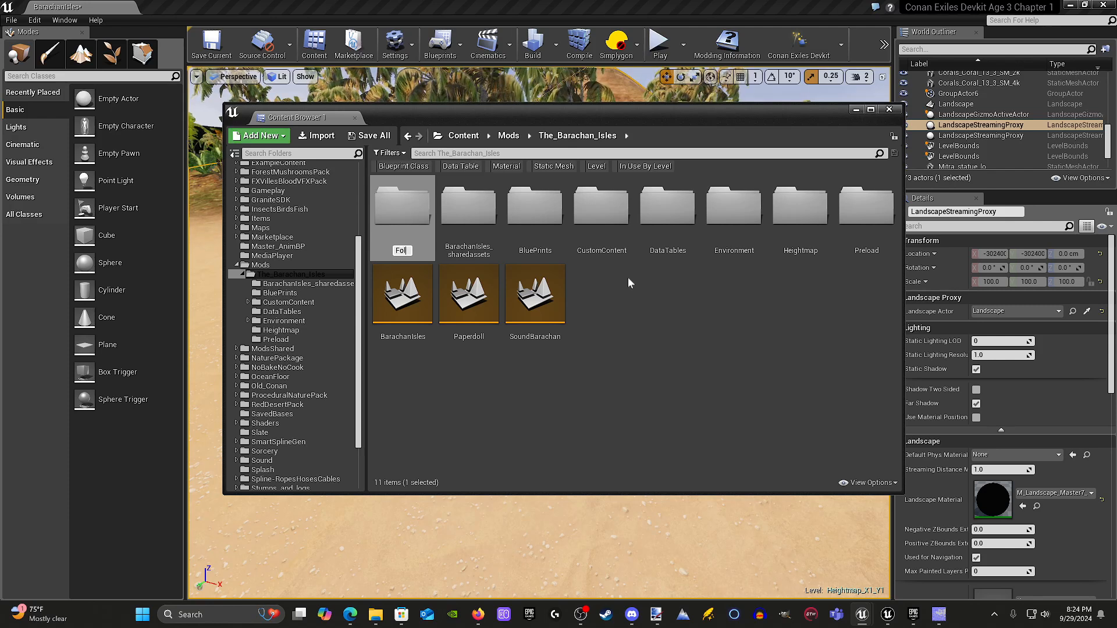
{"action": "type", "text": "iage"}
{"action": "key", "text": "Return"}
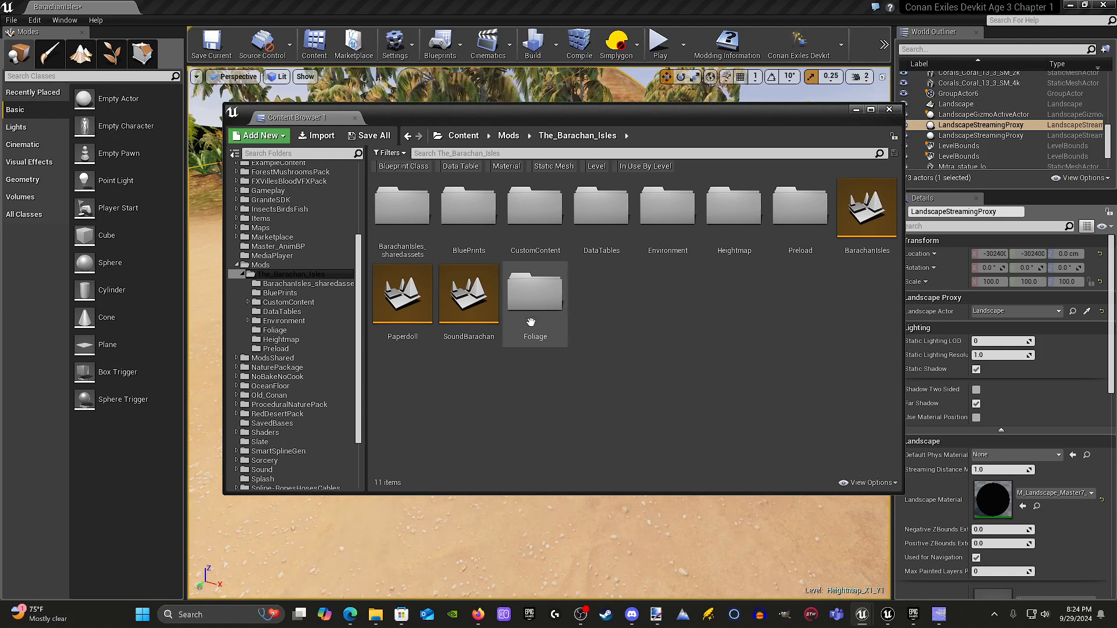
Open a second Content Browser and display the CustomContent/Corals folder in it.
{"action": "mouse_move", "coordinate": [613, 122]}
{"action": "left_mouse_down"}
{"action": "mouse_move", "coordinate": [564, 352]}
{"action": "mouse_move", "coordinate": [610, 127]}
{"action": "left_mouse_up"}
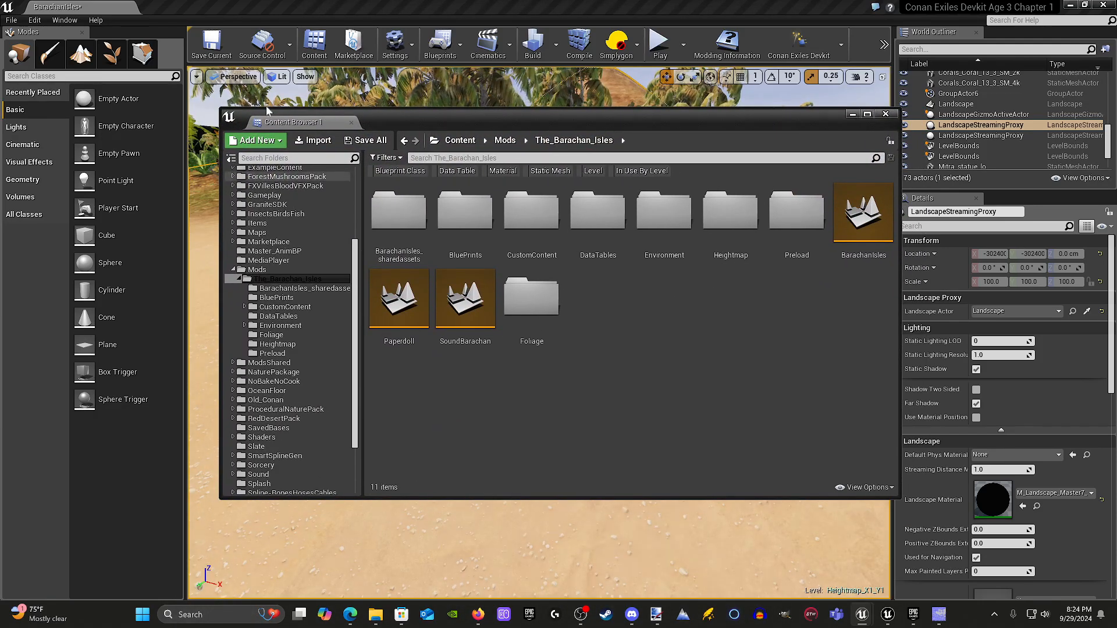
{"action": "left_click", "coordinate": [71, 21]}
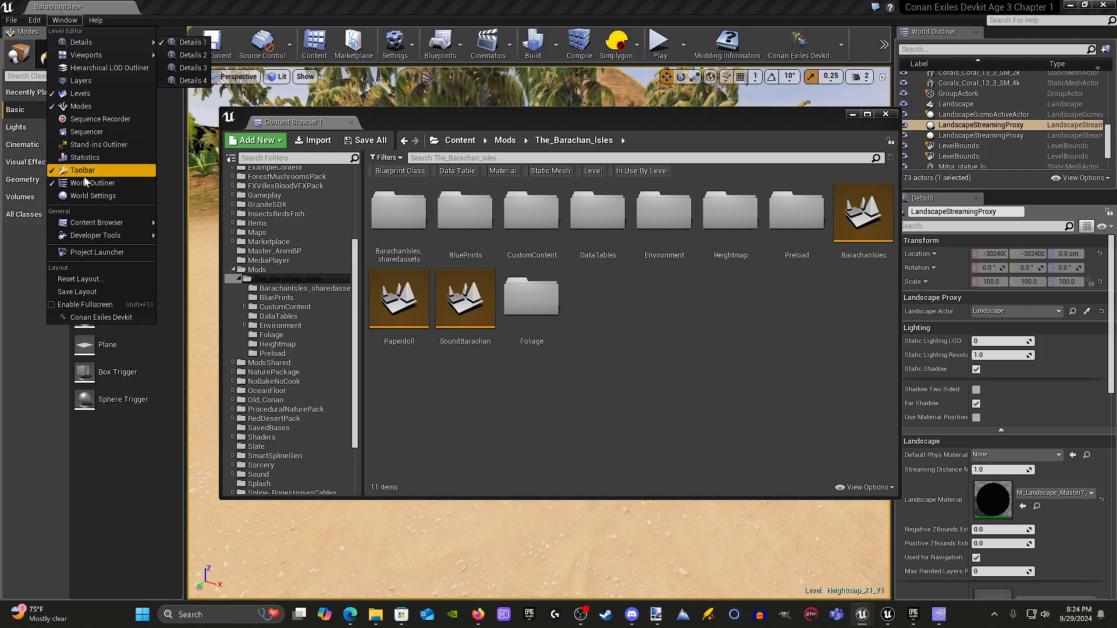
{"action": "mouse_move", "coordinate": [96, 224]}
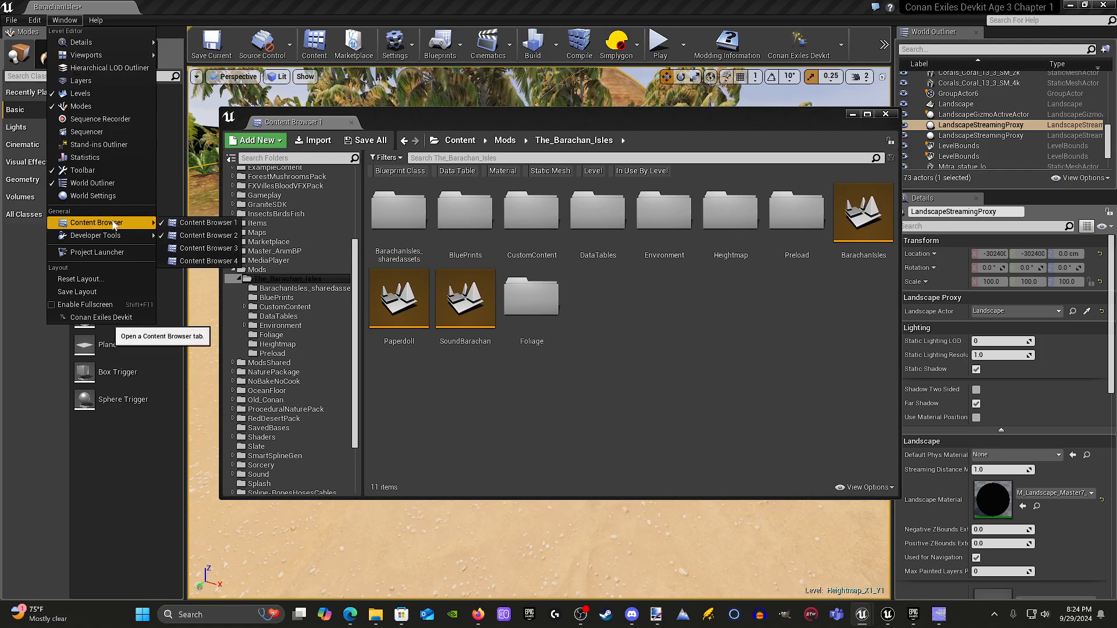
{"action": "left_click", "coordinate": [199, 244]}
{"action": "left_click_drag", "start_coordinate": [427, 212], "coordinate": [792, 220]}
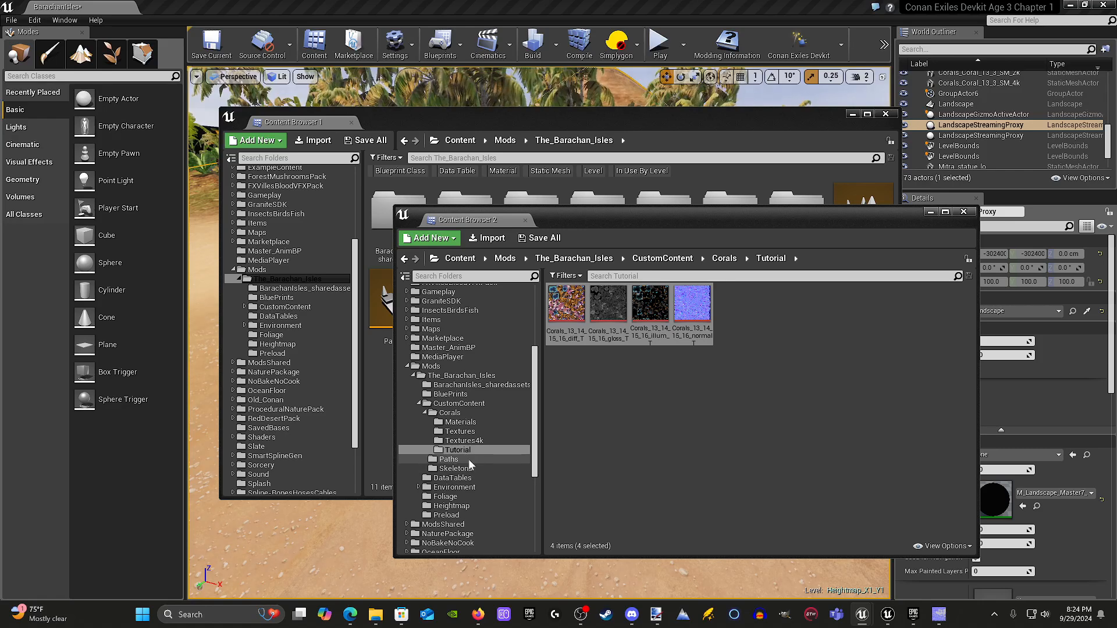
{"action": "left_click", "coordinate": [449, 413]}
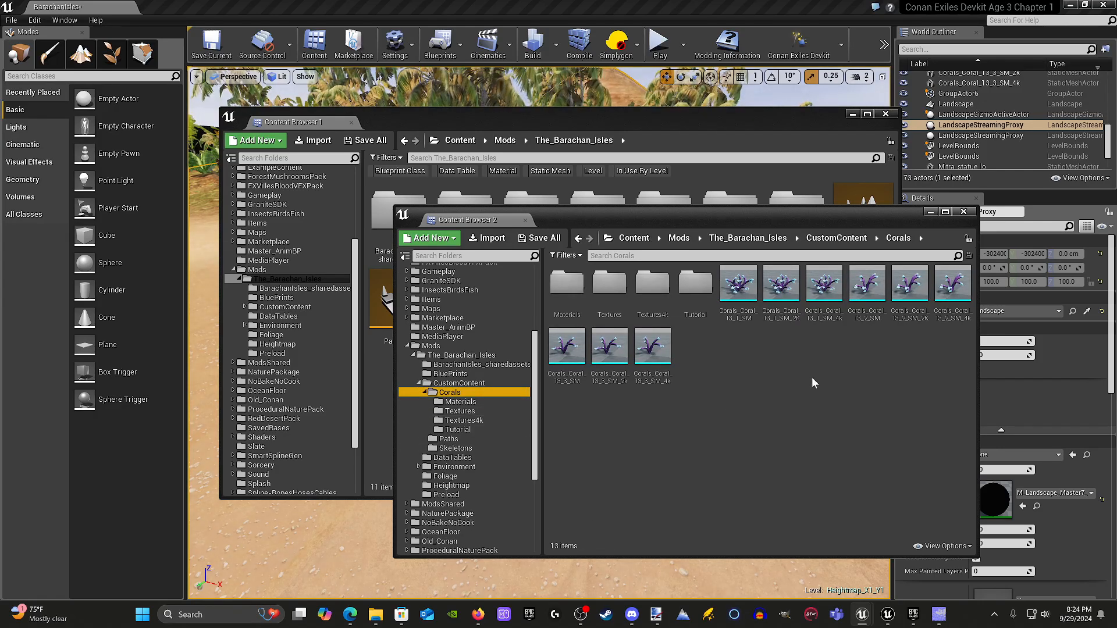
Spread the two Content Browser windows apart so the mod folder and the Corals folder are both accessible.
{"action": "left_click_drag", "start_coordinate": [693, 219], "coordinate": [818, 216]}
{"action": "left_click_drag", "start_coordinate": [728, 121], "coordinate": [569, 109]}
{"action": "left_click", "coordinate": [808, 223]}
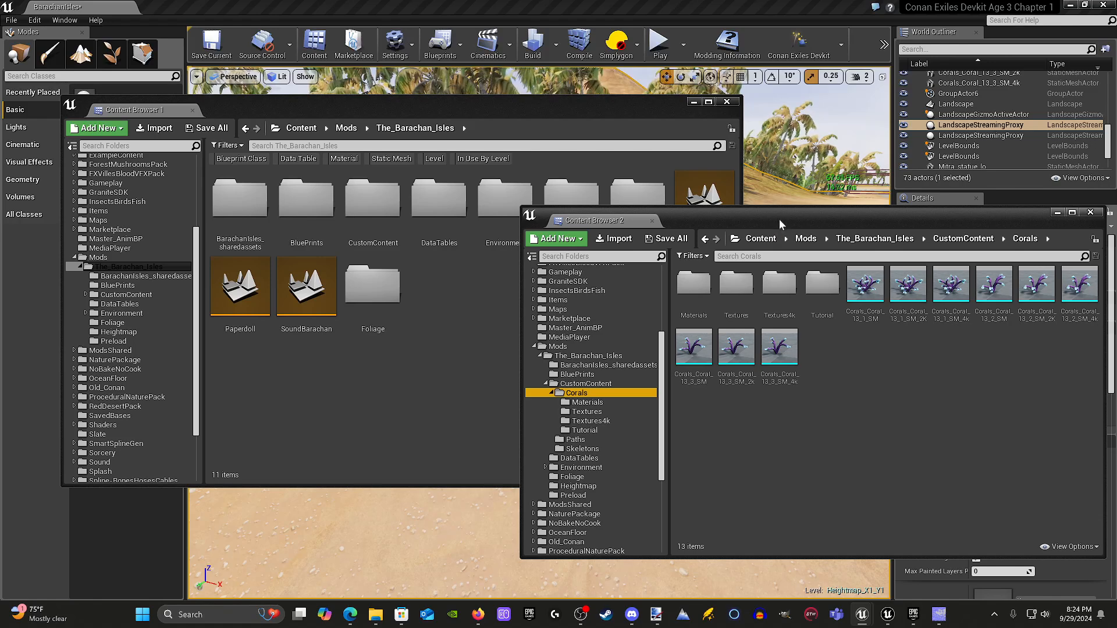
{"action": "left_click_drag", "start_coordinate": [779, 219], "coordinate": [746, 274]}
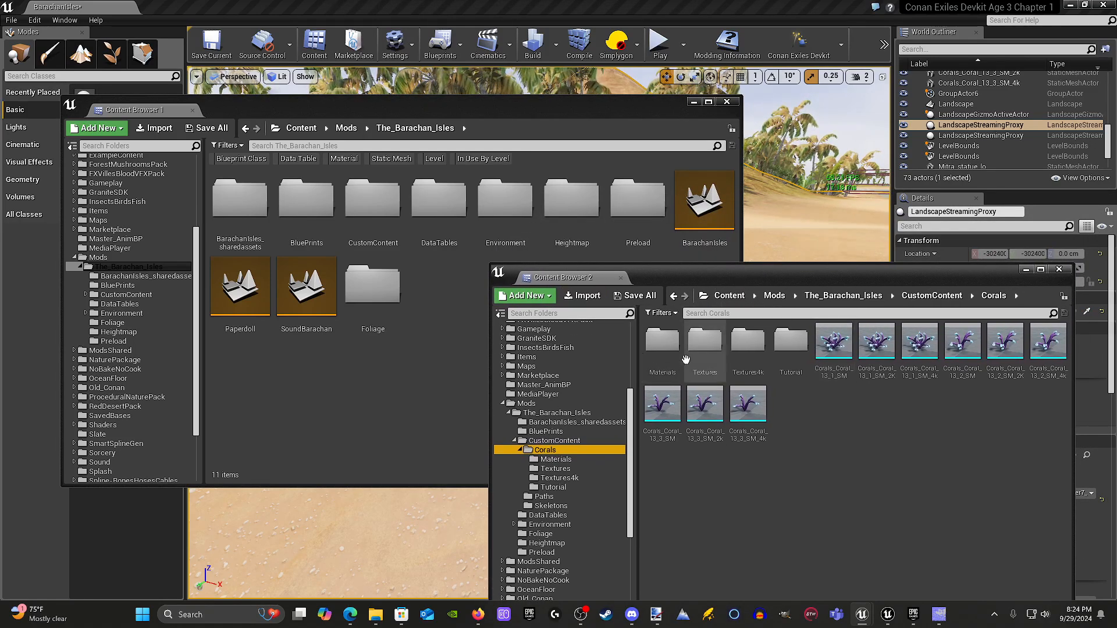
Switch to Foliage mode and move both Content Browser windows clear of the foliage palette.
{"action": "left_click", "coordinate": [112, 54]}
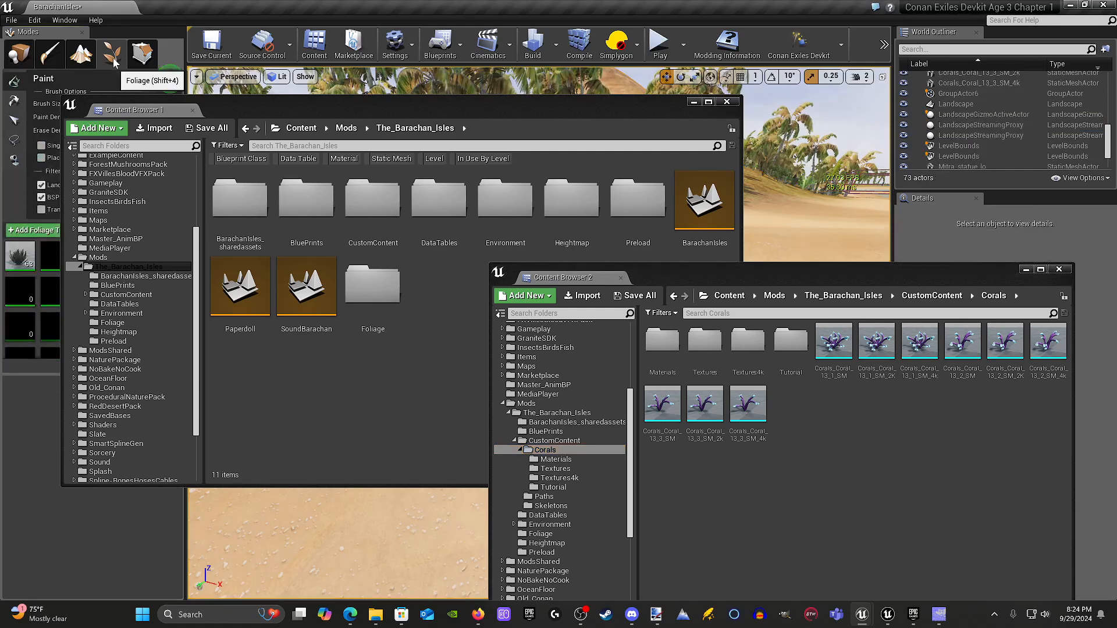
{"action": "left_click_drag", "start_coordinate": [246, 98], "coordinate": [421, 69]}
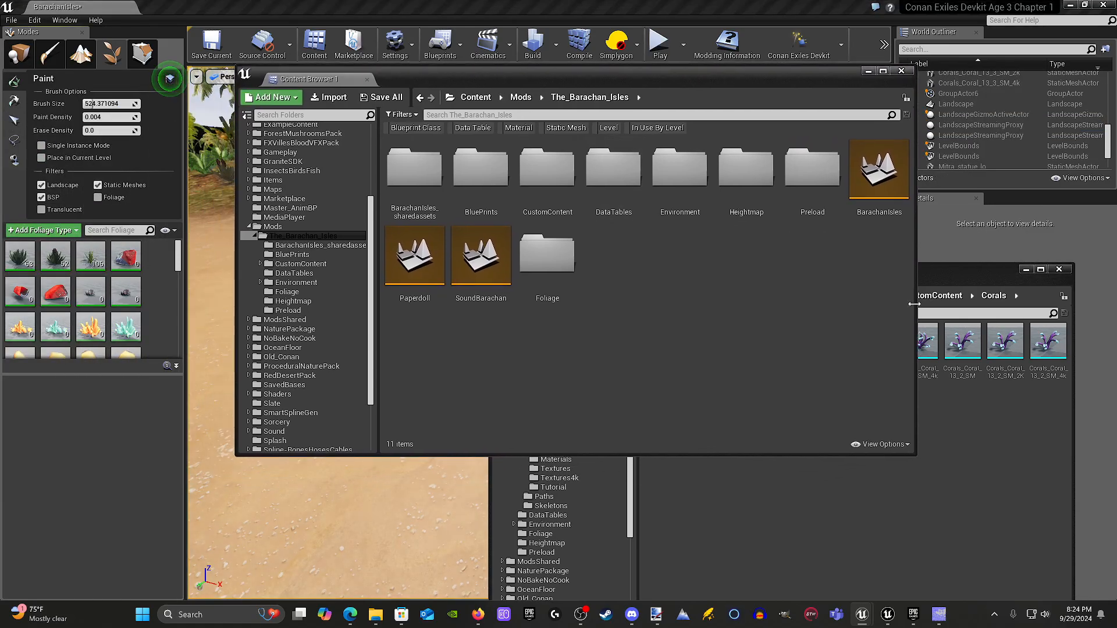
{"action": "left_click", "coordinate": [980, 281]}
{"action": "left_click_drag", "start_coordinate": [721, 268], "coordinate": [638, 301]}
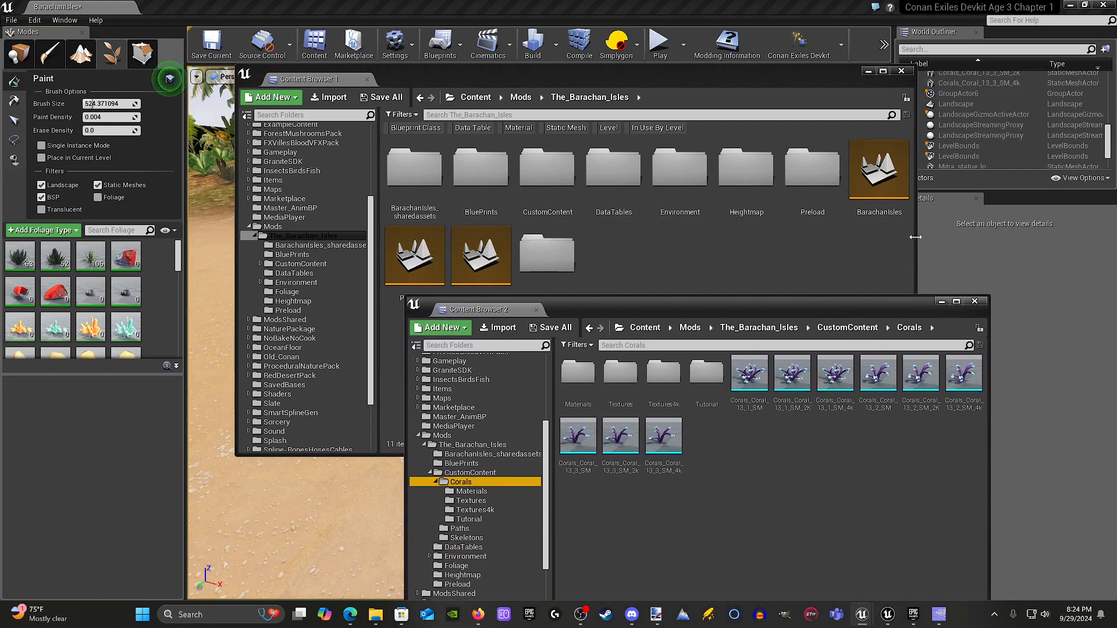
Resize both Content Browsers into wide, short windows and stack them one below the other beside the foliage palette.
{"action": "left_click_drag", "start_coordinate": [915, 236], "coordinate": [1040, 235]}
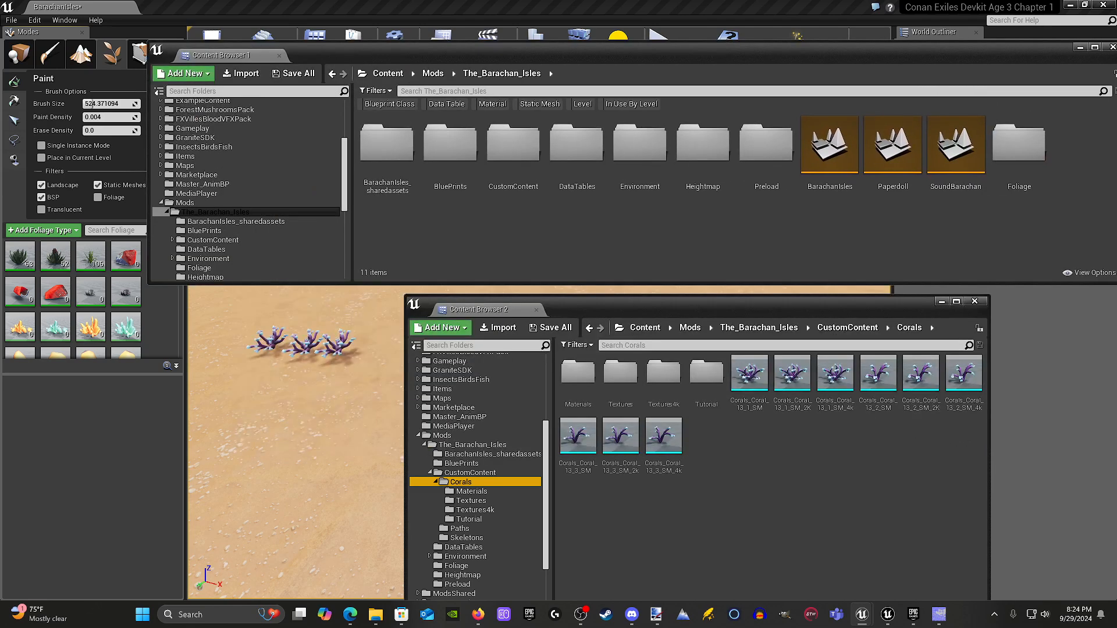
{"action": "left_click_drag", "start_coordinate": [1116, 205], "coordinate": [1052, 205]}
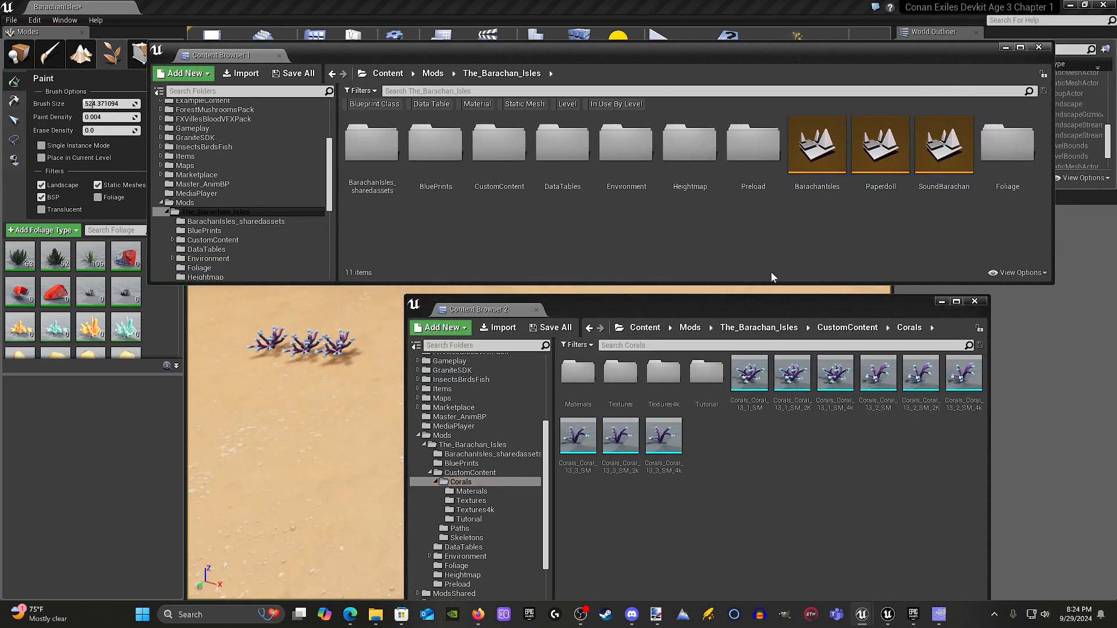
{"action": "left_click_drag", "start_coordinate": [787, 306], "coordinate": [751, 217]}
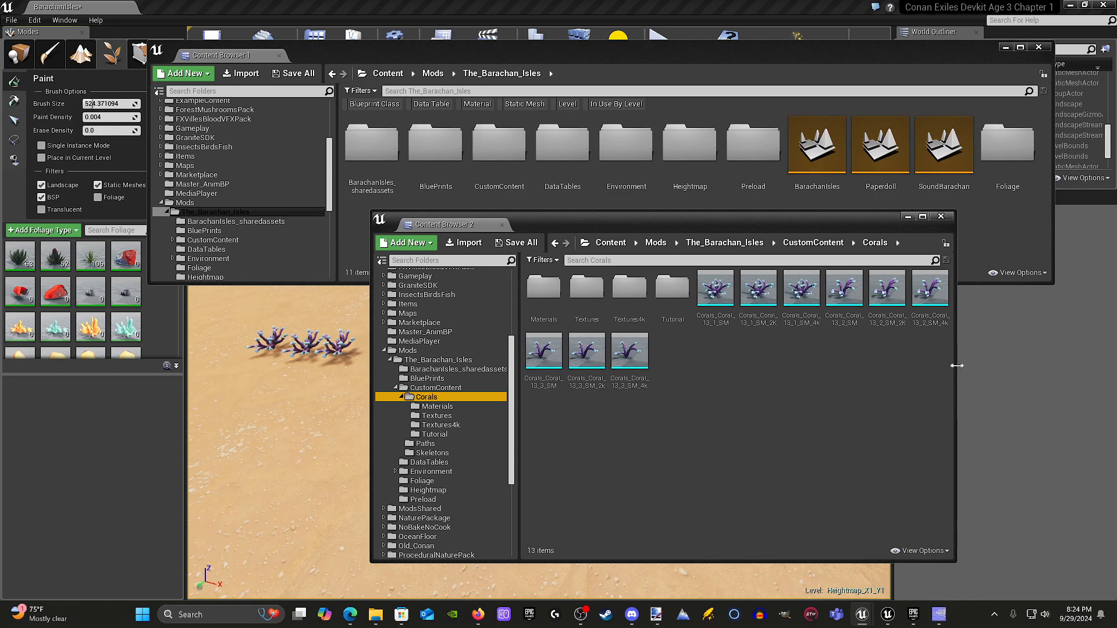
{"action": "left_click_drag", "start_coordinate": [954, 360], "coordinate": [1085, 359]}
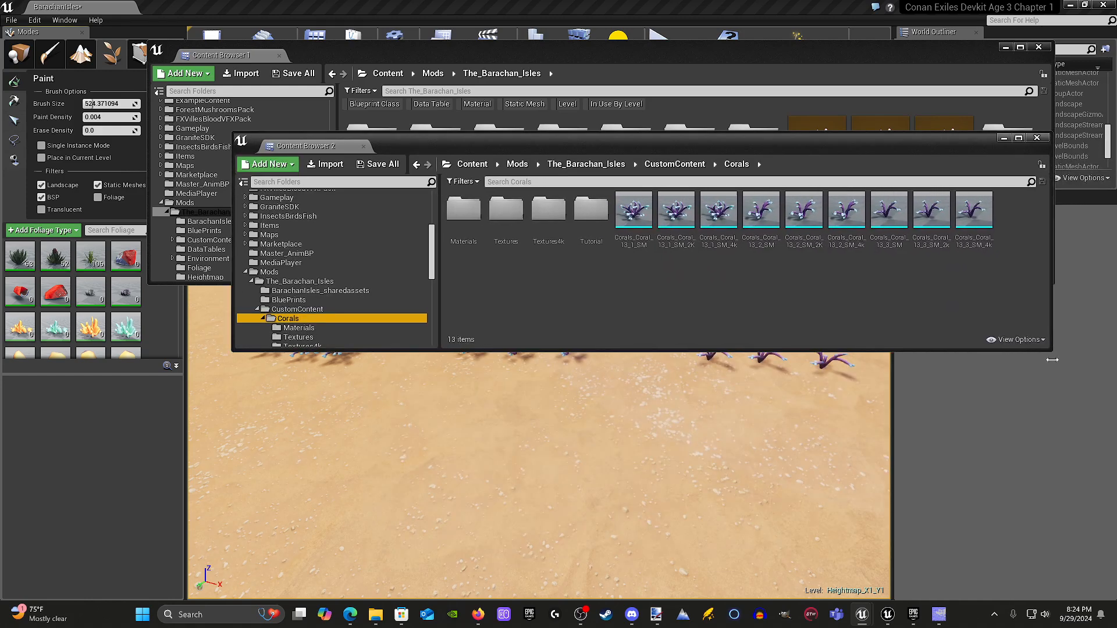
{"action": "left_click_drag", "start_coordinate": [849, 147], "coordinate": [861, 221]}
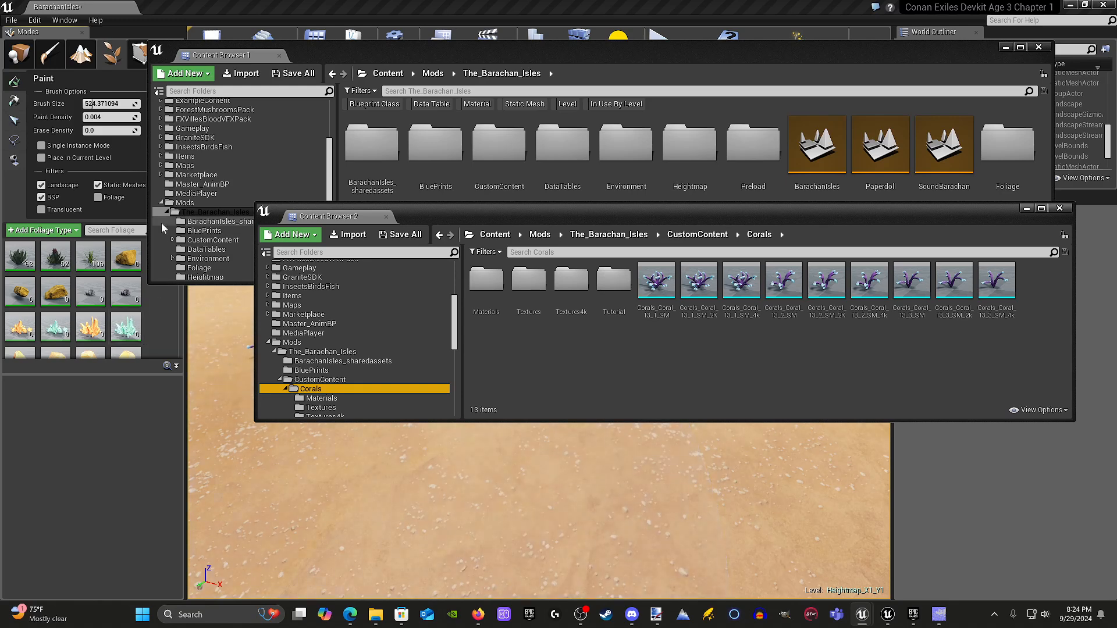
{"action": "left_click_drag", "start_coordinate": [148, 174], "coordinate": [220, 175]}
Leave Foliage mode and save the Heightmap_X1_Y1 level from the Levels window, then minimize that window.
{"action": "left_click", "coordinate": [19, 53]}
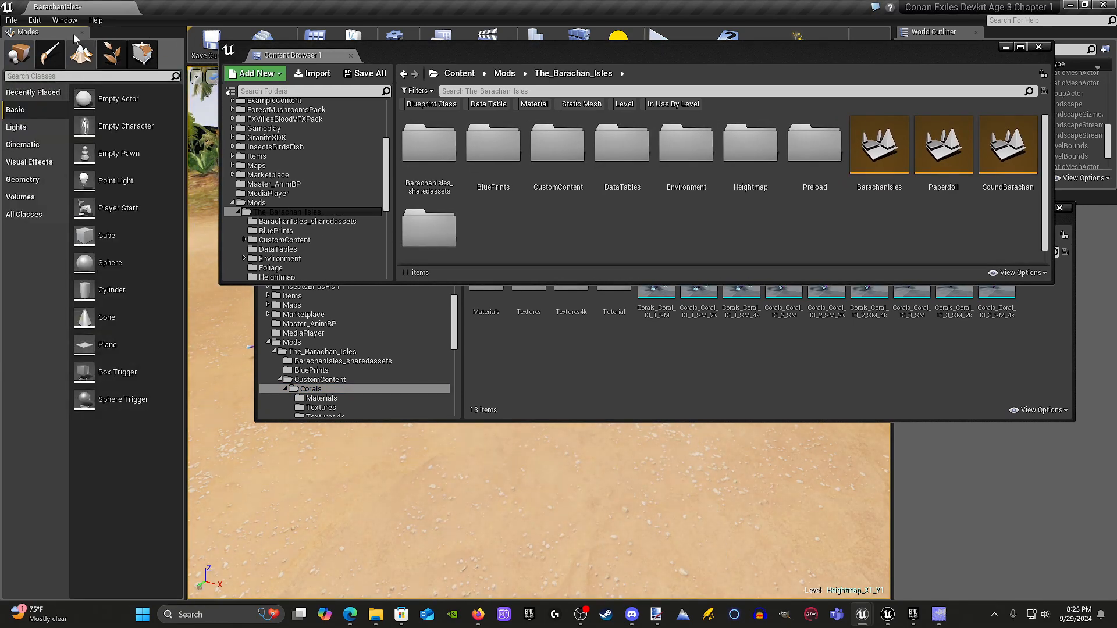
{"action": "left_click", "coordinate": [64, 19]}
{"action": "left_click", "coordinate": [95, 95]}
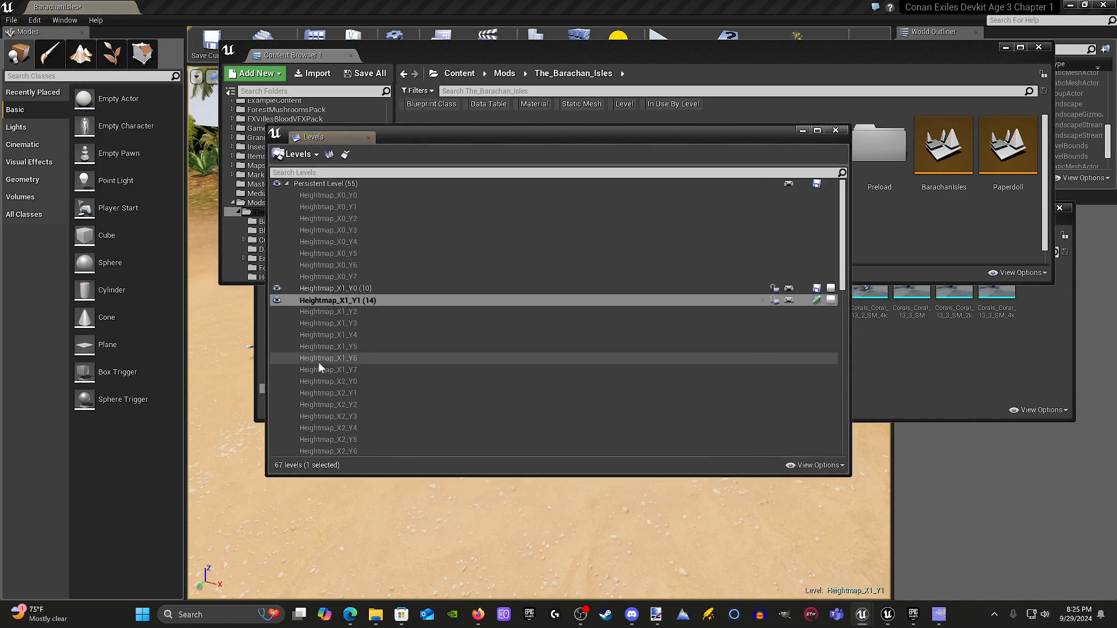
{"action": "left_click", "coordinate": [278, 301]}
{"action": "left_click", "coordinate": [277, 301]}
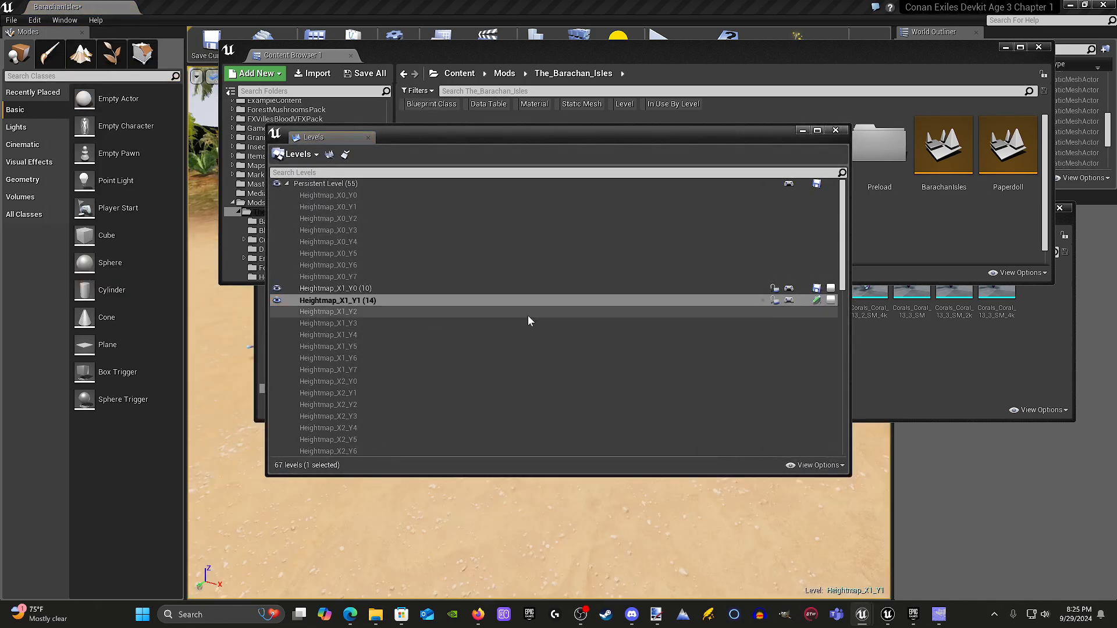
{"action": "left_click", "coordinate": [817, 300]}
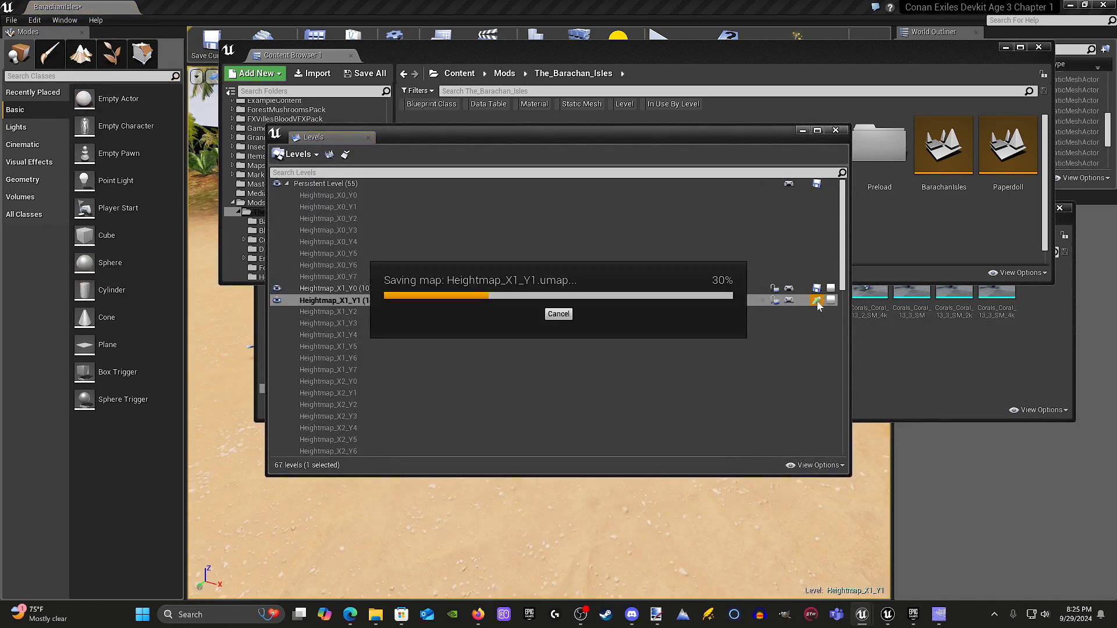
{"action": "left_click", "coordinate": [803, 131]}
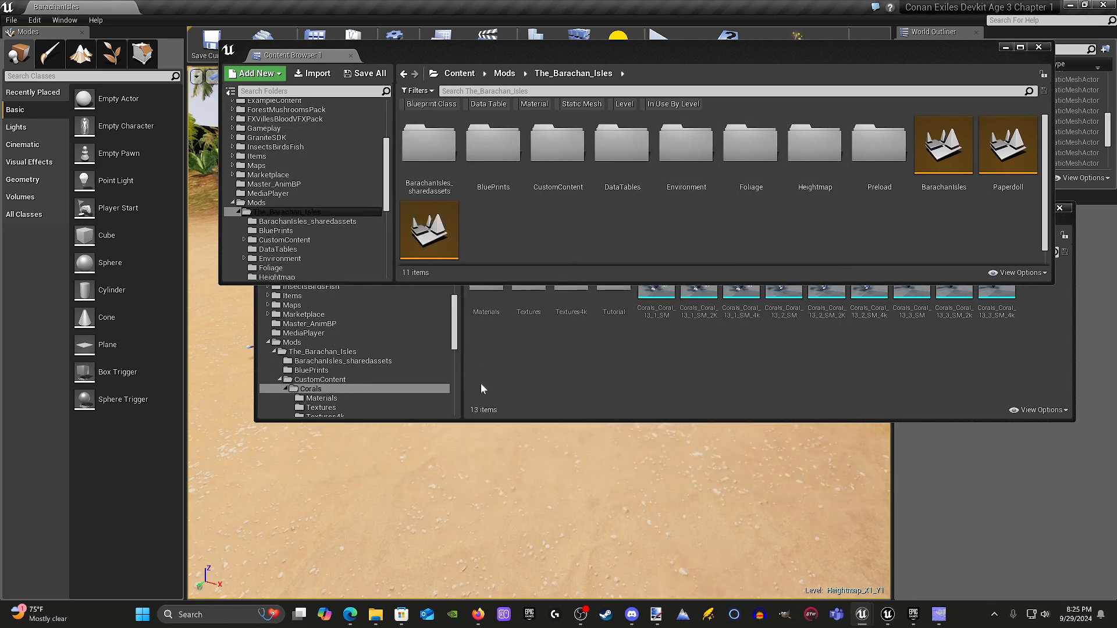
In Foliage mode, add the standard meshes Corals_Coral_13_1_SM, Corals_Coral_13_2_SM and Corals_Coral_13_3_SM to the foliage palette as foliage types.
{"action": "left_click", "coordinate": [112, 54]}
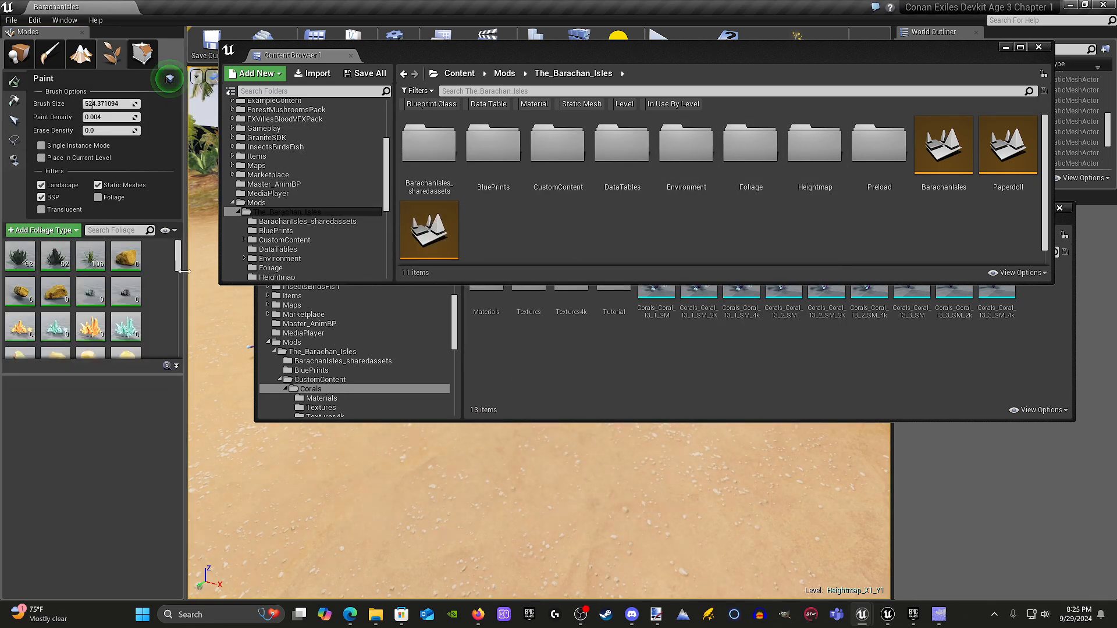
{"action": "left_click_drag", "start_coordinate": [176, 266], "coordinate": [176, 349]}
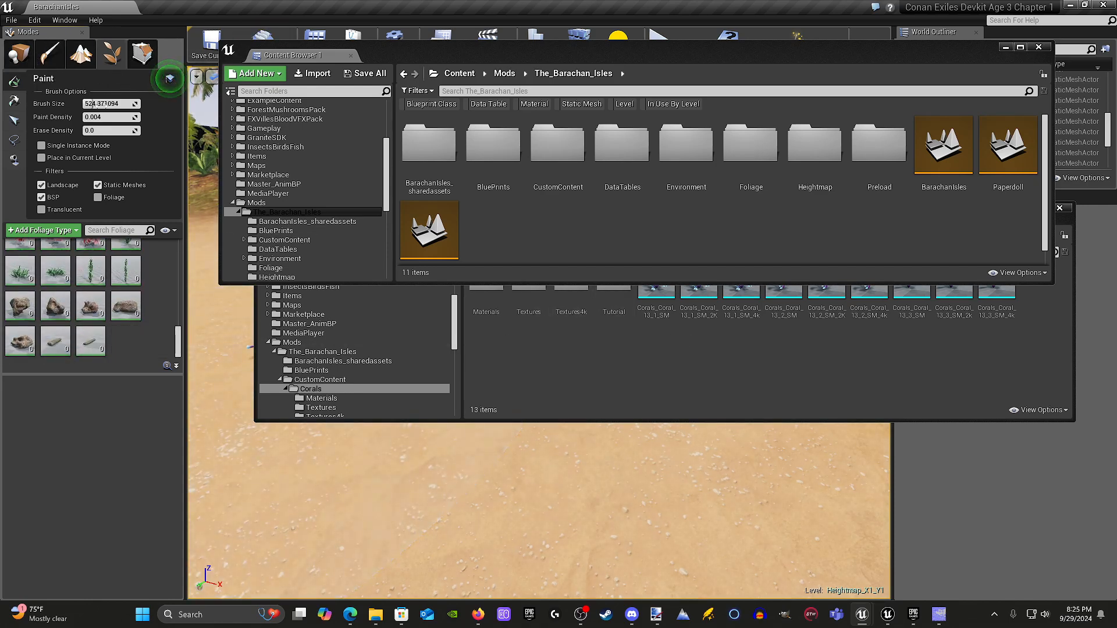
{"action": "left_click", "coordinate": [668, 313]}
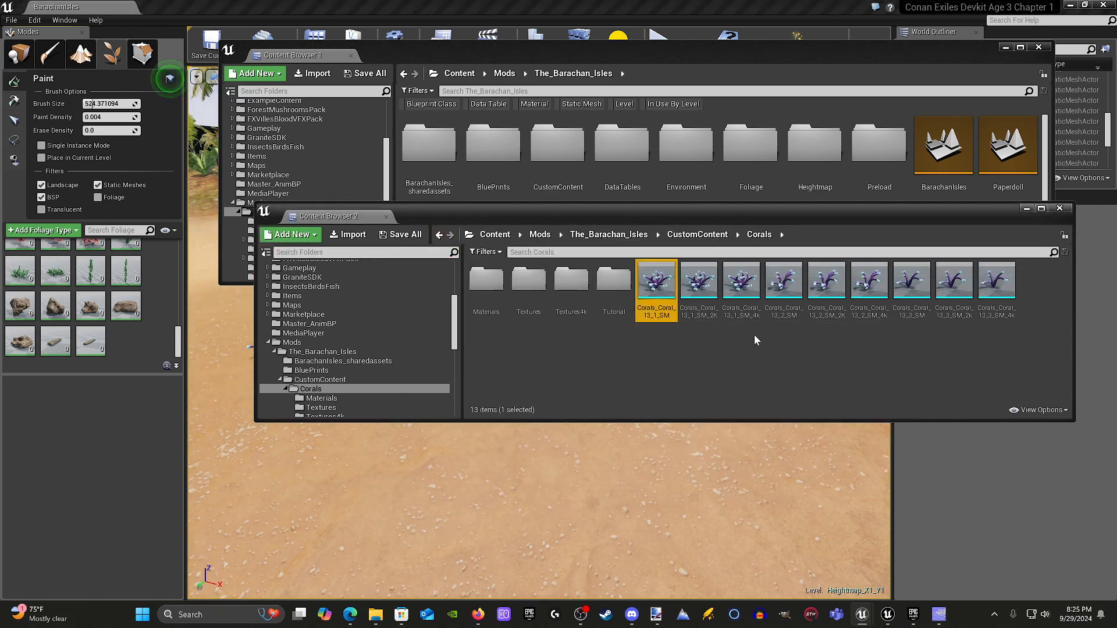
{"action": "left_click", "coordinate": [786, 305], "text": "ctrl"}
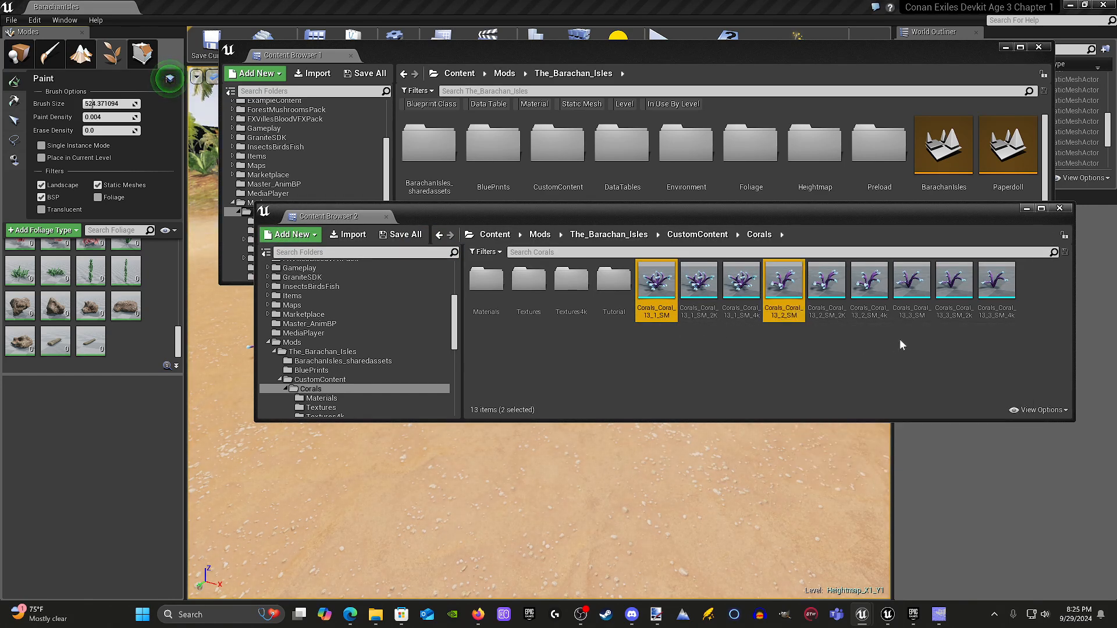
{"action": "left_click", "coordinate": [911, 291], "text": "ctrl"}
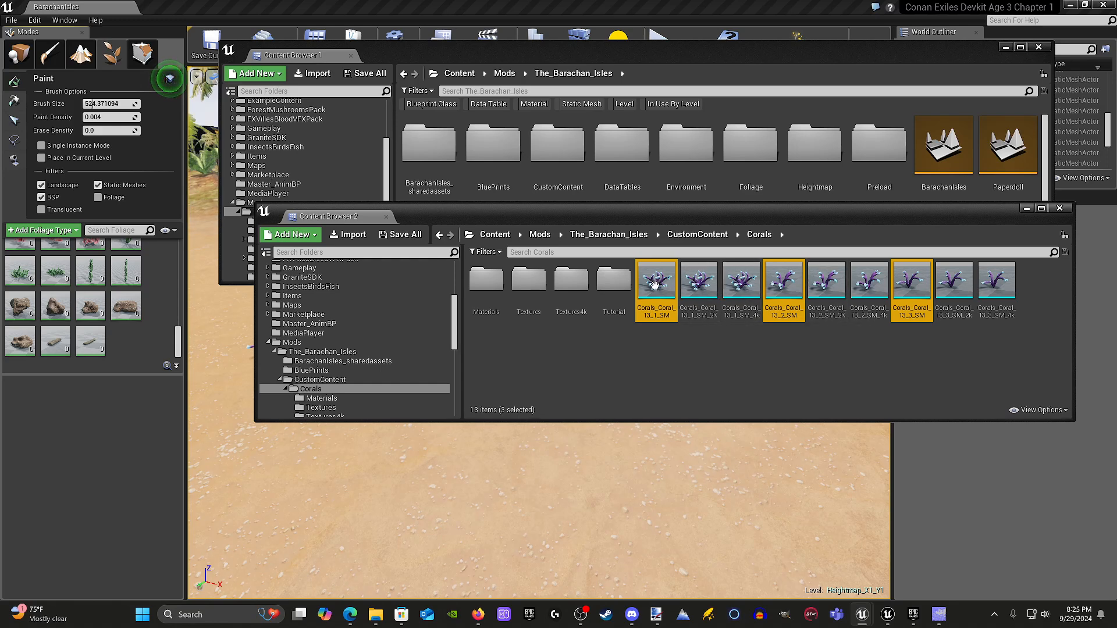
{"action": "left_click_drag", "start_coordinate": [911, 286], "coordinate": [131, 351]}
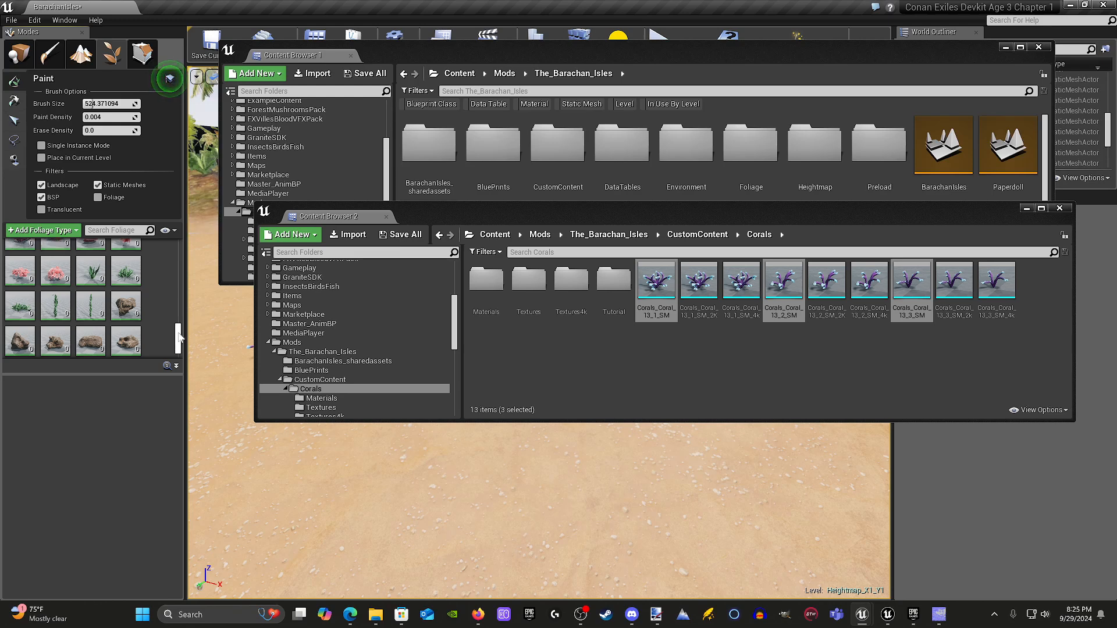
Select the Corals_Coral_13_1_SM foliage type in the palette and set its Scale X to minimum 0.7 and maximum 1.7.
{"action": "scroll", "coordinate": [165, 314], "scroll_direction": "up", "scroll_amount": 5}
{"action": "scroll", "coordinate": [164, 296], "scroll_direction": "down", "scroll_amount": 5}
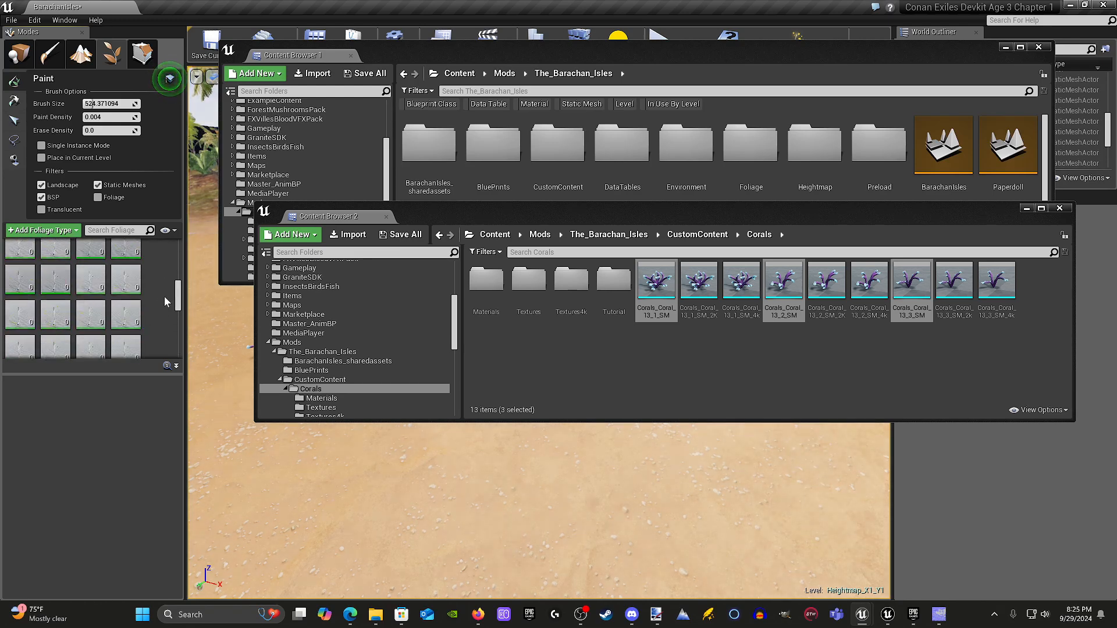
{"action": "scroll", "coordinate": [152, 311], "scroll_direction": "up", "scroll_amount": 1}
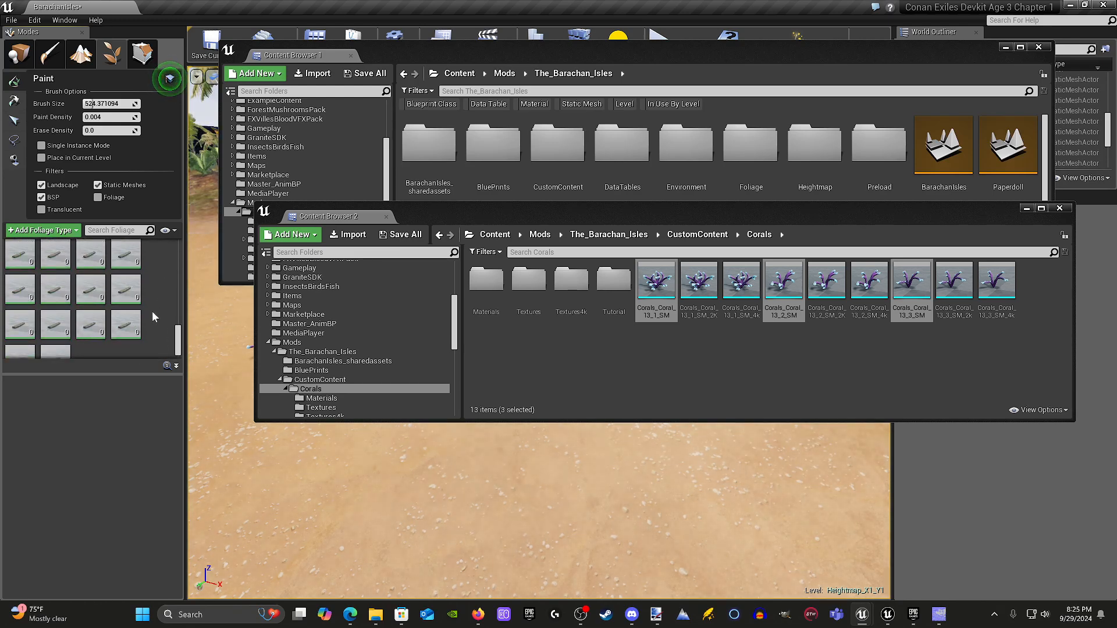
{"action": "scroll", "coordinate": [157, 309], "scroll_direction": "up", "scroll_amount": 3}
{"action": "scroll", "coordinate": [158, 310], "scroll_direction": "up", "scroll_amount": 3}
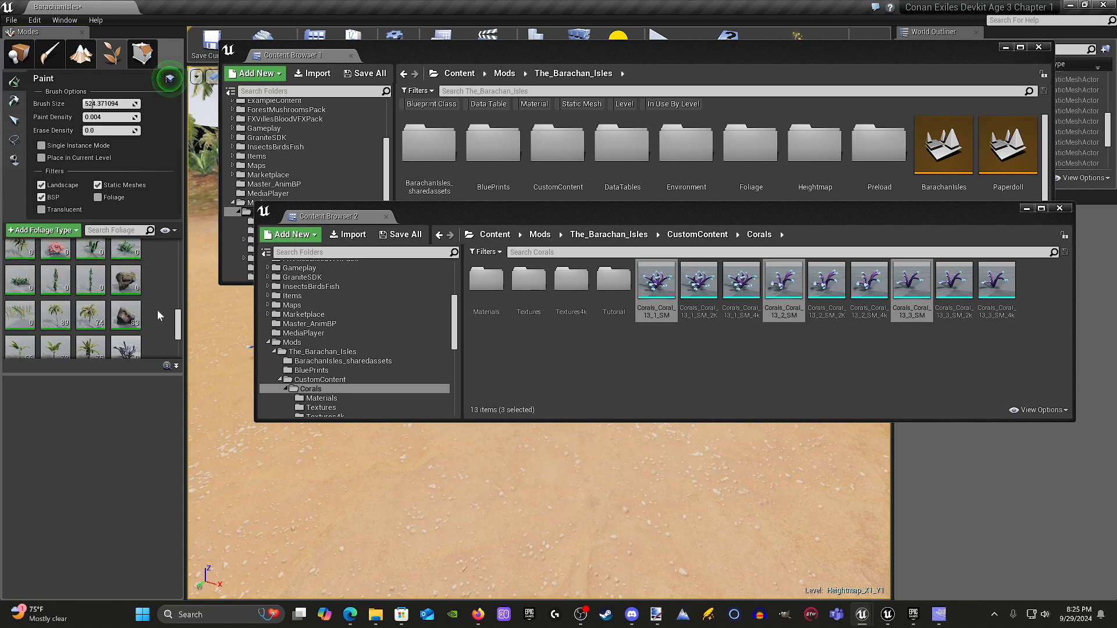
{"action": "scroll", "coordinate": [158, 310], "scroll_direction": "up", "scroll_amount": 4}
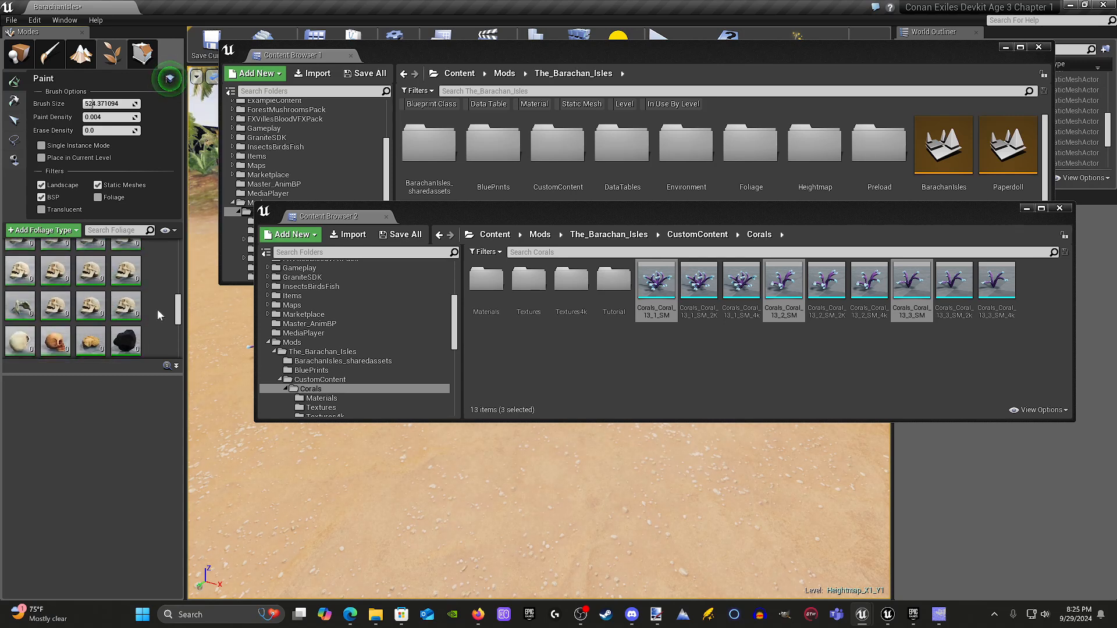
{"action": "scroll", "coordinate": [158, 310], "scroll_direction": "up", "scroll_amount": 4}
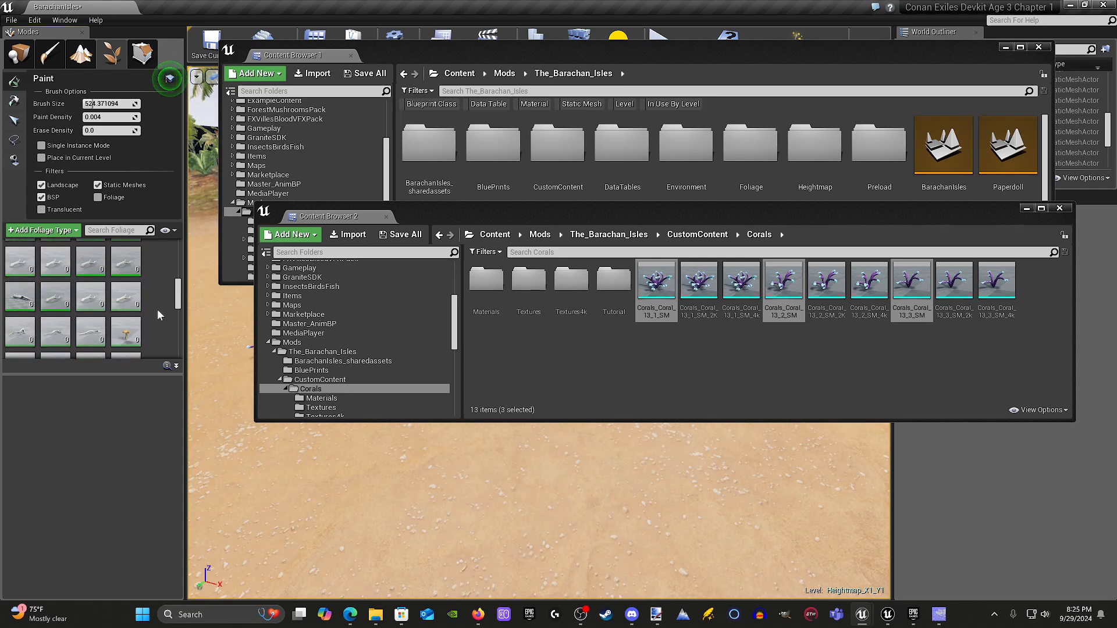
{"action": "scroll", "coordinate": [158, 313], "scroll_direction": "up", "scroll_amount": 5}
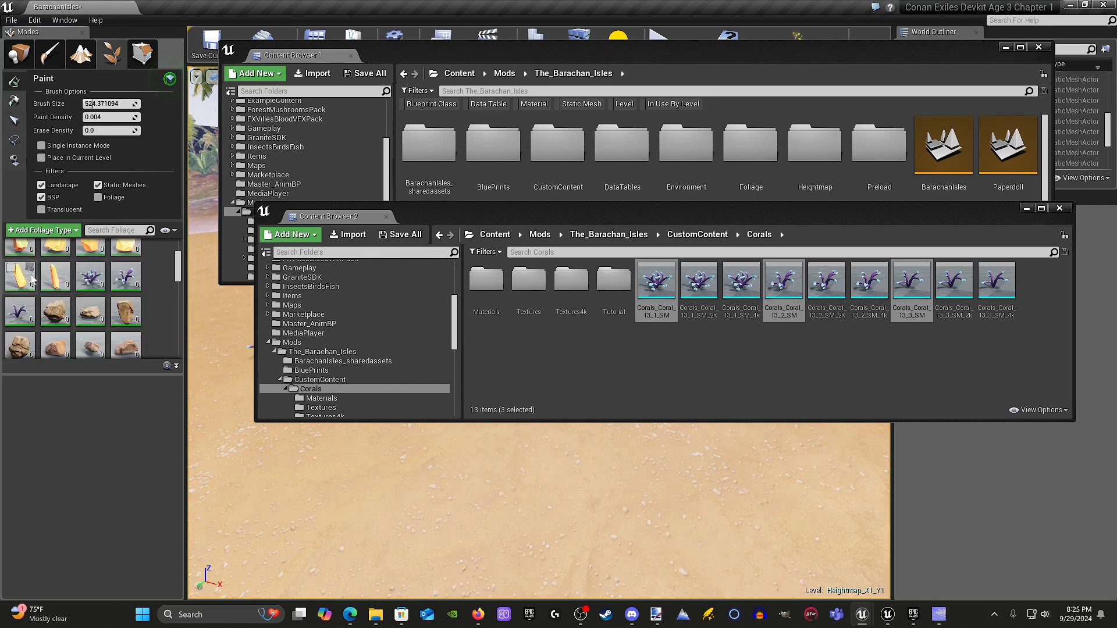
{"action": "left_click", "coordinate": [88, 281]}
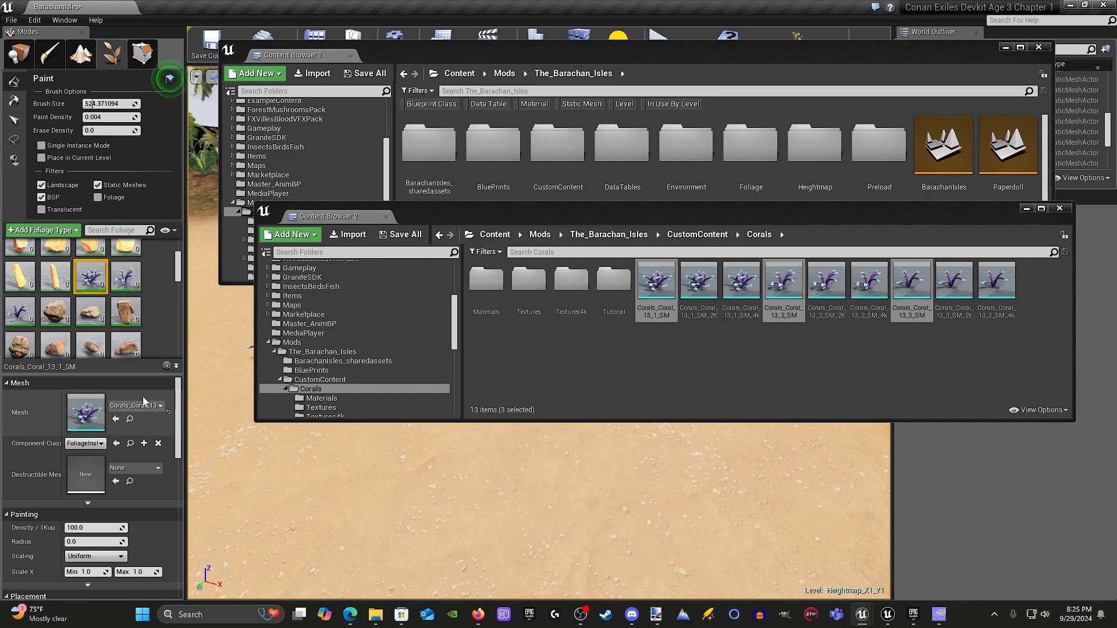
{"action": "scroll", "coordinate": [147, 442], "scroll_direction": "down", "scroll_amount": 2}
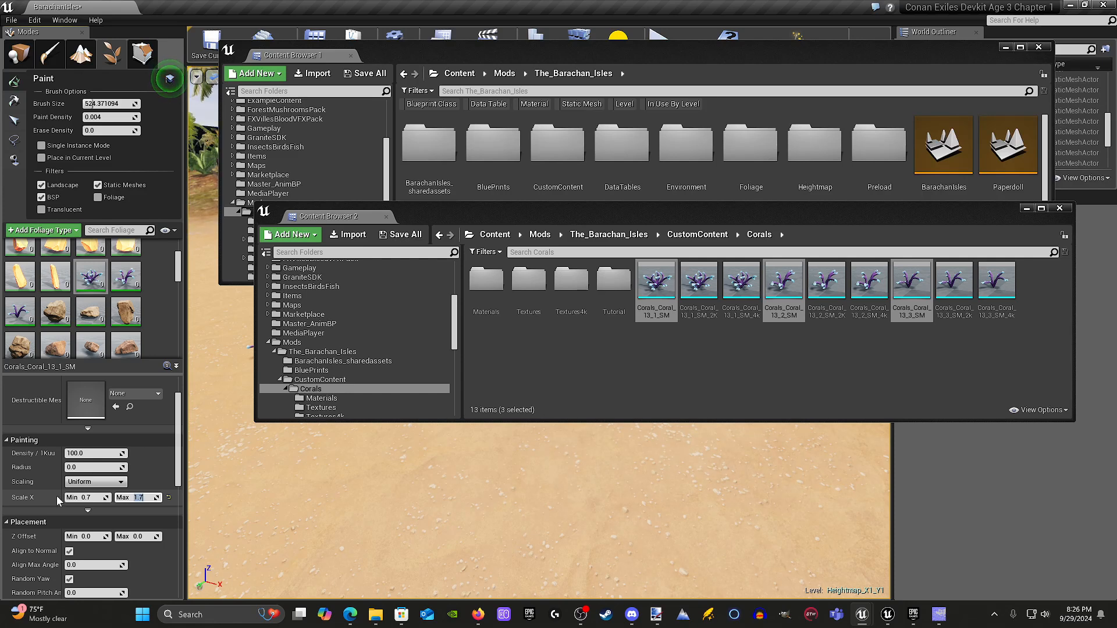
{"action": "left_click", "coordinate": [138, 479]}
{"action": "scroll", "coordinate": [122, 524], "scroll_direction": "down", "scroll_amount": 4}
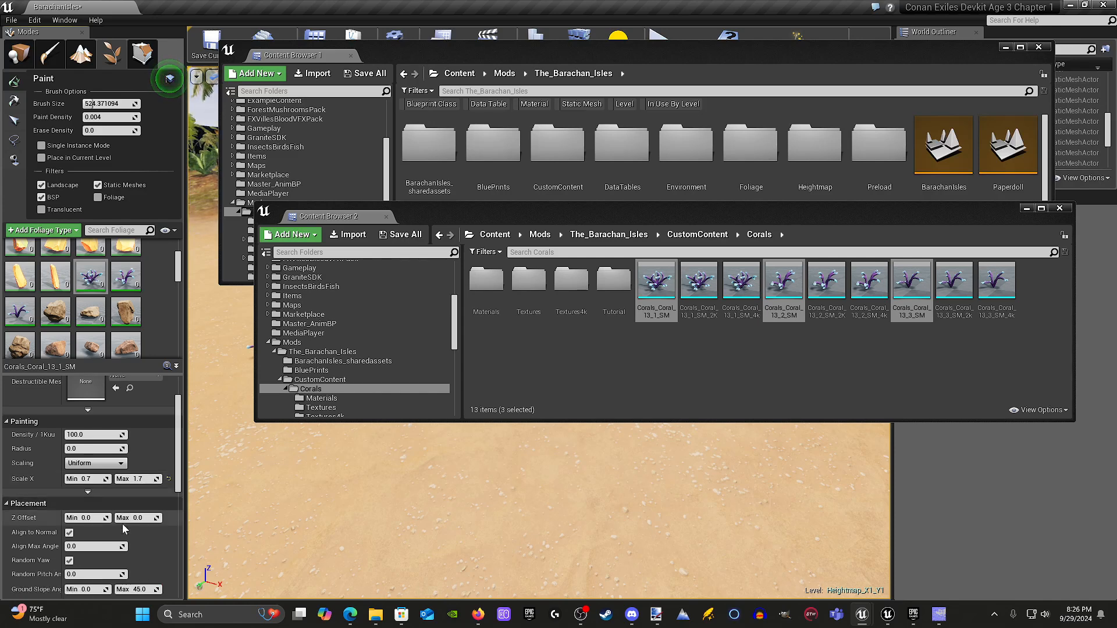
Set the Corals_Coral_13_1_SM foliage type's painting density to 25 and its radius to 300.
{"action": "scroll", "coordinate": [119, 530], "scroll_direction": "up", "scroll_amount": 4}
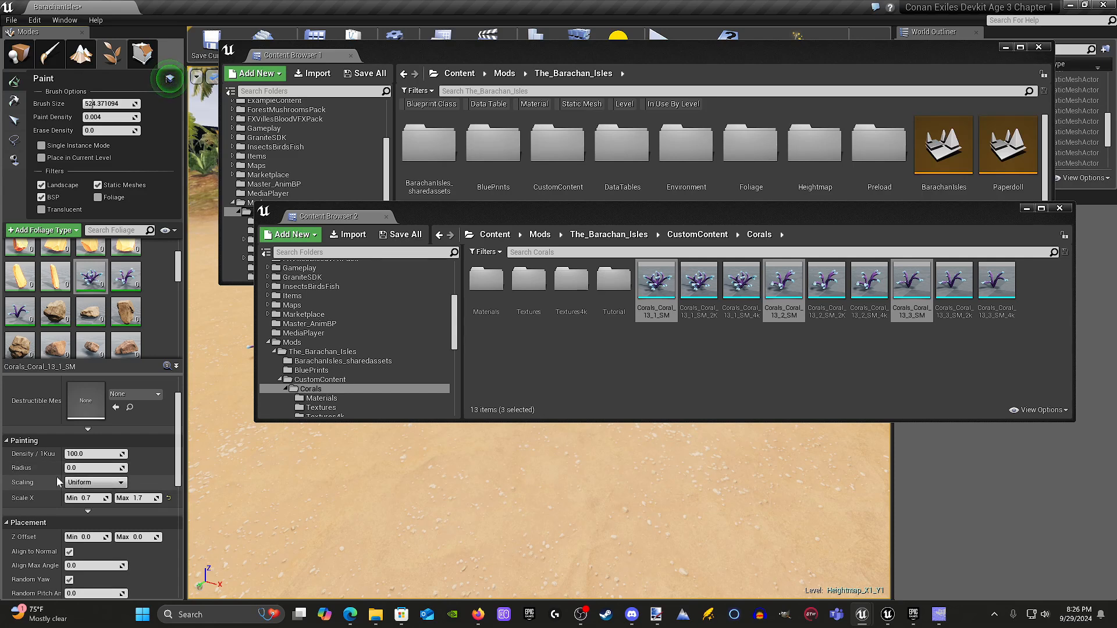
{"action": "left_click", "coordinate": [93, 453]}
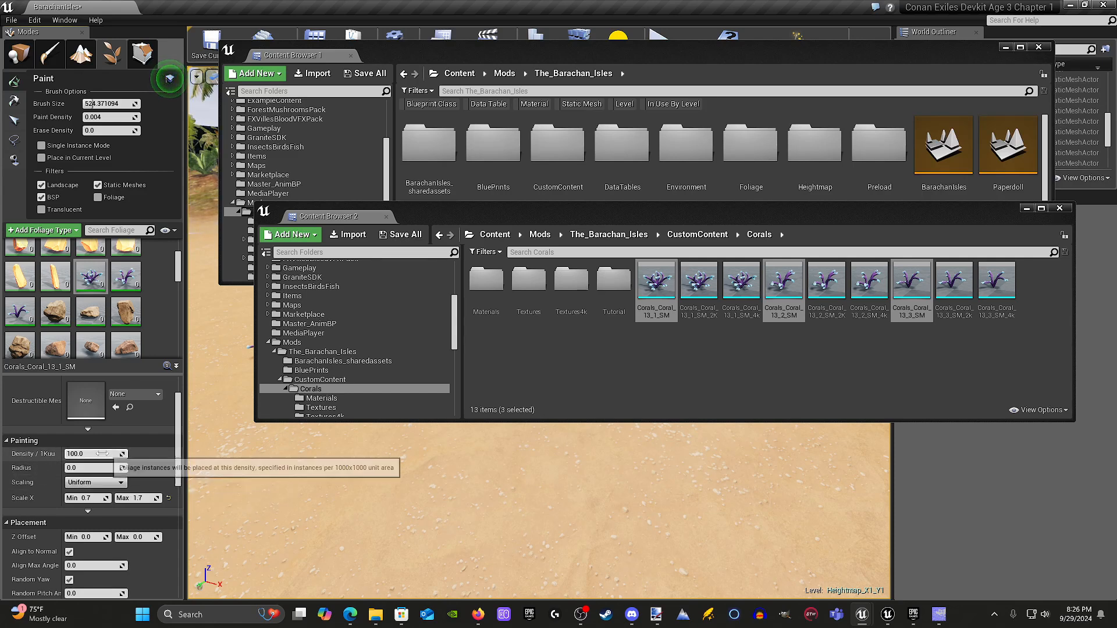
{"action": "key", "text": "BackSpace"}
{"action": "type", "text": "2"}
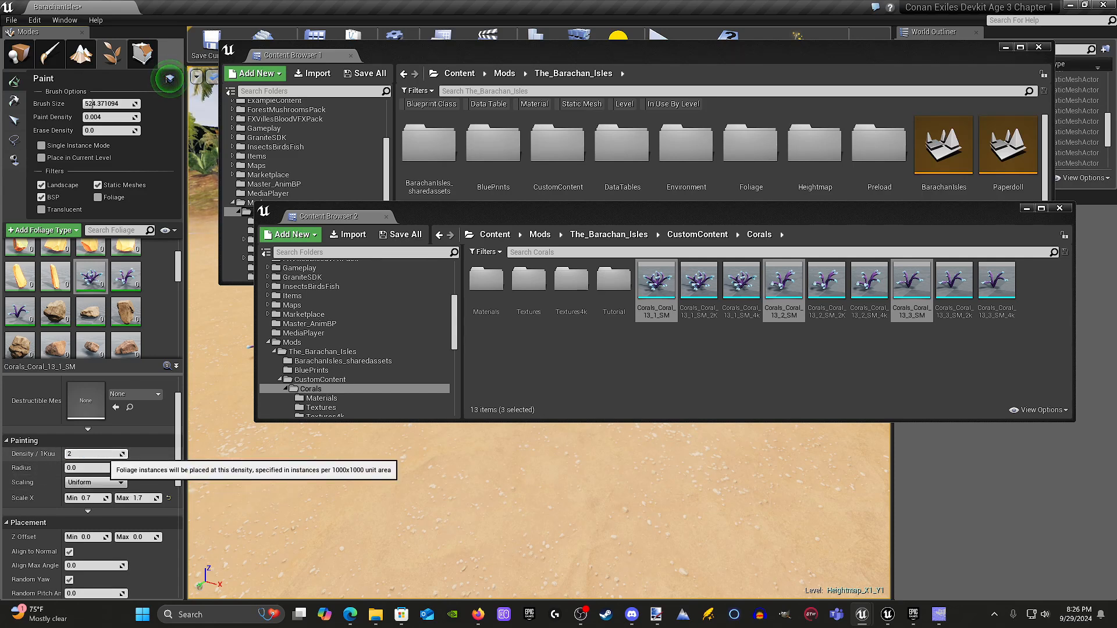
{"action": "type", "text": "5"}
{"action": "key", "text": "Tab"}
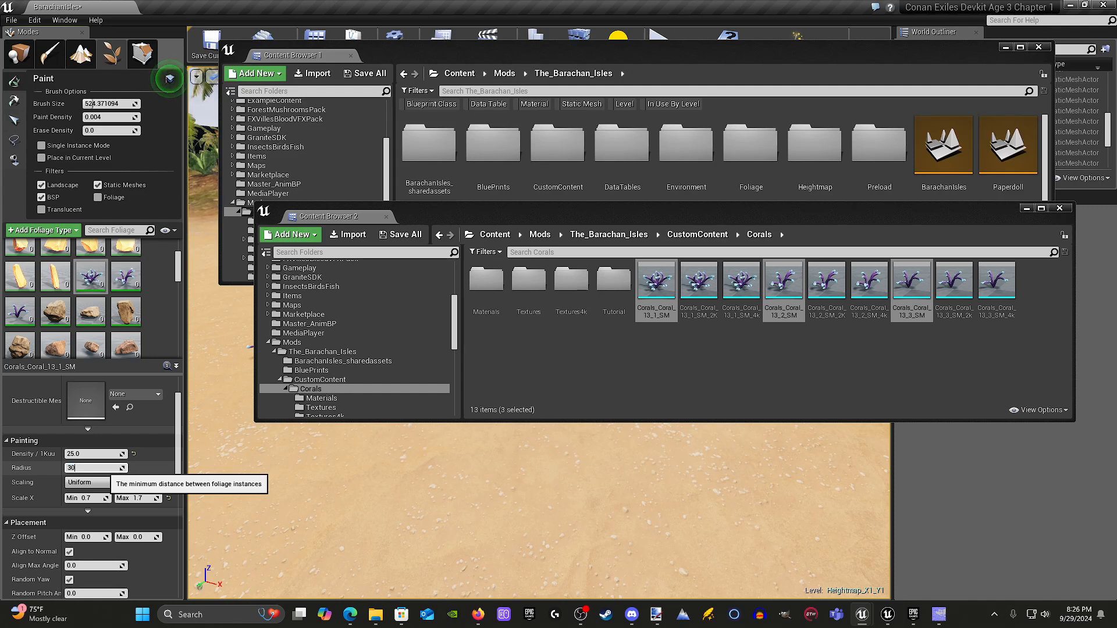
{"action": "left_click", "coordinate": [141, 465]}
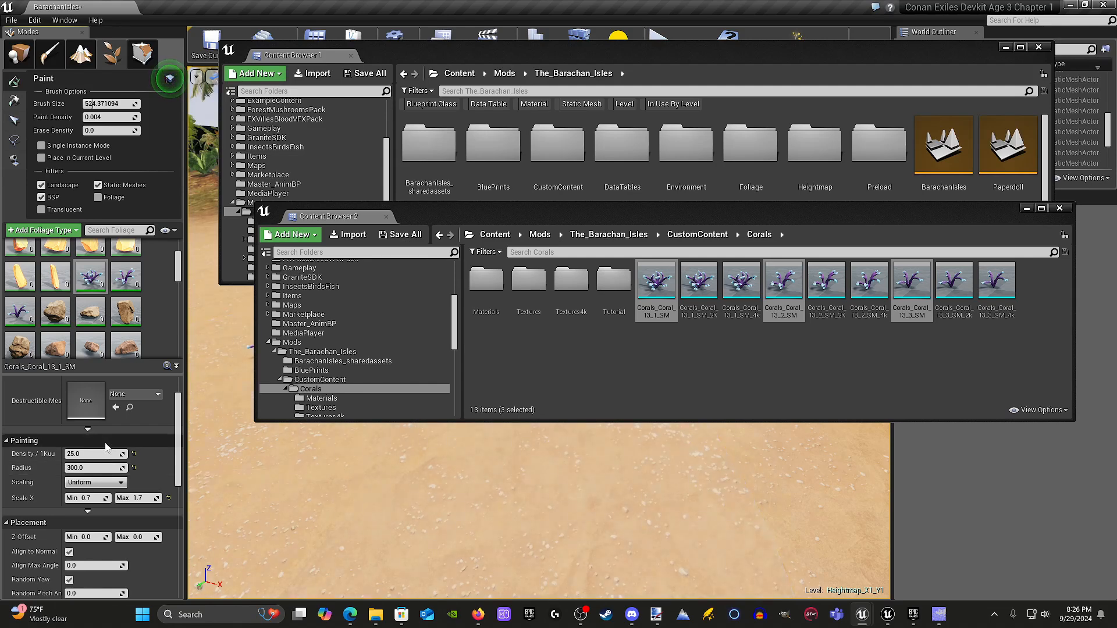
Set the collision preset of the Corals_Coral_13_1_SM foliage type to BlockAll.
{"action": "scroll", "coordinate": [107, 463], "scroll_direction": "down", "scroll_amount": 3}
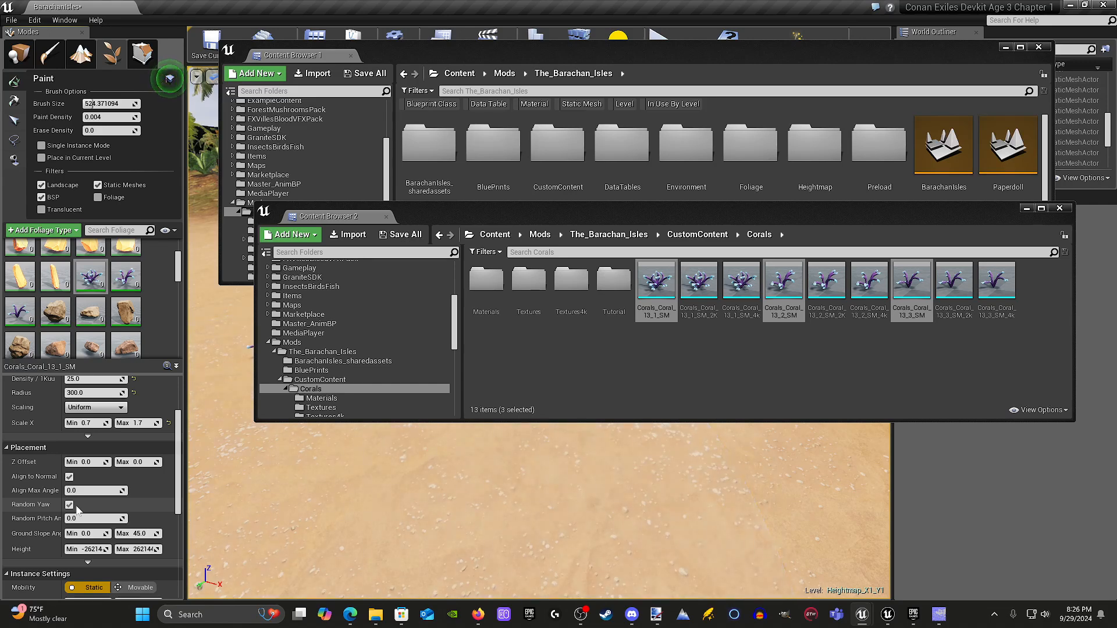
{"action": "scroll", "coordinate": [96, 484], "scroll_direction": "down", "scroll_amount": 2}
{"action": "scroll", "coordinate": [98, 500], "scroll_direction": "down", "scroll_amount": 8}
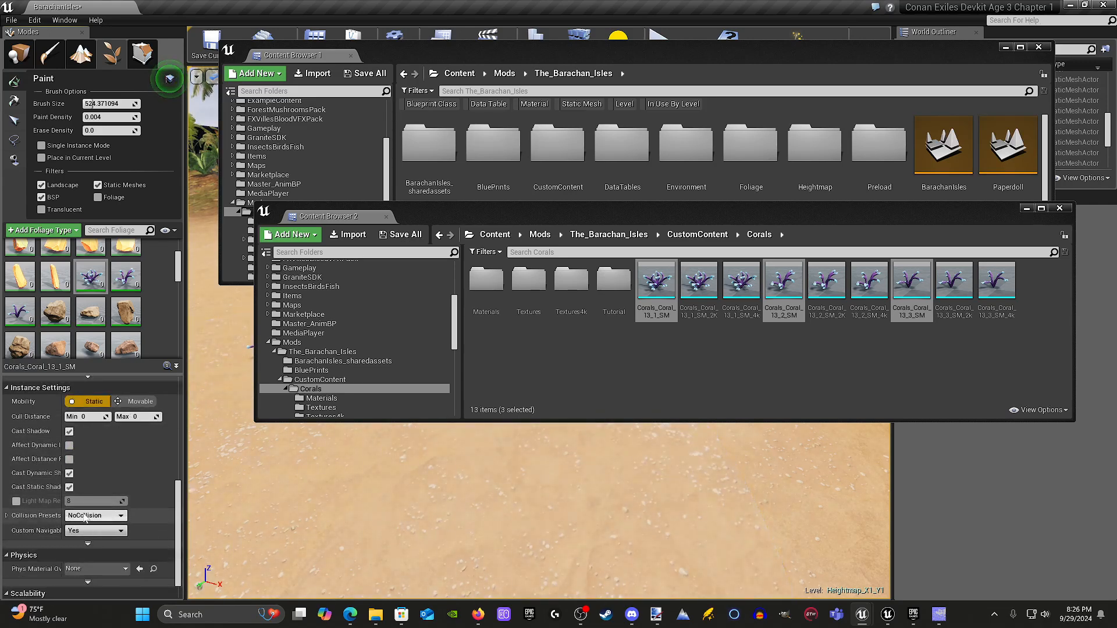
{"action": "left_click", "coordinate": [118, 517]}
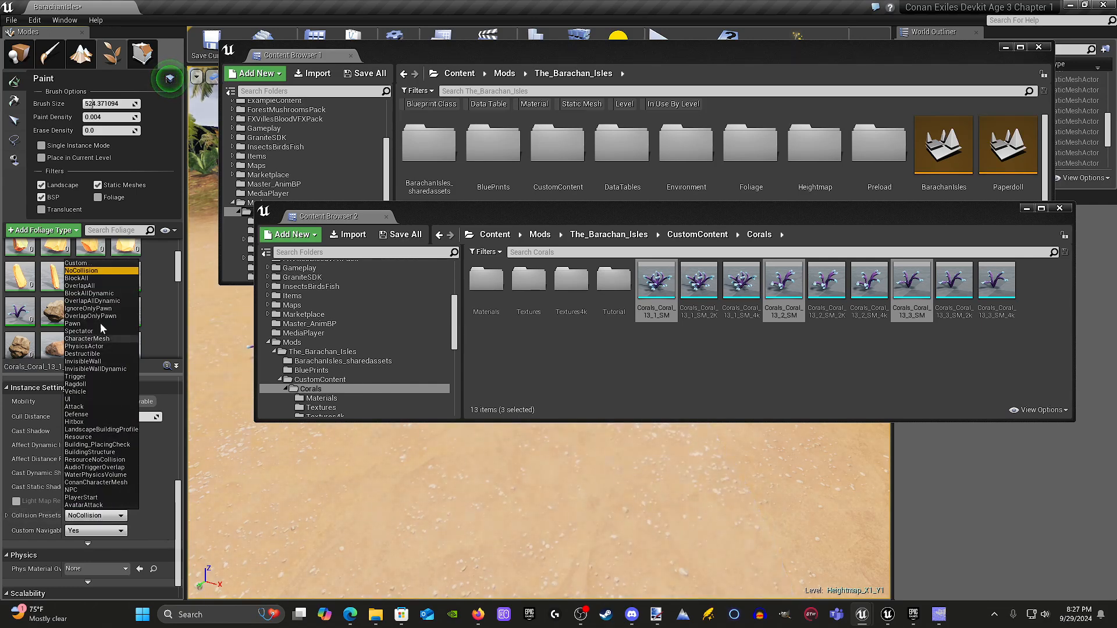
{"action": "left_click", "coordinate": [85, 279]}
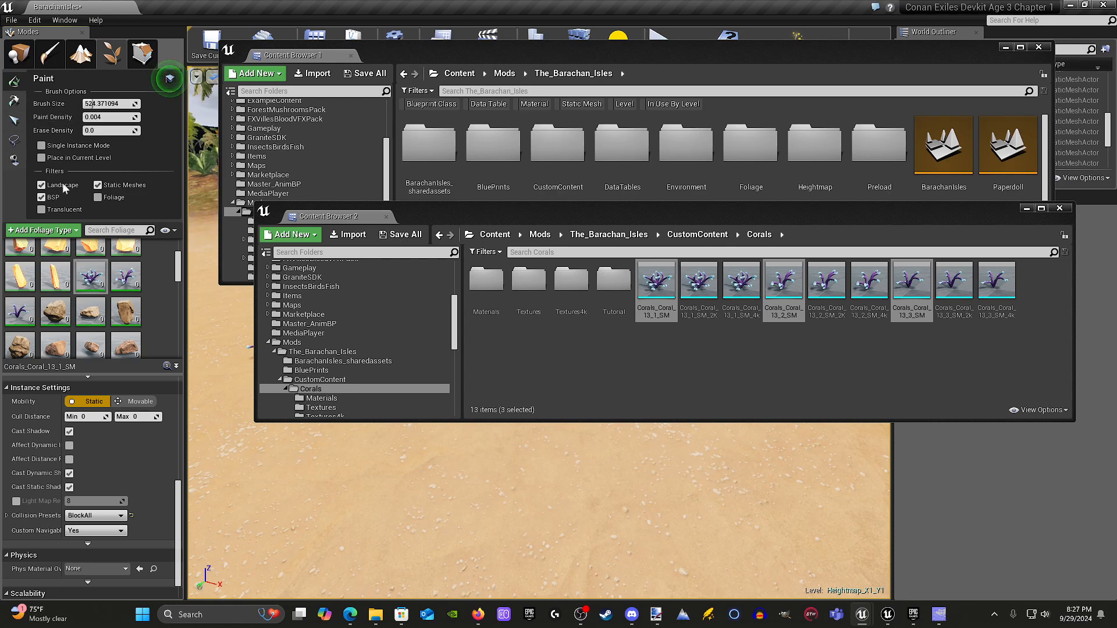
Save the first coral's settings as Corals_Coral_13_1_SM_FoliageType in the Foliage folder of The_Barachan_Isles.
{"action": "mouse_move", "coordinate": [89, 275]}
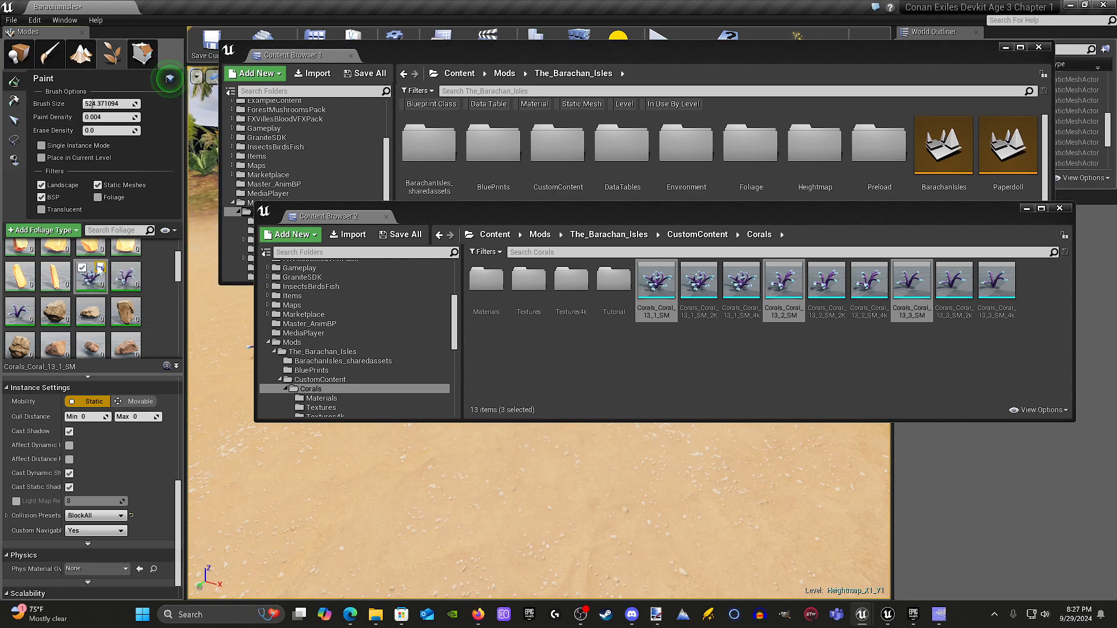
{"action": "left_click", "coordinate": [100, 268]}
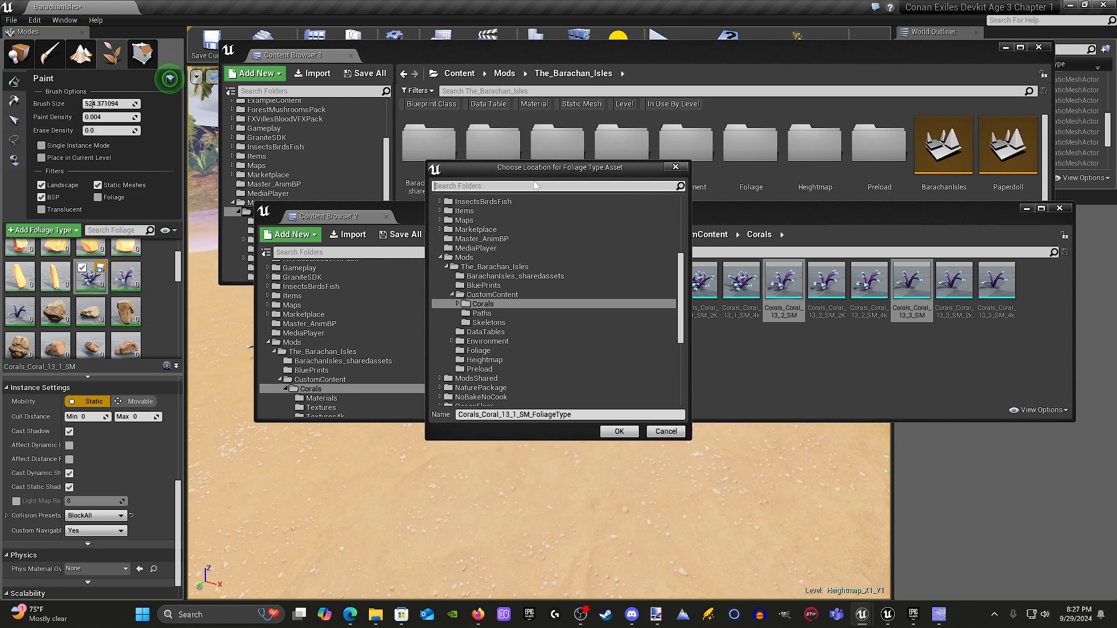
{"action": "left_click_drag", "start_coordinate": [556, 174], "coordinate": [537, 181]}
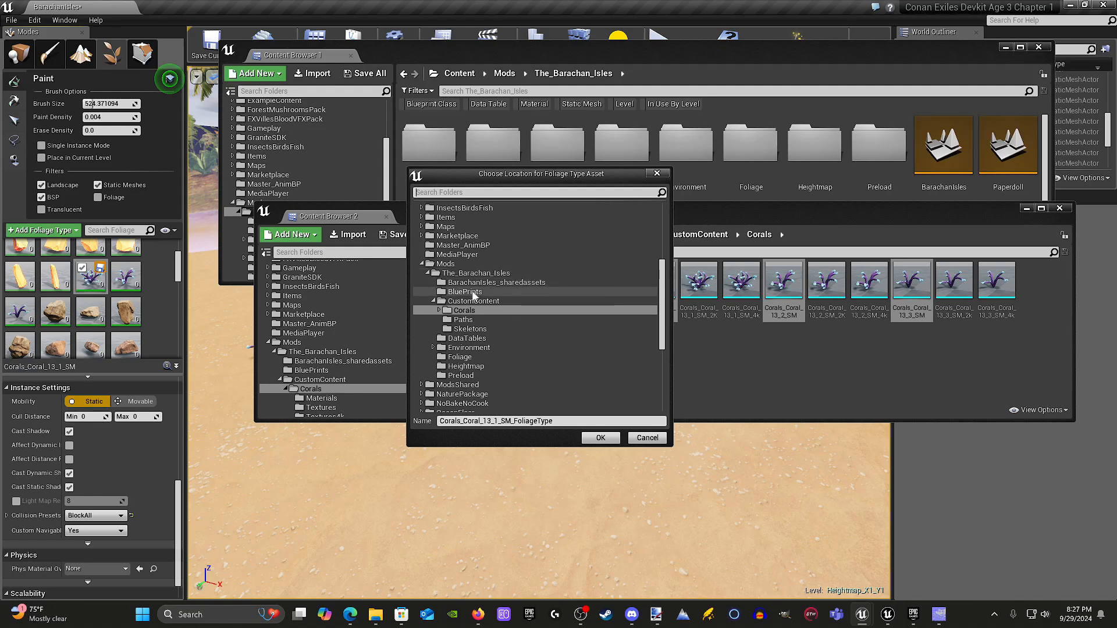
{"action": "left_click", "coordinate": [444, 358]}
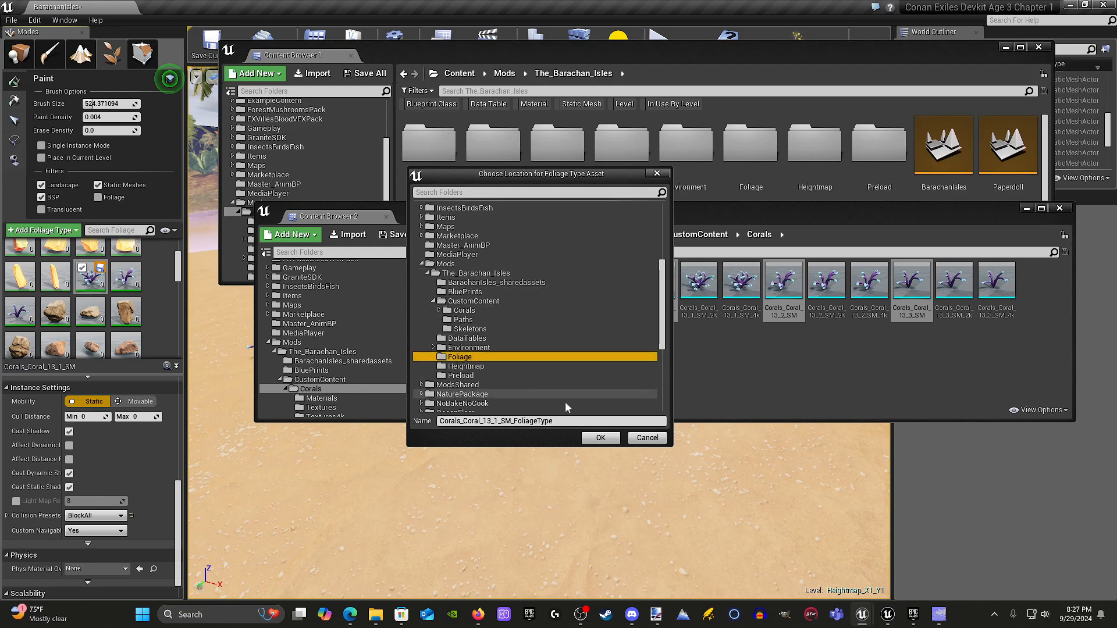
{"action": "left_click", "coordinate": [600, 437]}
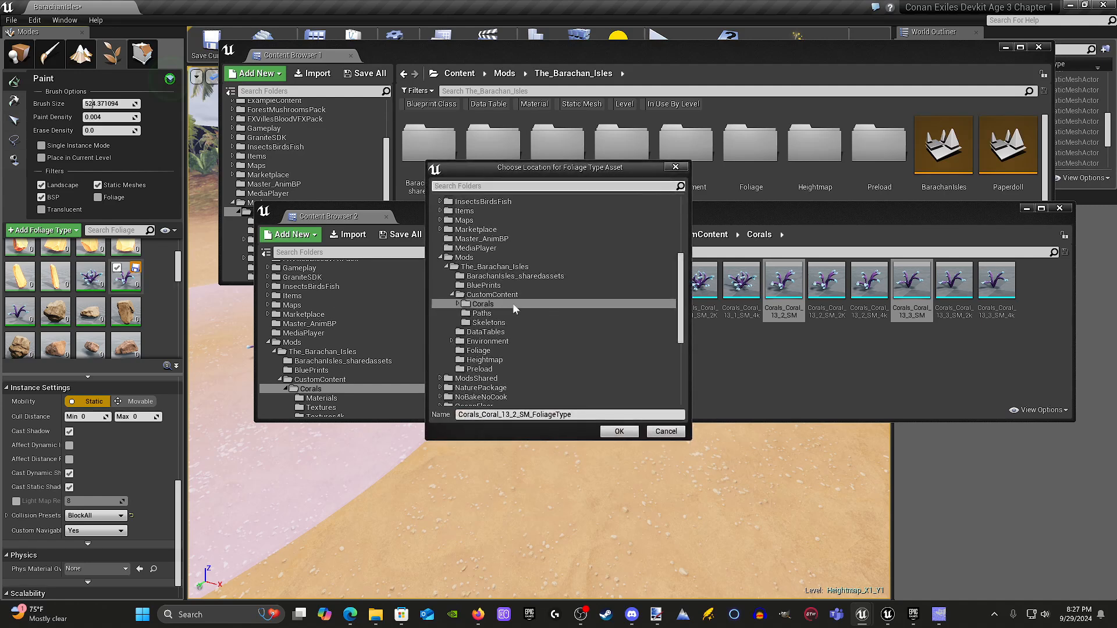
Save the second coral as Corals_Coral_13_2_SM_FoliageType in the mod's Foliage folder.
{"action": "scroll", "coordinate": [501, 309], "scroll_direction": "down", "scroll_amount": 1}
{"action": "left_click", "coordinate": [490, 332]}
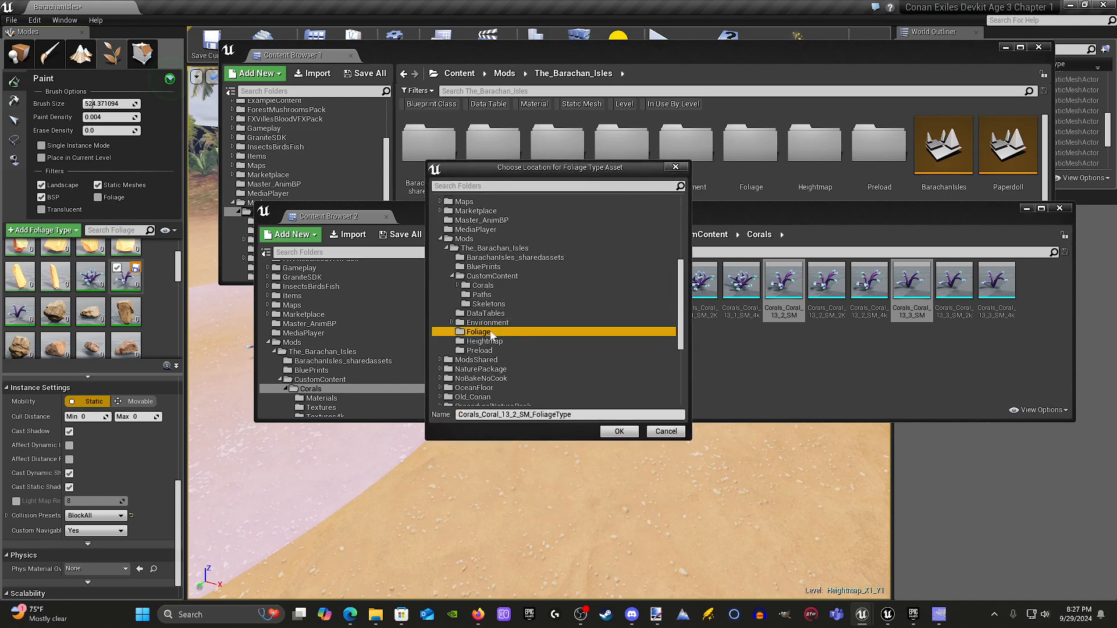
{"action": "left_click", "coordinate": [619, 431]}
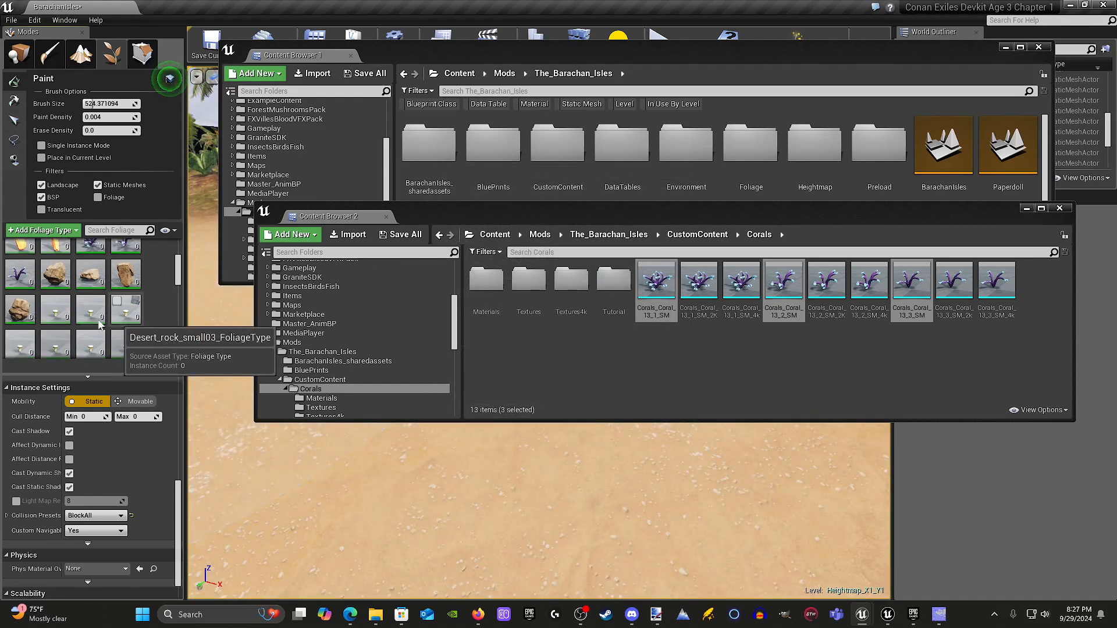
Save the third coral as Corals_Coral_13_3_SM_FoliageType in the mod's Foliage folder.
{"action": "left_click", "coordinate": [29, 270]}
{"action": "left_click", "coordinate": [29, 266]}
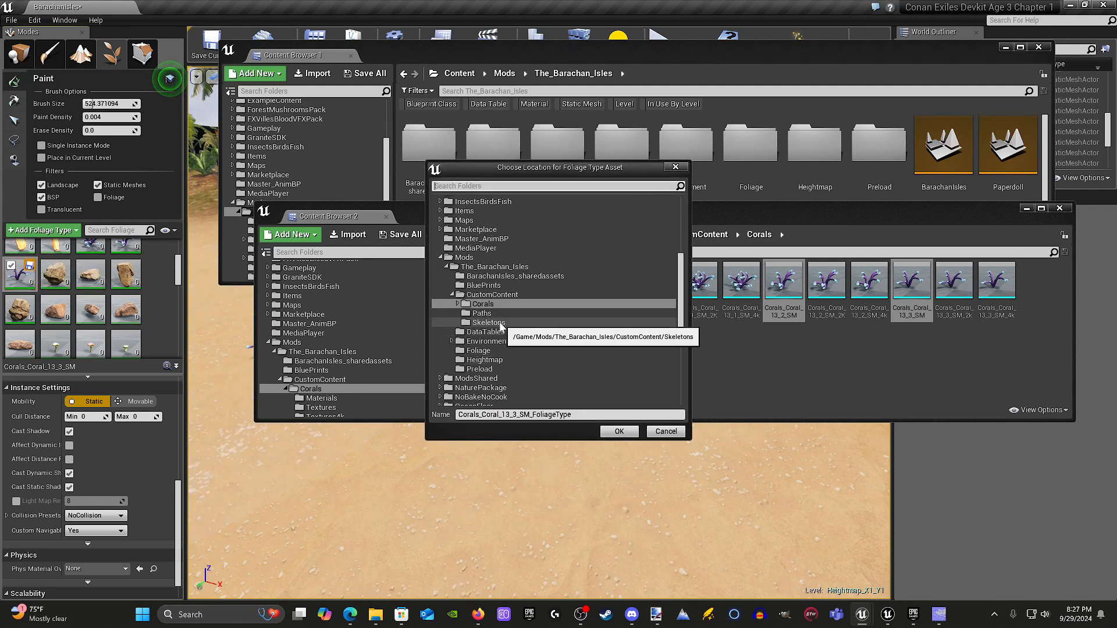
{"action": "key", "text": "XF86AudioRaiseVolume"}
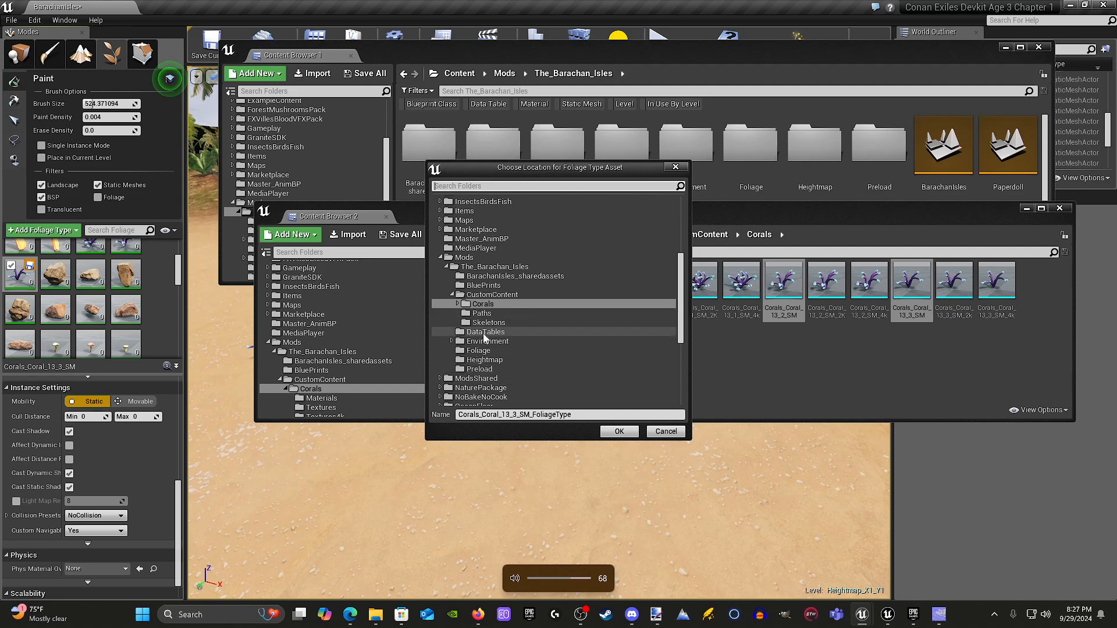
{"action": "left_click", "coordinate": [494, 350]}
{"action": "left_click", "coordinate": [602, 434]}
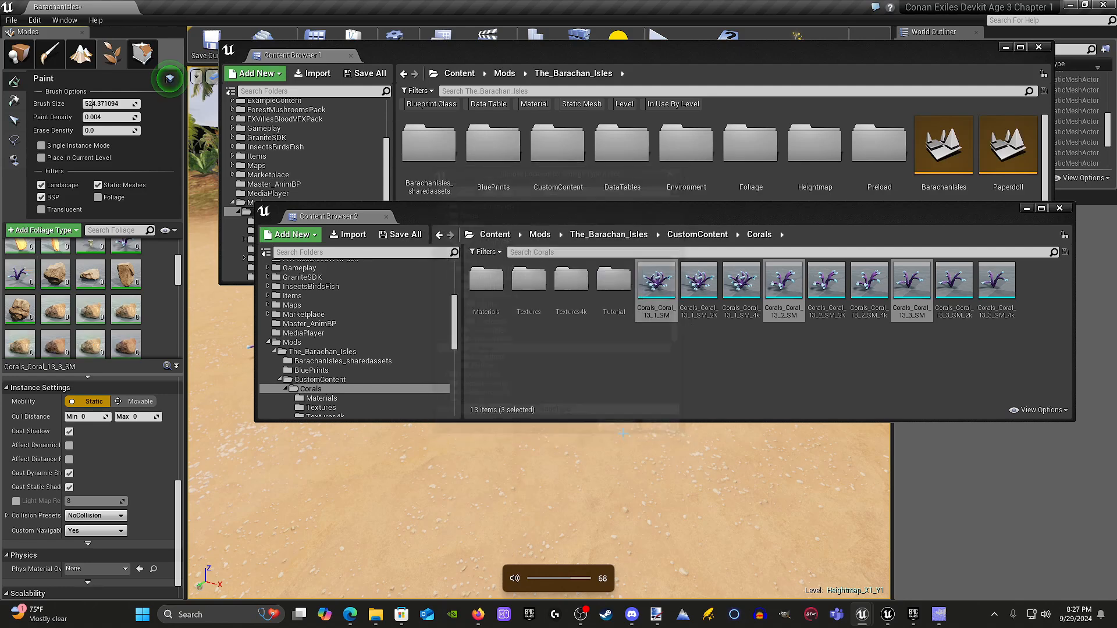
Check the saved coral foliage types in The_Barachan_Isles Foliage folder and close the second Content Browser.
{"action": "left_click", "coordinate": [23, 277]}
{"action": "scroll", "coordinate": [72, 285], "scroll_direction": "up", "scroll_amount": 1}
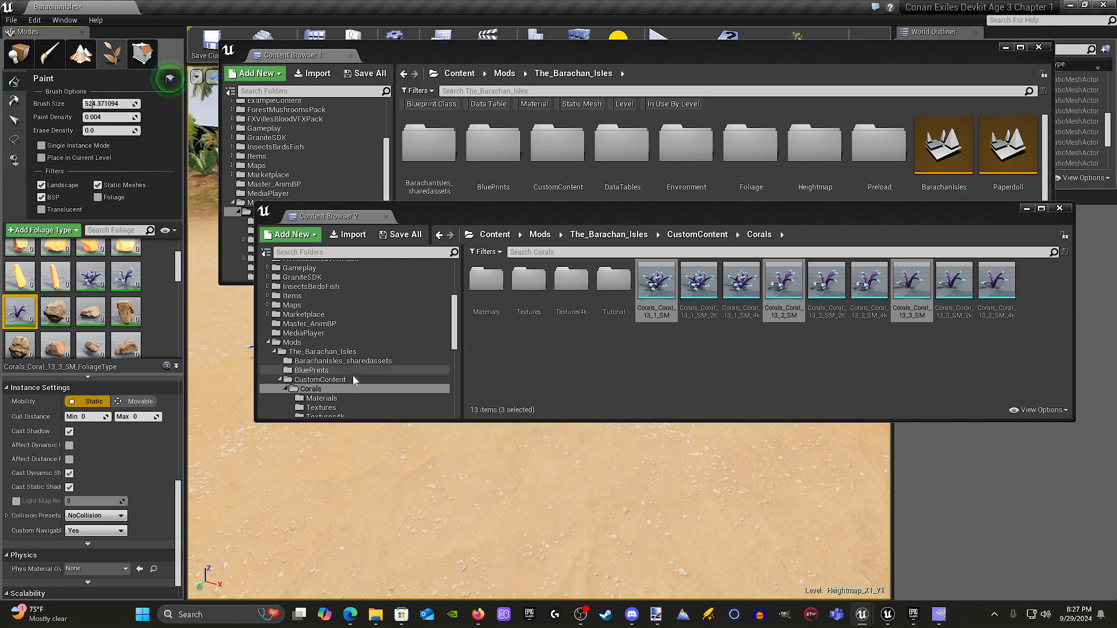
{"action": "scroll", "coordinate": [356, 367], "scroll_direction": "down", "scroll_amount": 2}
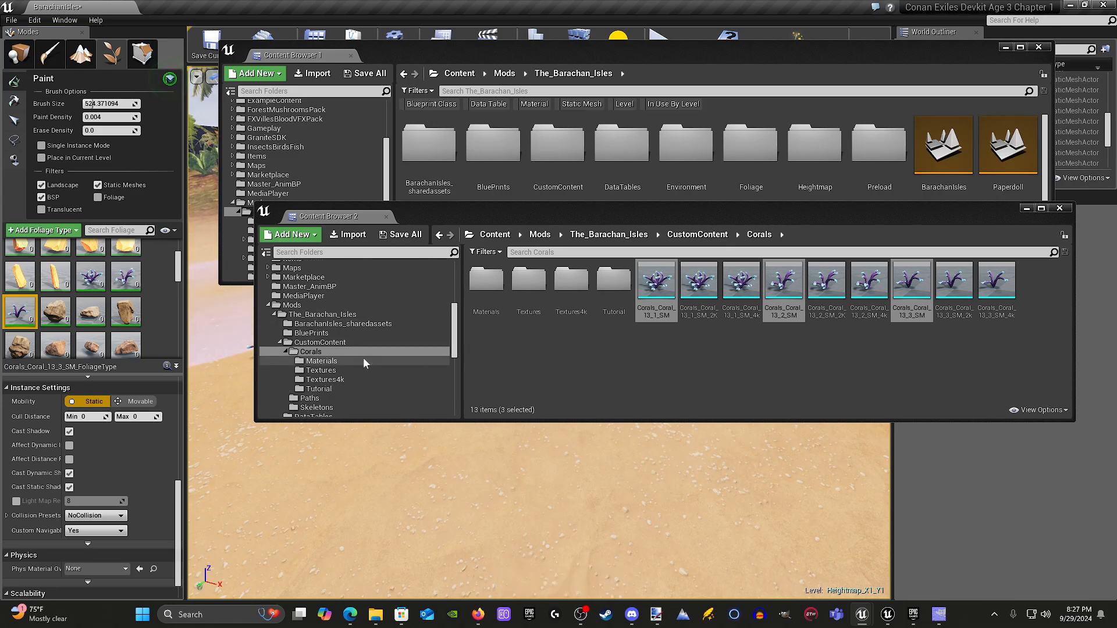
{"action": "scroll", "coordinate": [334, 381], "scroll_direction": "down", "scroll_amount": 2}
{"action": "scroll", "coordinate": [331, 395], "scroll_direction": "down", "scroll_amount": 1}
{"action": "left_click", "coordinate": [326, 379]}
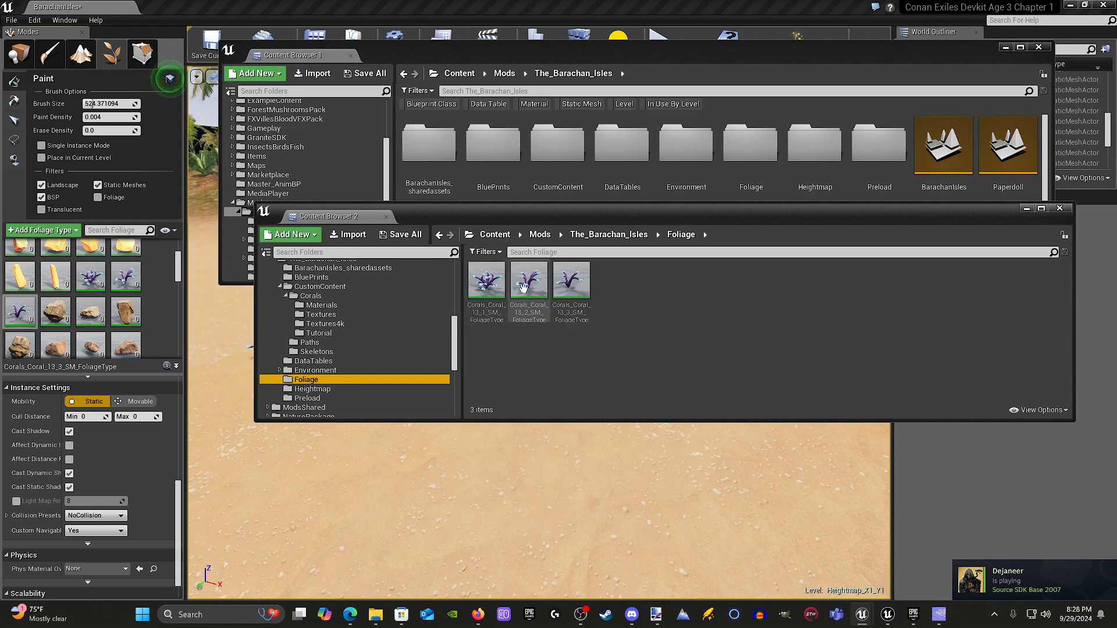
{"action": "left_click", "coordinate": [579, 284]}
{"action": "left_click", "coordinate": [1059, 208]}
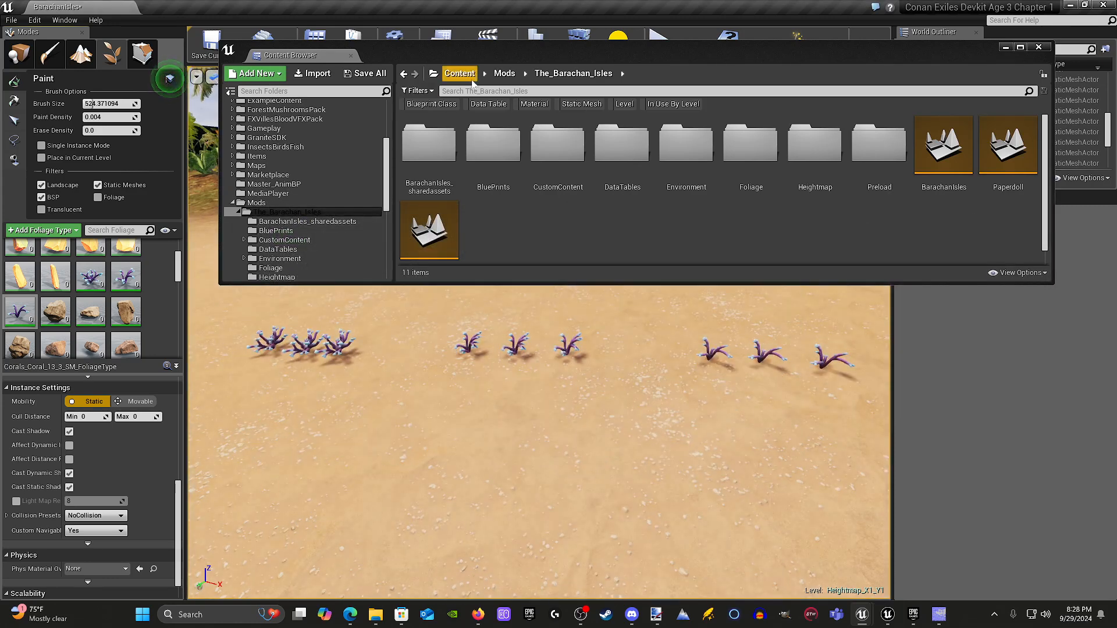
Minimize the remaining Content Browser and switch from Foliage mode to Place mode.
{"action": "left_click", "coordinate": [1006, 48]}
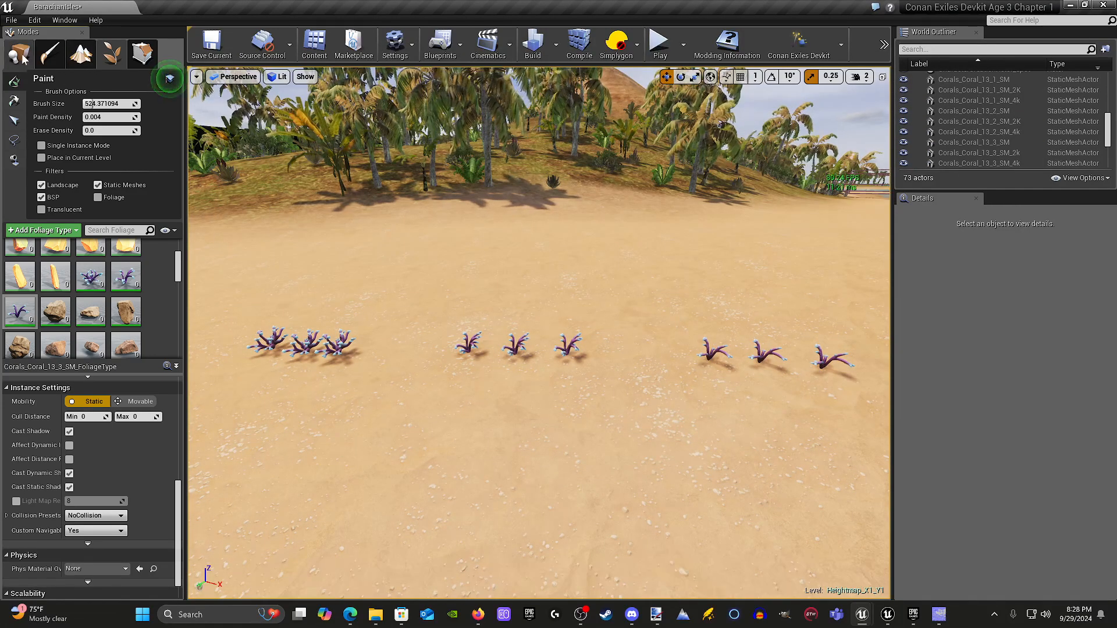
{"action": "left_click", "coordinate": [18, 55]}
{"action": "right_click_drag", "start_coordinate": [512, 325], "coordinate": [455, 323]}
{"action": "key", "text": "w"}
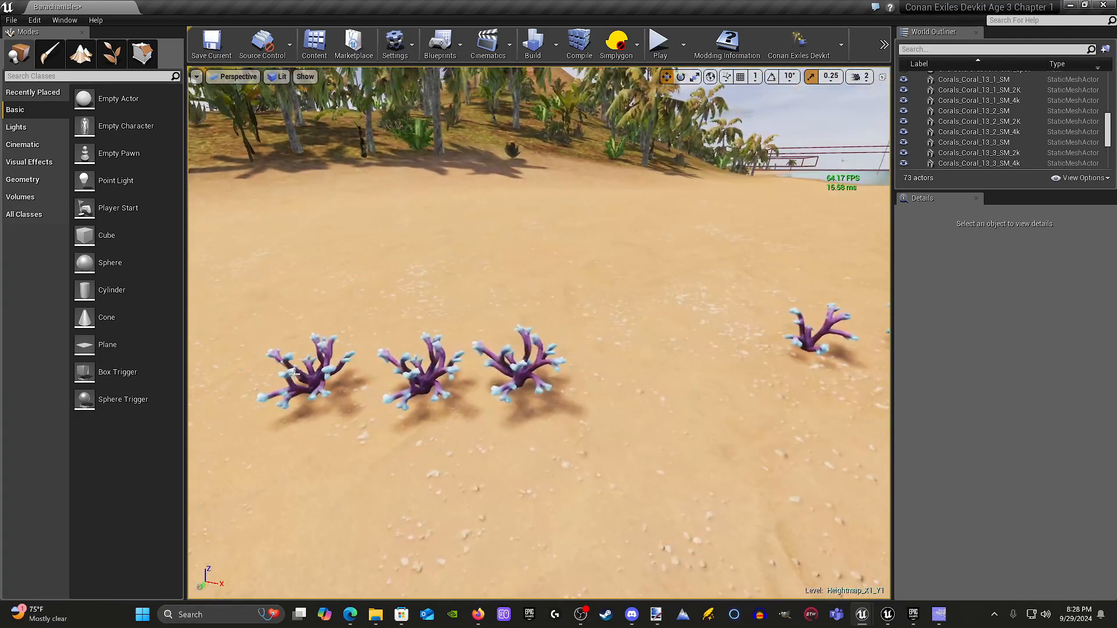
Delete the row of three Corals_Coral_13_1 test corals from the beach.
{"action": "left_click", "coordinate": [301, 376]}
{"action": "key", "text": "Delete"}
{"action": "left_click", "coordinate": [438, 374]}
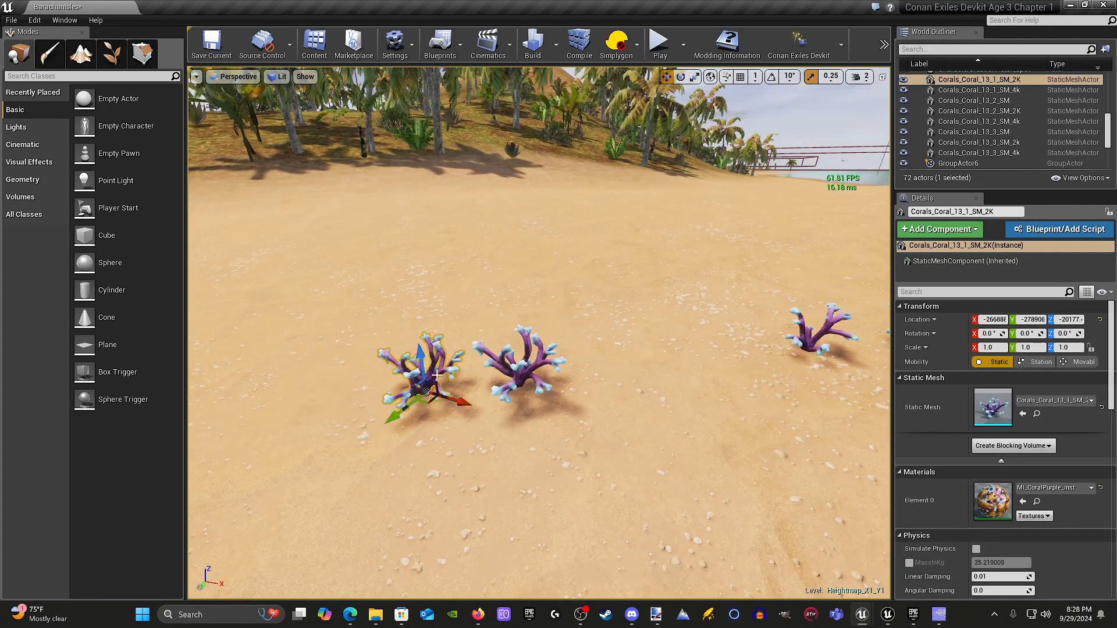
{"action": "key", "text": "Delete"}
{"action": "left_click", "coordinate": [522, 372]}
{"action": "key", "text": "Delete"}
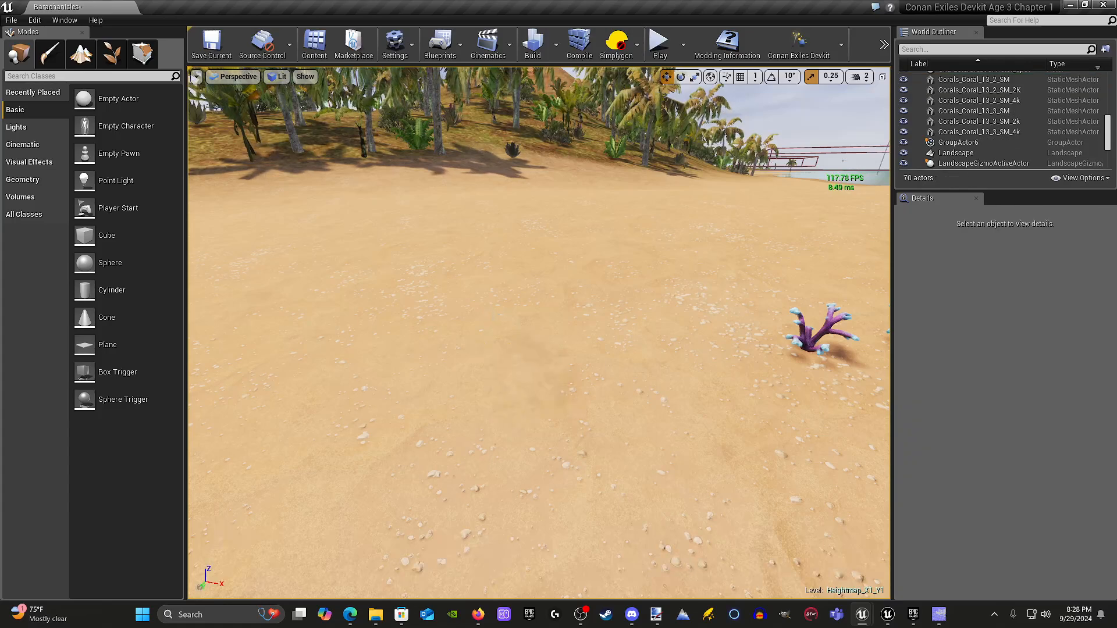
Delete the three Corals_Coral_13_2 test corals from the sand.
{"action": "right_click_drag", "start_coordinate": [489, 312], "coordinate": [441, 354]}
{"action": "key", "text": "Delete"}
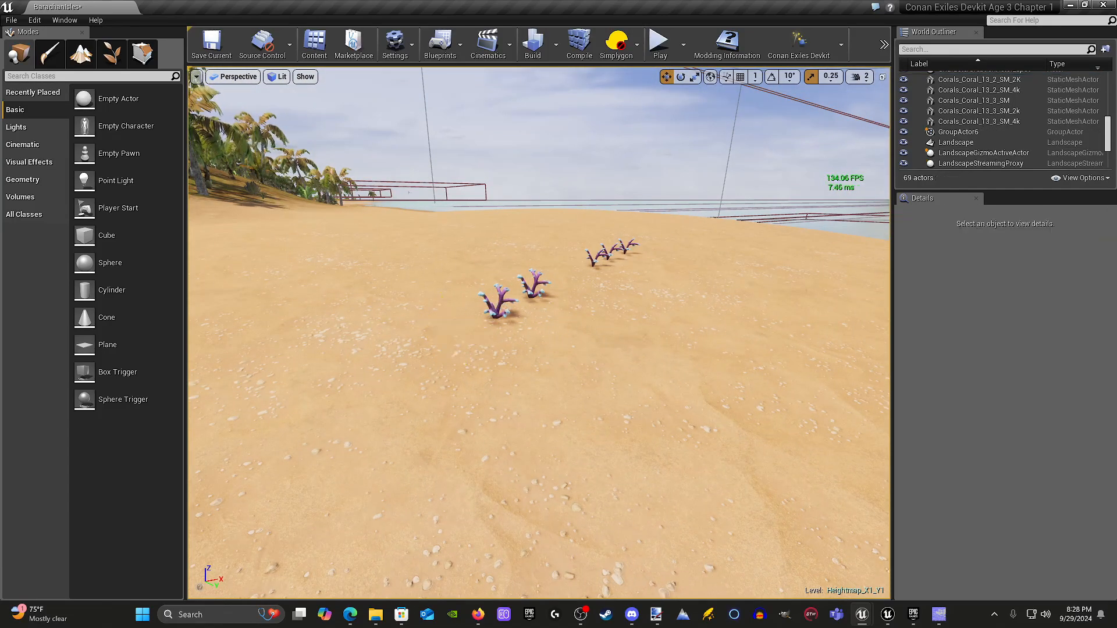
{"action": "left_click", "coordinate": [502, 303]}
{"action": "key", "text": "Delete"}
{"action": "left_click", "coordinate": [532, 284]}
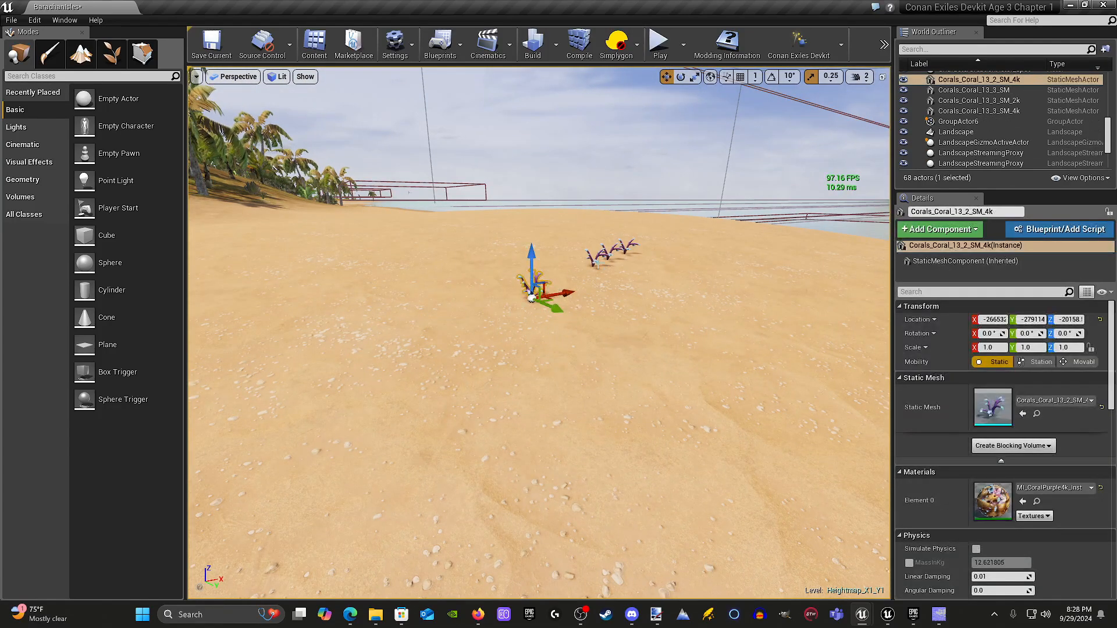
{"action": "key", "text": "Delete"}
Delete the three remaining Corals_Coral_13_3 test corals farther along the beach.
{"action": "left_click", "coordinate": [593, 259]}
{"action": "key", "text": "Delete"}
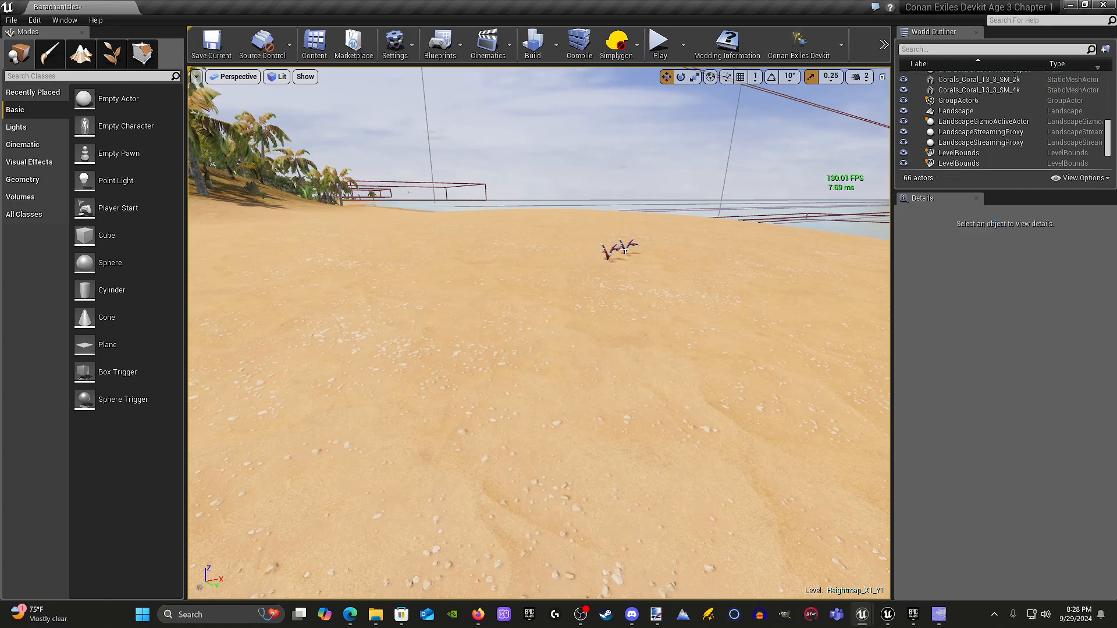
{"action": "left_click", "coordinate": [624, 252]}
{"action": "key", "text": "Delete"}
{"action": "left_click", "coordinate": [608, 255]}
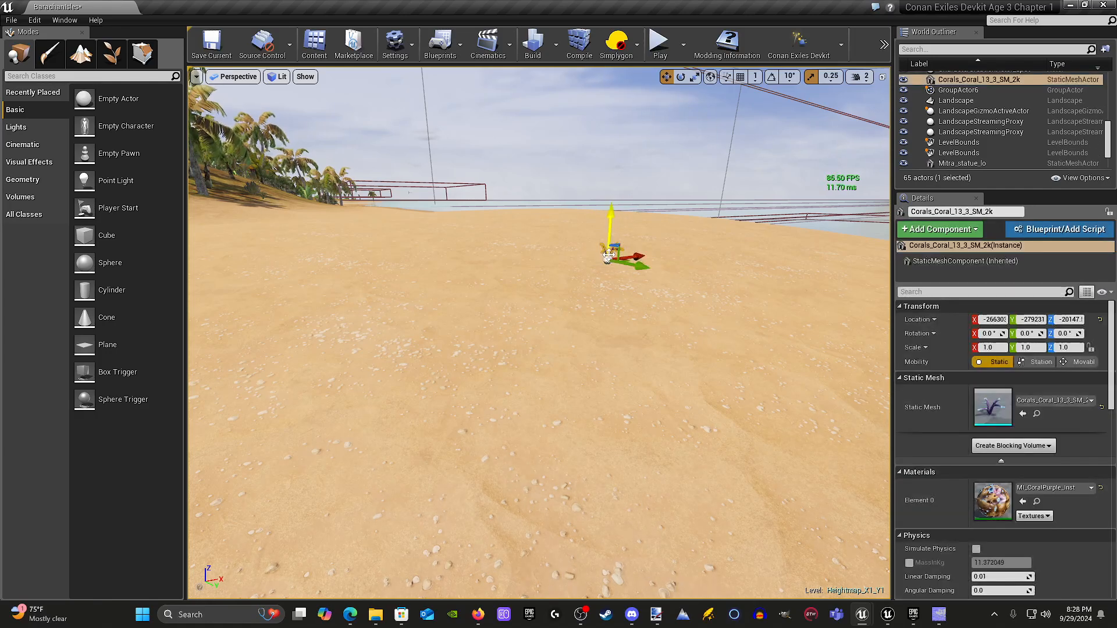
{"action": "key", "text": "Delete"}
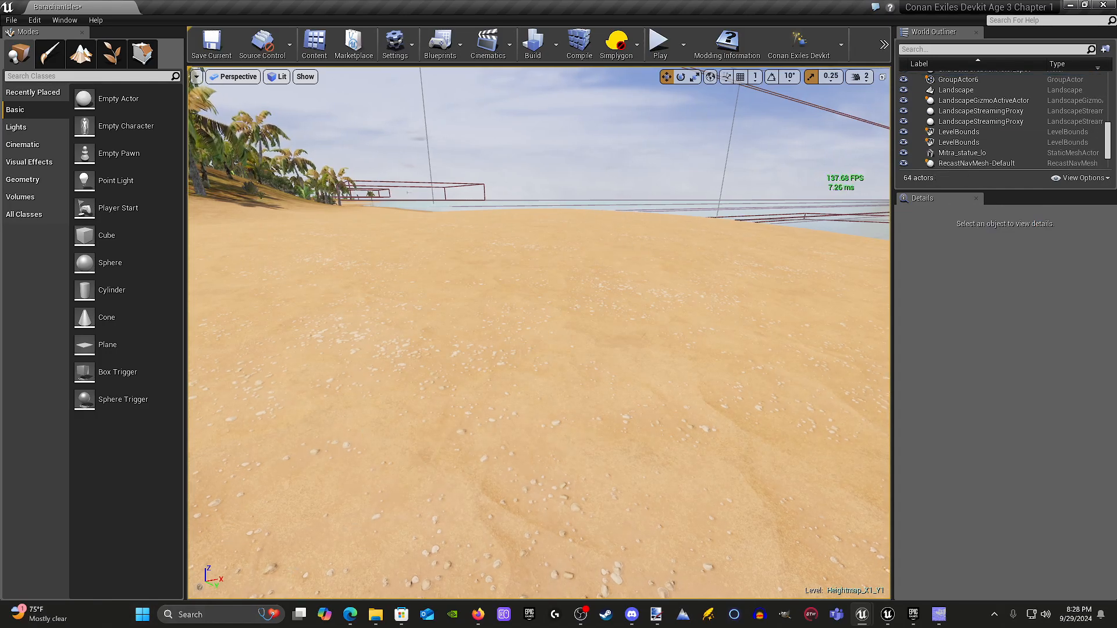
Turn off the frame-rate display with the console command stat fps.
{"action": "left_click", "coordinate": [370, 429]}
{"action": "key", "text": "grave"}
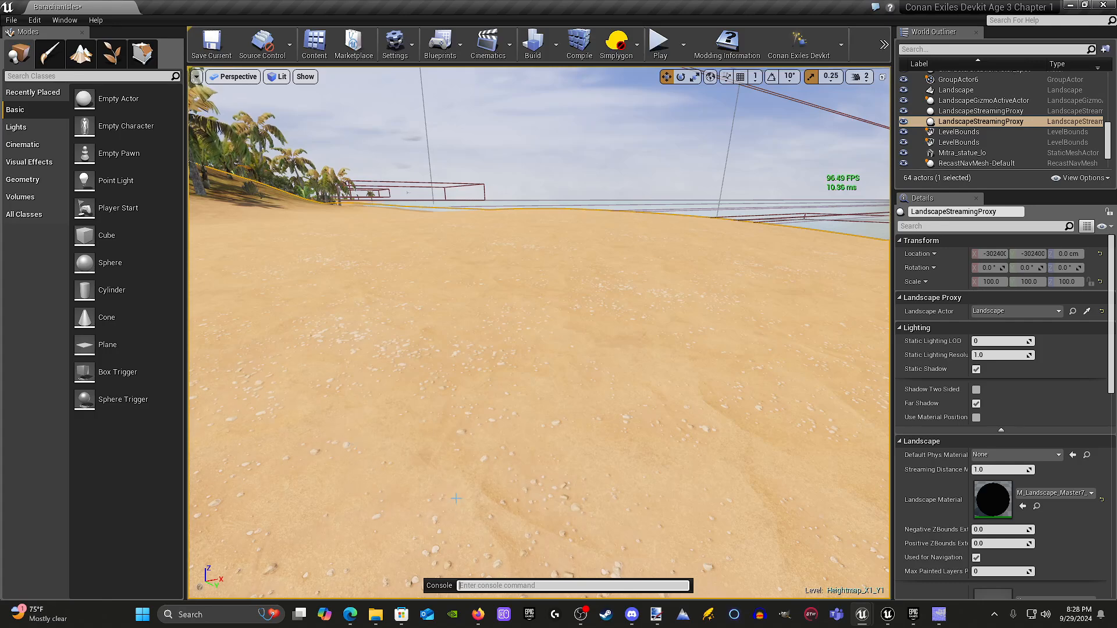
{"action": "right_click_drag", "start_coordinate": [456, 498], "coordinate": [456, 465]}
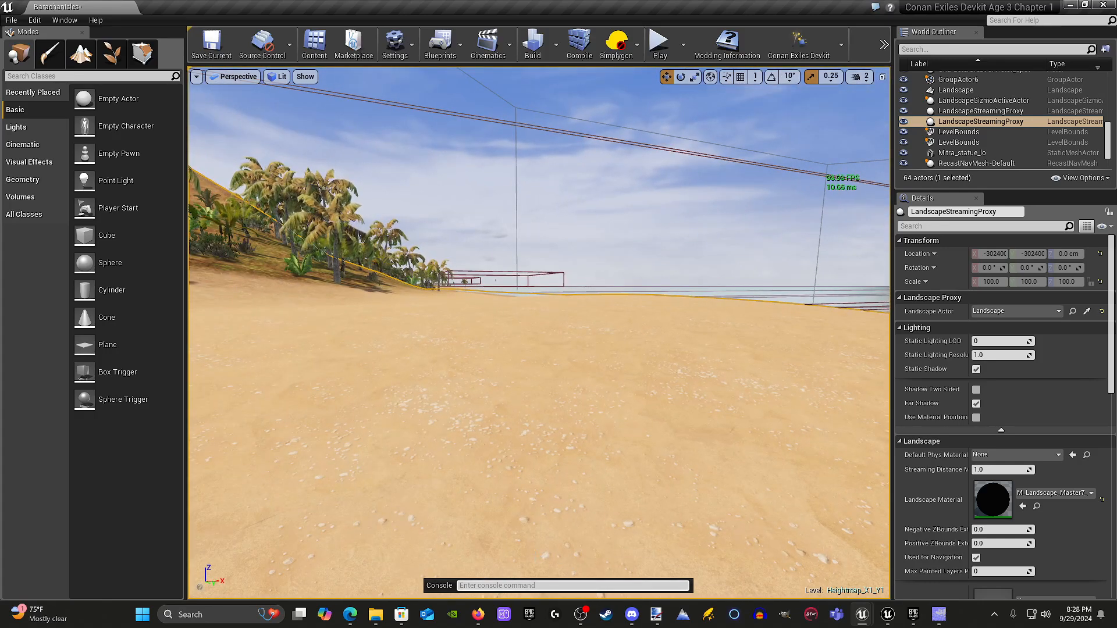
{"action": "type", "text": "sts"}
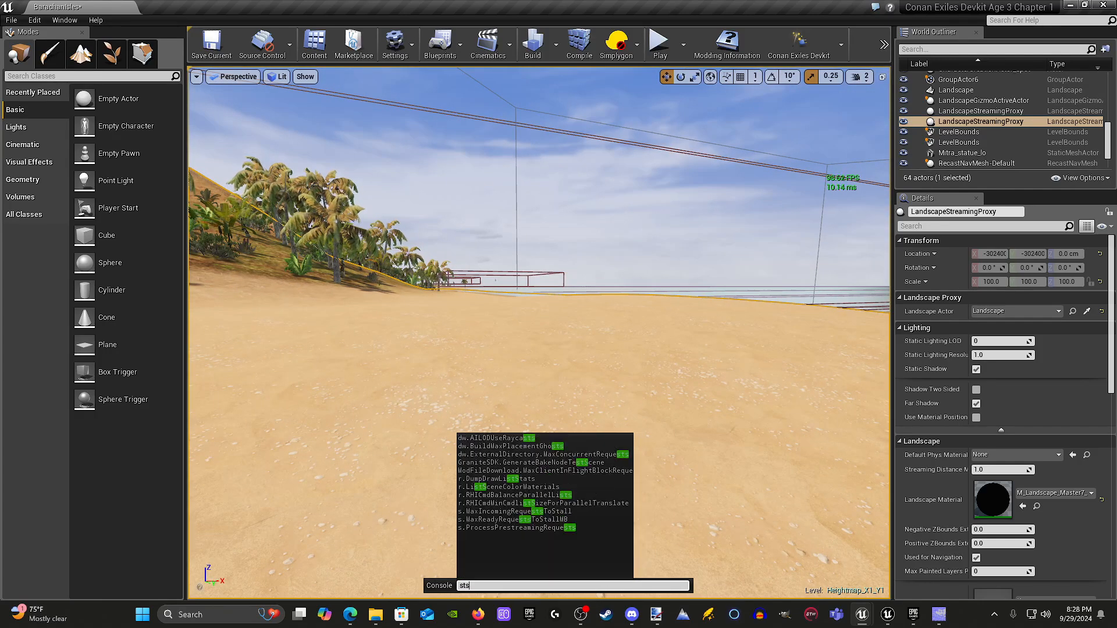
{"action": "key", "text": "BackSpace"}
{"action": "type", "text": "at"}
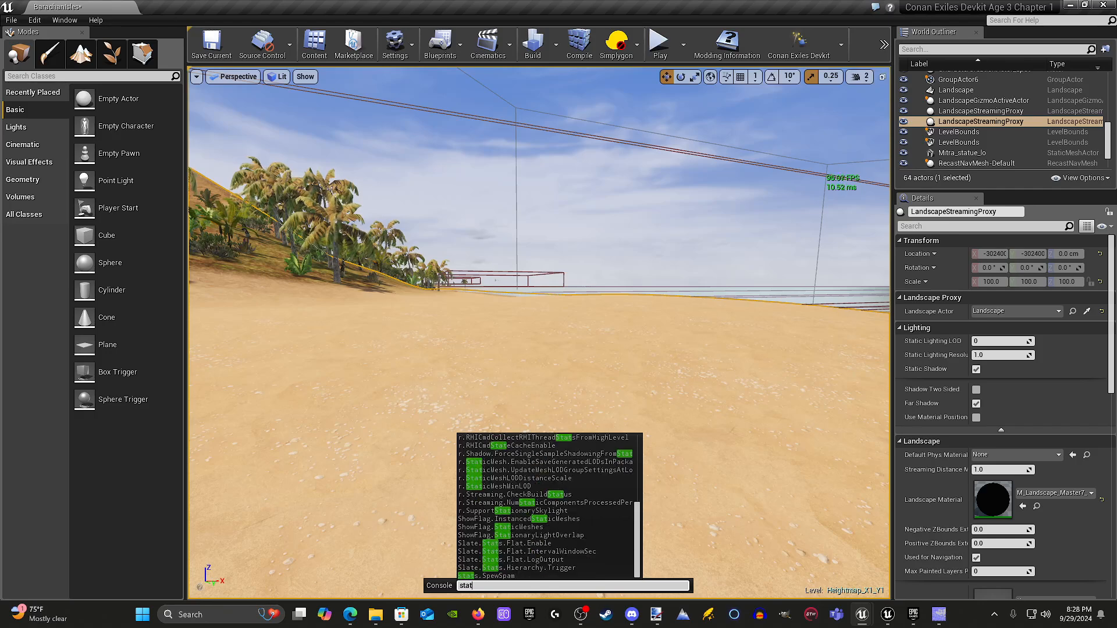
{"action": "type", "text": " fps"}
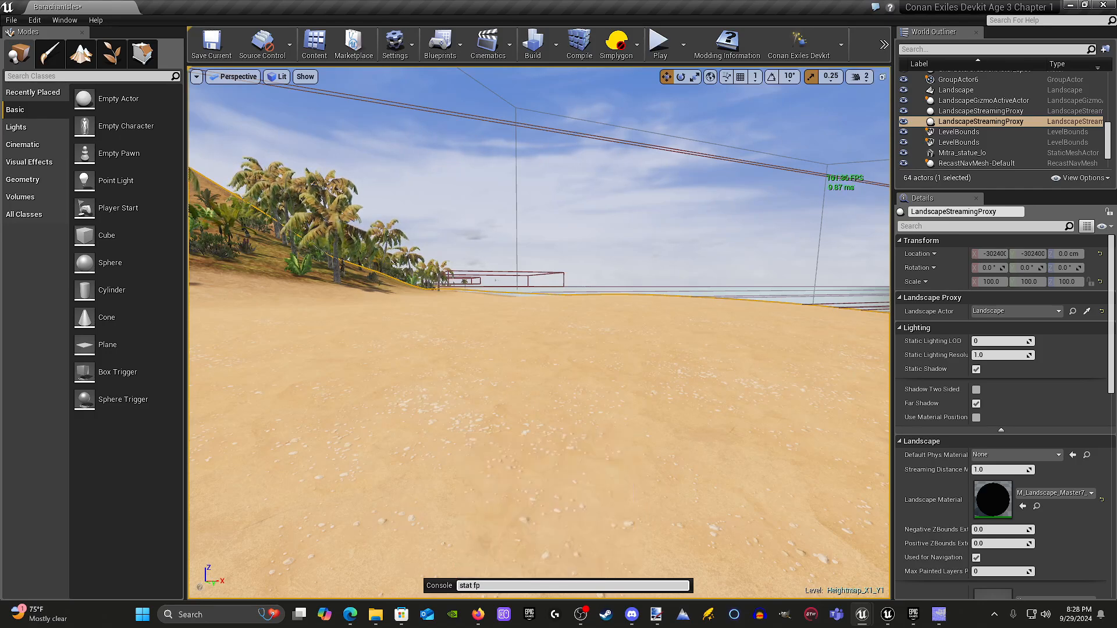
{"action": "key", "text": "Return"}
{"action": "right_click_drag", "start_coordinate": [283, 357], "coordinate": [101, 367]}
{"action": "mouse_move", "coordinate": [537, 458]}
{"action": "right_mouse_down"}
{"action": "mouse_move", "coordinate": [605, 440]}
{"action": "mouse_move", "coordinate": [491, 451]}
{"action": "mouse_move", "coordinate": [567, 468]}
{"action": "mouse_move", "coordinate": [552, 468]}
{"action": "right_mouse_up"}
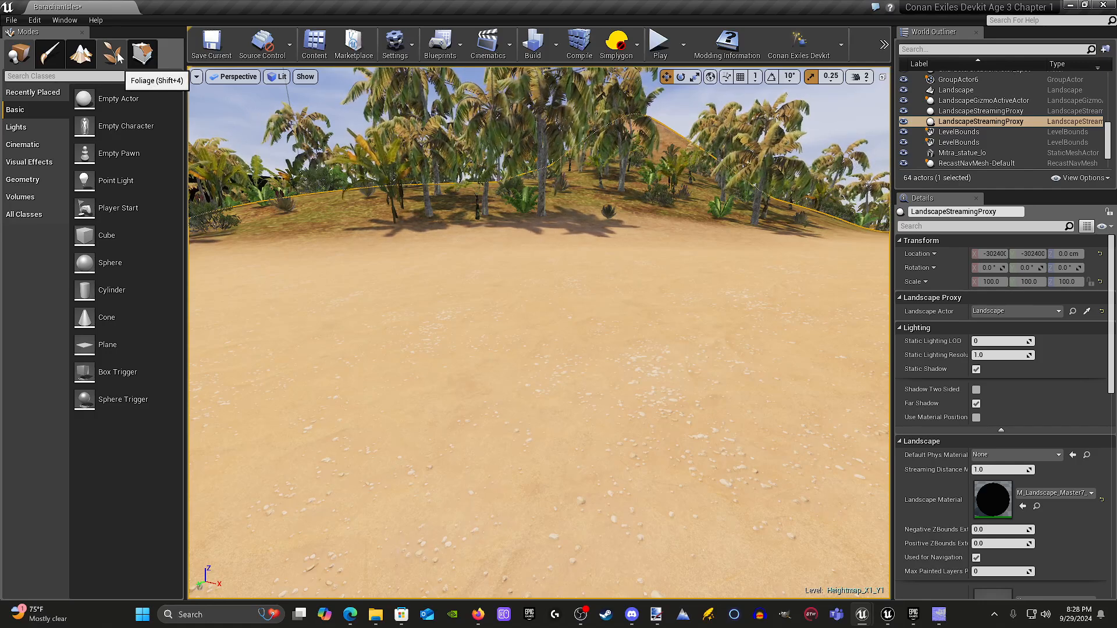
Bring up the Content Browser and resize its window so all of The_Barachan_Isles folder contents fit over the viewport.
{"action": "left_click", "coordinate": [314, 43]}
{"action": "left_click_drag", "start_coordinate": [637, 66], "coordinate": [578, 165]}
{"action": "left_click_drag", "start_coordinate": [979, 299], "coordinate": [702, 302]}
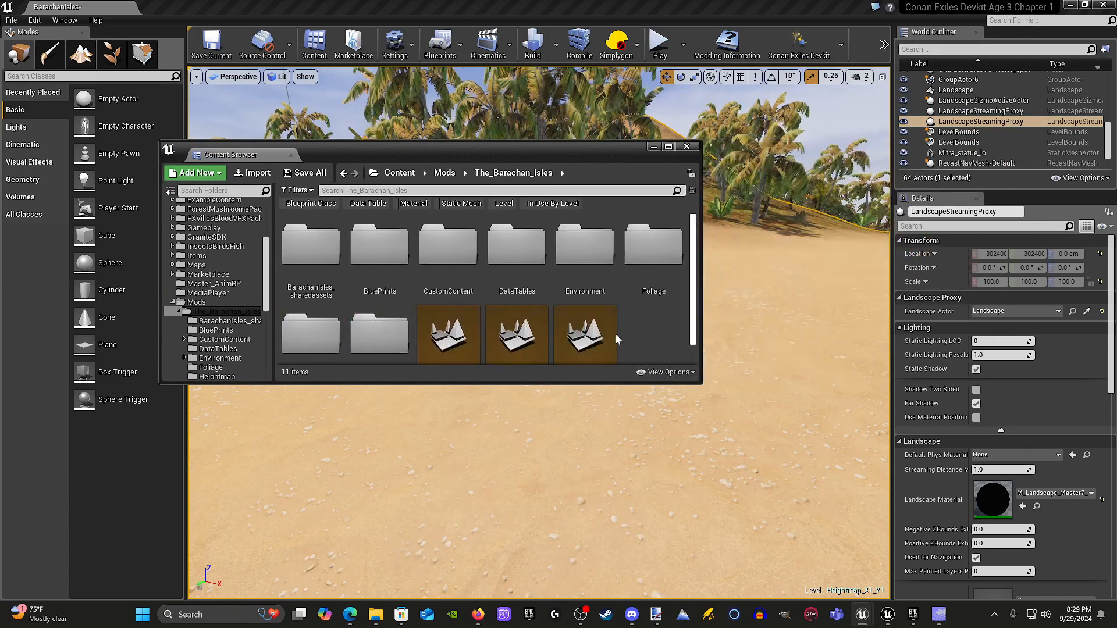
{"action": "left_click_drag", "start_coordinate": [559, 384], "coordinate": [559, 474]}
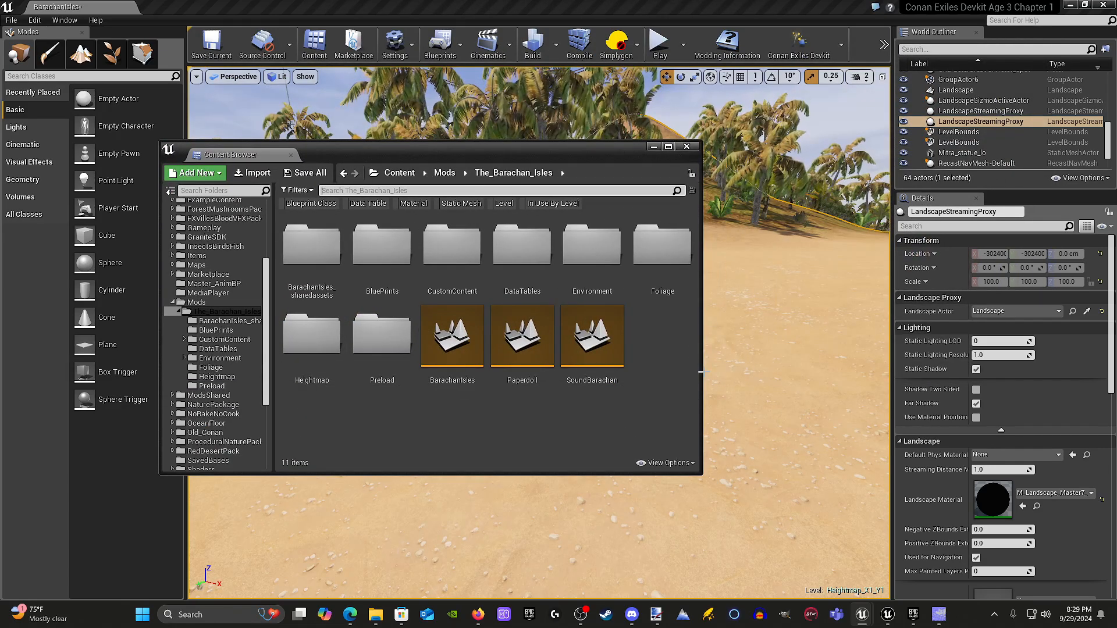
{"action": "left_click_drag", "start_coordinate": [702, 372], "coordinate": [791, 373]}
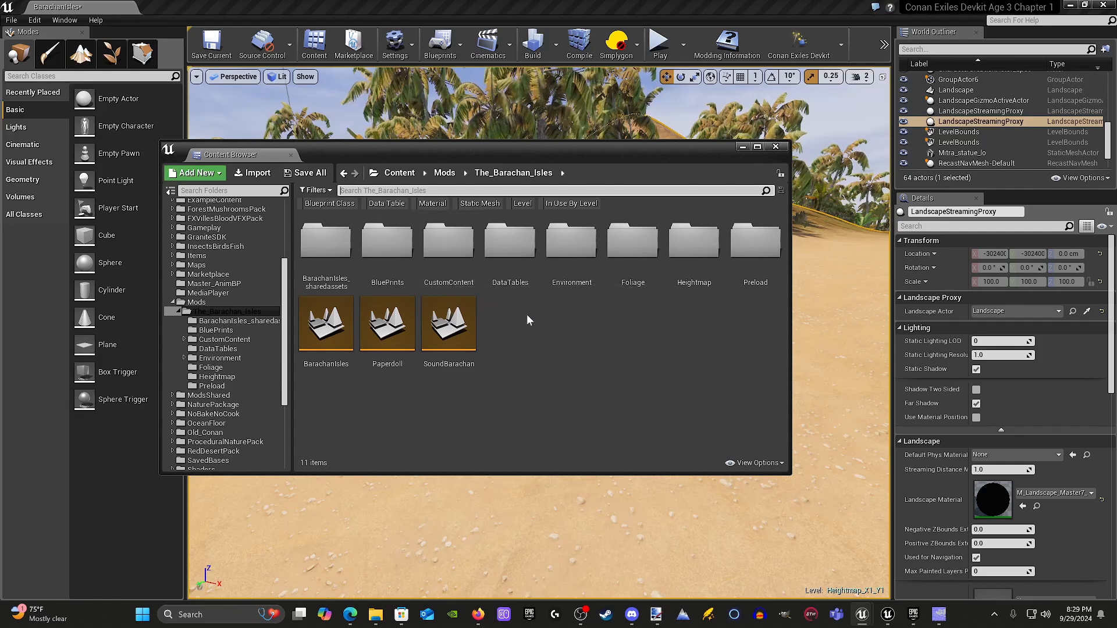
Open the Materials folder under CustomContent/Corals in The_Barachan_Isles.
{"action": "double_click", "coordinate": [448, 241]}
{"action": "left_click", "coordinate": [332, 266]}
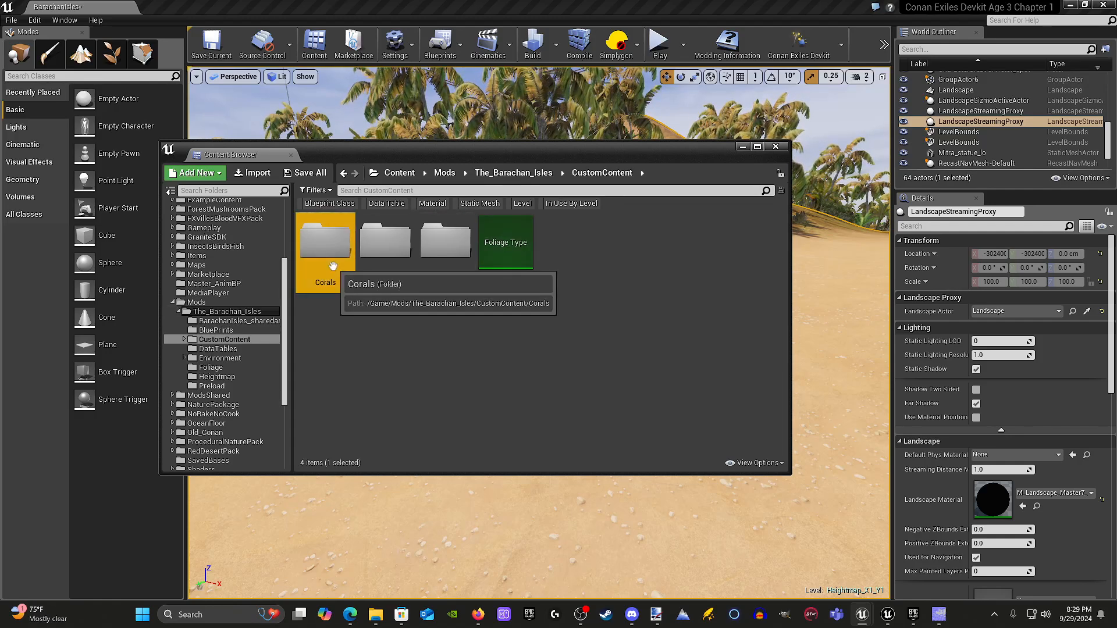
{"action": "double_click", "coordinate": [332, 266]}
{"action": "double_click", "coordinate": [329, 267]}
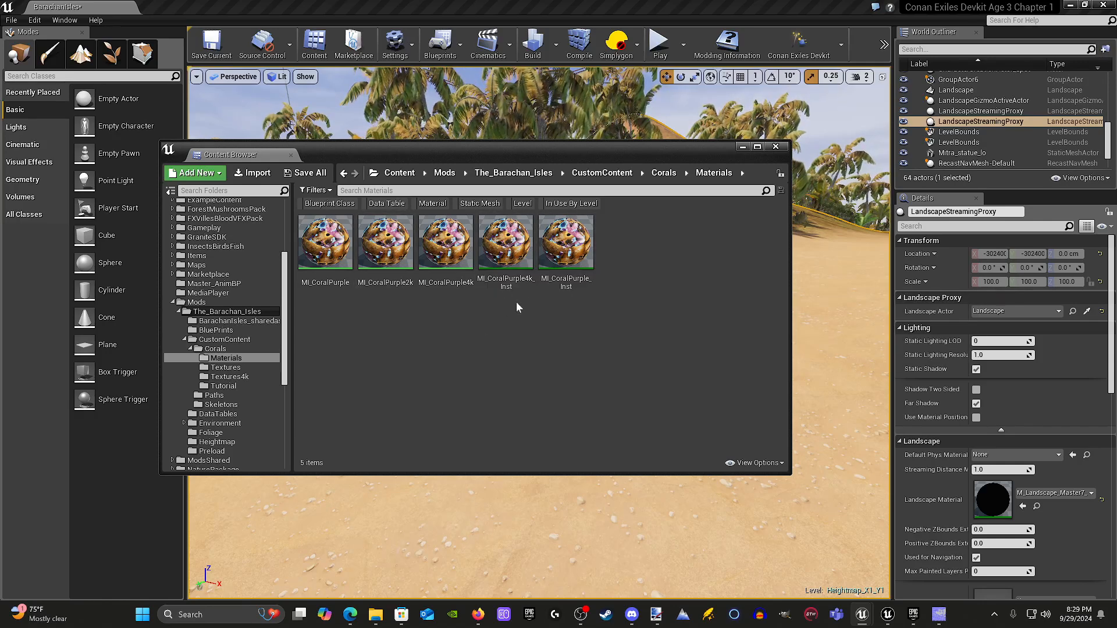
Create a material instance of MI_CoralPurple2k with the default name MI_CoralPurple2k_Inst, then open and save it.
{"action": "right_click", "coordinate": [390, 256]}
{"action": "left_click", "coordinate": [442, 271]}
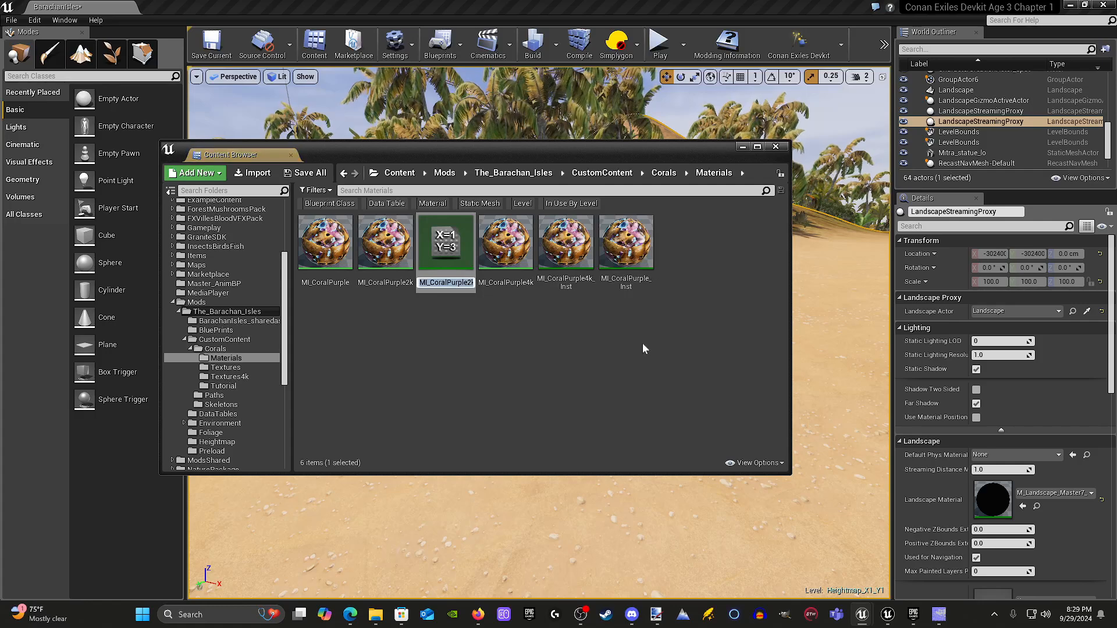
{"action": "key", "text": "Return"}
{"action": "double_click", "coordinate": [430, 277]}
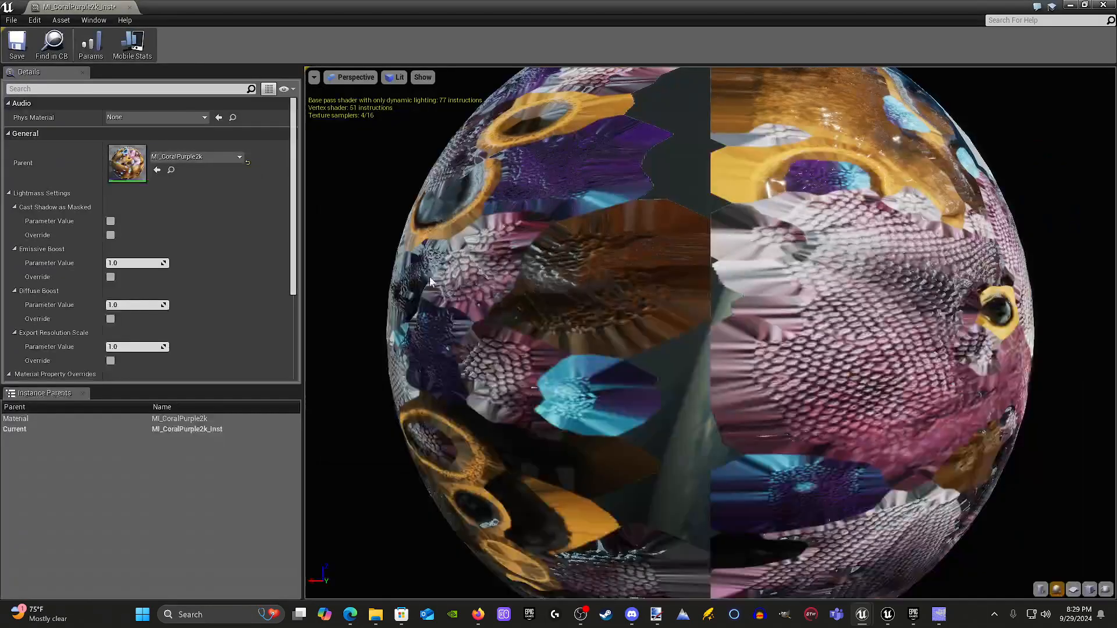
{"action": "left_click", "coordinate": [26, 57]}
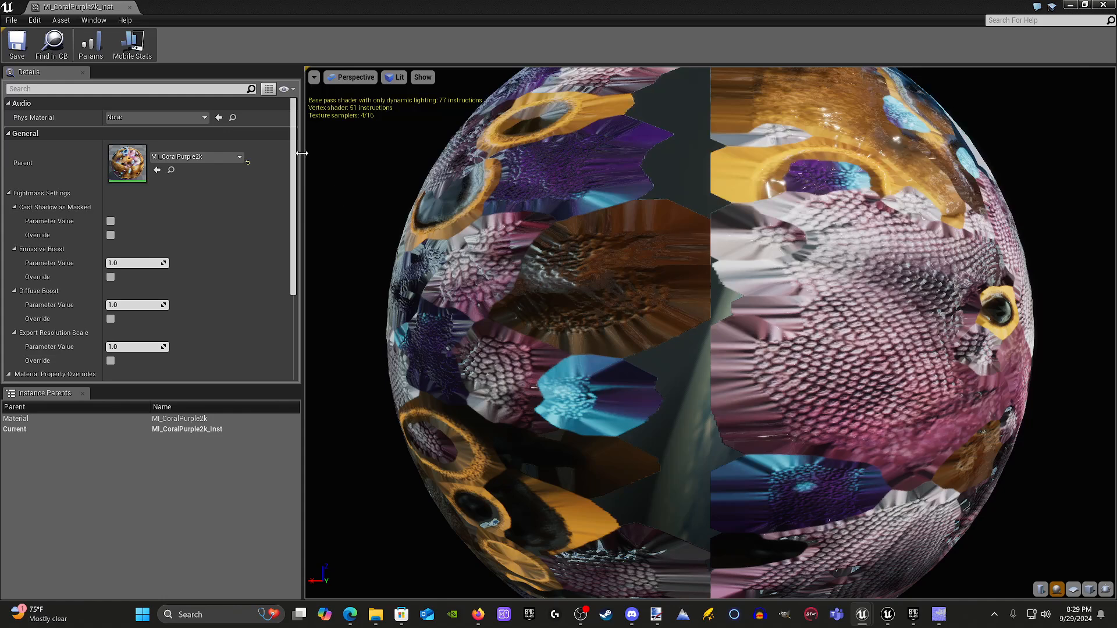
Try raising the instance's Emissive Boost parameter value to about 26.7 and reset it to default.
{"action": "scroll", "coordinate": [110, 345], "scroll_direction": "down", "scroll_amount": 3}
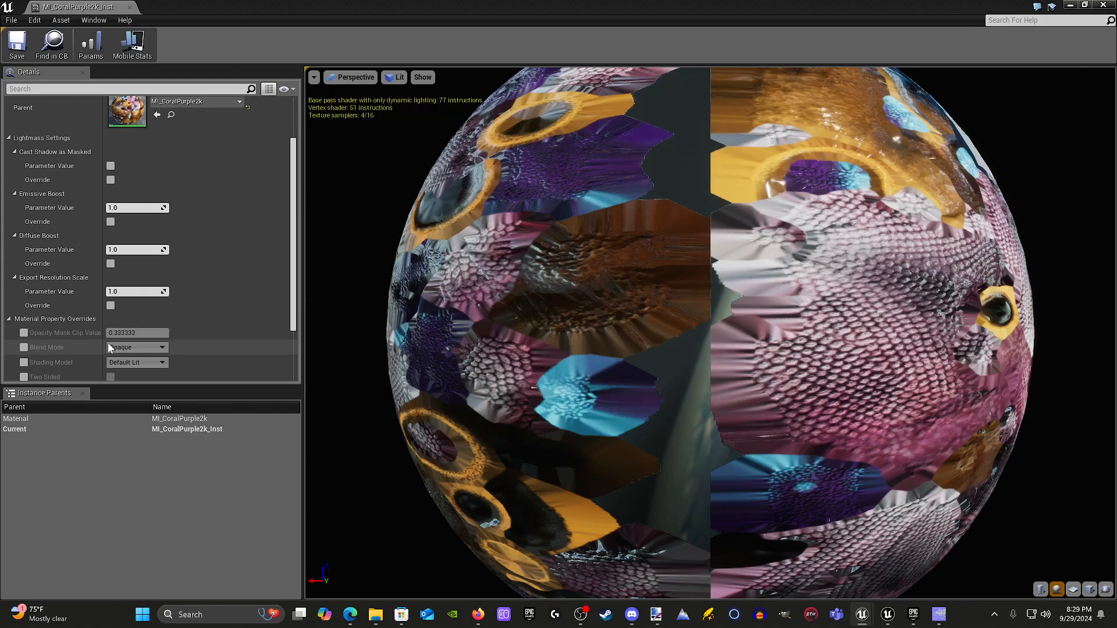
{"action": "scroll", "coordinate": [145, 344], "scroll_direction": "up", "scroll_amount": 3}
{"action": "scroll", "coordinate": [67, 201], "scroll_direction": "down", "scroll_amount": 1}
{"action": "scroll", "coordinate": [71, 217], "scroll_direction": "down", "scroll_amount": 2}
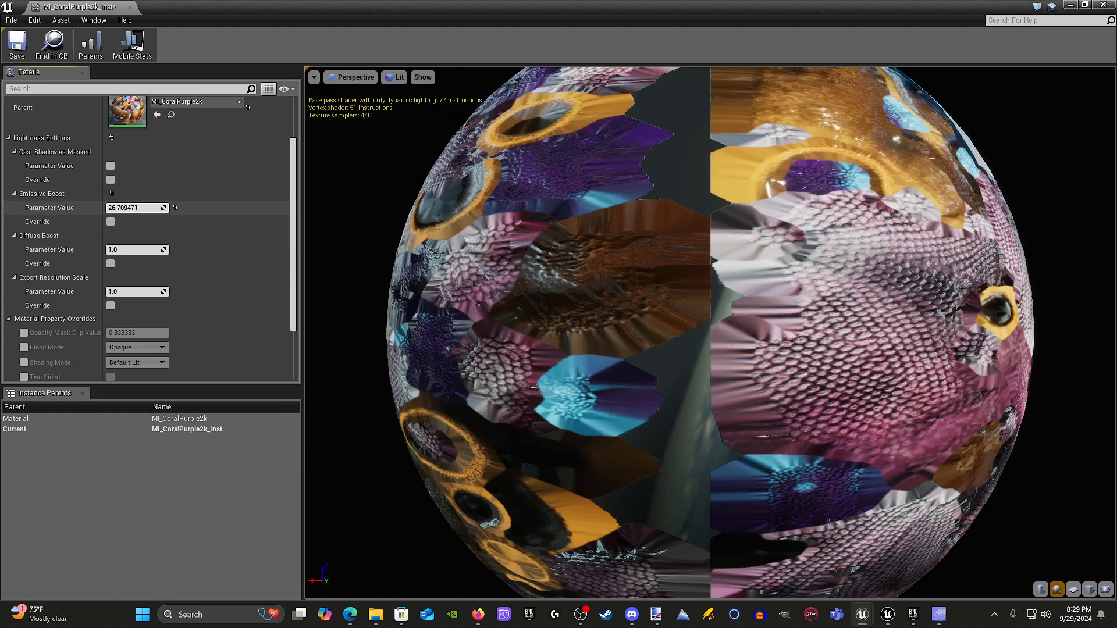
{"action": "left_click_drag", "start_coordinate": [137, 207], "coordinate": [156, 208]}
{"action": "left_click", "coordinate": [175, 208]}
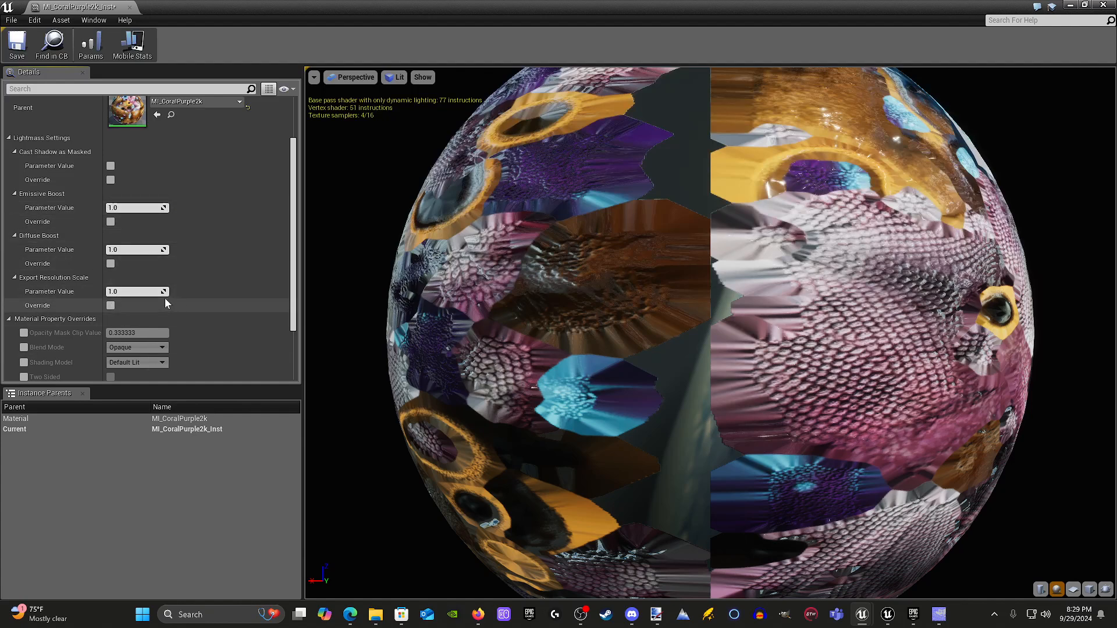
Review the material property overrides and previewing settings of MI_CoralPurple2k_Inst and close its editor.
{"action": "scroll", "coordinate": [169, 298], "scroll_direction": "down", "scroll_amount": 3}
{"action": "scroll", "coordinate": [272, 309], "scroll_direction": "up", "scroll_amount": 3}
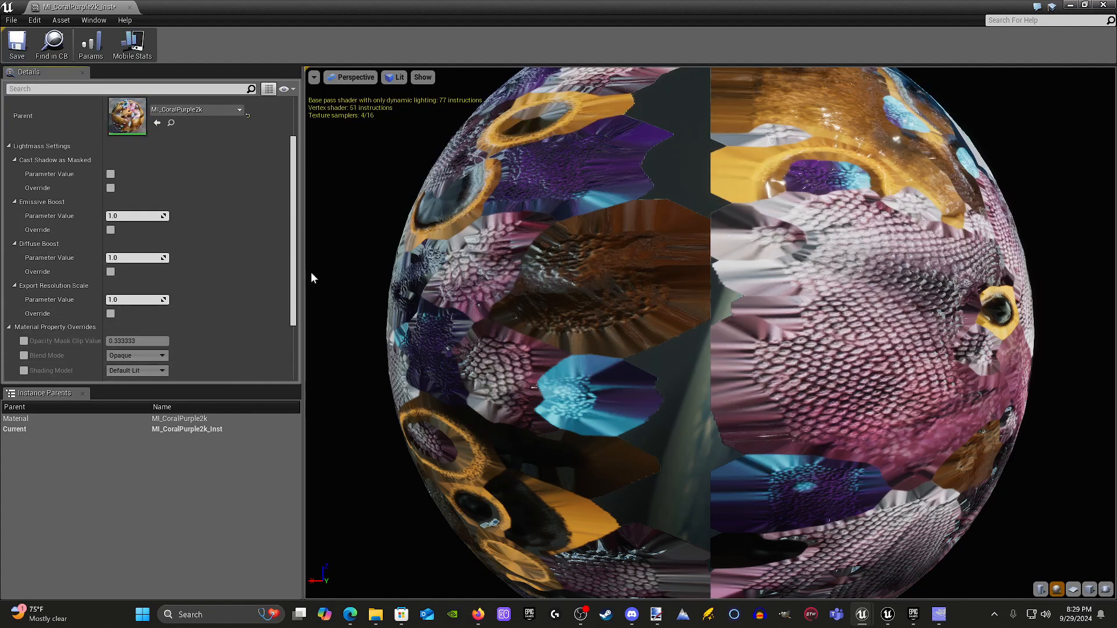
{"action": "scroll", "coordinate": [274, 288], "scroll_direction": "down", "scroll_amount": 2}
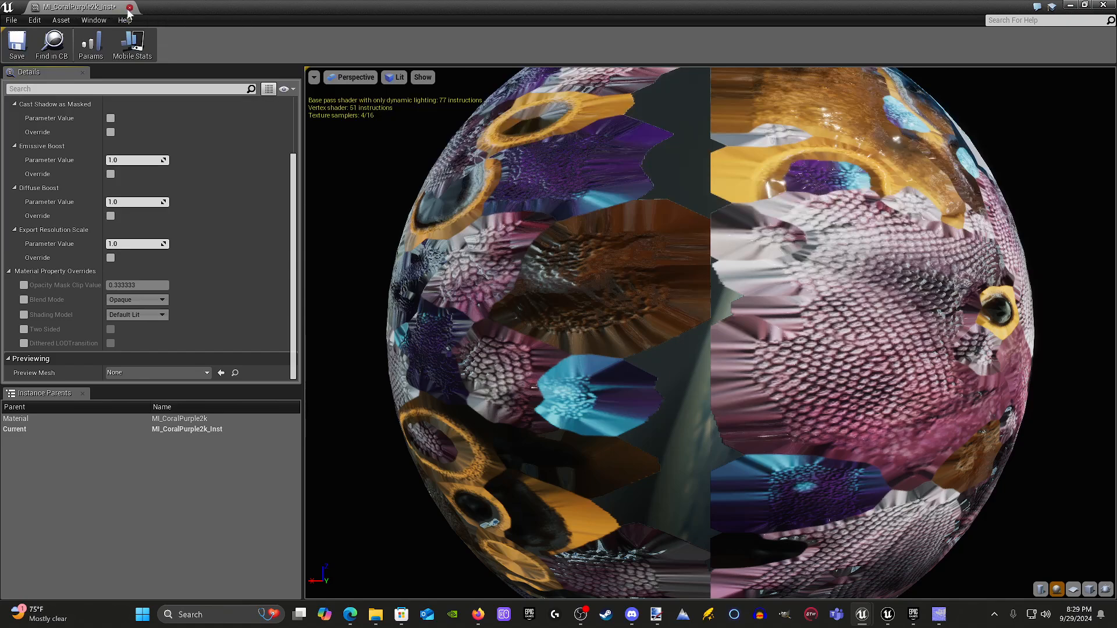
{"action": "left_click", "coordinate": [129, 8]}
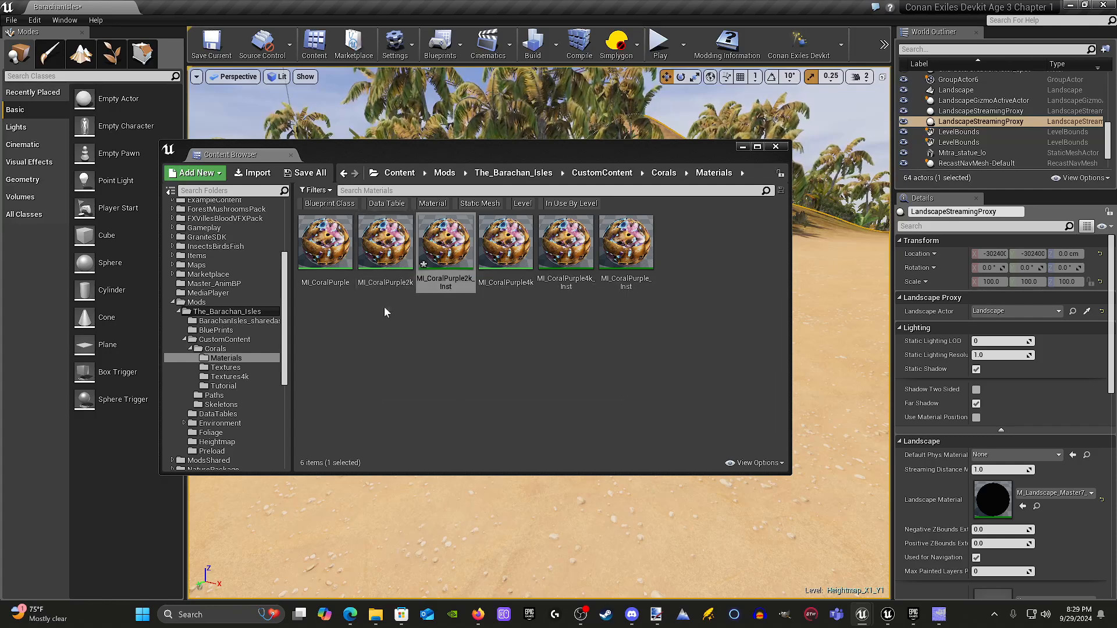
Compare the base coral materials with their 2k, 4k and standard material instances in the Materials folder.
{"action": "left_click", "coordinate": [507, 326]}
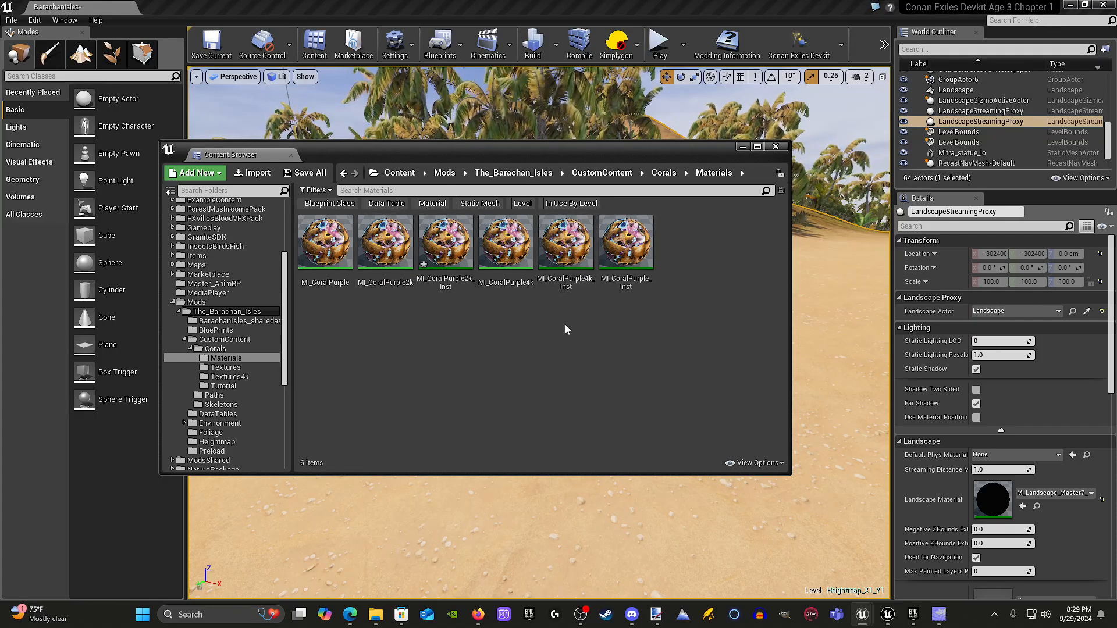
{"action": "left_click", "coordinate": [491, 234]}
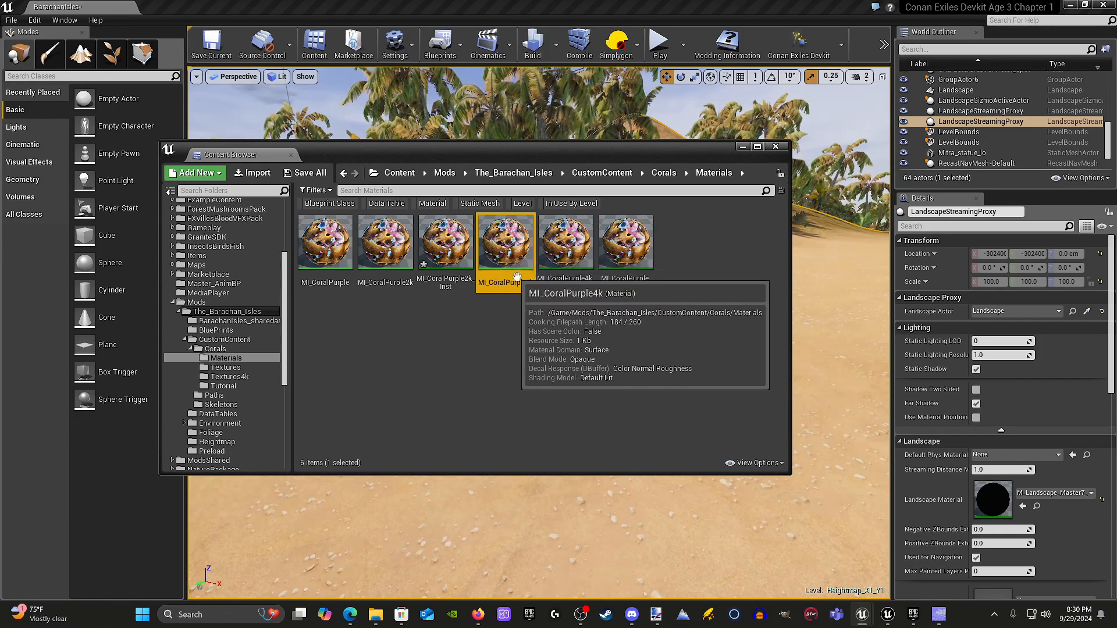
{"action": "left_click", "coordinate": [643, 263]}
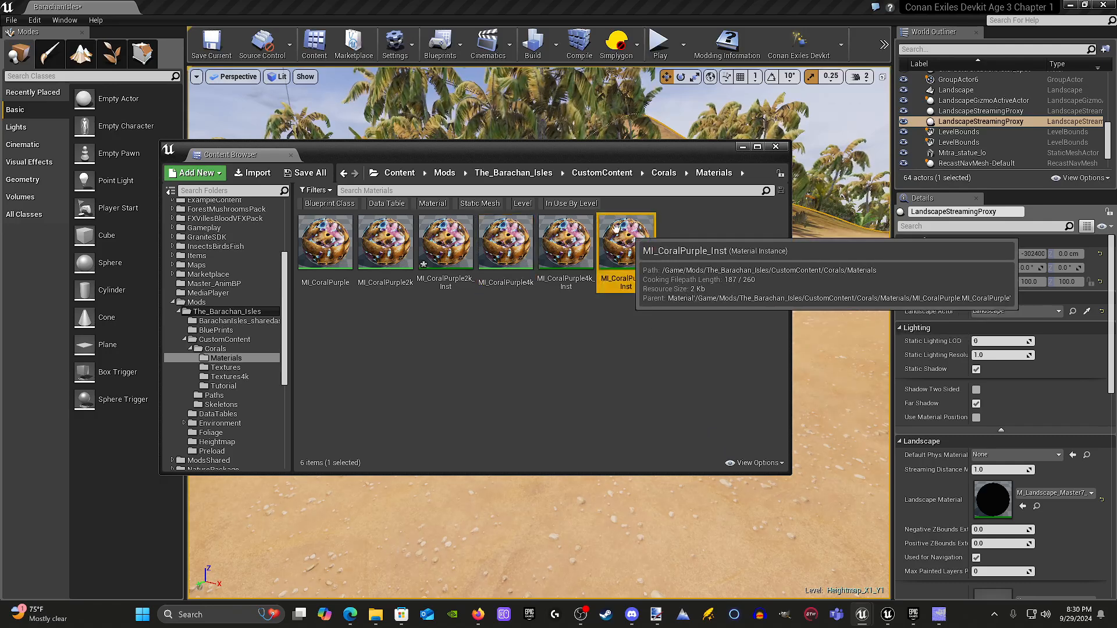
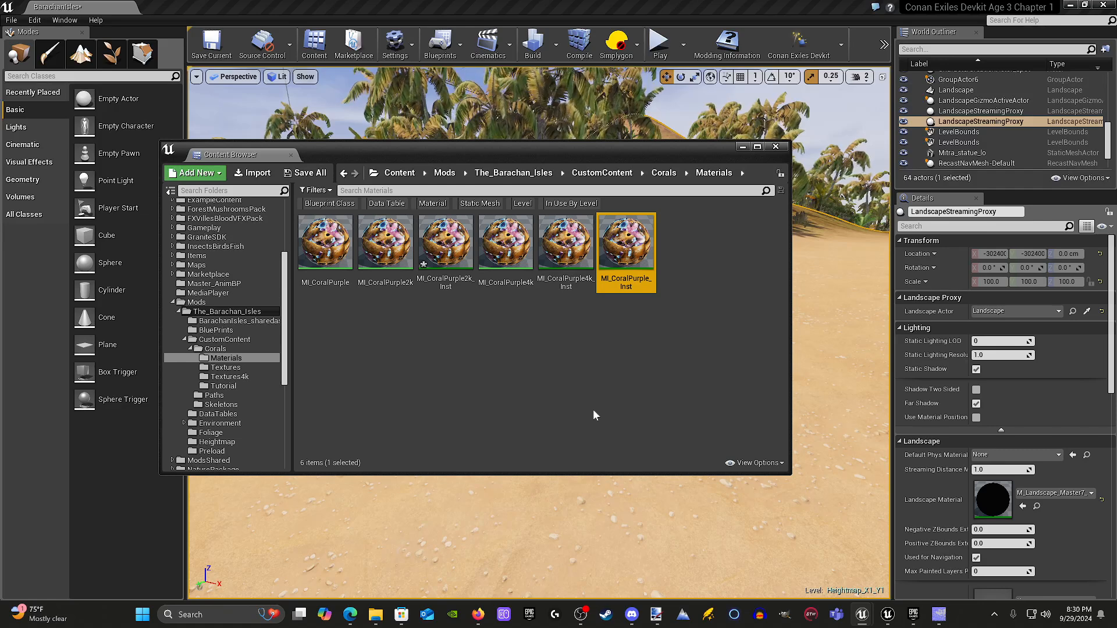
{"action": "left_click", "coordinate": [506, 241]}
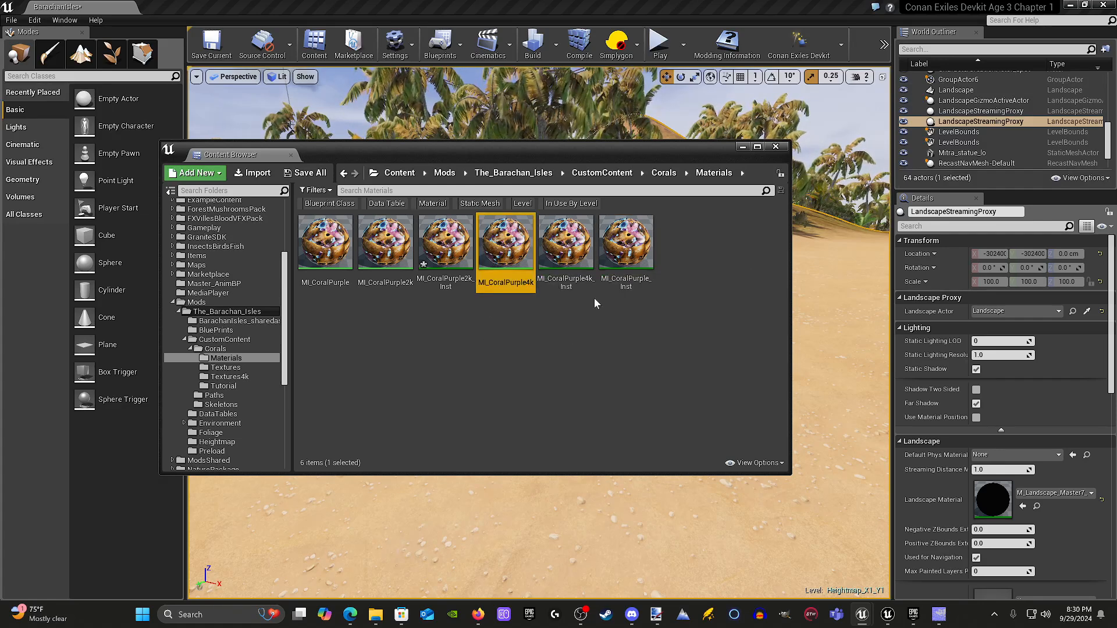
{"action": "left_click", "coordinate": [566, 244]}
{"action": "left_click", "coordinate": [385, 261]}
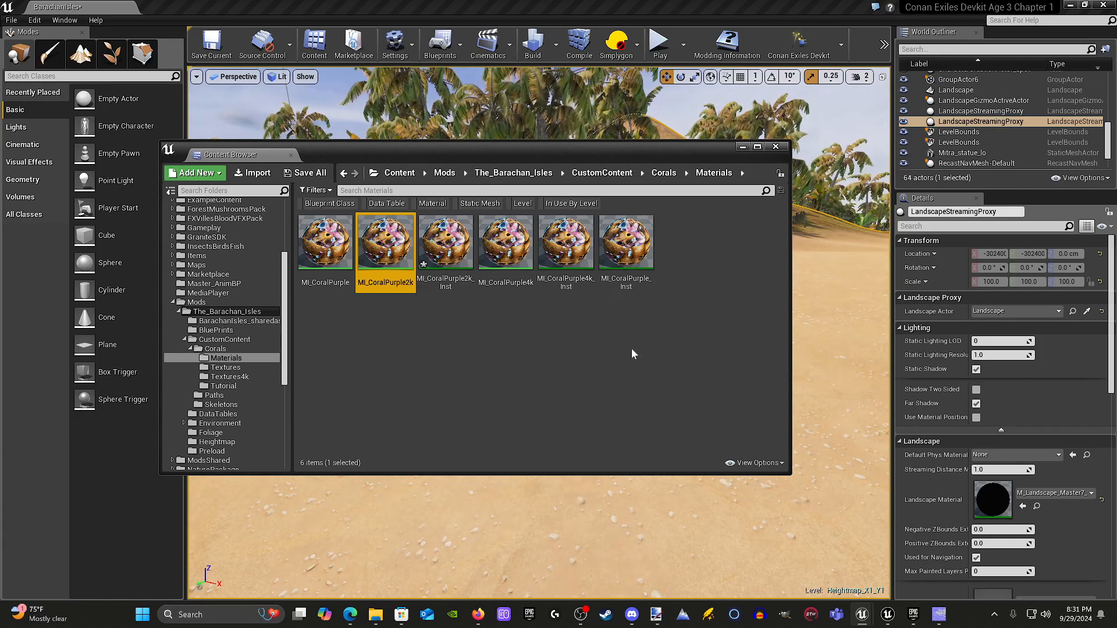
{"action": "left_click", "coordinate": [639, 255]}
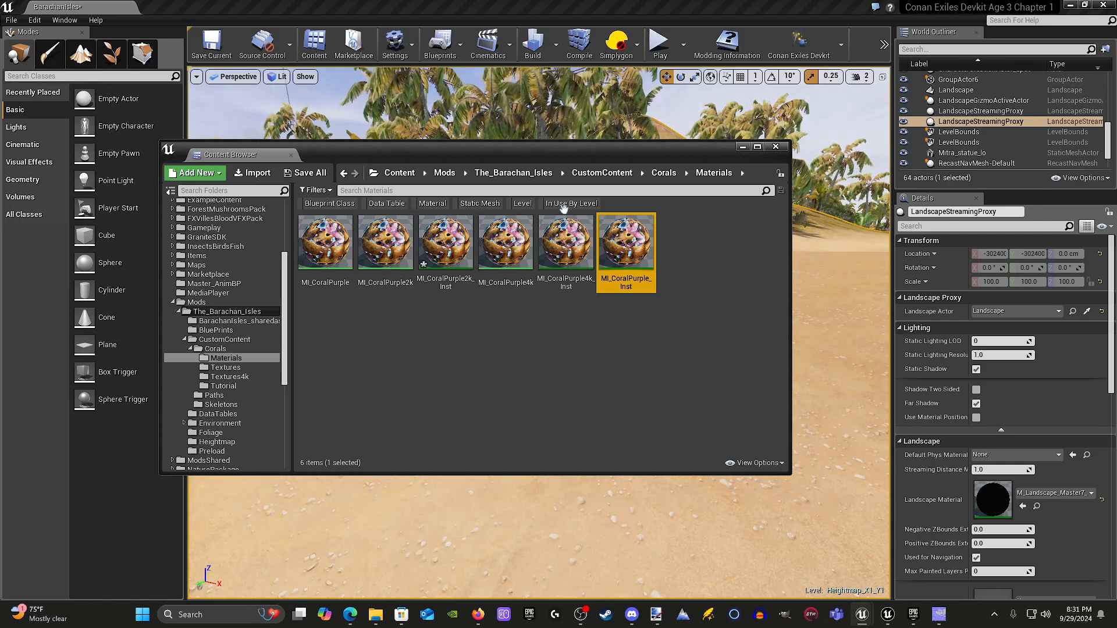
Narrow the Content Browser window and move it to uncover more of the beach in the viewport.
{"action": "left_click_drag", "start_coordinate": [790, 287], "coordinate": [560, 286]}
{"action": "left_click_drag", "start_coordinate": [427, 151], "coordinate": [513, 135]}
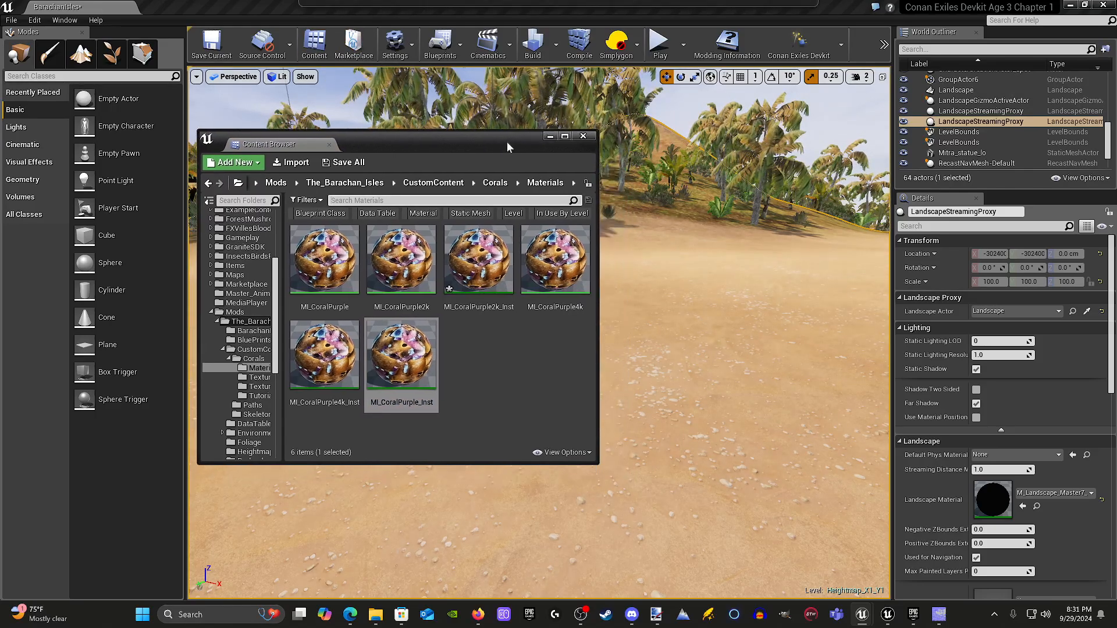
Browse to the base game's Meshes folder under Environment/Buildings in the Content Browser.
{"action": "scroll", "coordinate": [263, 264], "scroll_direction": "up", "scroll_amount": 5}
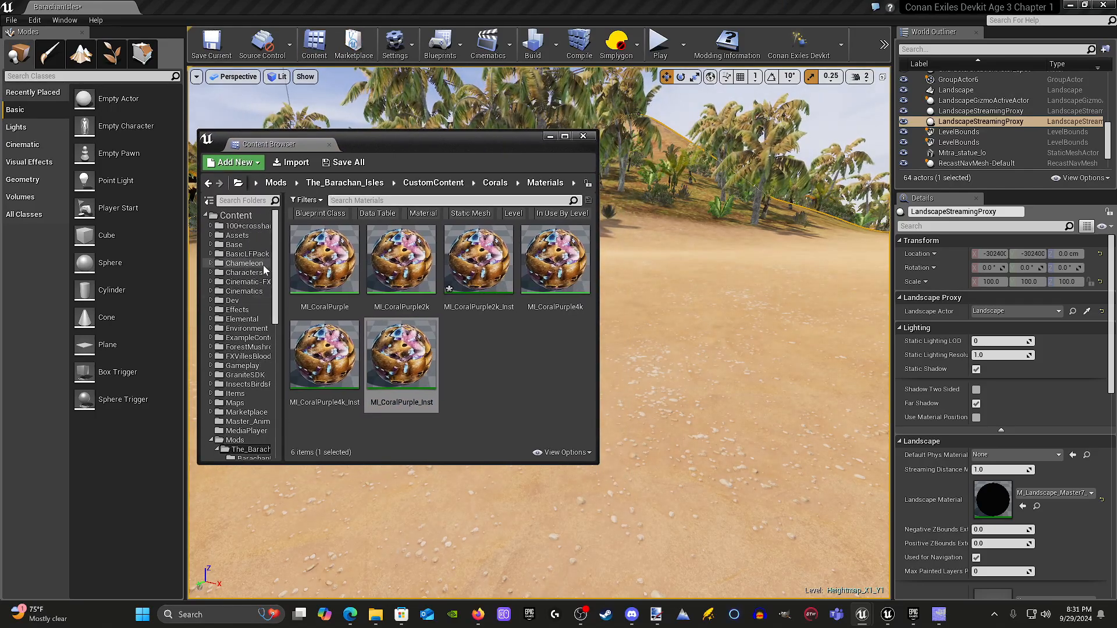
{"action": "left_click", "coordinate": [247, 328]}
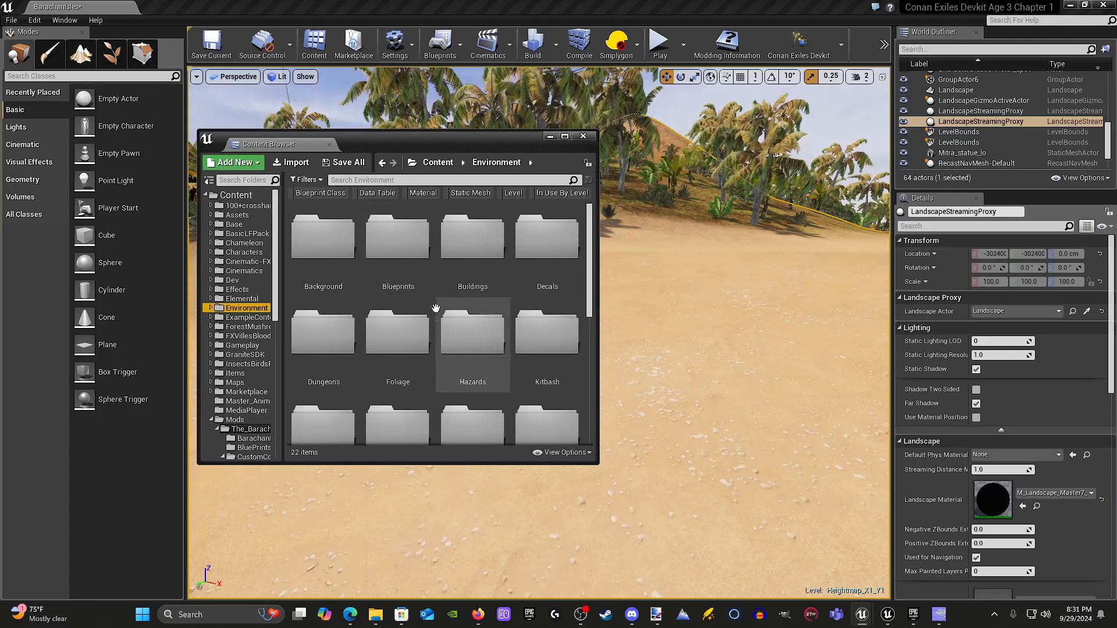
{"action": "scroll", "coordinate": [471, 332], "scroll_direction": "down", "scroll_amount": 1}
{"action": "scroll", "coordinate": [459, 340], "scroll_direction": "up", "scroll_amount": 1}
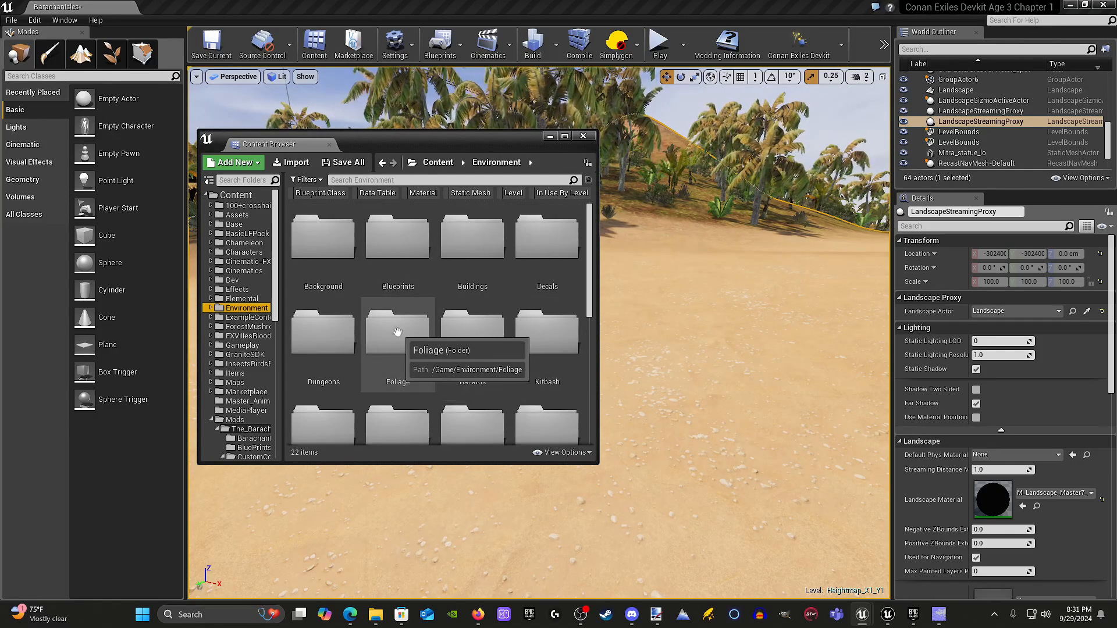
{"action": "double_click", "coordinate": [464, 241]}
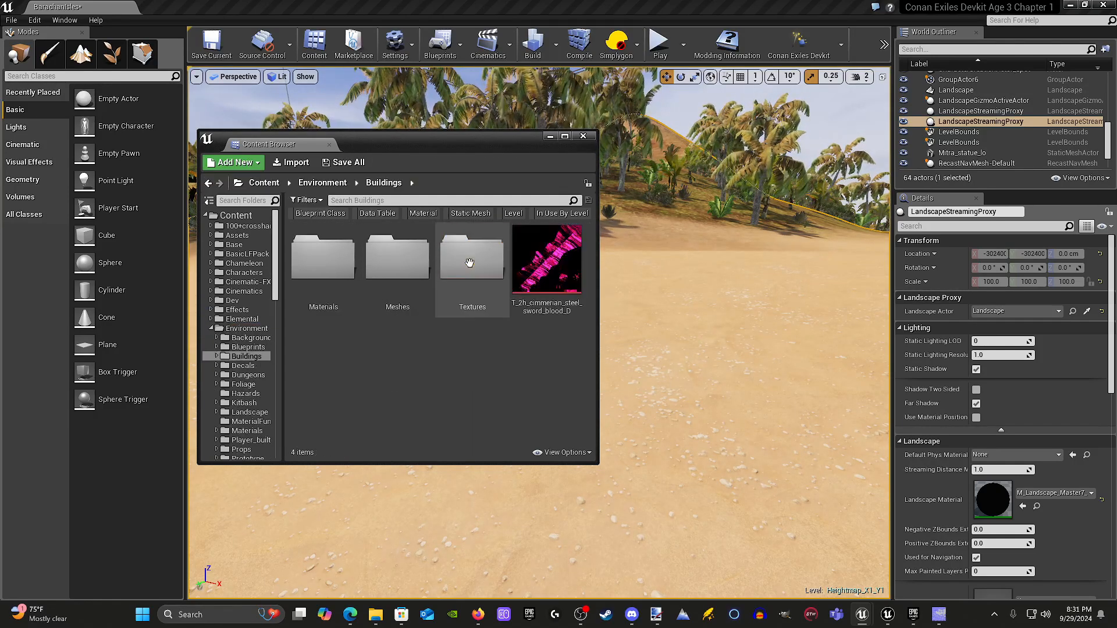
{"action": "double_click", "coordinate": [394, 251]}
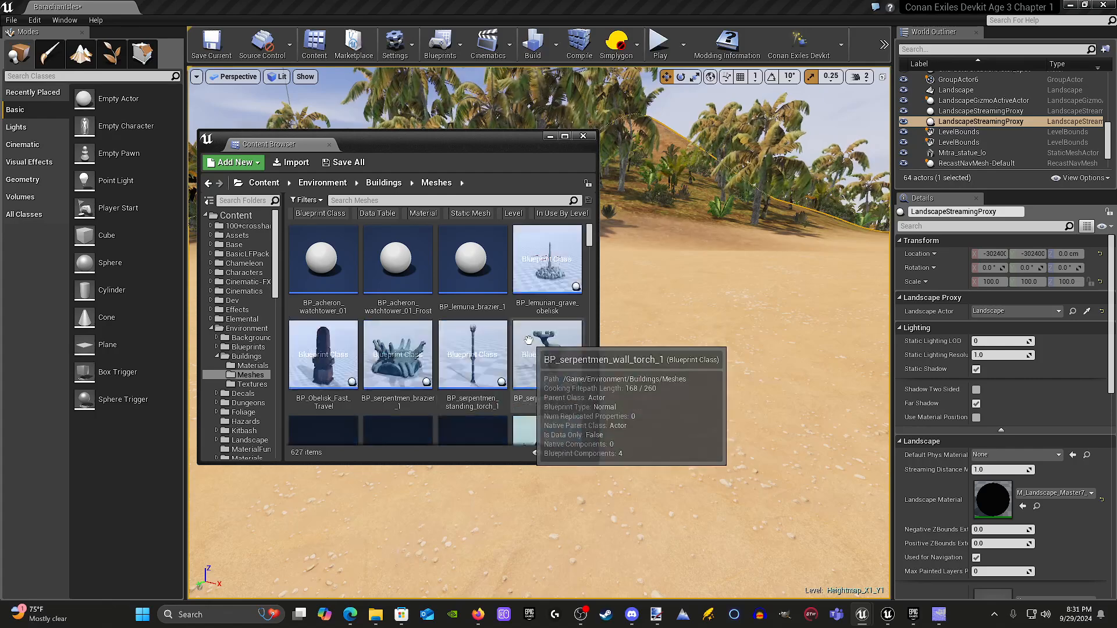
Place the SM_acheron_deco_02 mesh on the beach and move the Content Browser aside to view the block.
{"action": "scroll", "coordinate": [555, 308], "scroll_direction": "down", "scroll_amount": 3}
{"action": "left_click_drag", "start_coordinate": [559, 300], "coordinate": [661, 341]}
{"action": "key", "text": "s"}
{"action": "right_click_drag", "start_coordinate": [661, 342], "coordinate": [692, 401]}
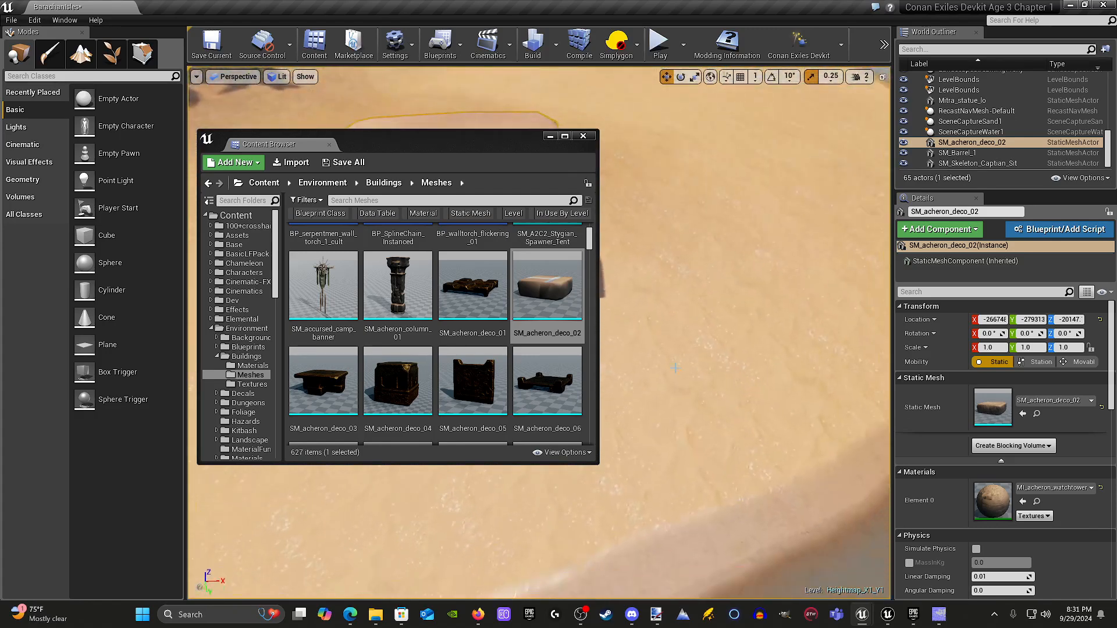
{"action": "left_click_drag", "start_coordinate": [464, 139], "coordinate": [327, 121]}
{"action": "right_click_drag", "start_coordinate": [498, 196], "coordinate": [451, 142]}
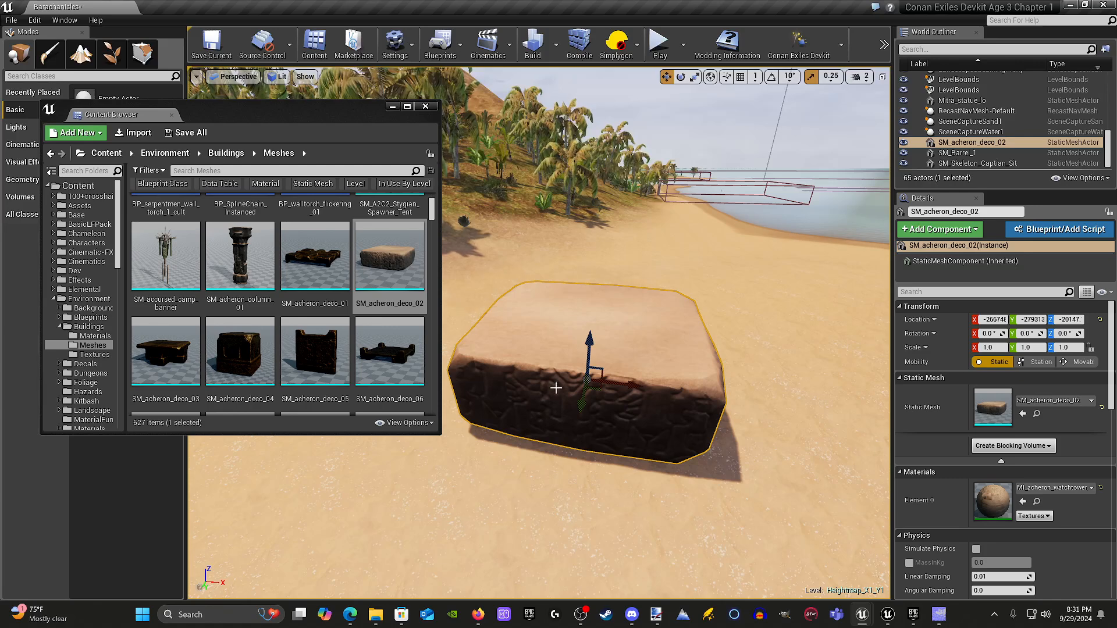
Place a second SM_acheron_deco_02 block on the sand beside the first one for comparison.
{"action": "right_click_drag", "start_coordinate": [632, 329], "coordinate": [671, 348]}
{"action": "key", "text": "a"}
{"action": "left_click_drag", "start_coordinate": [390, 266], "coordinate": [783, 340]}
{"action": "right_click_drag", "start_coordinate": [783, 339], "coordinate": [783, 314]}
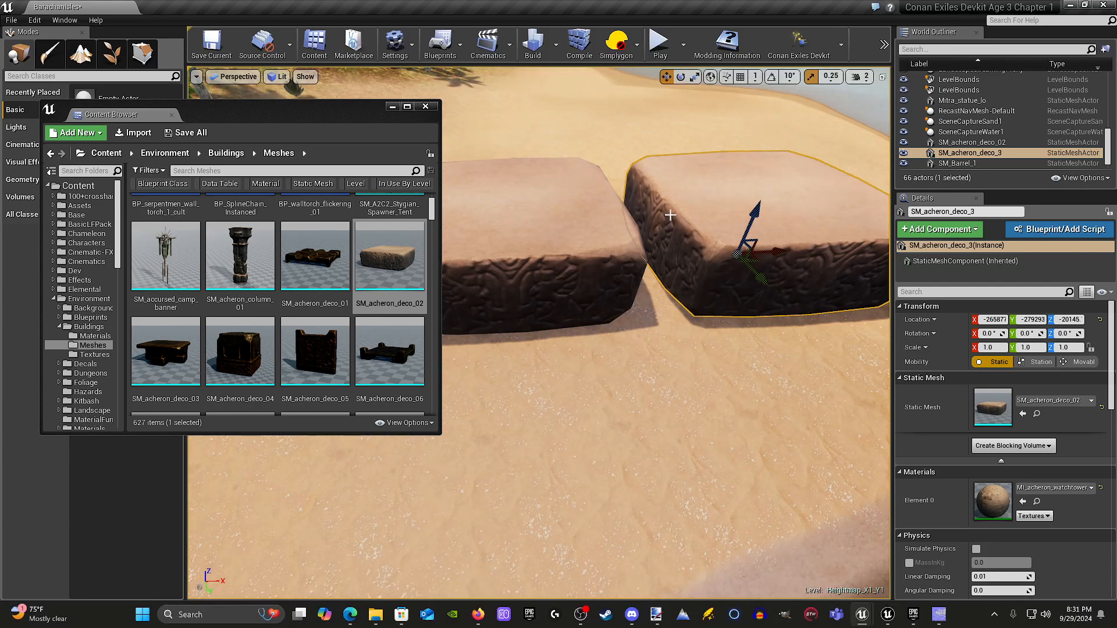
{"action": "right_click_drag", "start_coordinate": [671, 215], "coordinate": [657, 213]}
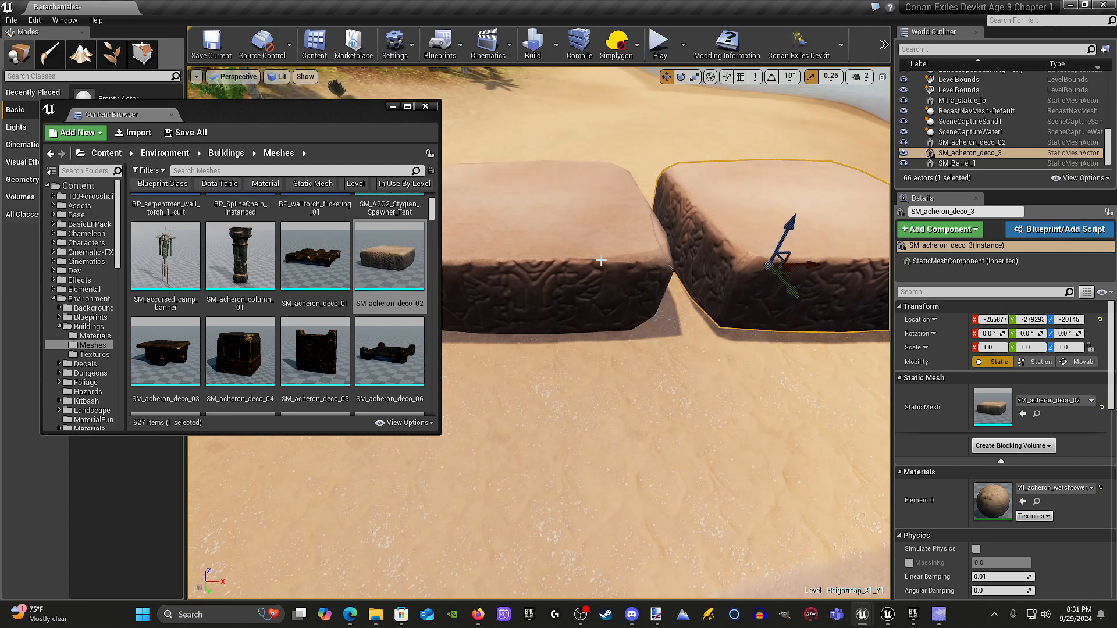
Locate the second block's Element 0 material in the Content Browser, enlarge the browser window and minimize it.
{"action": "left_click", "coordinate": [1036, 502]}
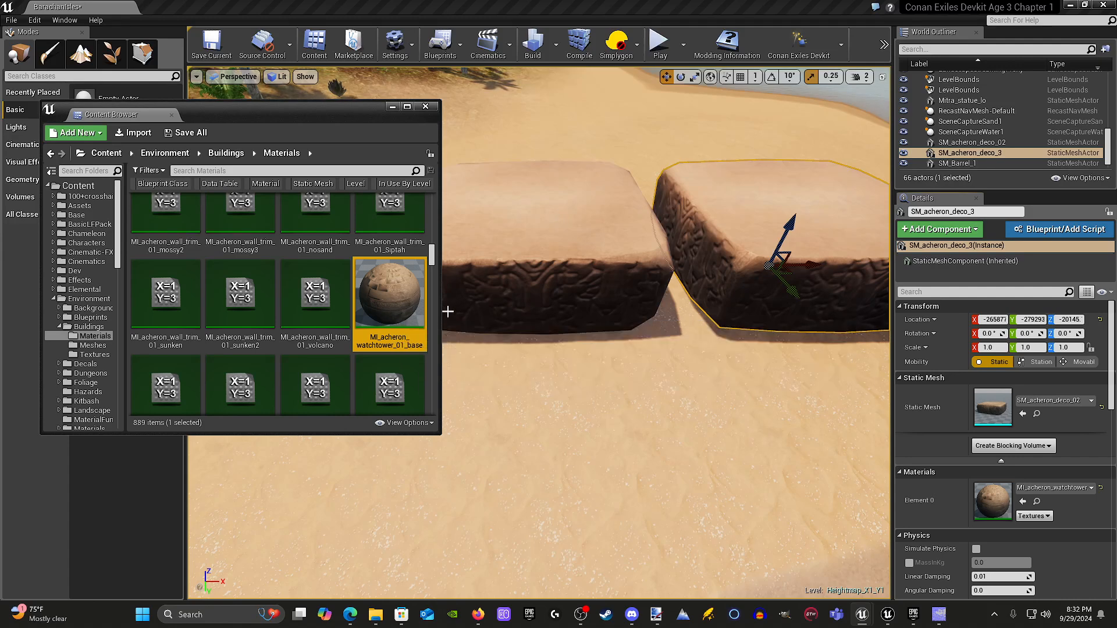
{"action": "left_click_drag", "start_coordinate": [297, 116], "coordinate": [515, 113]}
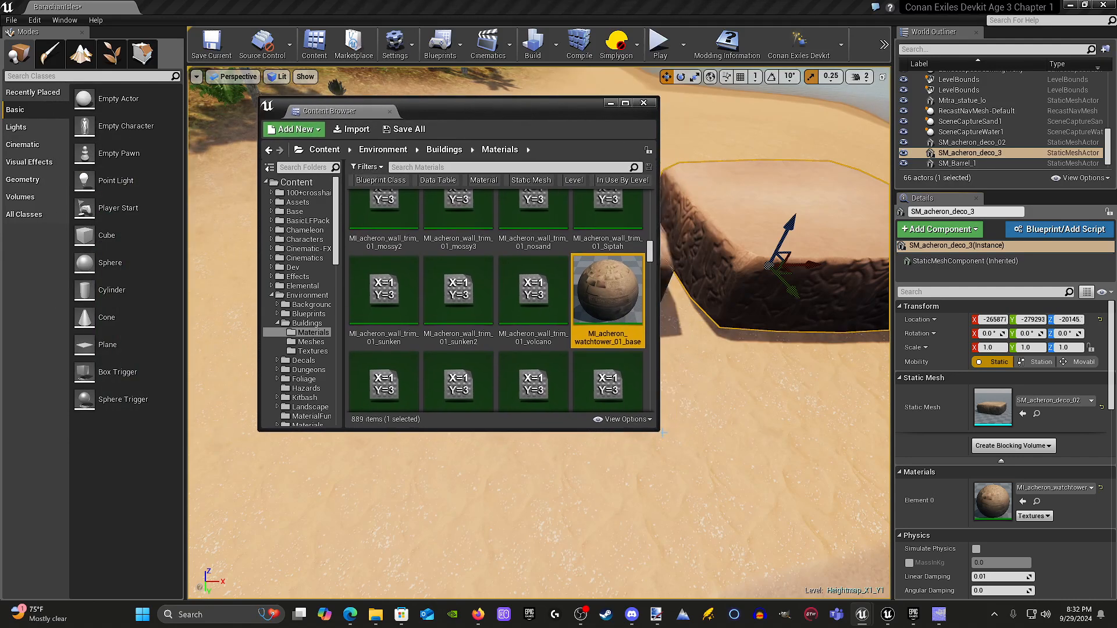
{"action": "left_click_drag", "start_coordinate": [656, 429], "coordinate": [870, 488]}
{"action": "left_click", "coordinate": [822, 104]}
Delete both SM_acheron_deco_02 blocks from the beach.
{"action": "mouse_move", "coordinate": [481, 428]}
{"action": "right_mouse_down"}
{"action": "mouse_move", "coordinate": [498, 369]}
{"action": "mouse_move", "coordinate": [481, 429]}
{"action": "right_mouse_up"}
{"action": "left_click", "coordinate": [481, 429]}
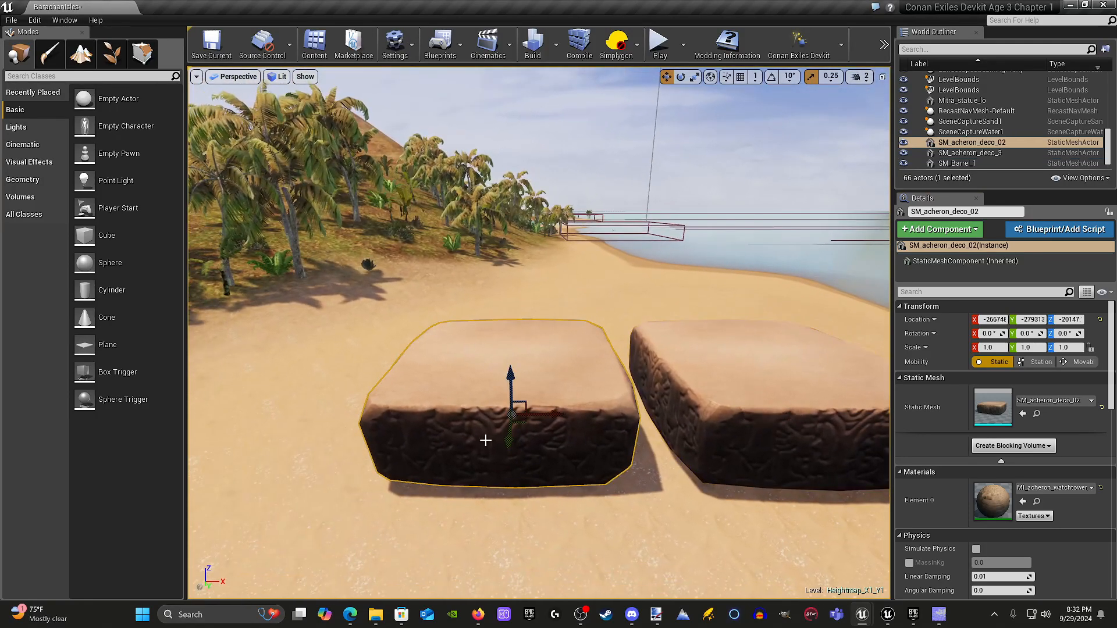
{"action": "key", "text": "Delete"}
{"action": "left_click", "coordinate": [692, 413]}
{"action": "key", "text": "Delete"}
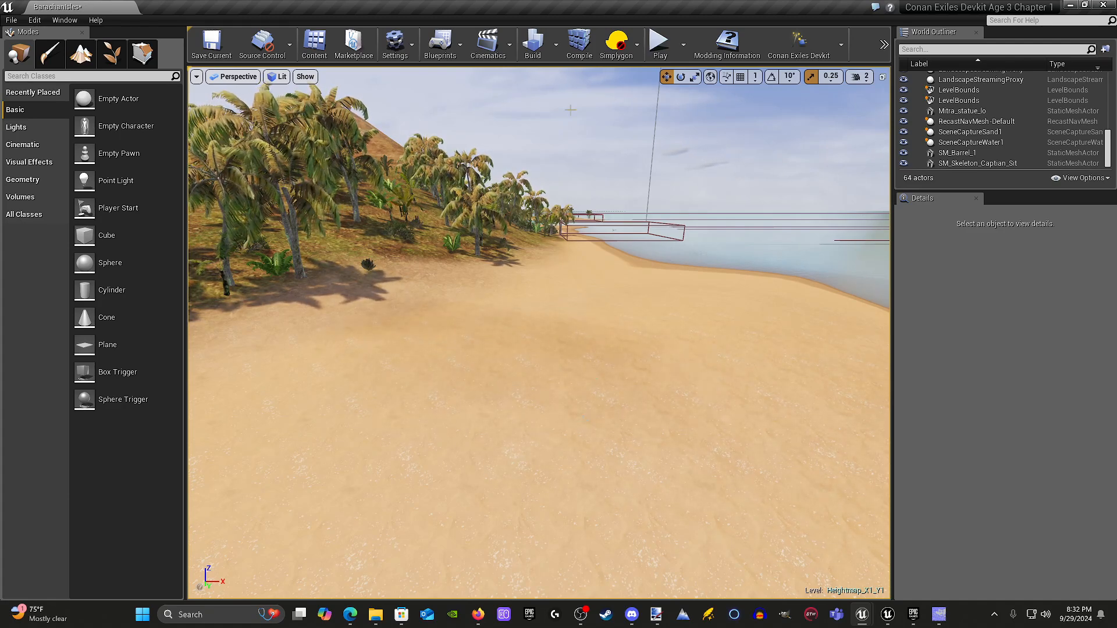
Open MI_CoralPurple from the mod's Corals/Materials folder, review its texture node graph and close it.
{"action": "left_click", "coordinate": [314, 43]}
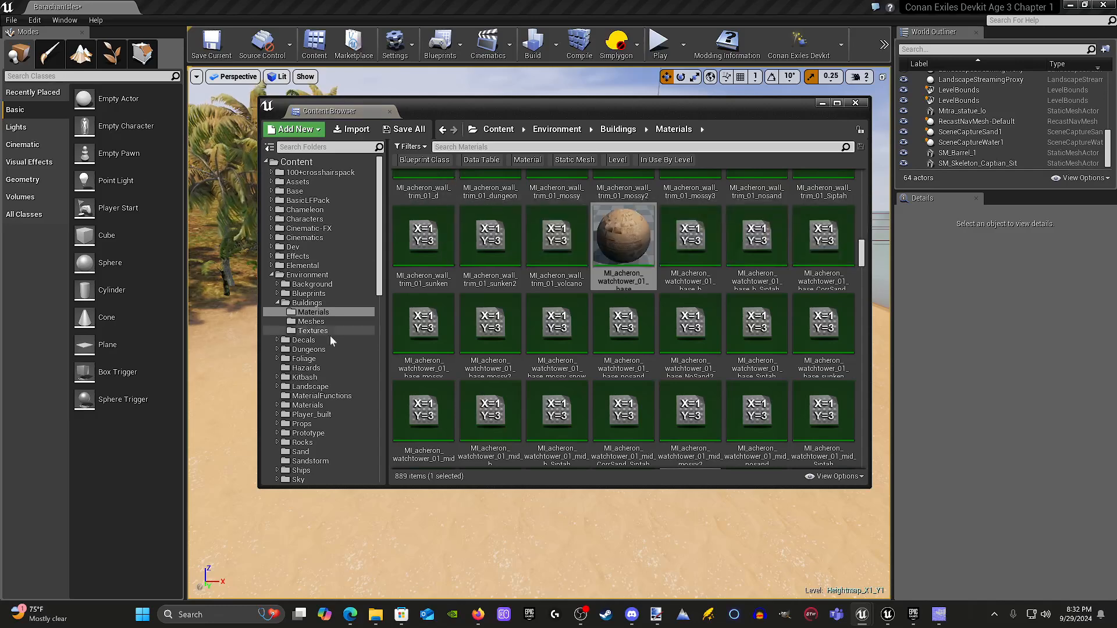
{"action": "scroll", "coordinate": [328, 396], "scroll_direction": "down", "scroll_amount": 8}
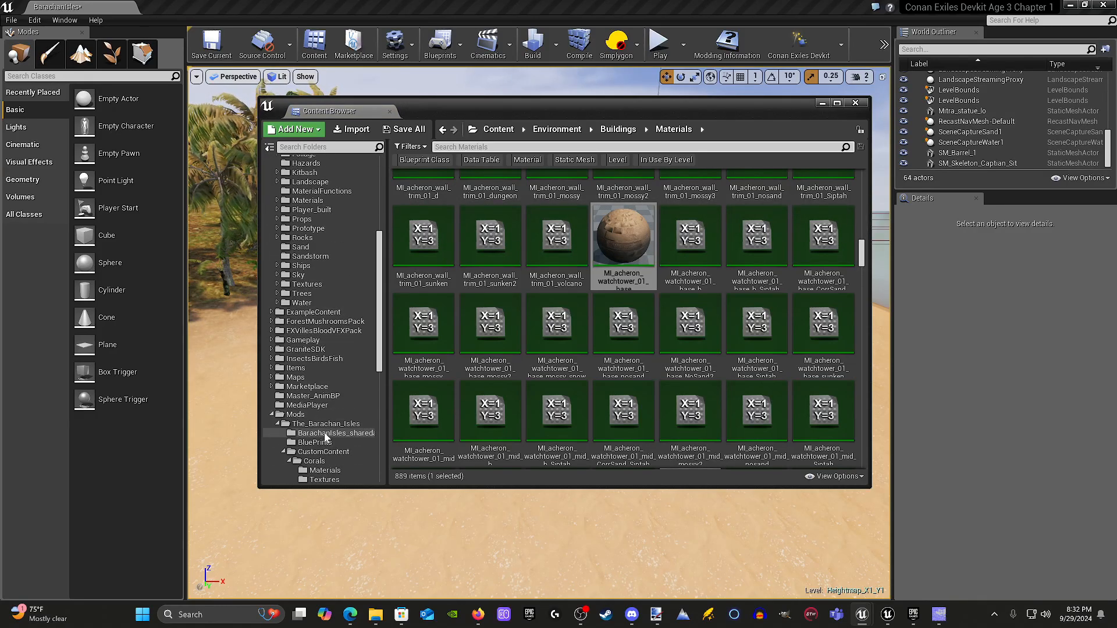
{"action": "left_click", "coordinate": [333, 462]}
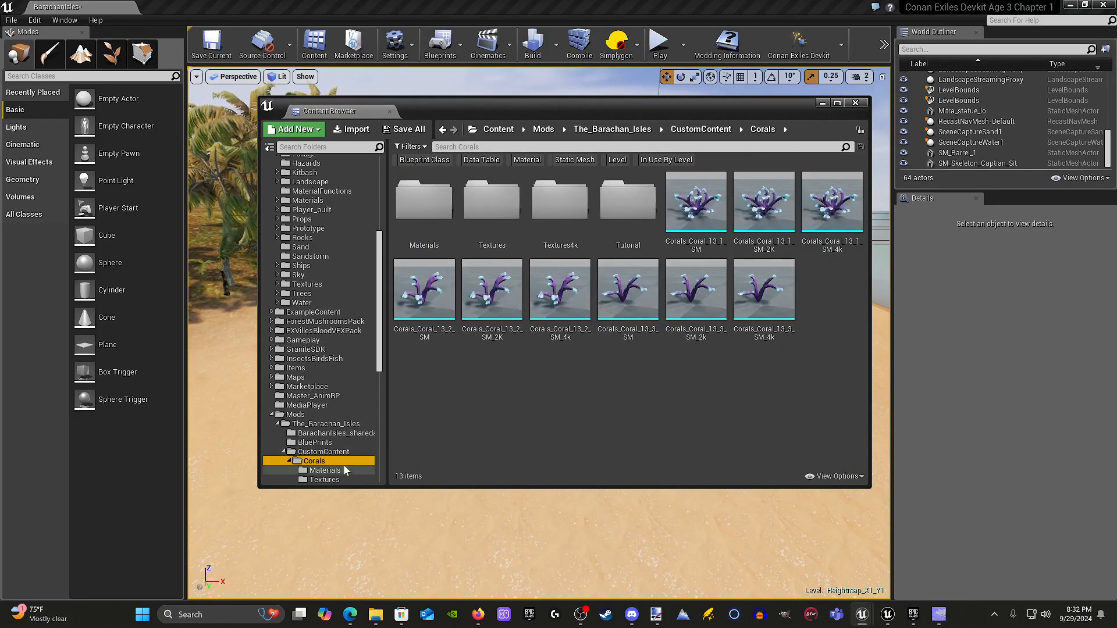
{"action": "double_click", "coordinate": [431, 210]}
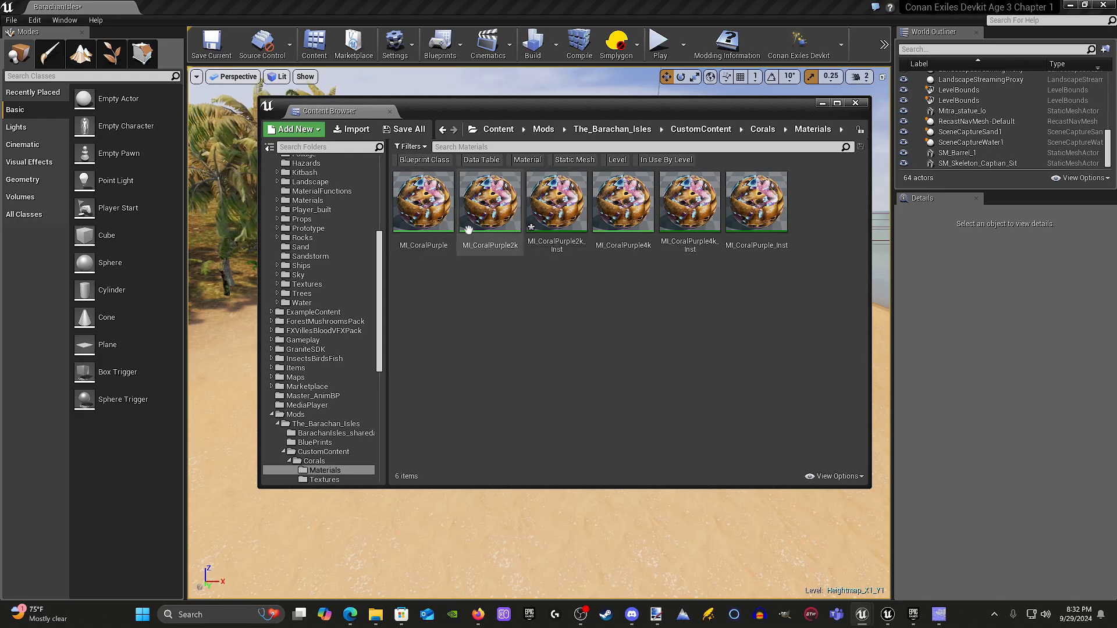
{"action": "double_click", "coordinate": [436, 212]}
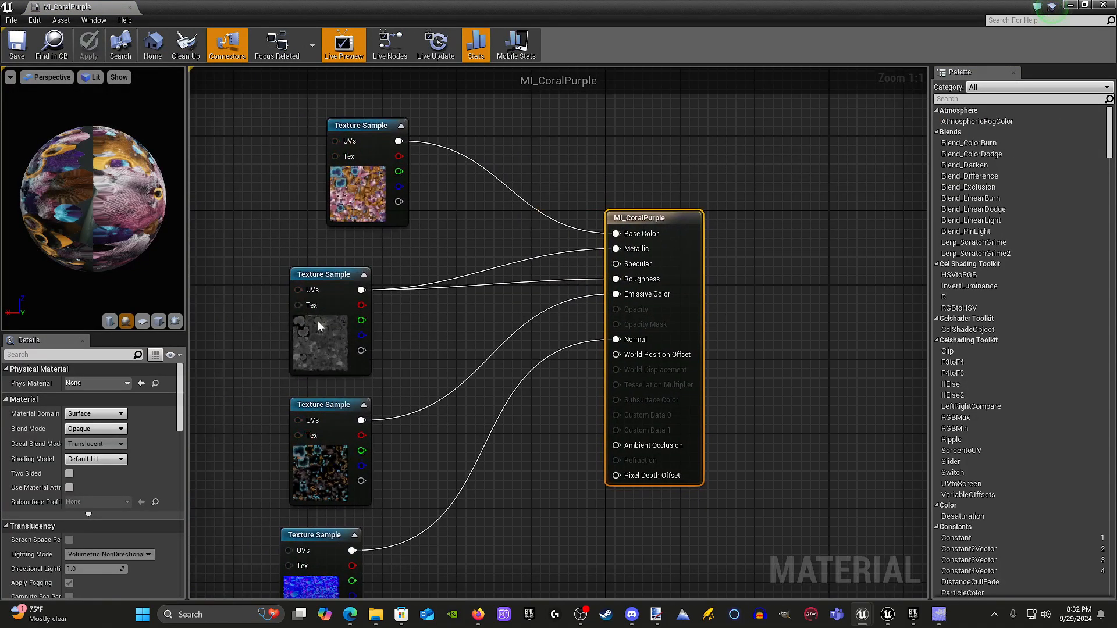
{"action": "left_click", "coordinate": [130, 7]}
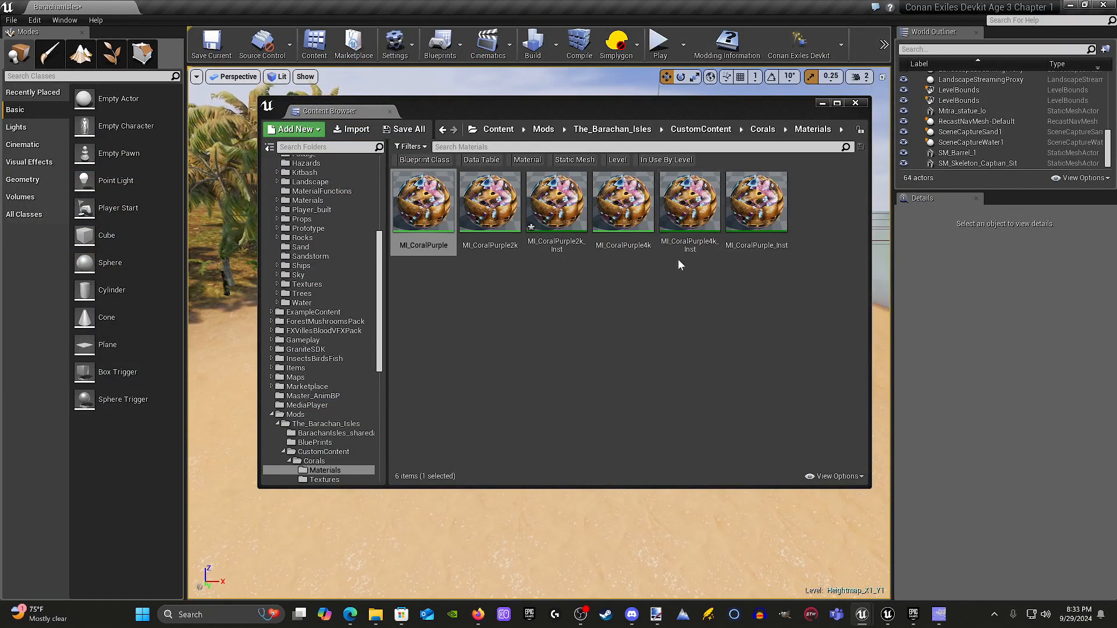
Open the MI_CoralPurple_Inst material instance, rotate its preview sphere to inspect it, and close the editor.
{"action": "double_click", "coordinate": [751, 209]}
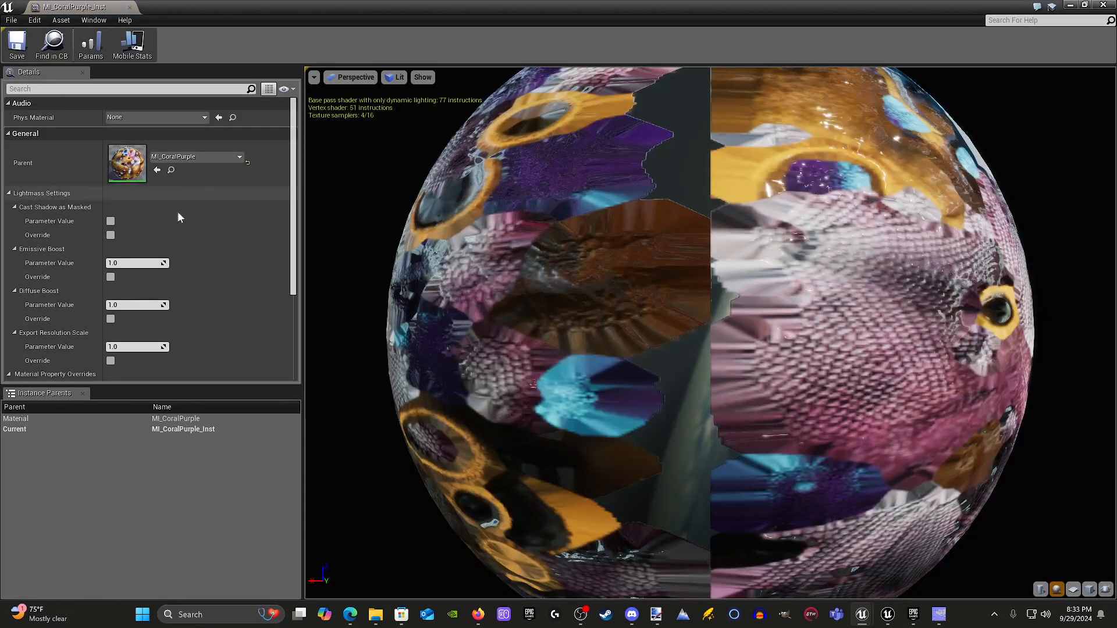
{"action": "left_click_drag", "start_coordinate": [1025, 203], "coordinate": [815, 203]}
{"action": "left_click_drag", "start_coordinate": [689, 262], "coordinate": [682, 600]}
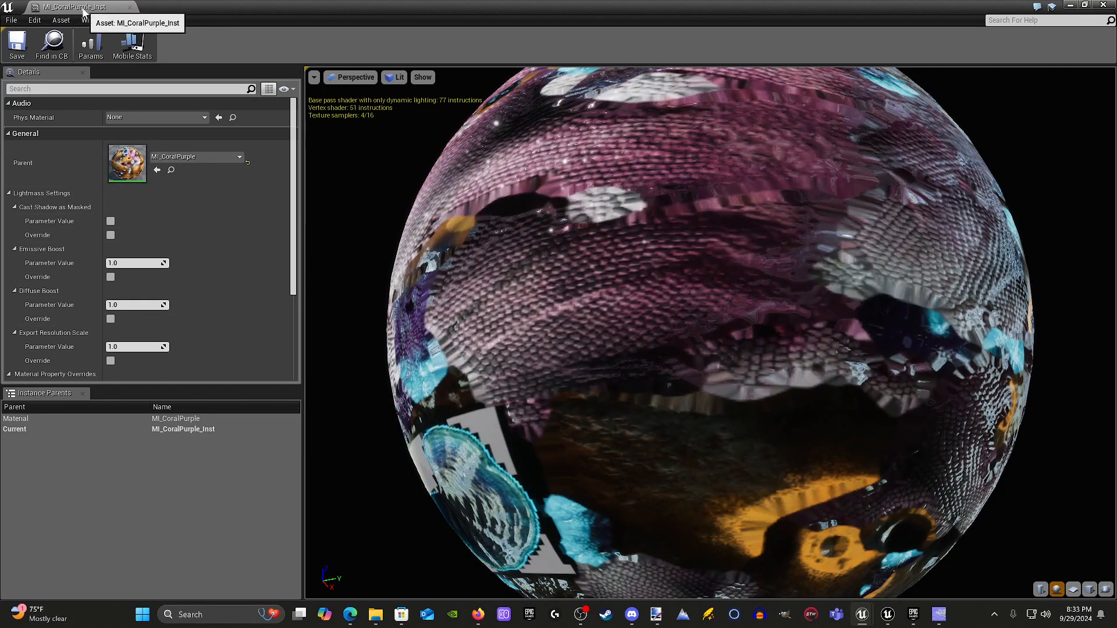
{"action": "left_click", "coordinate": [130, 8]}
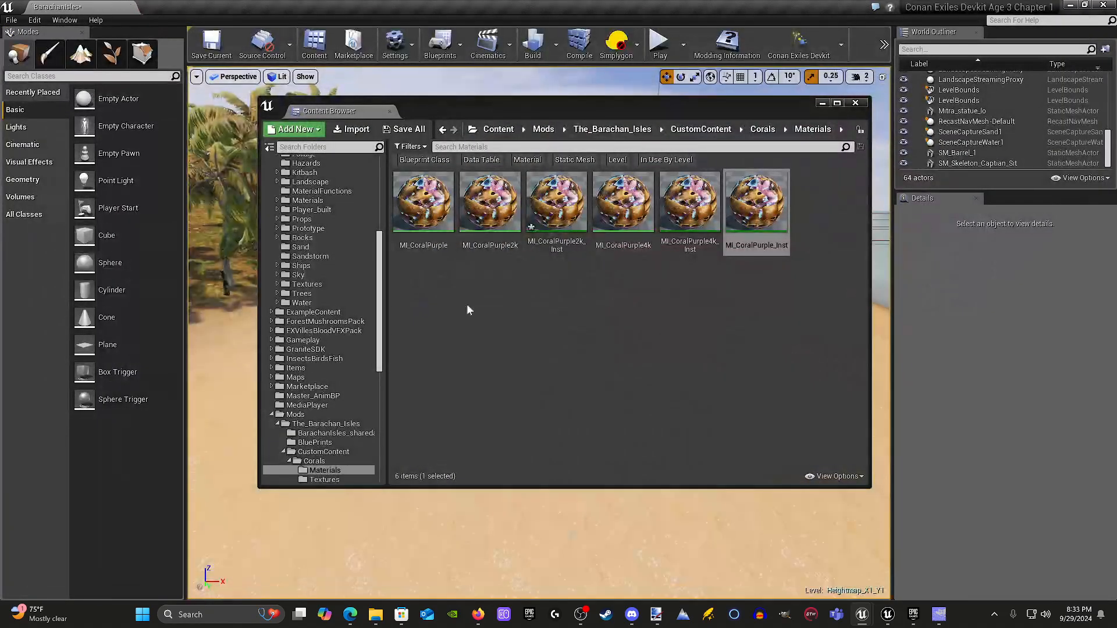
Open the Corals_Coral_13_1_SM mesh from the mod's Corals folder and inspect the coral and its material slot.
{"action": "left_click_drag", "start_coordinate": [706, 110], "coordinate": [541, 124]}
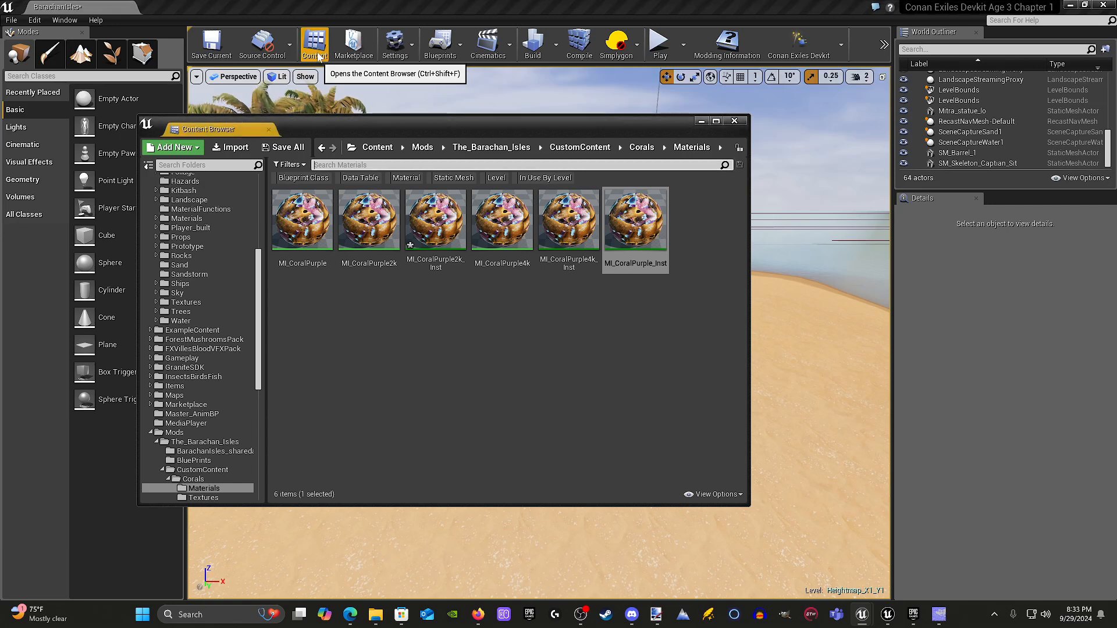
{"action": "left_click_drag", "start_coordinate": [418, 132], "coordinate": [513, 123]}
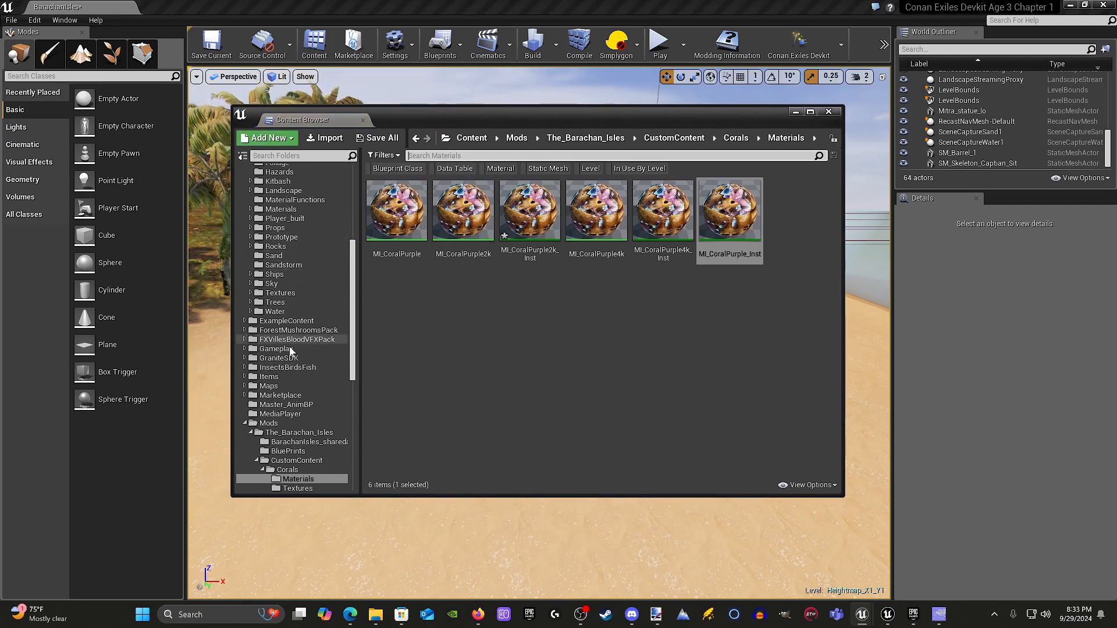
{"action": "scroll", "coordinate": [291, 415], "scroll_direction": "down", "scroll_amount": 1}
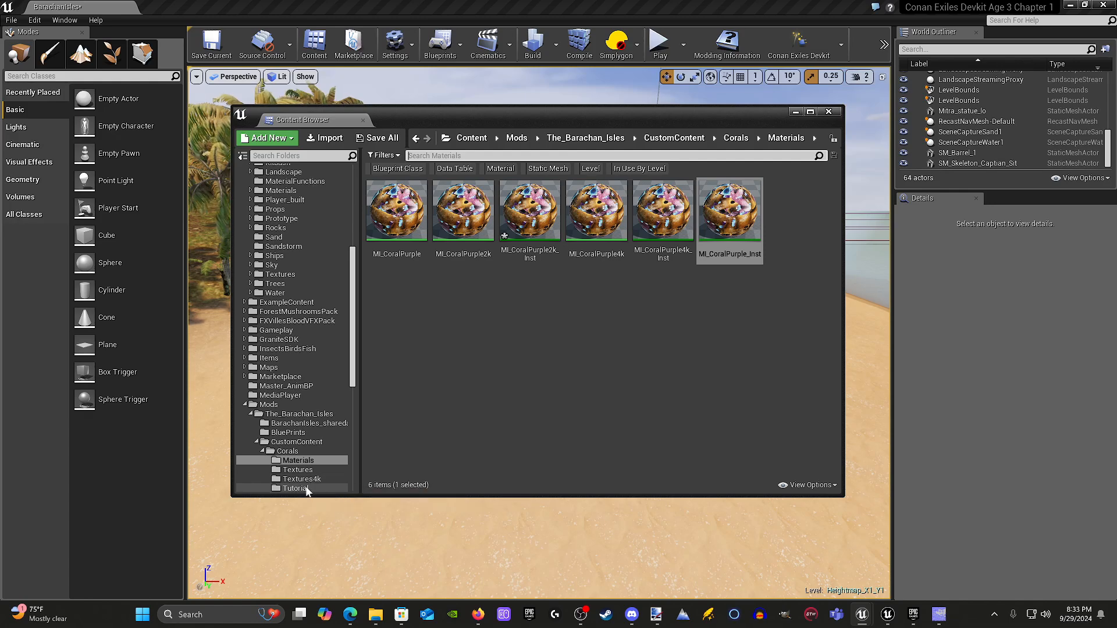
{"action": "scroll", "coordinate": [312, 473], "scroll_direction": "up", "scroll_amount": 1}
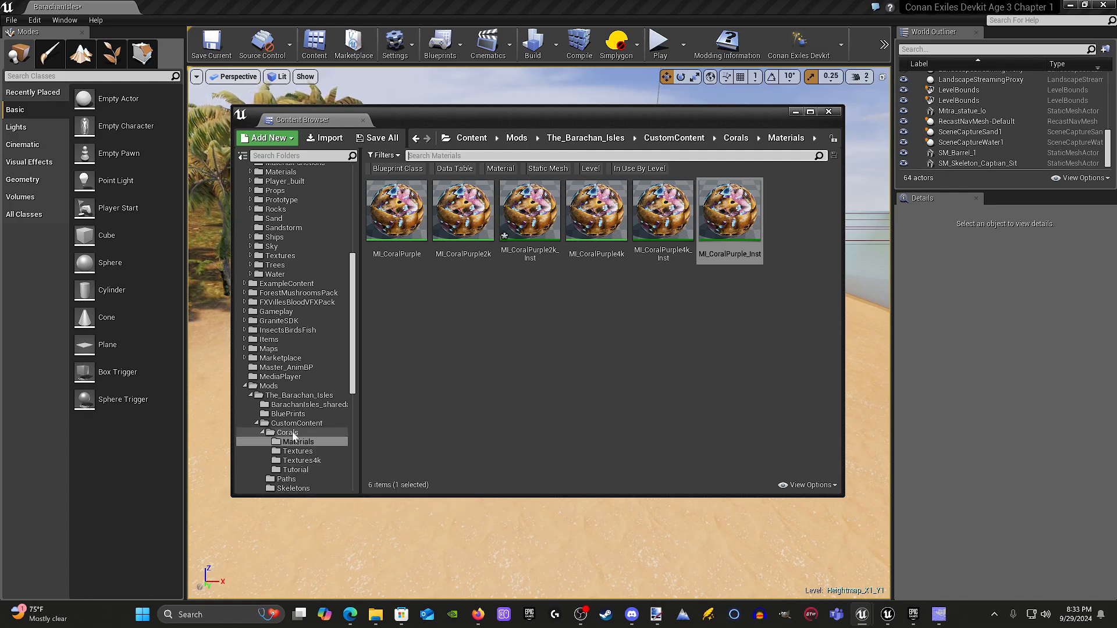
{"action": "left_click", "coordinate": [296, 432]}
{"action": "double_click", "coordinate": [667, 213]}
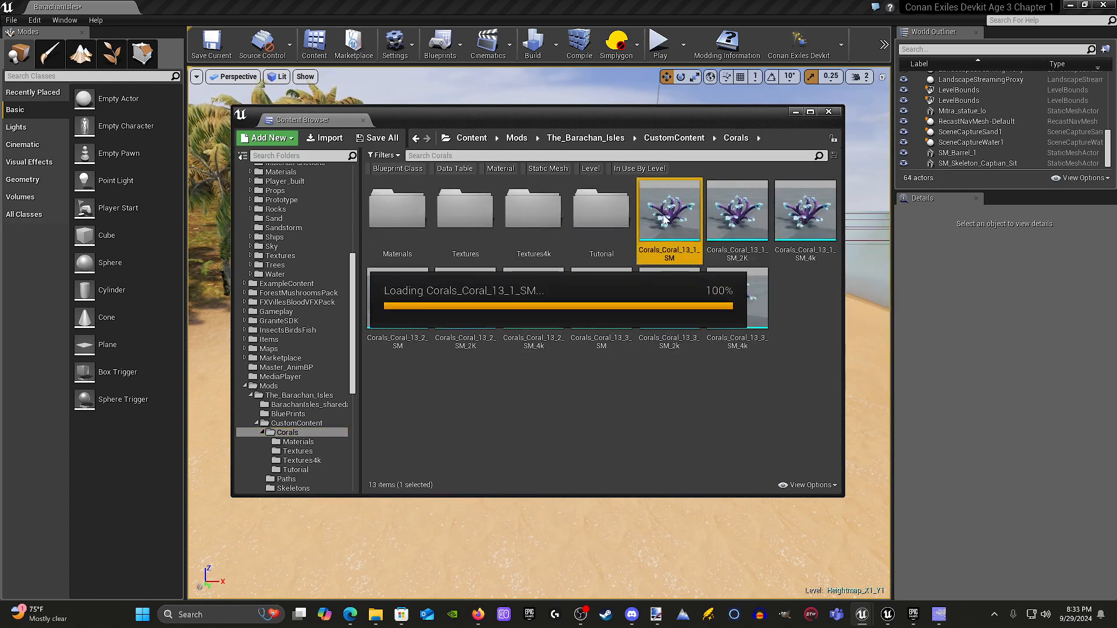
{"action": "scroll", "coordinate": [437, 335], "scroll_direction": "up", "scroll_amount": 3}
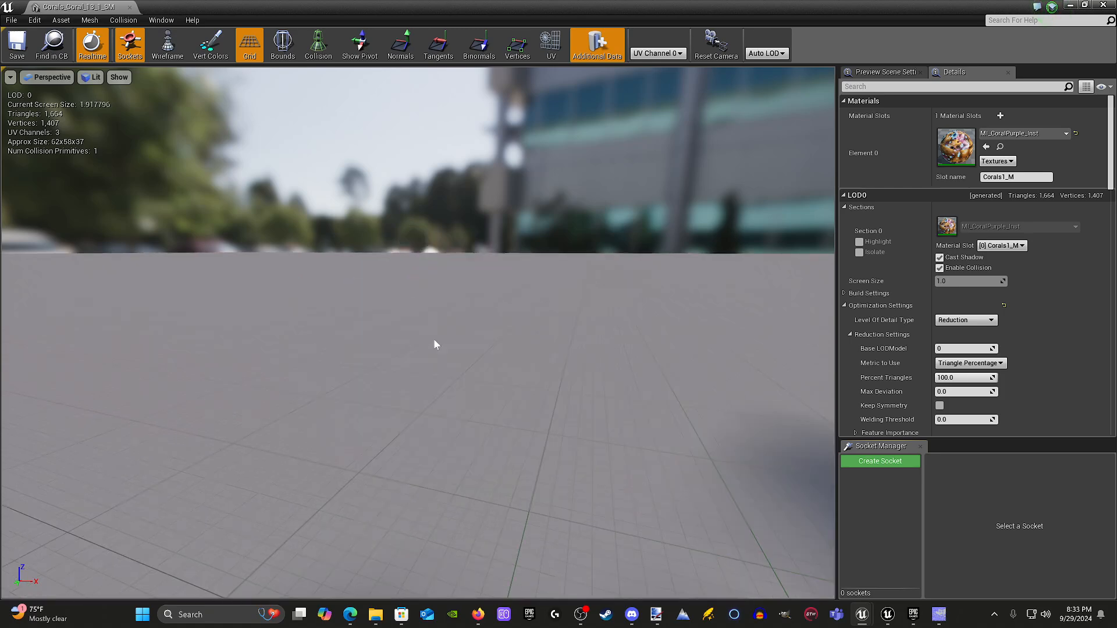
{"action": "scroll", "coordinate": [433, 345], "scroll_direction": "down", "scroll_amount": 2}
{"action": "scroll", "coordinate": [432, 352], "scroll_direction": "up", "scroll_amount": 3}
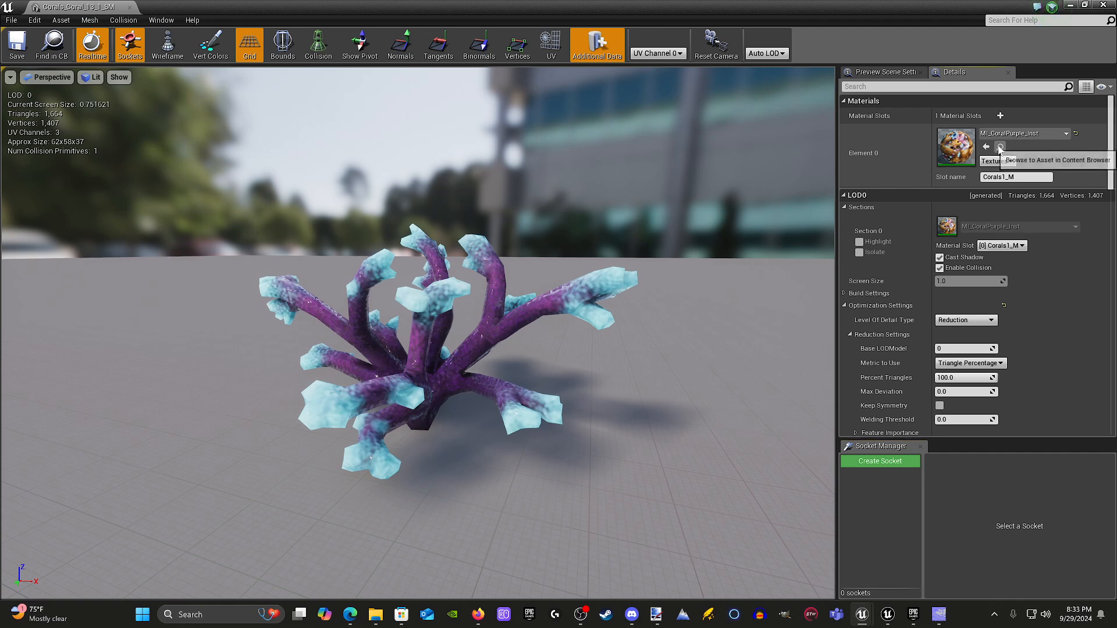
Locate the coral mesh's assigned material in the Content Browser, minimize the browser, and close the mesh editor.
{"action": "left_click", "coordinate": [1000, 146]}
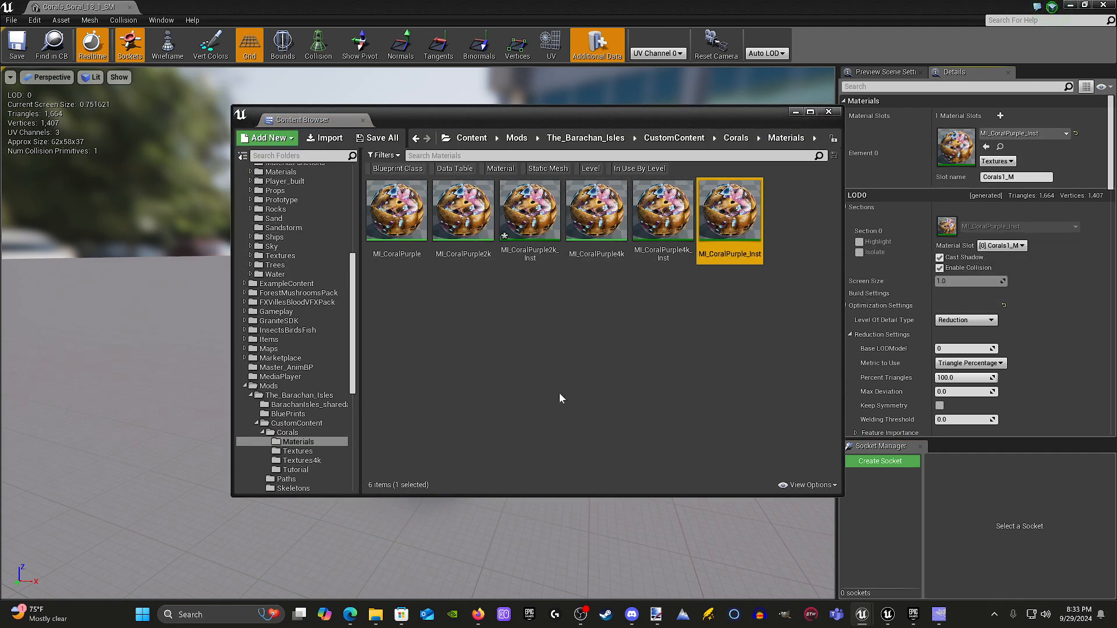
{"action": "left_click", "coordinate": [796, 111]}
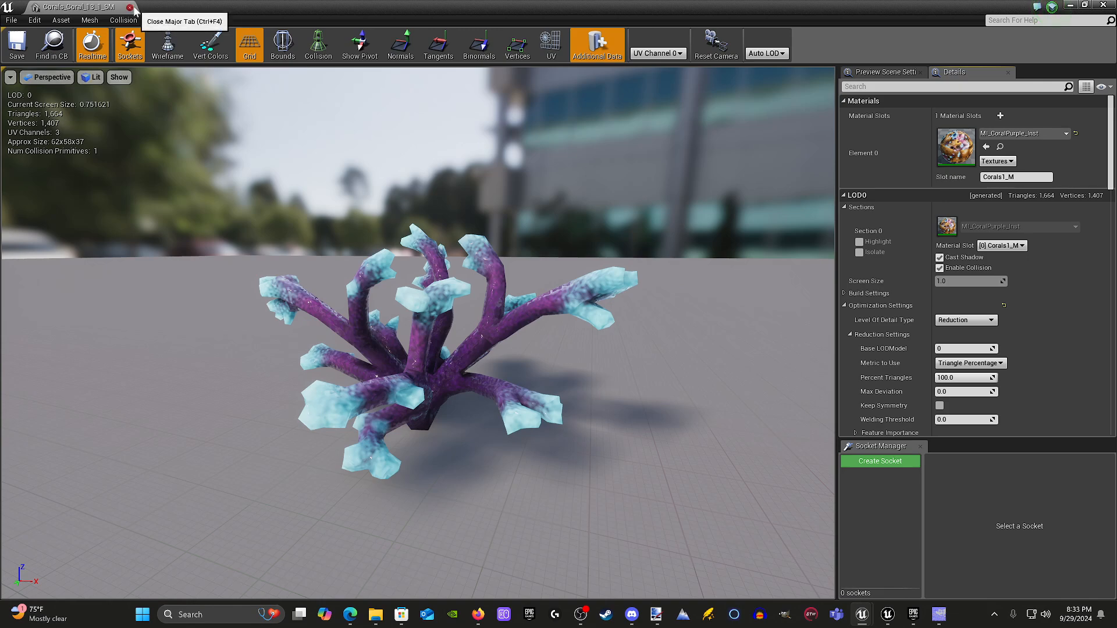
{"action": "left_click", "coordinate": [130, 8]}
Look around the beach, switch to GIMP to view the Corals_13_14_15_16_normal_T texture, and return to the level editor.
{"action": "mouse_move", "coordinate": [564, 337]}
{"action": "right_mouse_down"}
{"action": "mouse_move", "coordinate": [604, 321]}
{"action": "mouse_move", "coordinate": [567, 339]}
{"action": "mouse_move", "coordinate": [575, 344]}
{"action": "right_mouse_up"}
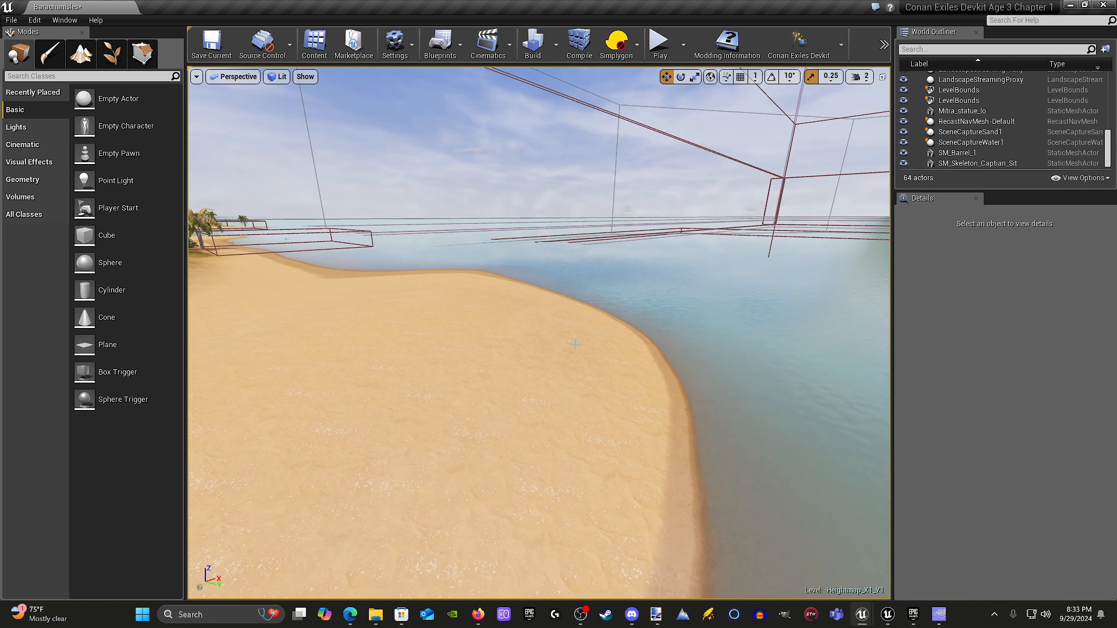
{"action": "mouse_move", "coordinate": [552, 350]}
{"action": "right_mouse_down"}
{"action": "mouse_move", "coordinate": [507, 352]}
{"action": "mouse_move", "coordinate": [479, 443]}
{"action": "mouse_move", "coordinate": [420, 454]}
{"action": "mouse_move", "coordinate": [428, 331]}
{"action": "mouse_move", "coordinate": [553, 363]}
{"action": "right_mouse_up"}
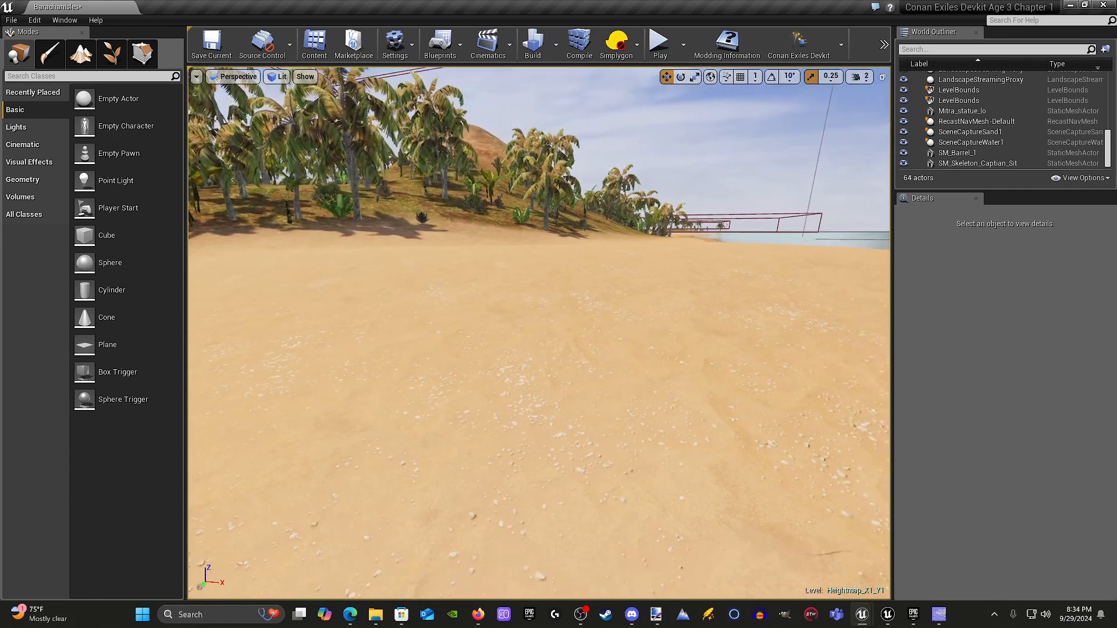
{"action": "left_click", "coordinate": [938, 621]}
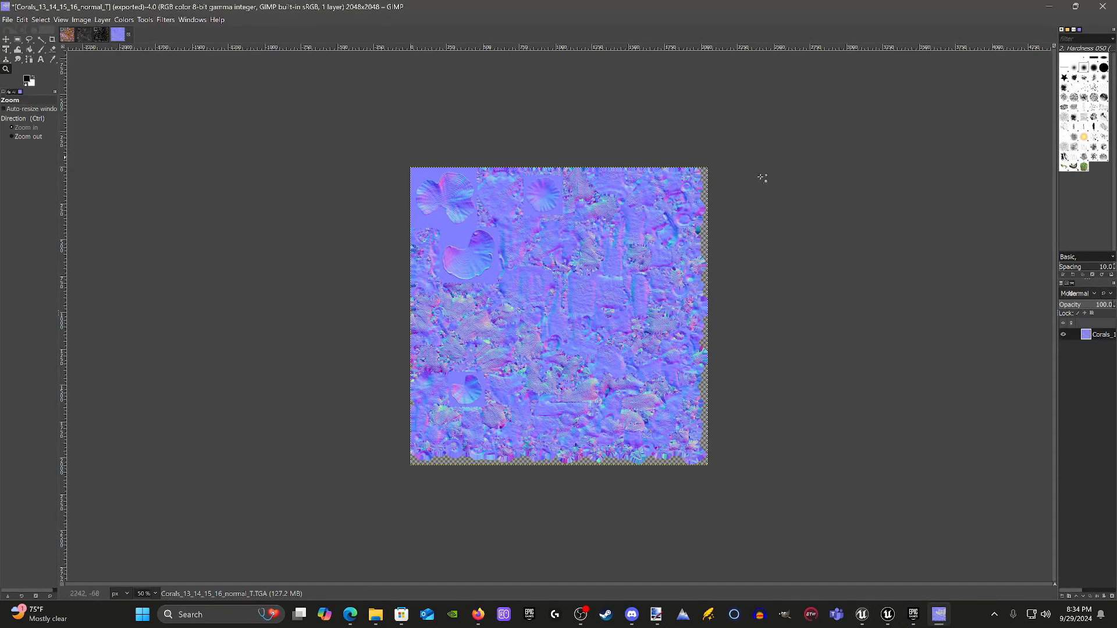
{"action": "left_click", "coordinate": [1051, 9]}
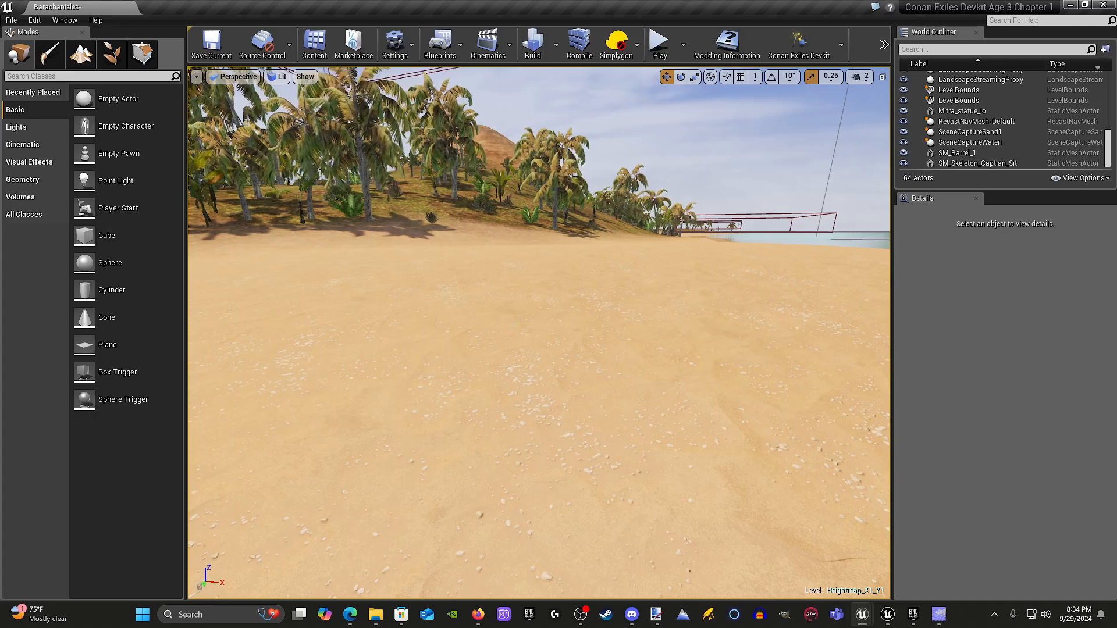
Switch to Foliage mode and deactivate every foliage type in the palette.
{"action": "right_click_drag", "start_coordinate": [511, 325], "coordinate": [511, 323]}
{"action": "right_click", "coordinate": [511, 324]}
{"action": "right_click", "coordinate": [510, 326]}
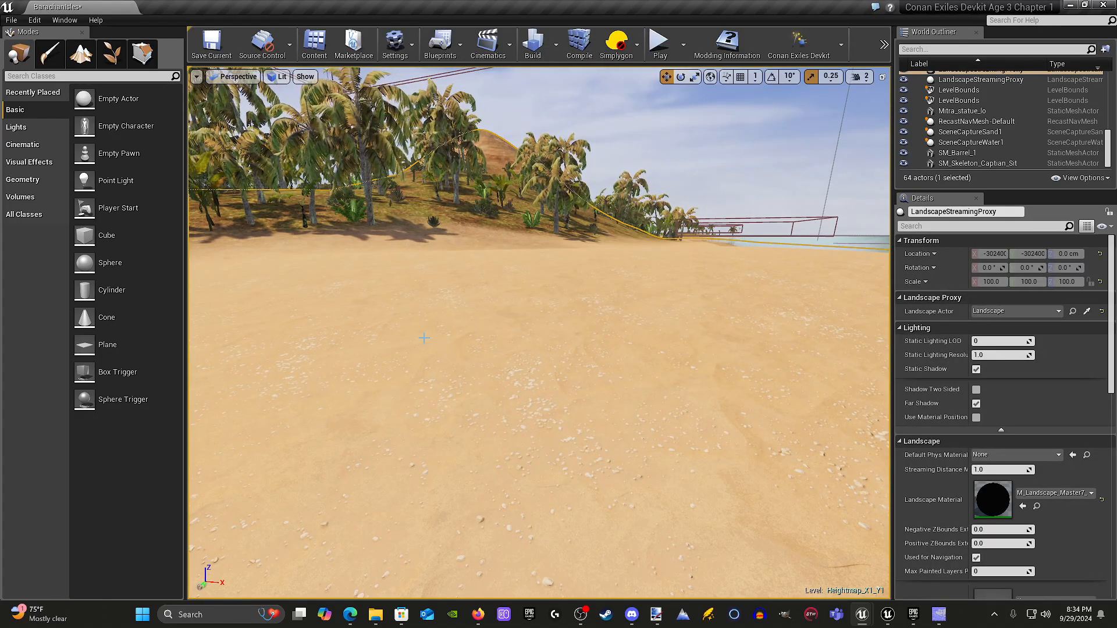
{"action": "left_click", "coordinate": [112, 54]}
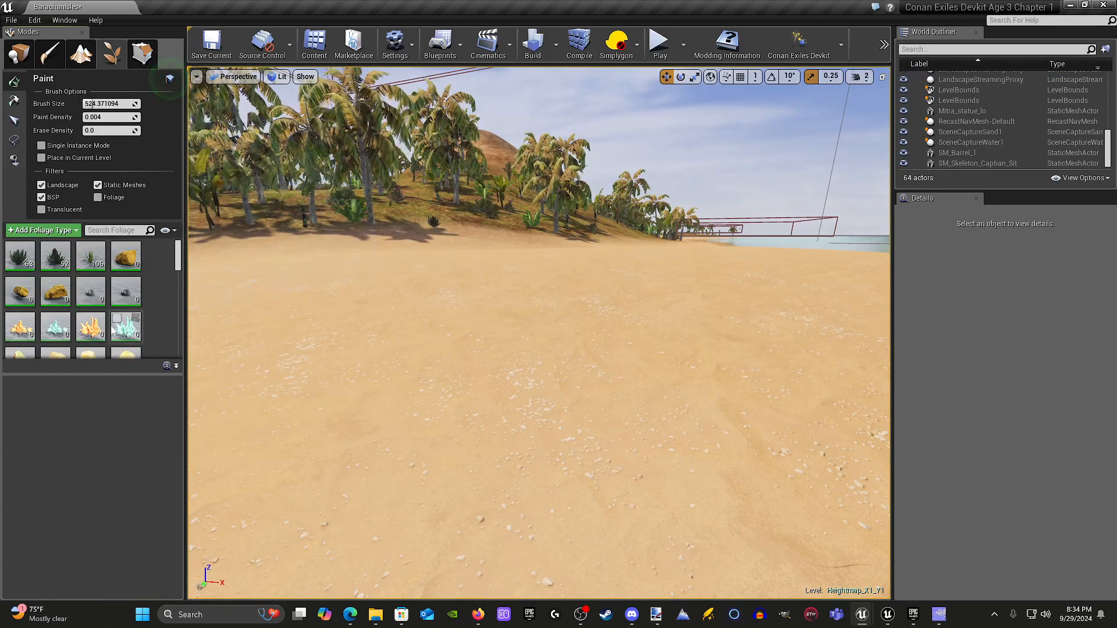
{"action": "left_click", "coordinate": [20, 256]}
{"action": "scroll", "coordinate": [120, 331], "scroll_direction": "down", "scroll_amount": 5}
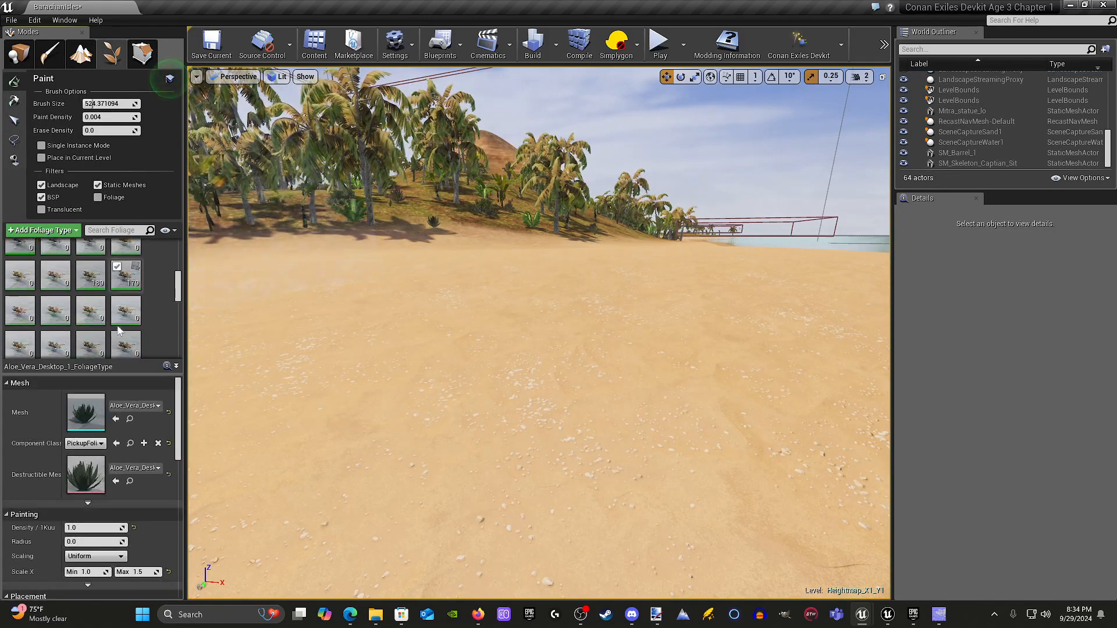
{"action": "scroll", "coordinate": [111, 337], "scroll_direction": "down", "scroll_amount": 5}
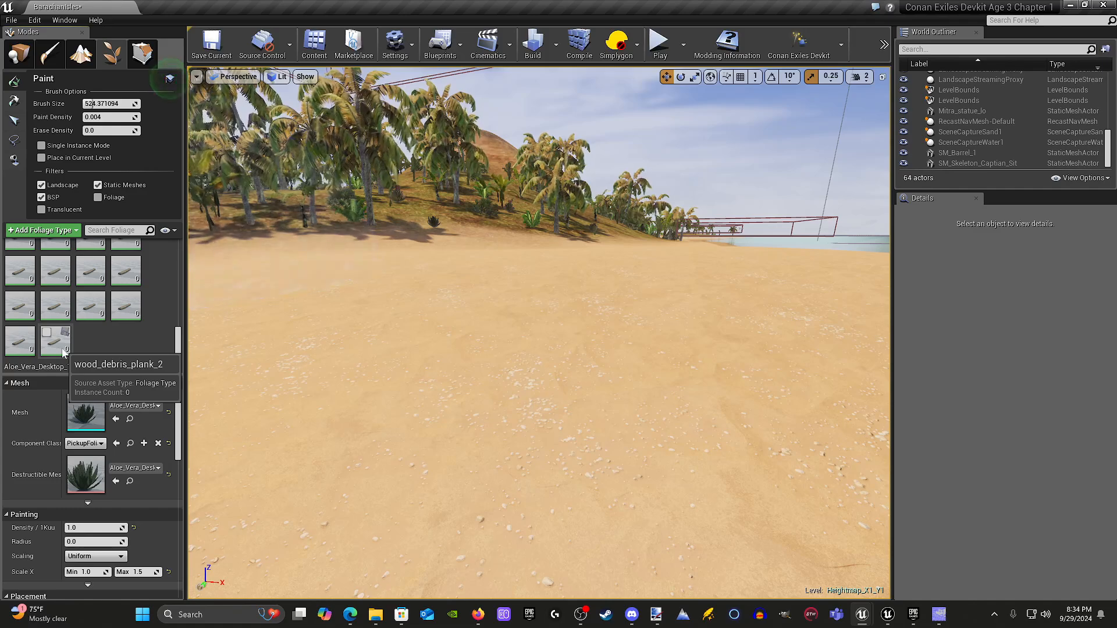
{"action": "key", "text": "ctrl+a"}
{"action": "left_click", "coordinate": [47, 334]}
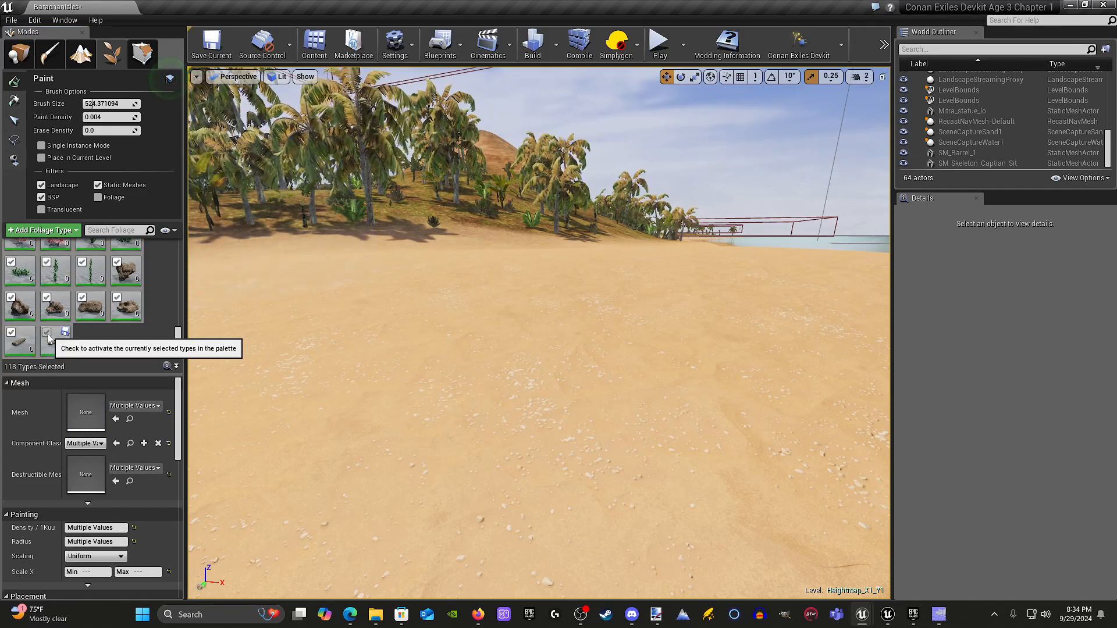
{"action": "left_click", "coordinate": [88, 345]}
{"action": "left_click", "coordinate": [64, 348]}
{"action": "scroll", "coordinate": [65, 326], "scroll_direction": "up", "scroll_amount": 8}
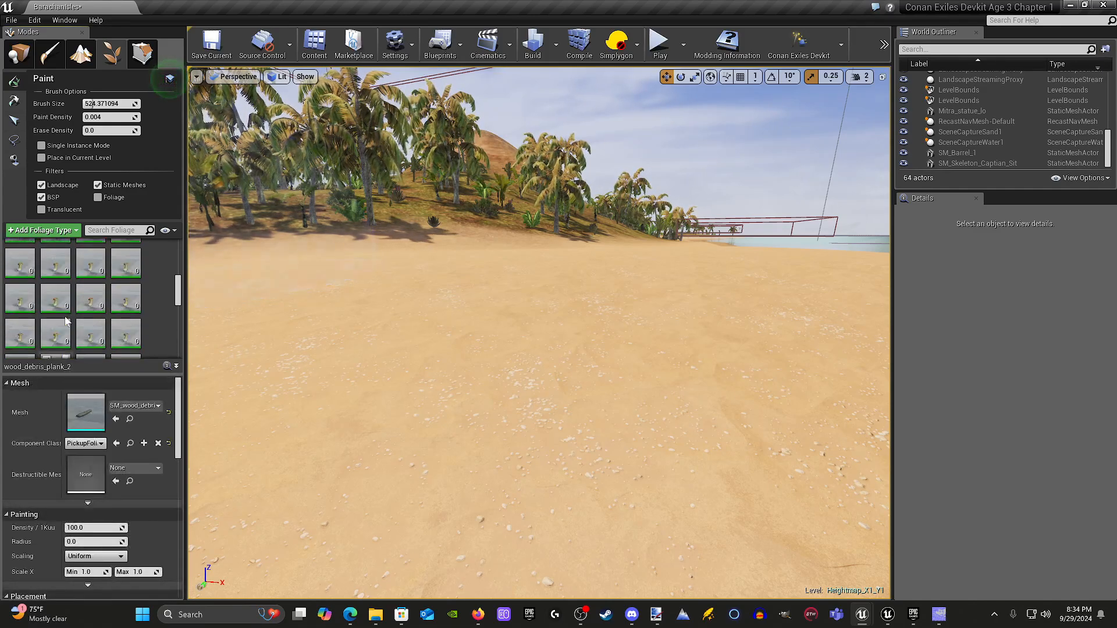
{"action": "scroll", "coordinate": [65, 320], "scroll_direction": "up", "scroll_amount": 5}
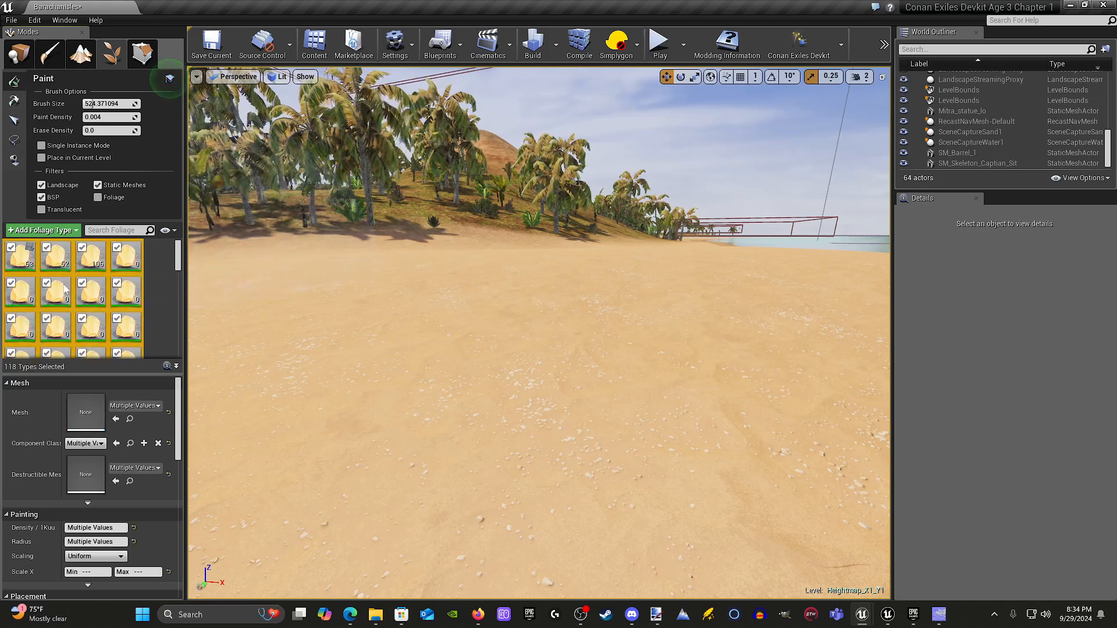
{"action": "left_click", "coordinate": [158, 326]}
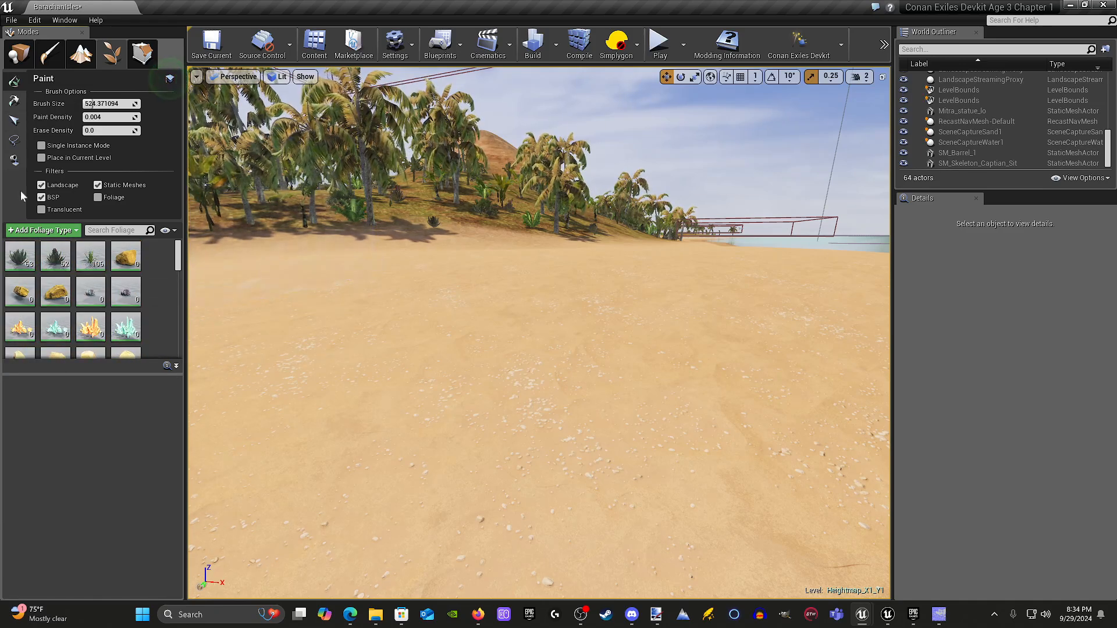
Activate the three purple coral foliage types and paint them onto the beach sand.
{"action": "scroll", "coordinate": [48, 293], "scroll_direction": "down", "scroll_amount": 5}
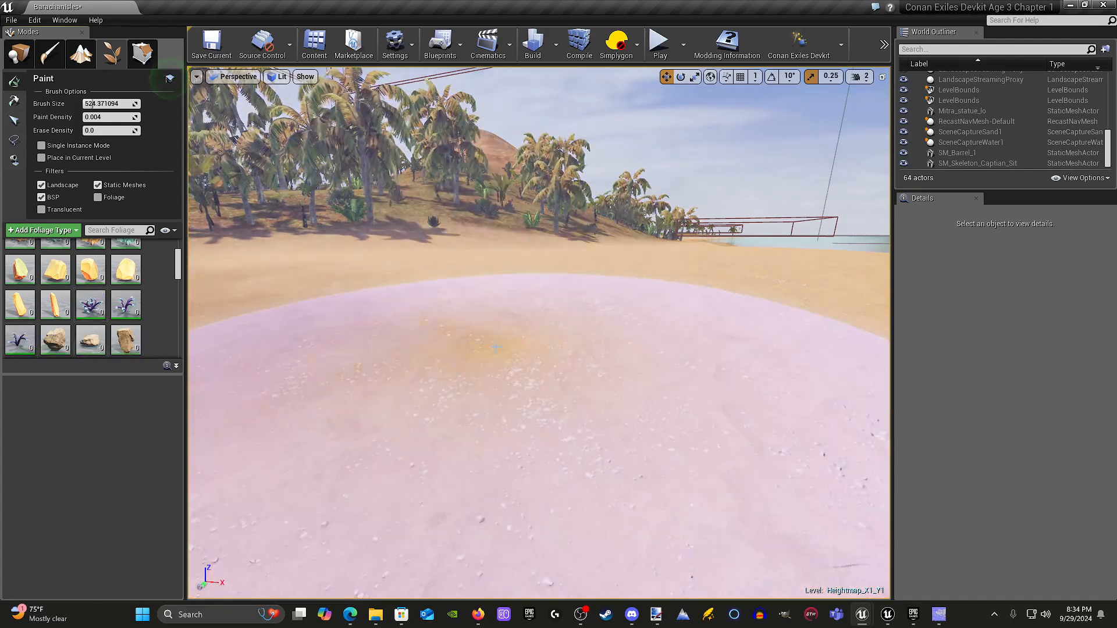
{"action": "left_click", "coordinate": [496, 346]}
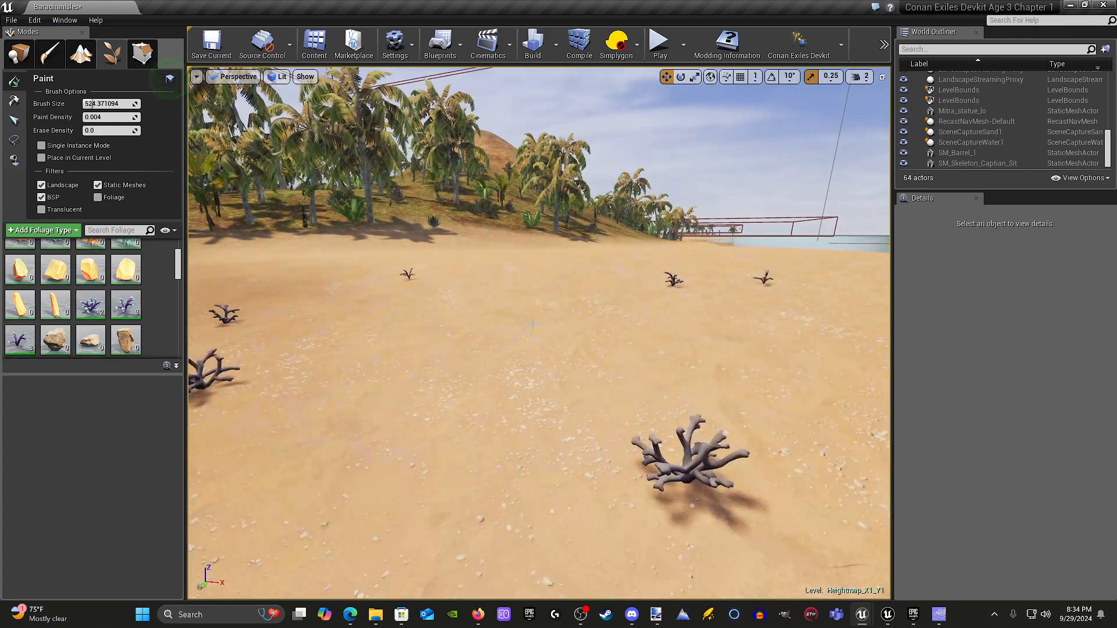
{"action": "mouse_move", "coordinate": [495, 347]}
{"action": "right_mouse_down"}
{"action": "mouse_move", "coordinate": [501, 424]}
{"action": "mouse_move", "coordinate": [515, 428]}
{"action": "mouse_move", "coordinate": [498, 328]}
{"action": "right_mouse_up"}
{"action": "key", "text": "s"}
{"action": "left_click", "coordinate": [512, 230]}
{"action": "left_click", "coordinate": [498, 381]}
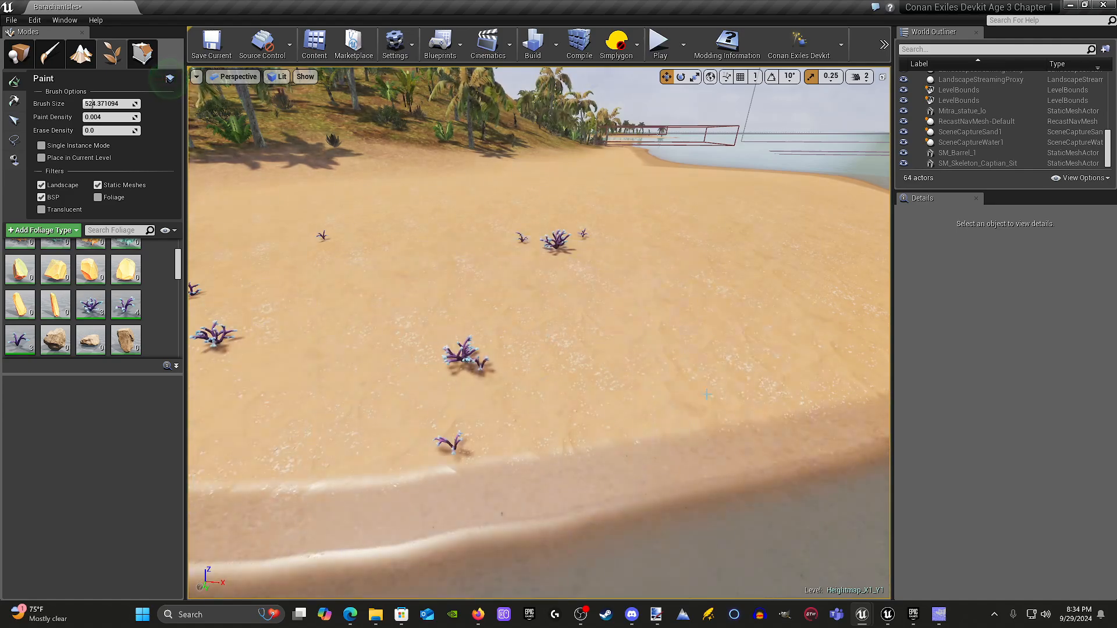
Fly closer to the shore and paint additional purple corals among those already on the sand.
{"action": "mouse_move", "coordinate": [445, 401]}
{"action": "right_mouse_down"}
{"action": "mouse_move", "coordinate": [359, 429]}
{"action": "mouse_move", "coordinate": [375, 414]}
{"action": "mouse_move", "coordinate": [378, 352]}
{"action": "mouse_move", "coordinate": [442, 362]}
{"action": "right_mouse_up"}
{"action": "key", "text": "w"}
{"action": "key", "text": "w"}
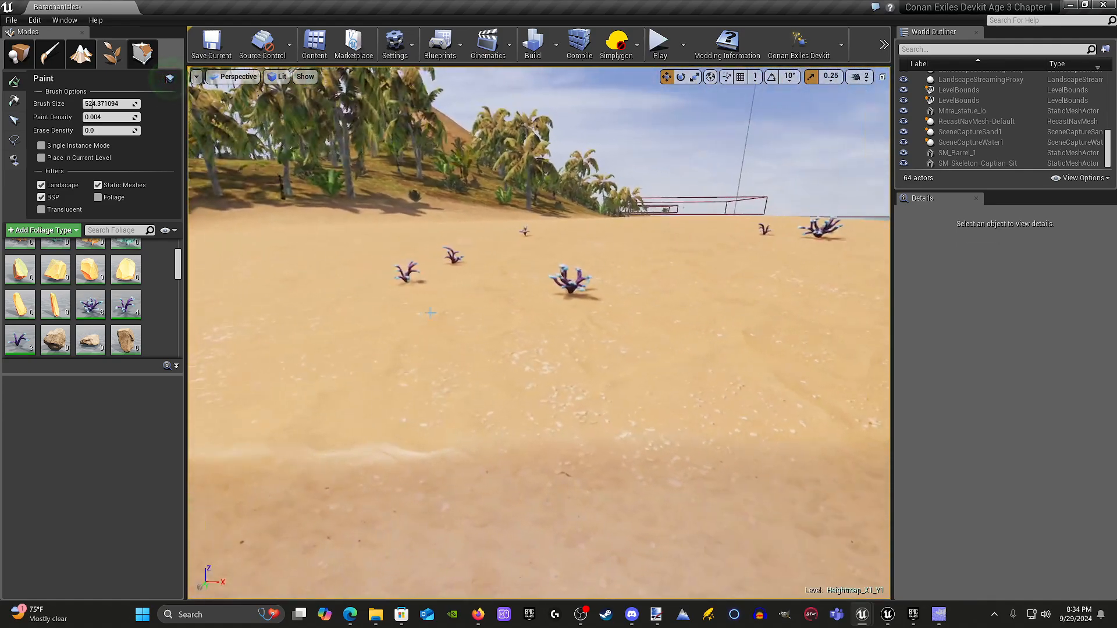
{"action": "left_click", "coordinate": [480, 280]}
{"action": "left_click", "coordinate": [525, 276]}
{"action": "mouse_move", "coordinate": [524, 276]}
{"action": "right_mouse_down"}
{"action": "mouse_move", "coordinate": [527, 221]}
{"action": "mouse_move", "coordinate": [603, 310]}
{"action": "right_mouse_up"}
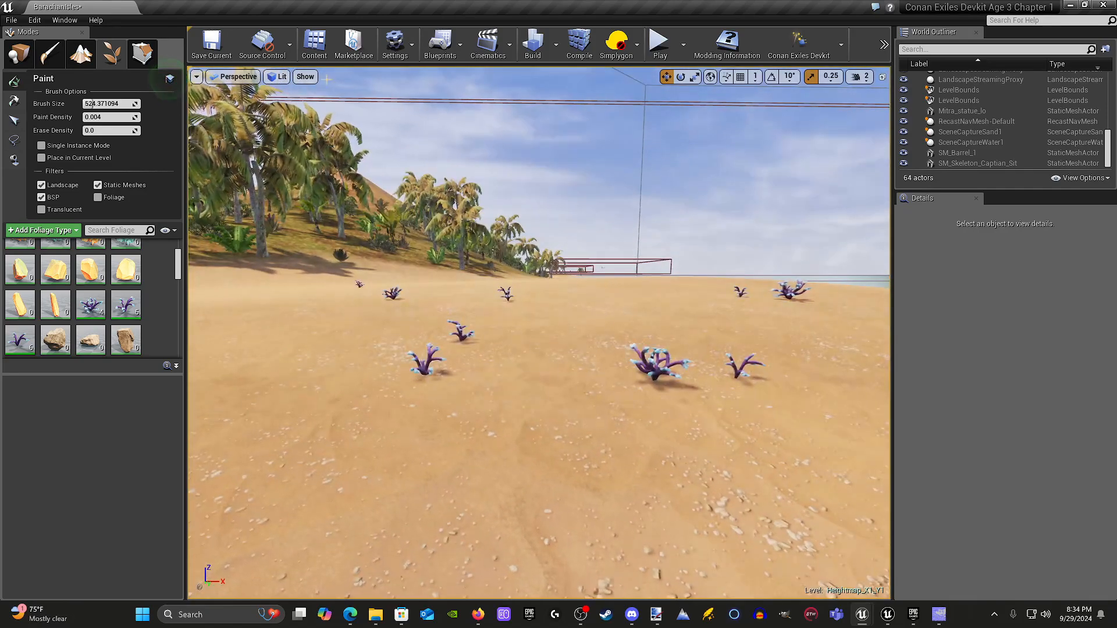
Save all modified assets and start playing the level from a spot on the coral-covered beach.
{"action": "left_click", "coordinate": [320, 59]}
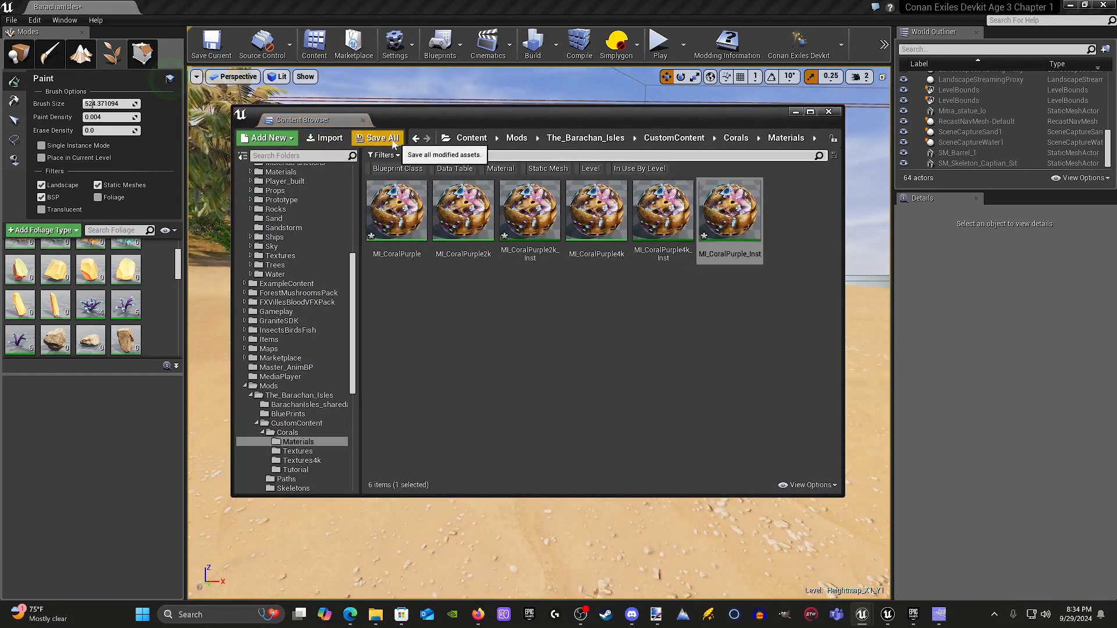
{"action": "left_click", "coordinate": [795, 112]}
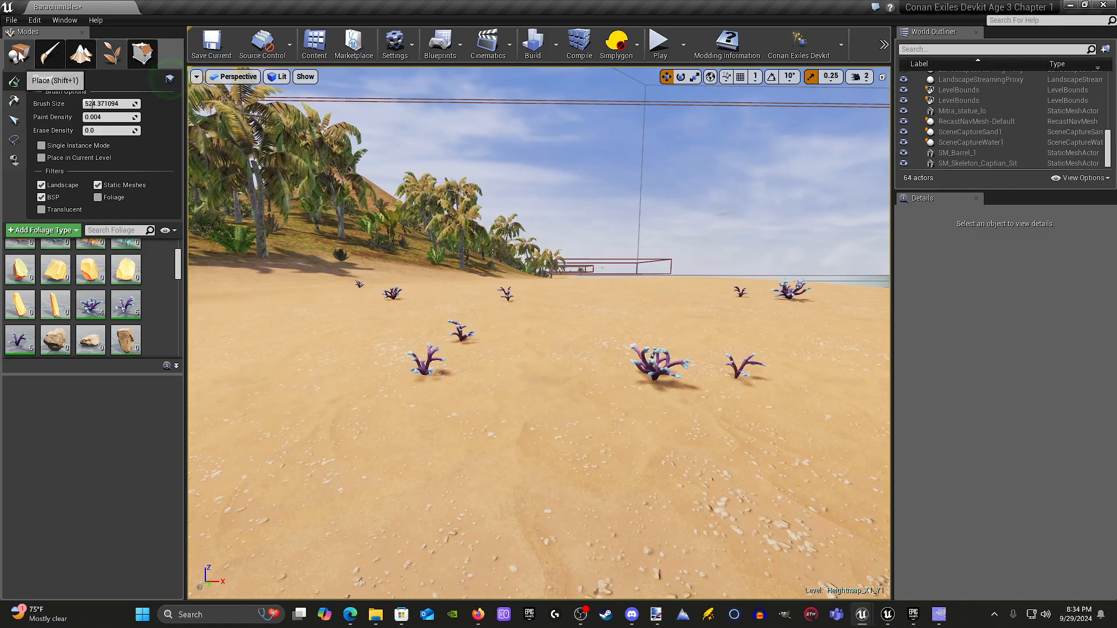
{"action": "left_click", "coordinate": [19, 54]}
{"action": "right_click", "coordinate": [518, 238]}
{"action": "left_click", "coordinate": [558, 485]}
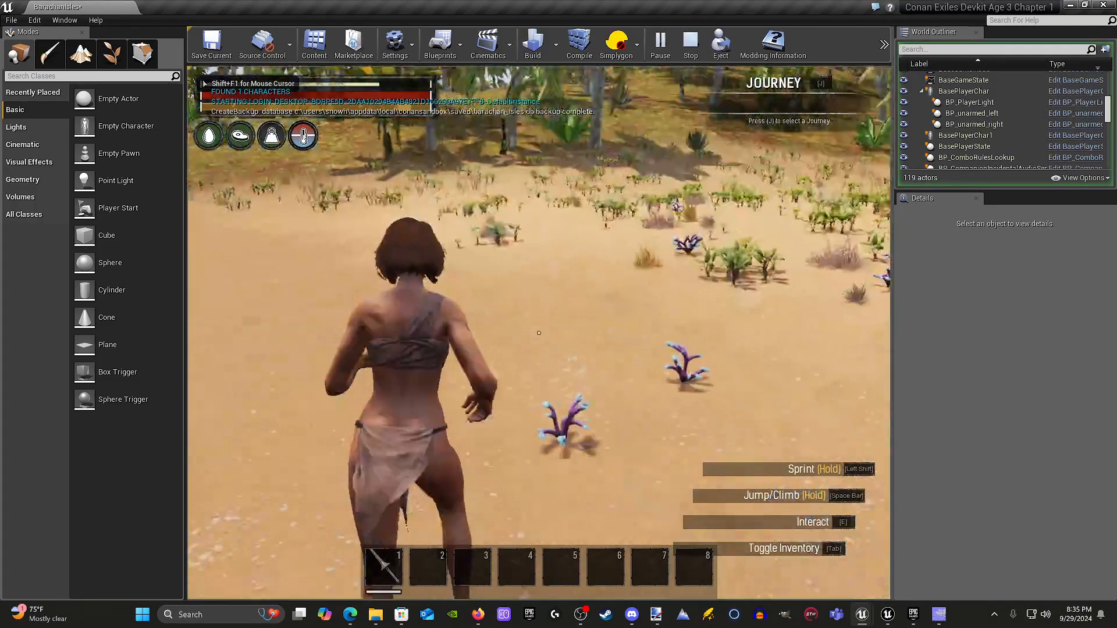
Run the character around the beach to examine the painted corals in game from several sides, and end the play session.
{"action": "key", "text": "w"}
{"action": "key", "text": "w"}
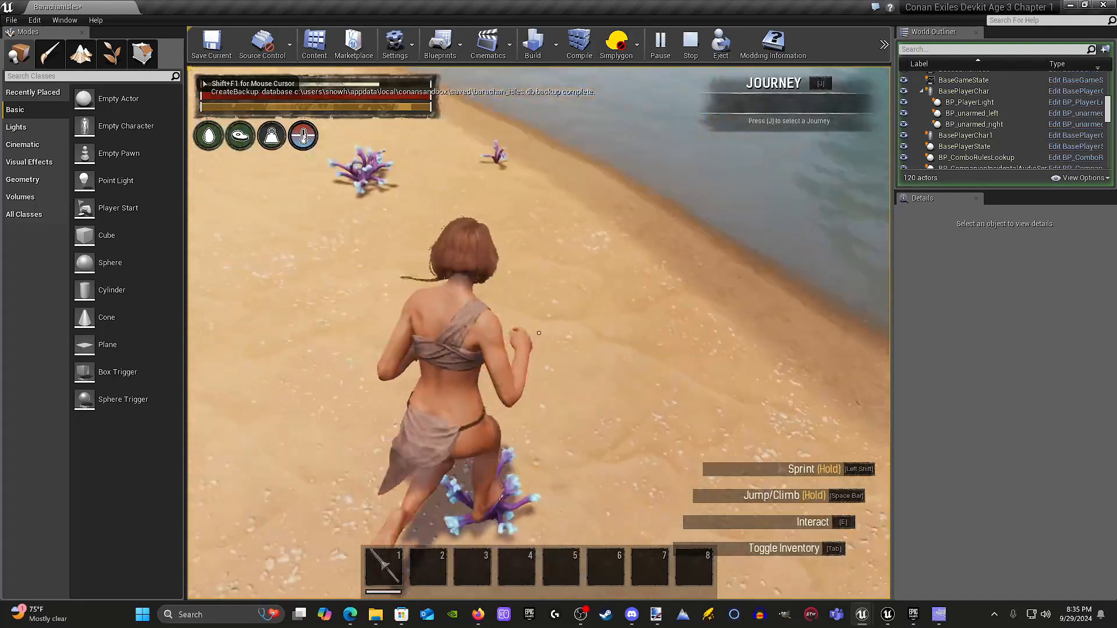
{"action": "key", "text": "w"}
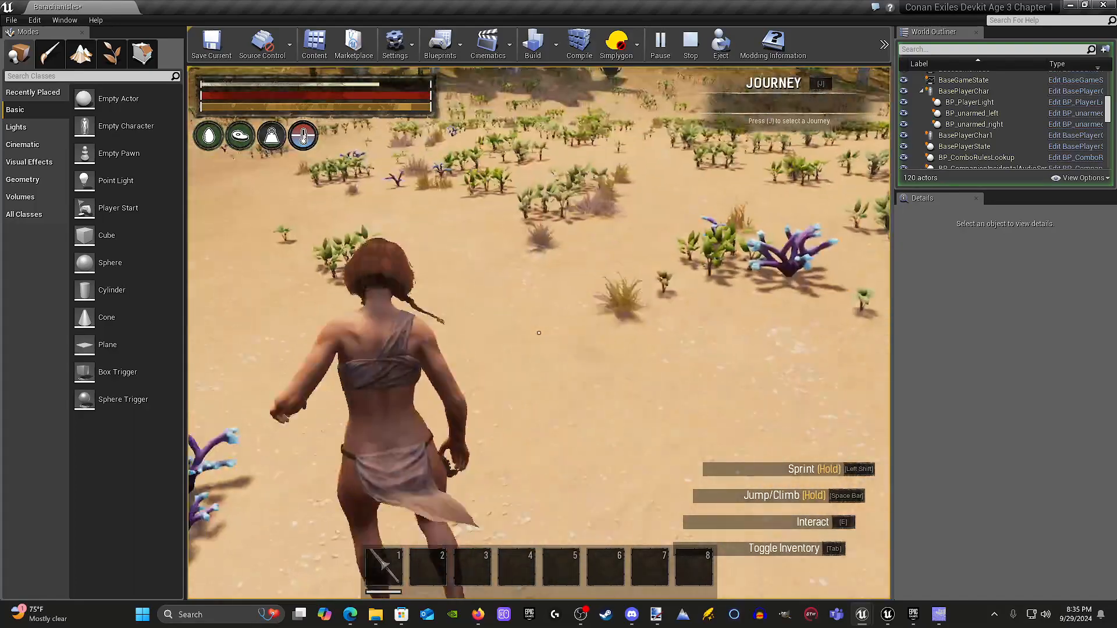
{"action": "key", "text": "w"}
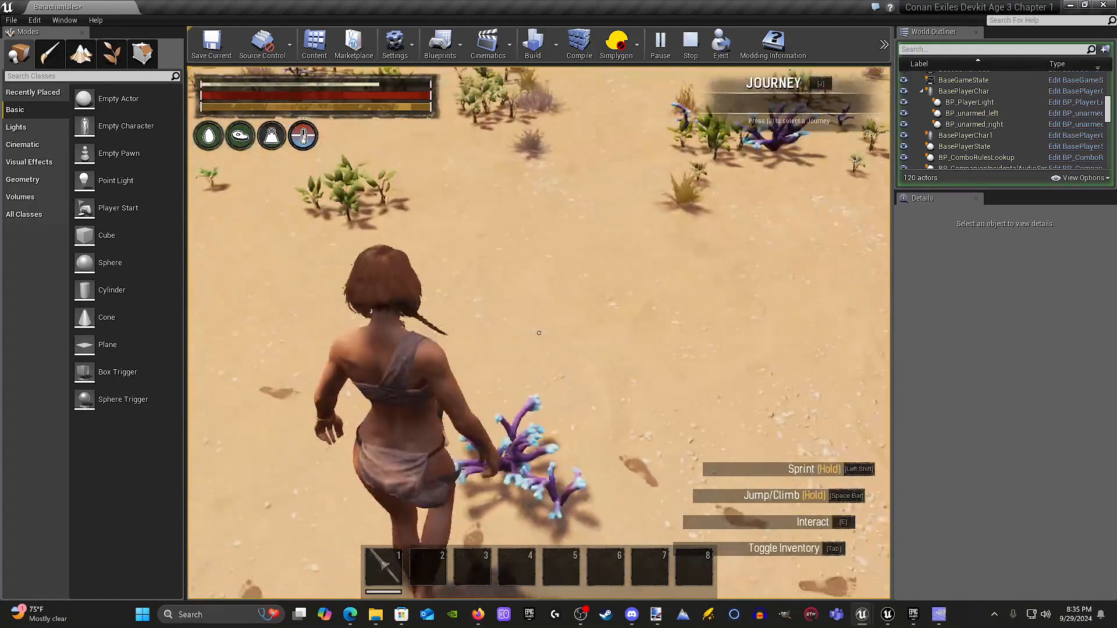
{"action": "key", "text": "w"}
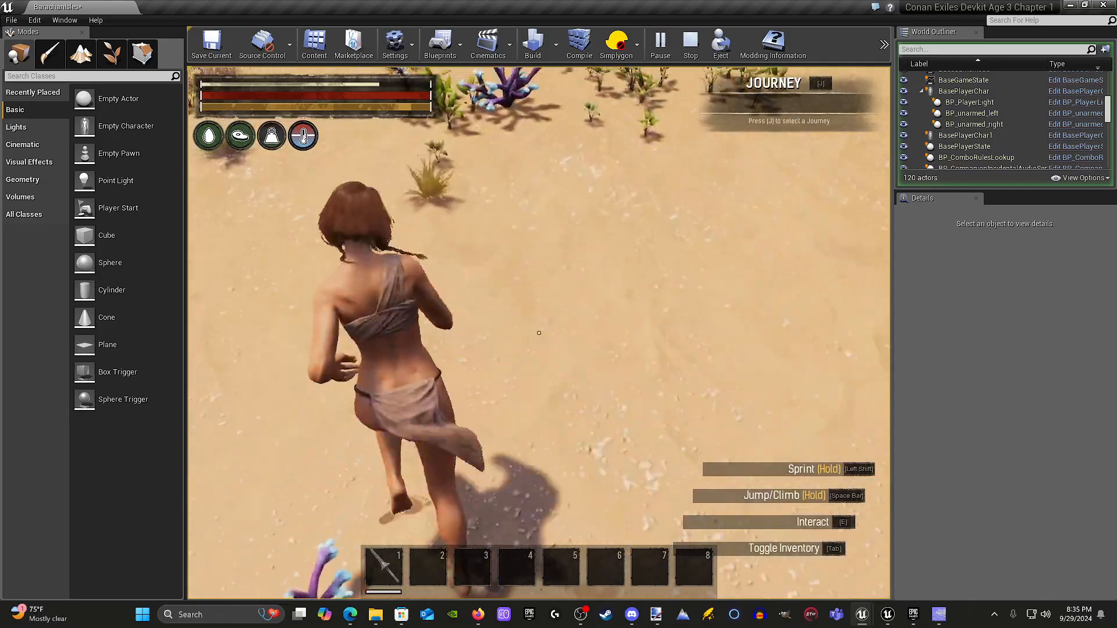
{"action": "key", "text": "w"}
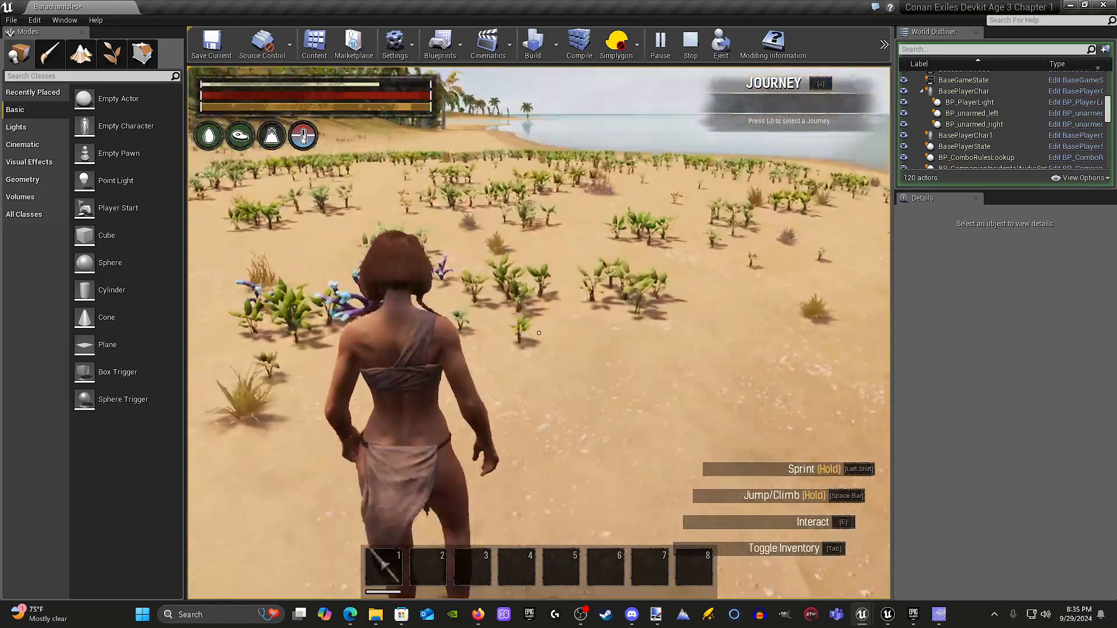
{"action": "key", "text": "w"}
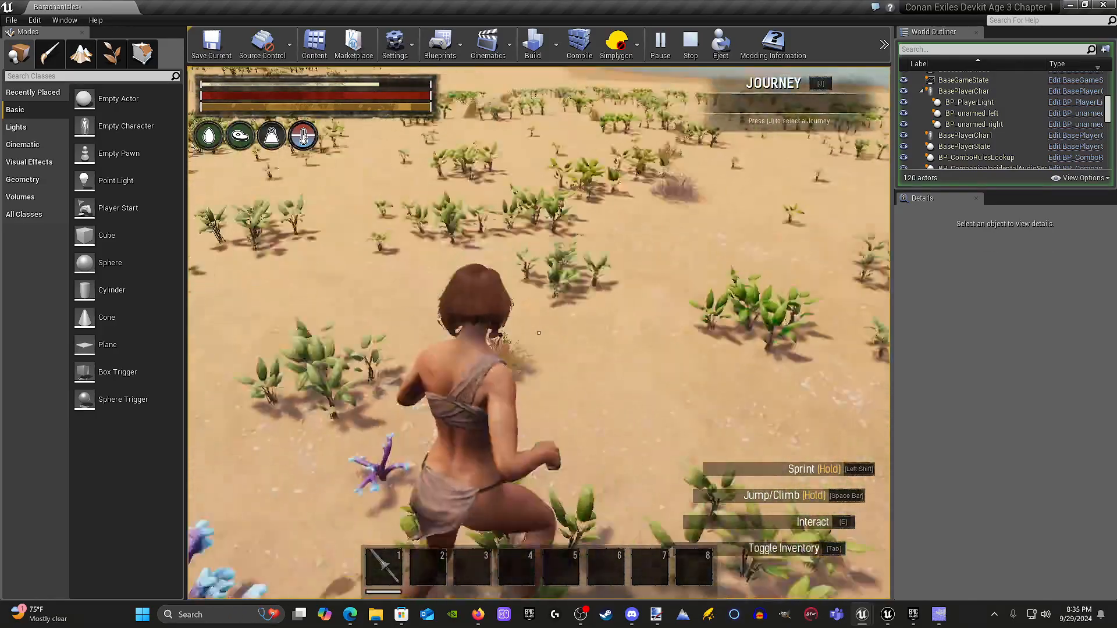
{"action": "key", "text": "w"}
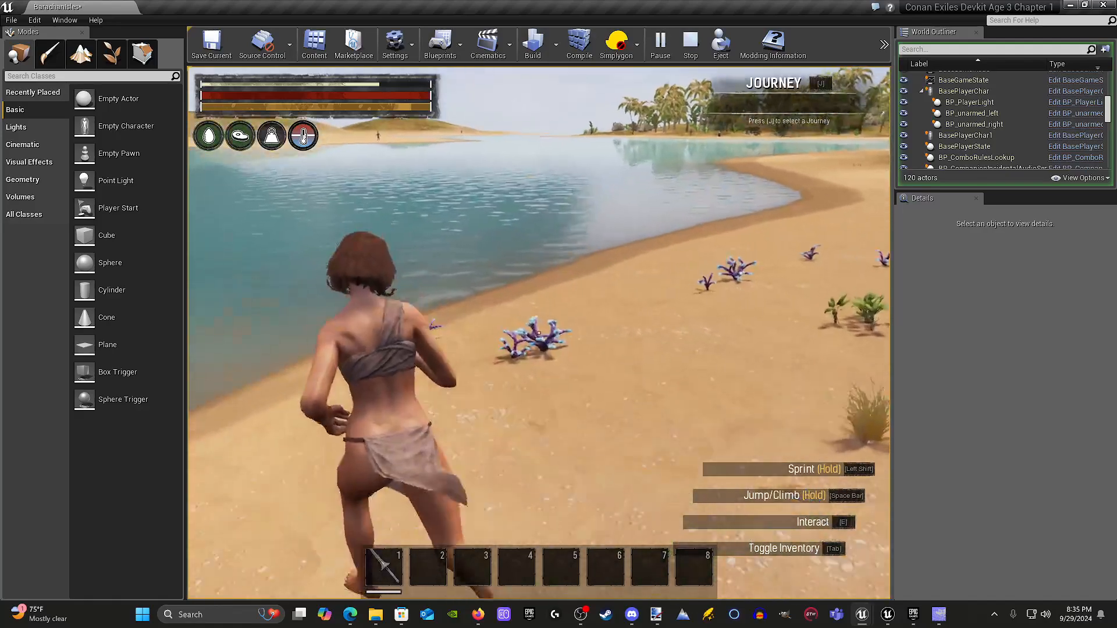
{"action": "key", "text": "w"}
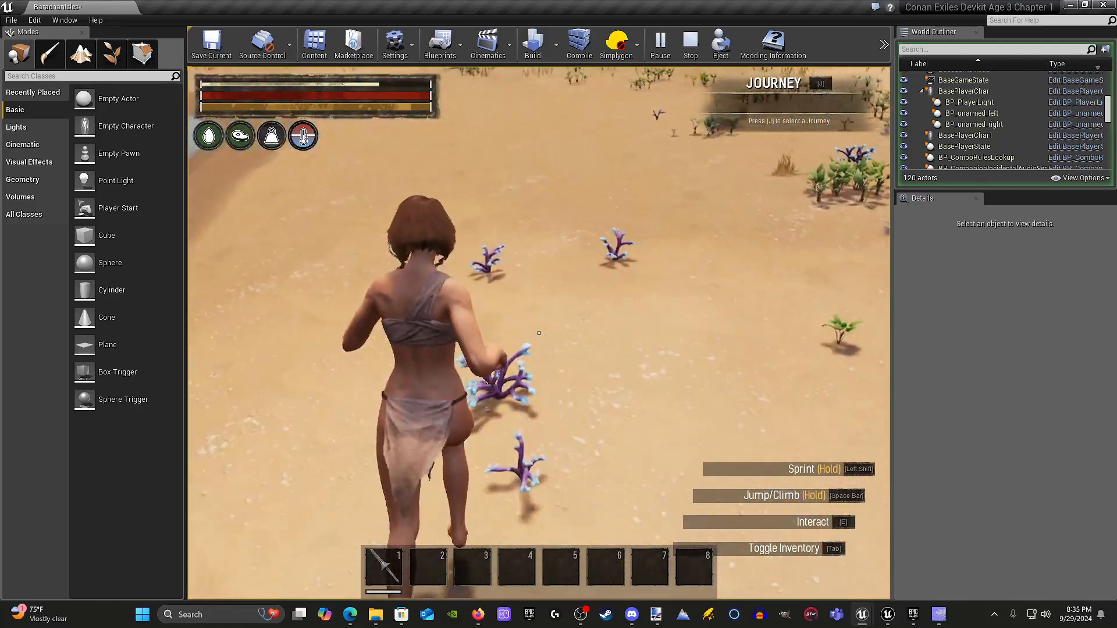
{"action": "key", "text": "w"}
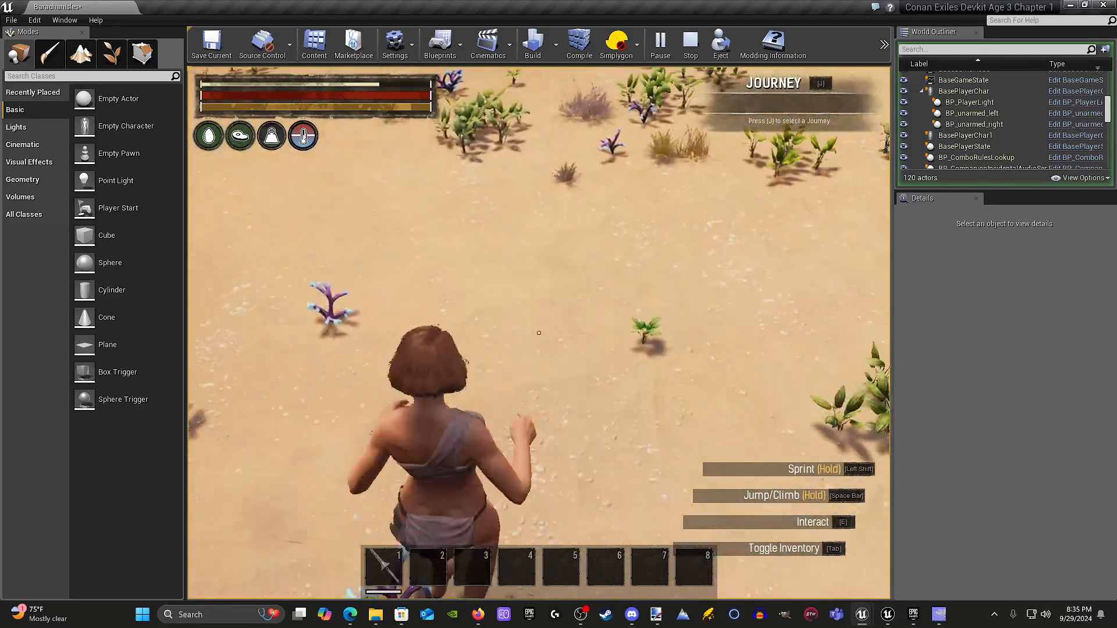
{"action": "key", "text": "w"}
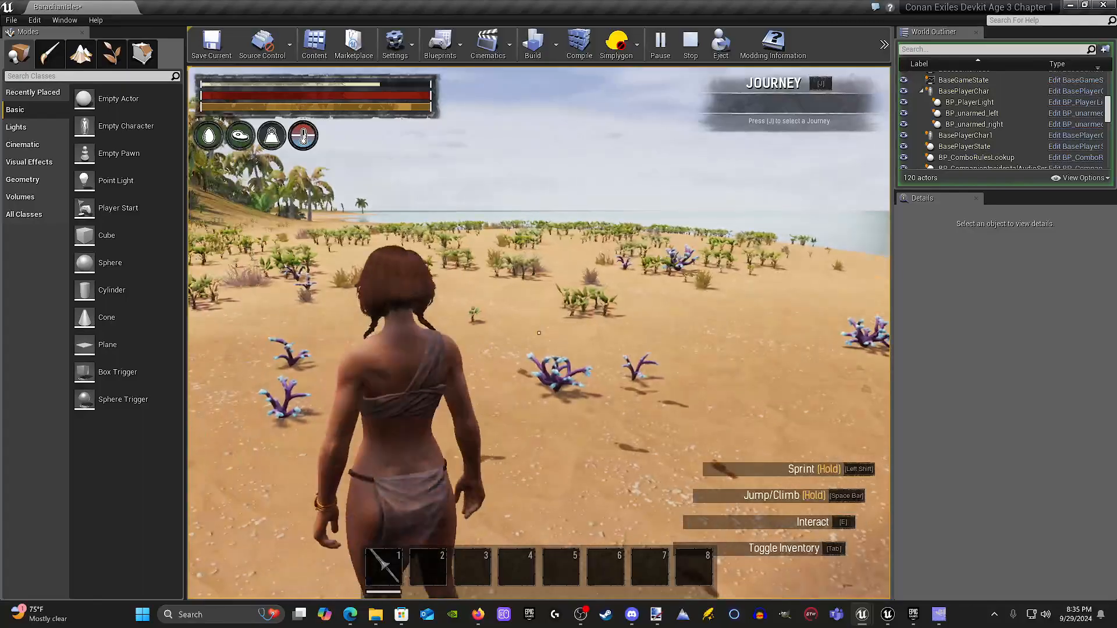
{"action": "key", "text": "w"}
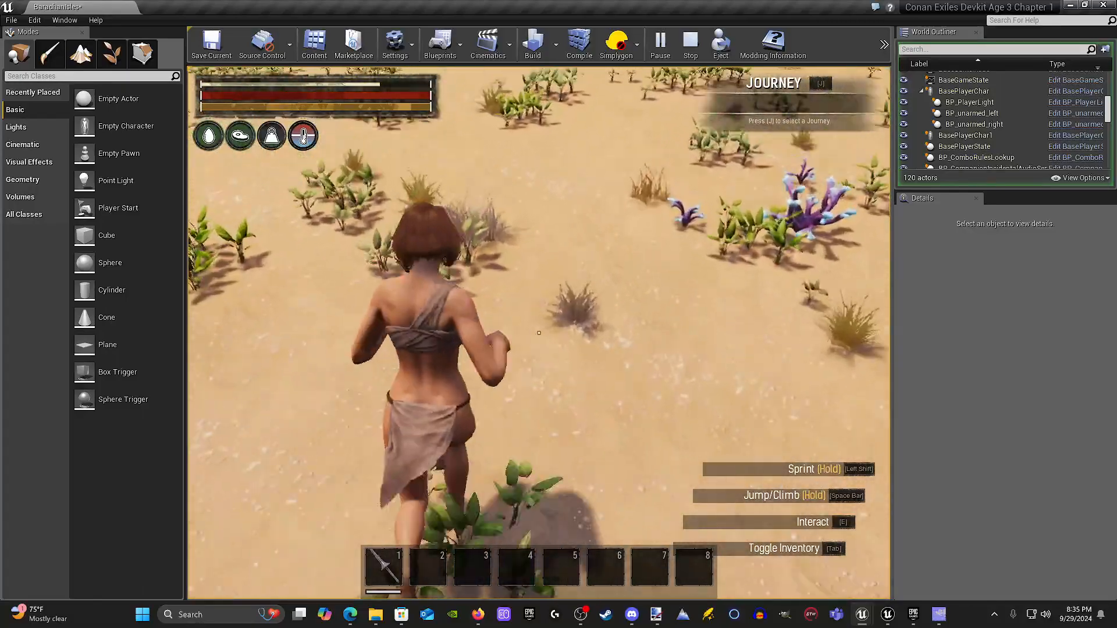
{"action": "key", "text": "w"}
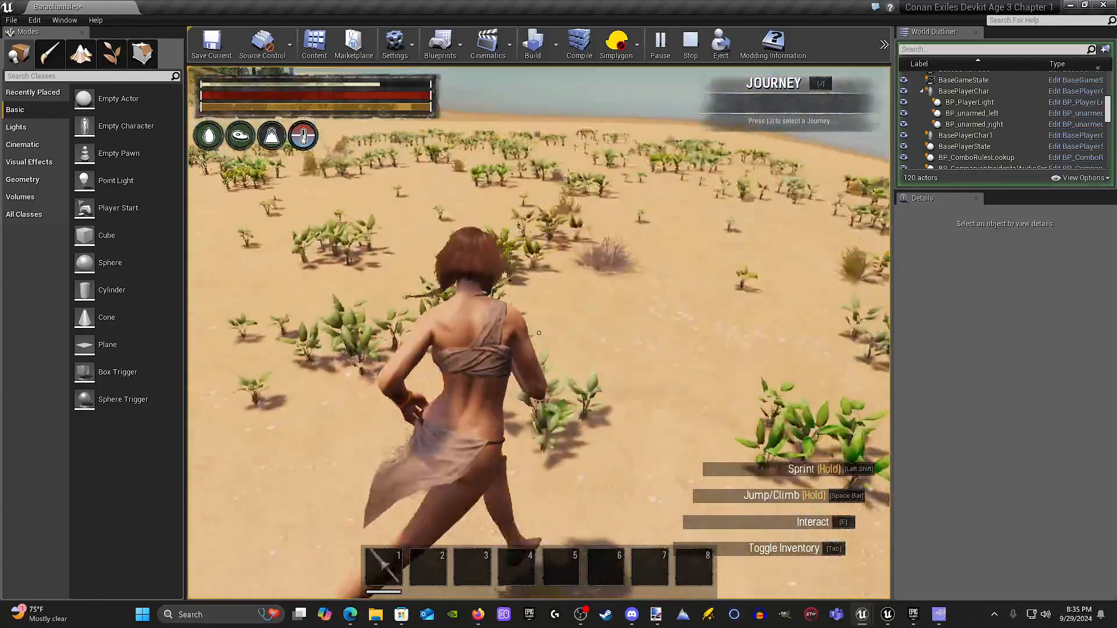
{"action": "key", "text": "w"}
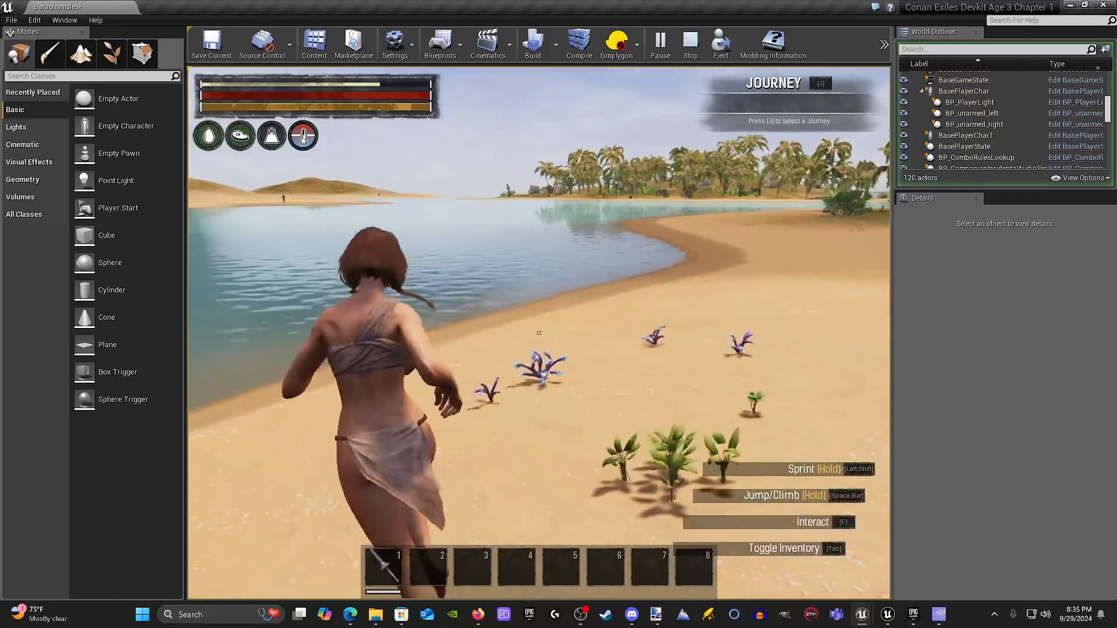
{"action": "key", "text": "w"}
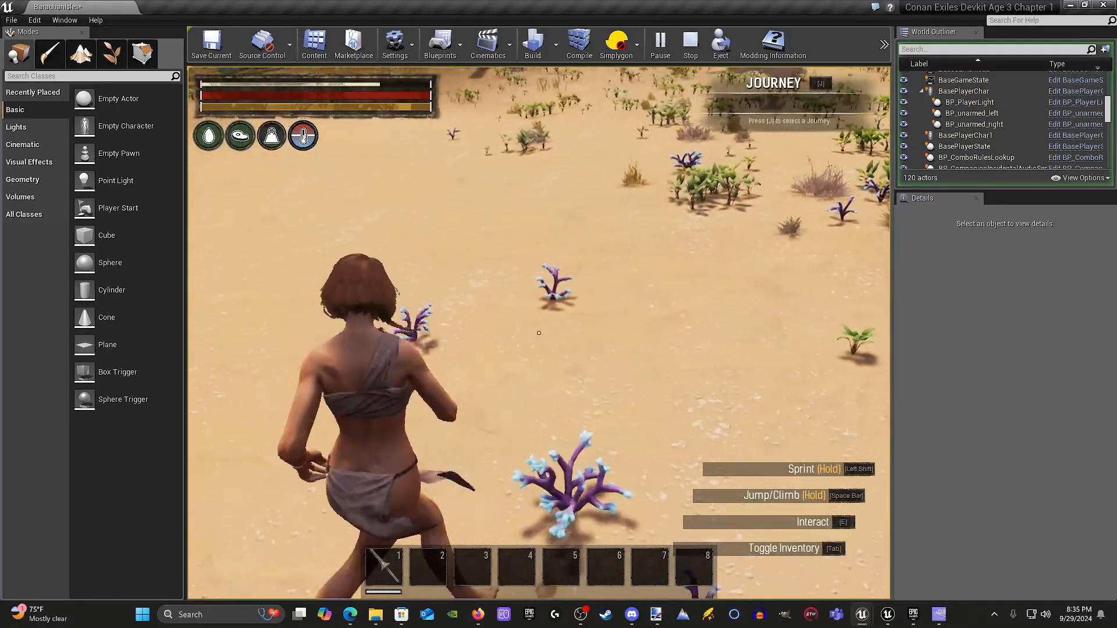
{"action": "key", "text": "w"}
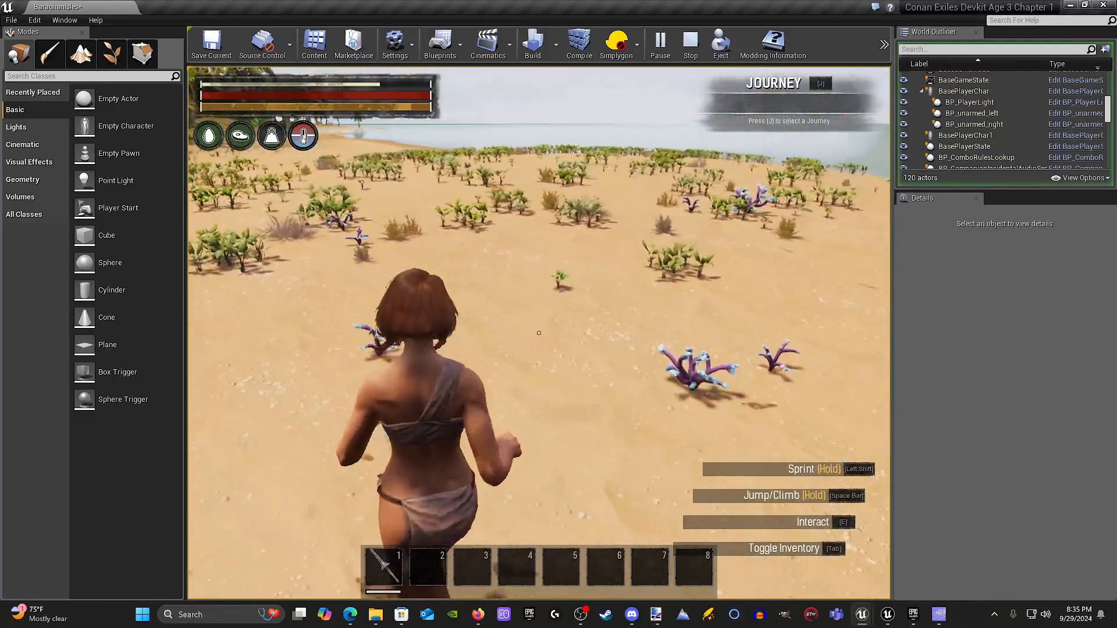
{"action": "key", "text": "w"}
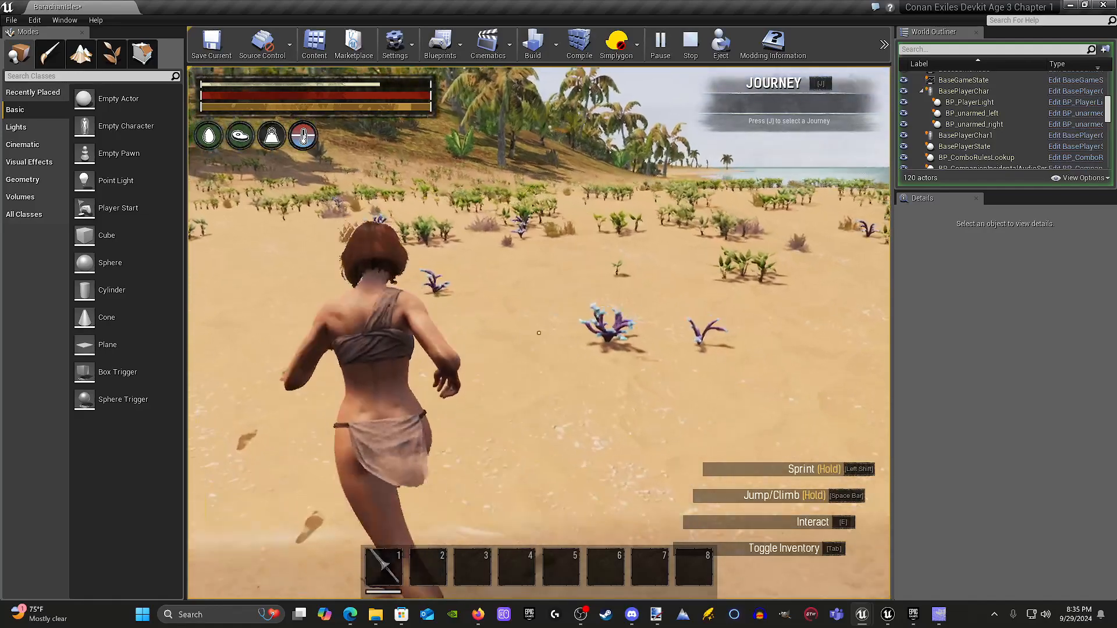
{"action": "key", "text": "w"}
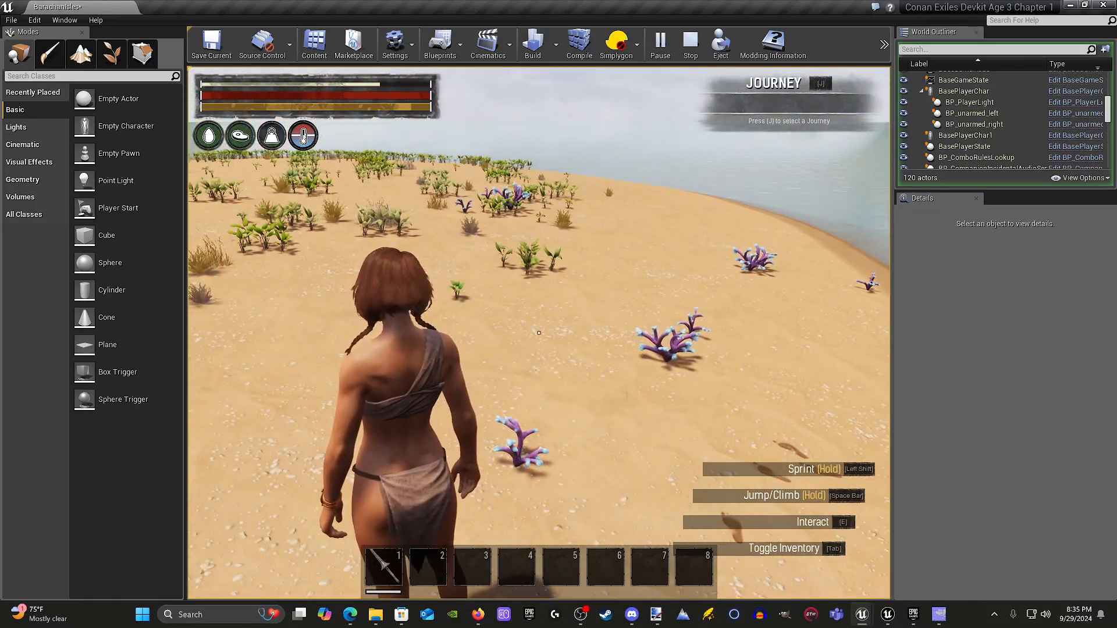
{"action": "key", "text": "w"}
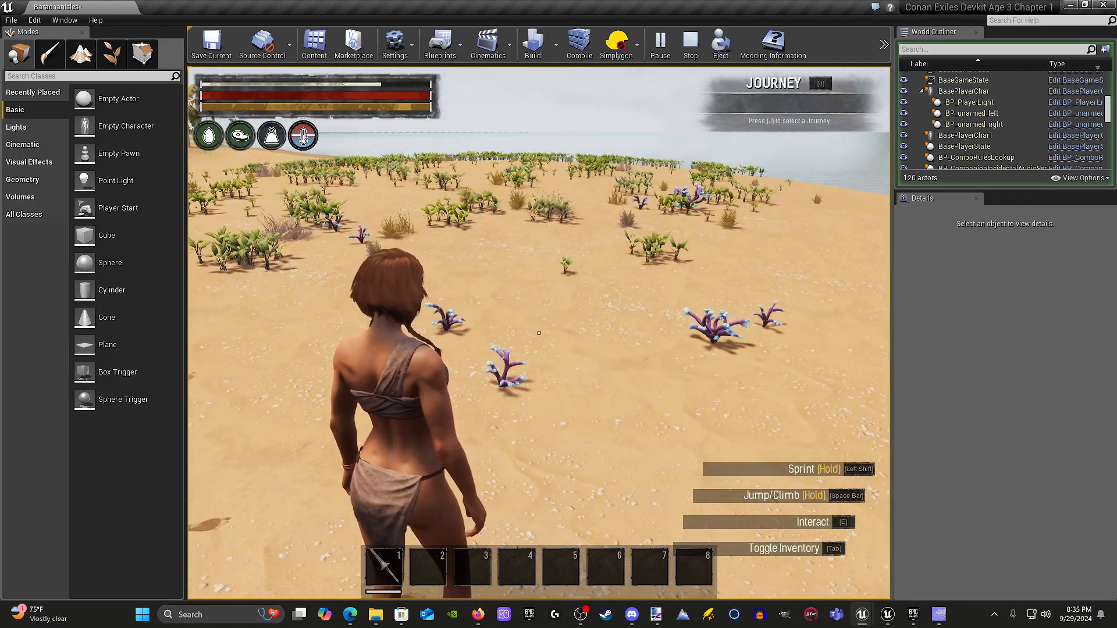
{"action": "key", "text": "w"}
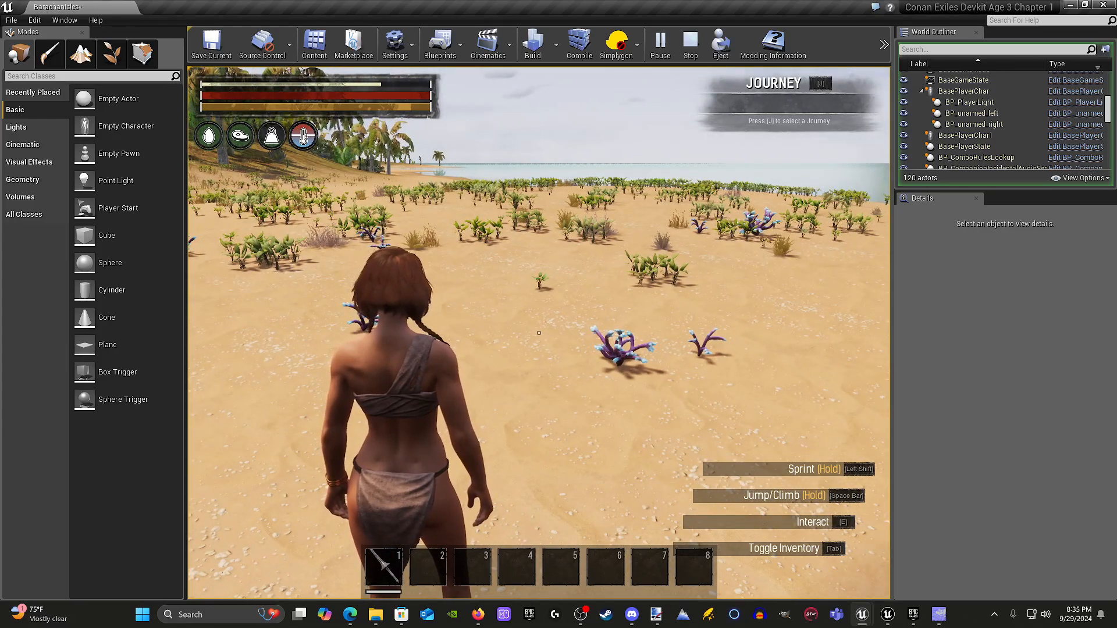
{"action": "key", "text": "Escape"}
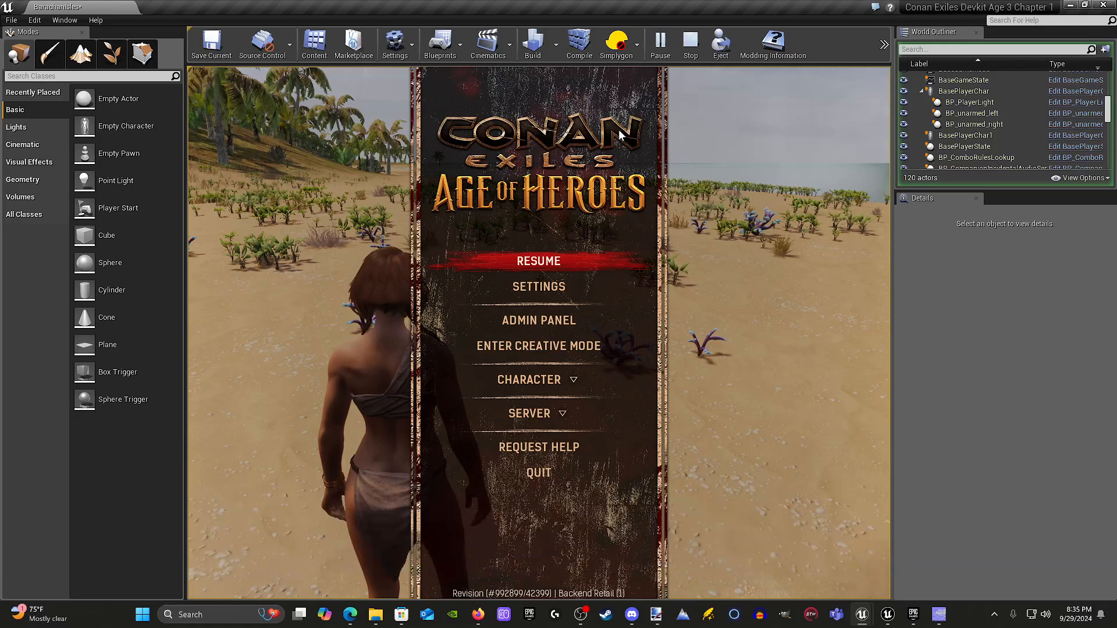
{"action": "key", "text": "Escape"}
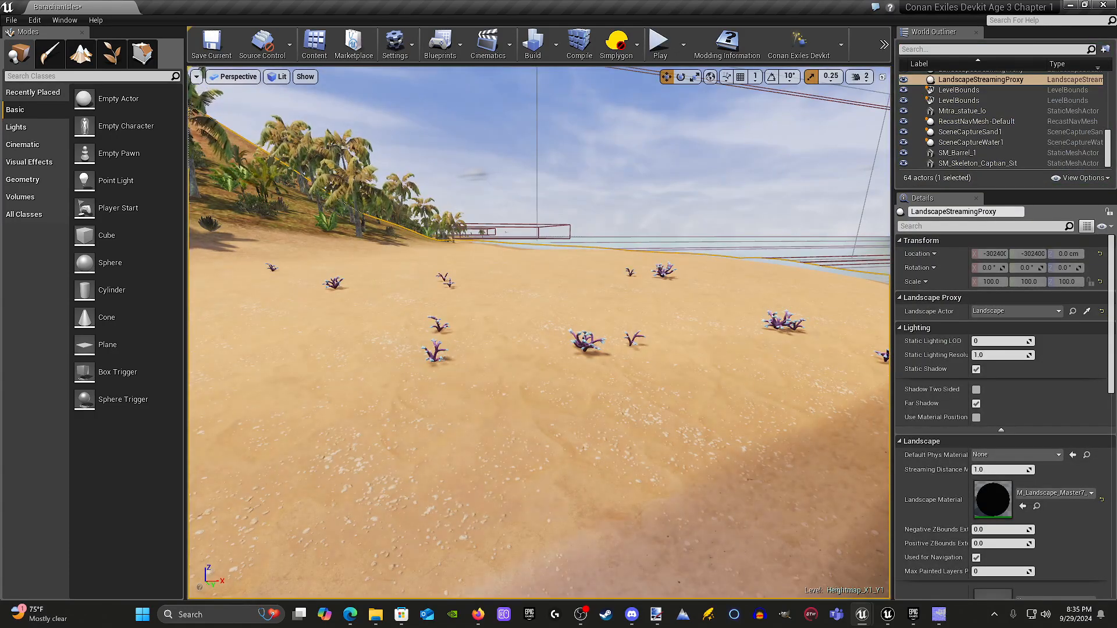